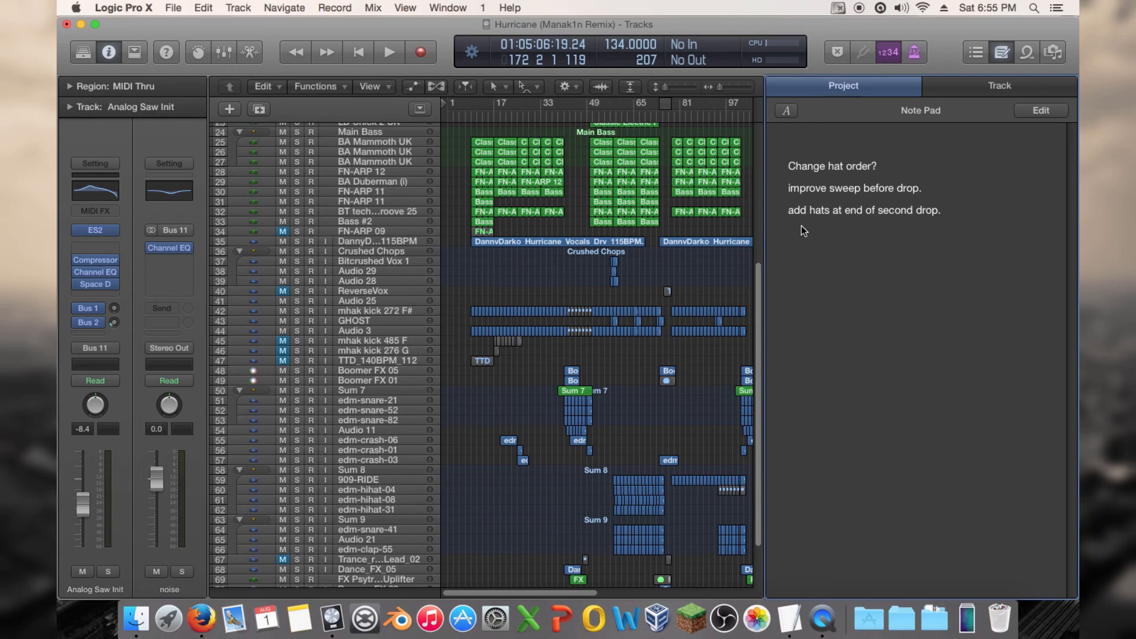
Step: Close the project Note Pad and enlarge the tracks so the arrangement from bar 1 is easier to read
left_click(1000, 53)
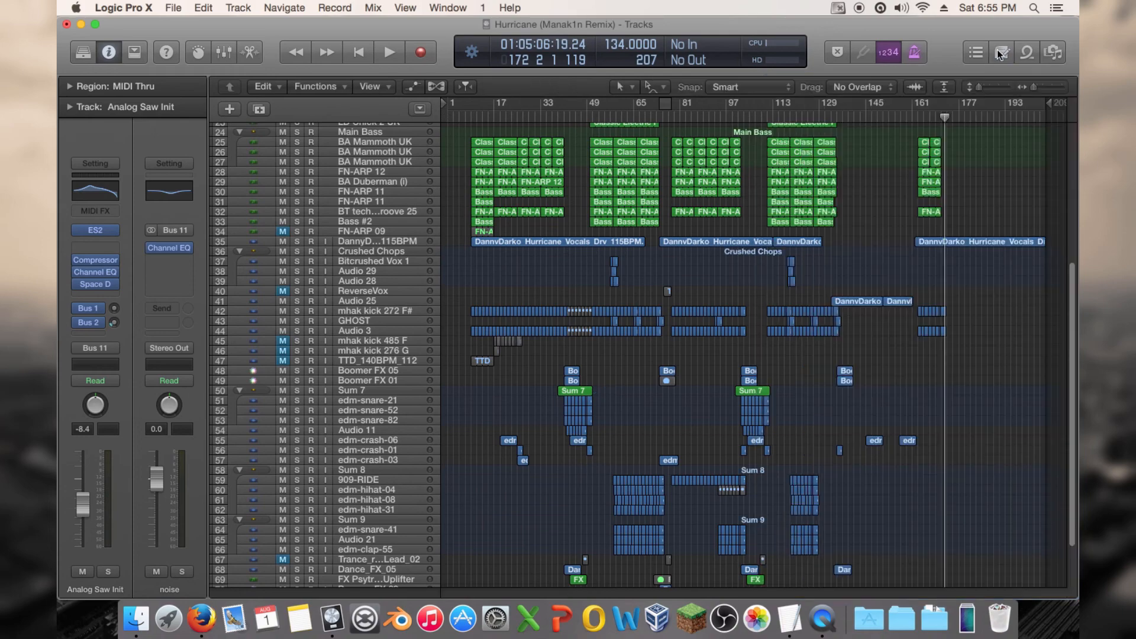
scroll(606, 184, "up", 8)
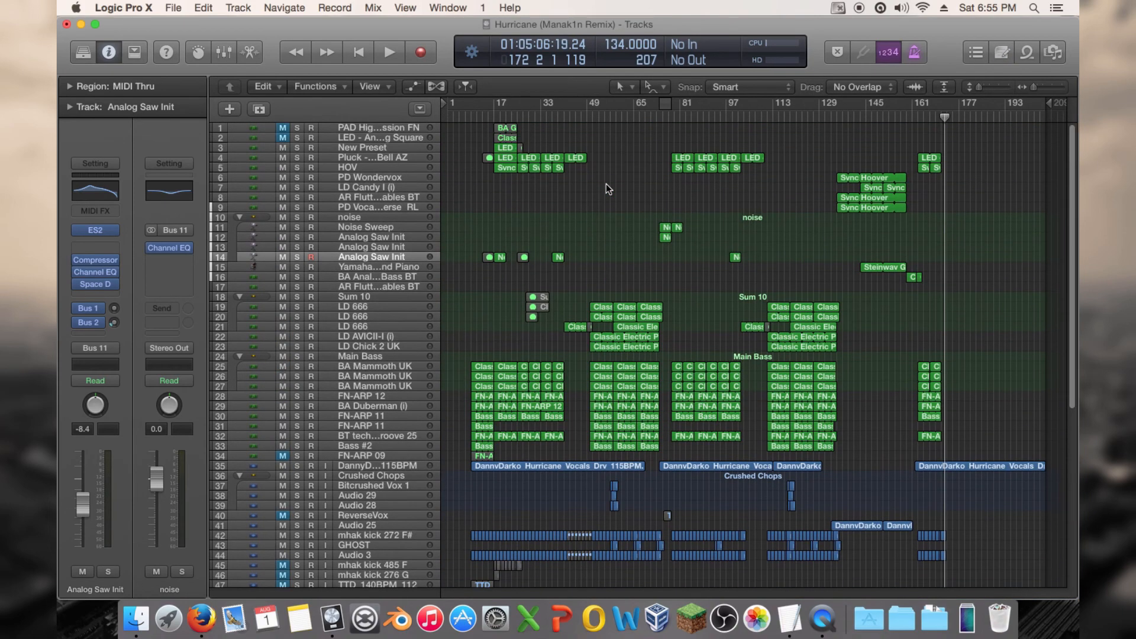
scroll(605, 184, "down", 4)
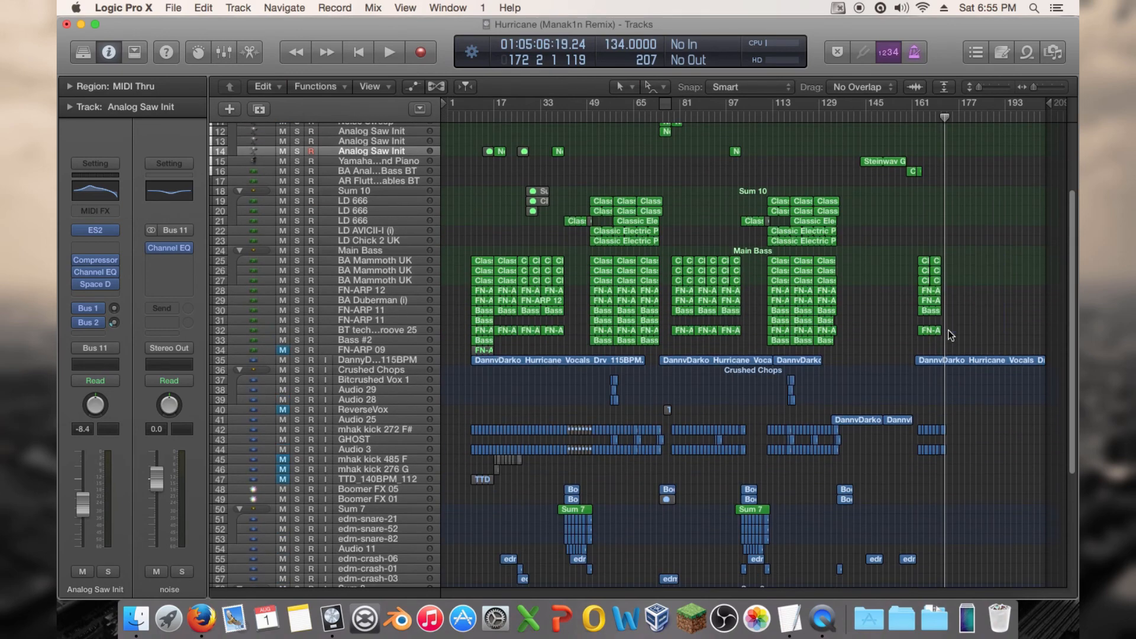
left_click_drag(426, 361, 471, 351)
left_click_drag(1035, 90, 982, 86)
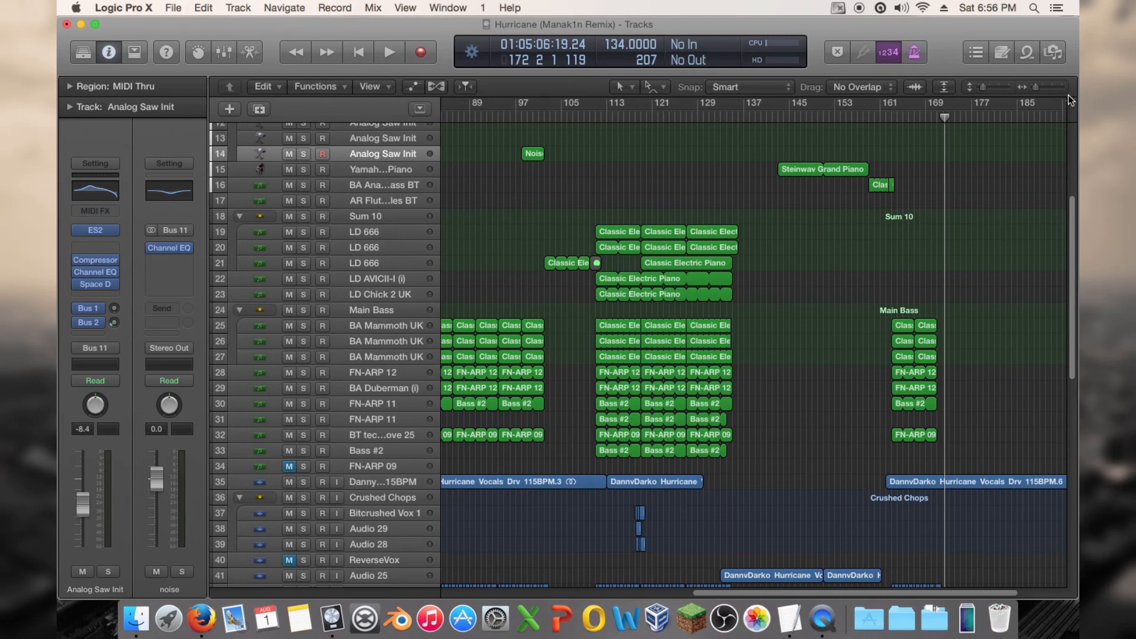
left_click_drag(1038, 87, 1033, 87)
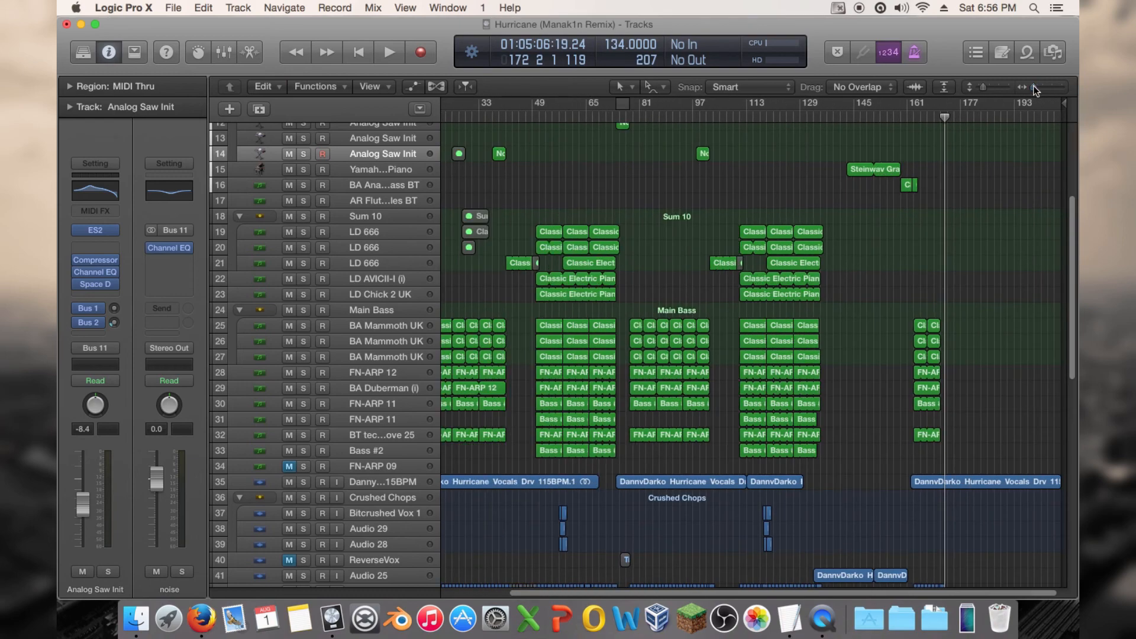
left_click_drag(758, 593, 635, 594)
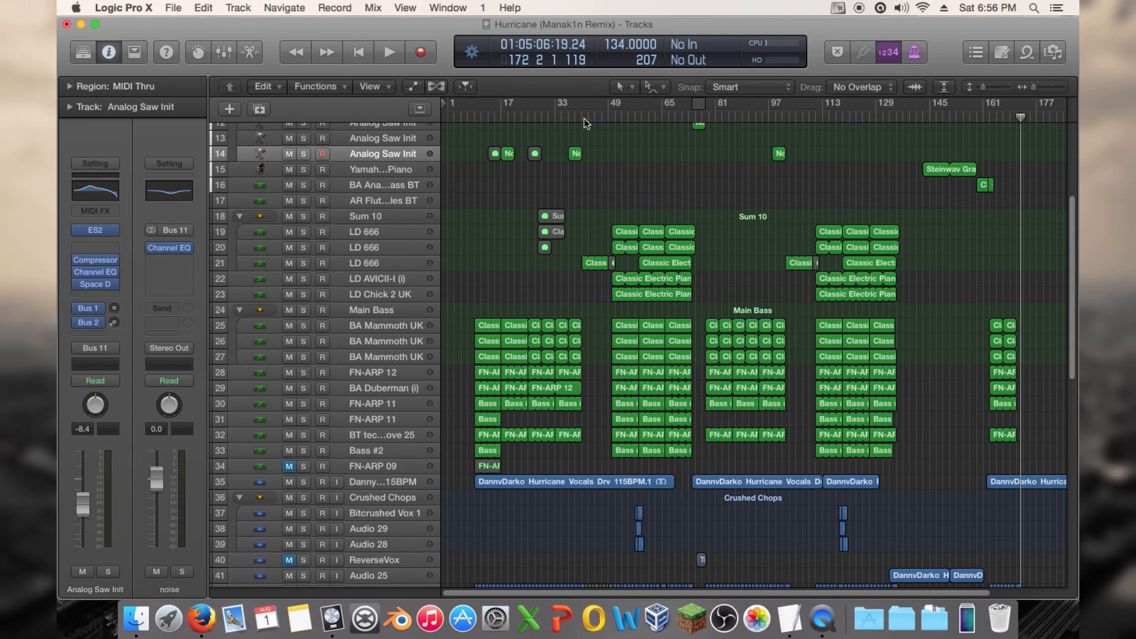
Step: Place the playhead at bar 41 and turn on Catch Playhead
left_click_drag(561, 118, 582, 116)
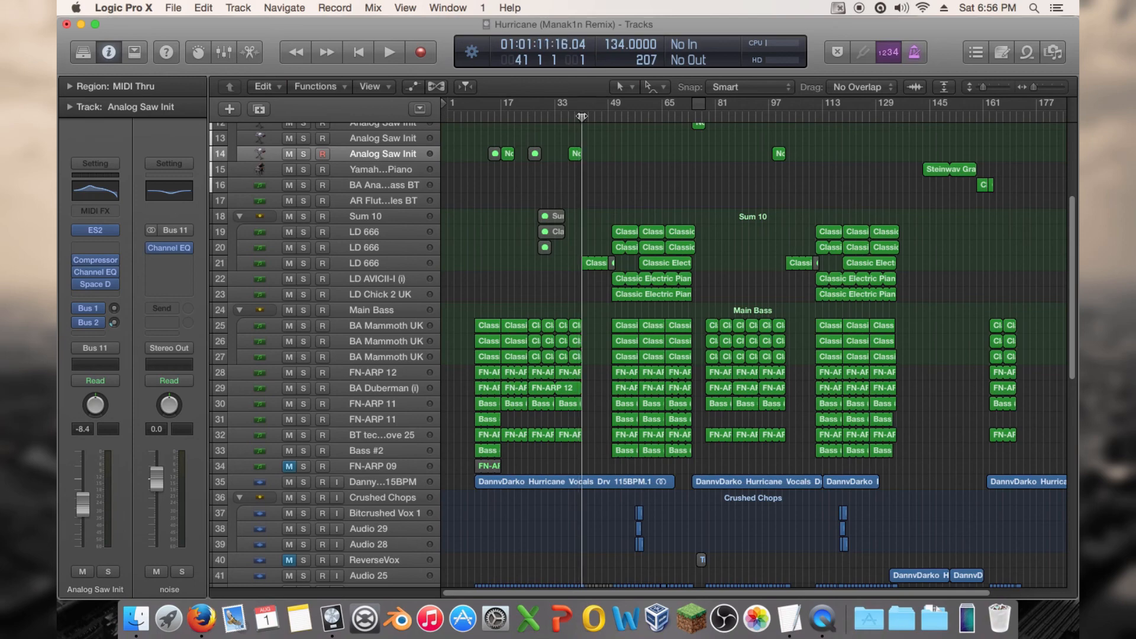
key("ctrl+period")
scroll(602, 140, "up", 5)
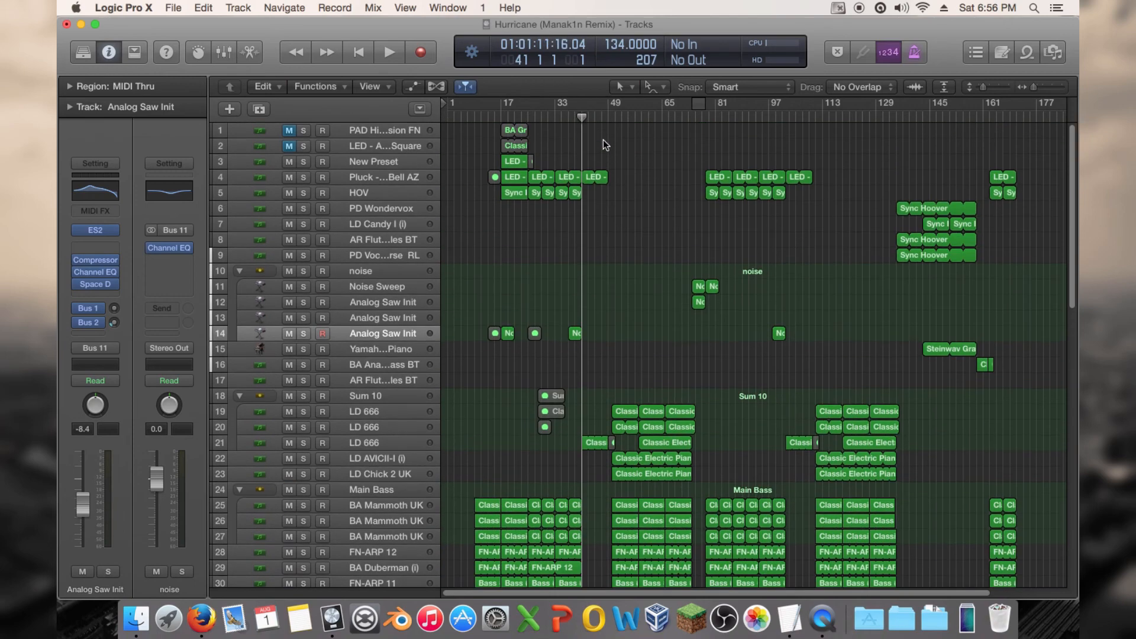
scroll(602, 140, "down", 5)
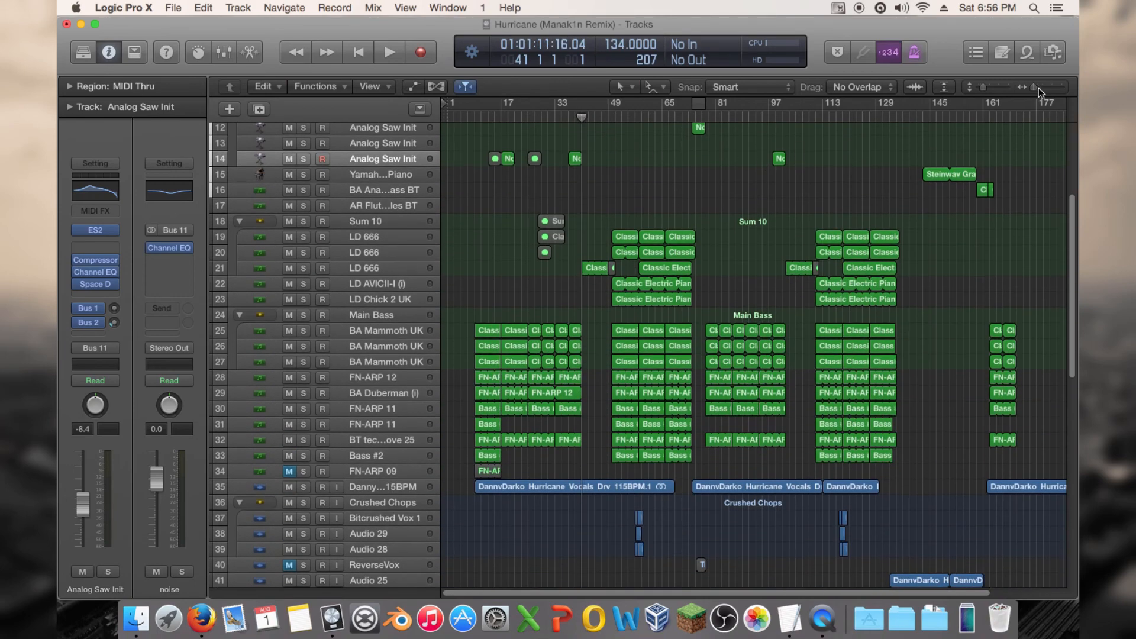
Step: Play the build-up from about bar 36 through the start of the drop after bar 49
left_click(565, 115)
key("space")
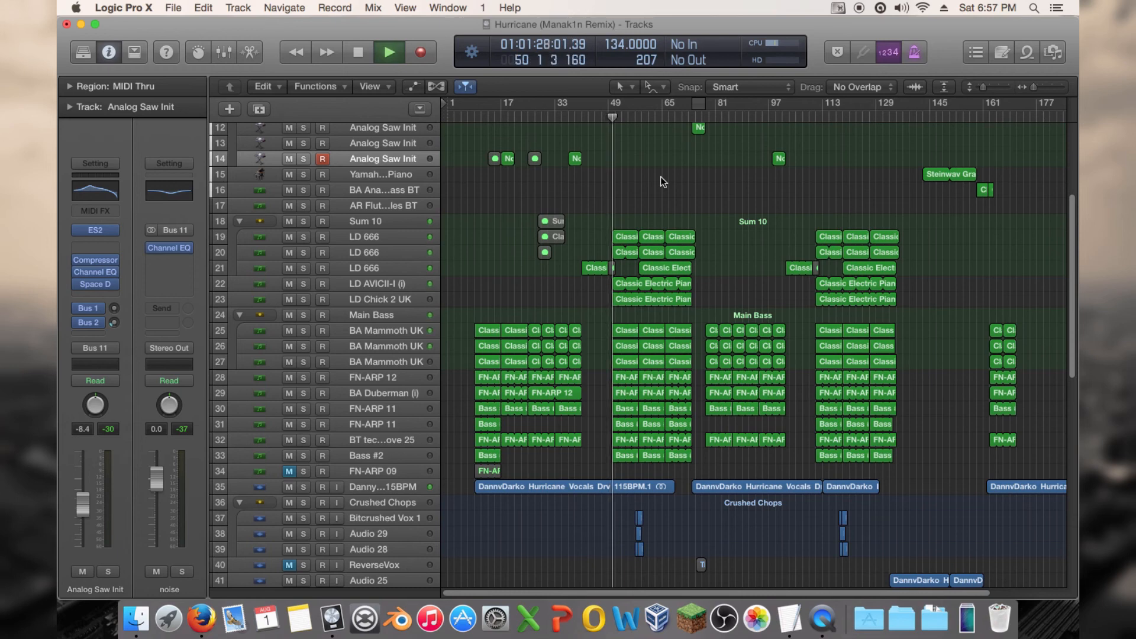
key("space")
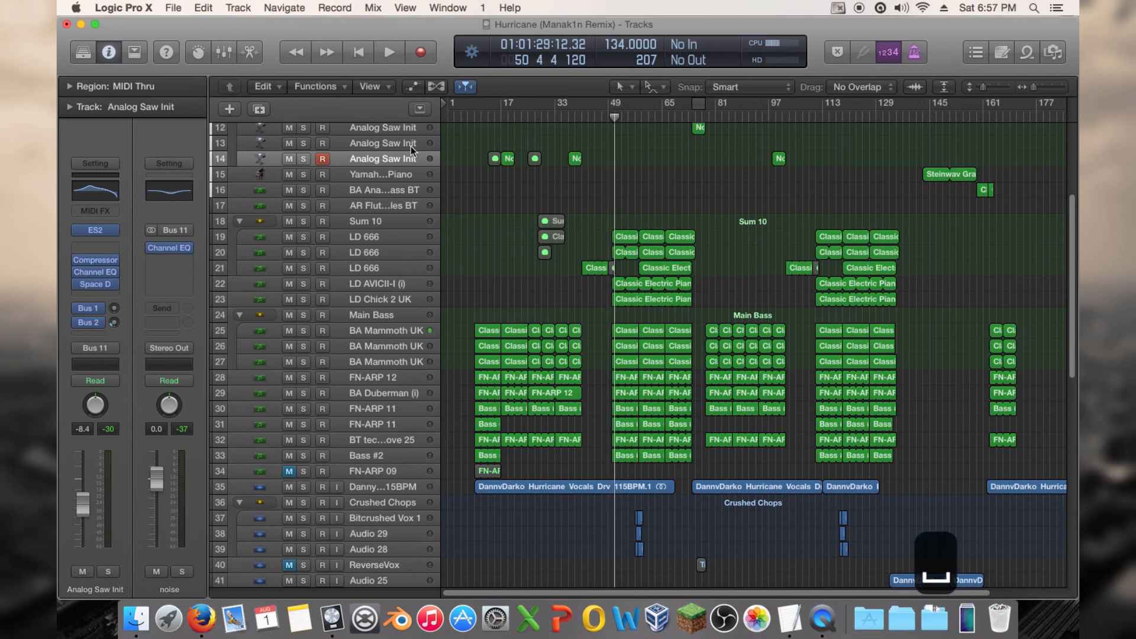
Step: Play the transition from about bar 15 to bar 18 to listen to the sweep into bar 17
left_click(496, 116)
key("space")
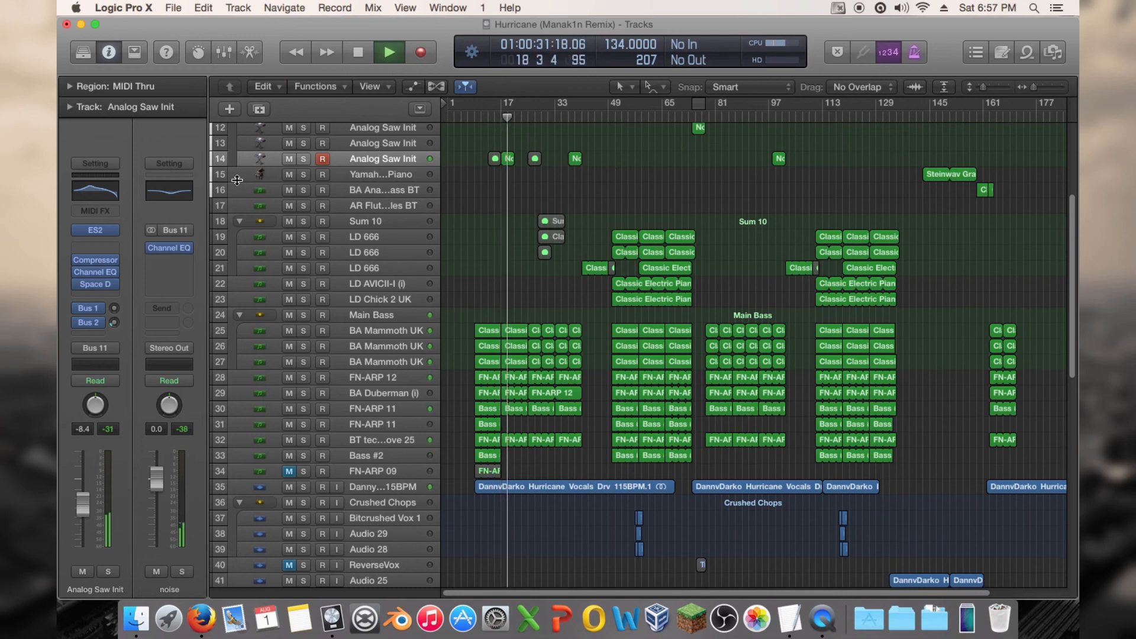
left_click(95, 271)
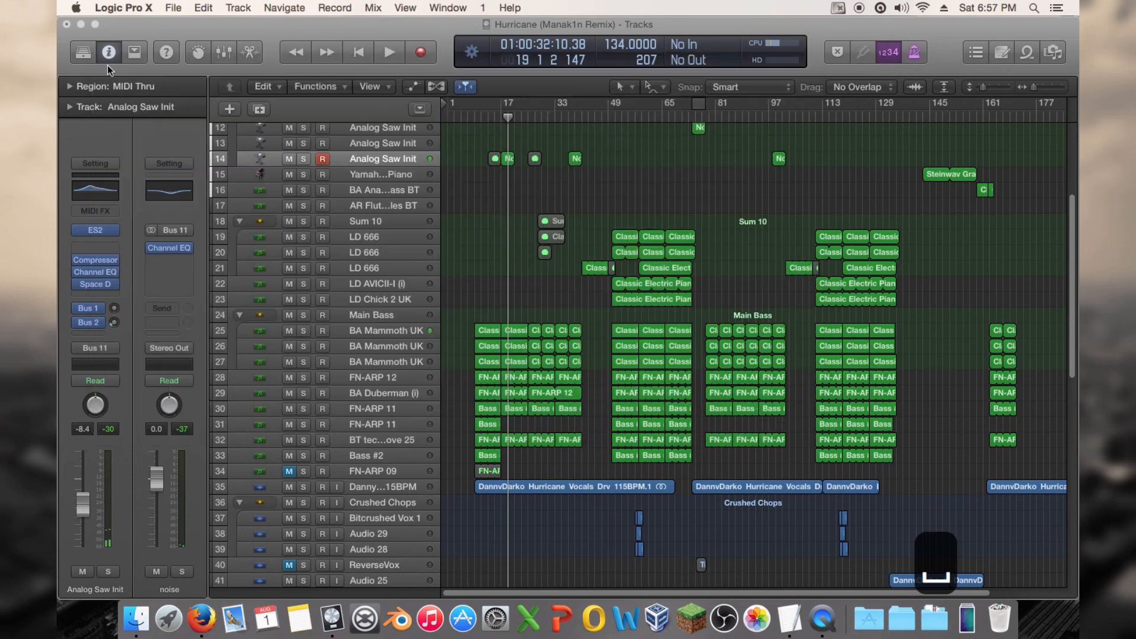
left_click(101, 60)
double_click(492, 116)
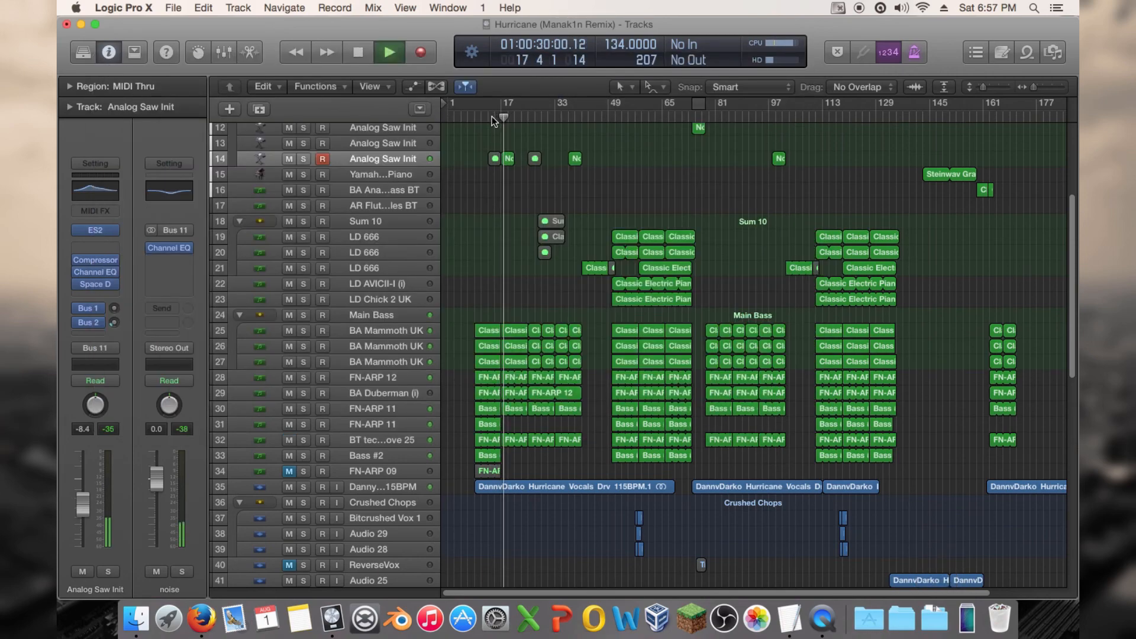
key("space")
Step: Mute the two Noise Sweep regions on track 14 (Analog Saw Init) just before the two build-ups
scroll(619, 139, "up", 4)
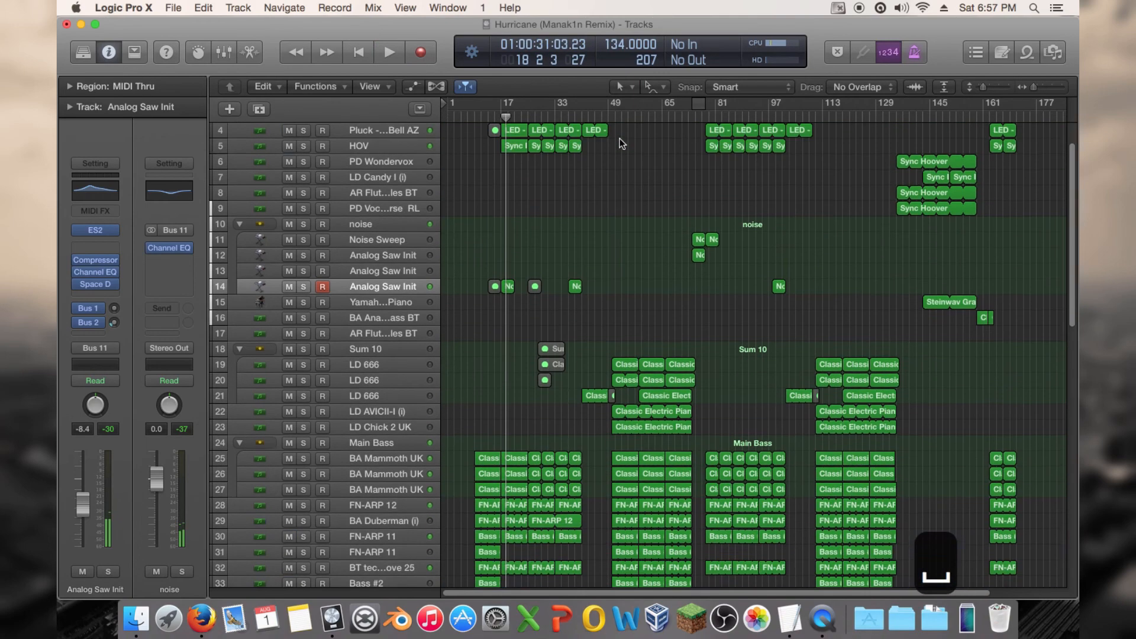
scroll(619, 137, "up", 2)
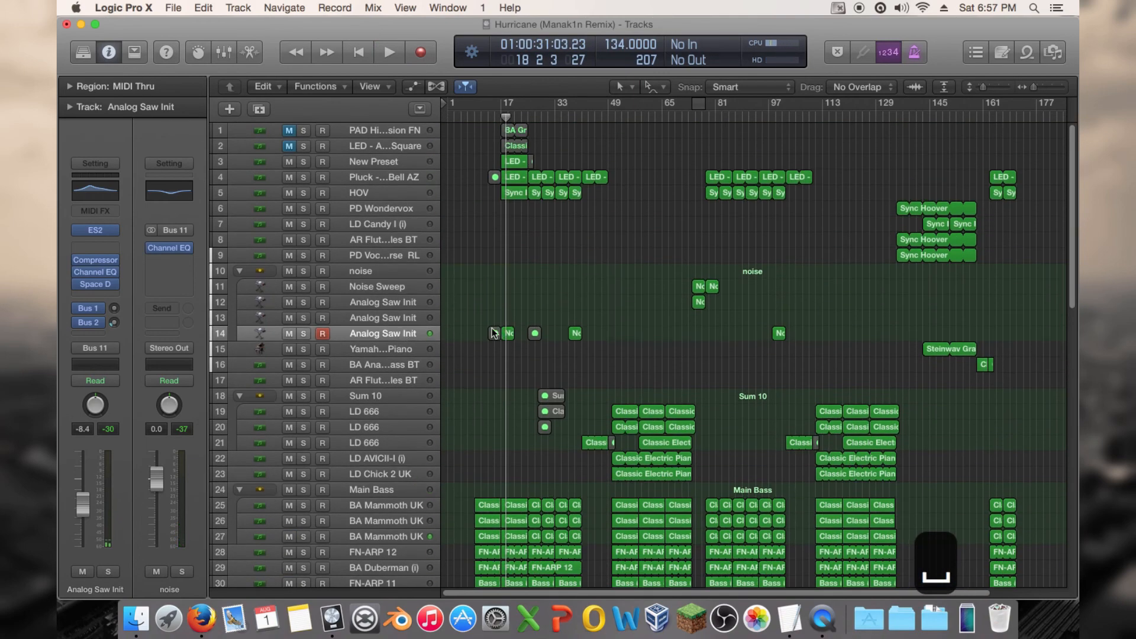
left_click(574, 333)
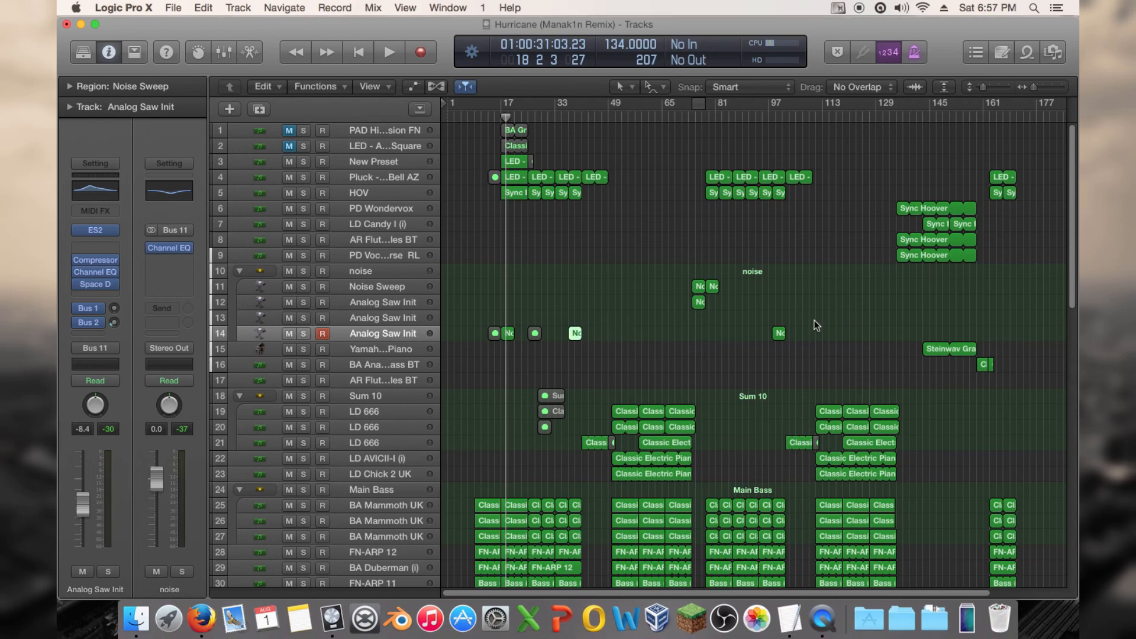
left_click_drag(815, 321, 571, 348)
key("ctrl+m")
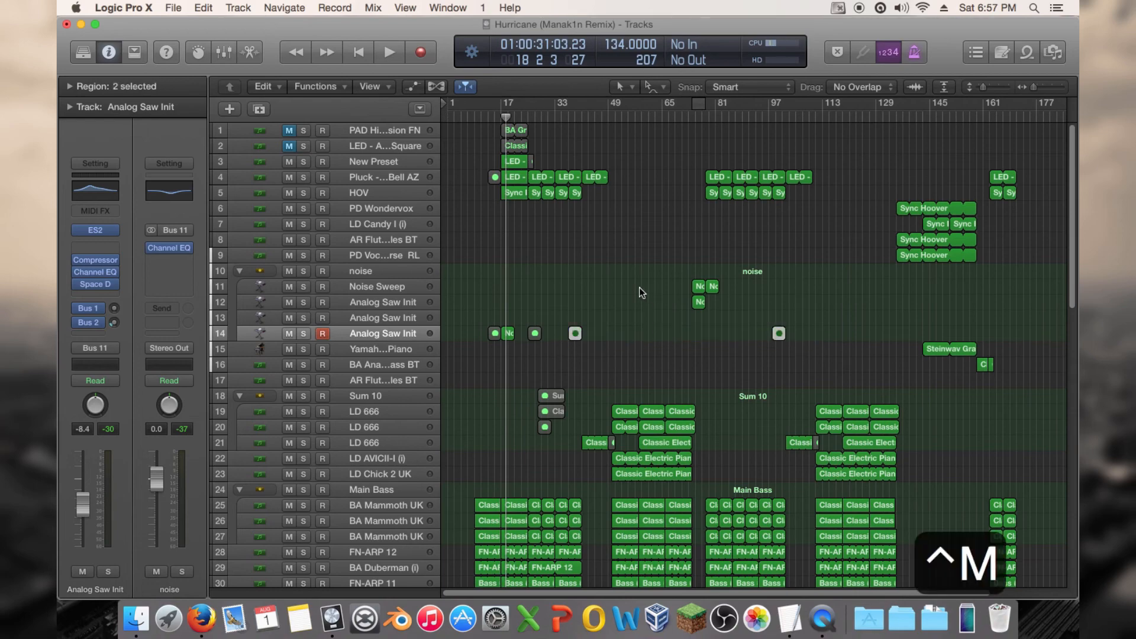
Step: Listen to the Gate Sweep 3 track soloed from about bar 13, then within the full mix
scroll(639, 290, "down", 15)
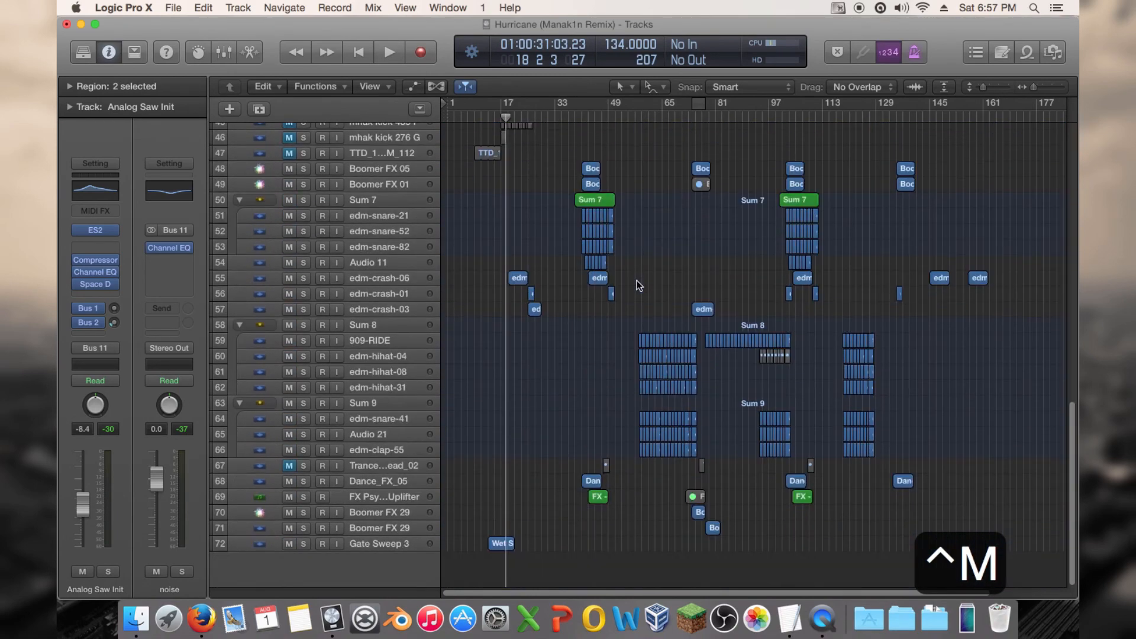
left_click(303, 543)
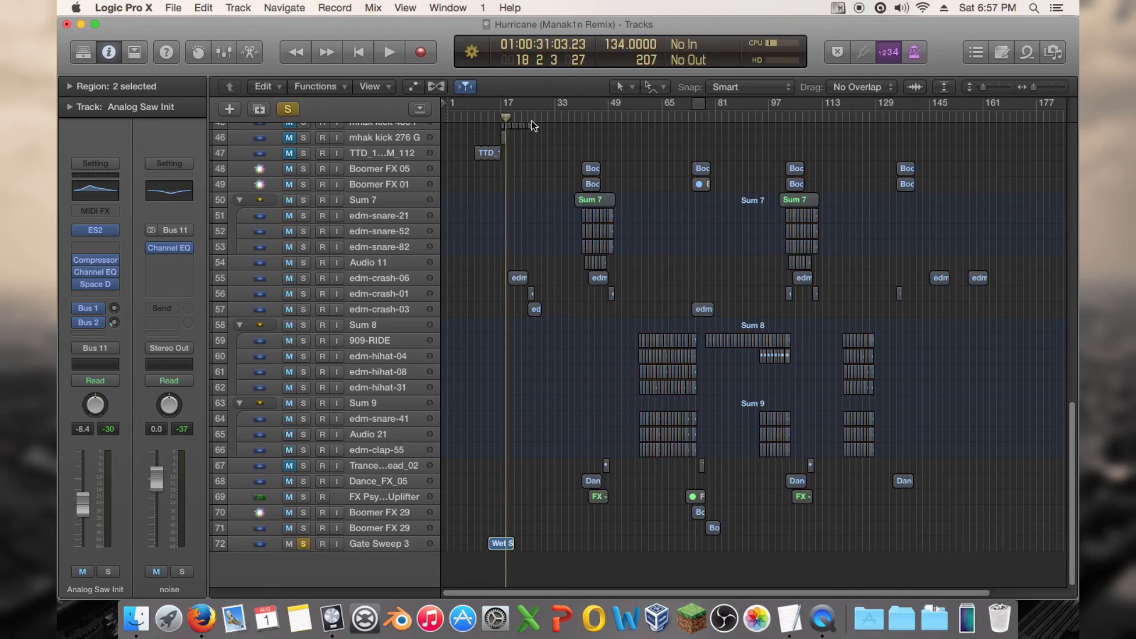
left_click(486, 114)
key("space")
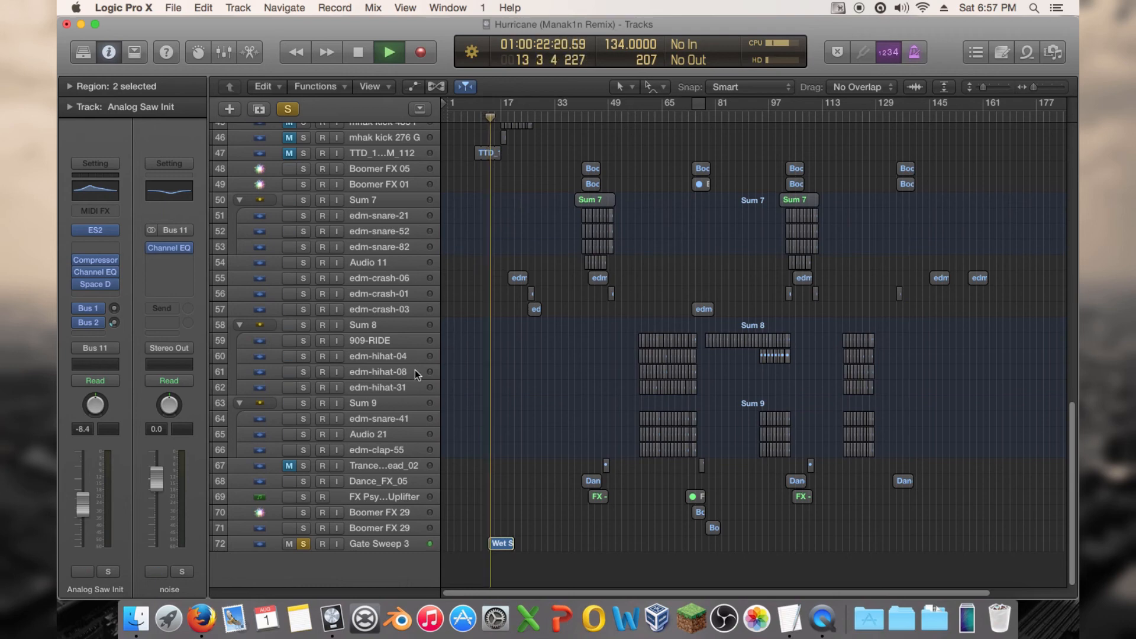
left_click(300, 542)
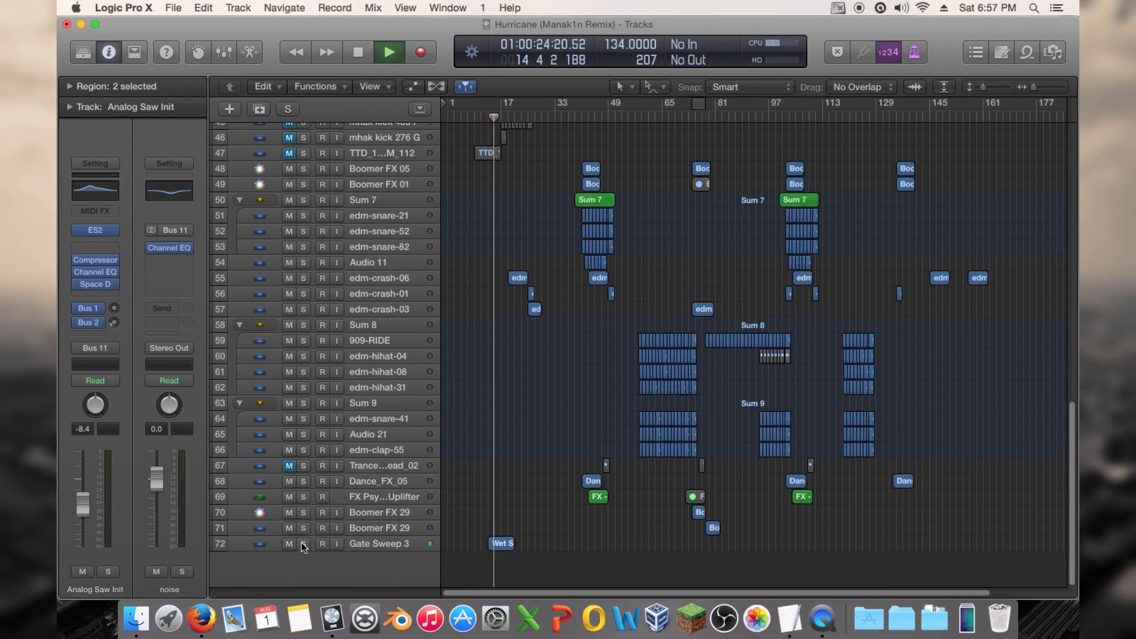
scroll(492, 481, "up", 10)
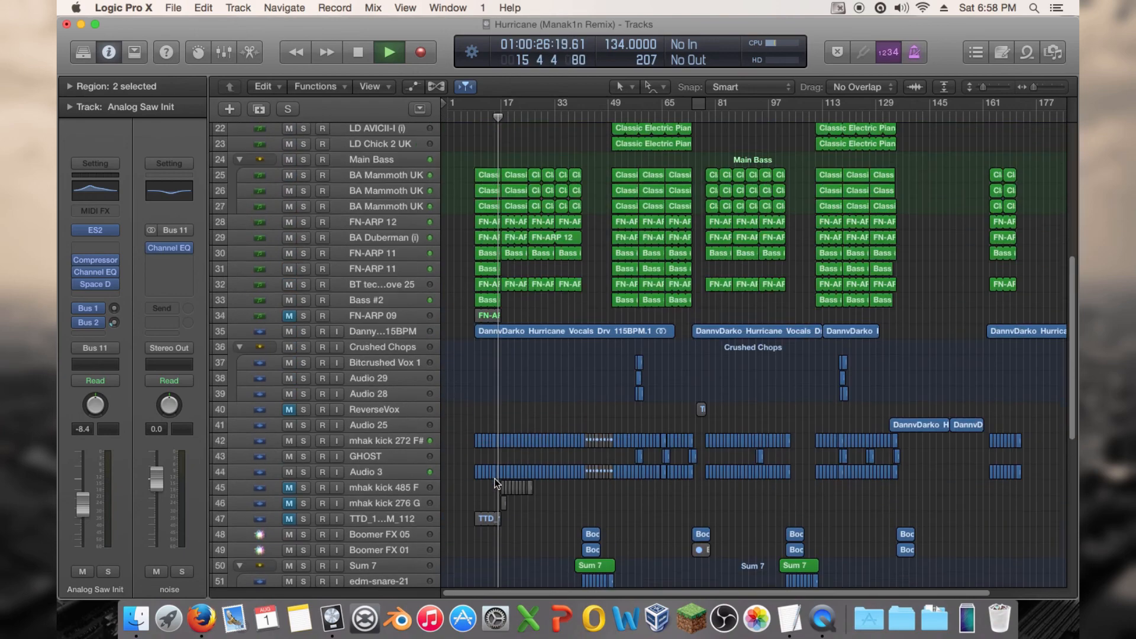
scroll(496, 484, "up", 4)
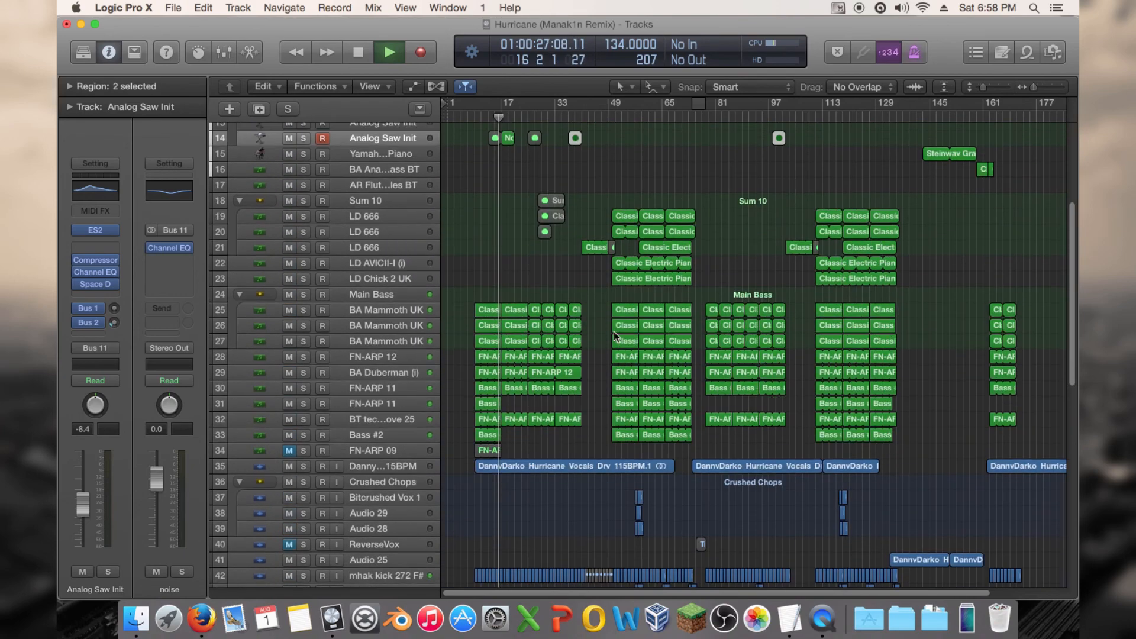
key("space")
Step: Copy the Wet Sweep region on the Gate Sweep 3 track to just before the build-up at bar 41
left_click(581, 115)
scroll(588, 250, "down", 14)
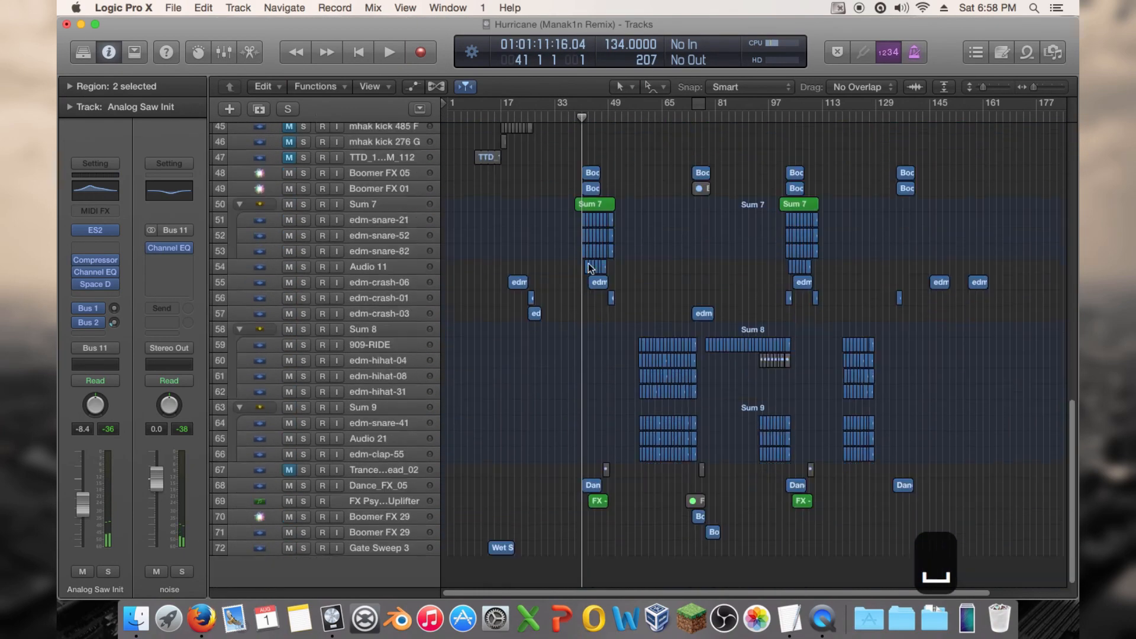
scroll(588, 264, "down", 1)
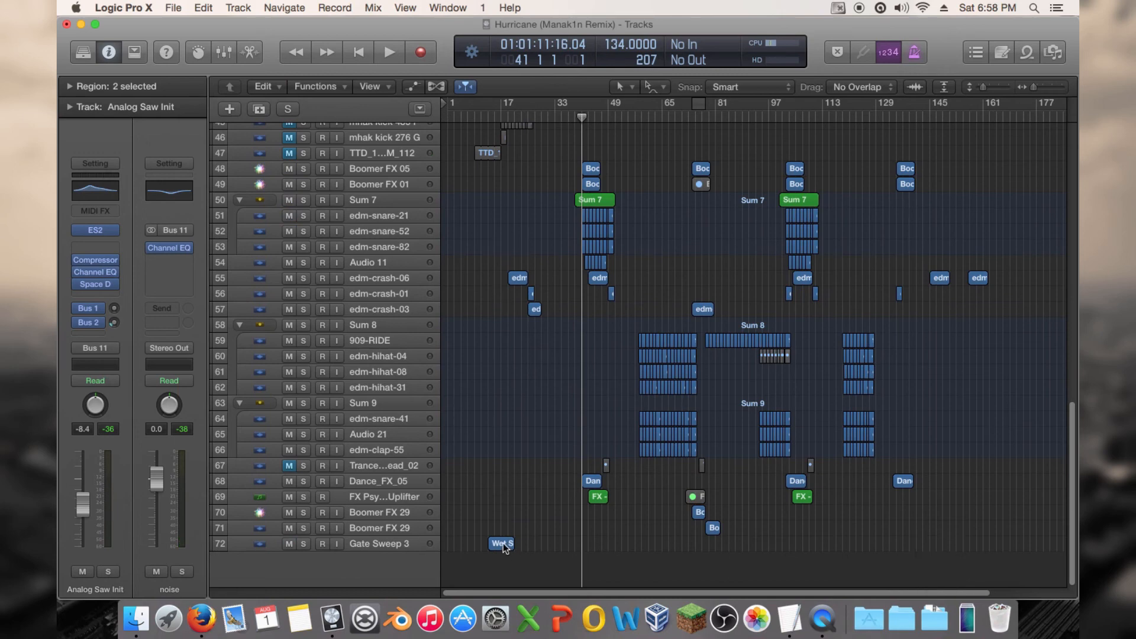
left_click_drag(500, 542, 573, 550)
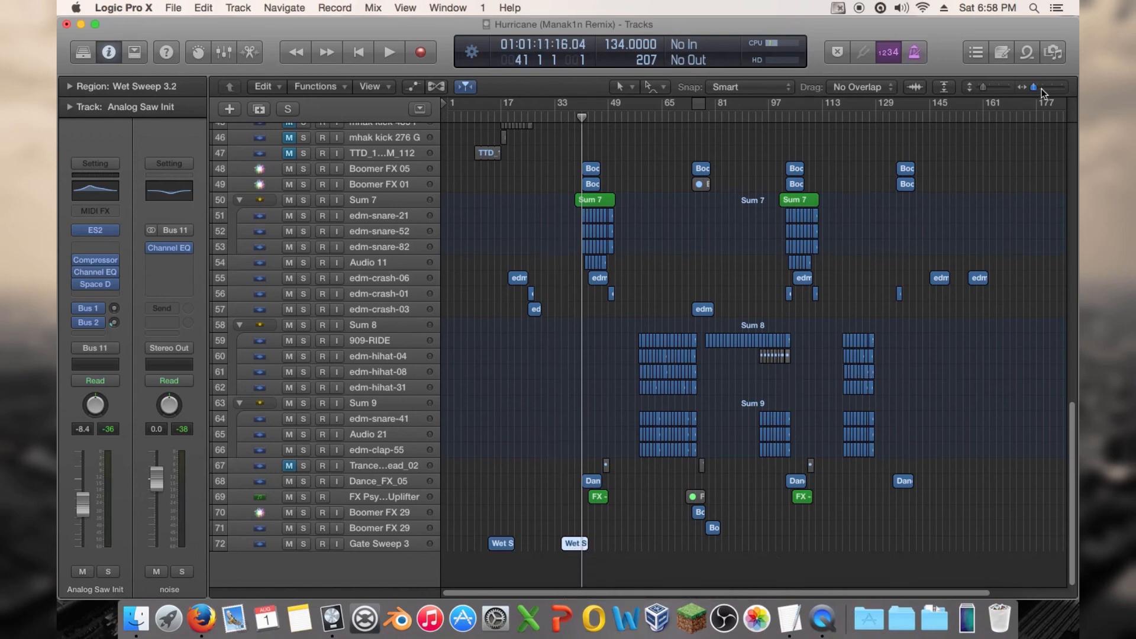
Step: Shift the copied Wet Sweep region to start at bar 37 so its swell peaks at bar 41
left_click_drag(1034, 88, 992, 87)
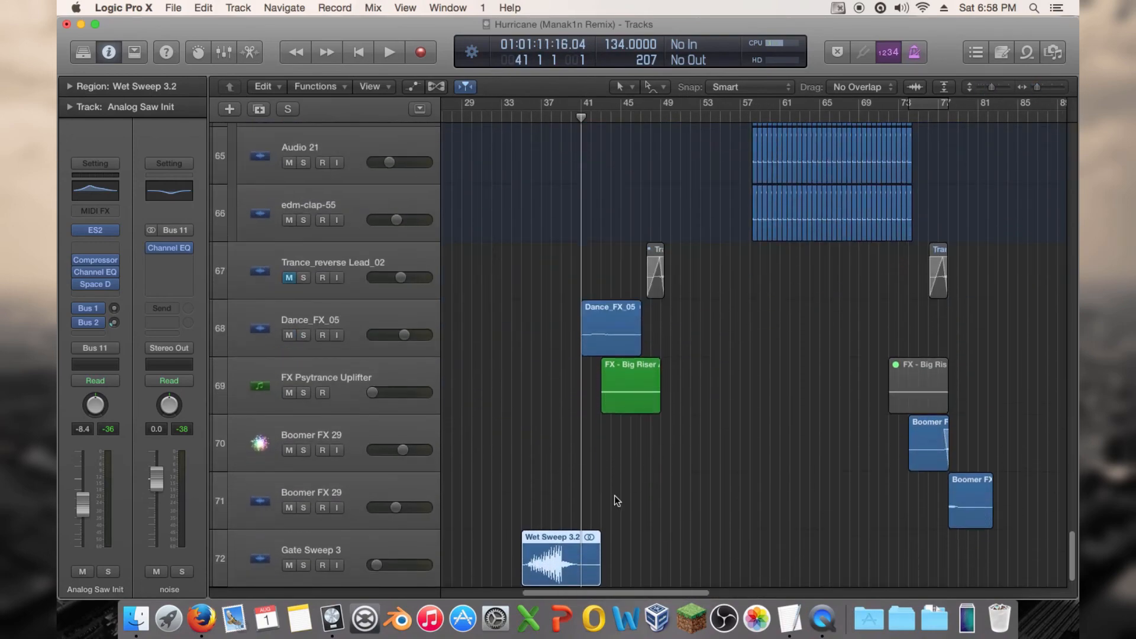
left_click_drag(560, 562, 580, 562)
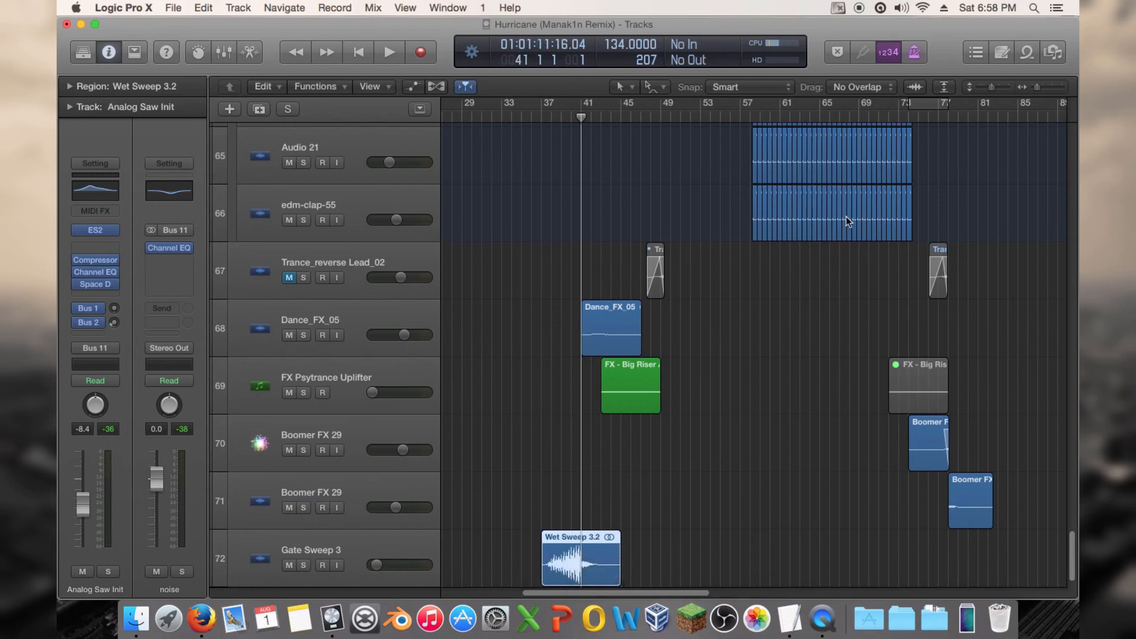
left_click_drag(1035, 90, 984, 89)
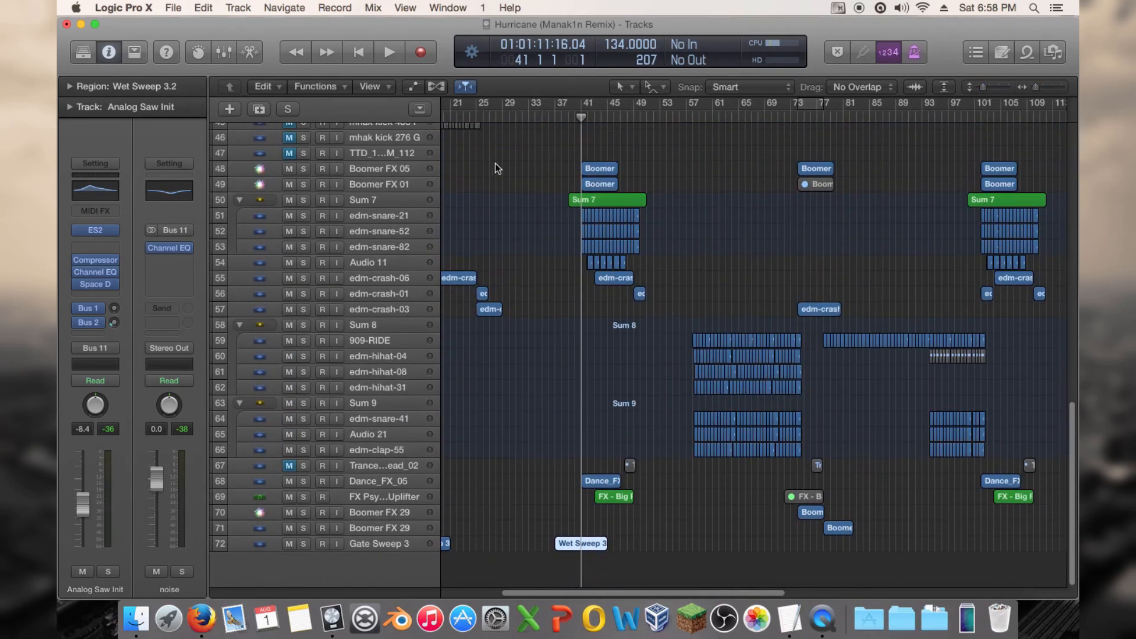
Step: Play the transition into the build-up at bar 41 to check the copied sweep
left_click(552, 117)
key("space")
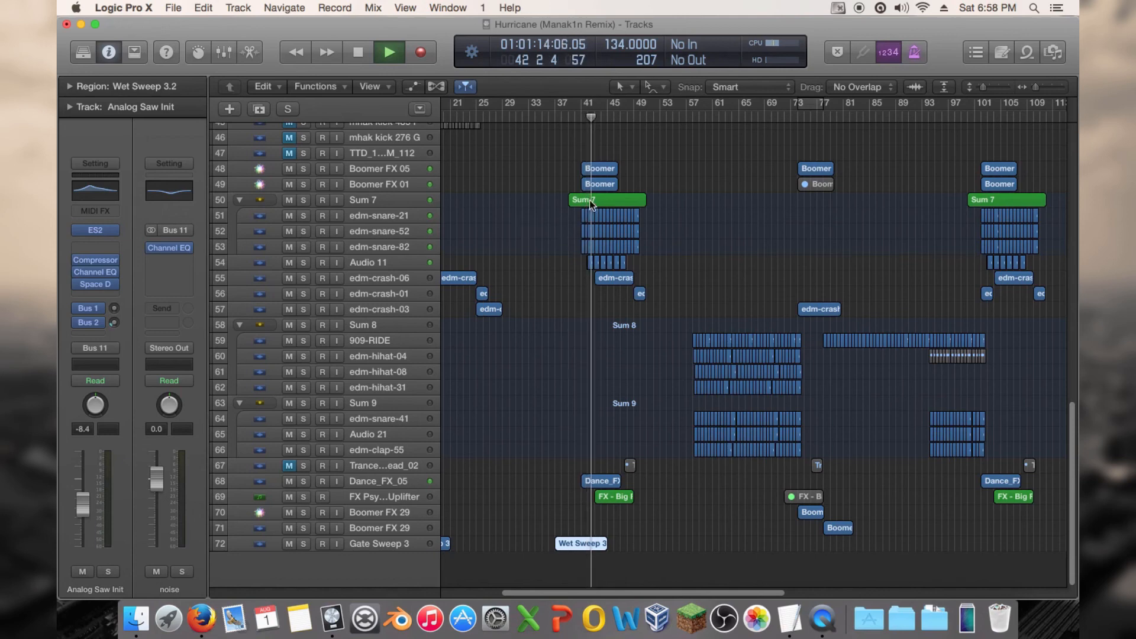
left_click(566, 114)
Step: Mute the Boomer FX 01 region at bar 41 and replay the transition
scroll(554, 186, "up", 4)
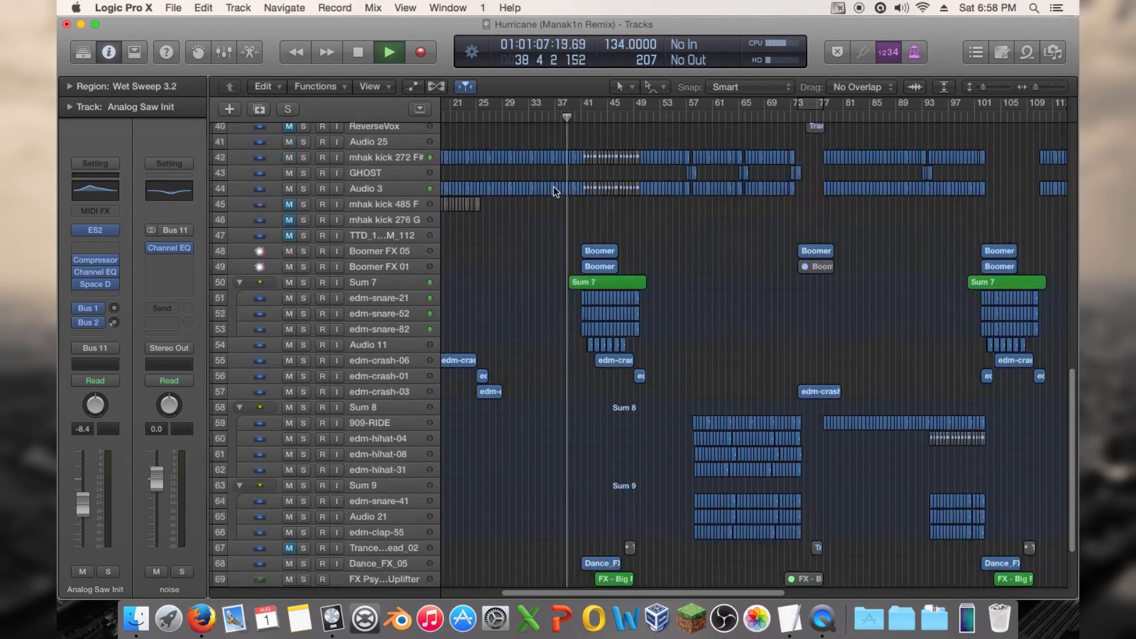
left_click(587, 296)
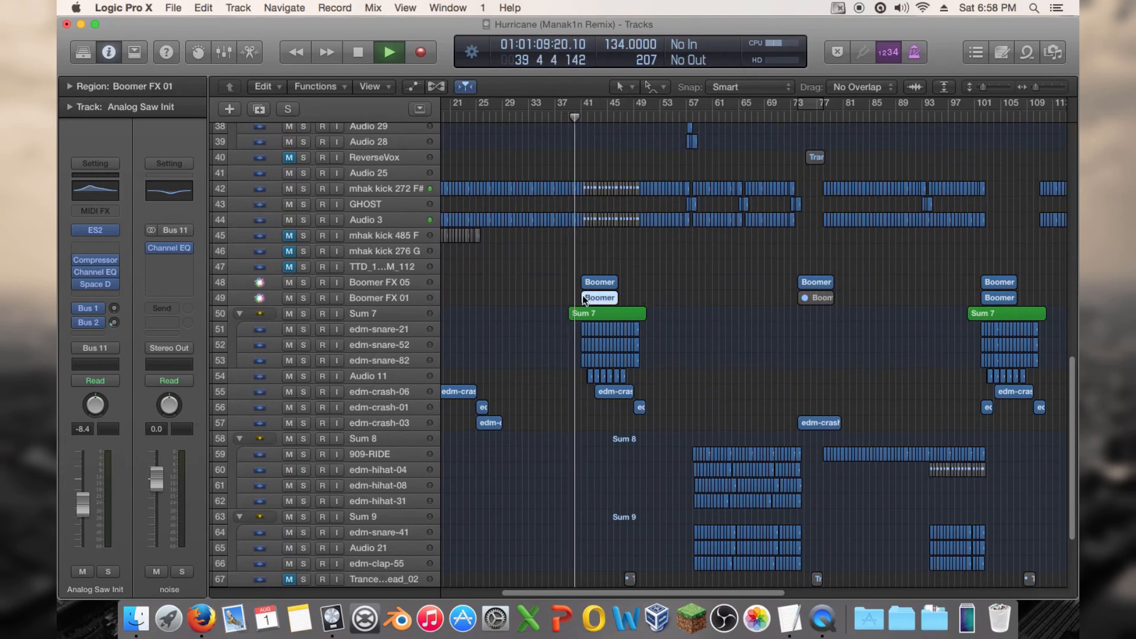
key("ctrl+m")
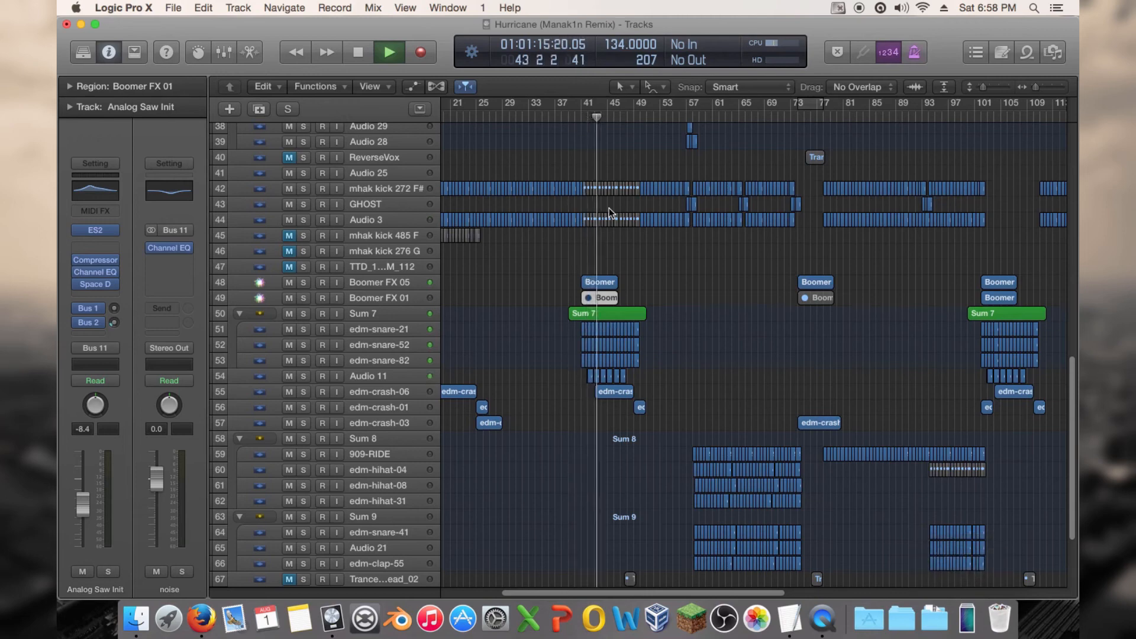
left_click(554, 116)
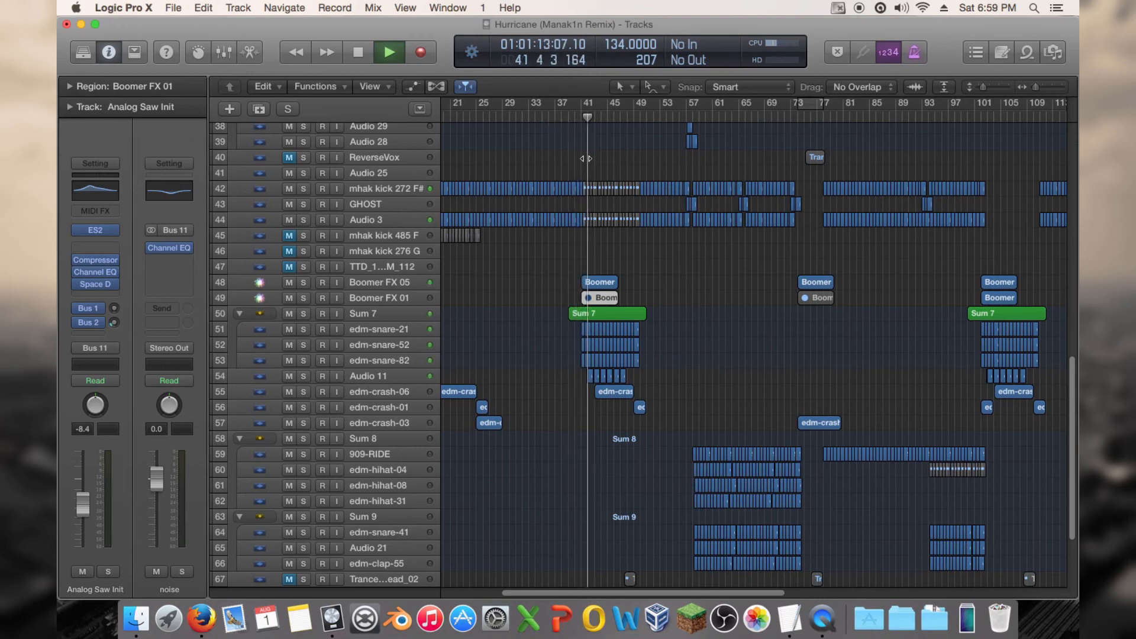
Step: Stop playback and move the eight kick regions at bars 39–41 from the mhak kick 272 F# track down to the GHOST track
key("space")
left_click_drag(1035, 88, 1045, 86)
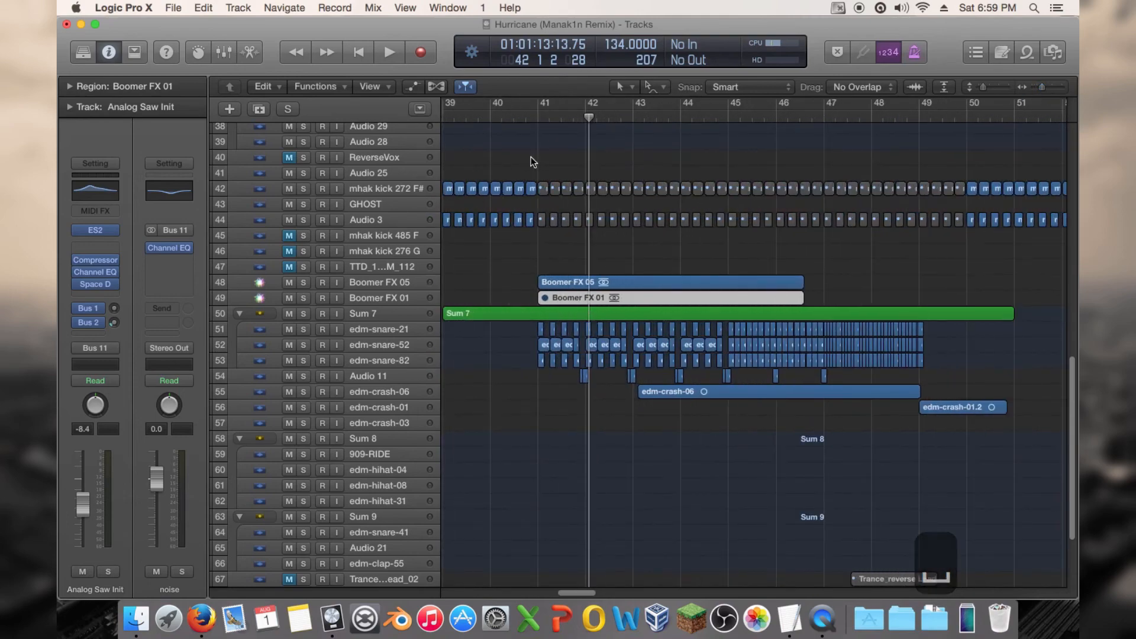
left_click_drag(530, 157, 507, 206)
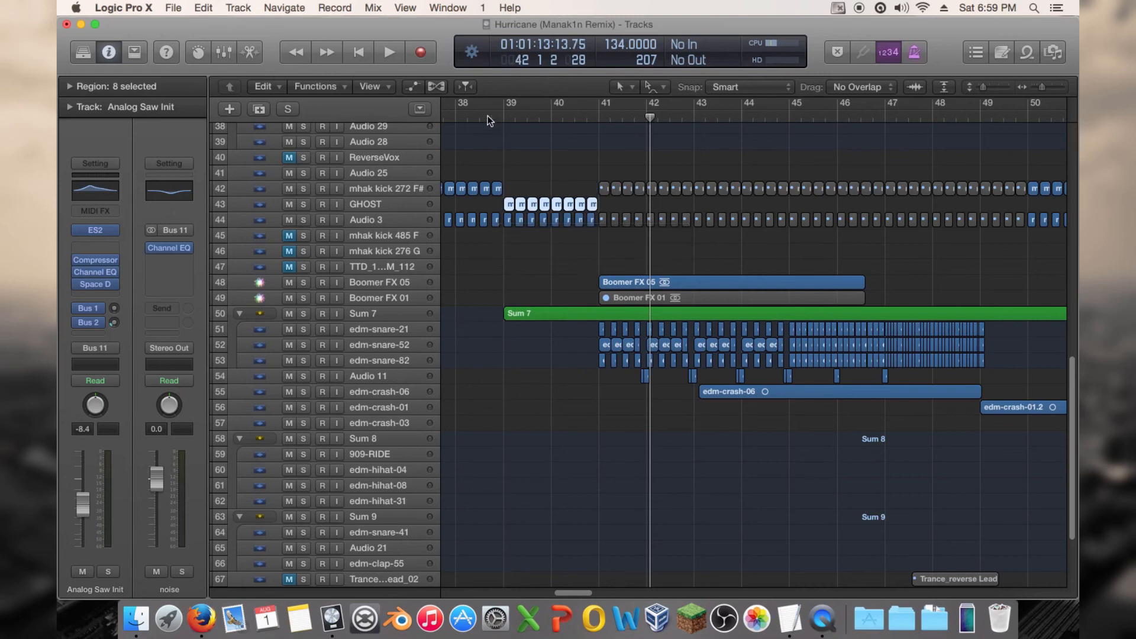
left_click(490, 119)
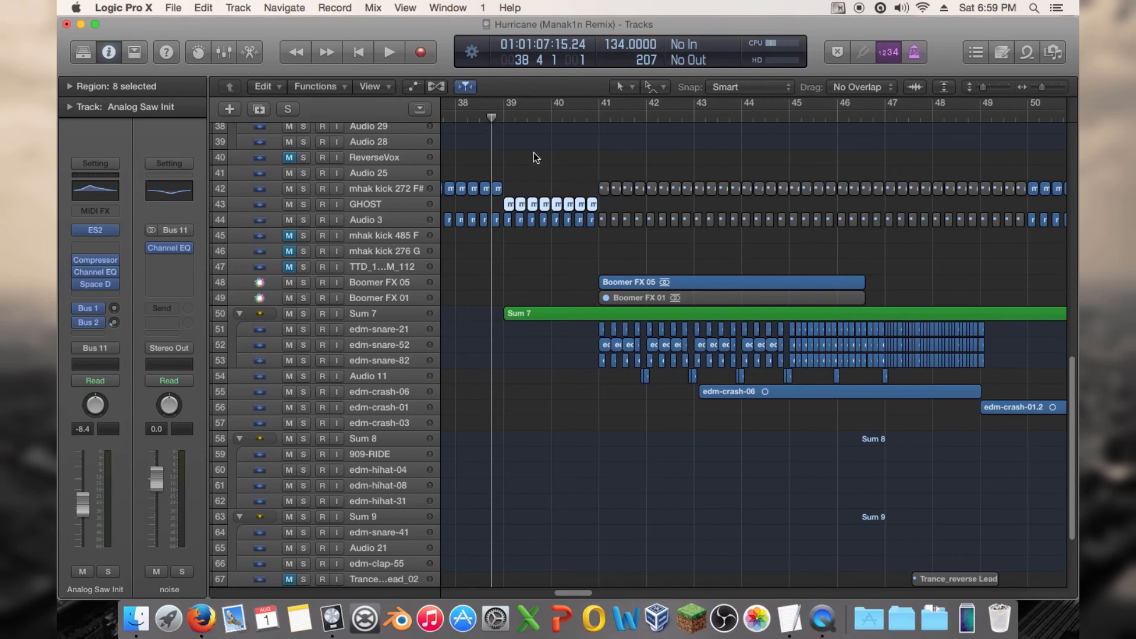
Step: Play the section around bars 93–94, where another group of kicks sits on the GHOST track
left_click_drag(1040, 90, 1036, 90)
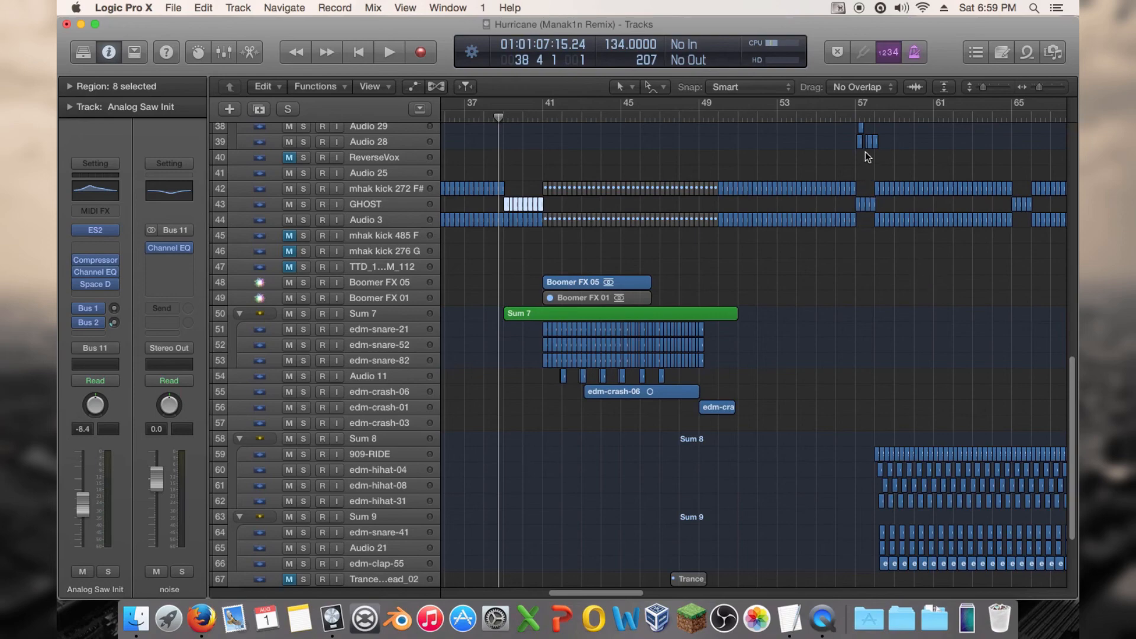
scroll(858, 198, "up", 6)
scroll(858, 200, "down", 6)
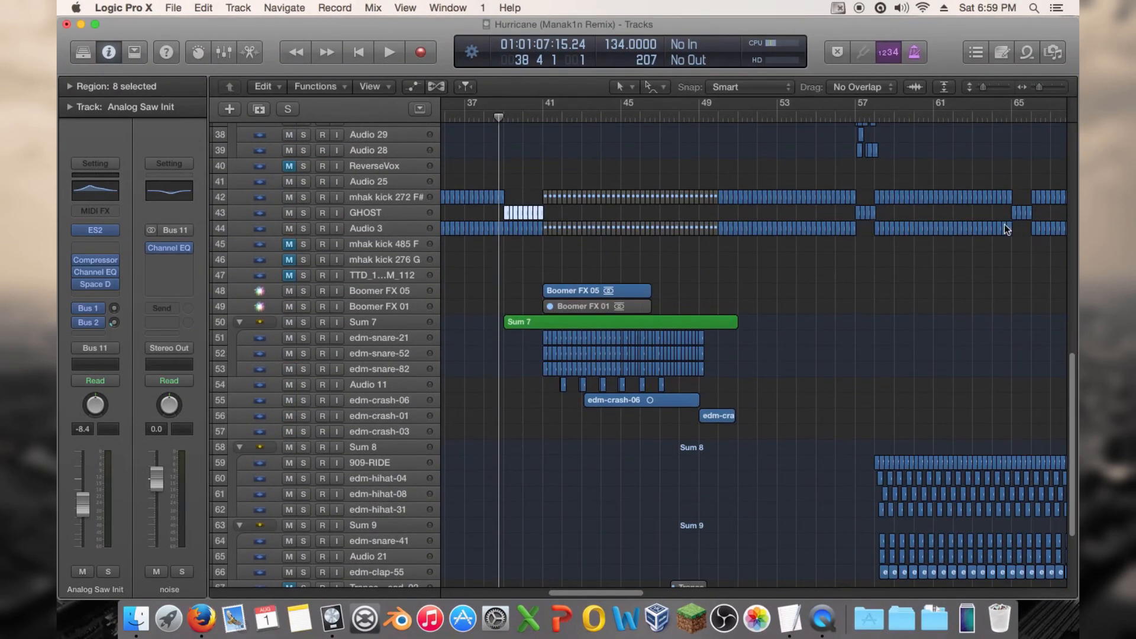
left_click_drag(595, 595, 778, 366)
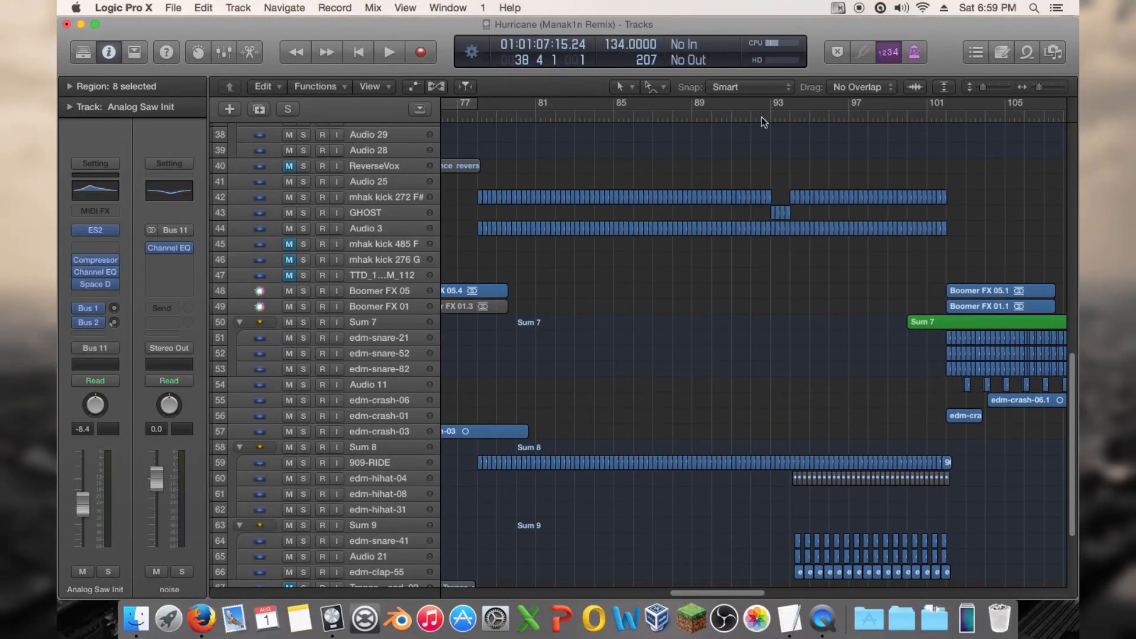
scroll(770, 131, "up", 10)
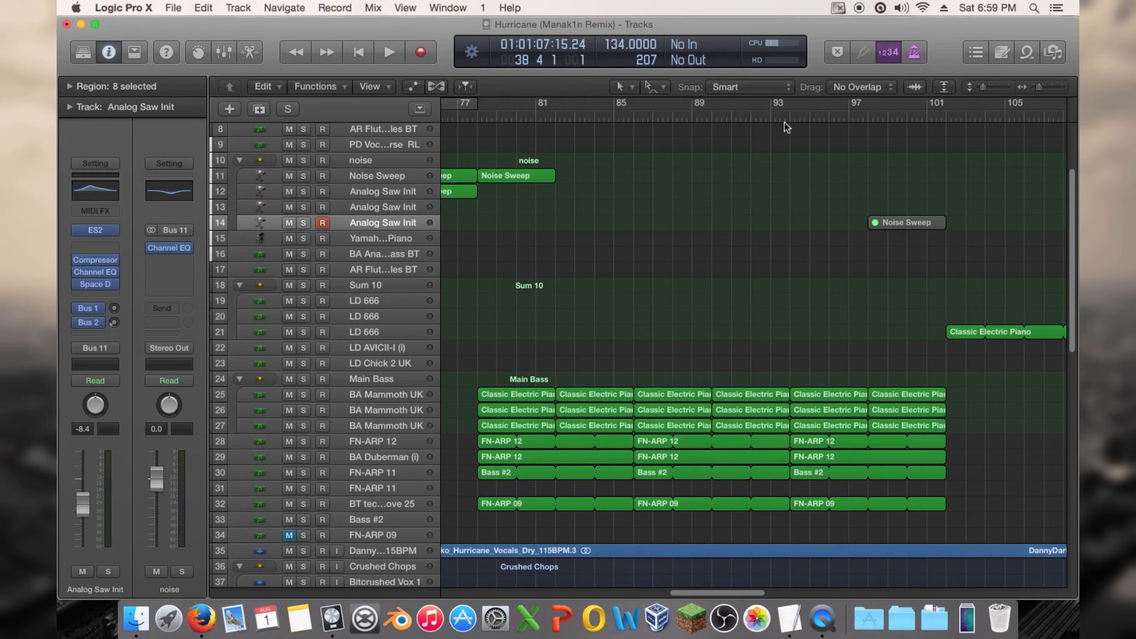
left_click(785, 122)
key("space")
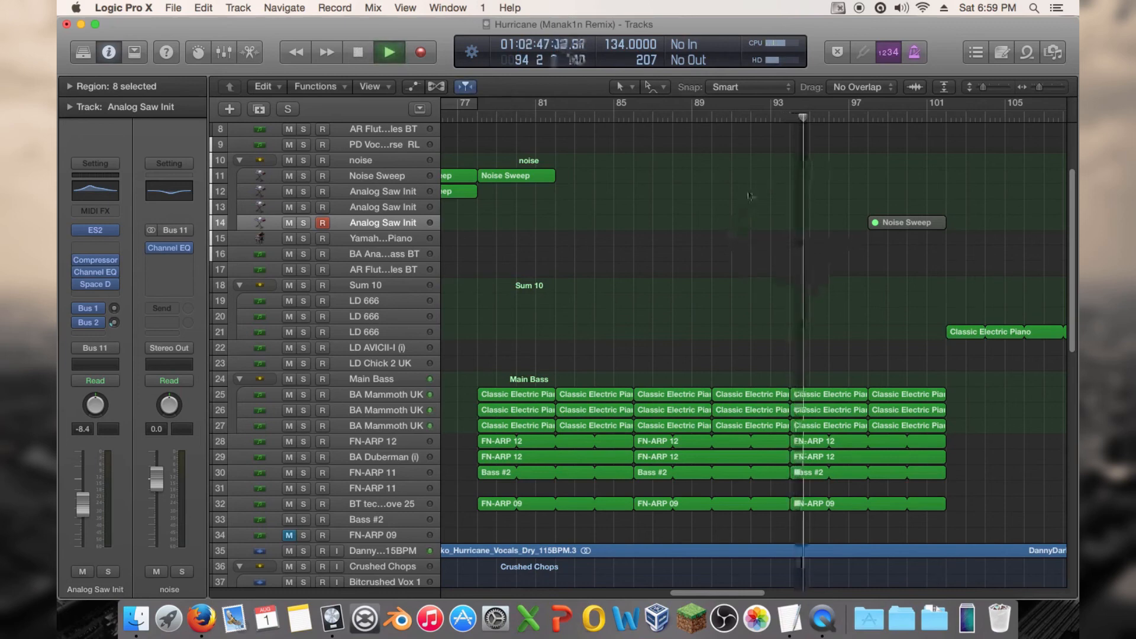
key("space")
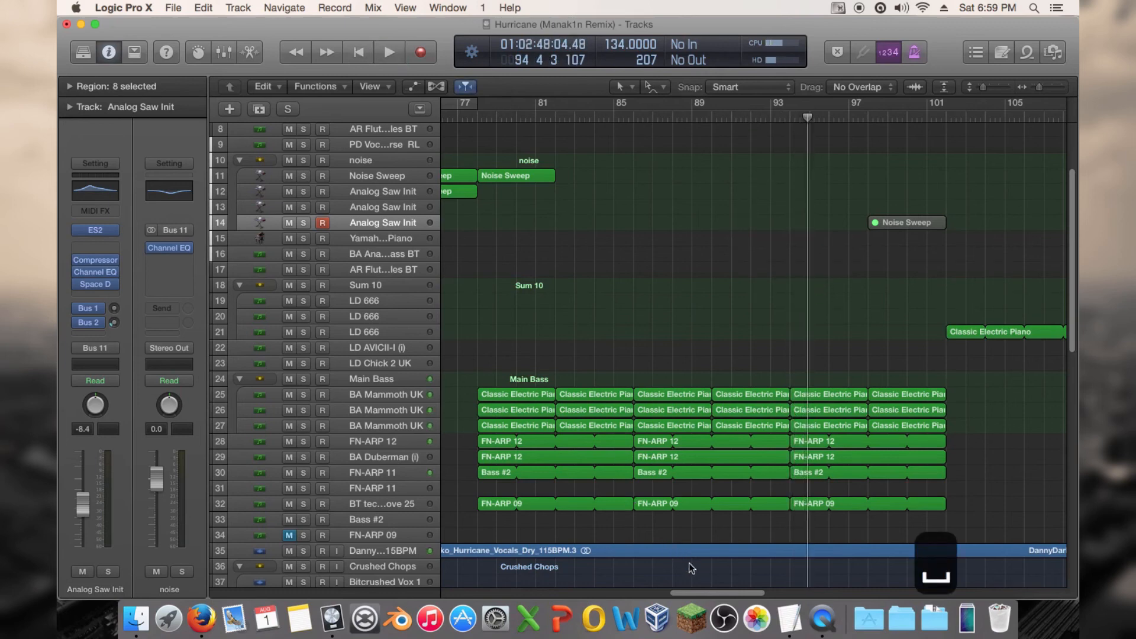
Step: Move the four kick regions just before bar 17 from the mhak kick 272 F# track to the GHOST track
left_click_drag(695, 589, 485, 591)
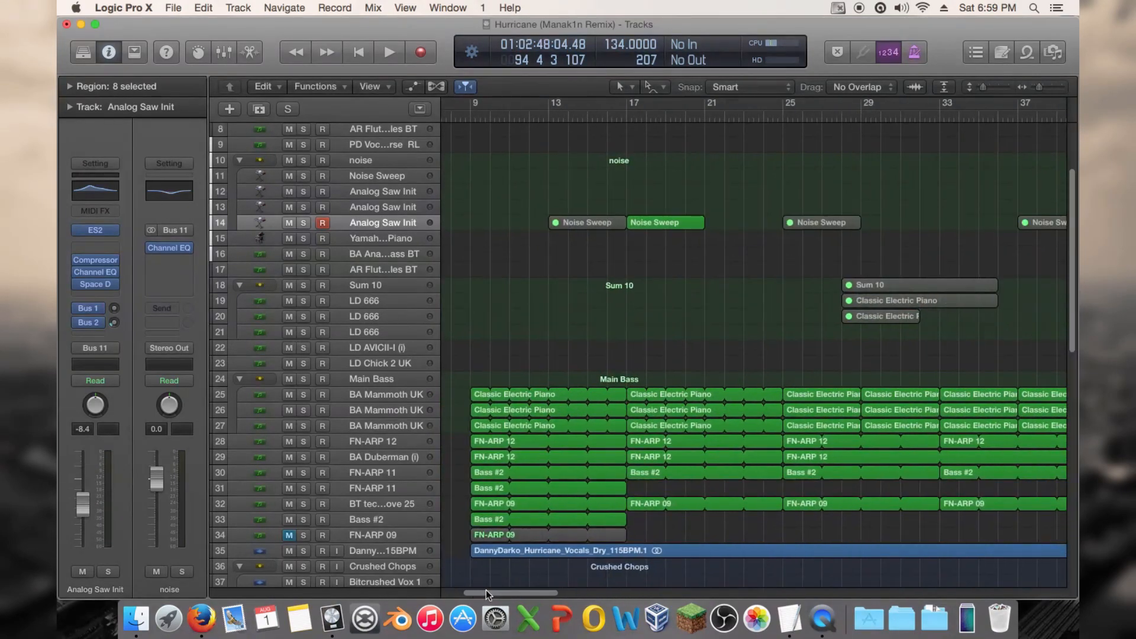
left_click_drag(604, 114, 627, 115)
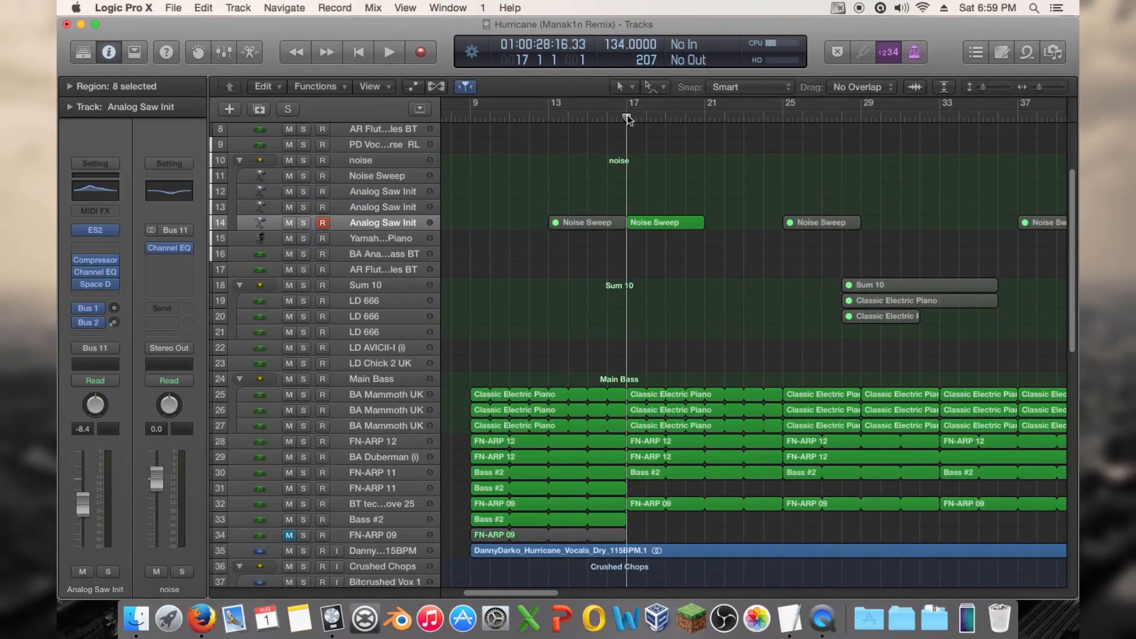
scroll(627, 282, "down", 6)
scroll(628, 283, "down", 4)
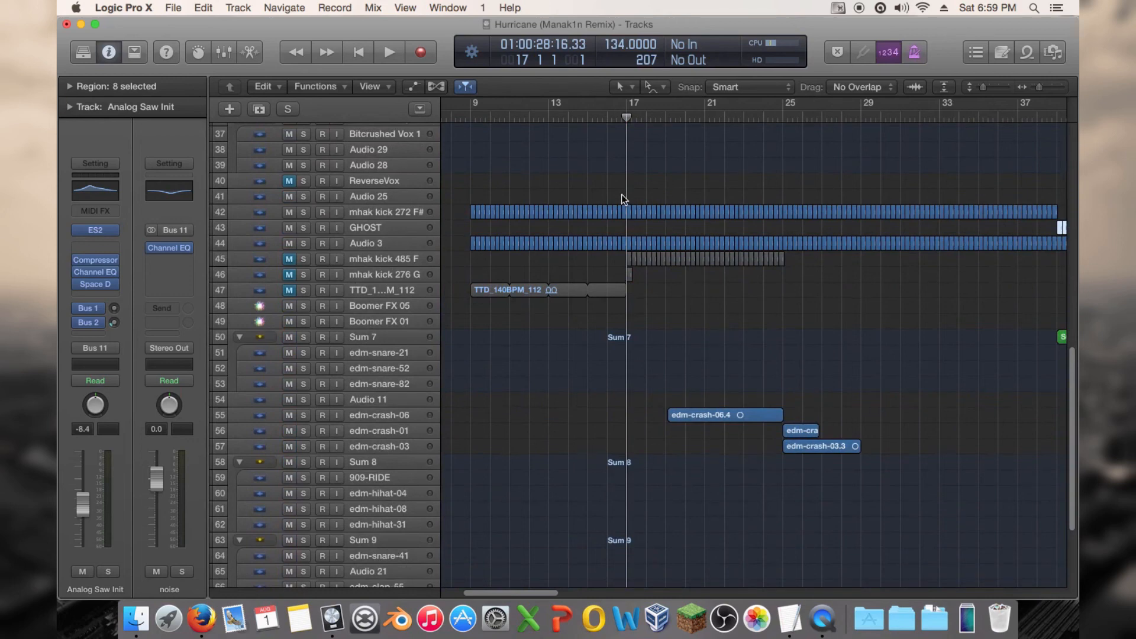
left_click_drag(612, 212, 612, 227)
Step: Add the line "reverse kicks at beginning" to the project notes and close the Note Pad
left_click(1010, 51)
left_click(975, 269)
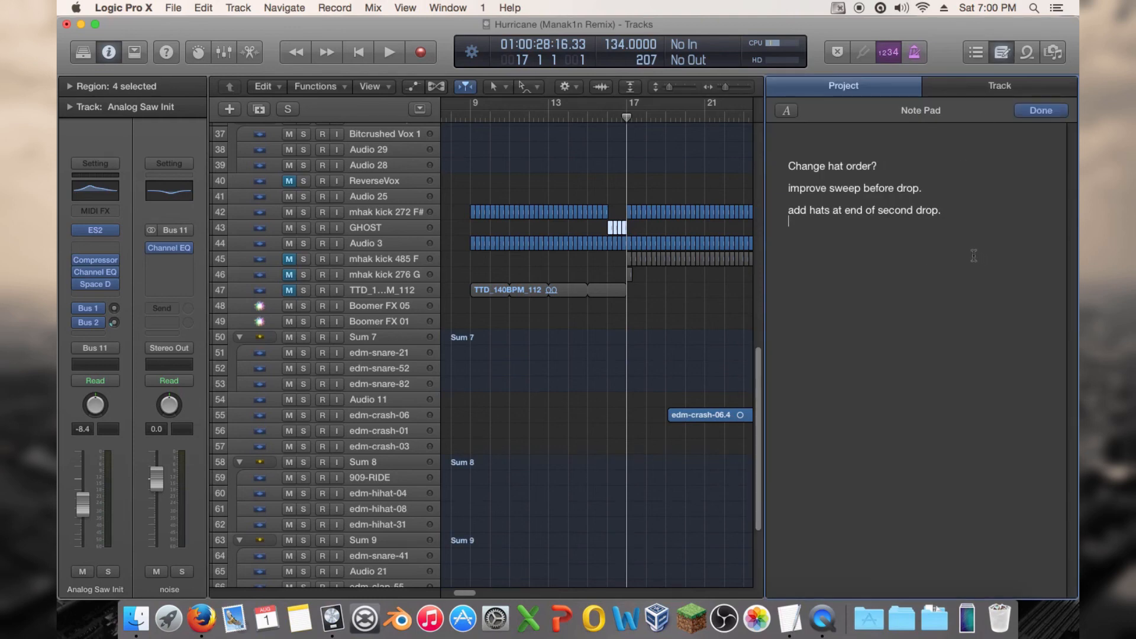
key("Return")
key("Return")
type("reverse ")
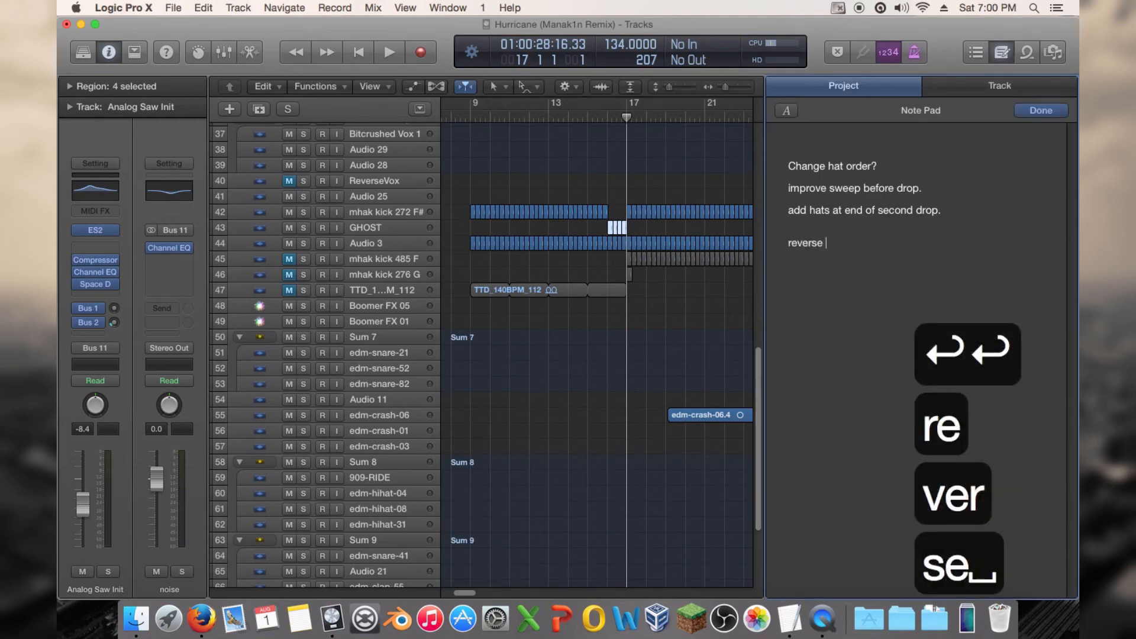
type("kicks at be")
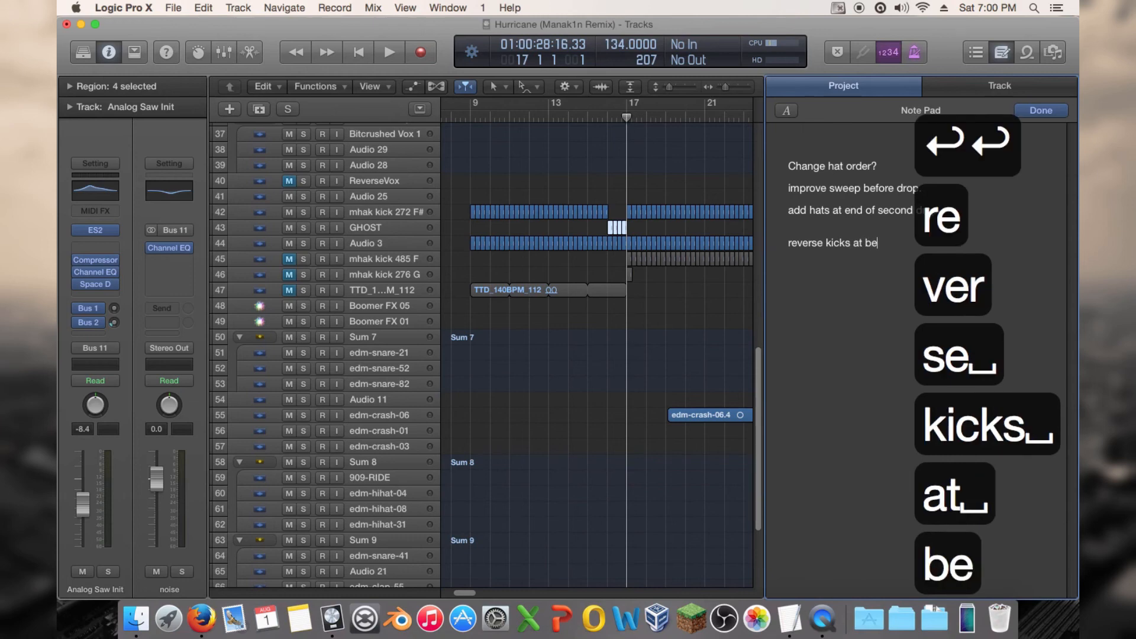
type("ginning")
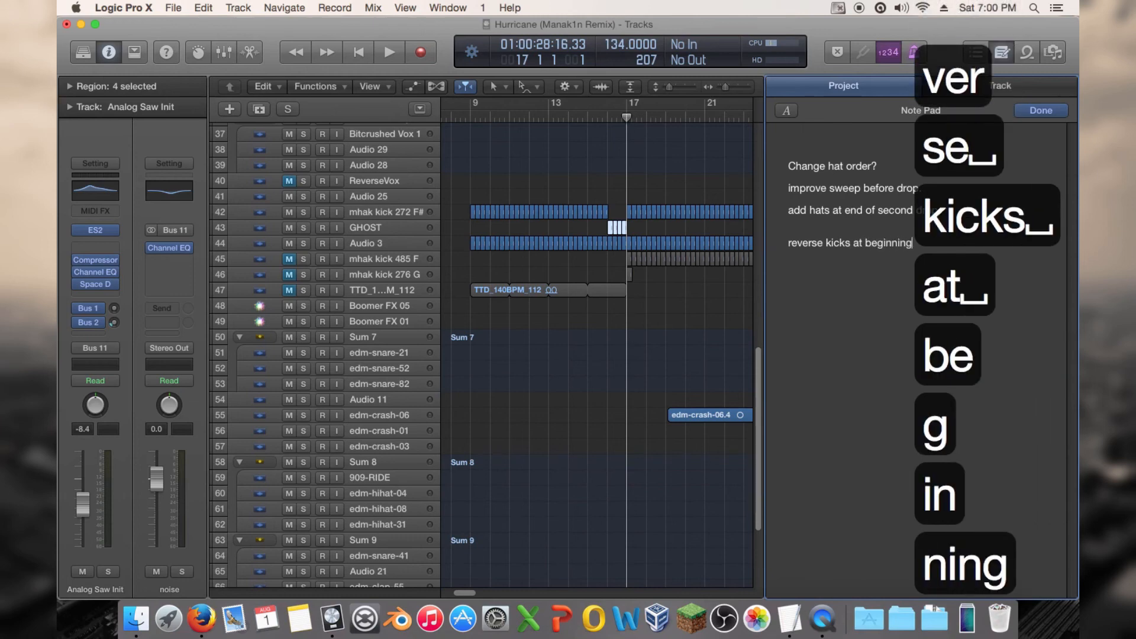
left_click(1001, 53)
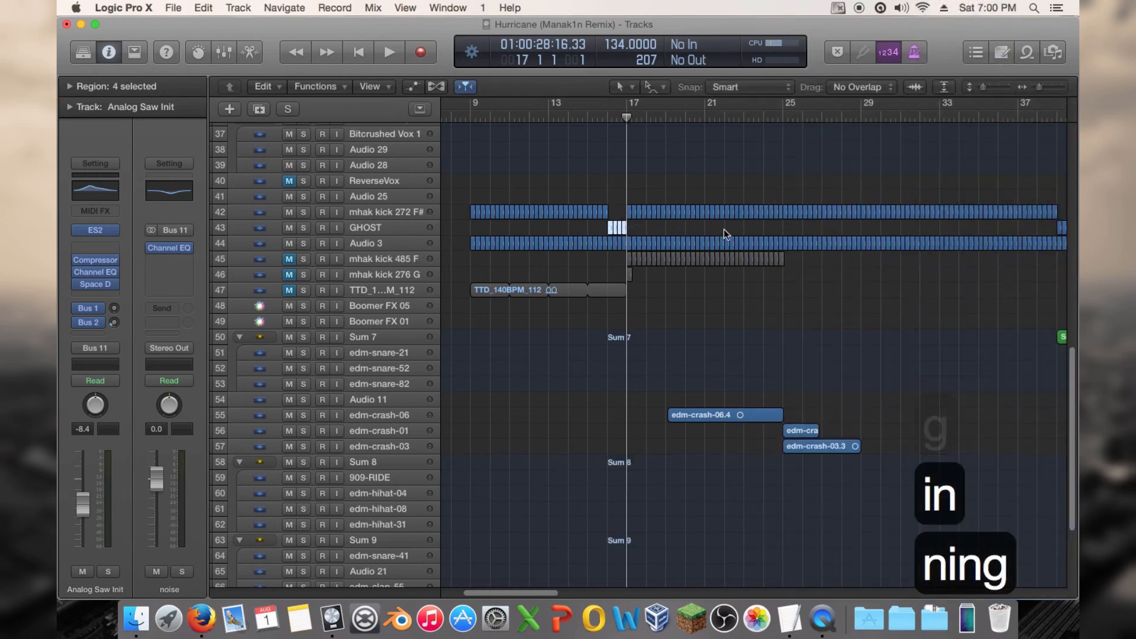
Step: Play the transition into the bar 41 build-up from about bar 38, and replay it from a few bars earlier
scroll(529, 592, "right", 10)
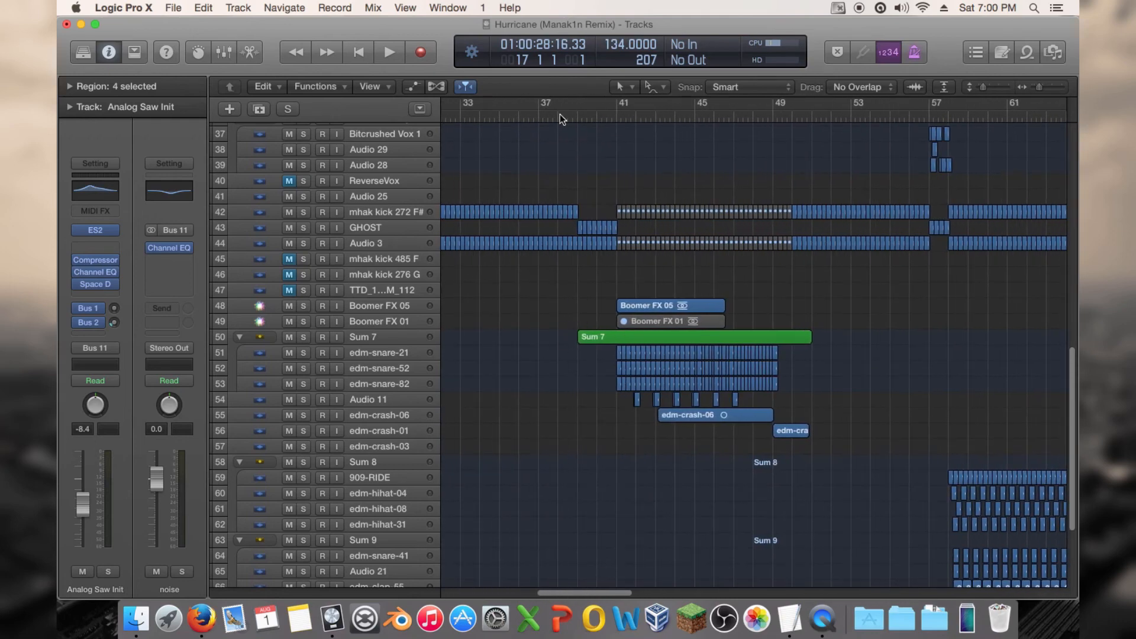
left_click(559, 116)
key("space")
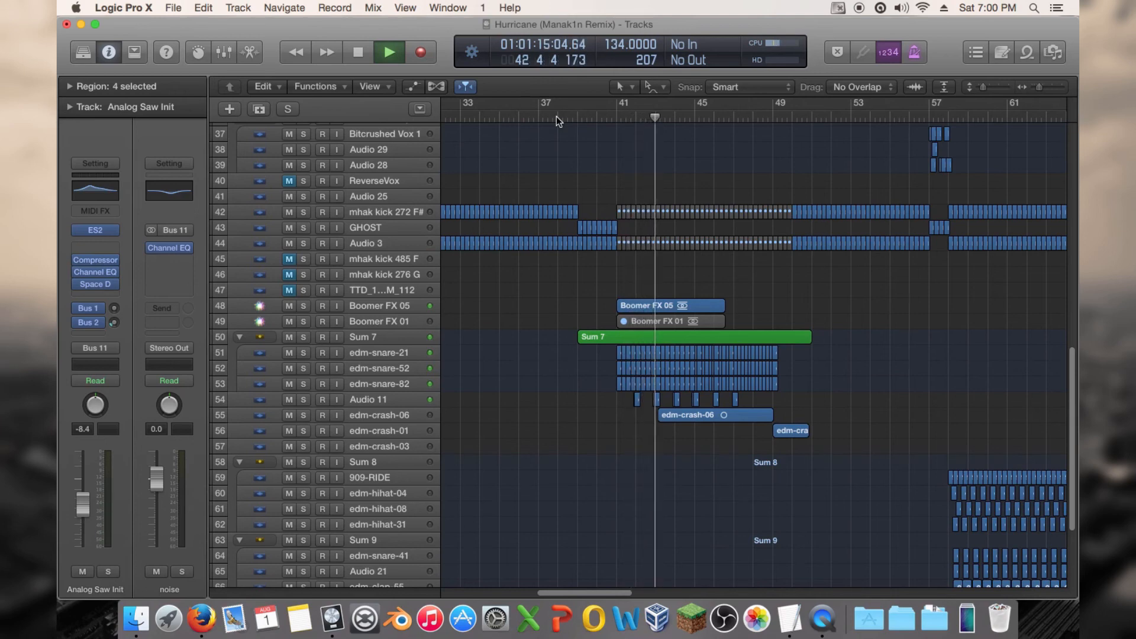
left_click_drag(1039, 87, 1035, 89)
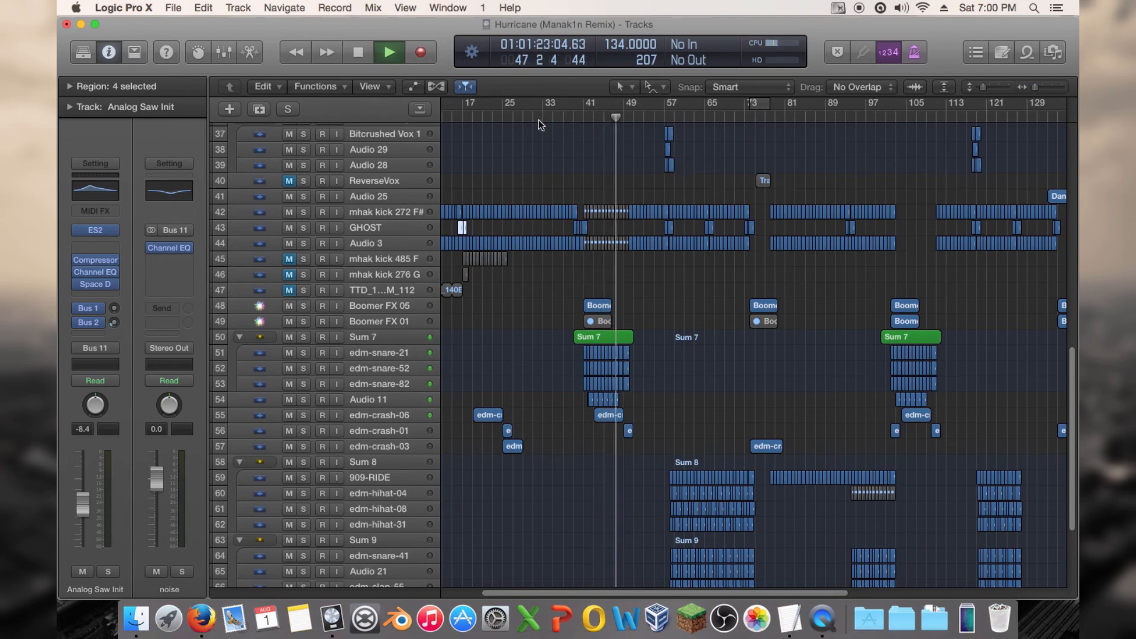
scroll(864, 229, "down", 5)
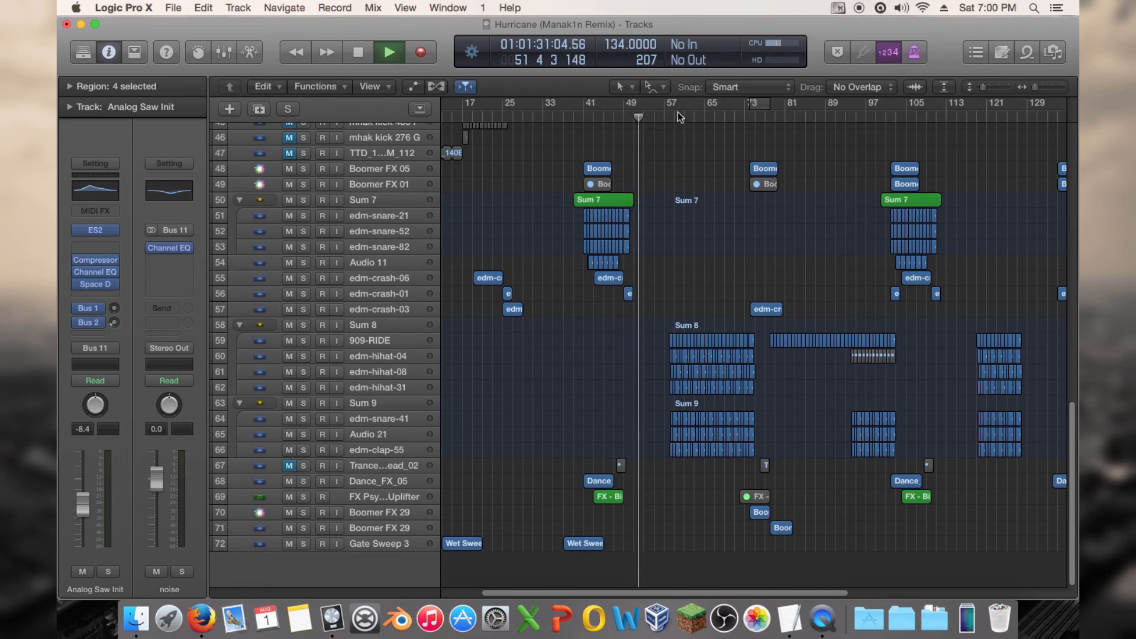
left_click(557, 113)
scroll(680, 236, "up", 5)
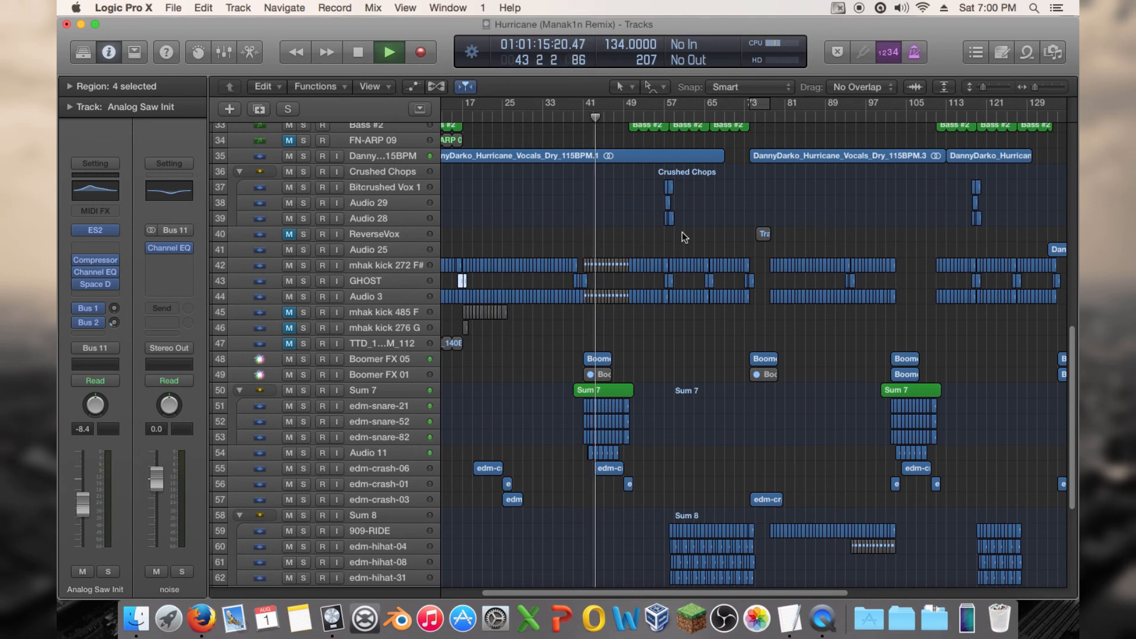
key("space")
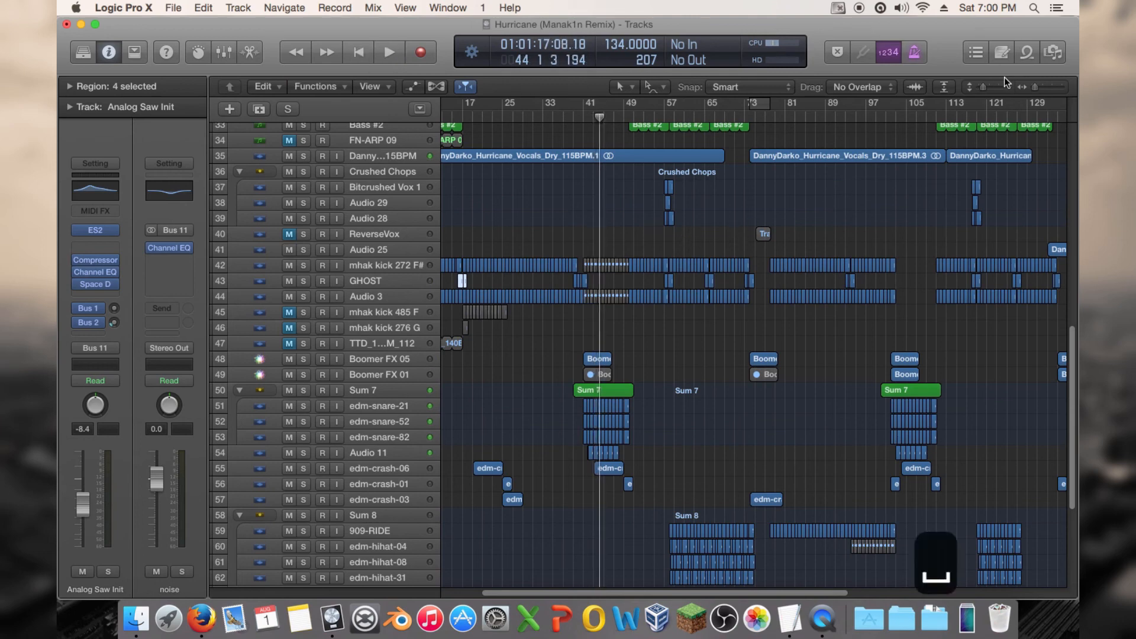
Step: Create a new audio track with duplicate settings of the mhak kick 272 F# track
left_click_drag(1035, 87, 1038, 87)
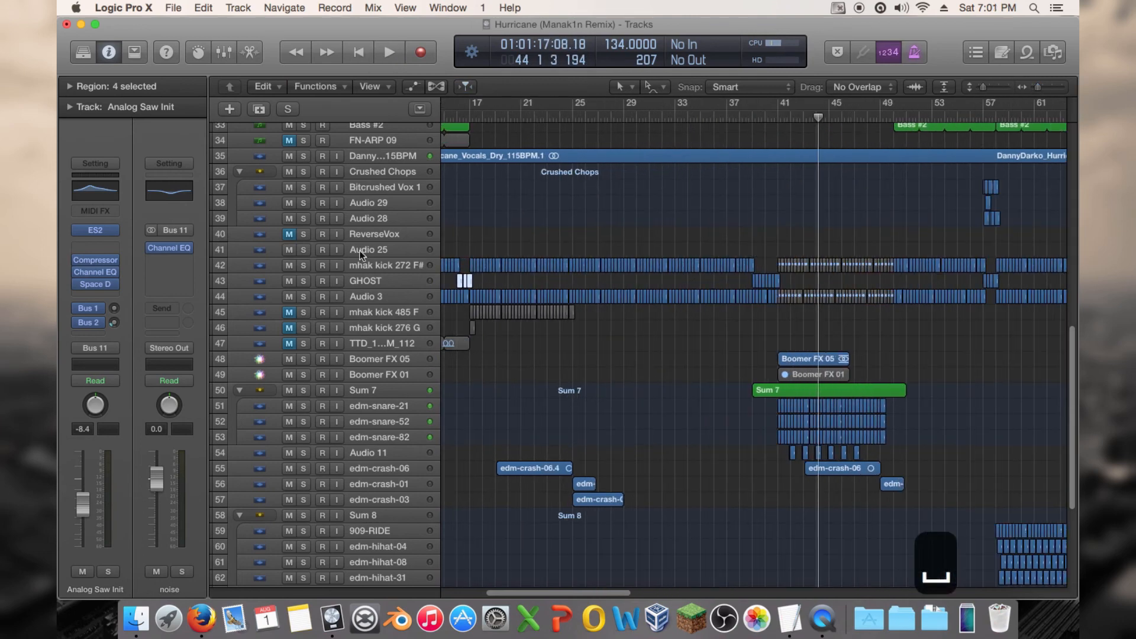
left_click(364, 270)
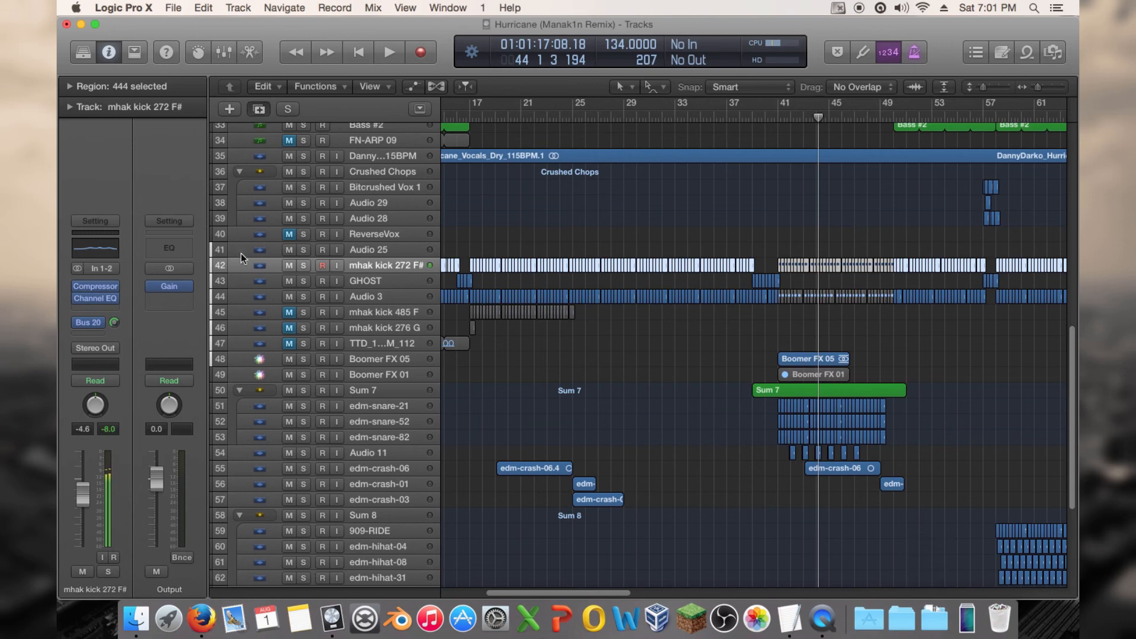
key("super+d")
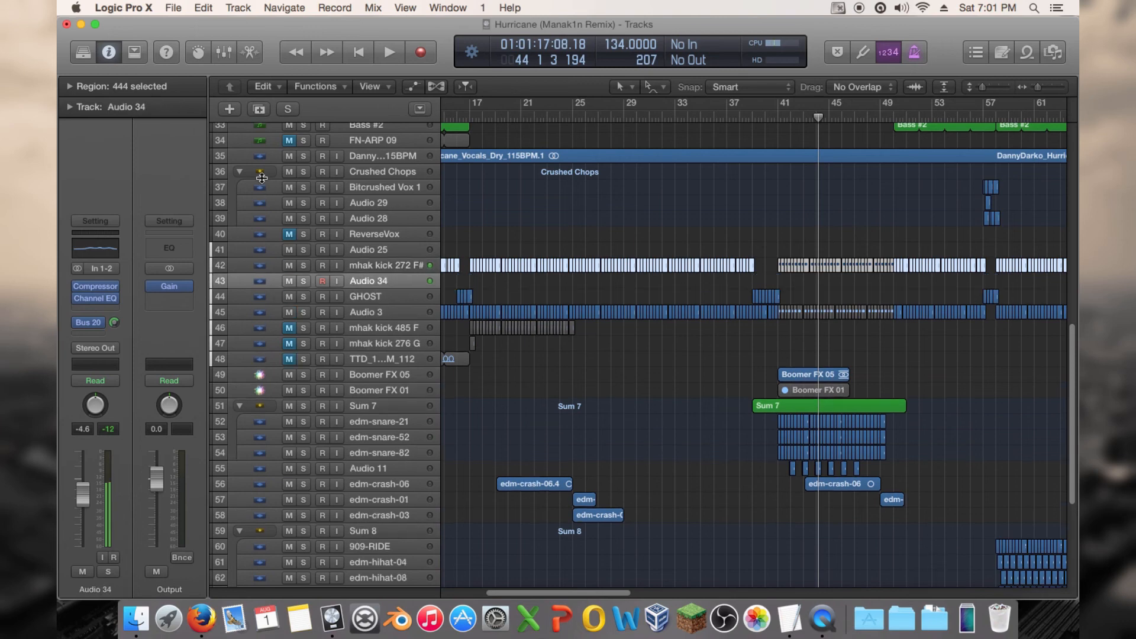
Step: Enable the low cut band in the new kick track's Channel EQ and set it to 365 Hz
left_click(96, 297)
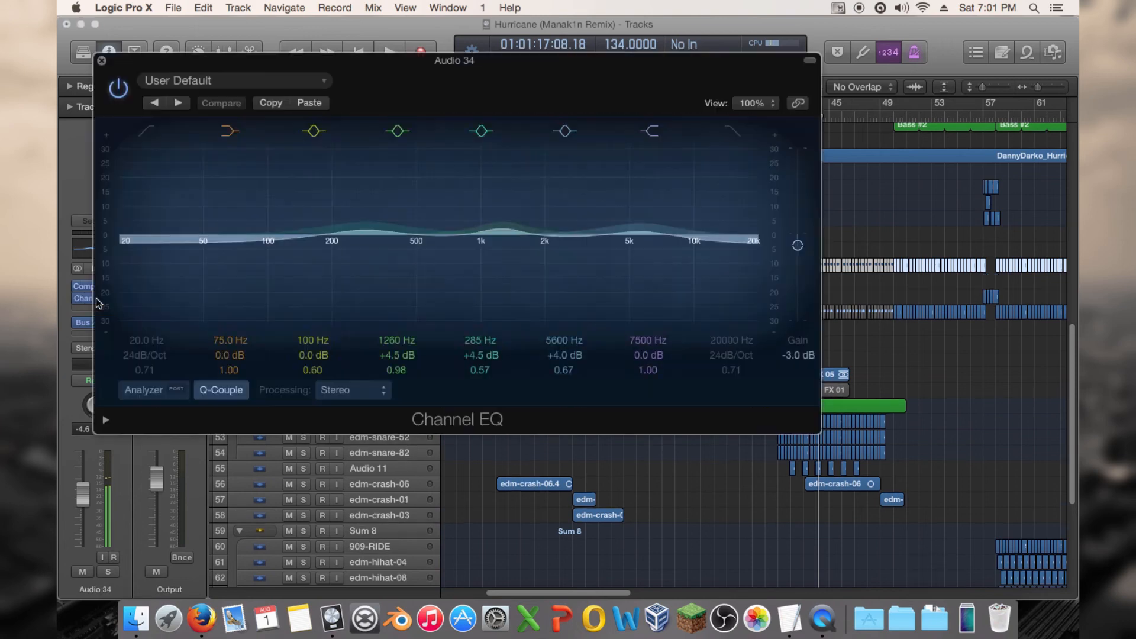
left_click(149, 131)
left_click_drag(139, 286, 406, 268)
left_click(101, 59)
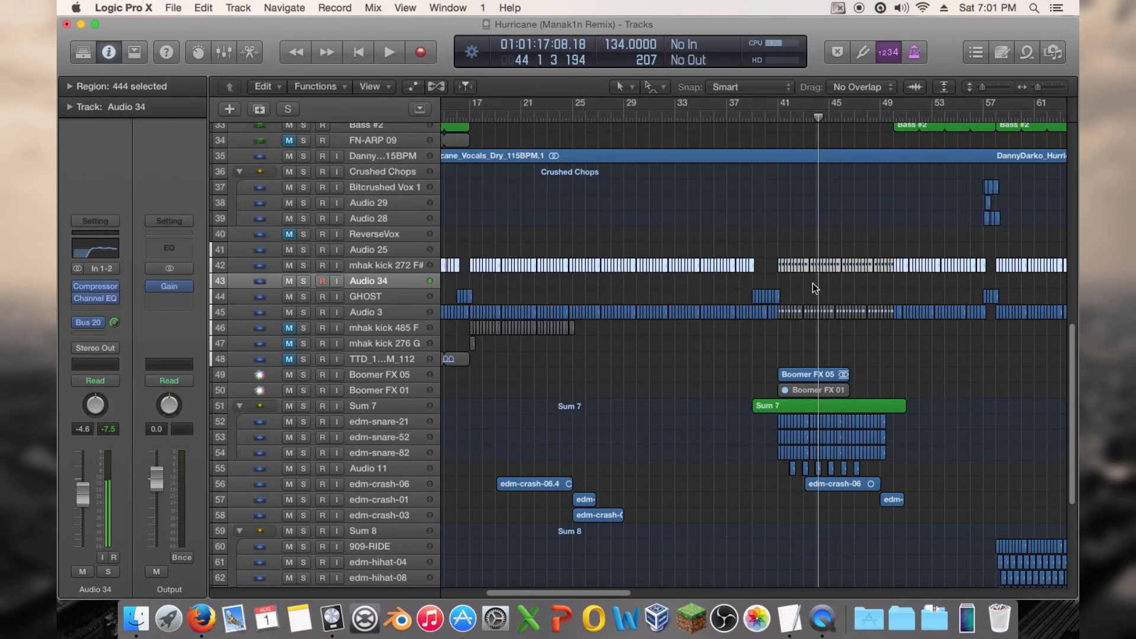
Step: Move the eight kick regions at bars 39–41 from GHOST to the Audio 34 track and play the passage leading into them
left_click_drag(812, 290, 755, 282)
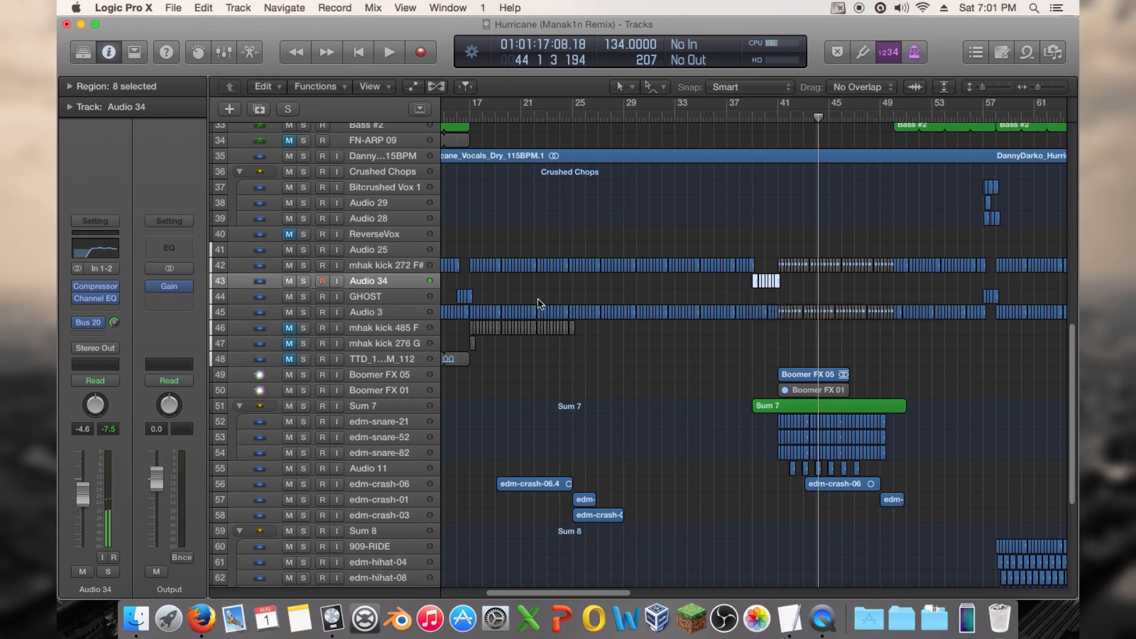
left_click(723, 115)
key("space")
Step: Raise the low cut frequency in Audio 34's Channel EQ to 780 Hz
left_click(102, 296)
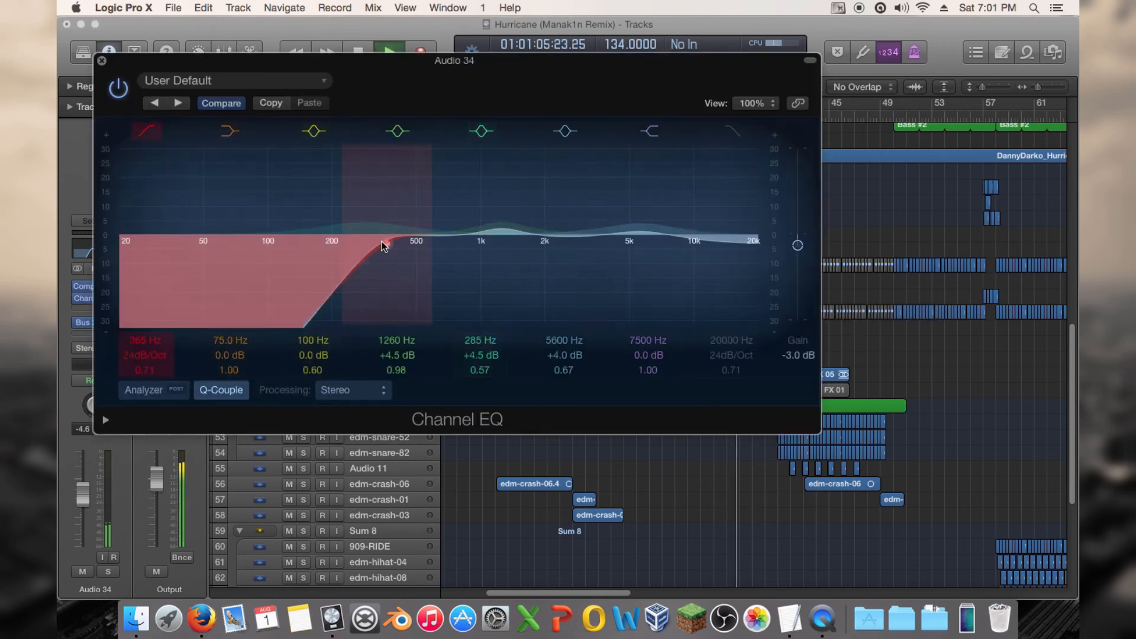
left_click_drag(393, 246, 472, 268)
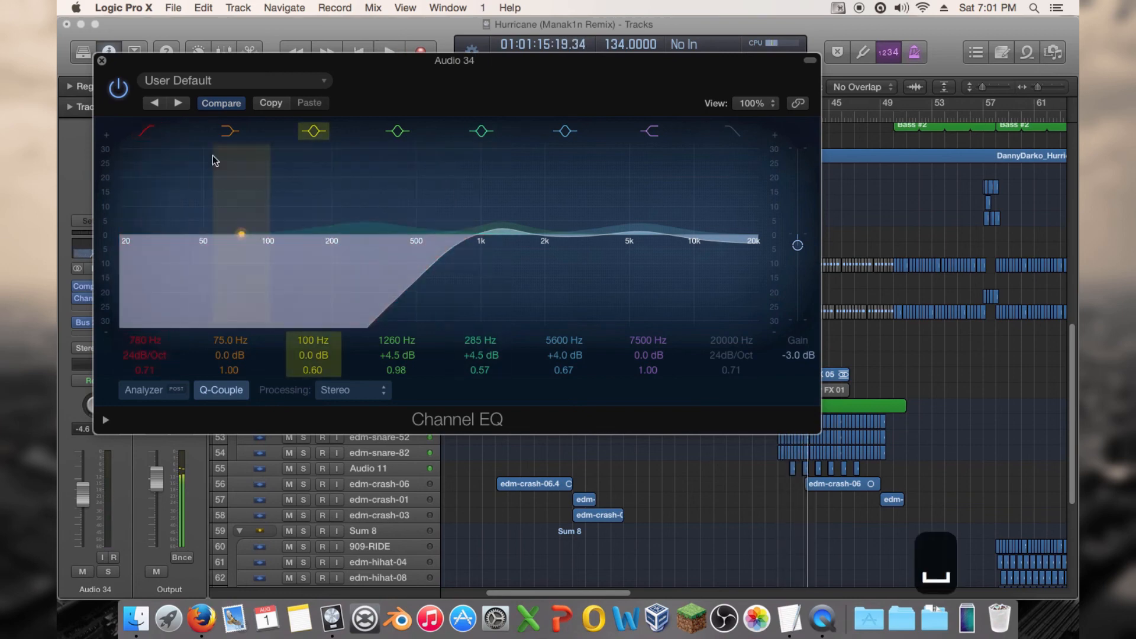
left_click(101, 60)
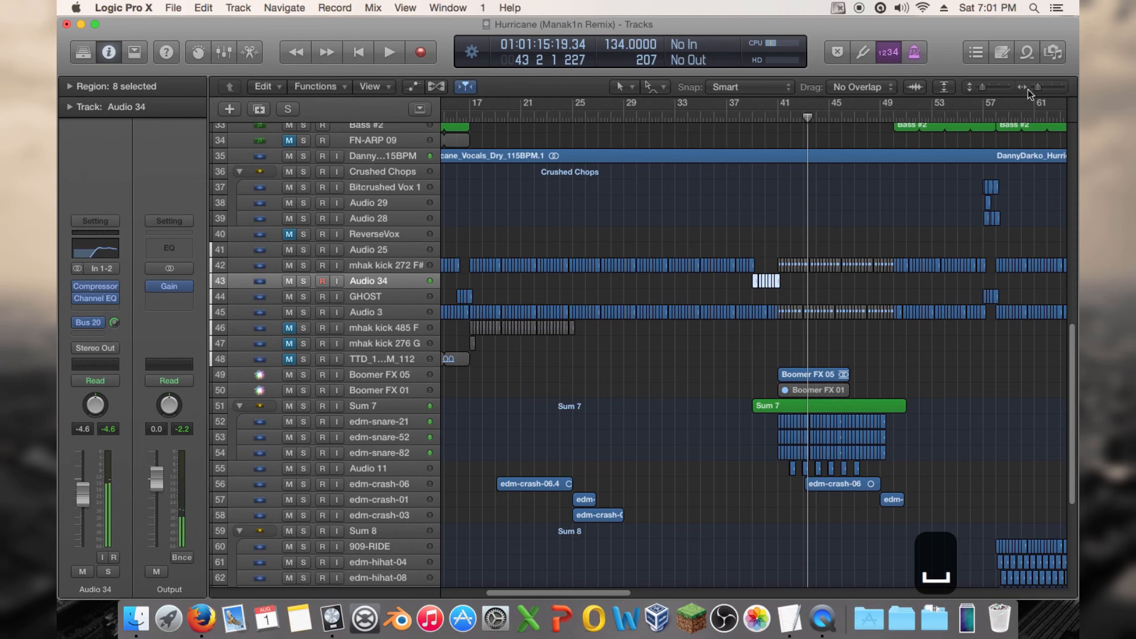
Step: Copy the eight kick regions at bars 39–41 from Audio 34 onto the GHOST track, and select the Audio 34 track
left_click_drag(1037, 87, 989, 73)
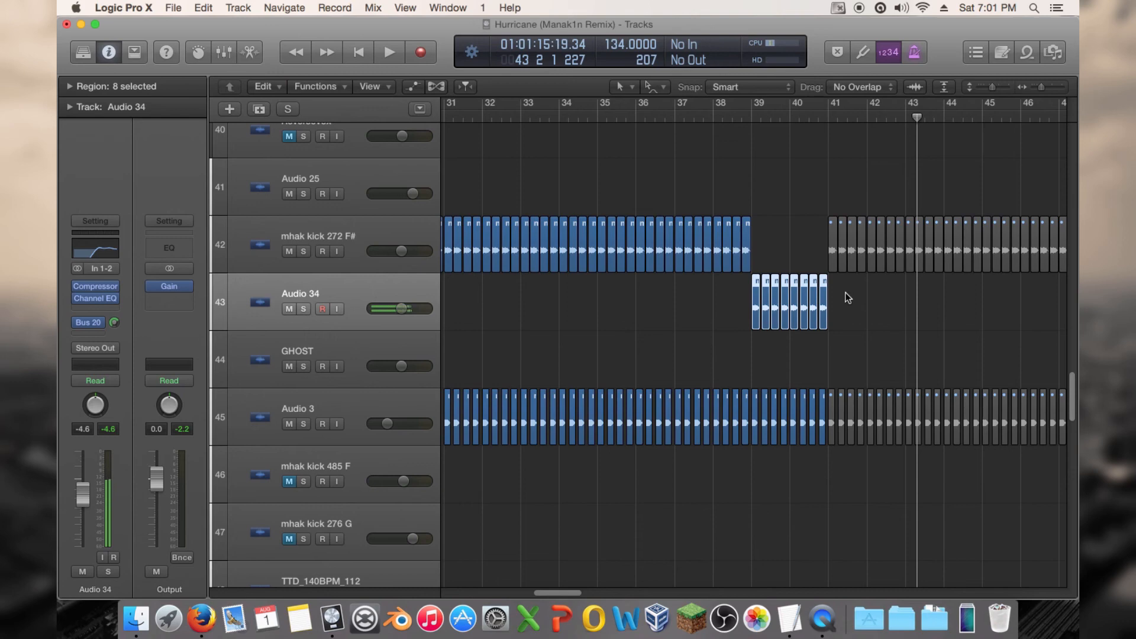
left_click_drag(857, 303, 755, 344)
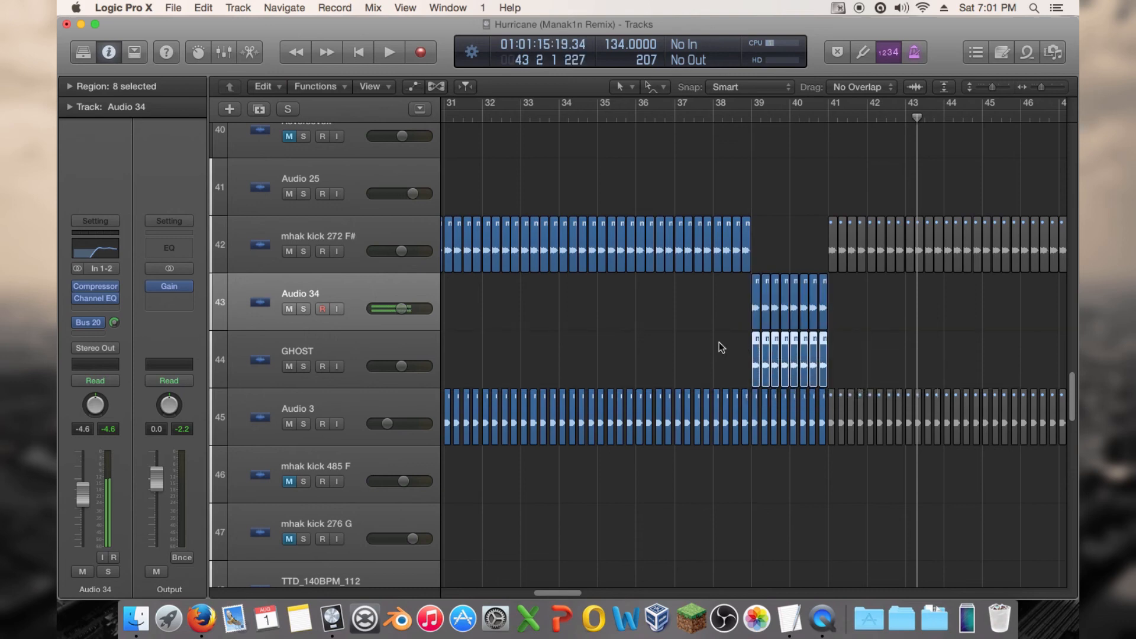
left_click(405, 298)
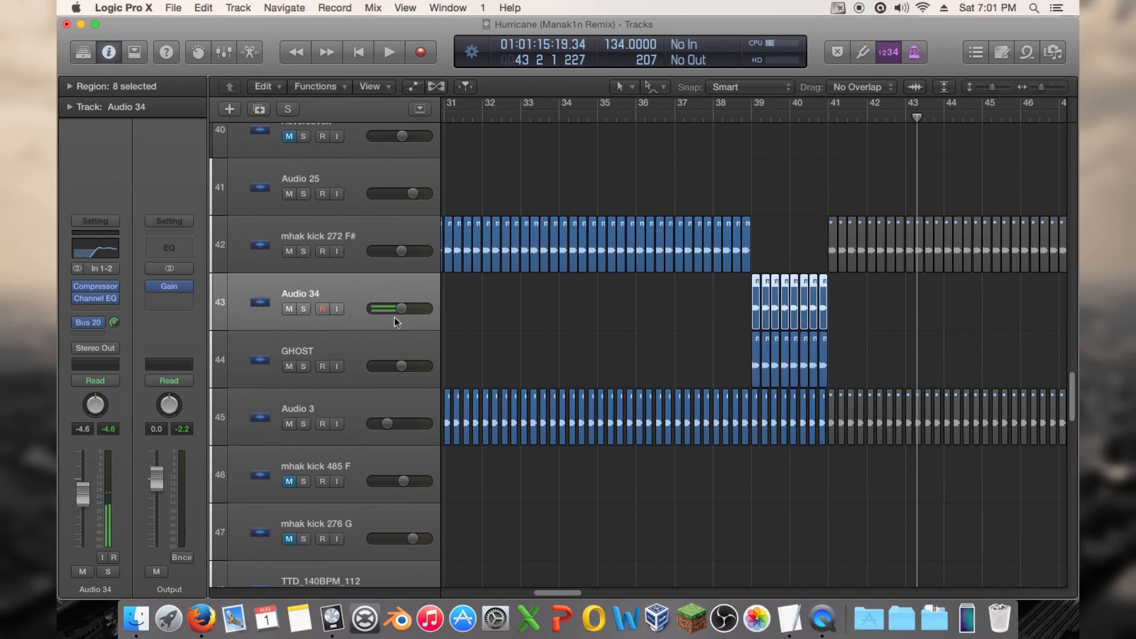
Step: Delete the eight kick regions at bars 39–41 from GHOST and double the Audio 34 kicks in bar 40 to eighth notes
left_click_drag(867, 361, 601, 356)
key("Delete")
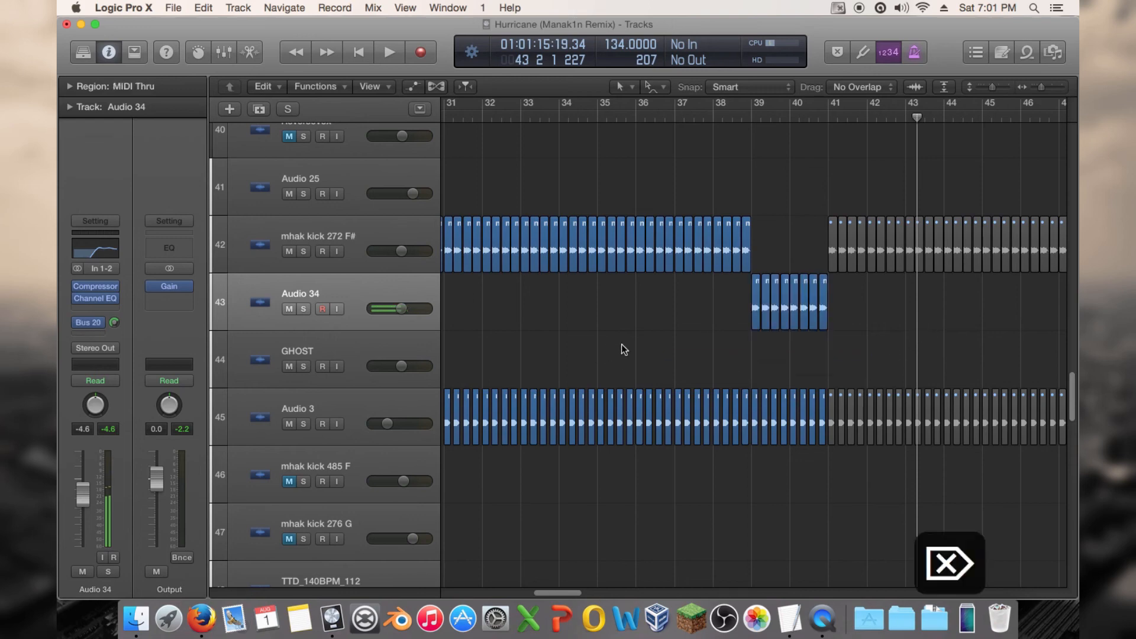
left_click_drag(1040, 88, 1044, 87)
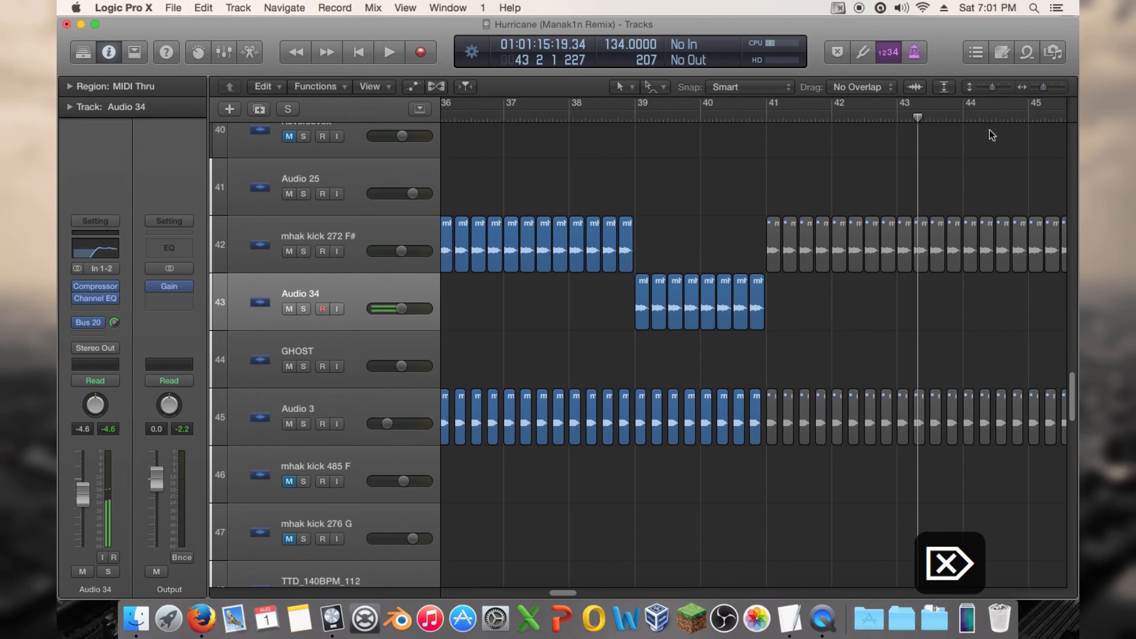
left_click_drag(809, 296, 708, 320)
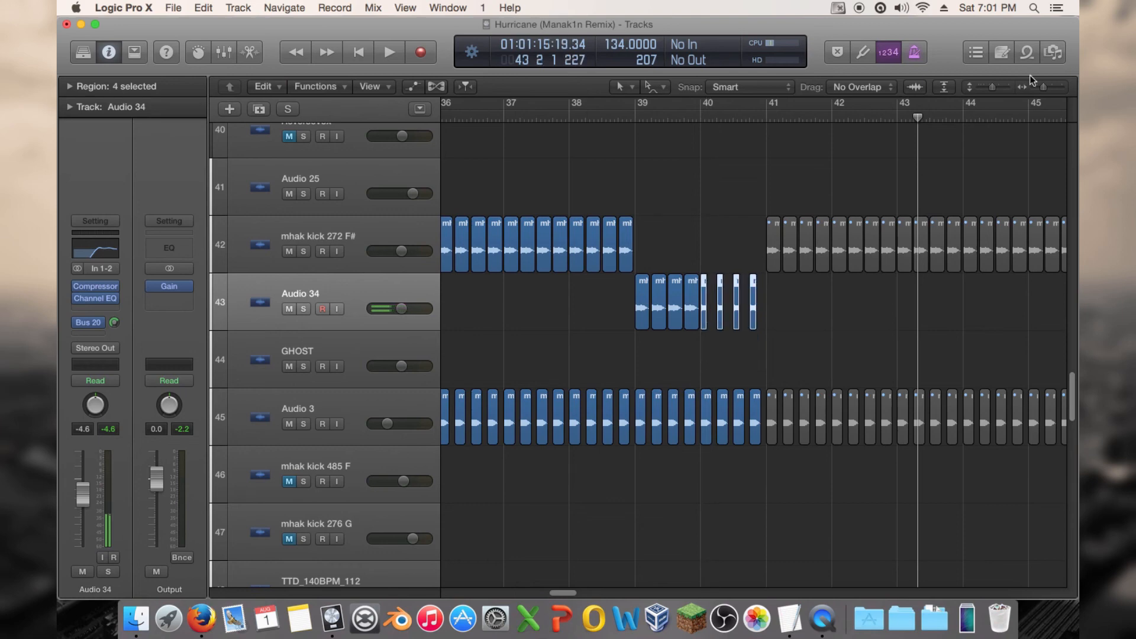
left_click_drag(1044, 87, 1051, 90)
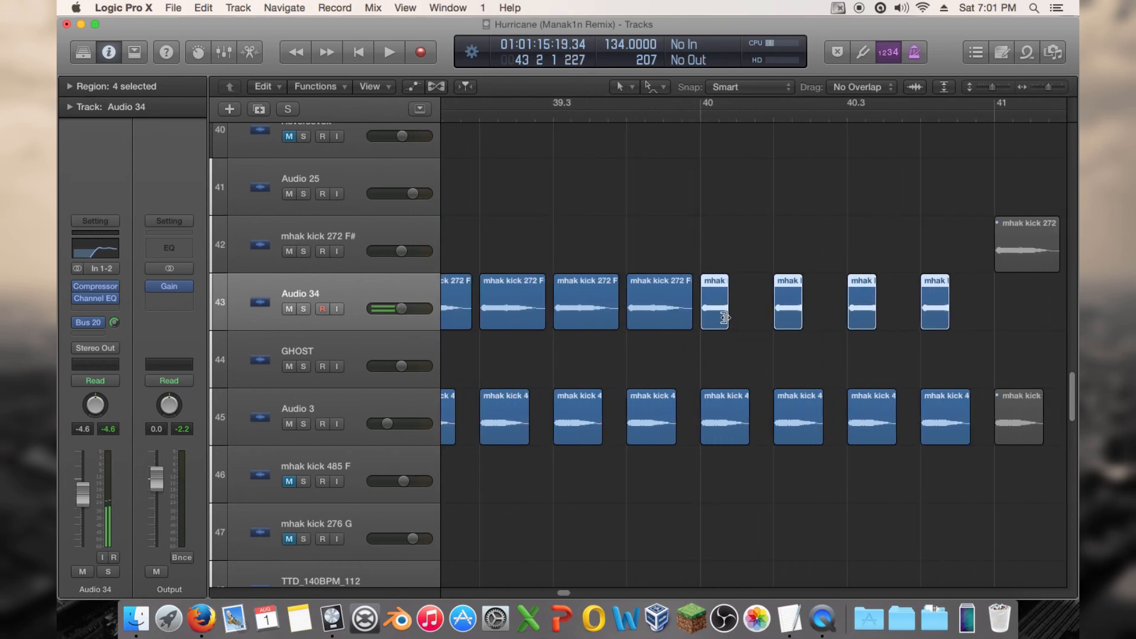
left_click_drag(724, 318, 750, 311)
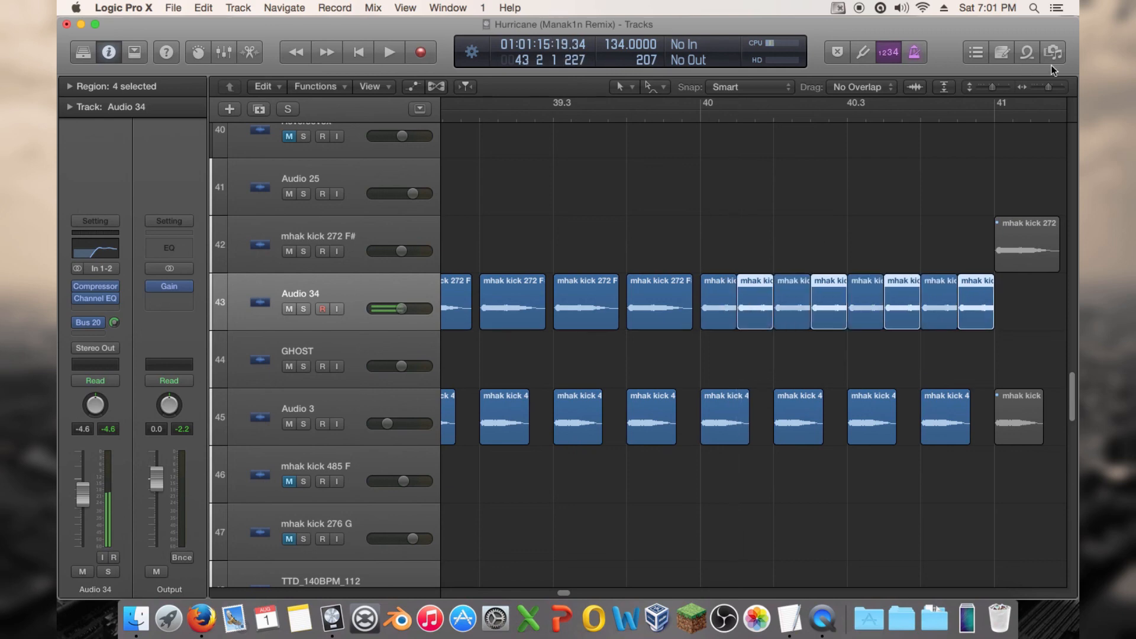
Step: Play from bar 37 and sweep the low cut frequency in Audio 34's Channel EQ down to 33 Hz during the build-up
left_click_drag(1048, 87, 1039, 97)
left_click(557, 112)
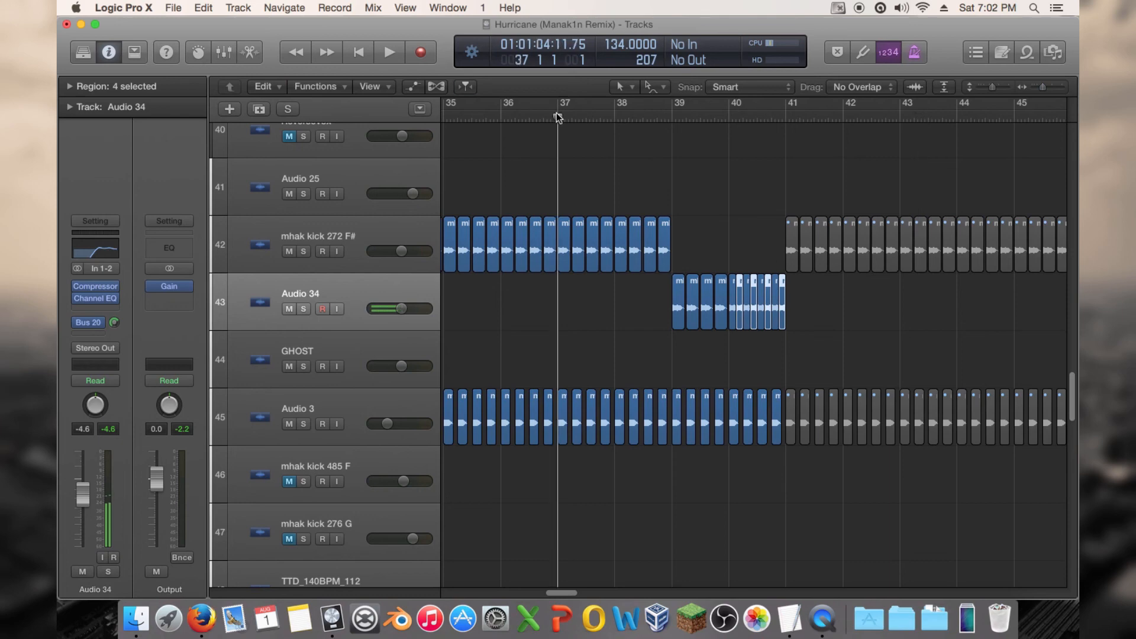
key("space")
left_click(92, 298)
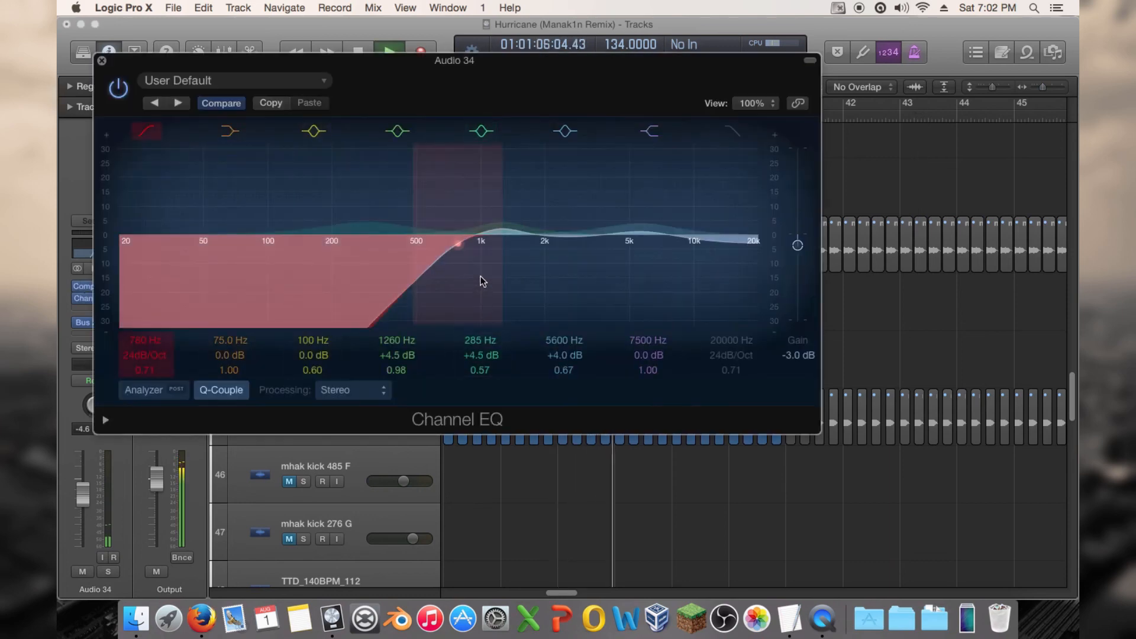
left_click_drag(477, 267, 159, 280)
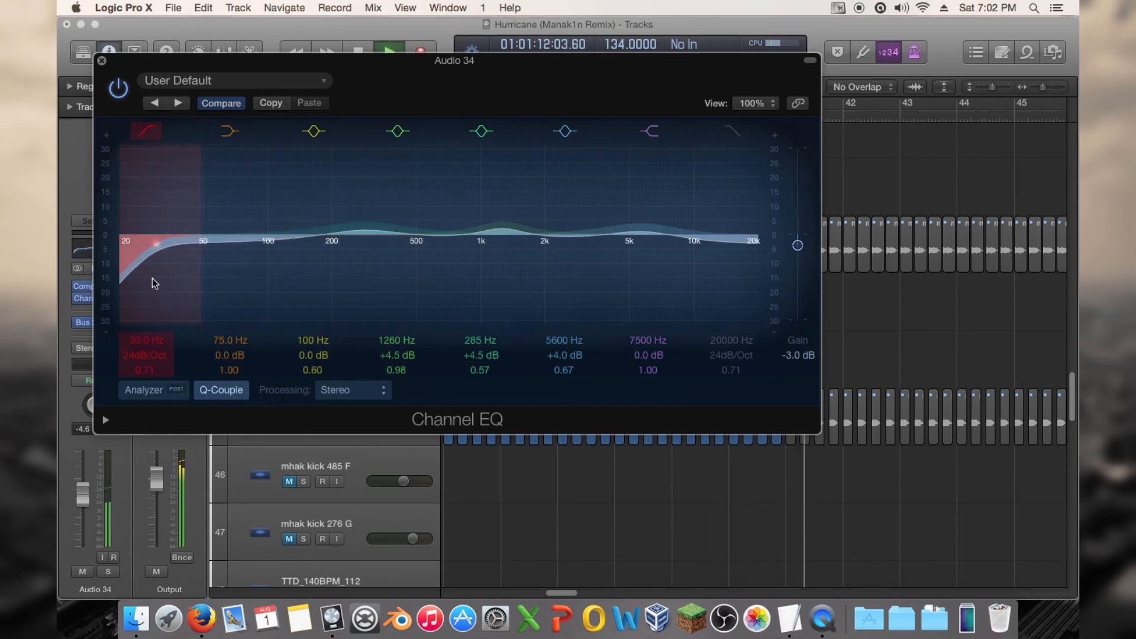
key("super+w")
key("space")
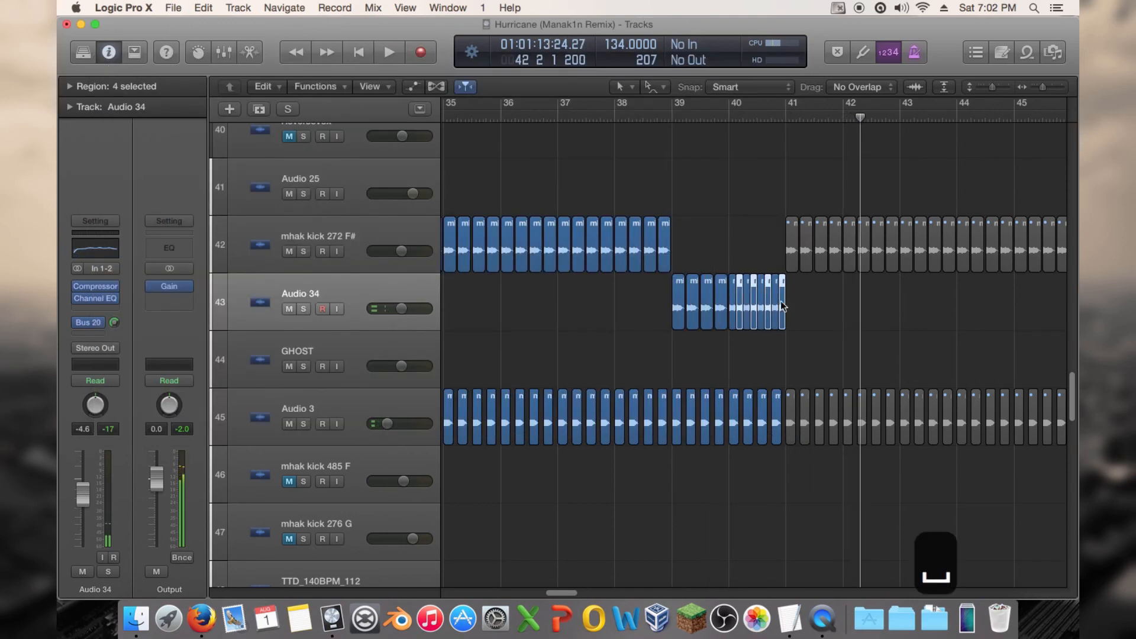
Step: Double the Audio 34 kicks in the second half of bar 40 to sixteenth notes, and select Audio 3's four kick regions in bar 40
left_click_drag(1045, 87, 1048, 87)
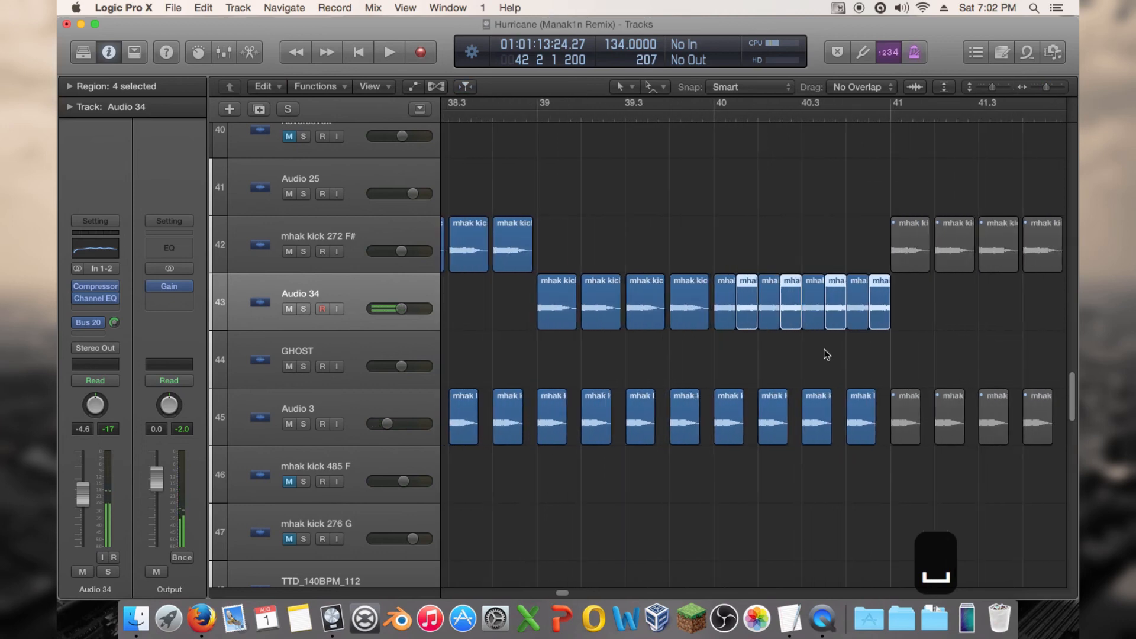
mouse_move(823, 320)
left_mouse_down()
mouse_move(809, 315)
mouse_move(826, 319)
left_mouse_up()
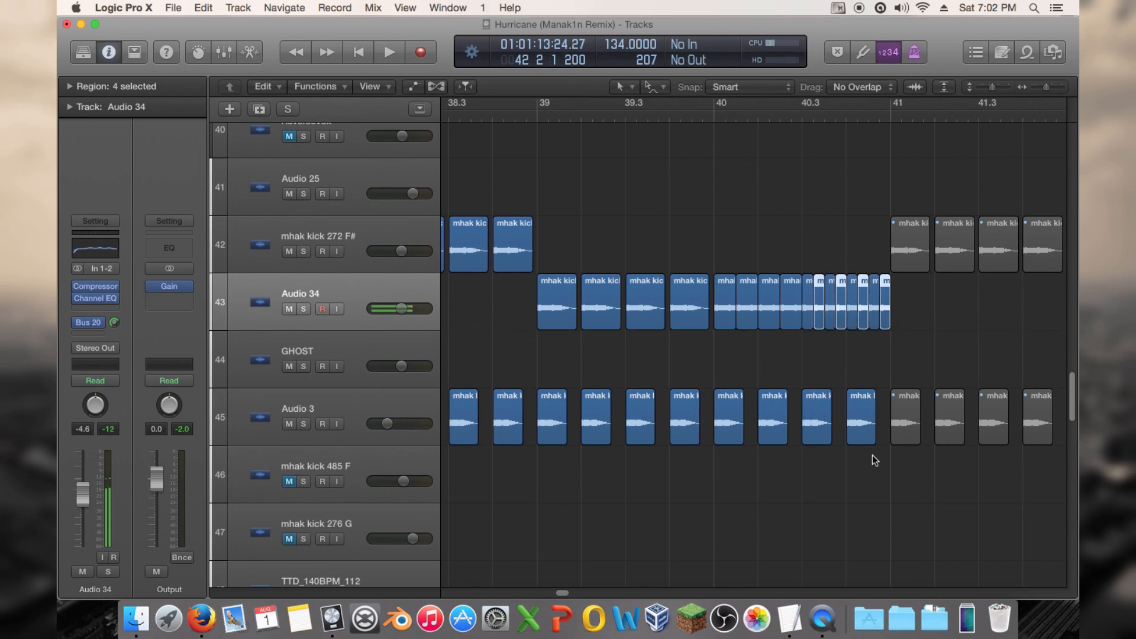
left_click_drag(875, 460, 710, 410)
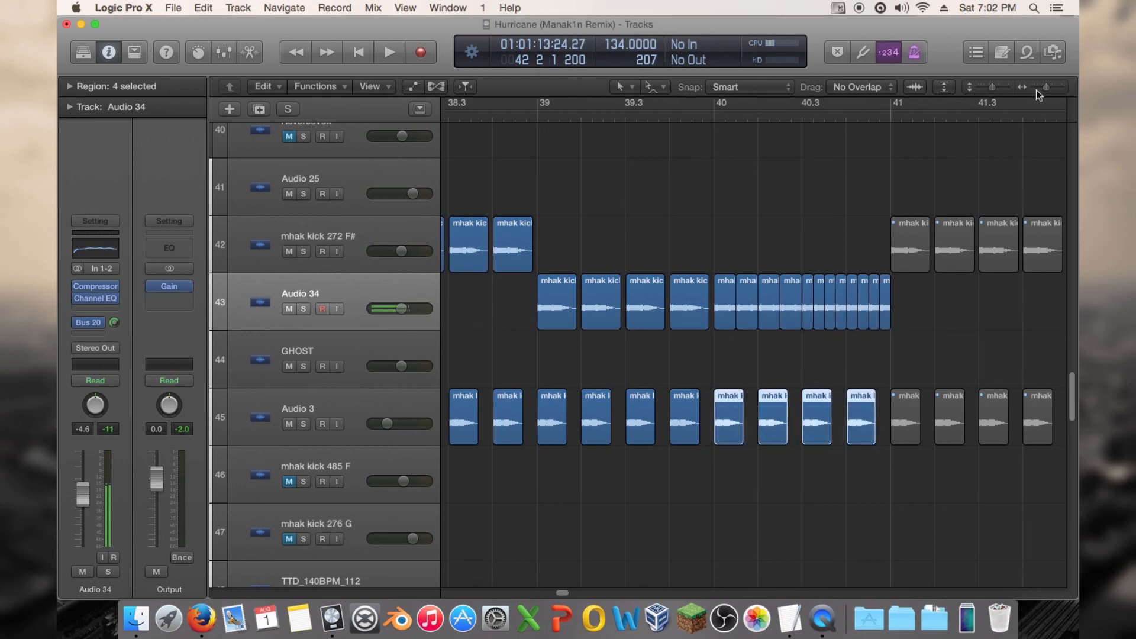
Step: Play from bar 31 while sweeping Audio 34's low cut frequency up to 510 Hz and back down to 20 Hz
left_click_drag(1046, 87, 1032, 90)
left_click(555, 118)
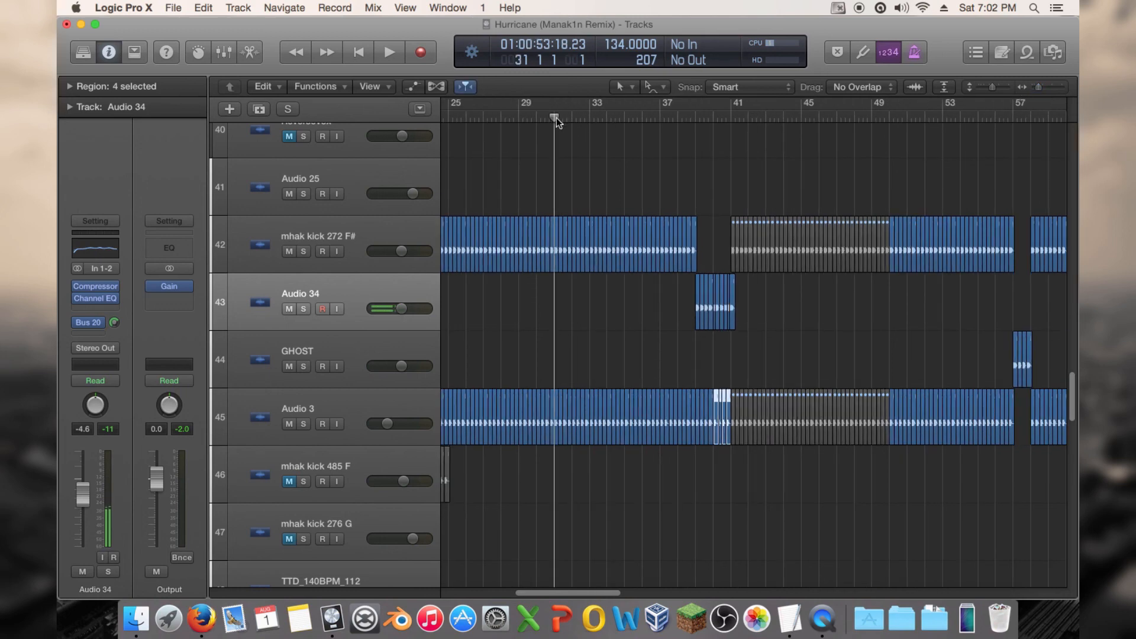
key("space")
left_click(89, 297)
left_click_drag(187, 272, 461, 282)
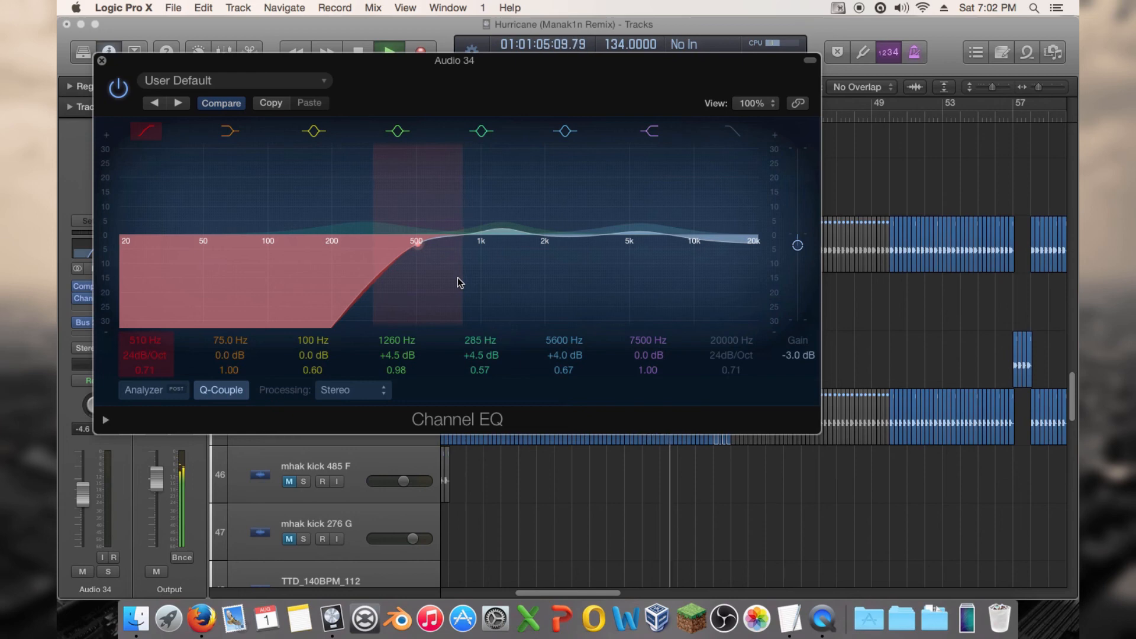
mouse_move(457, 278)
left_mouse_down()
mouse_move(549, 268)
mouse_move(219, 282)
mouse_move(118, 305)
left_mouse_up()
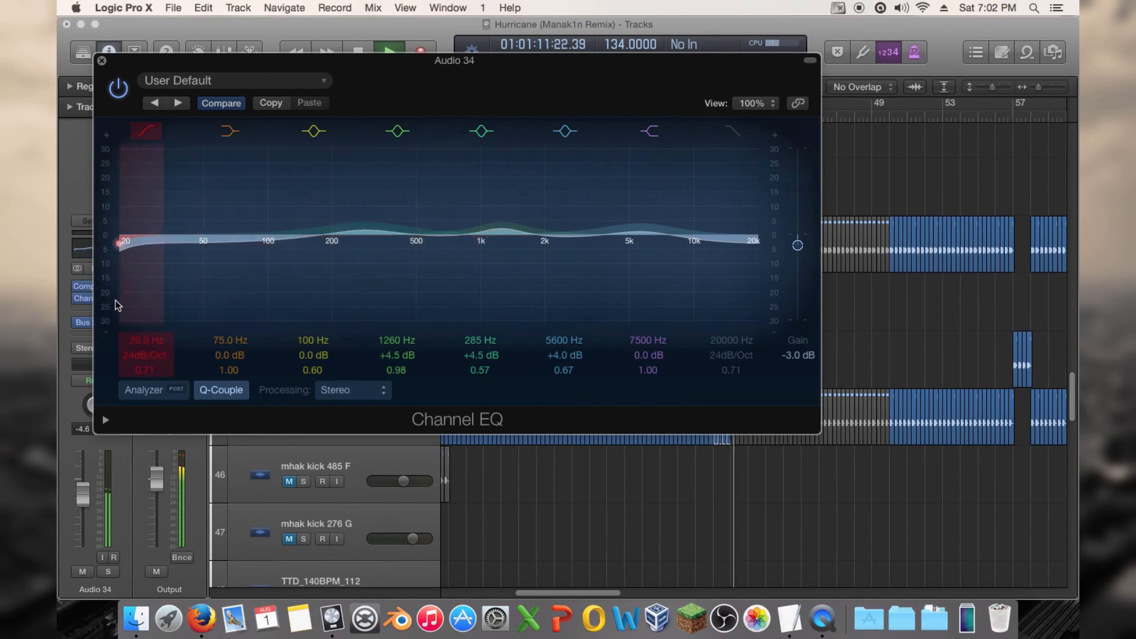
left_click(101, 61)
scroll(965, 151, "down", 8)
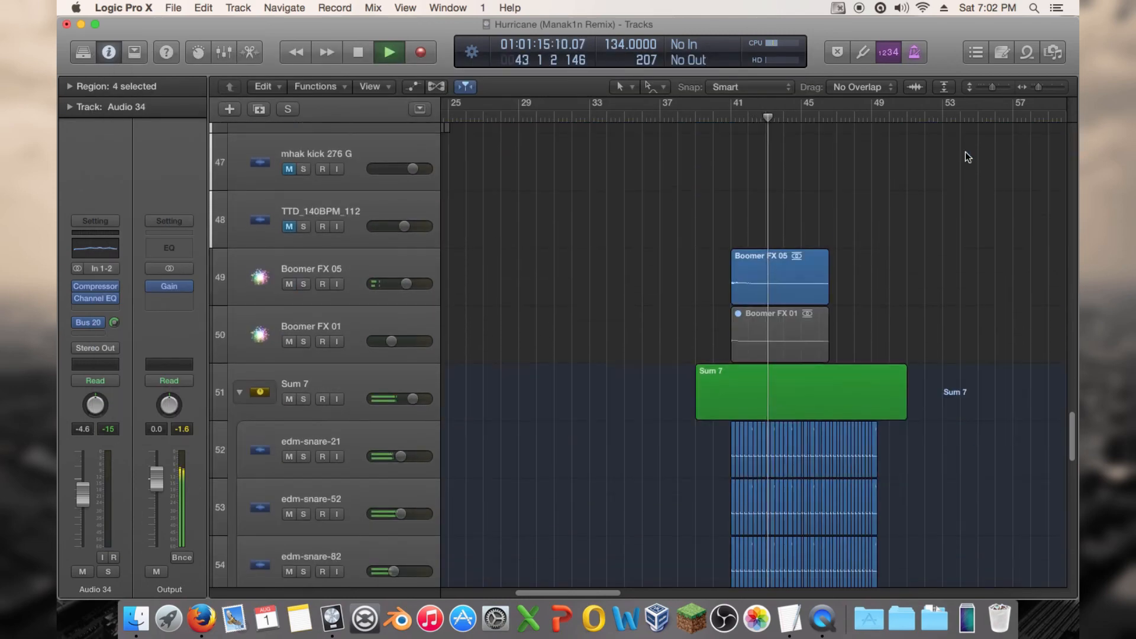
key("space")
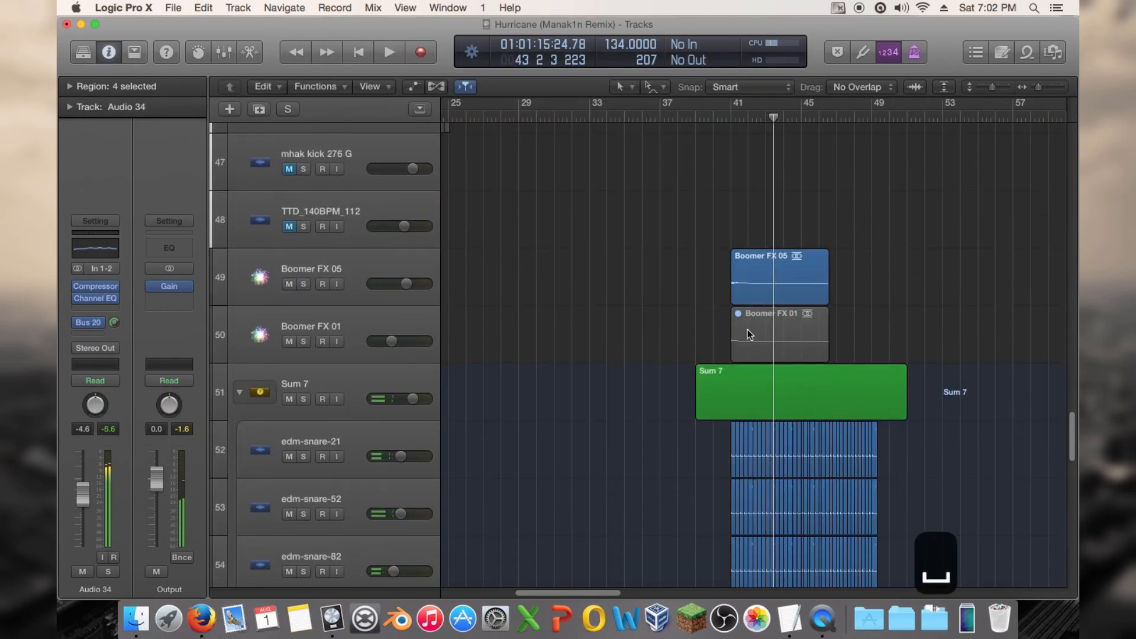
Step: Unmute the Boomer FX 01 region, solo its track and play the start of the region at bar 41
key("ctrl+m")
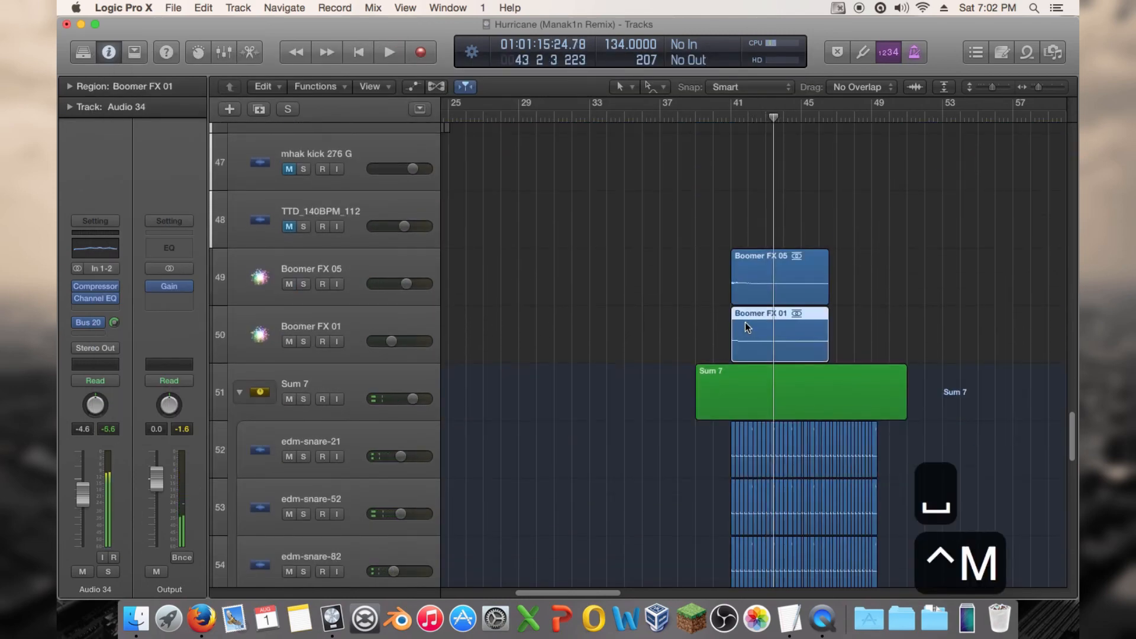
left_click(299, 342)
double_click(724, 120)
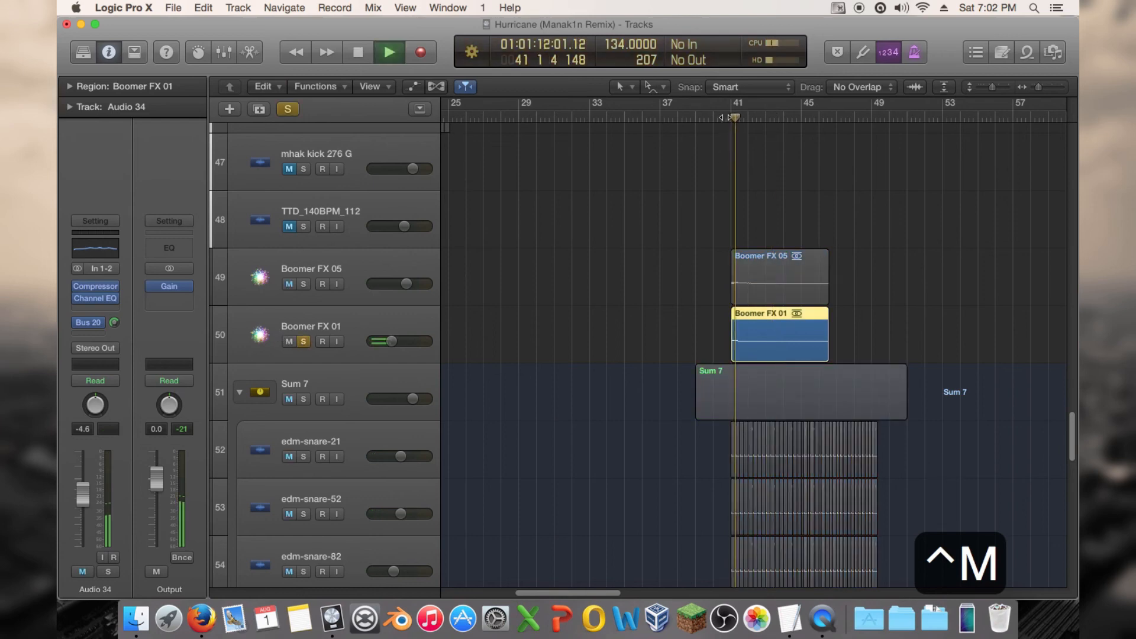
key("space")
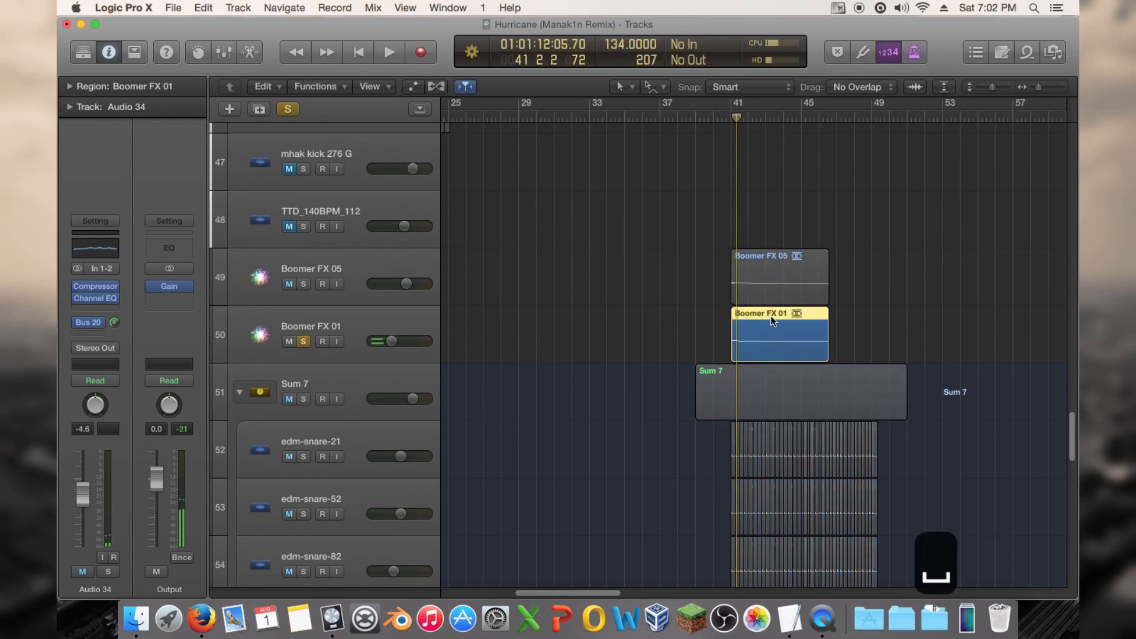
Step: Raise the Boomer FX 01 region's gain while auditioning it from just before bar 41, and take its track out of solo
left_click(70, 86)
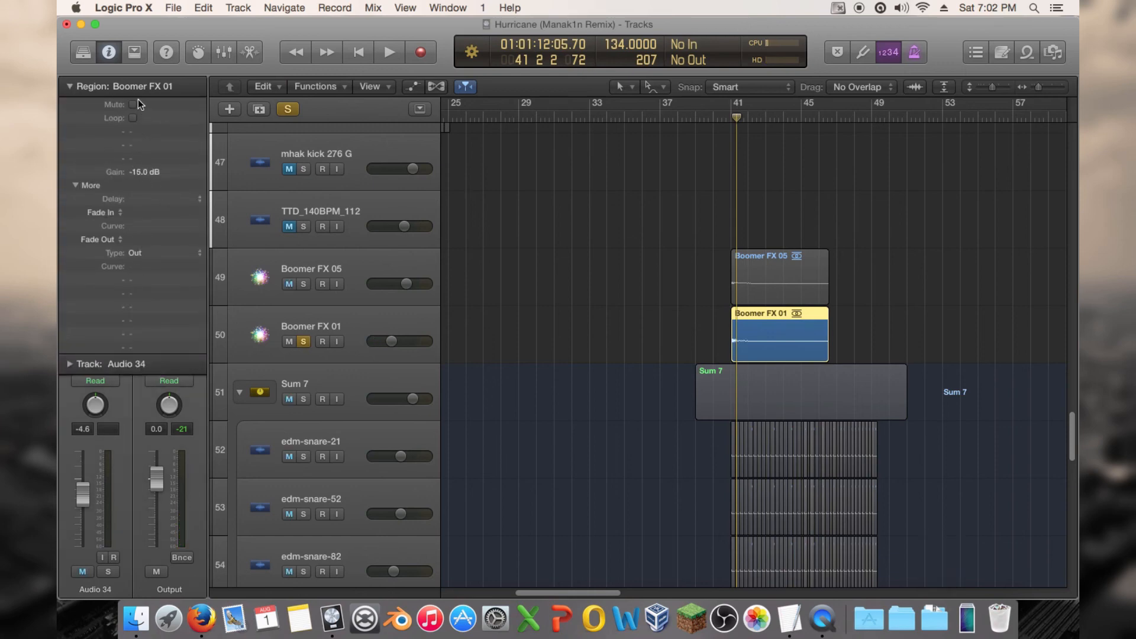
left_click(70, 87)
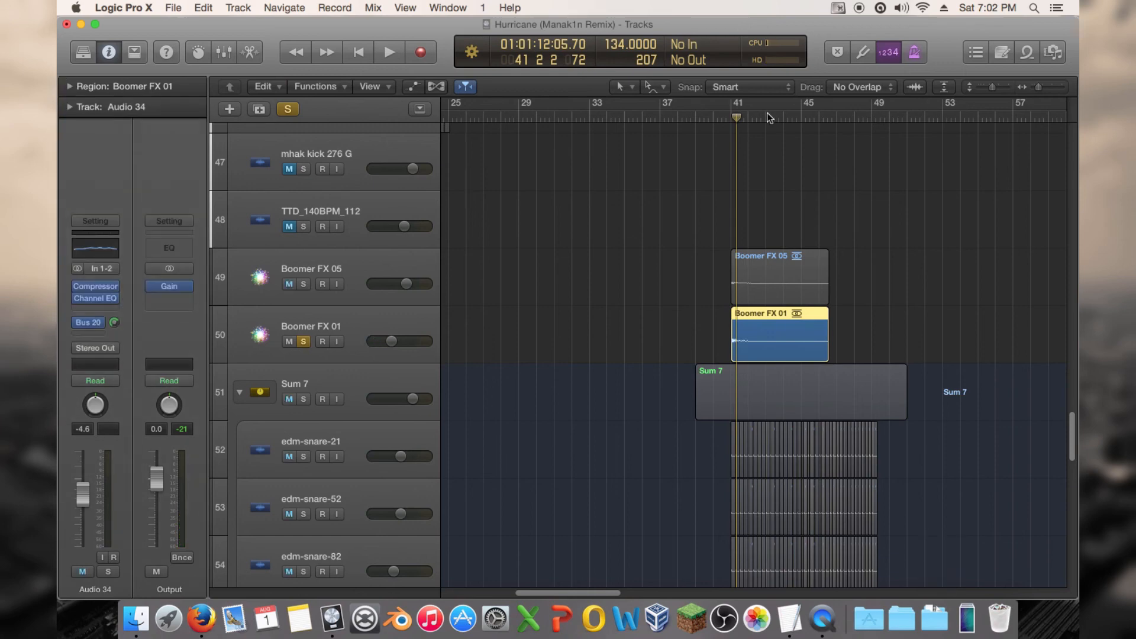
double_click(729, 118)
left_click(723, 117)
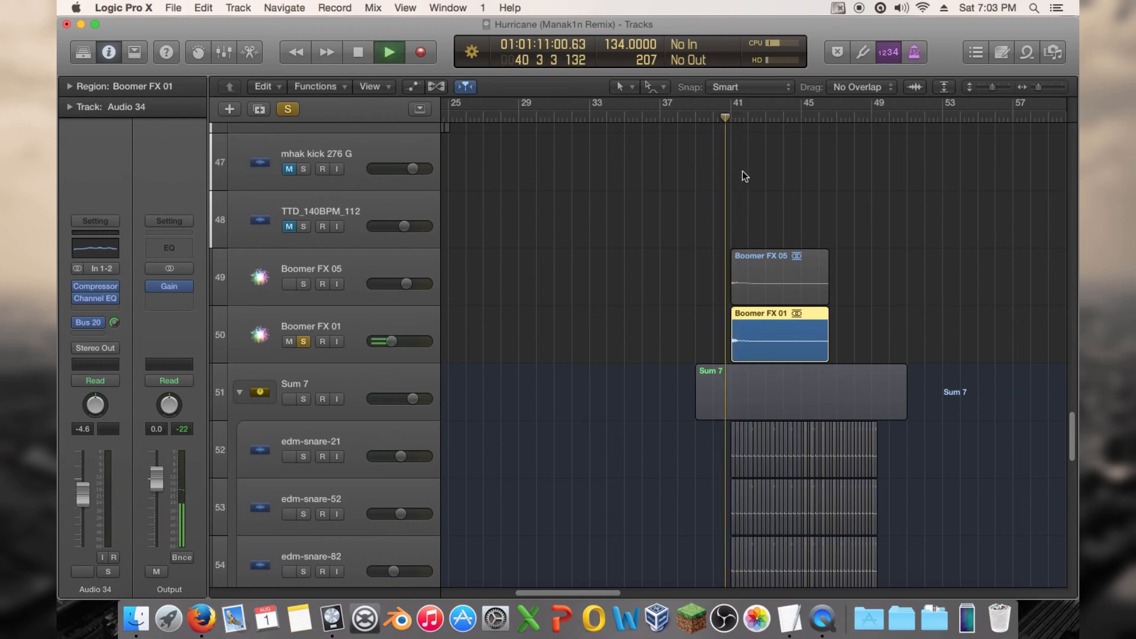
key("space")
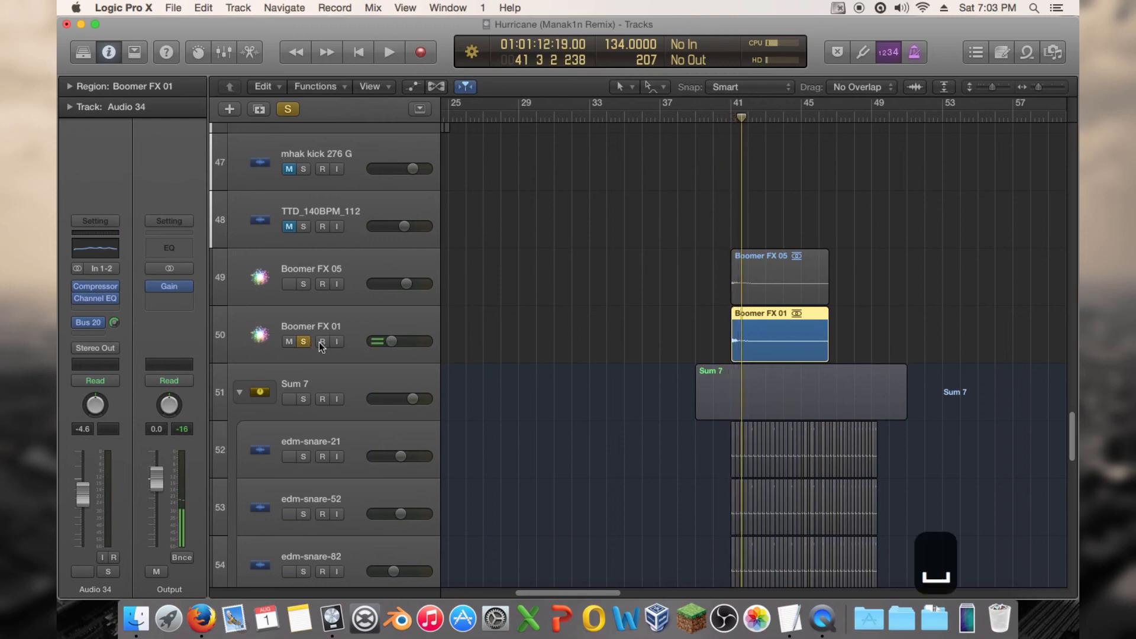
left_click(77, 87)
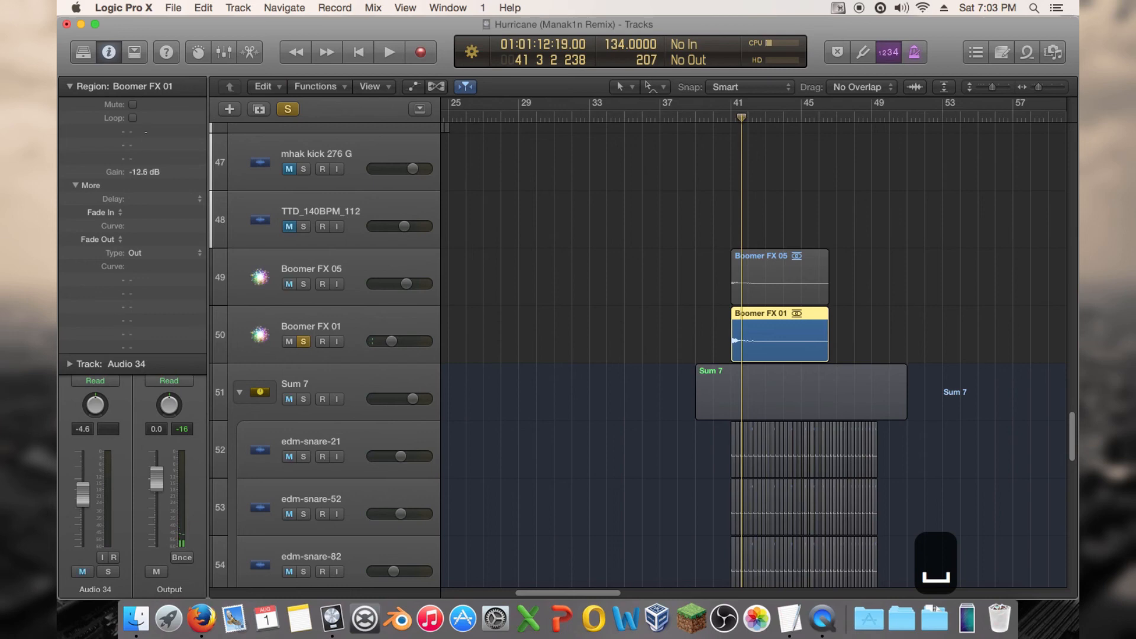
left_click(70, 86)
left_click(300, 340)
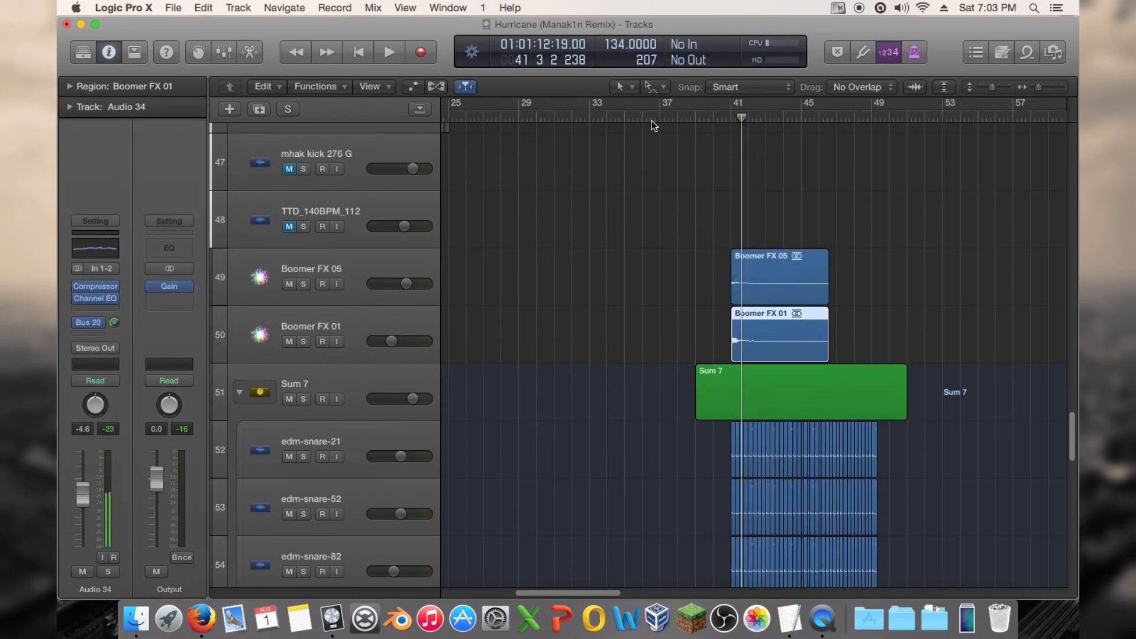
Step: Play from bar 31 and set the low cut in Audio 34's Channel EQ to 790 Hz with a Q of 1.40
left_click_drag(590, 118, 602, 122)
key("space")
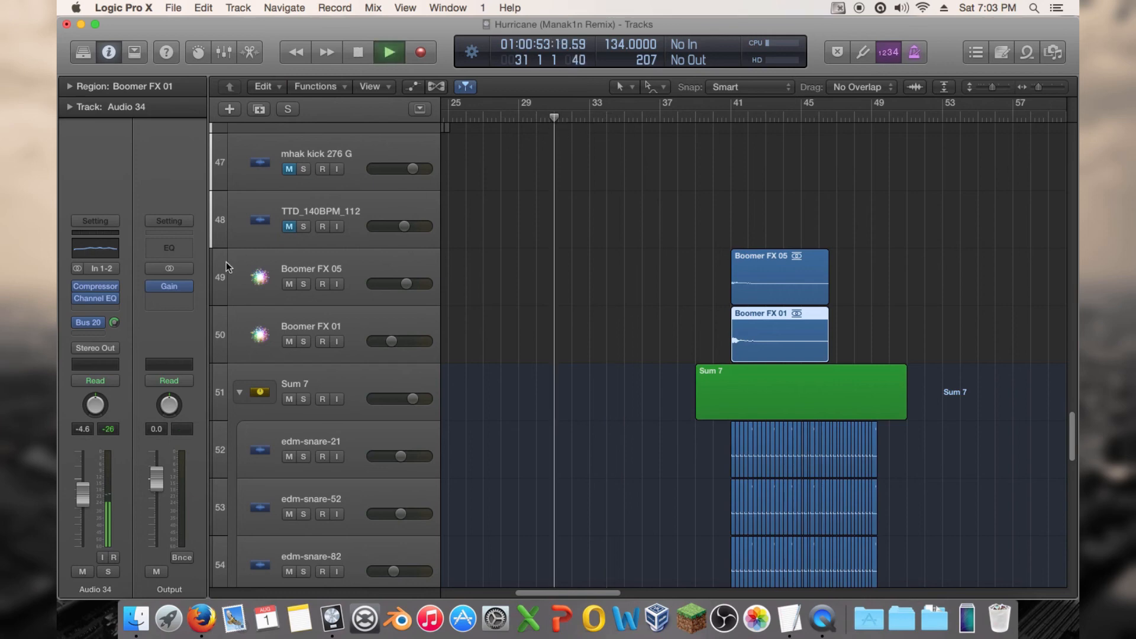
left_click(94, 298)
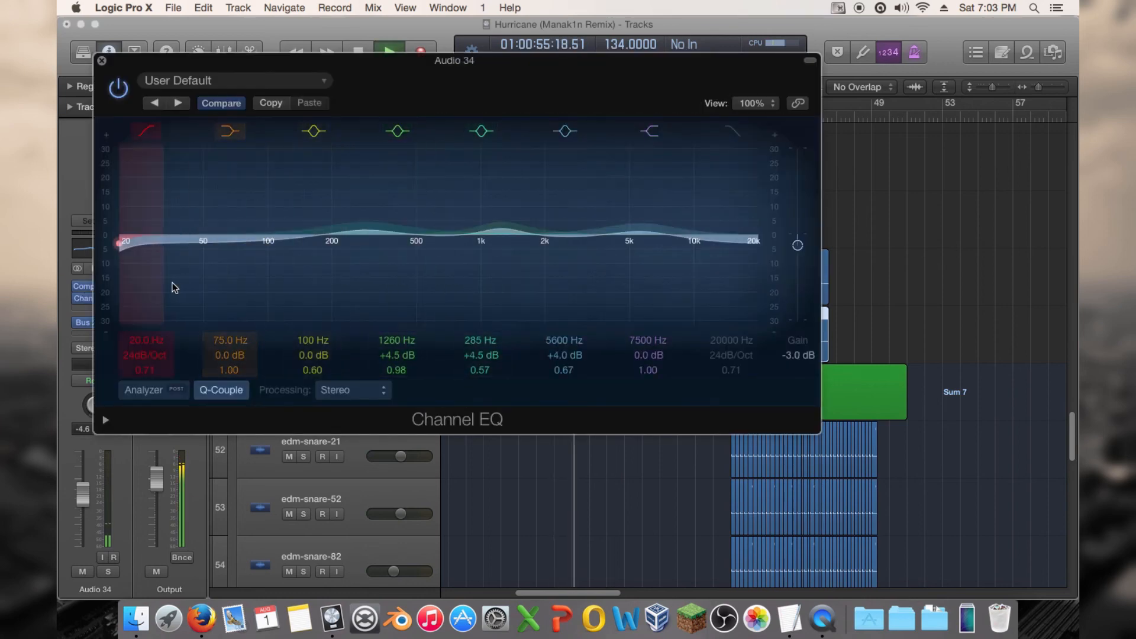
left_click_drag(154, 286, 510, 273)
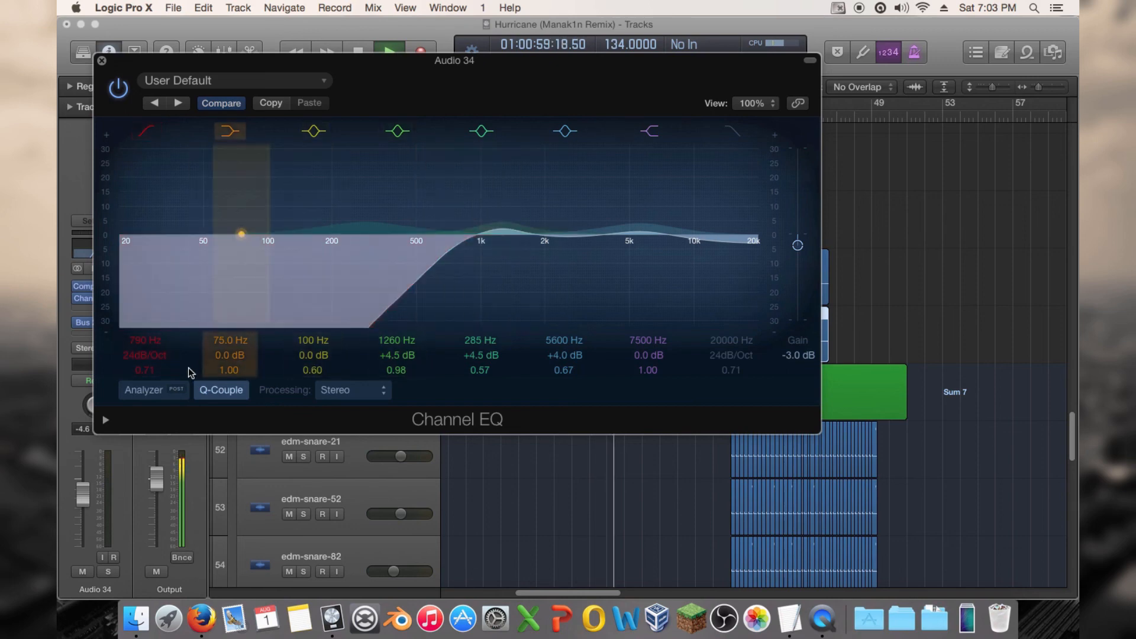
left_click_drag(148, 371, 192, 362)
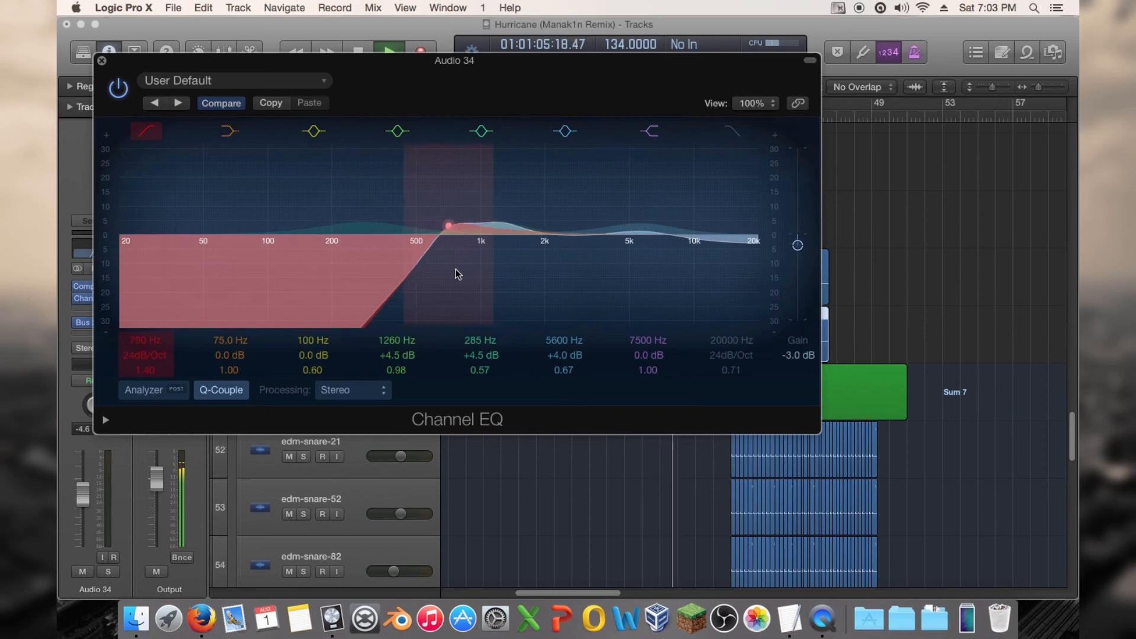
Step: Sweep Audio 34's low cut frequency down to 20.5 Hz during playback into bar 41, and stop playback in bar 42
left_click_drag(455, 270, 103, 346)
left_click(119, 88)
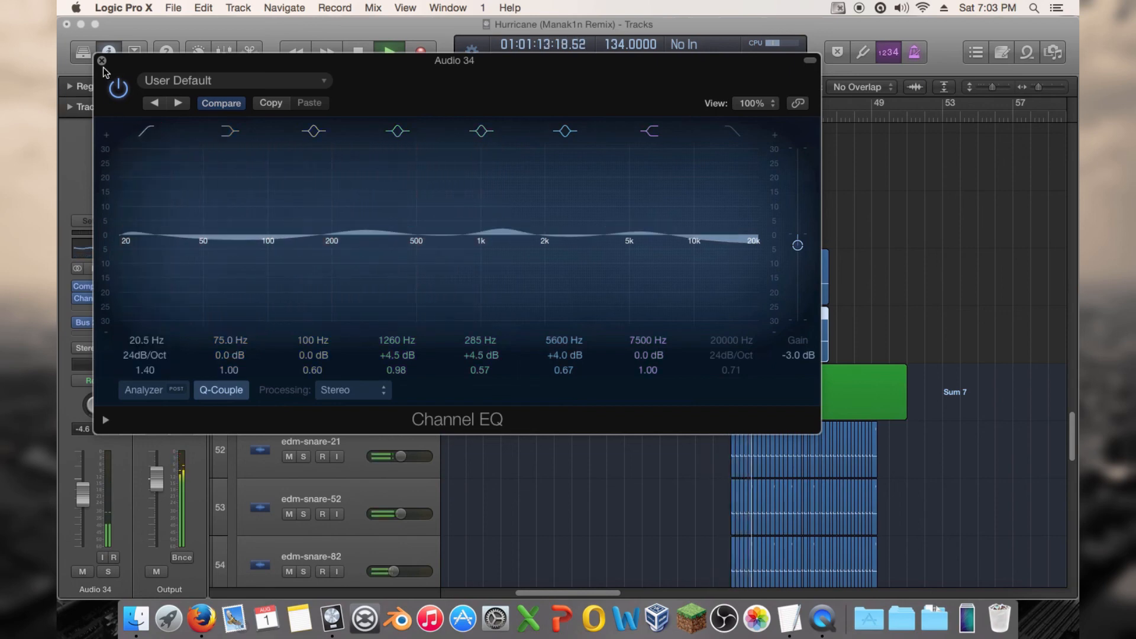
left_click(101, 60)
scroll(690, 257, "up", 10)
key("space")
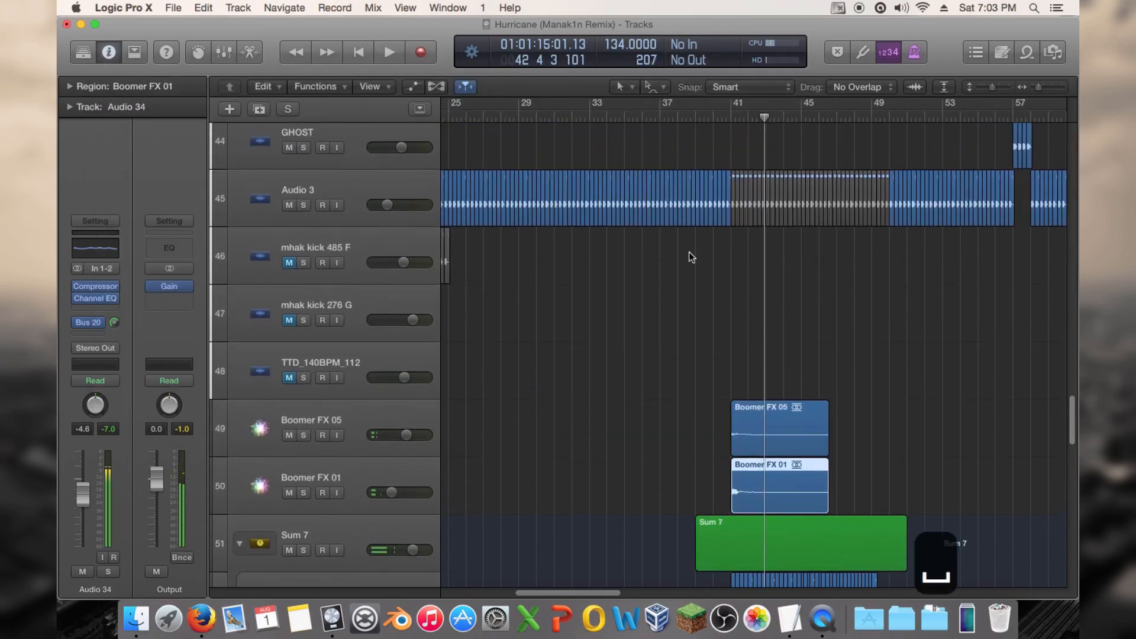
Step: Add a new audio track below Audio 34 and copy the last mhak kick 272 F# region before bar 39 onto it at bar 41
scroll(689, 251, "down", 5)
scroll(688, 250, "down", 1)
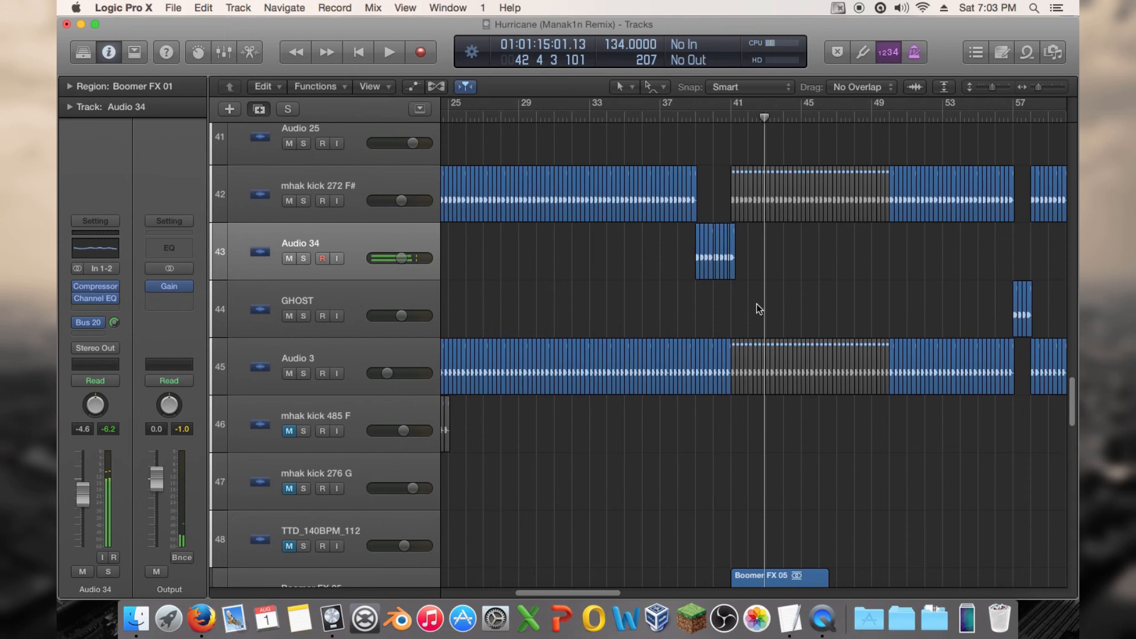
key("alt+super+a")
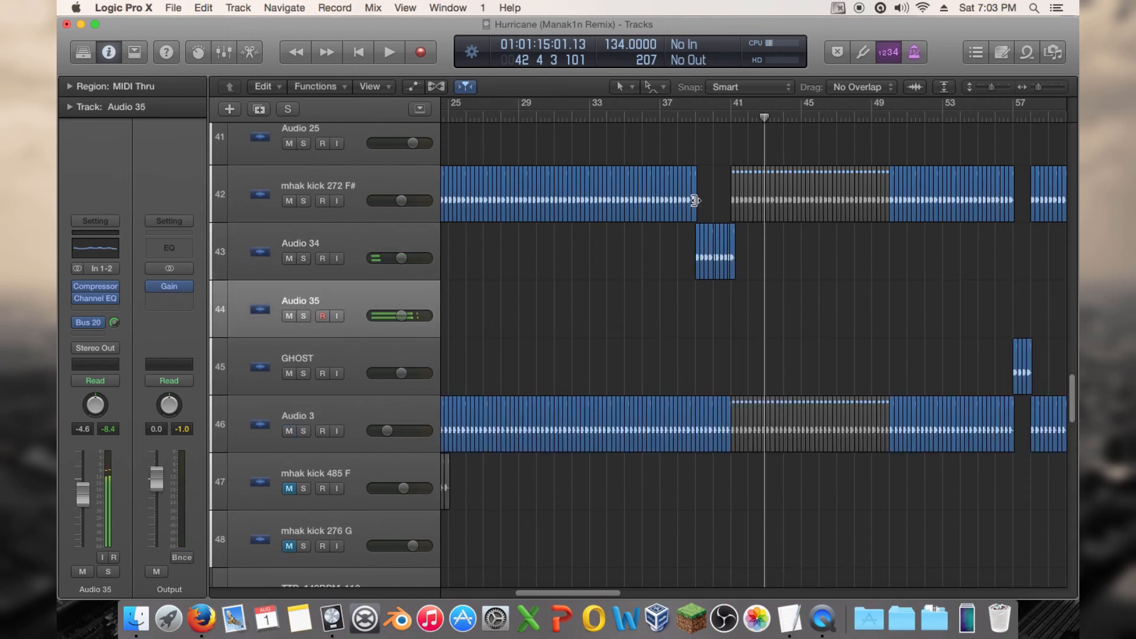
left_click_drag(692, 201, 738, 307)
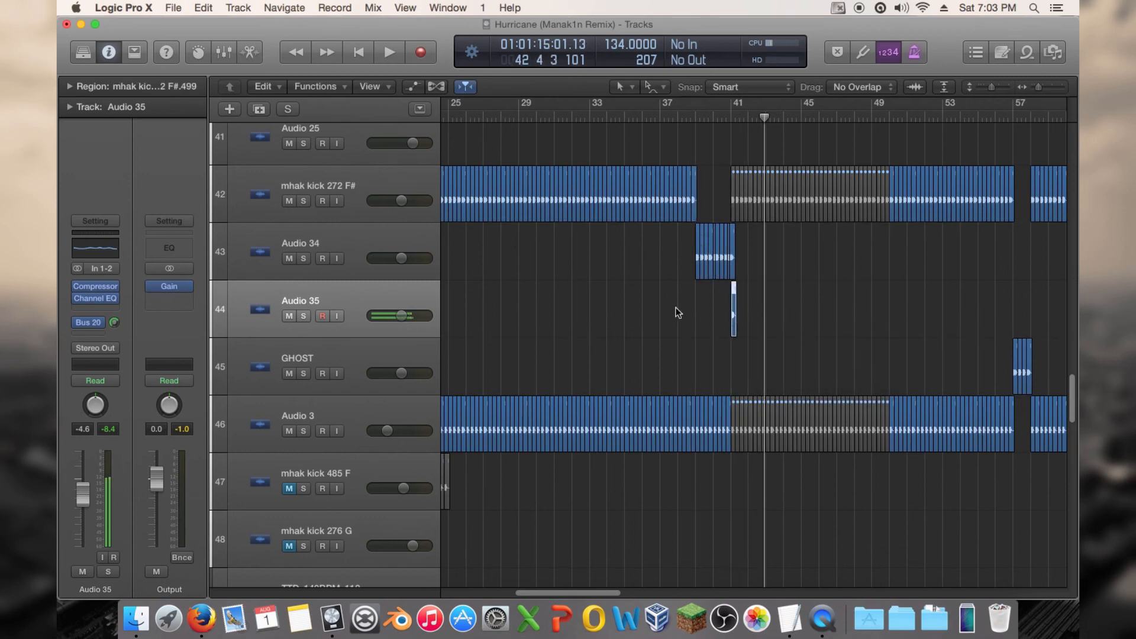
Step: Remove Audio 35's Bus 20 send and insert a Space Designer reverb after its Channel EQ
left_click(93, 322)
left_click(122, 388)
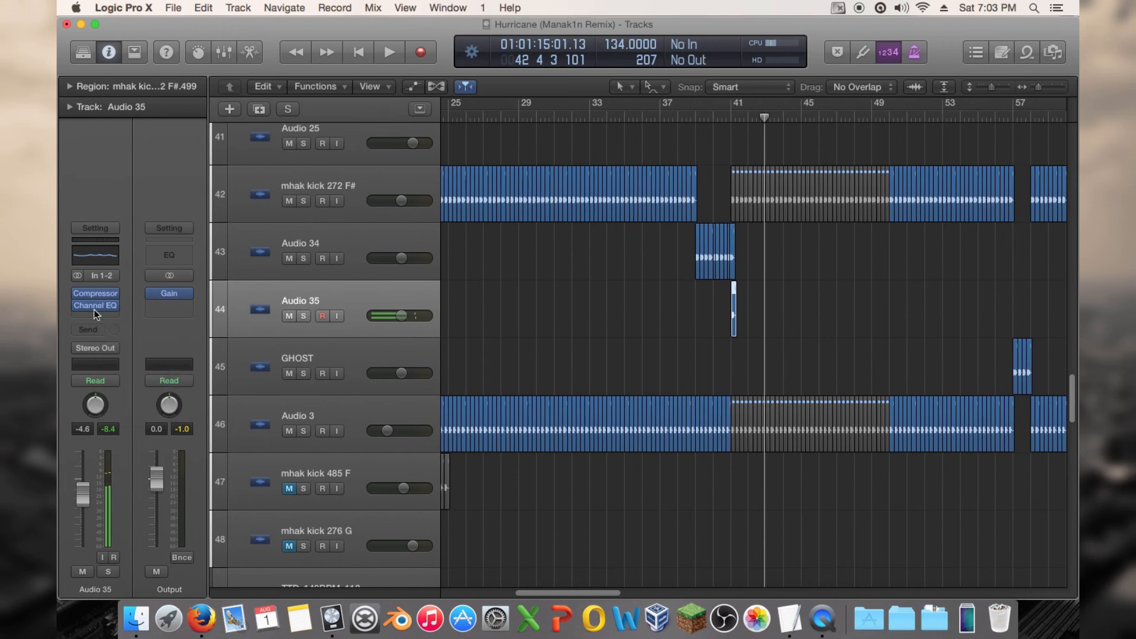
left_click(94, 314)
mouse_move(144, 453)
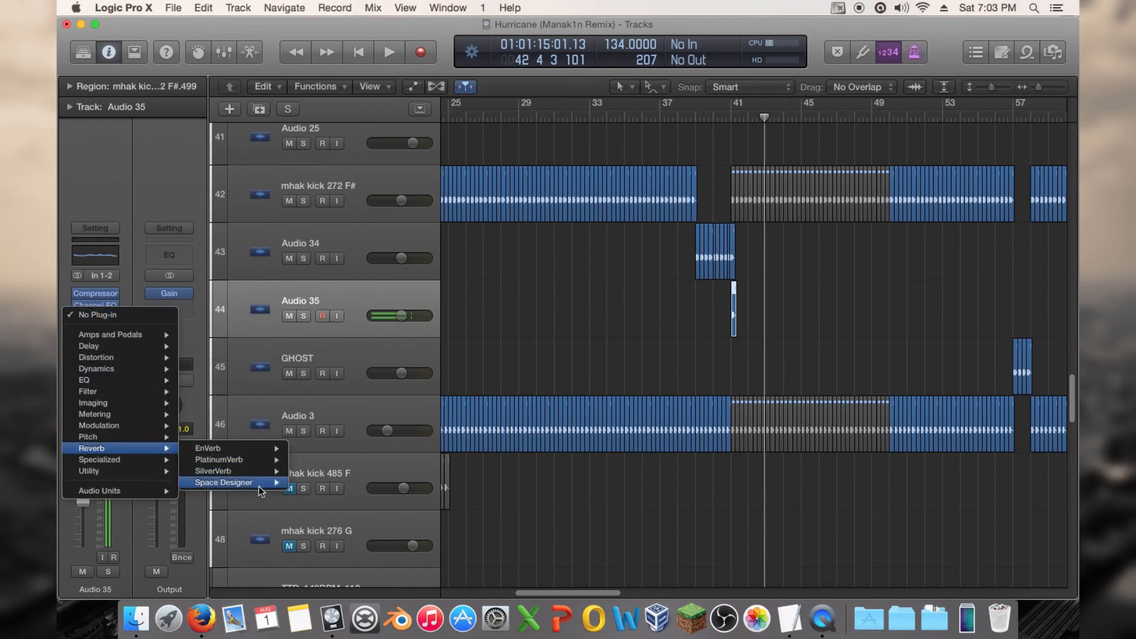
left_click(302, 484)
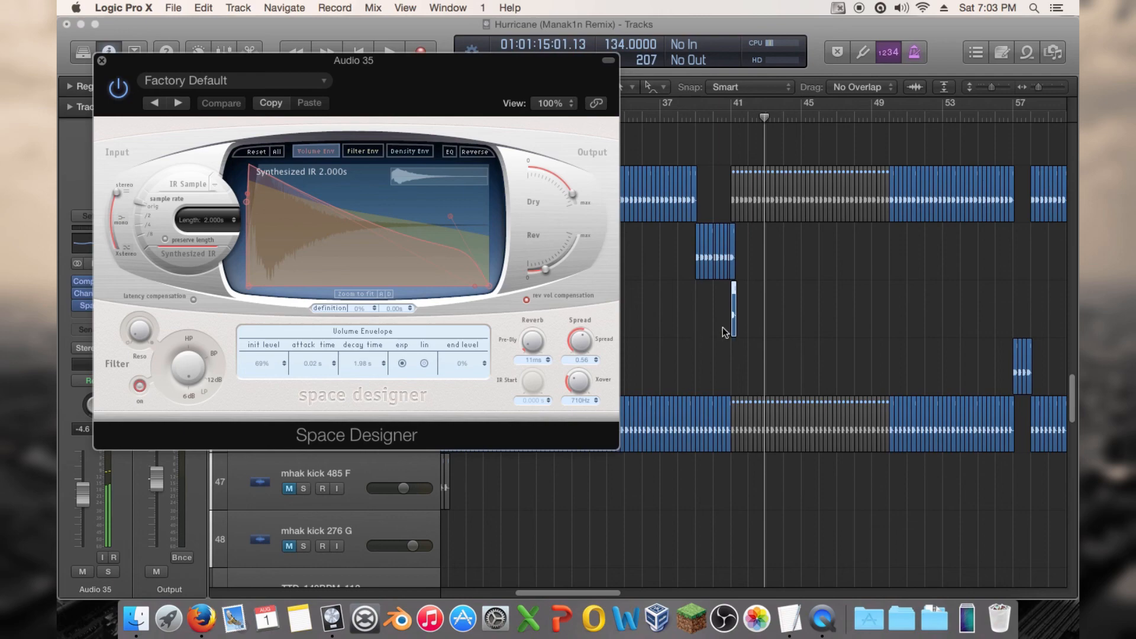
left_click_drag(372, 74, 837, 383)
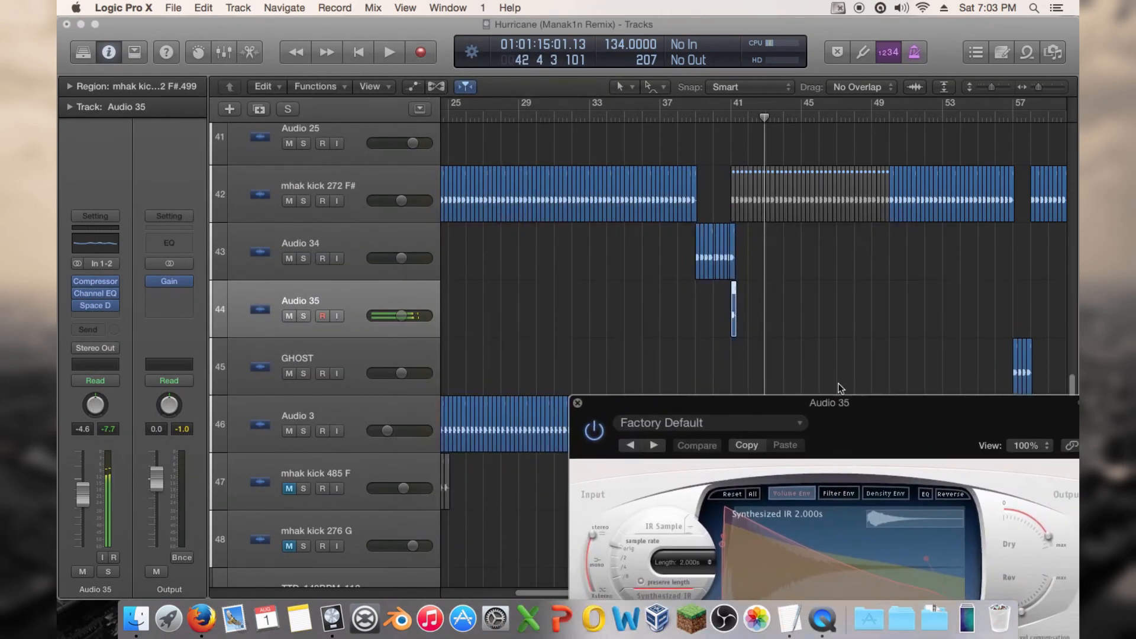
Step: Solo Audio 35 and audition its reverberated kick from just before bar 41
left_click(304, 316)
left_click(733, 116)
key("space")
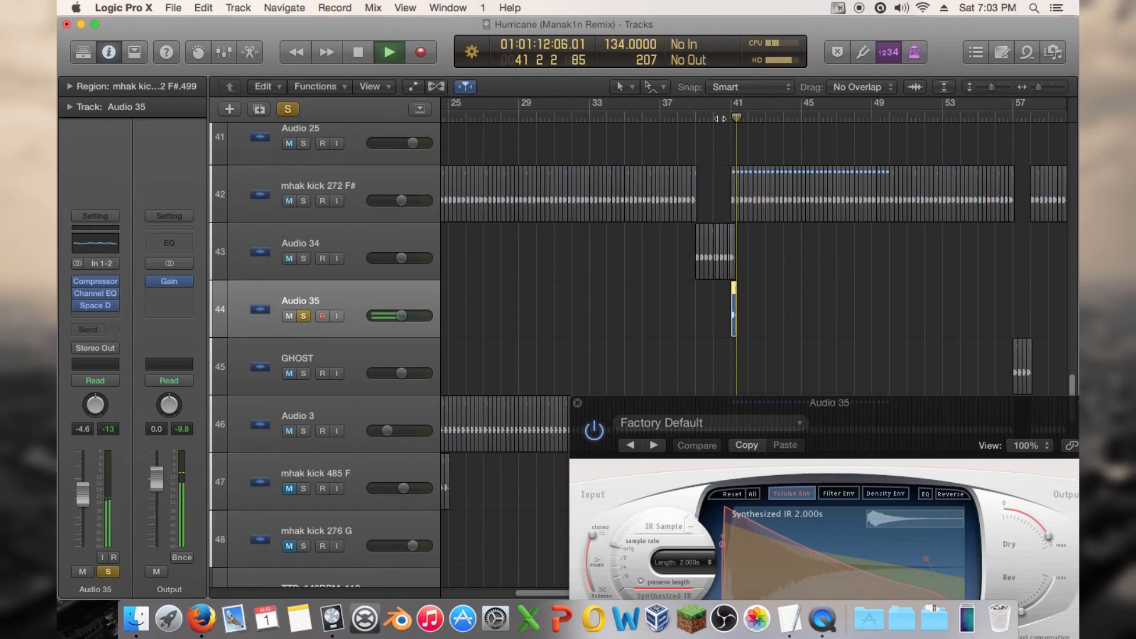
left_click(720, 118)
left_click_drag(817, 417, 728, 238)
left_click(716, 118)
key("space")
Step: Load the Trance setting in Audio 35's Space Designer and audition the kick into bar 42
left_click(592, 258)
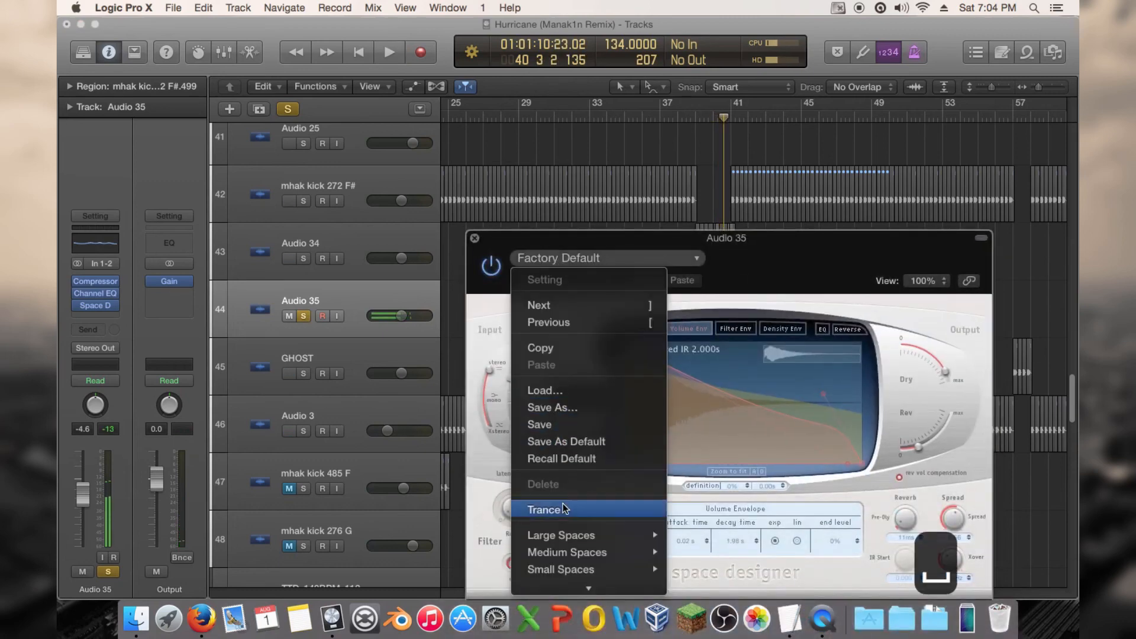
left_click(545, 510)
key("space")
left_click_drag(744, 250, 648, 121)
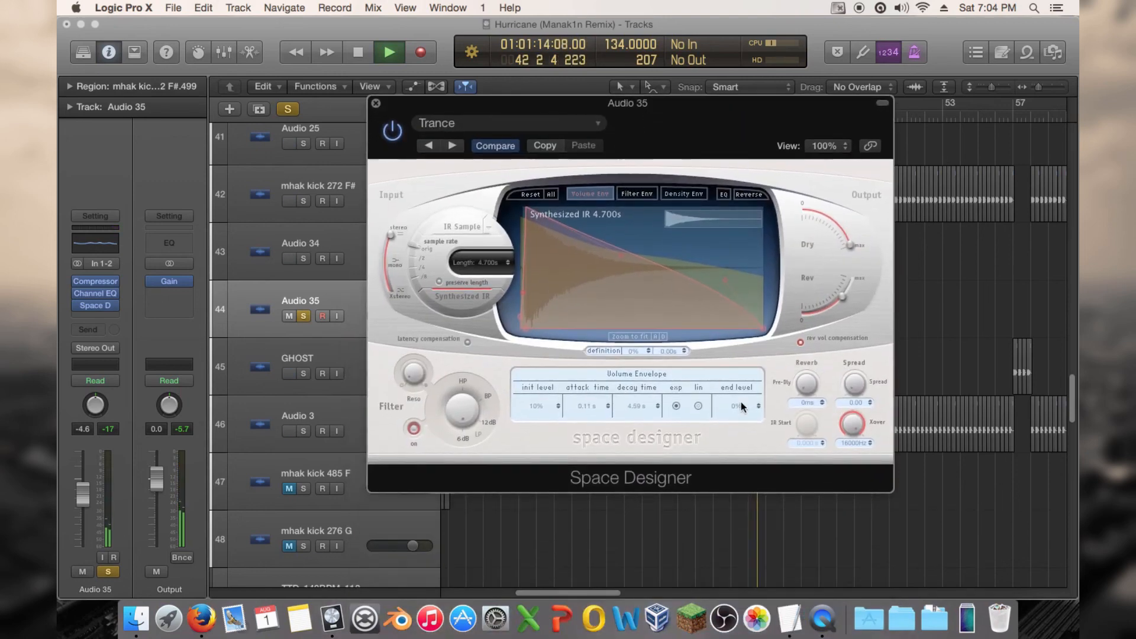
key("space")
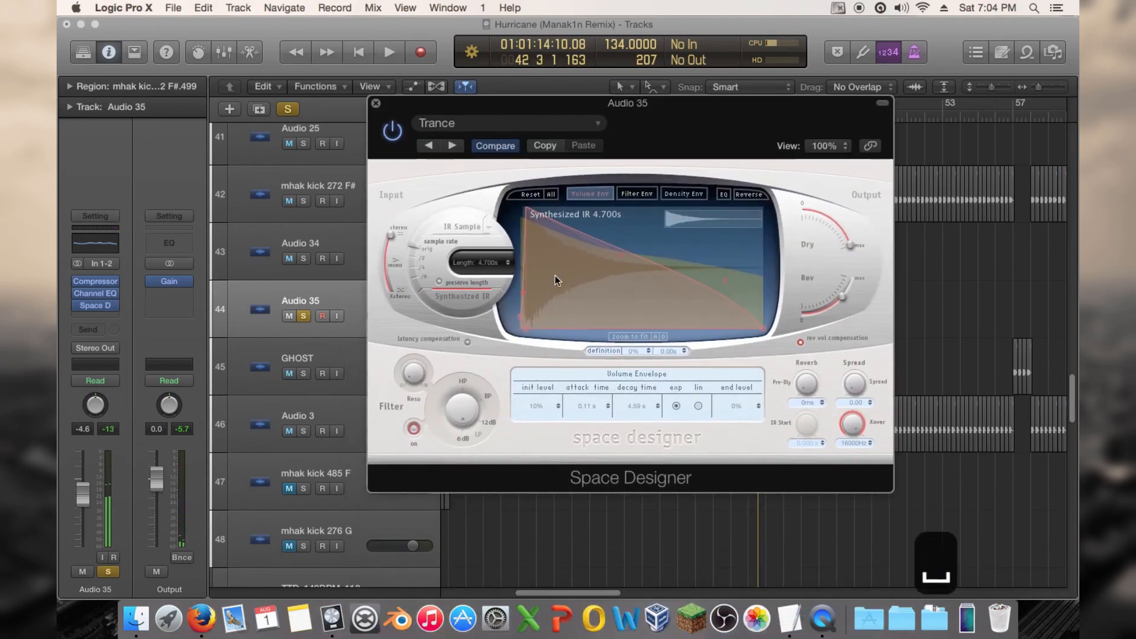
Step: Examine the filter and density envelopes of Audio 35's Space Designer and close its window
left_click(636, 193)
left_click(686, 193)
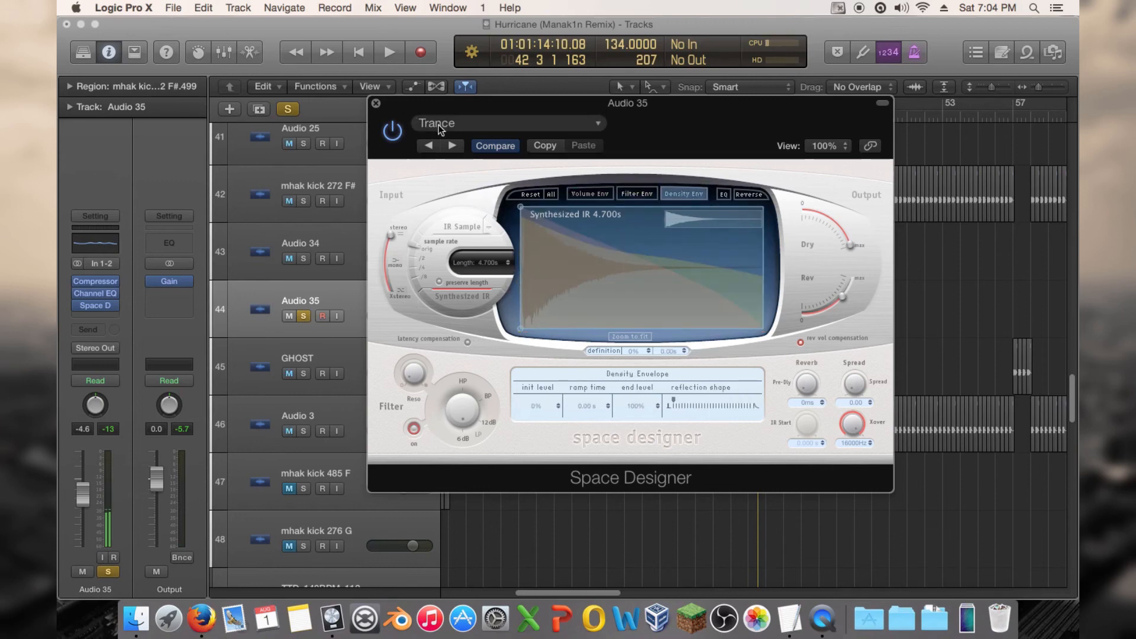
left_click(375, 103)
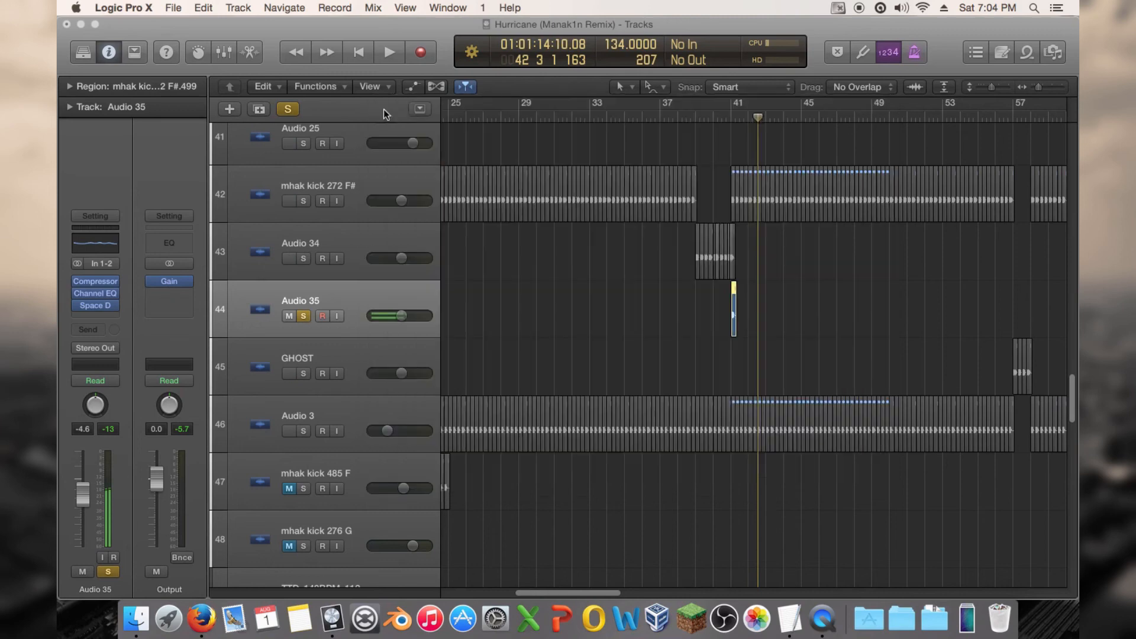
Step: Audition the soloed kick from just before bar 41, take Audio 35 out of solo, and restart playback at bar 38
double_click(727, 119)
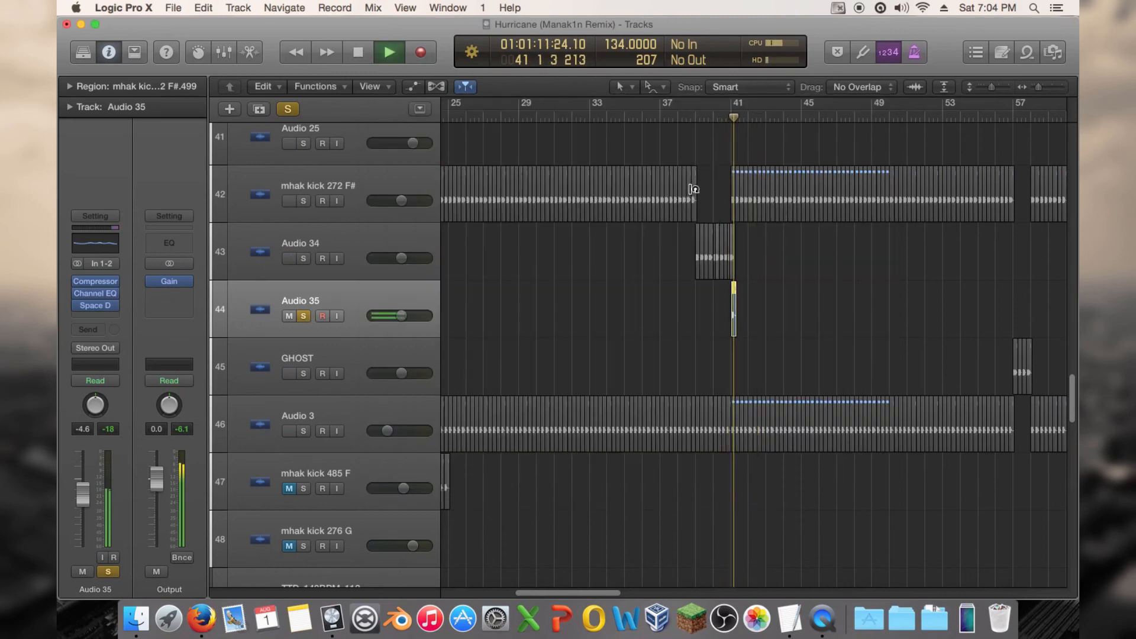
key("super+a")
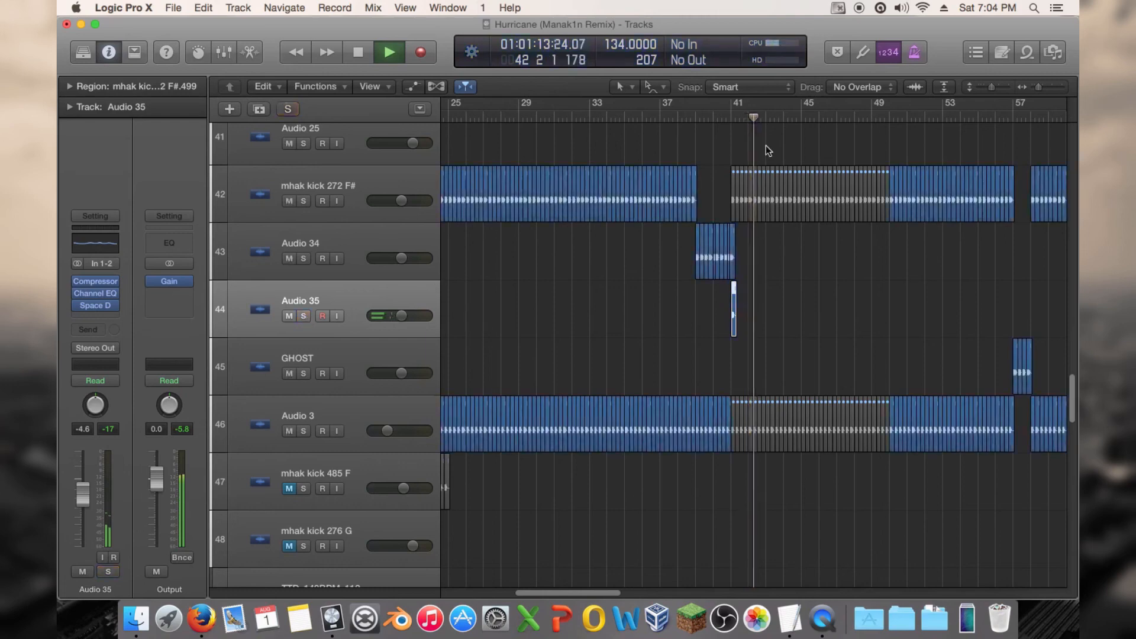
left_click(684, 117)
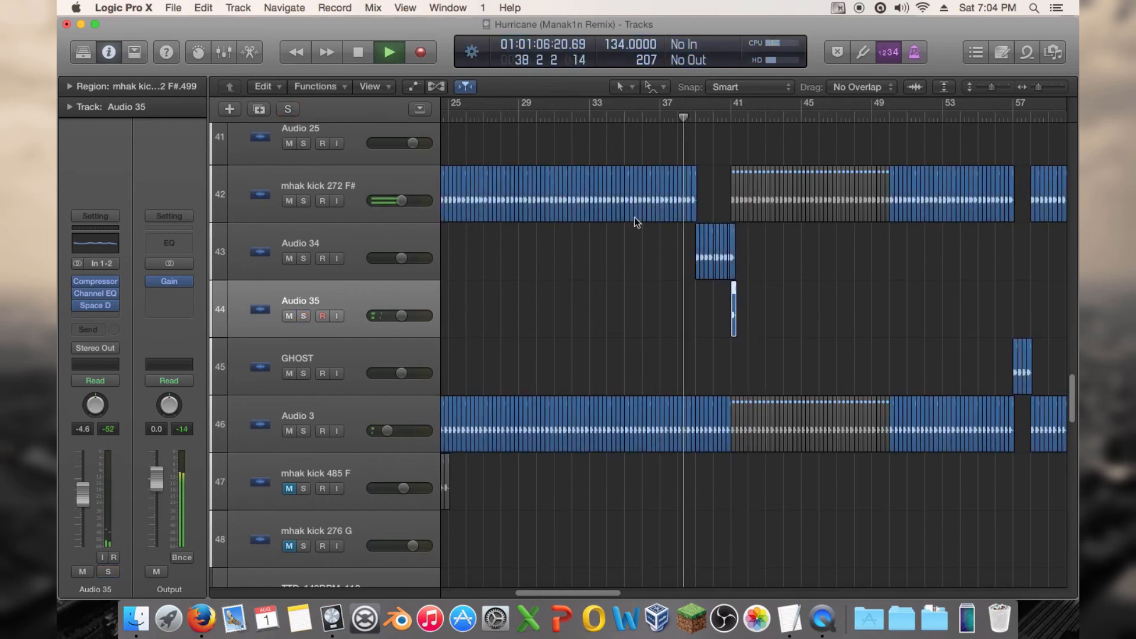
Step: Try to sweep the low cut in Audio 35's Channel EQ during playback, close the EQ, and stop playback in bar 43
left_click(94, 292)
left_click_drag(171, 261, 111, 292)
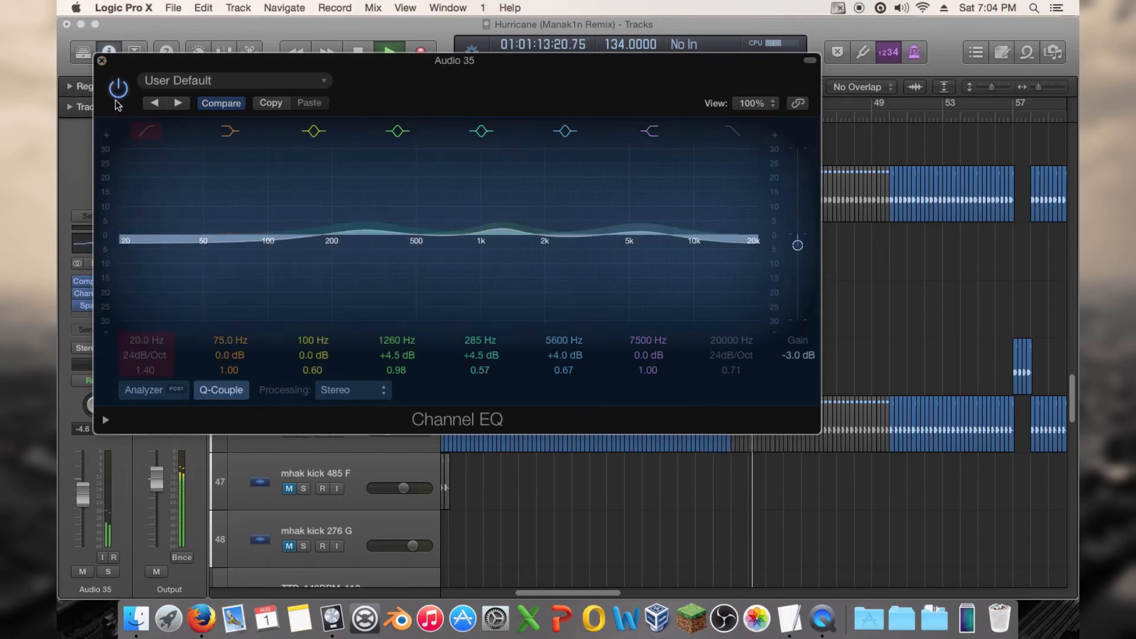
left_click(102, 60)
left_click(286, 245)
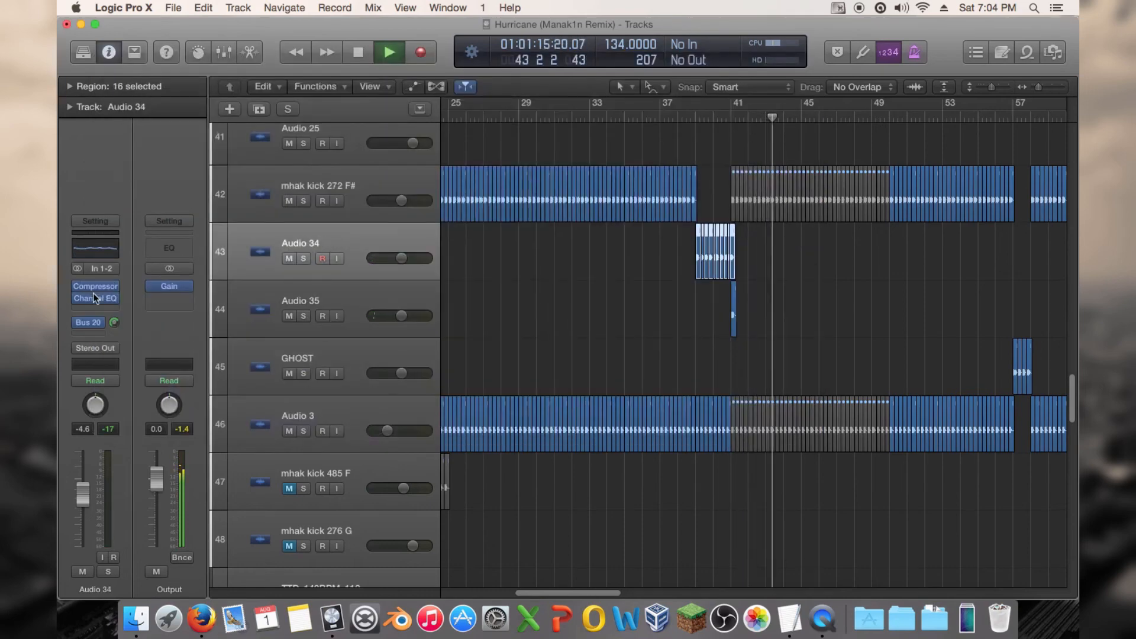
key("space")
Step: Insert a second Channel EQ after Space Designer on Audio 35 and close the first EQ's window
left_click(318, 303)
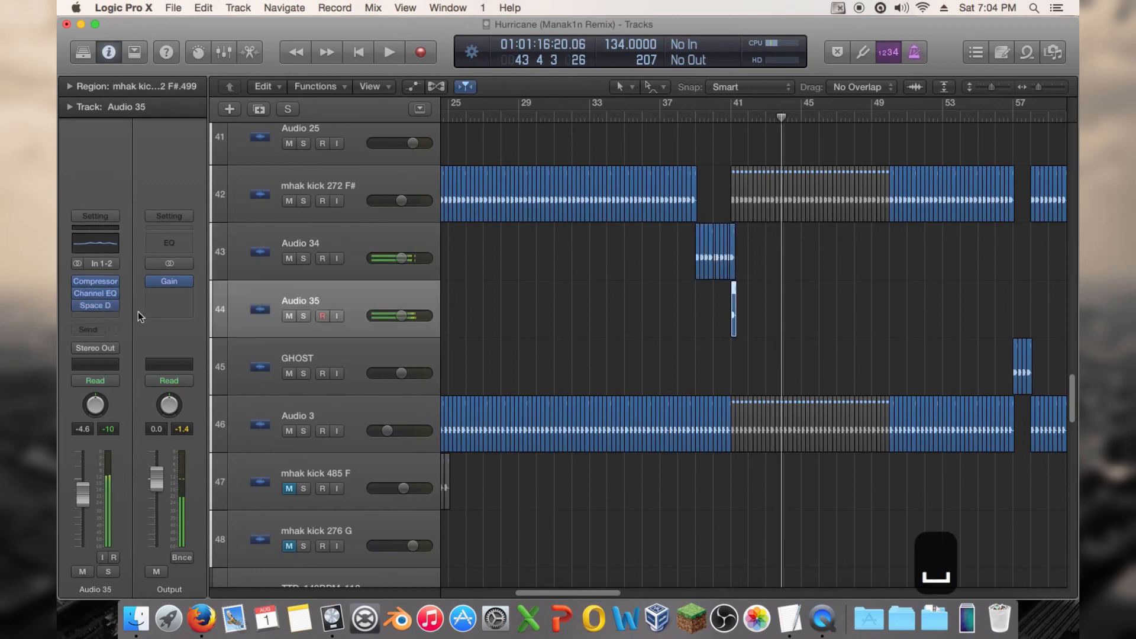
left_click(96, 293)
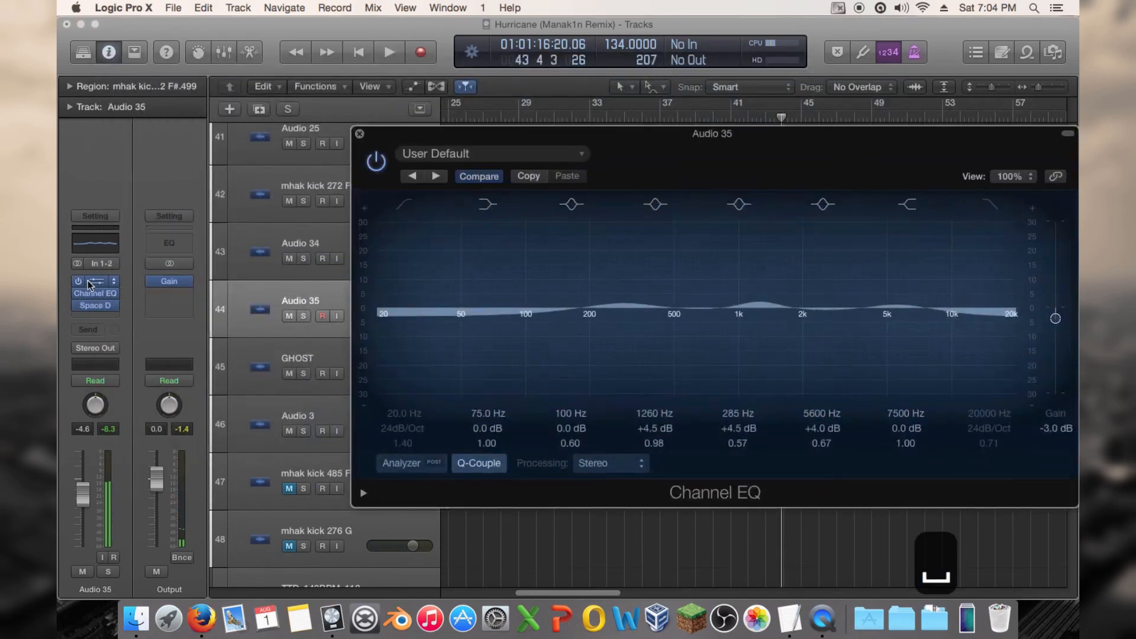
left_click(95, 316)
mouse_move(112, 379)
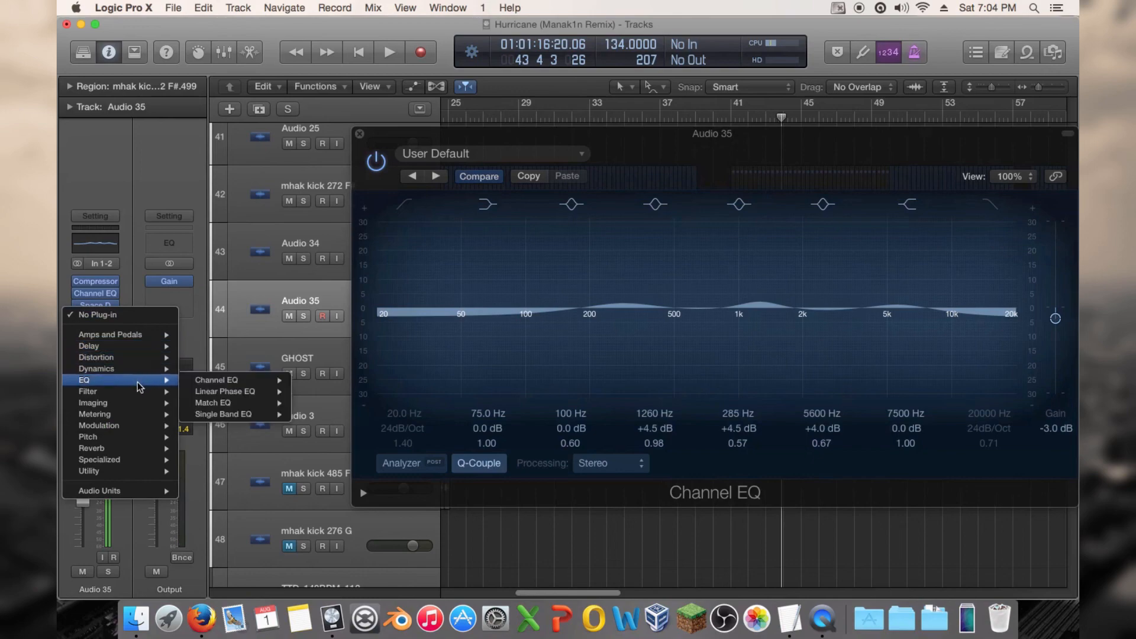
mouse_move(236, 382)
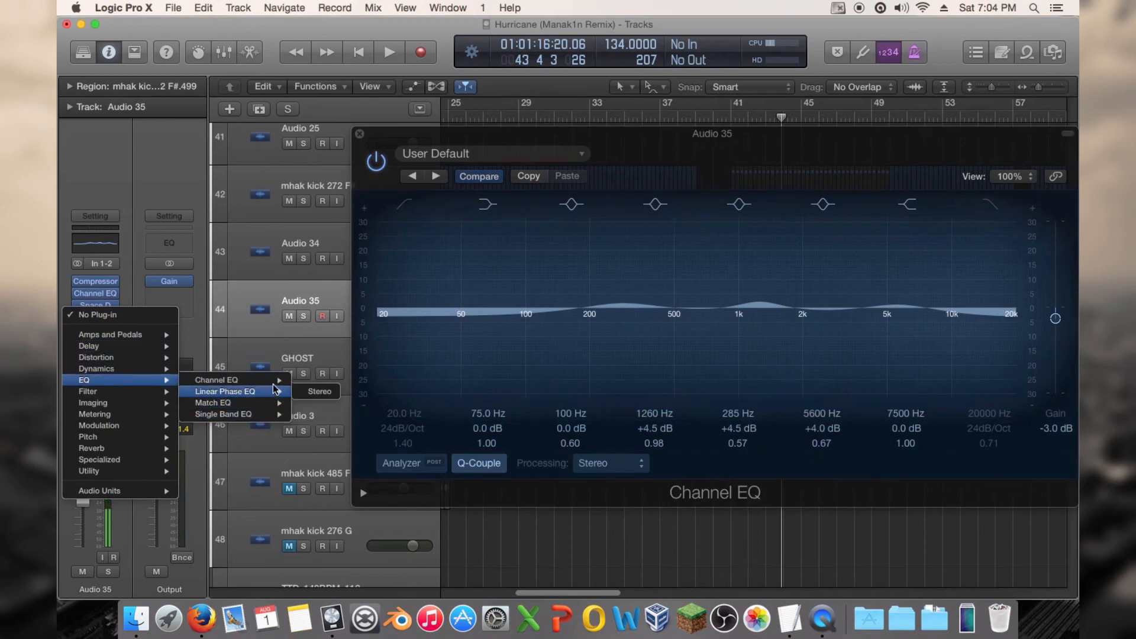
left_click(310, 382)
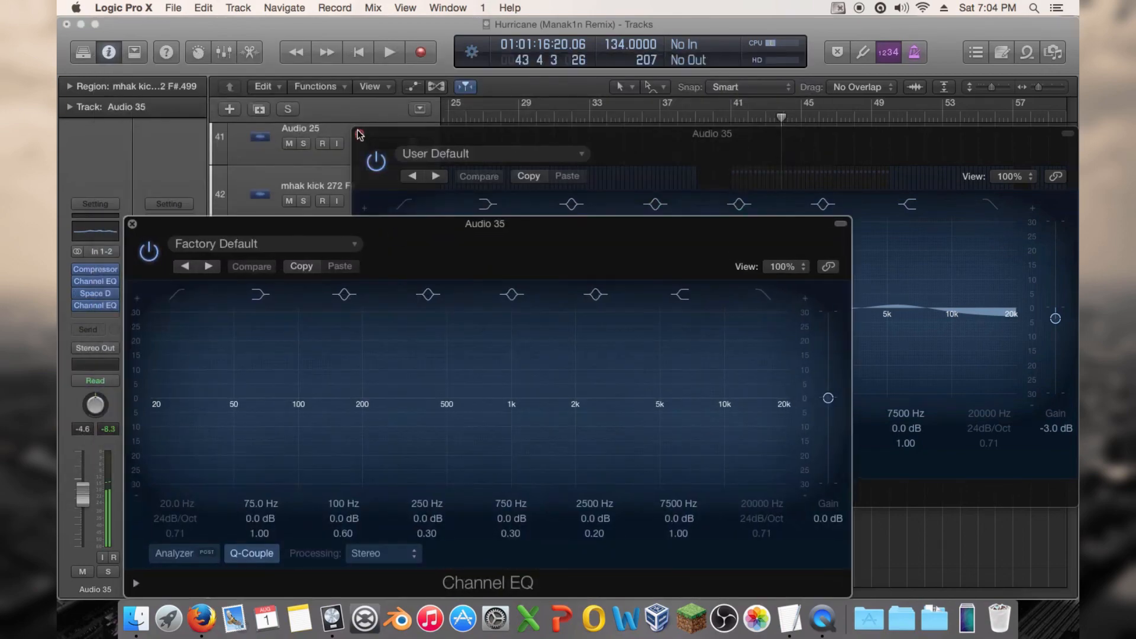
left_click(358, 135)
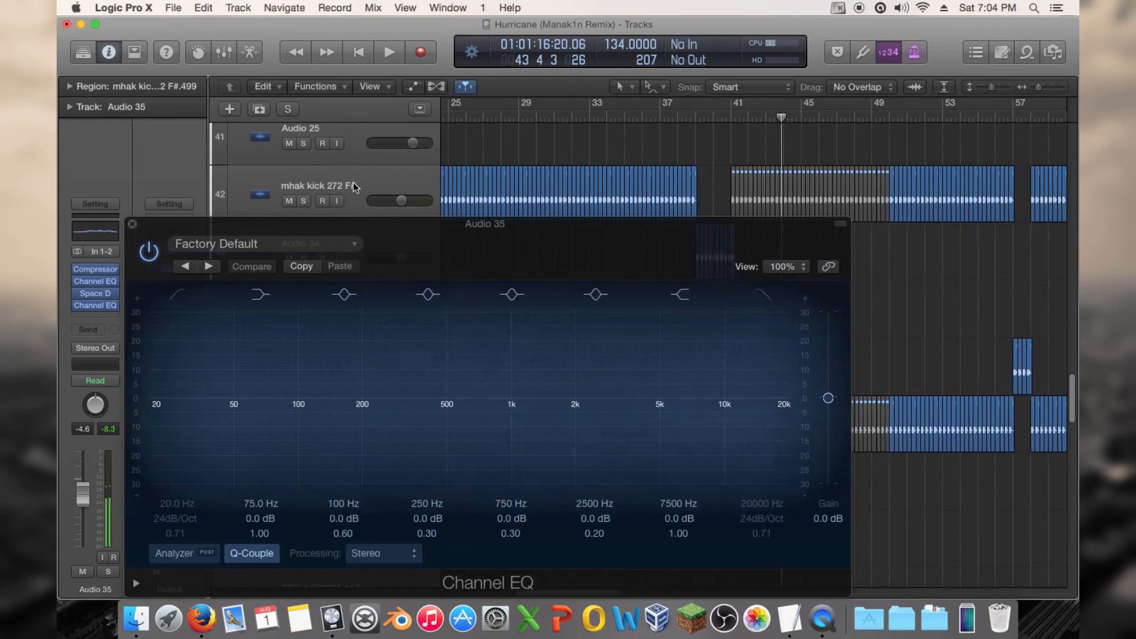
Step: Enable the high cut in Audio 35's second Channel EQ and set its frequency to 1000 Hz
left_click(763, 295)
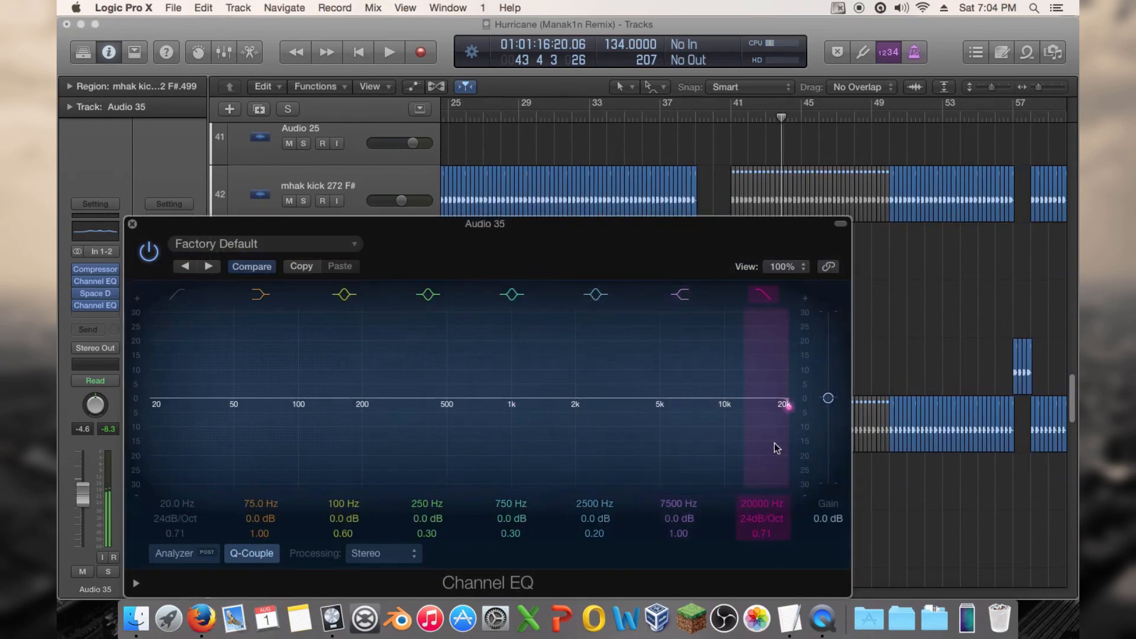
left_click_drag(776, 446, 565, 408)
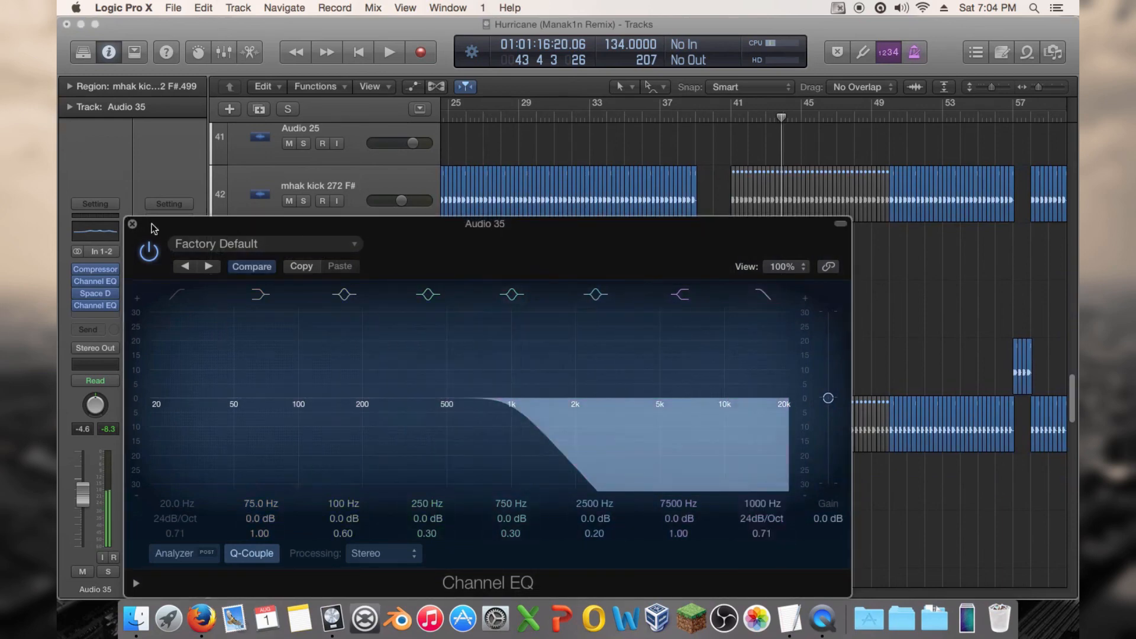
left_click(132, 224)
Step: Set the low cut frequency in Audio 34's Channel EQ to 470 Hz and close the EQ
left_click(331, 262)
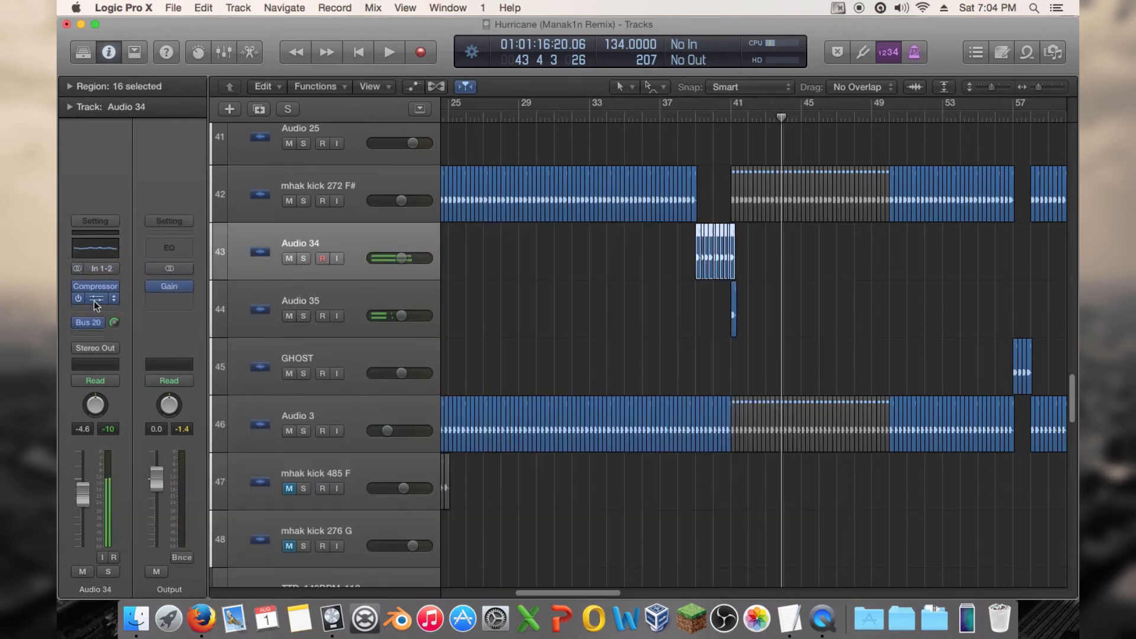
left_click(90, 296)
left_click_drag(503, 276, 446, 279)
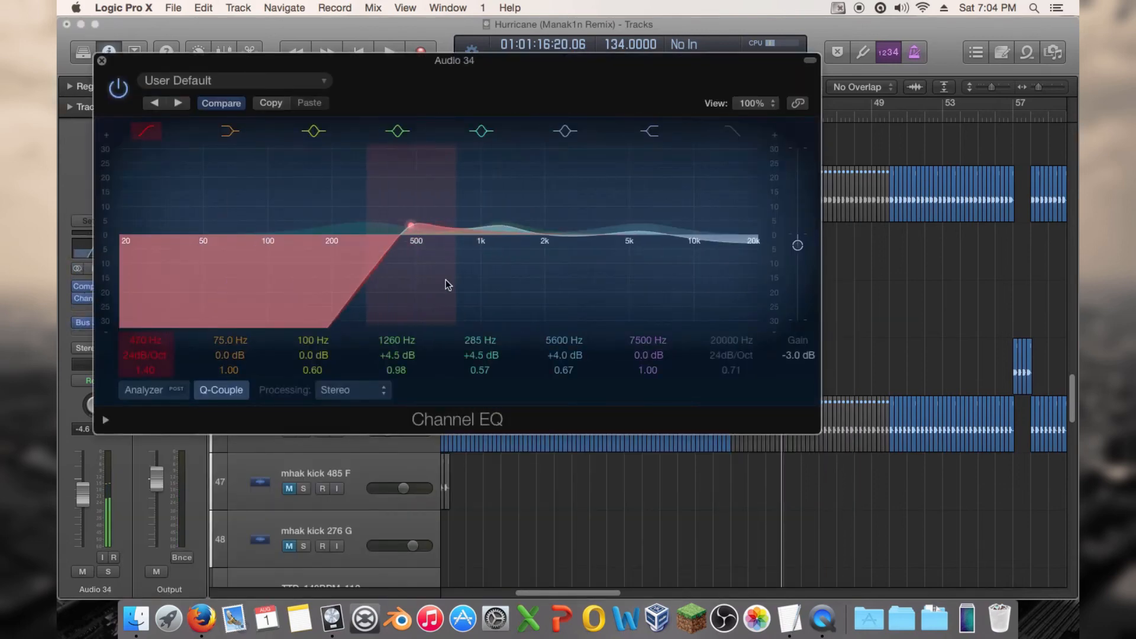
left_click(103, 60)
Step: Play from bar 34, raise Audio 34's low cut to 740 Hz and sweep it down to 20.0 Hz into bar 41, then stop playback
left_click(600, 117)
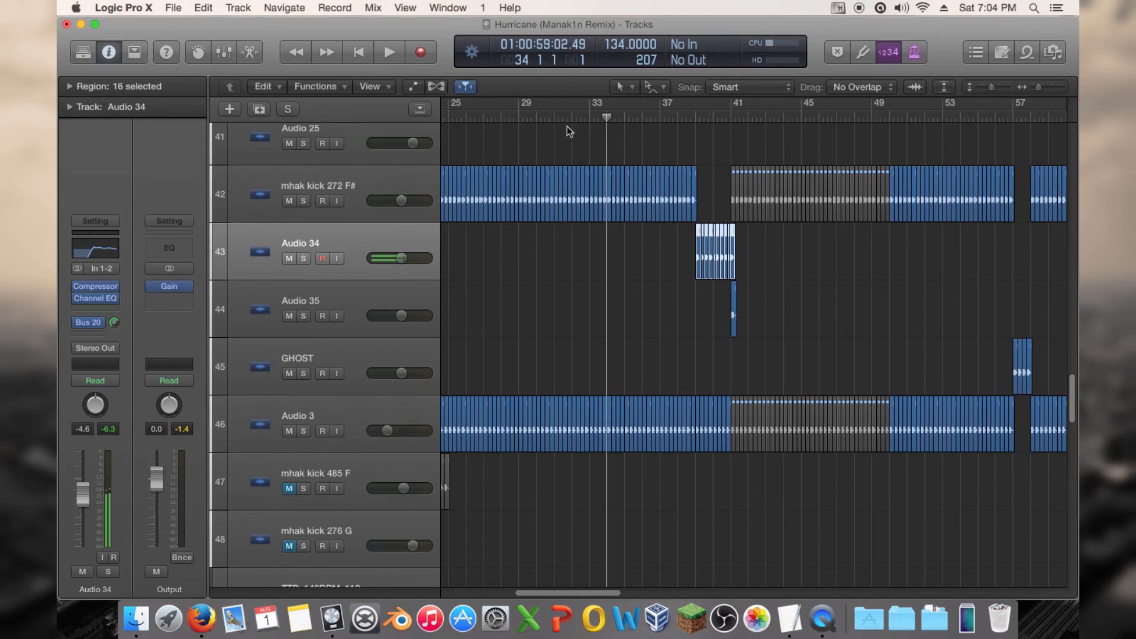
key("space")
left_click(97, 298)
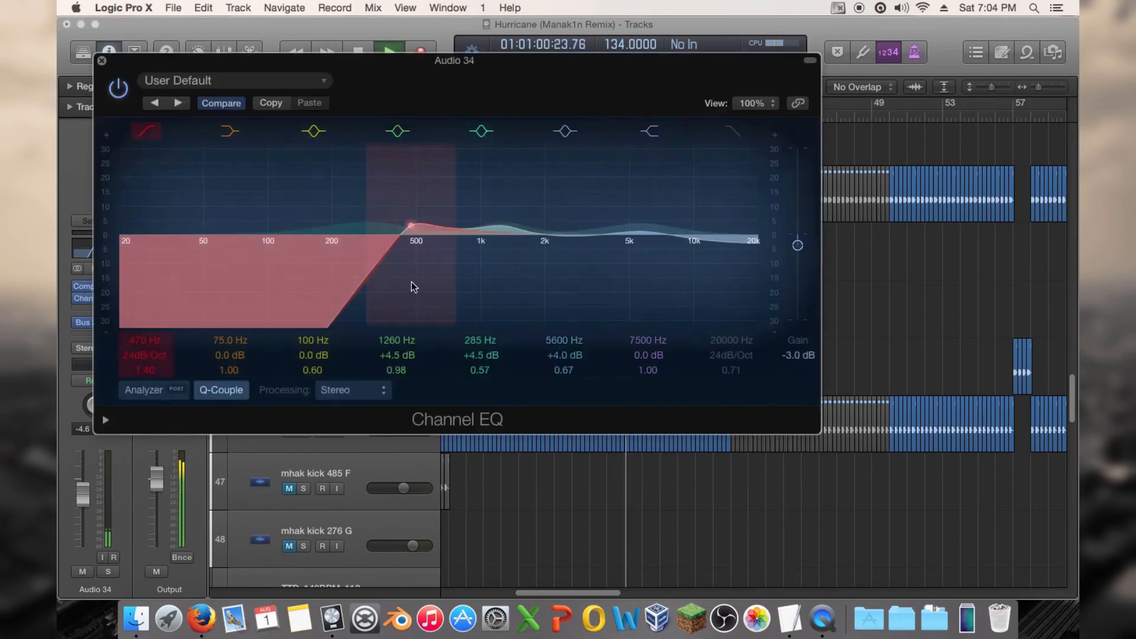
left_click_drag(412, 282, 464, 275)
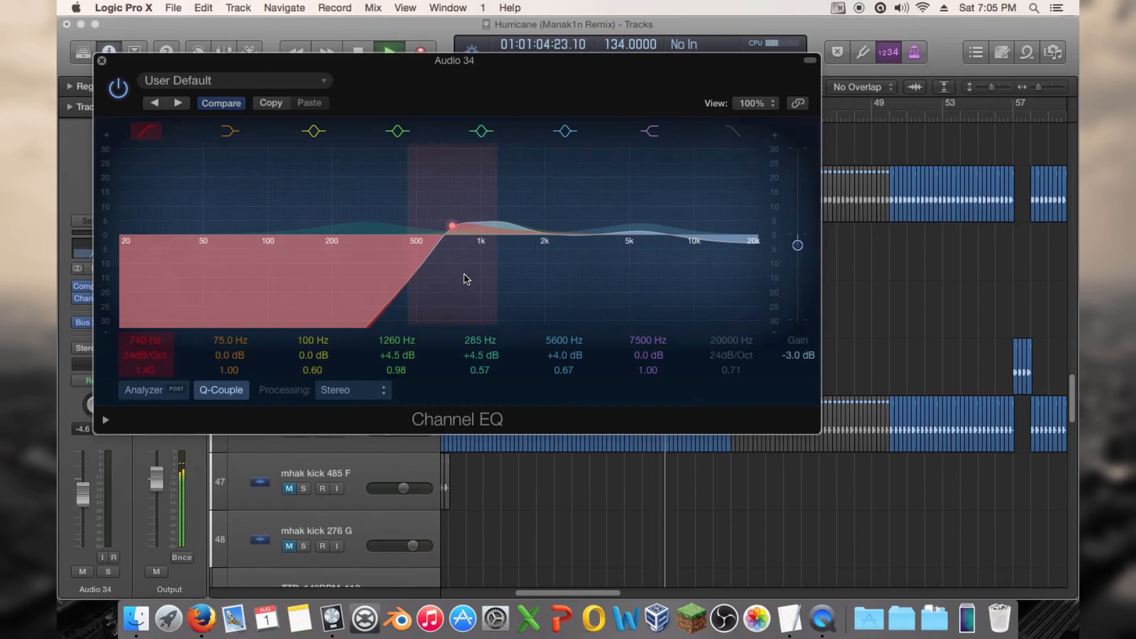
left_click_drag(464, 274, 70, 290)
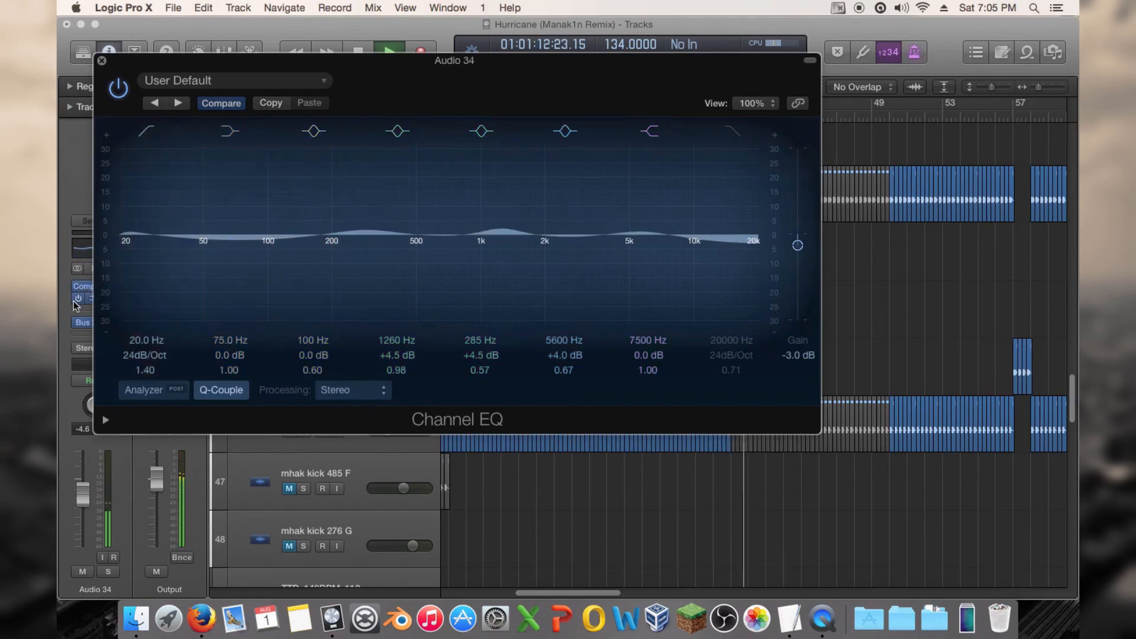
left_click(102, 61)
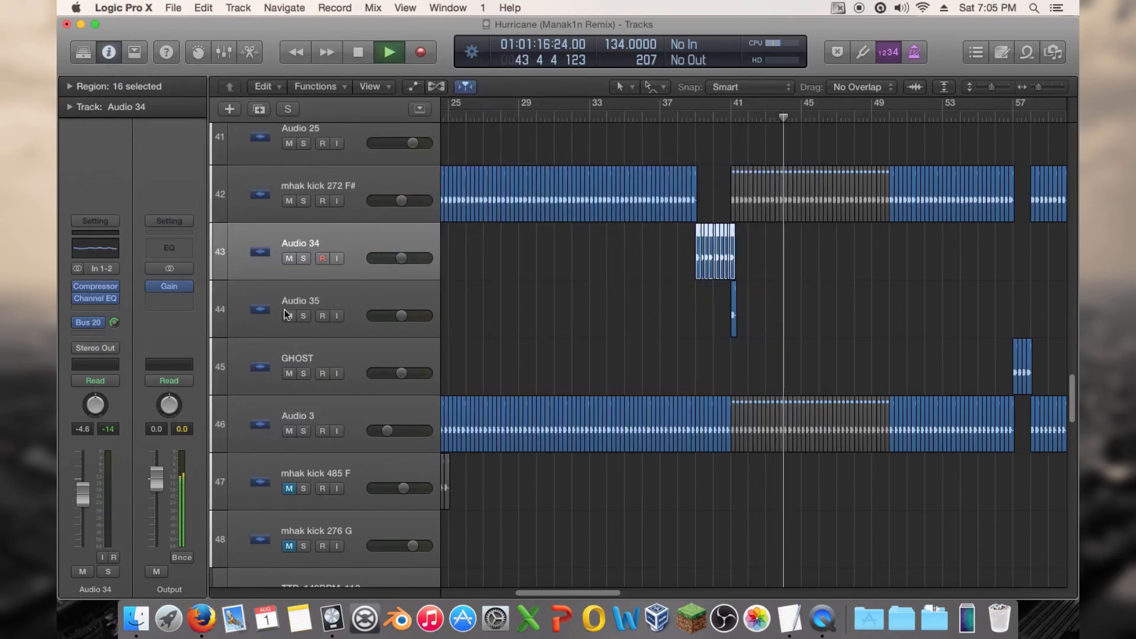
key("space")
Step: Solo Audio 35, set a cycle range from bar 41 to bar 45, and audition the kick's reverb tail
left_click(303, 316)
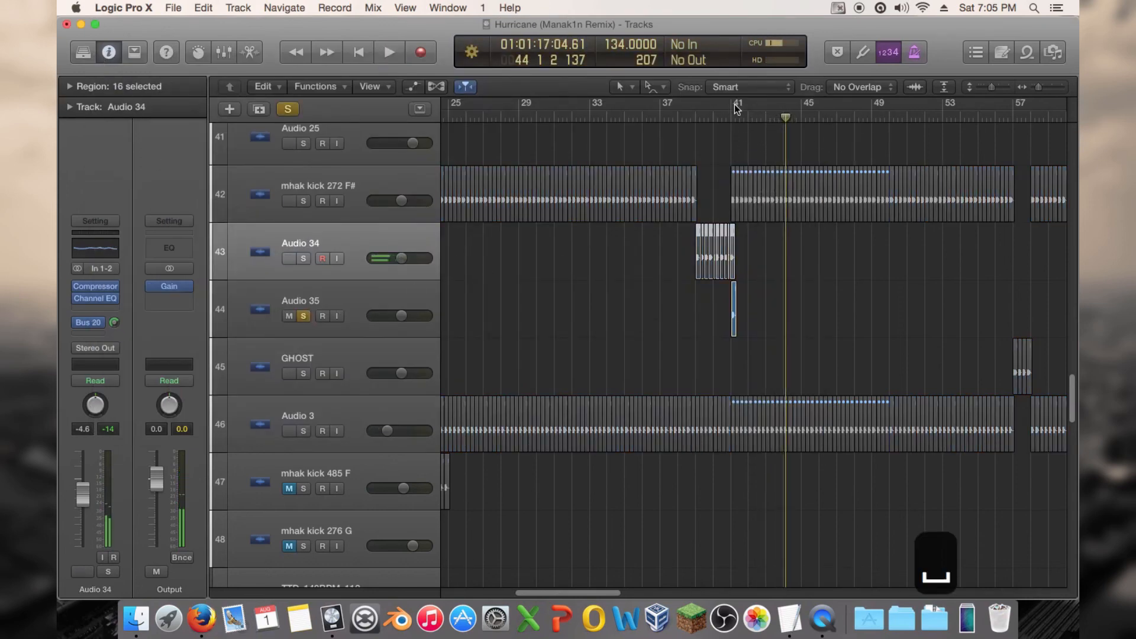
left_click_drag(737, 108, 800, 108)
left_click(350, 310)
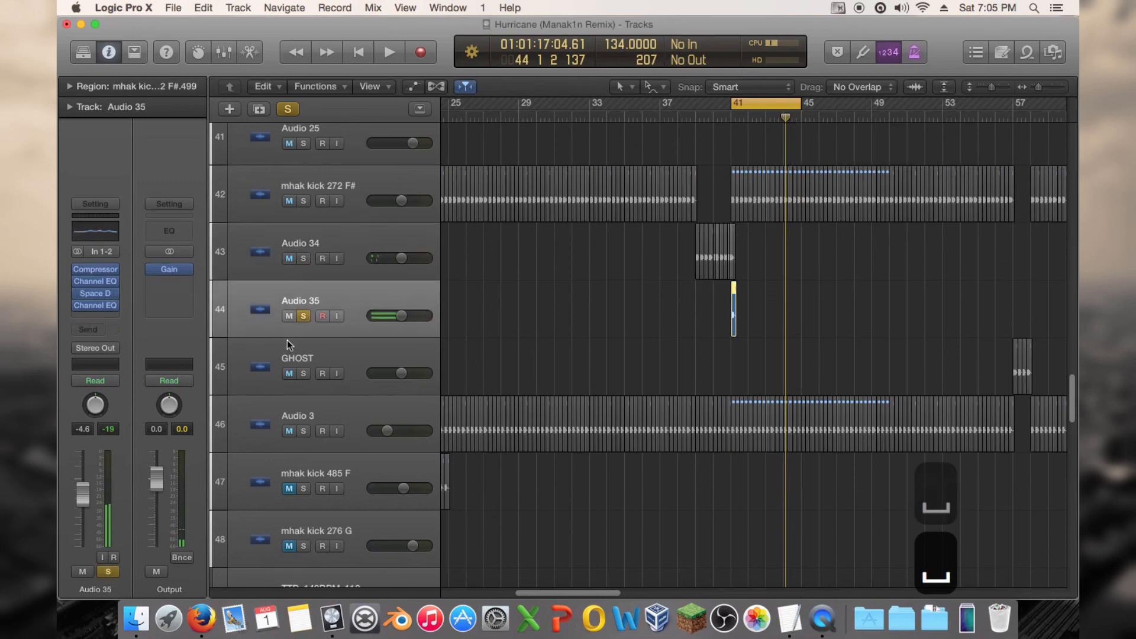
key("space")
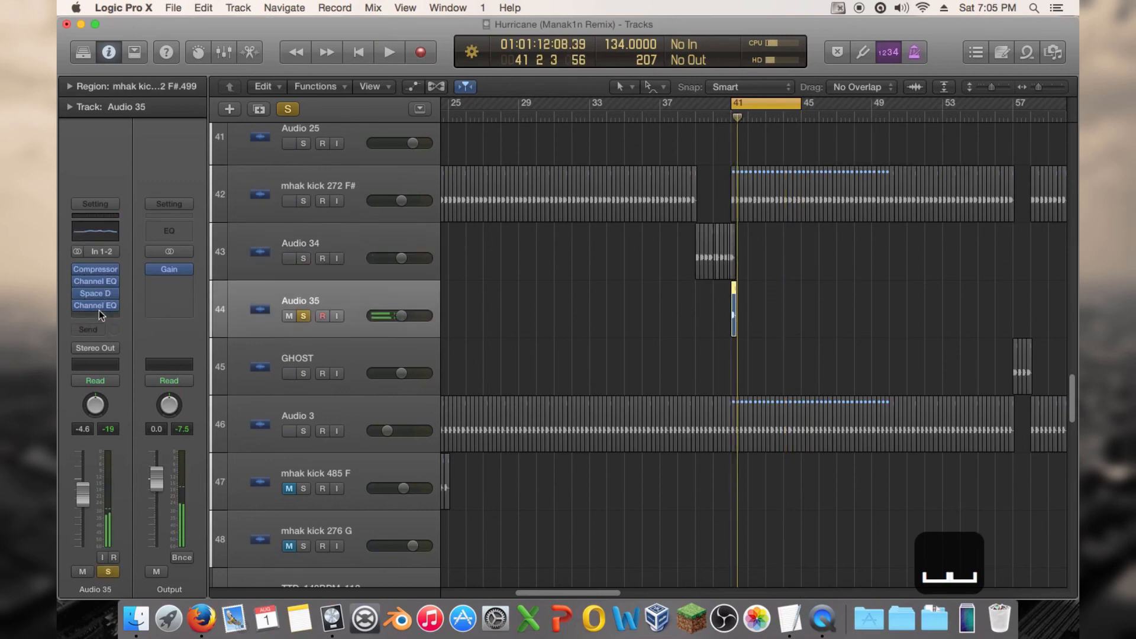
Step: Lower the high cut in Audio 35's second Channel EQ to 172 Hz, play the cycle range, and close the EQ
left_click(98, 310)
left_click_drag(648, 403, 353, 441)
key("space")
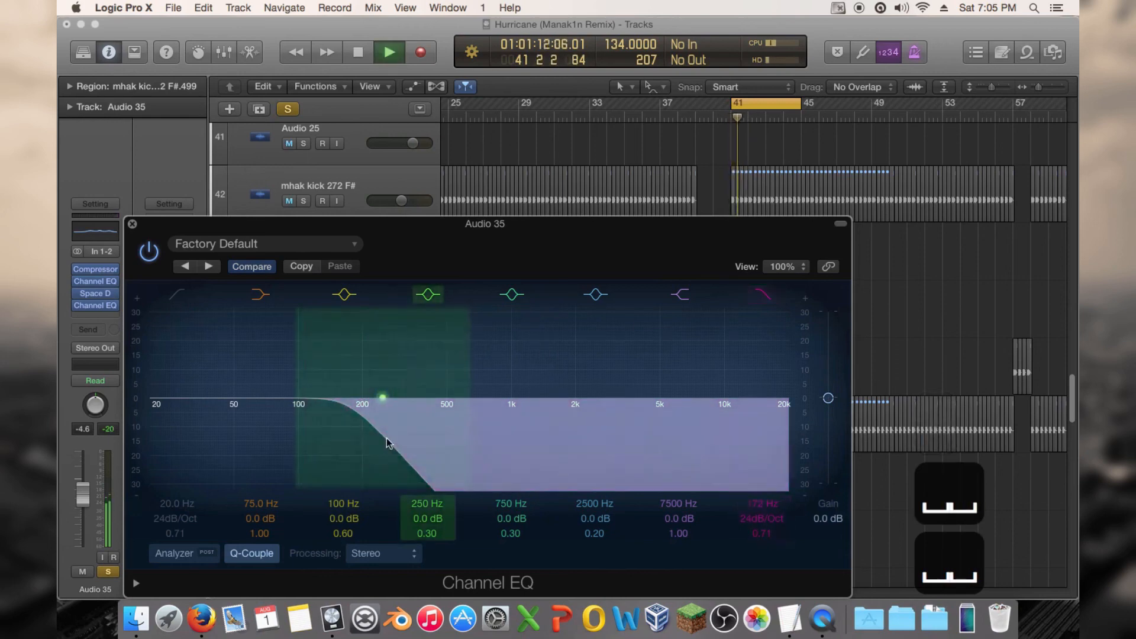
left_click(133, 224)
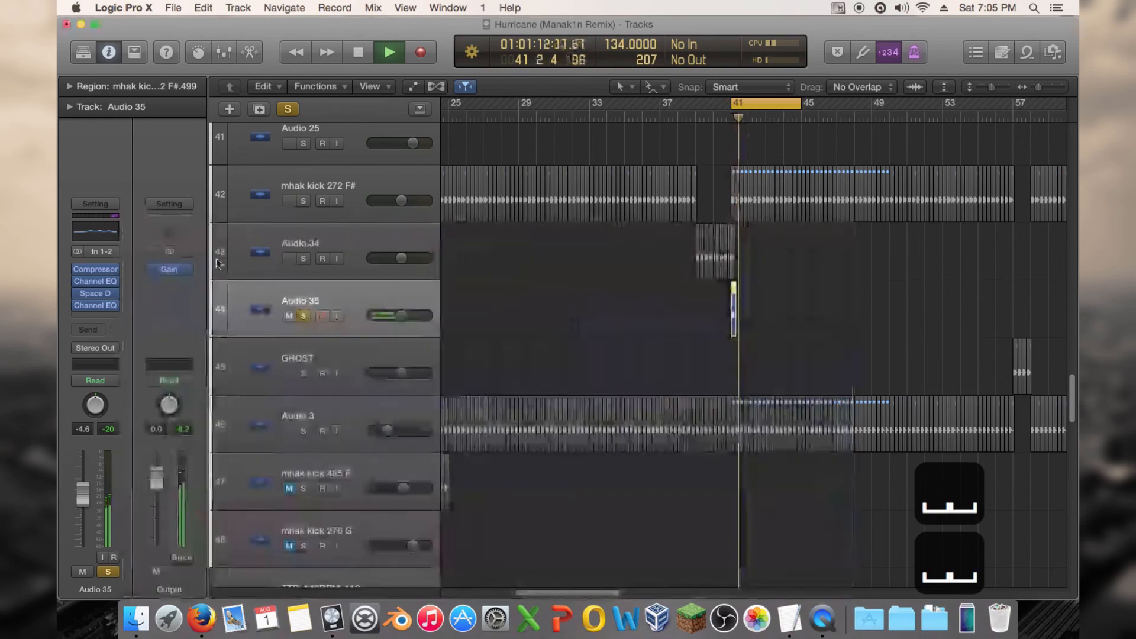
Step: Unsolo Audio 35 and audition its kick hit together with the Boomer FX tracks at bar 41, then stop playback
key("space")
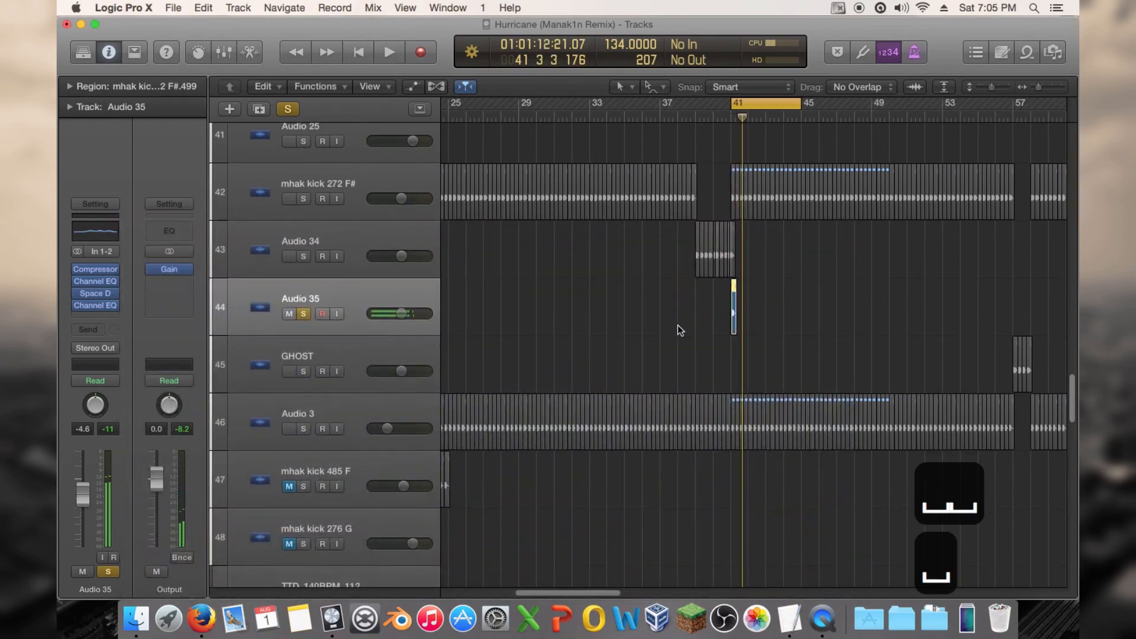
scroll(677, 324, "down", 10)
scroll(677, 325, "up", 3)
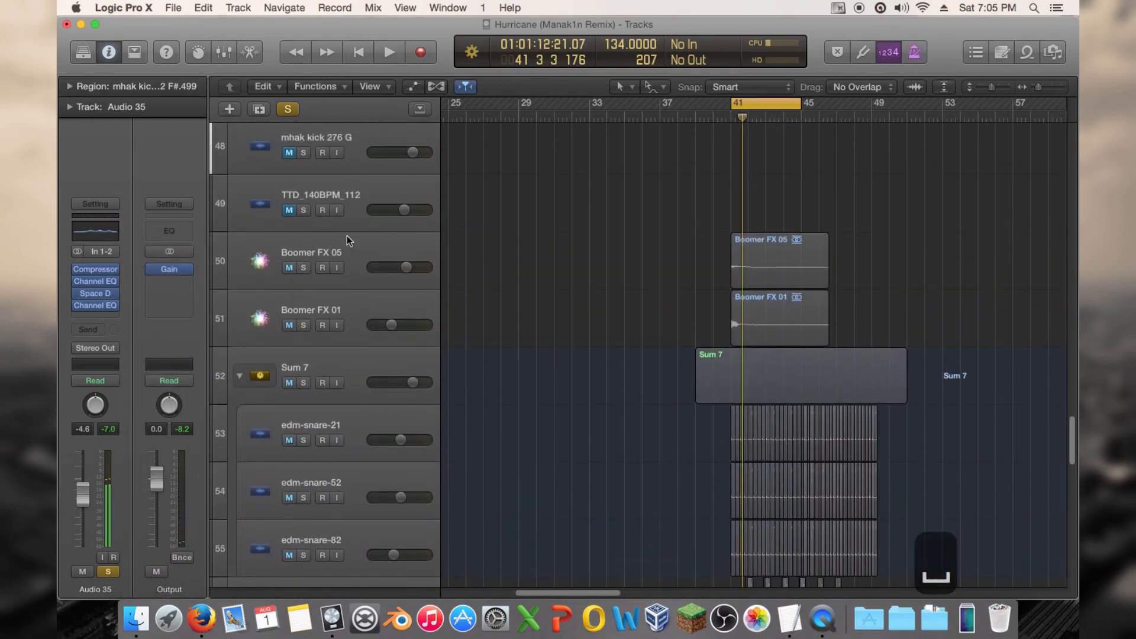
scroll(750, 147, "up", 1)
scroll(452, 296, "up", 10)
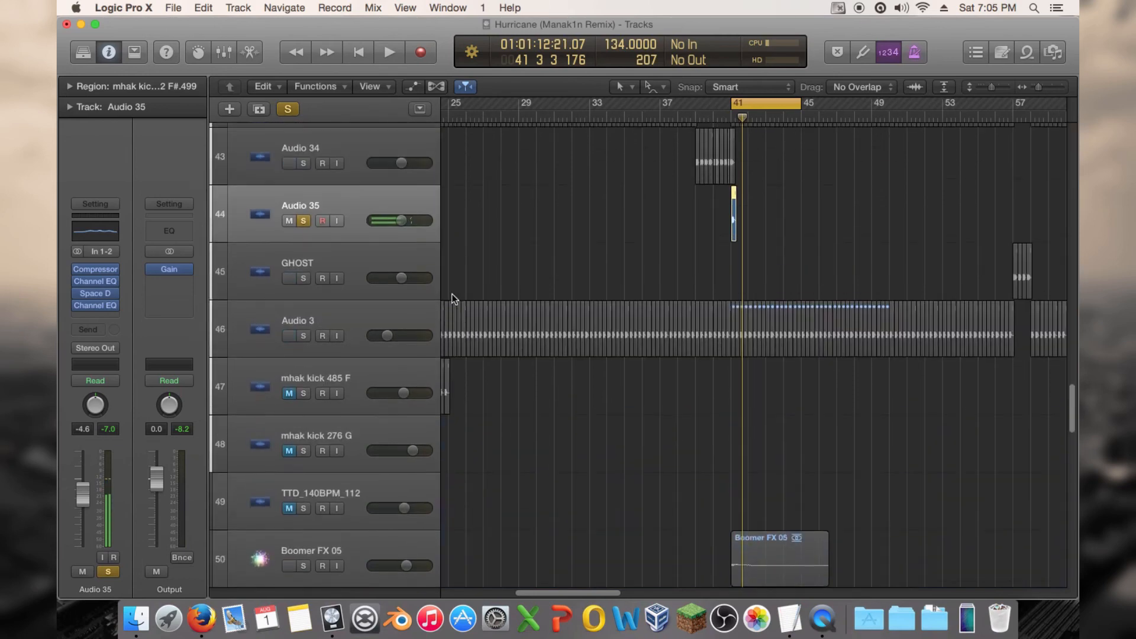
left_click(303, 294)
scroll(784, 445, "down", 4)
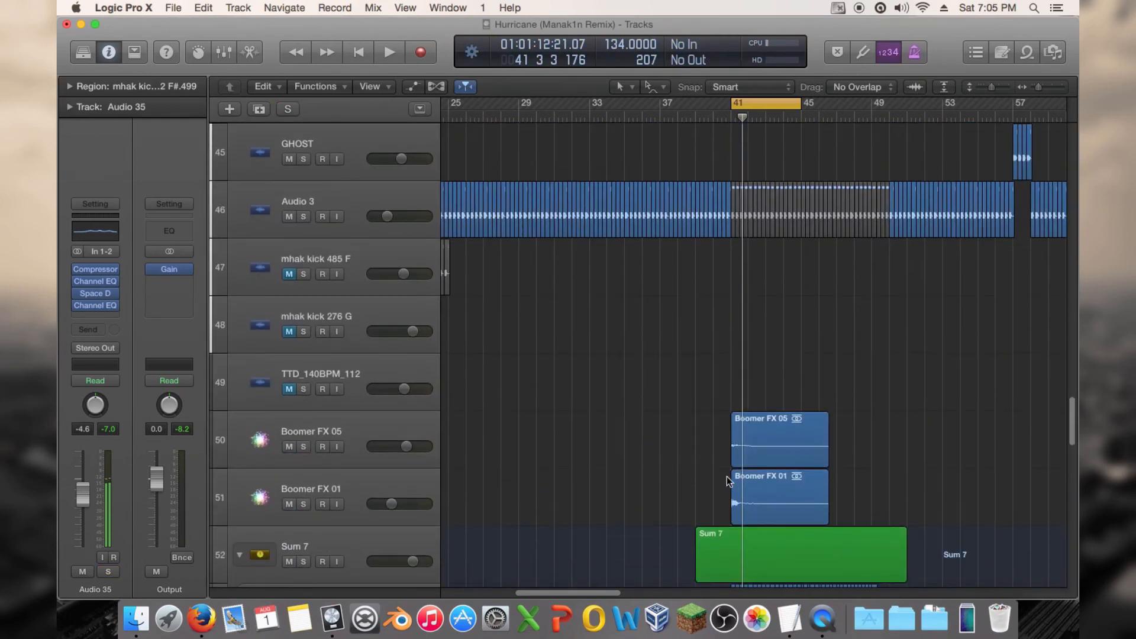
key("space")
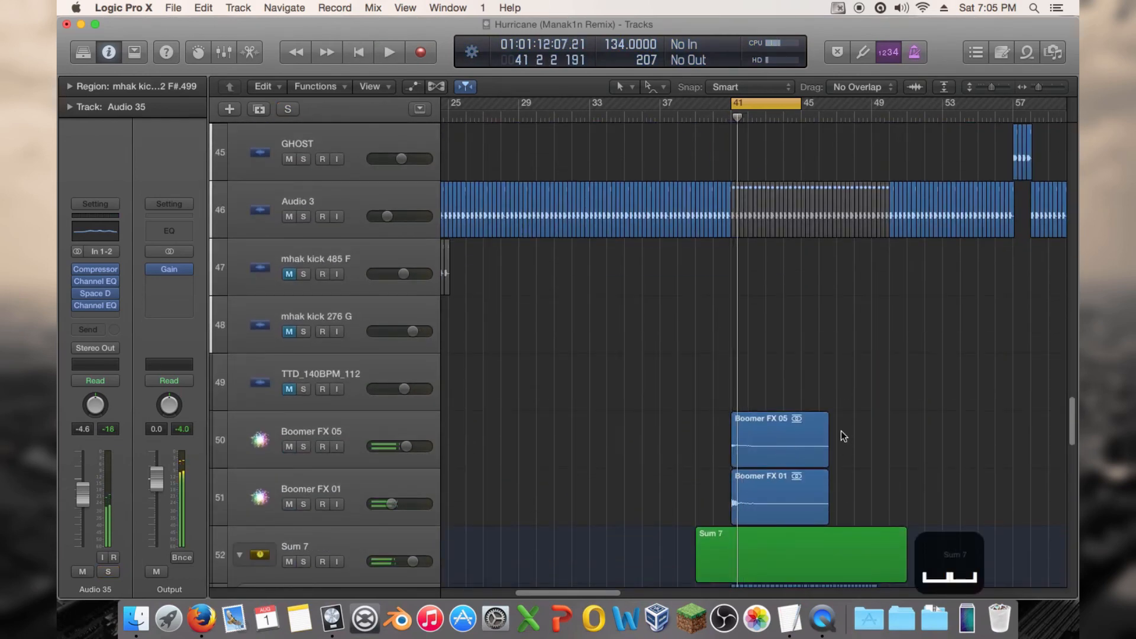
key("space")
scroll(827, 417, "up", 4)
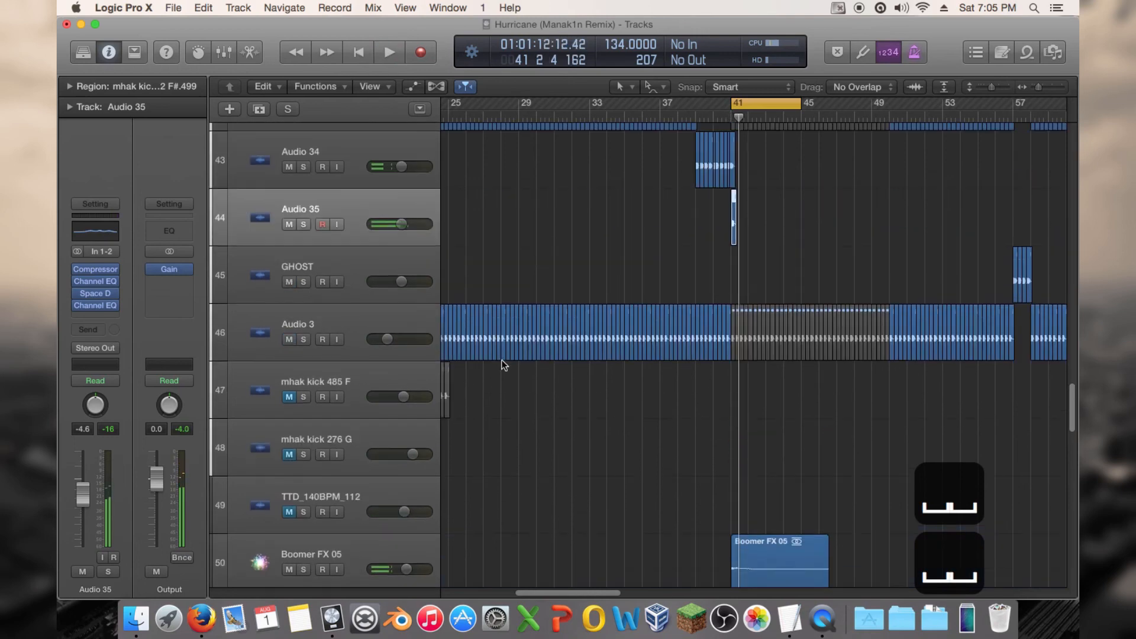
Step: Solo Audio 35 and insert the Audio Damage Rough Rider compressor after its second Channel EQ
left_click(307, 223)
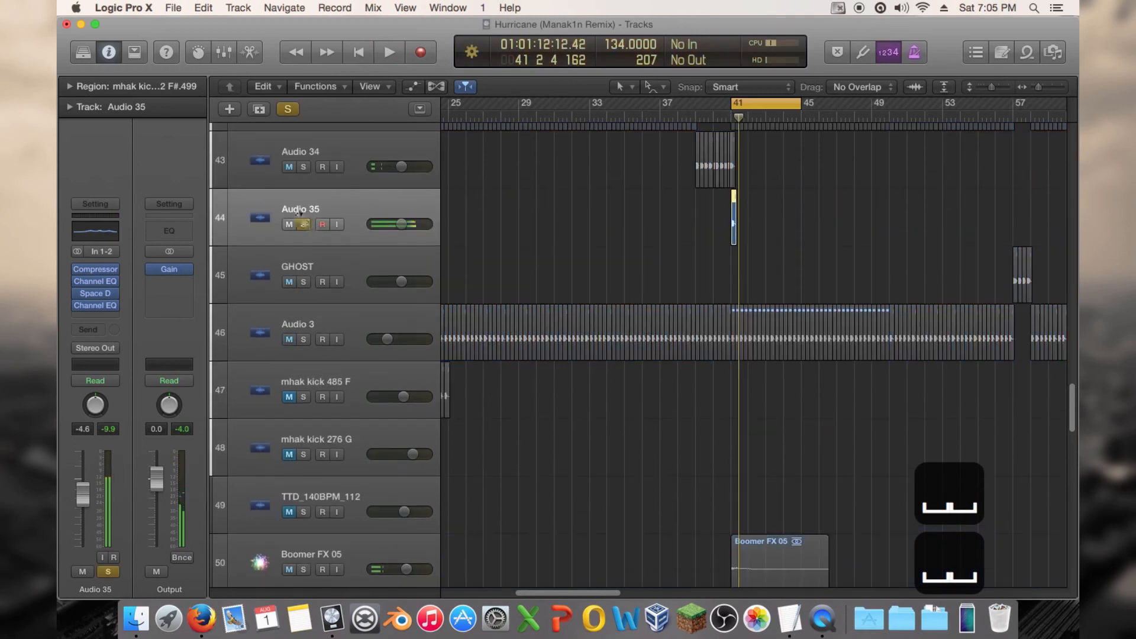
left_click(98, 309)
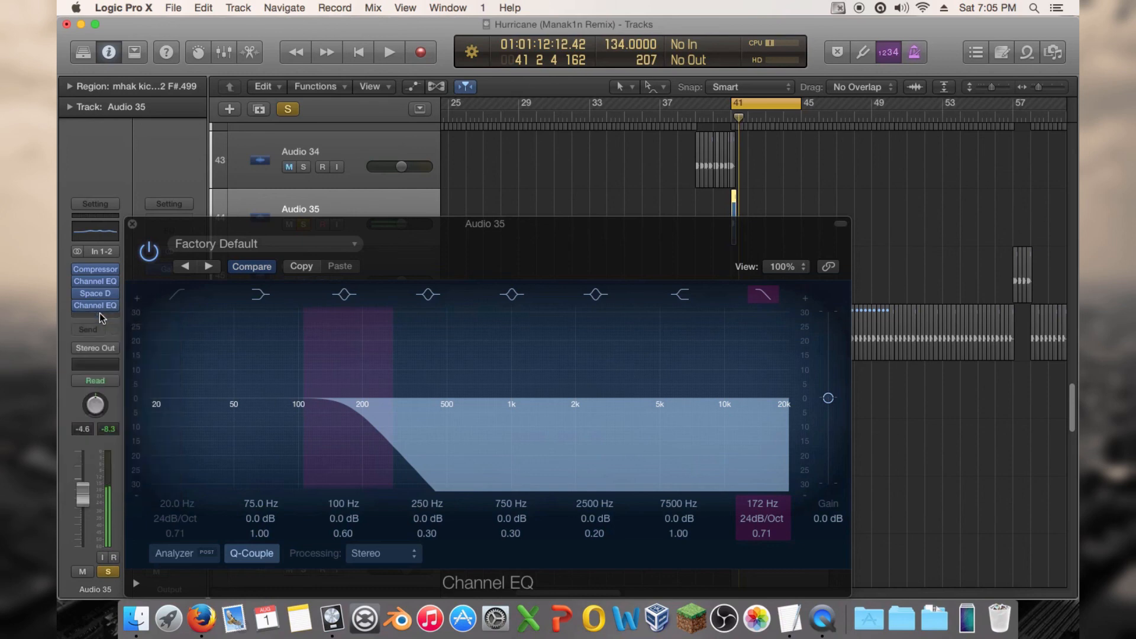
left_click(132, 224)
left_click(93, 315)
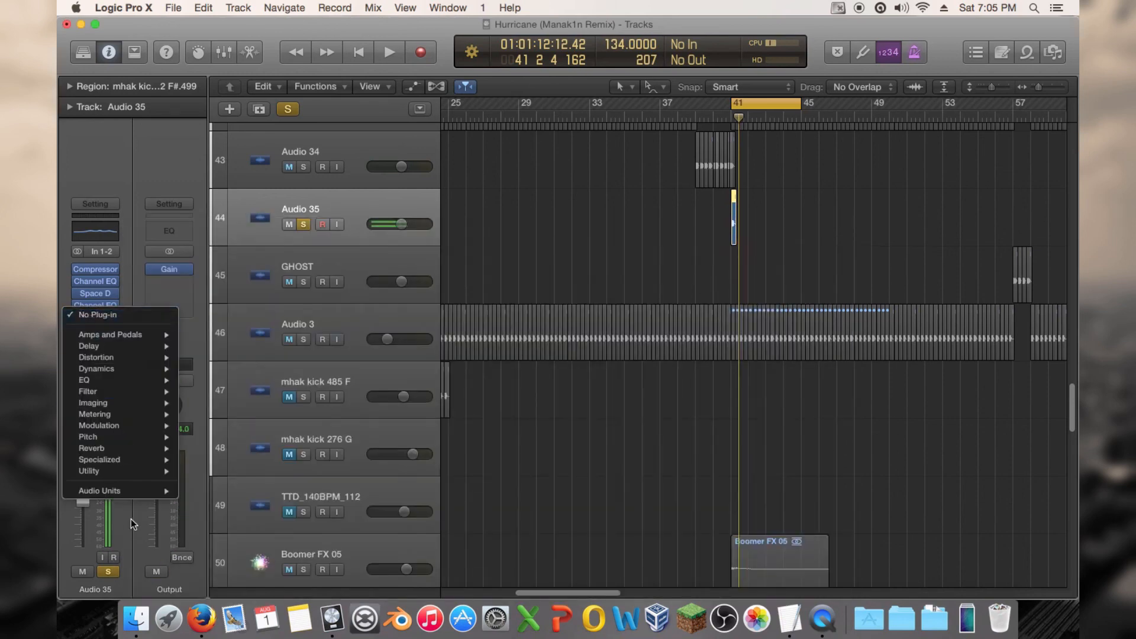
mouse_move(107, 491)
mouse_move(237, 490)
mouse_move(277, 504)
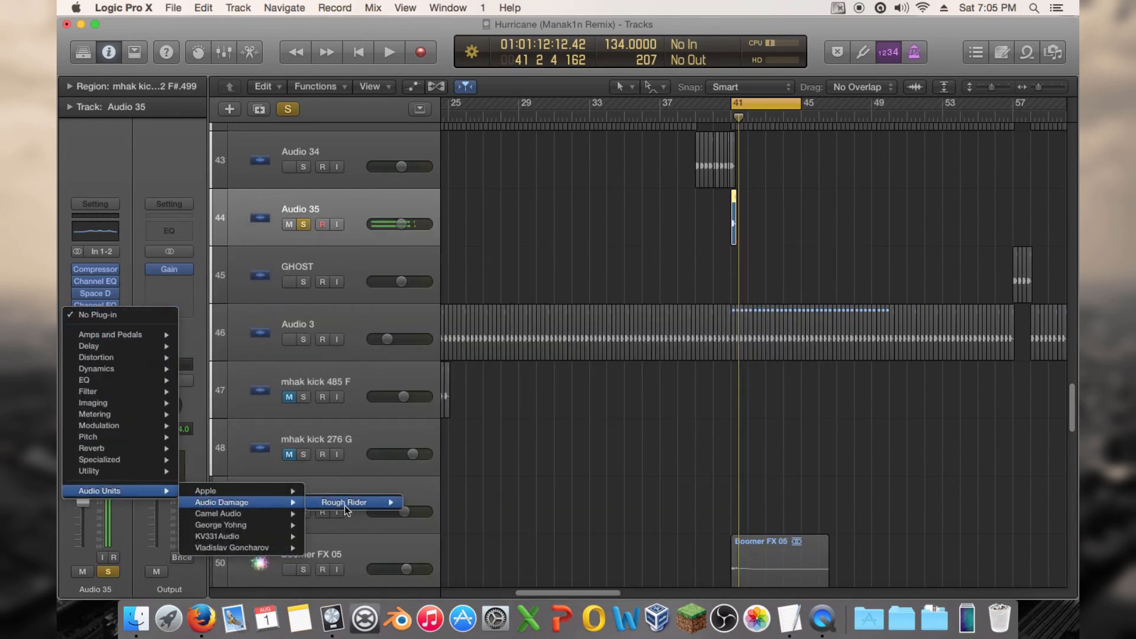
left_click(421, 504)
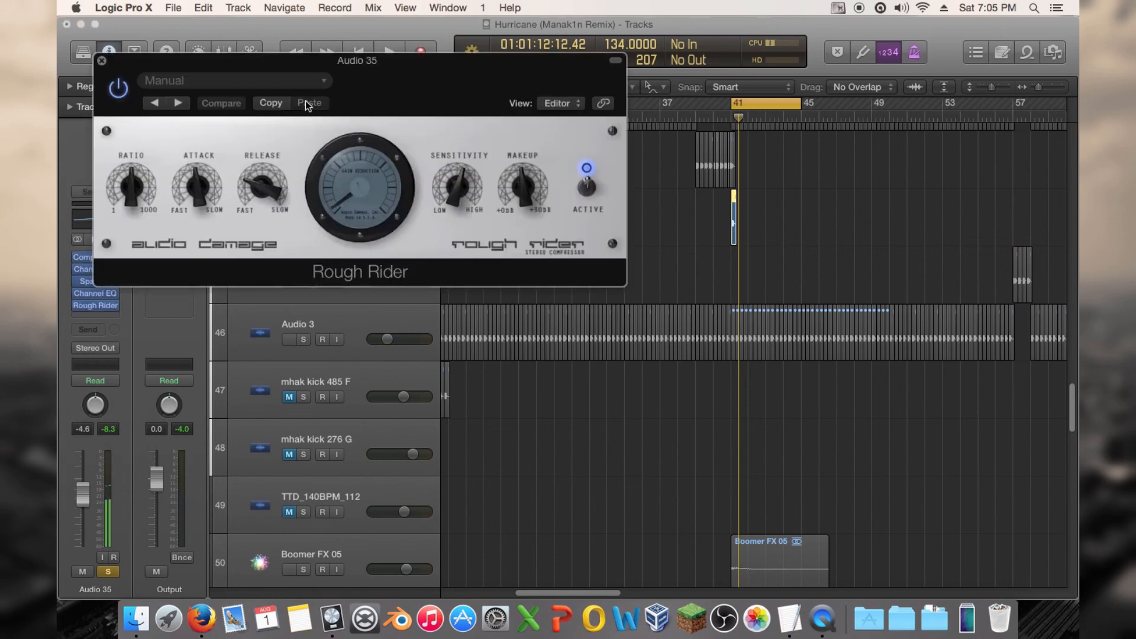
Step: Audition the kick through Rough Rider's Drum Buss Squisher and Gone Nuclear presets, ending on the Just a touch preset
key("space")
left_click(176, 103)
key("space")
key("space")
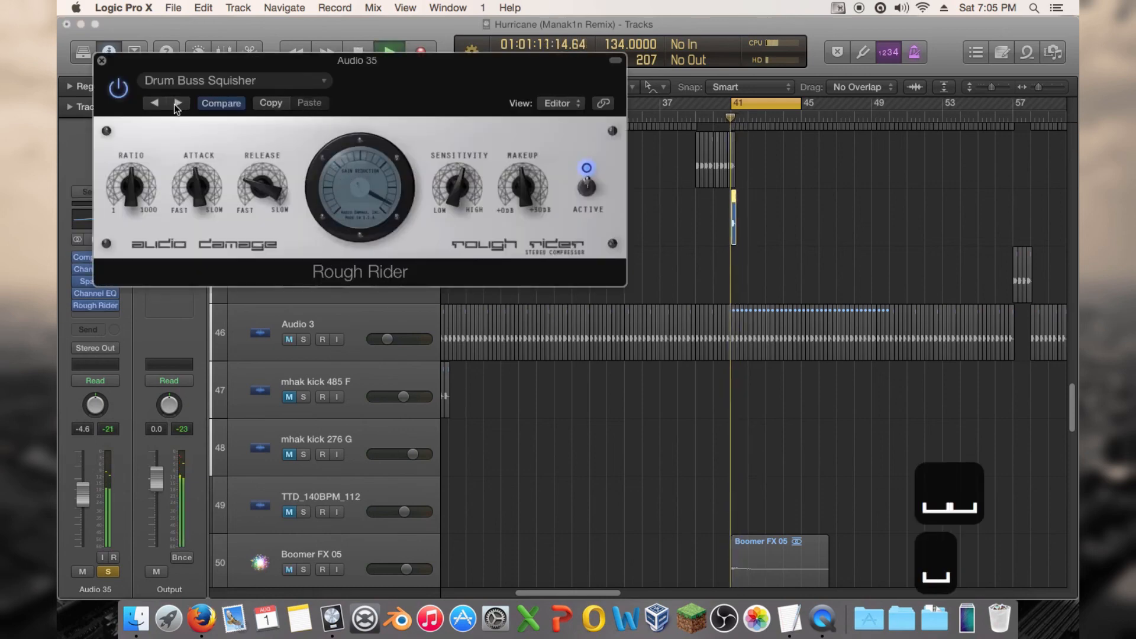
left_click(176, 103)
key("space")
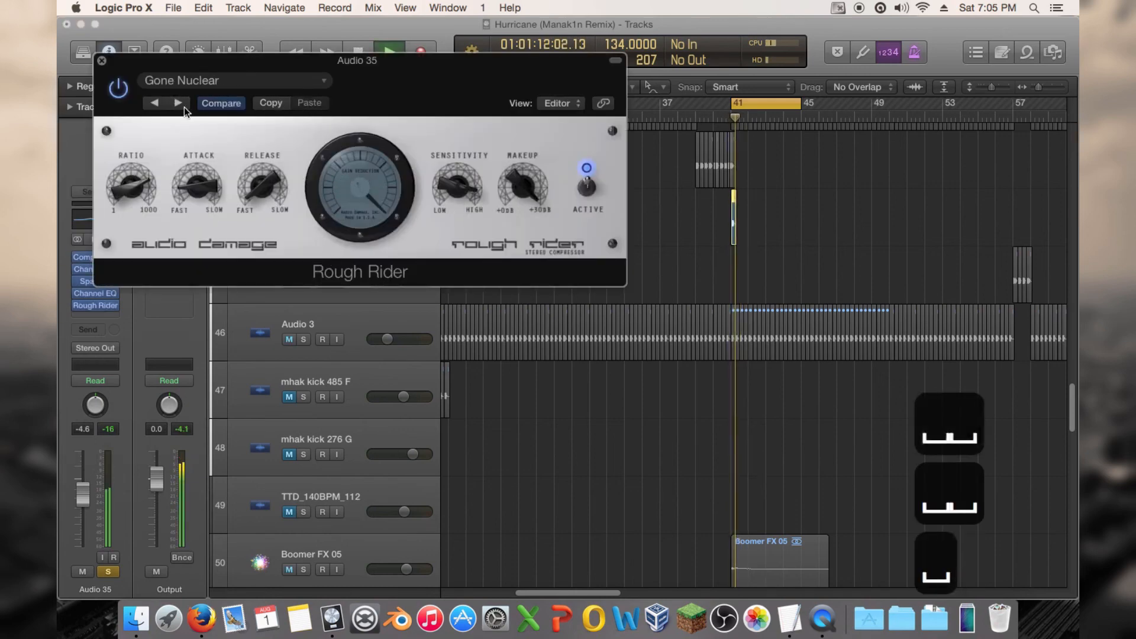
left_click(178, 103)
key("space")
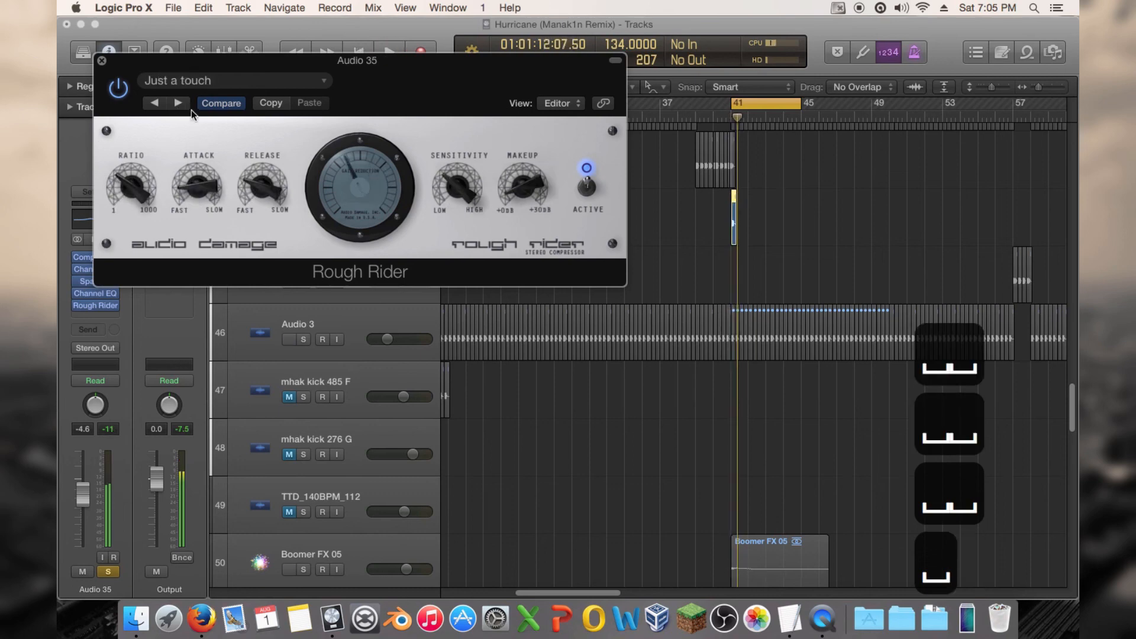
key("space")
key("space")
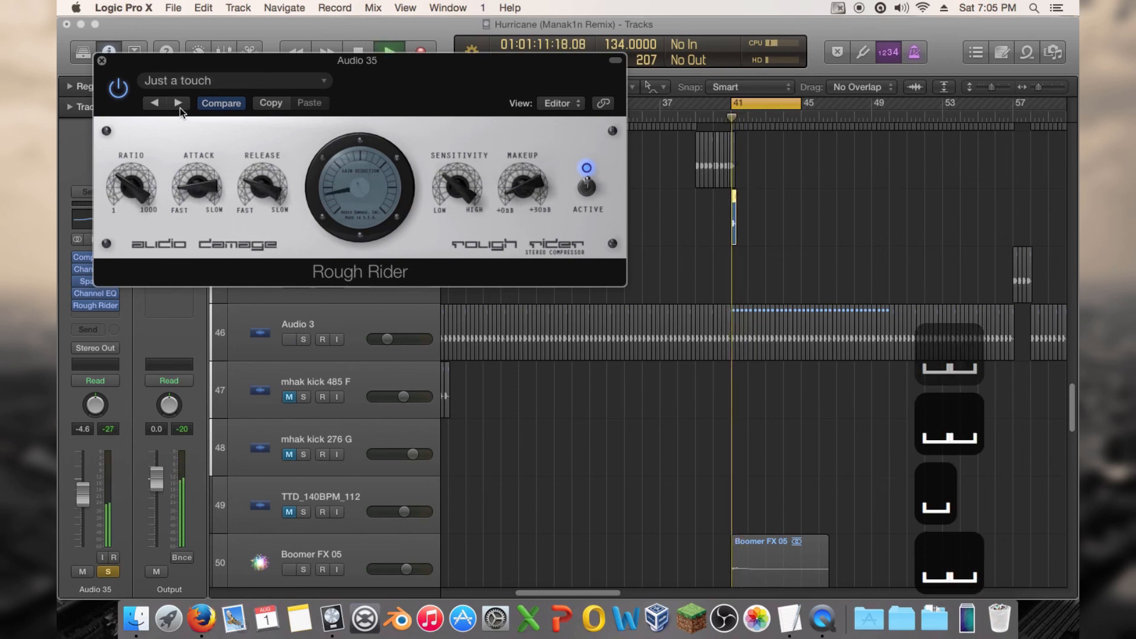
Step: Adjust Rough Rider's ratio and attack while repeatedly auditioning the kick hit at bar 41
left_click_drag(131, 183, 193, 193)
key("space")
key("space")
key("space")
key("space")
key("space")
key("space")
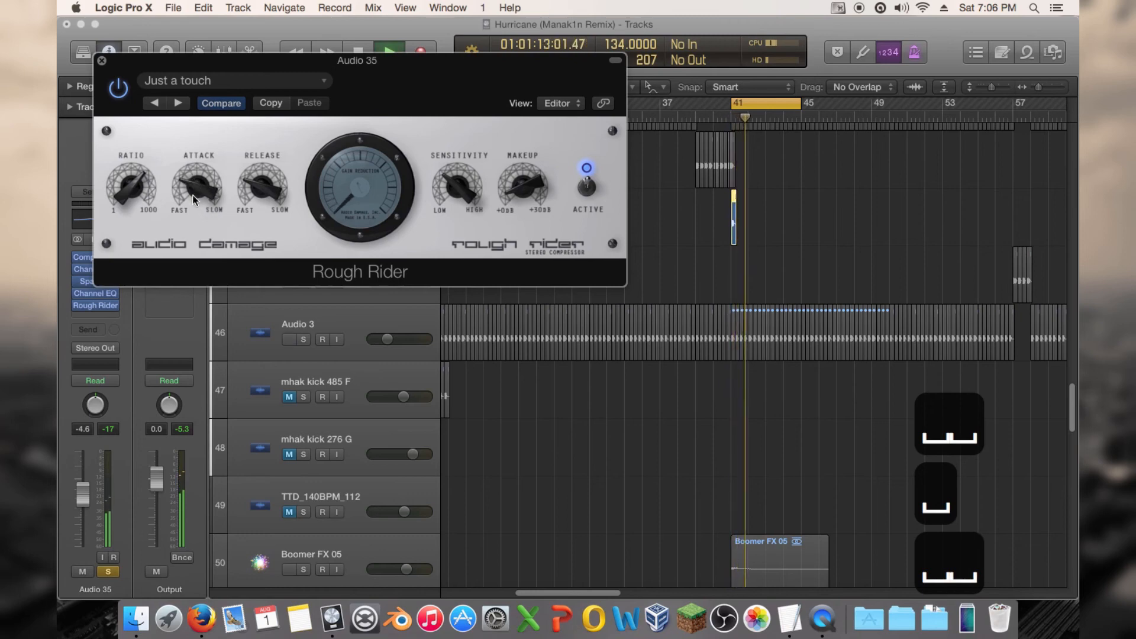
key("space")
key("space")
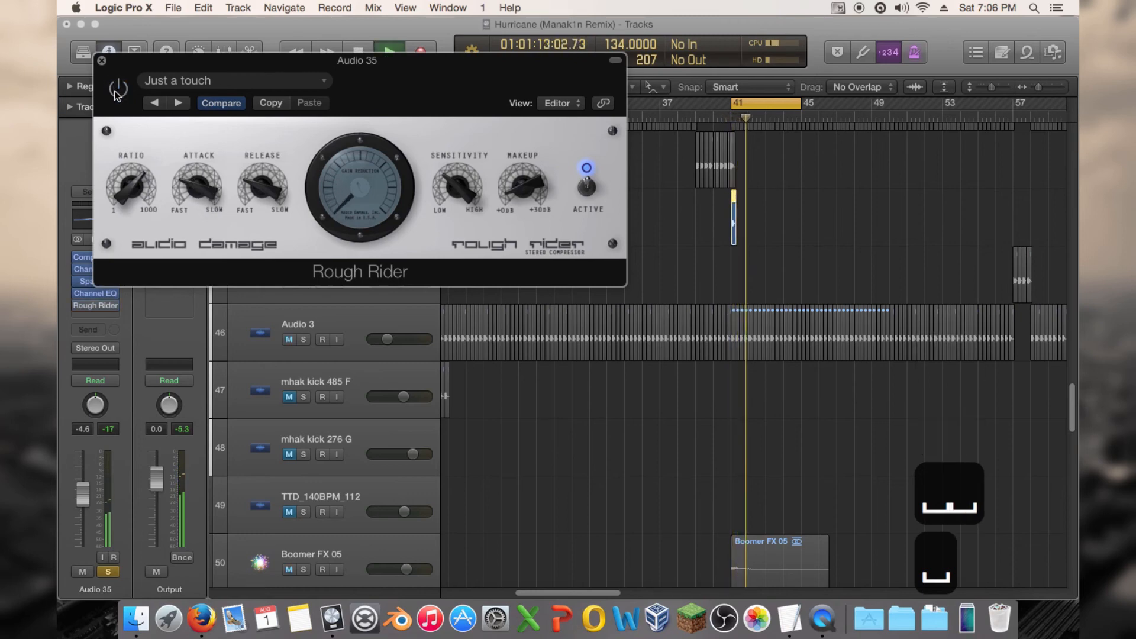
Step: Bypass Rough Rider, play the kick hit again for comparison, and close the plug-in
left_click(115, 94)
key("space")
key("space")
left_click(101, 61)
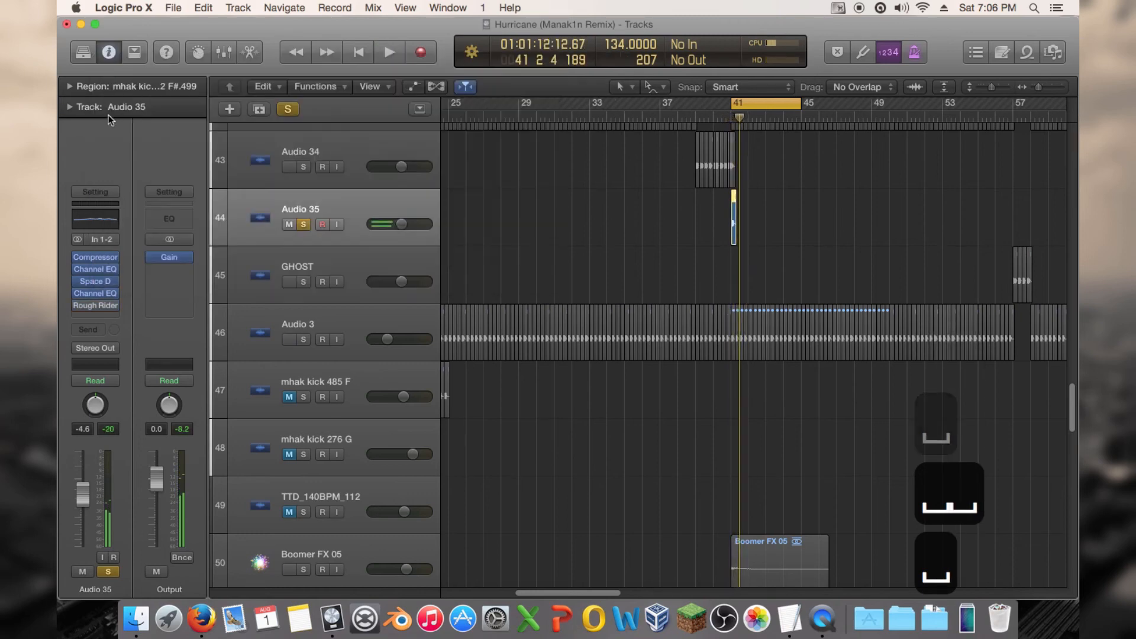
Step: Replace Rough Rider on Audio 35 with the stereo Camel Audio CamelCrusher plug-in
left_click(113, 306)
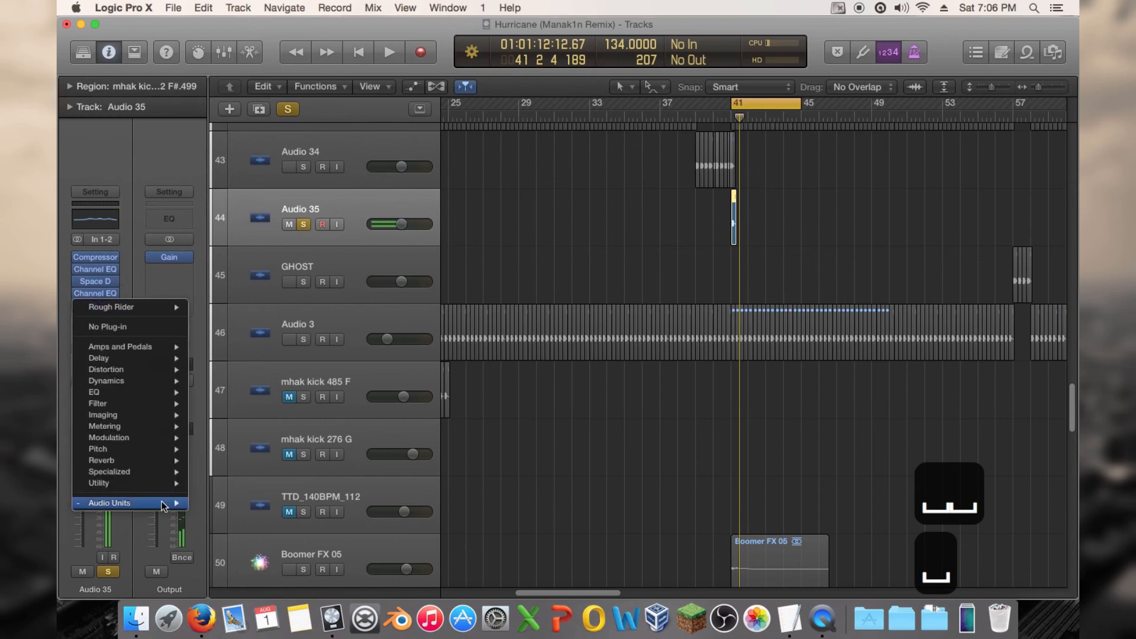
mouse_move(163, 506)
mouse_move(264, 526)
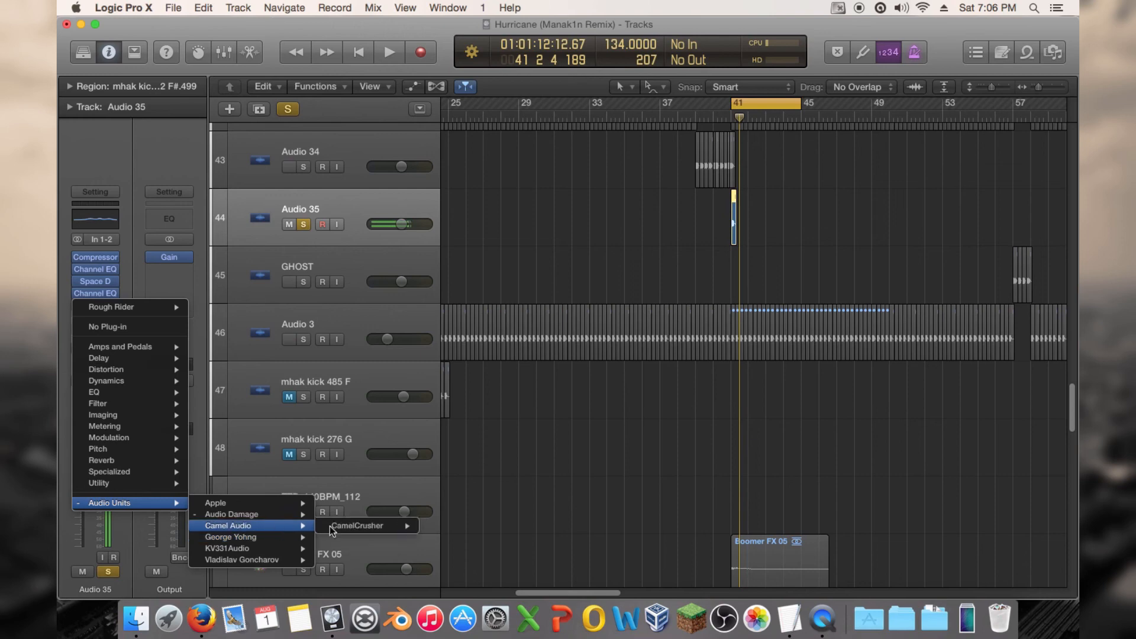
mouse_move(427, 526)
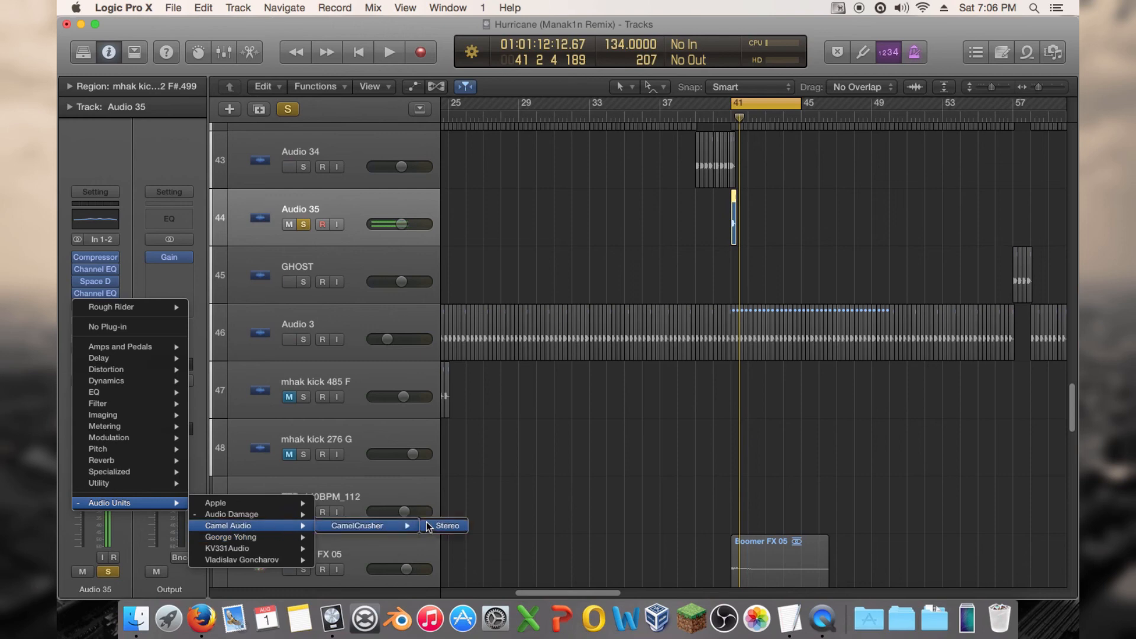
left_click(444, 526)
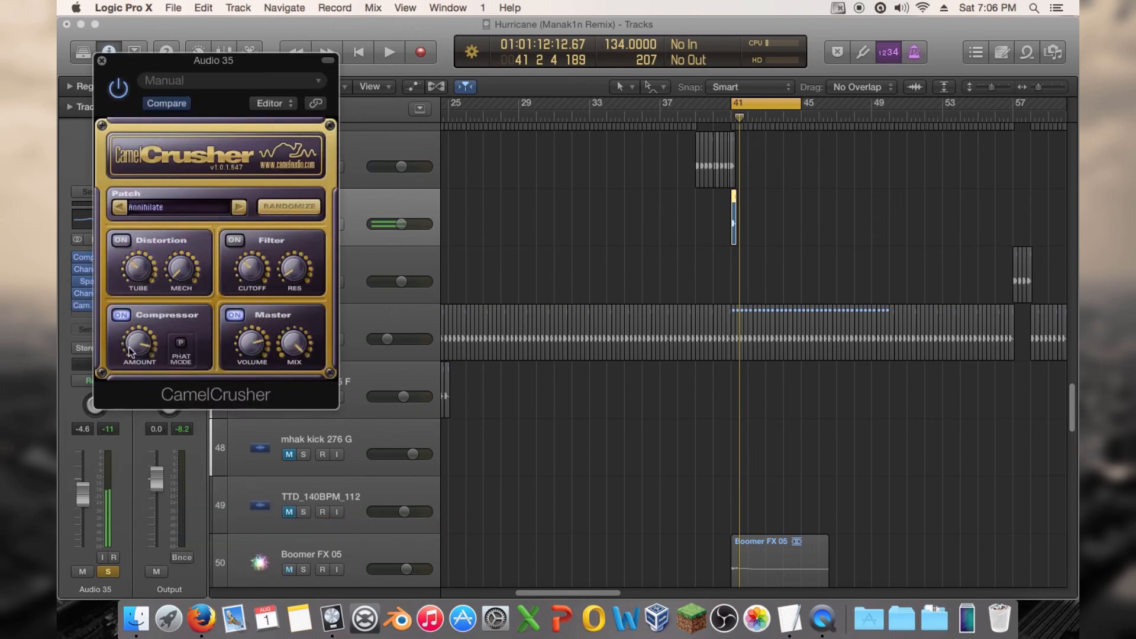
Step: Reduce CamelCrusher's compressor amount while repeatedly auditioning the kick hit at bar 41
key("space")
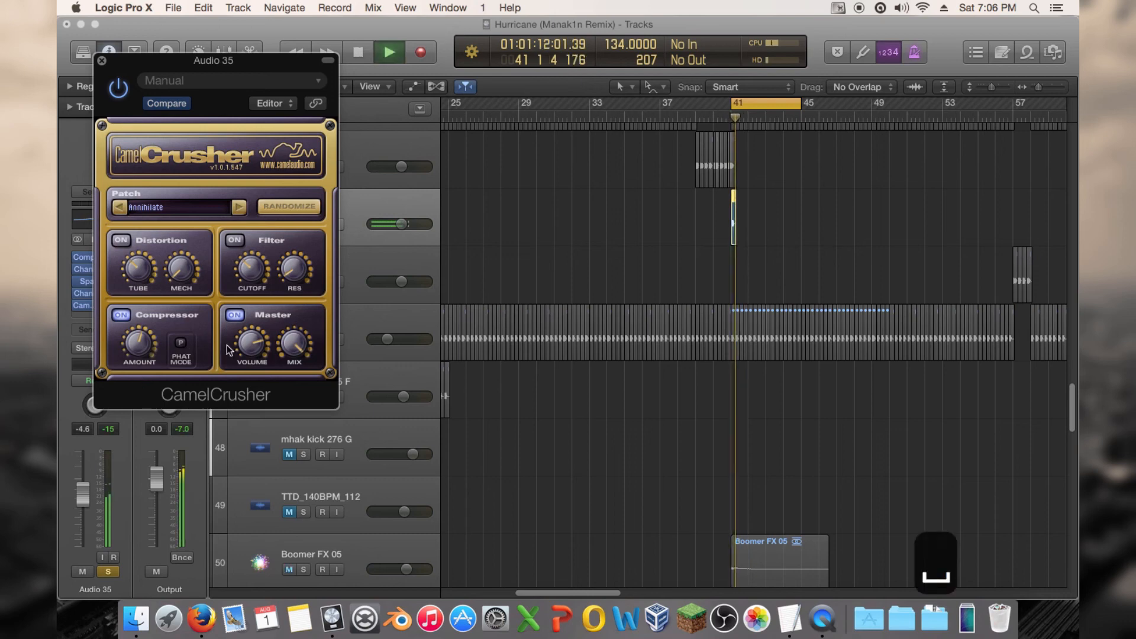
key("space")
key("space")
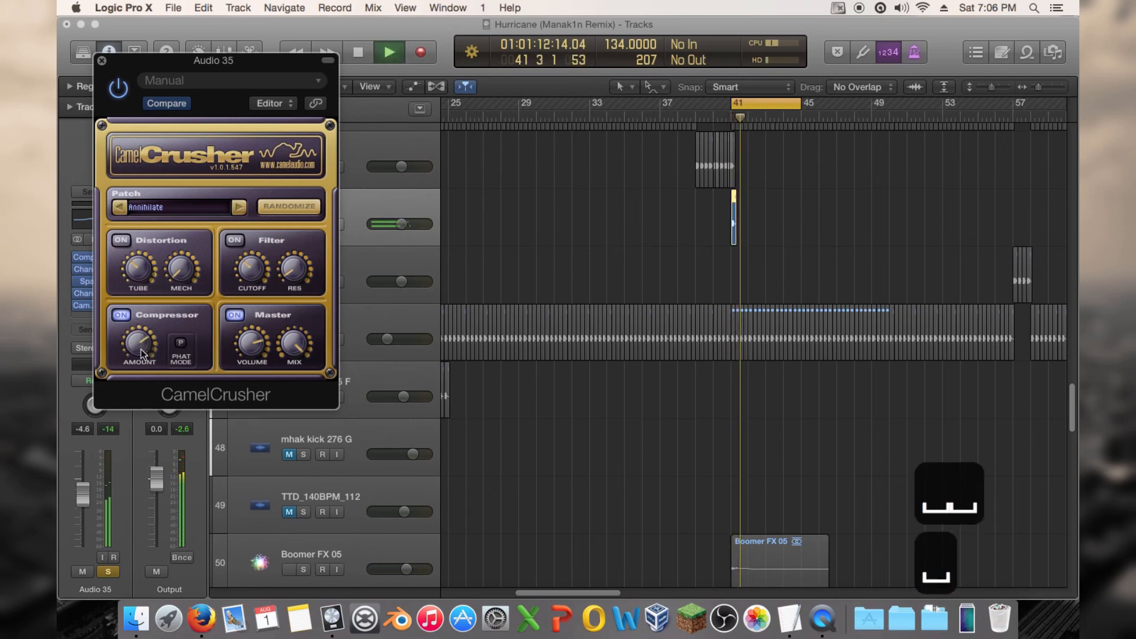
key("space")
key("space")
key("space")
key("space")
key("space")
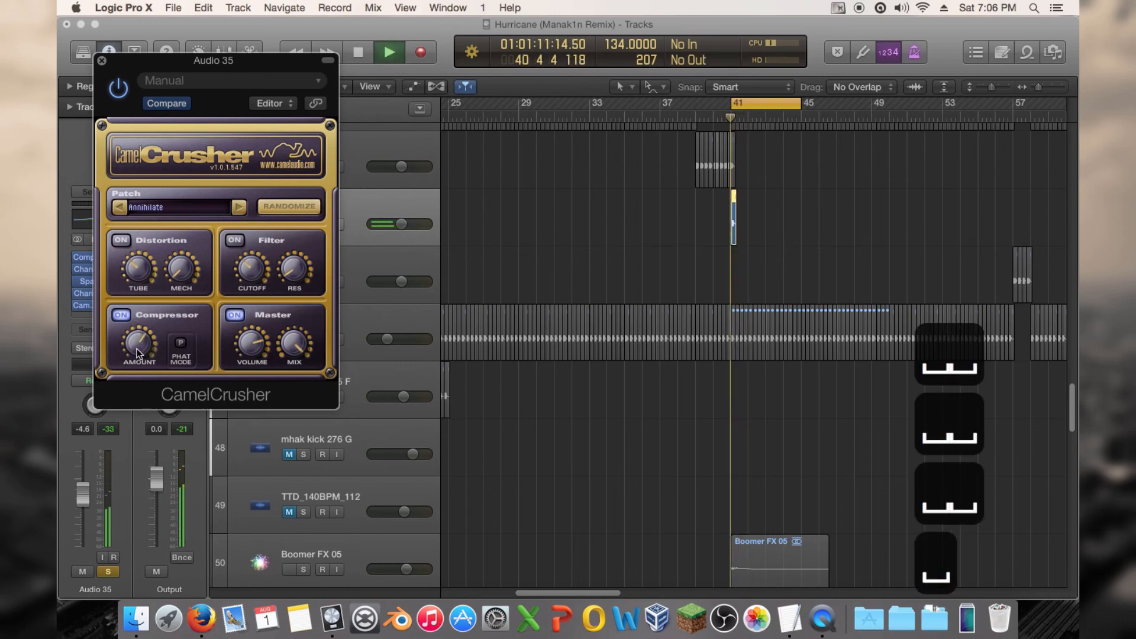
key("space")
key("space")
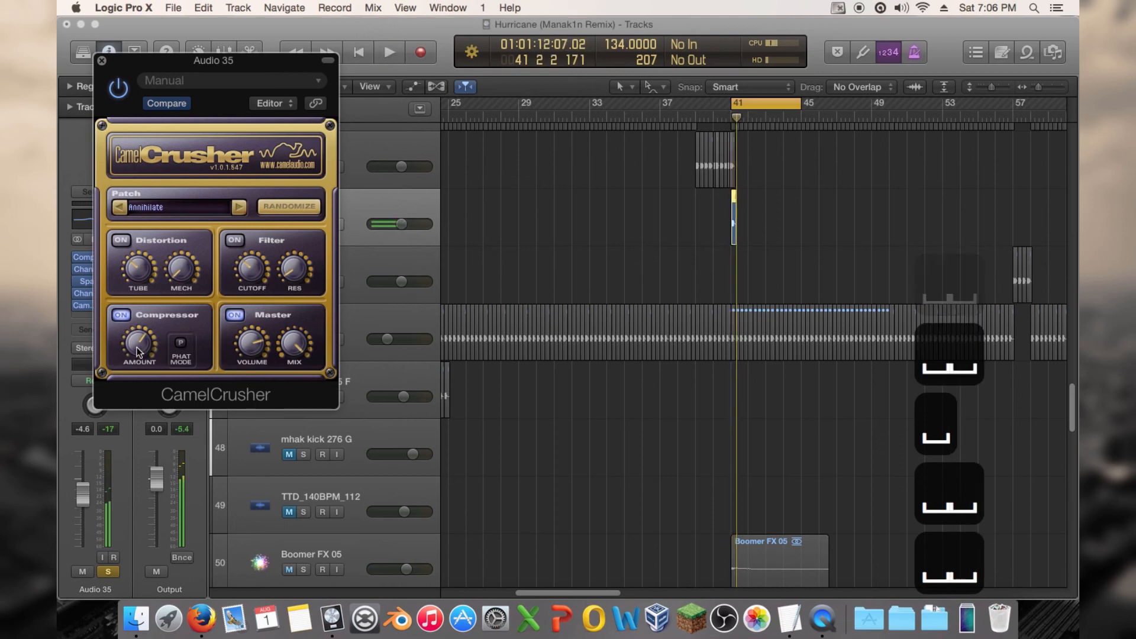
key("space")
key("space")
key("space")
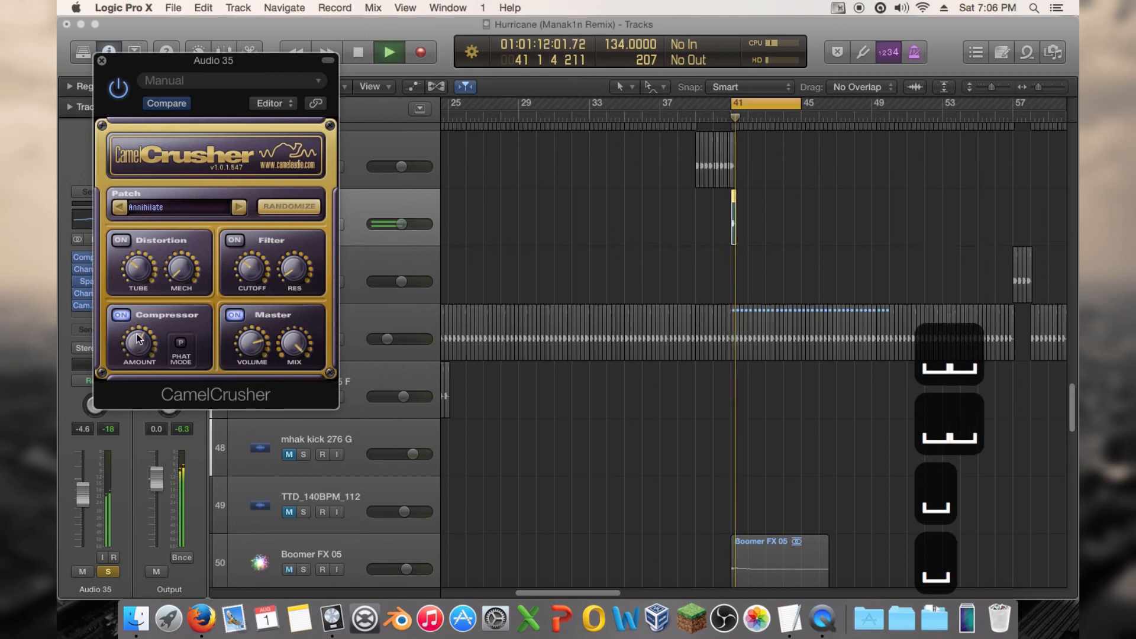
key("space")
key("space")
key("space")
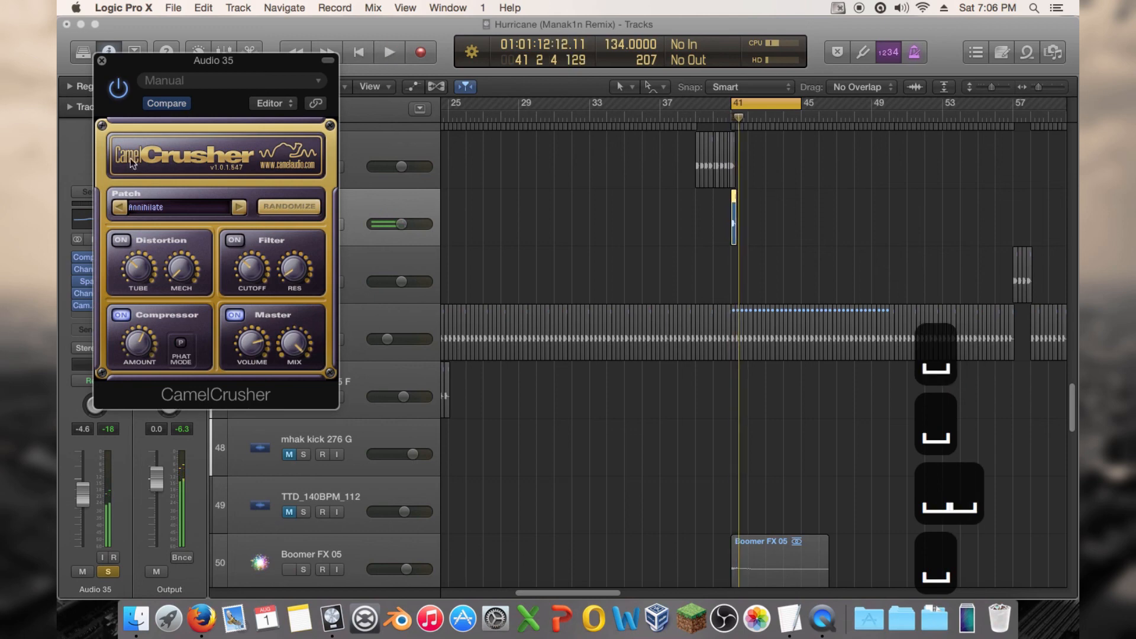
Step: Compare the kick with CamelCrusher bypassed and active, reduce its master volume, and close the plug-in
key("space")
key("space")
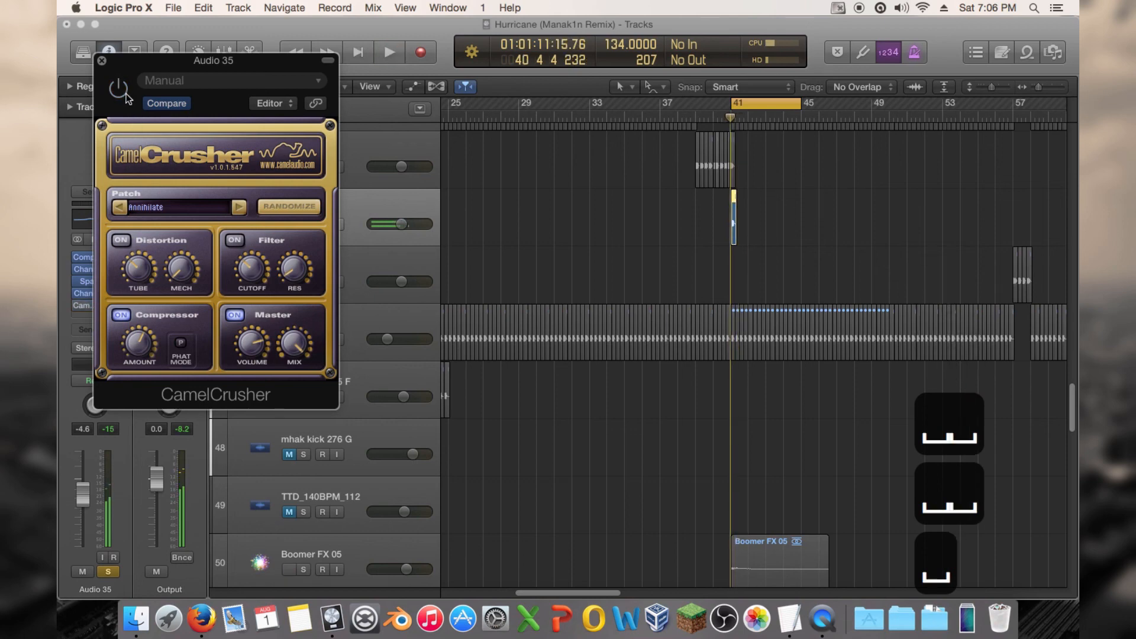
key("space")
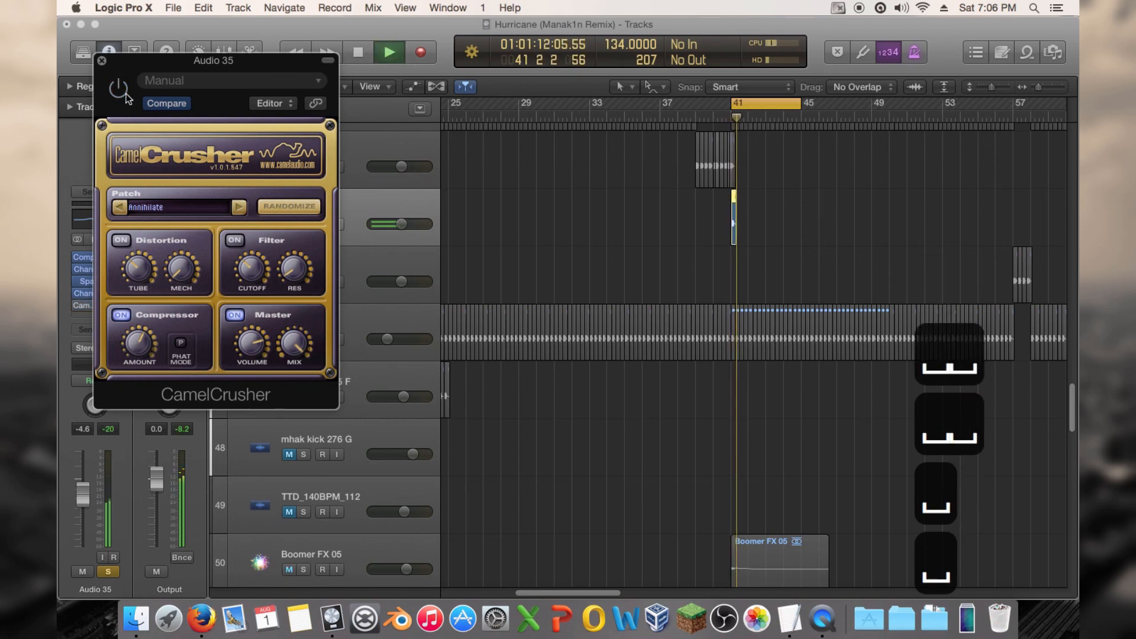
key("space")
key("space")
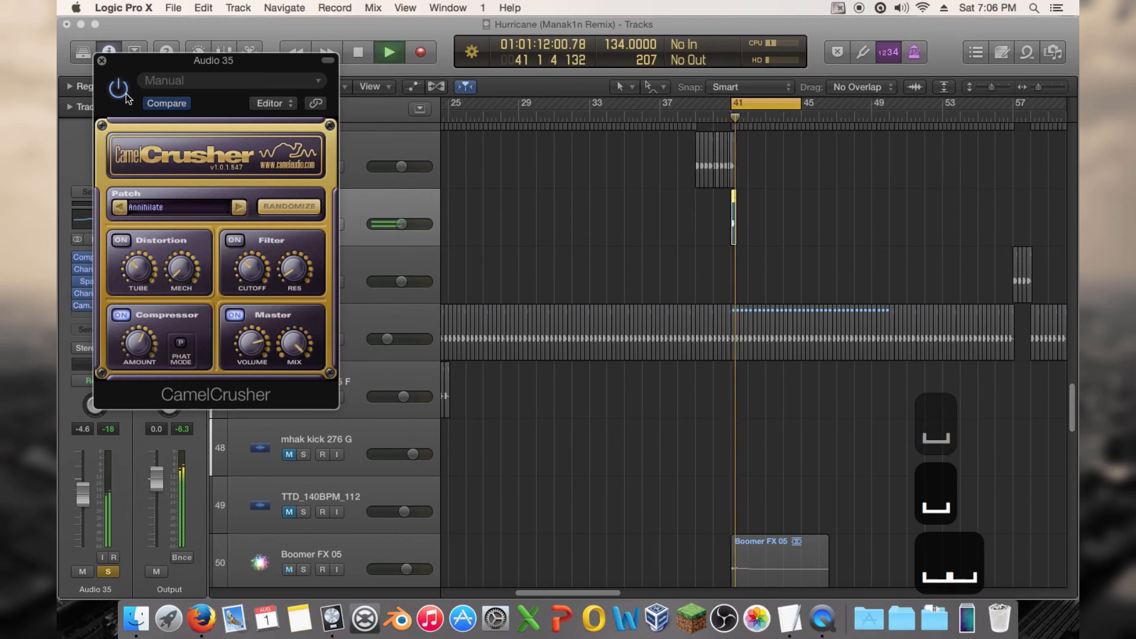
key("space")
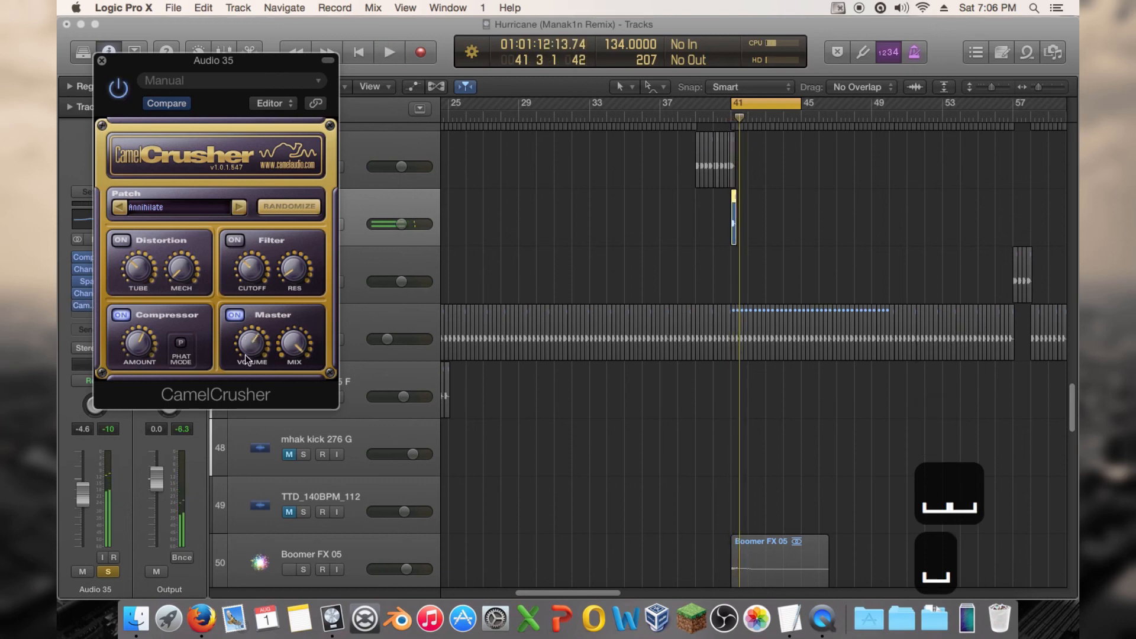
left_click(102, 61)
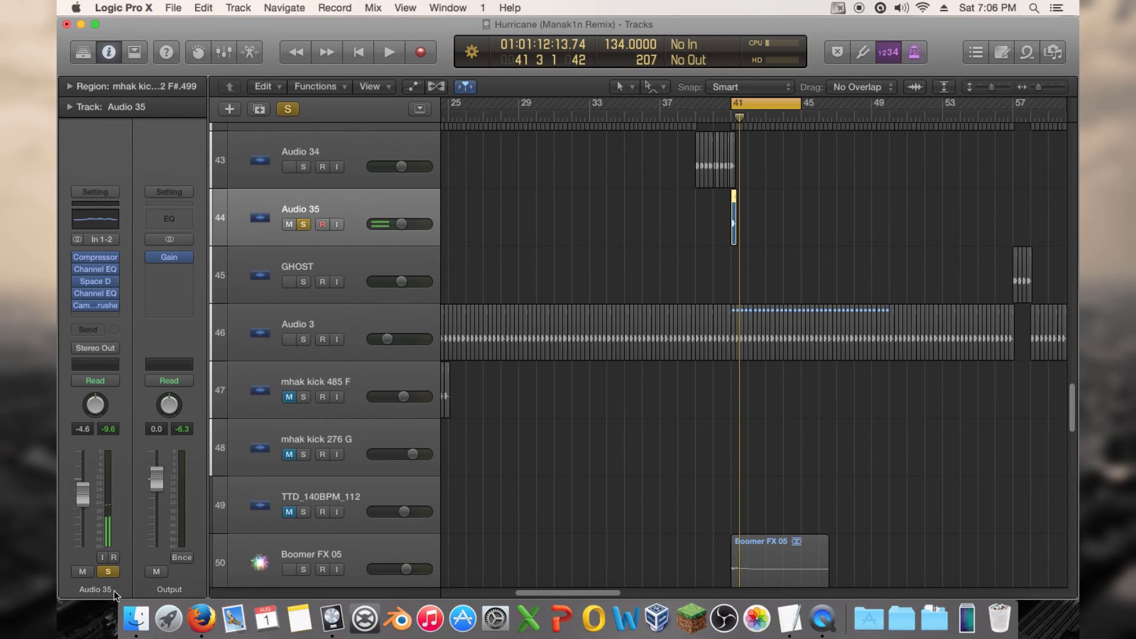
Step: Unsolo Audio 35 and play toward bar 41 while sweeping Audio 34's Channel EQ low cut up and back to about 20 Hz
left_click(108, 571)
key("space")
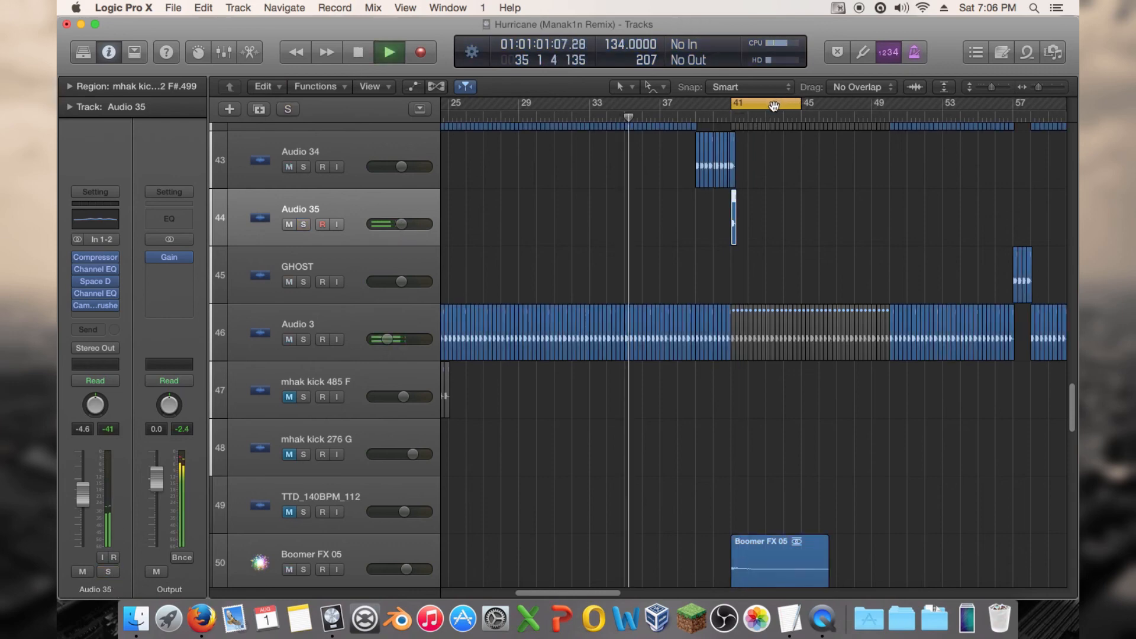
left_click(368, 145)
left_click(101, 297)
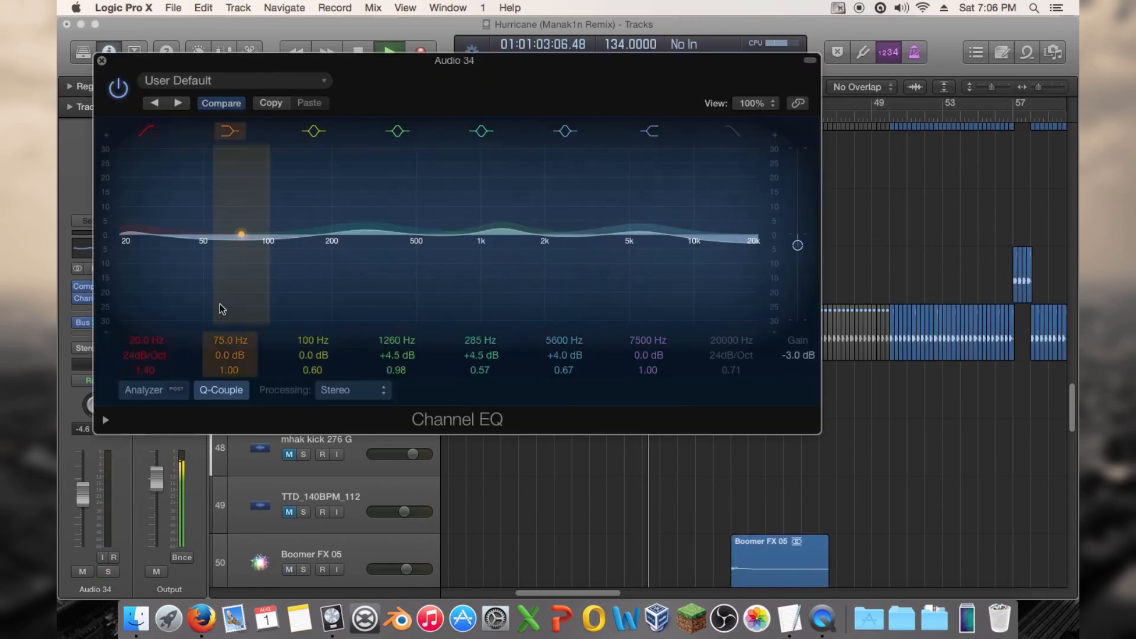
left_click_drag(527, 262, 132, 299)
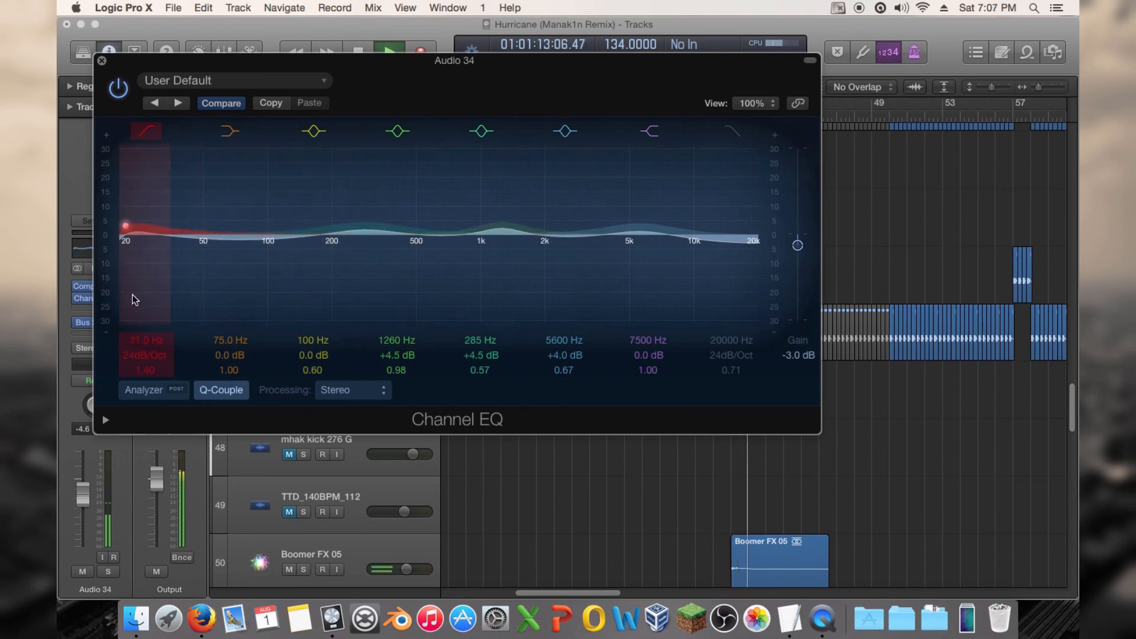
left_click(102, 61)
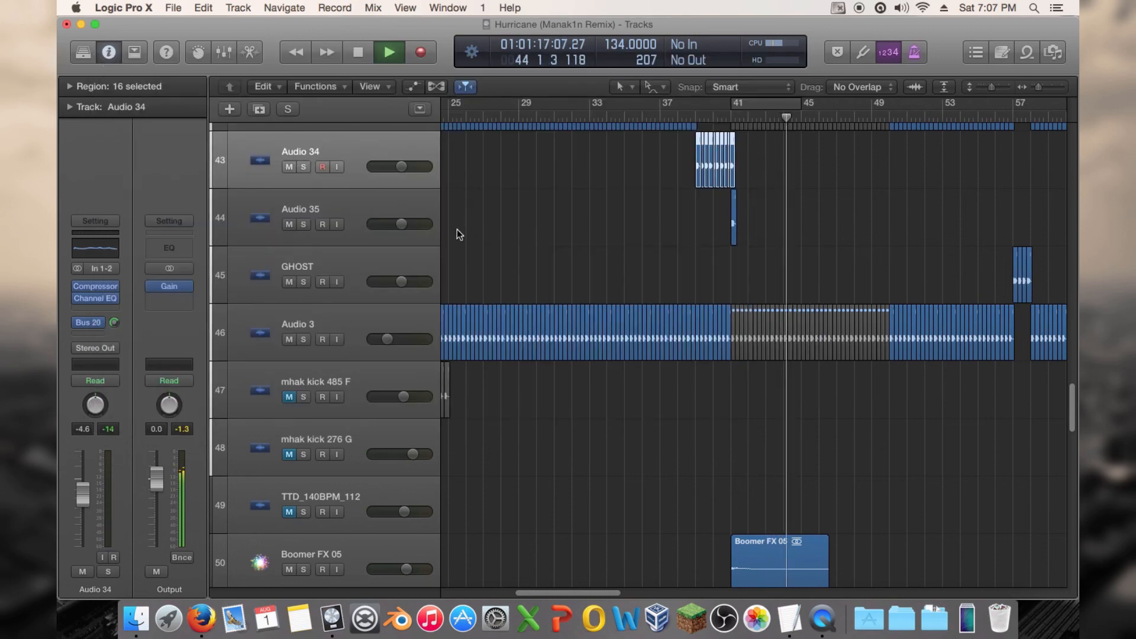
key("space")
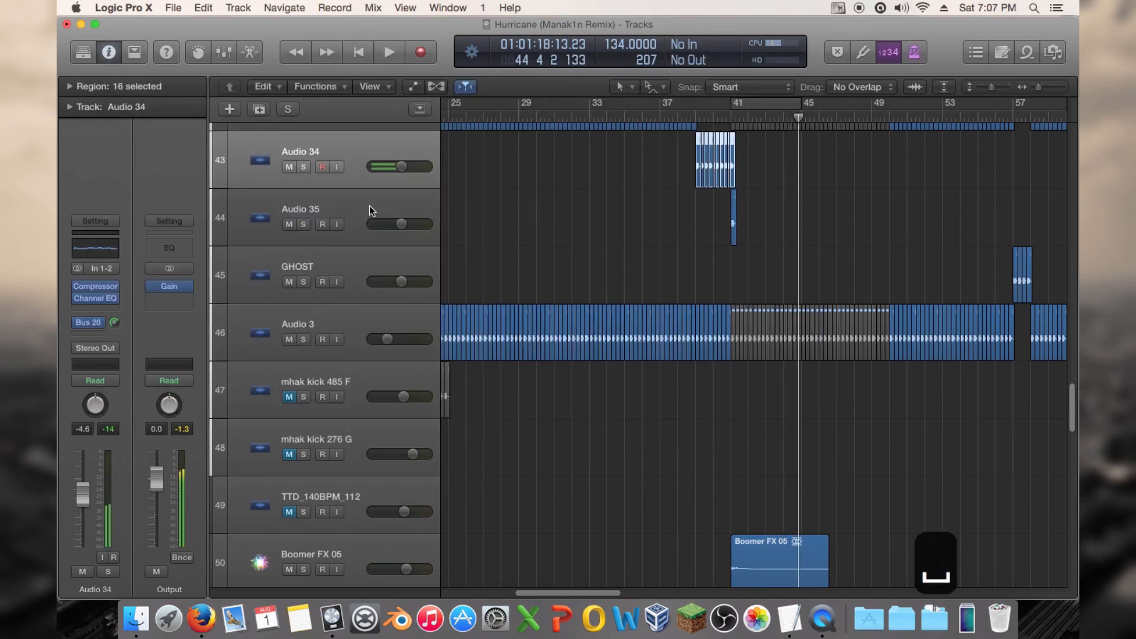
Step: Replay the transition into bar 41 with Audio 35 muted and unmuted to compare the impact of the kick hit
left_click(727, 116)
key("space")
left_click(720, 115)
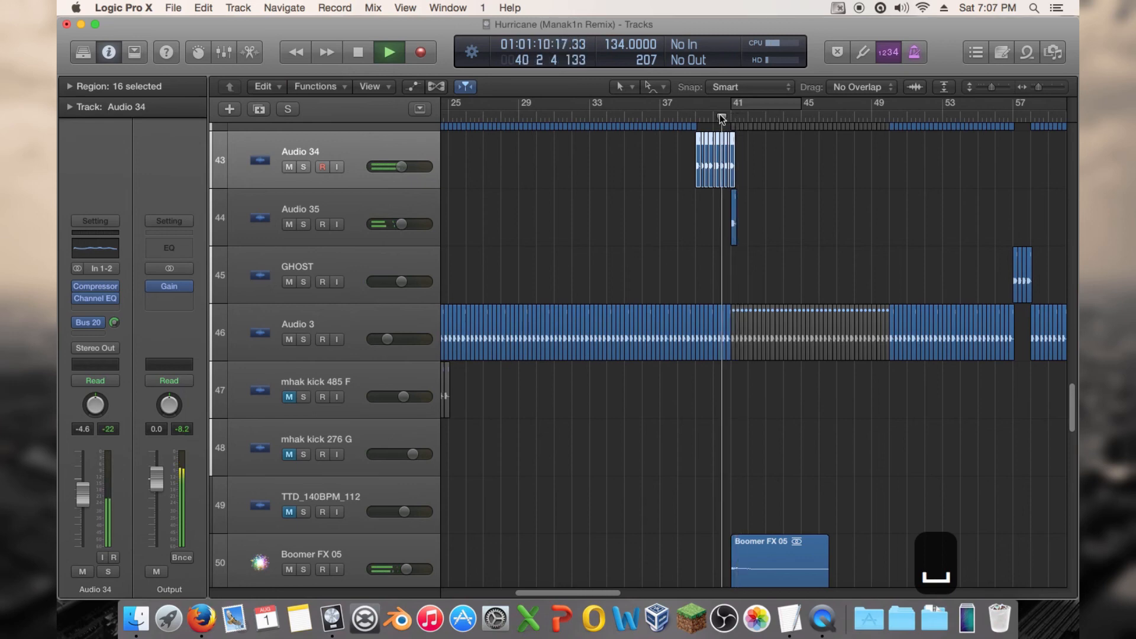
left_click(290, 224)
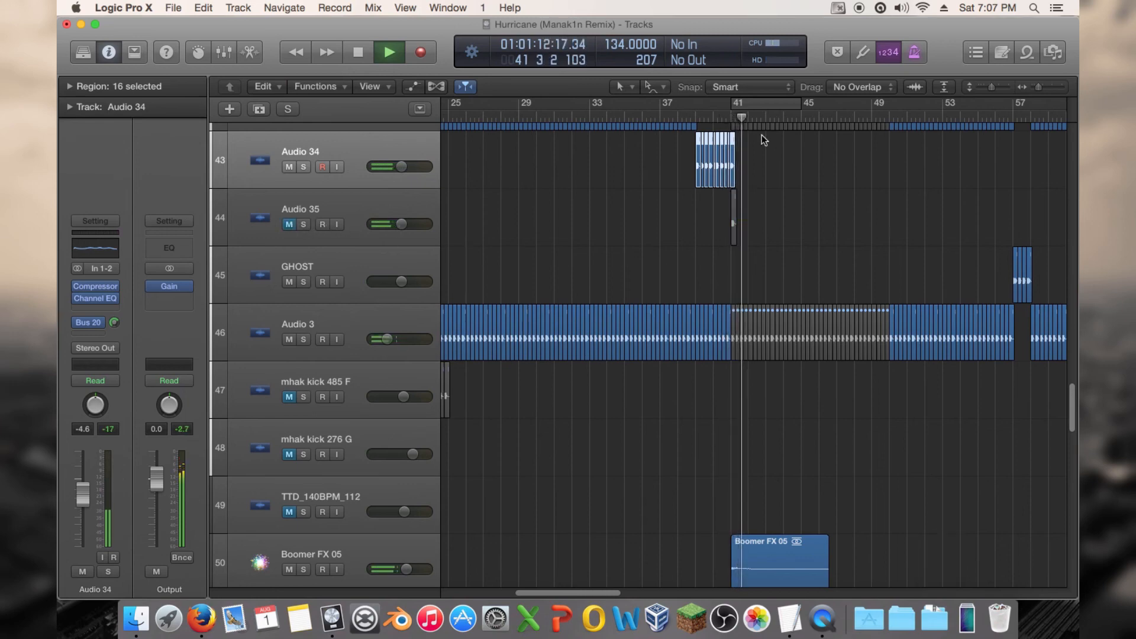
left_click(719, 112)
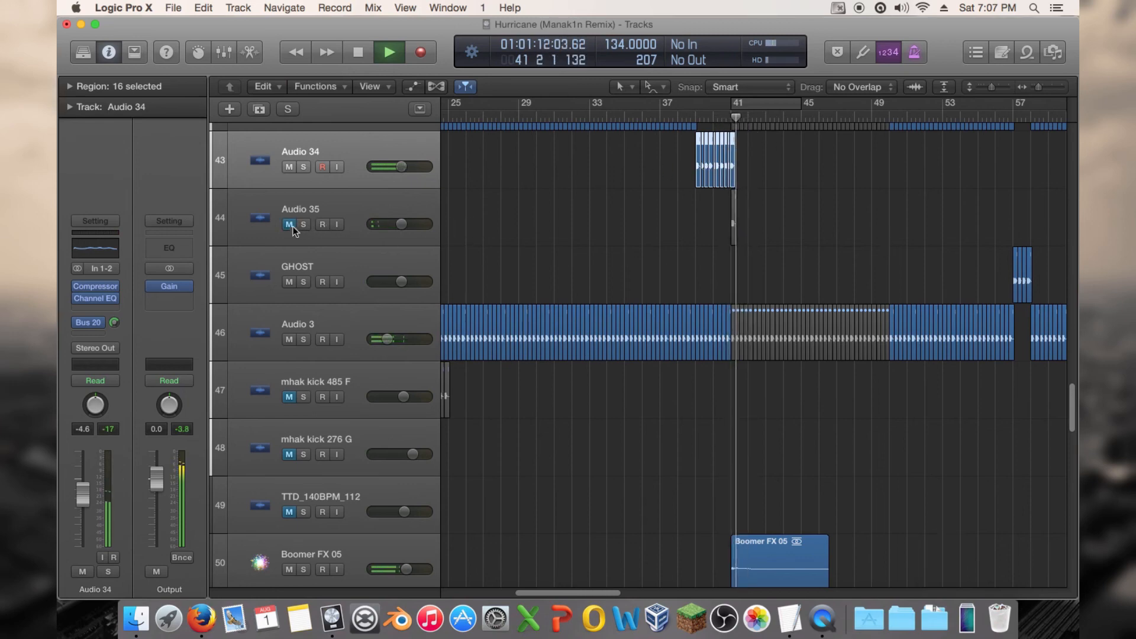
left_click(290, 224)
left_click(723, 111)
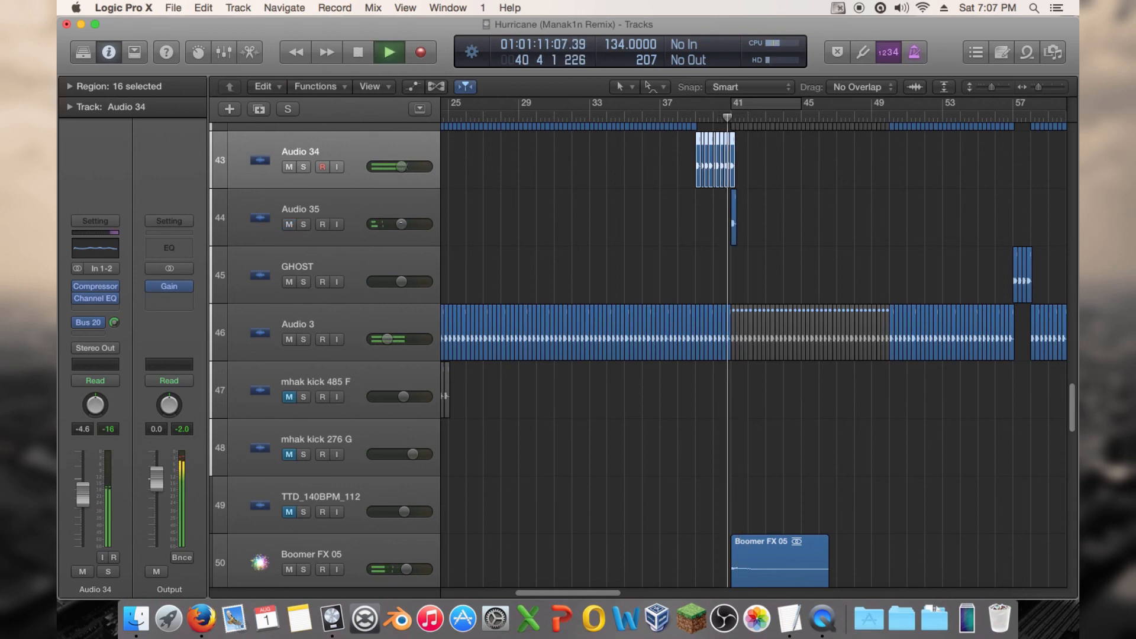
Step: Raise Audio 35's volume to about -0.3 dB while auditioning the kick hit at bar 41
left_click_drag(401, 223, 413, 223)
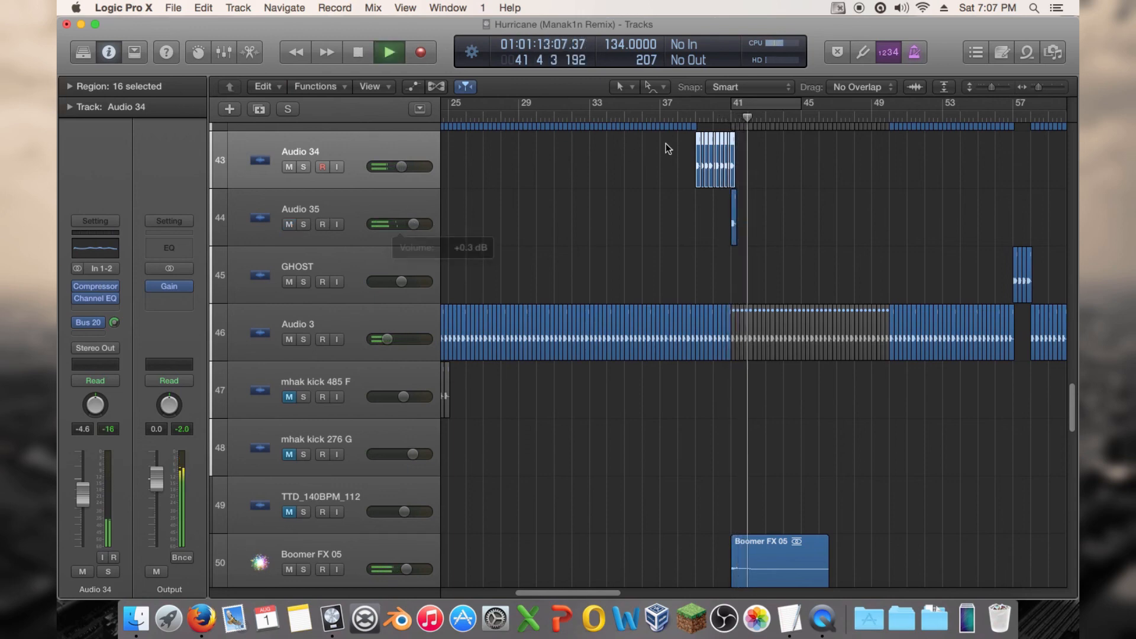
left_click(722, 112)
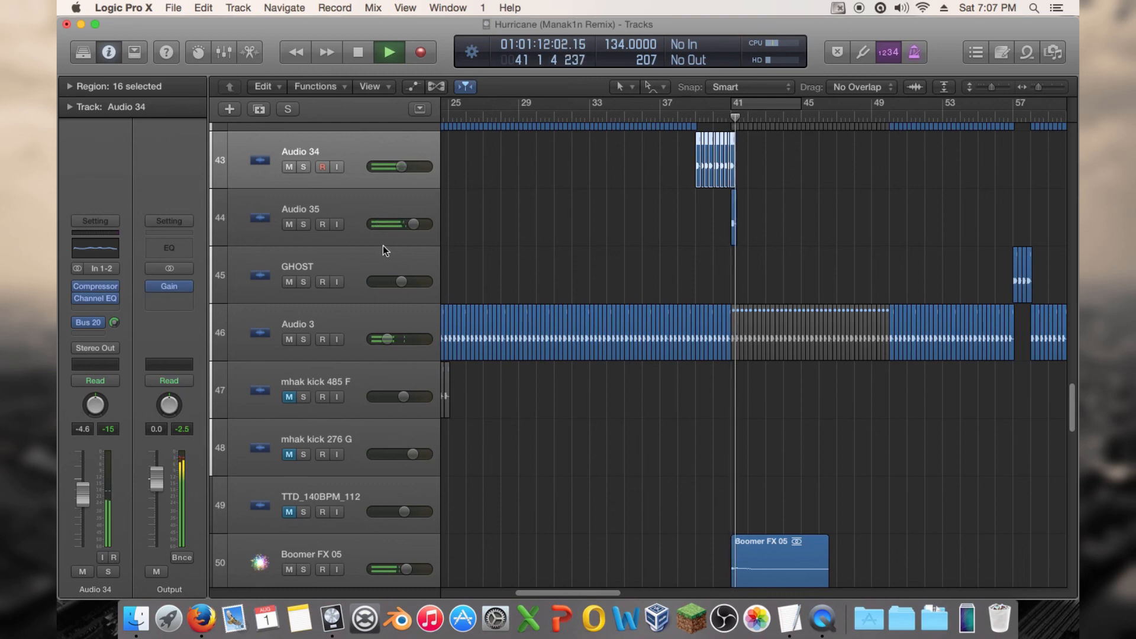
key("space")
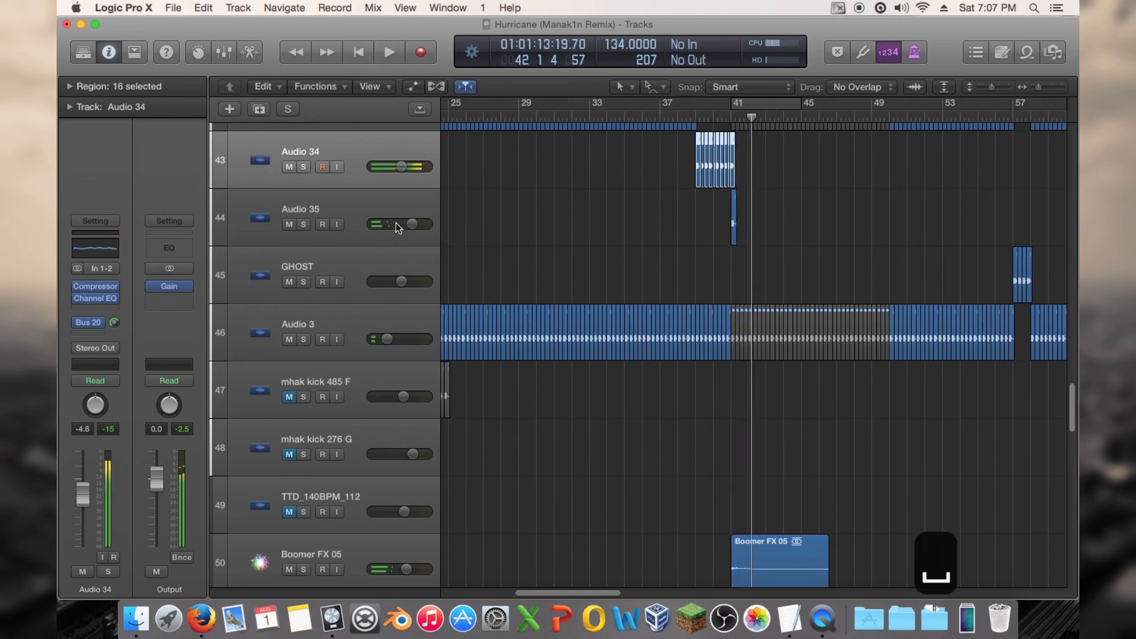
Step: Turn Audio 34's Bus 20 send fully down and place eight evenly spaced kick regions on GHOST across bars 39 and 40
left_click(1043, 87)
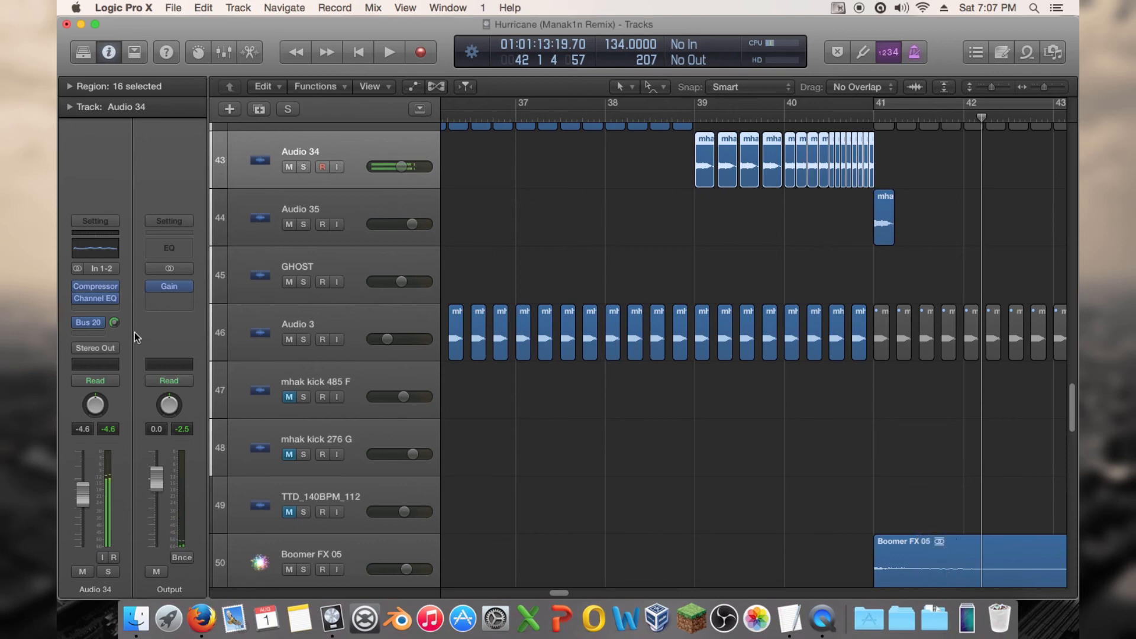
left_click_drag(115, 323, 115, 355)
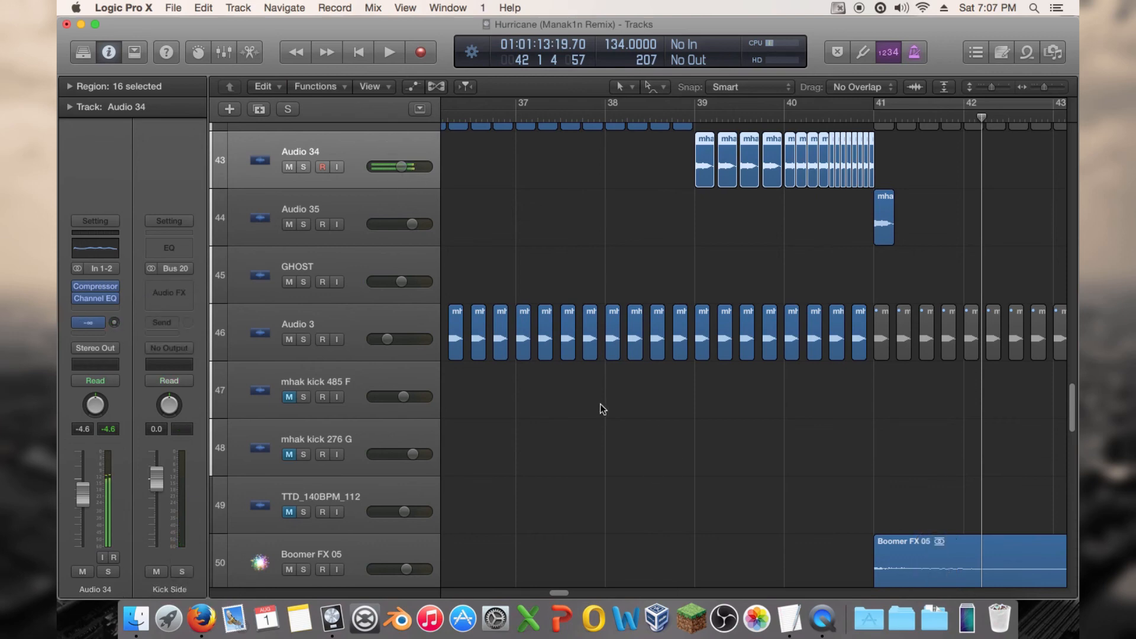
left_click_drag(666, 154, 795, 264)
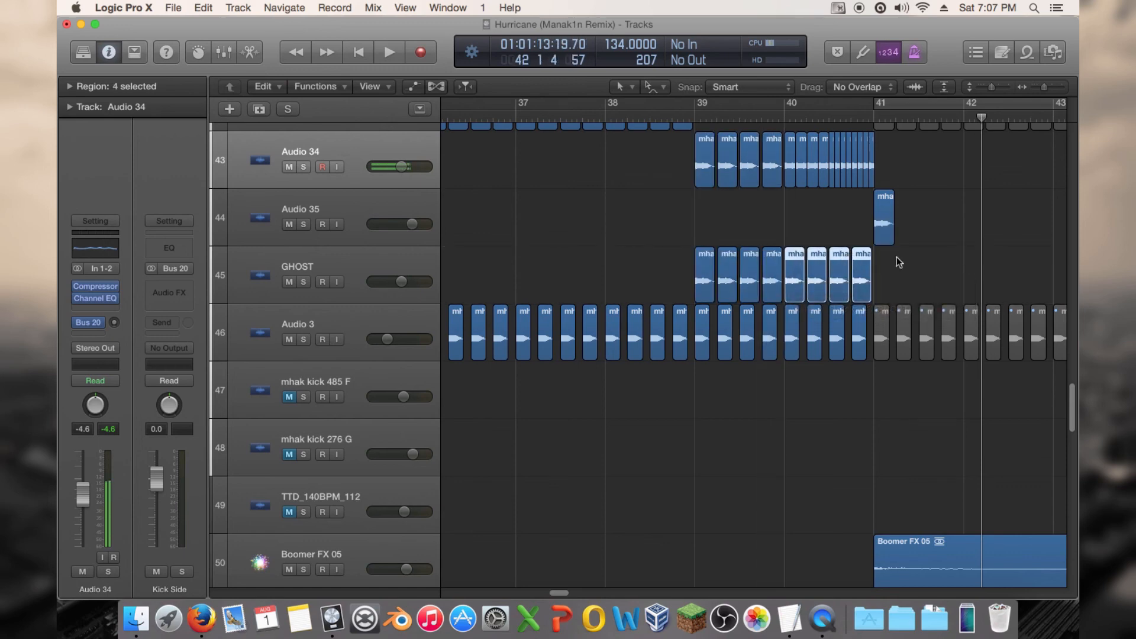
left_click_drag(968, 265, 667, 269)
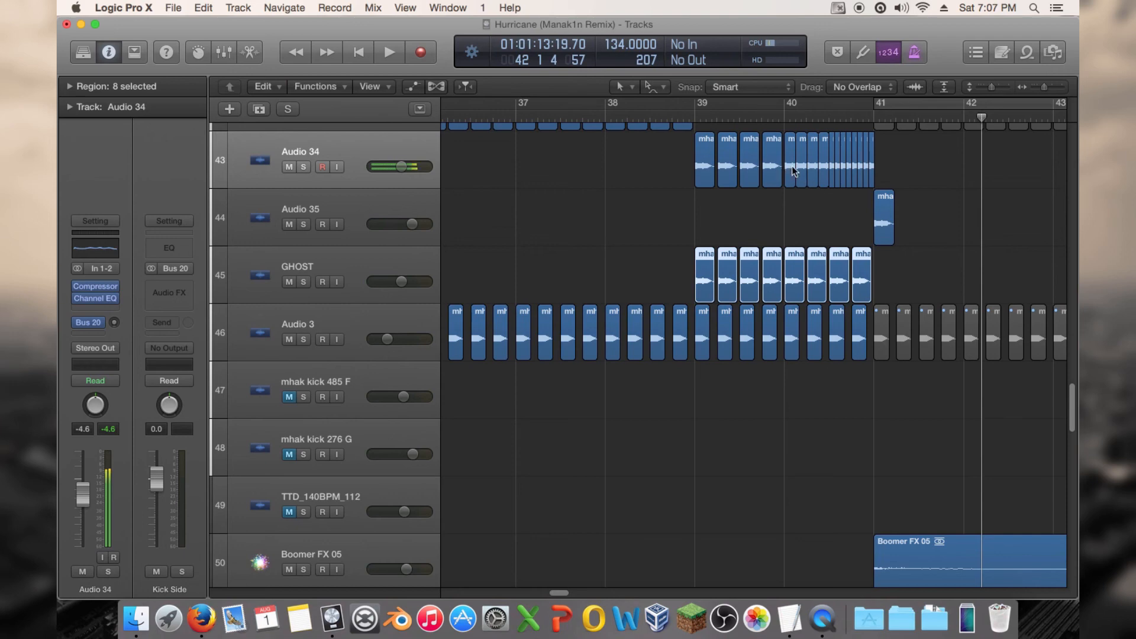
Step: Play from bar 37 while sweeping Audio 34's Channel EQ low cut back to 20 Hz, and close the EQ
left_click(523, 113)
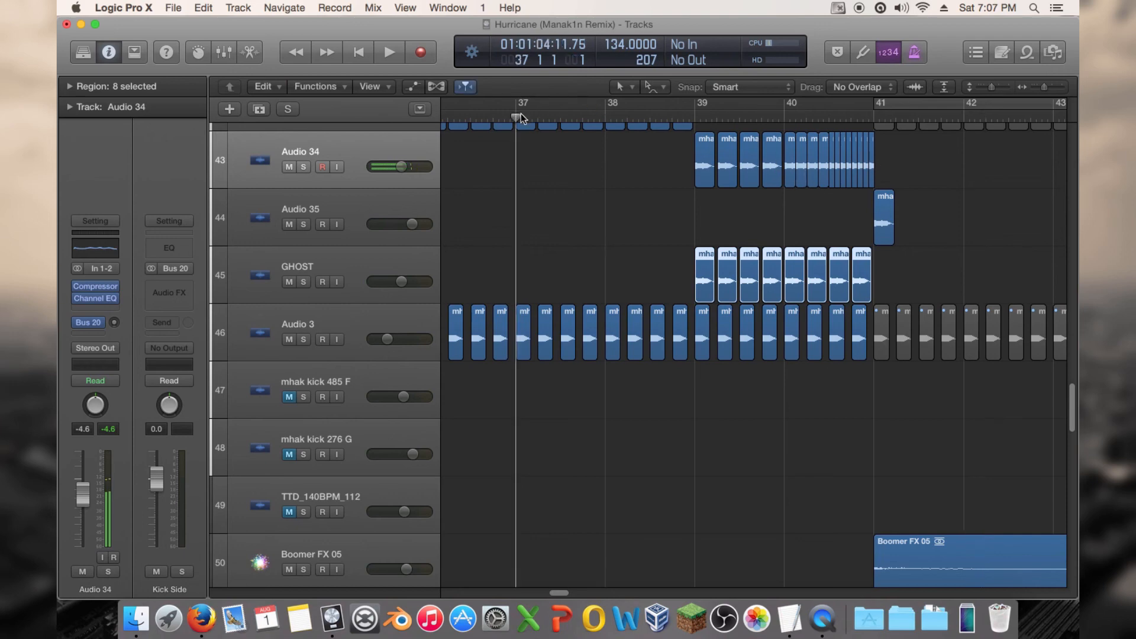
key("space")
left_click(95, 301)
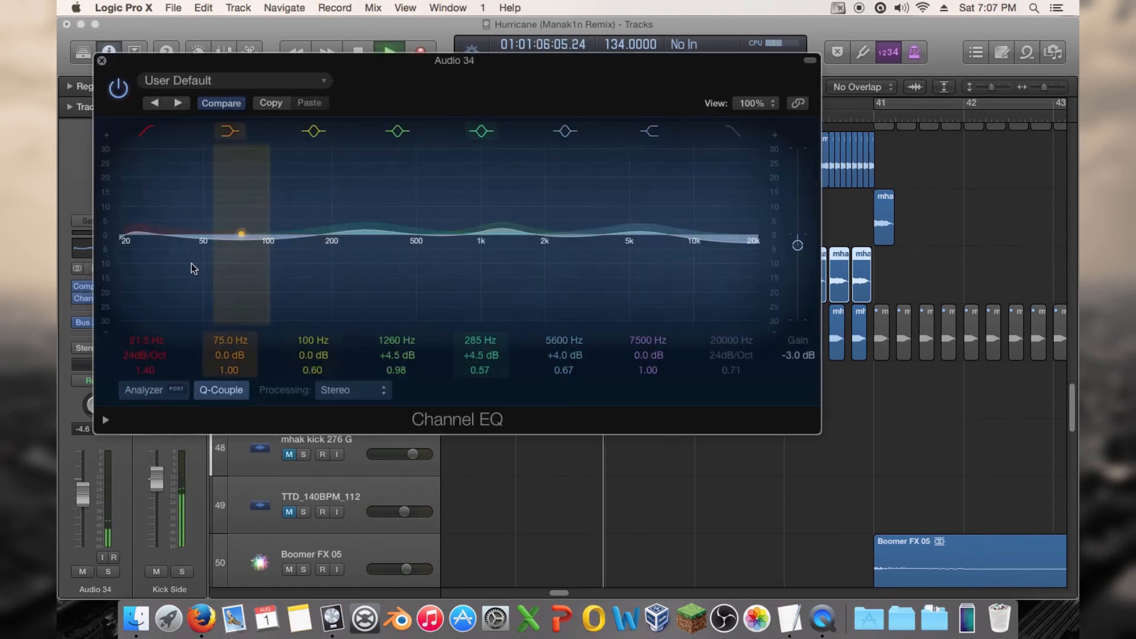
left_click_drag(190, 264, 100, 346)
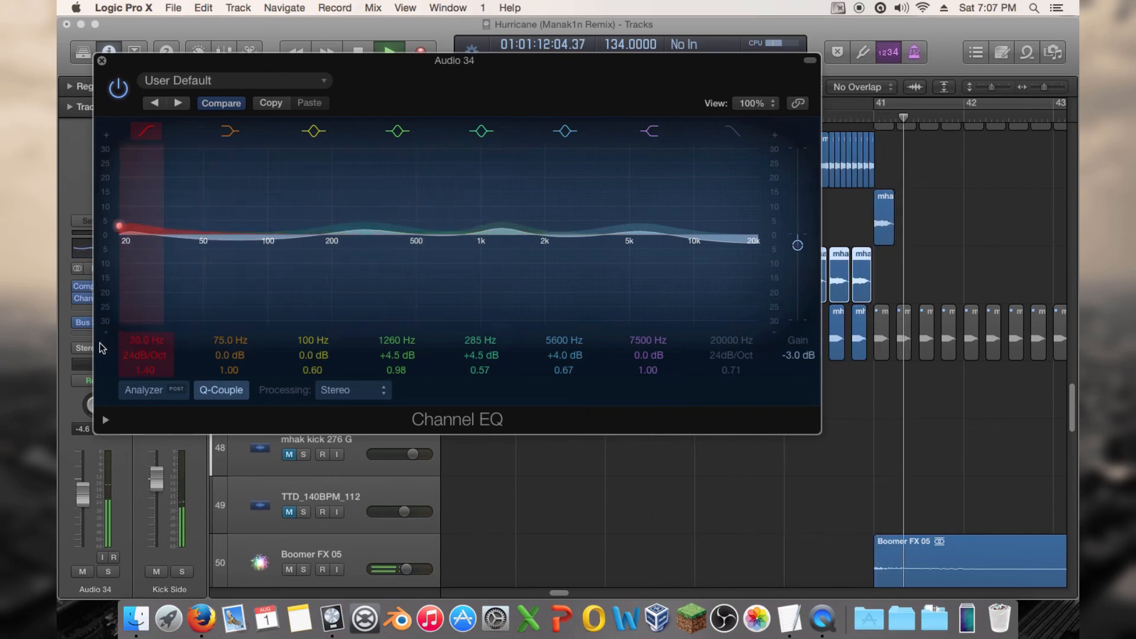
left_click(119, 88)
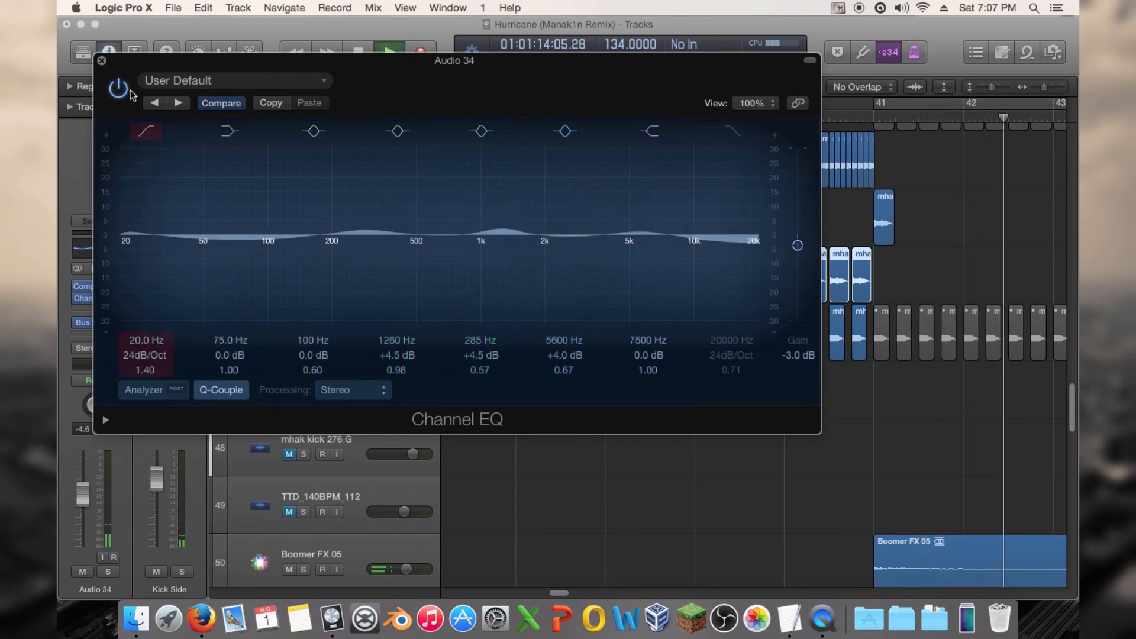
left_click(102, 61)
key("space")
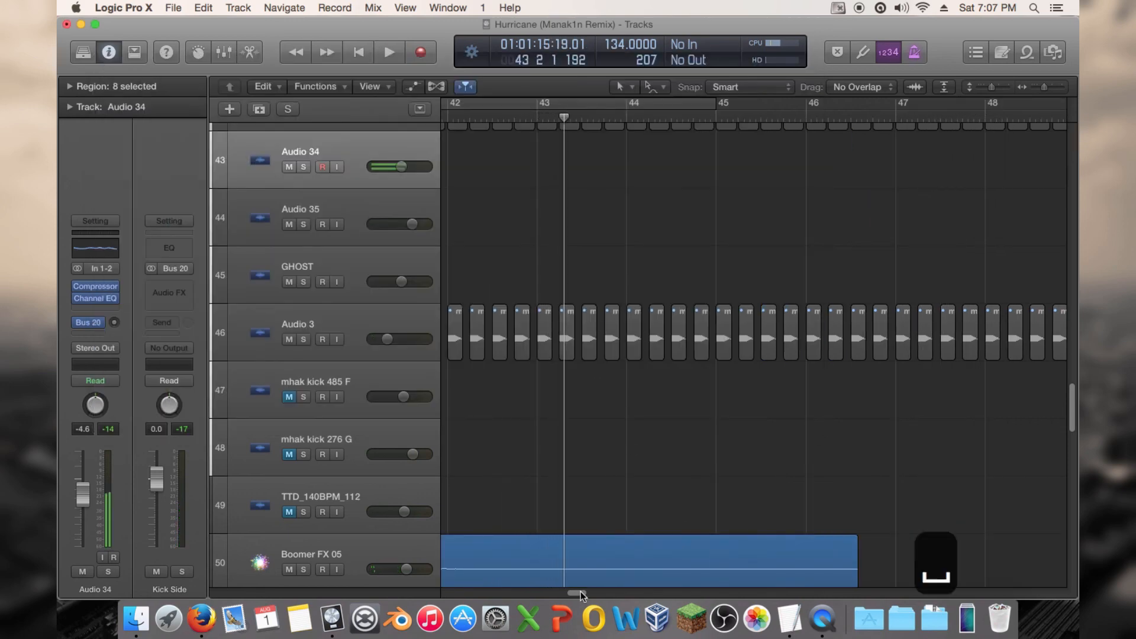
Step: Set the gain of the eight GHOST kick regions in bars 39 and 40 to -18.4 dB
left_click_drag(580, 592, 565, 592)
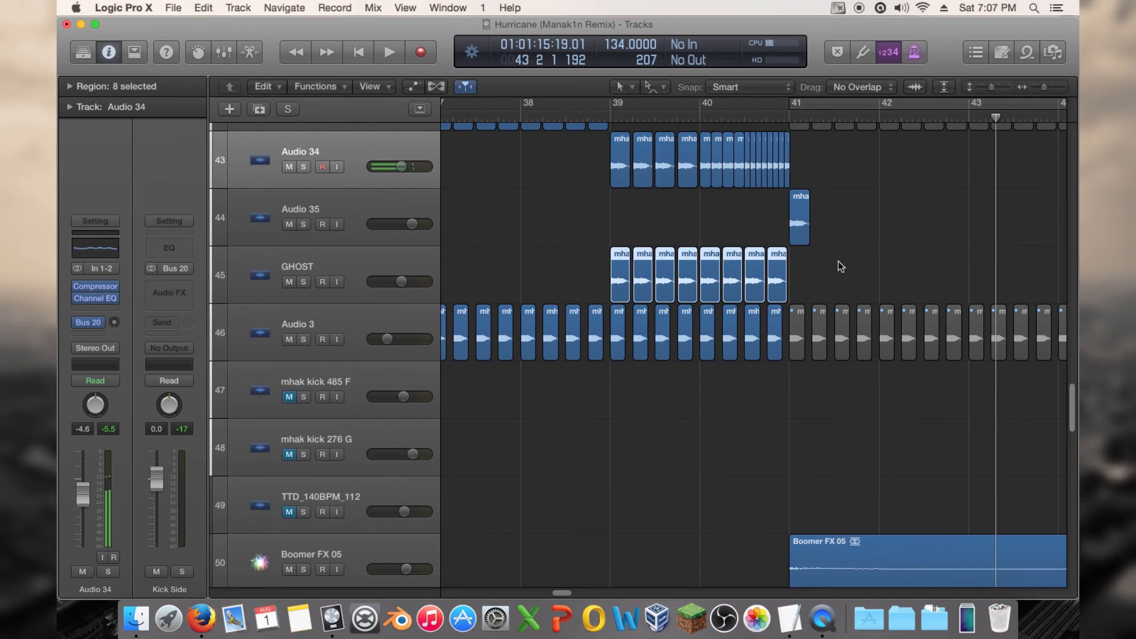
left_click(70, 87)
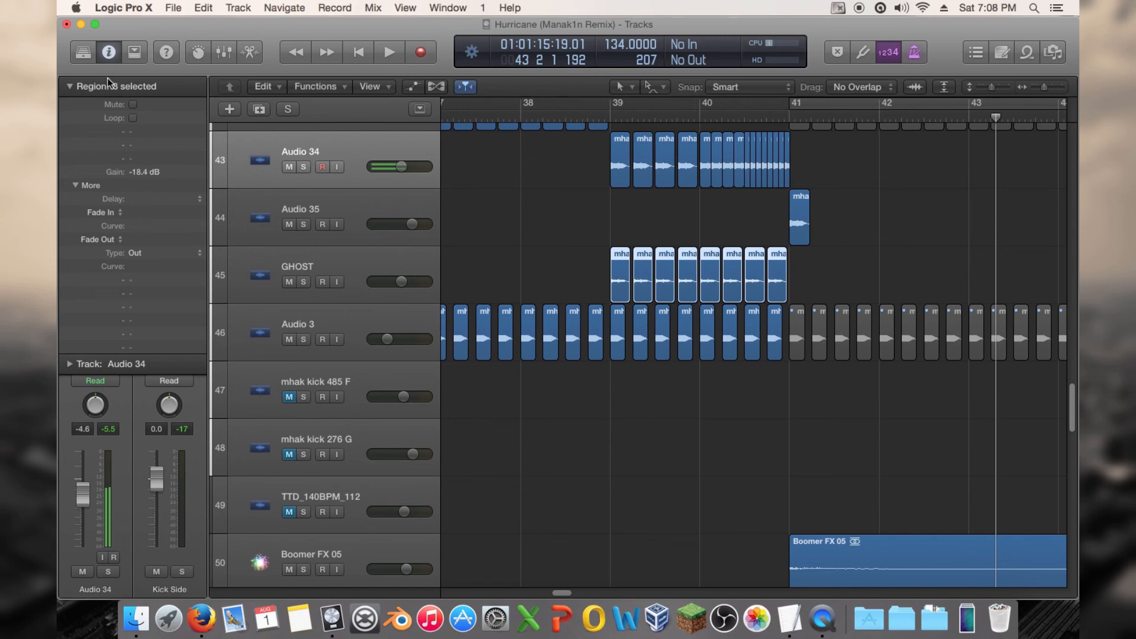
left_click(66, 86)
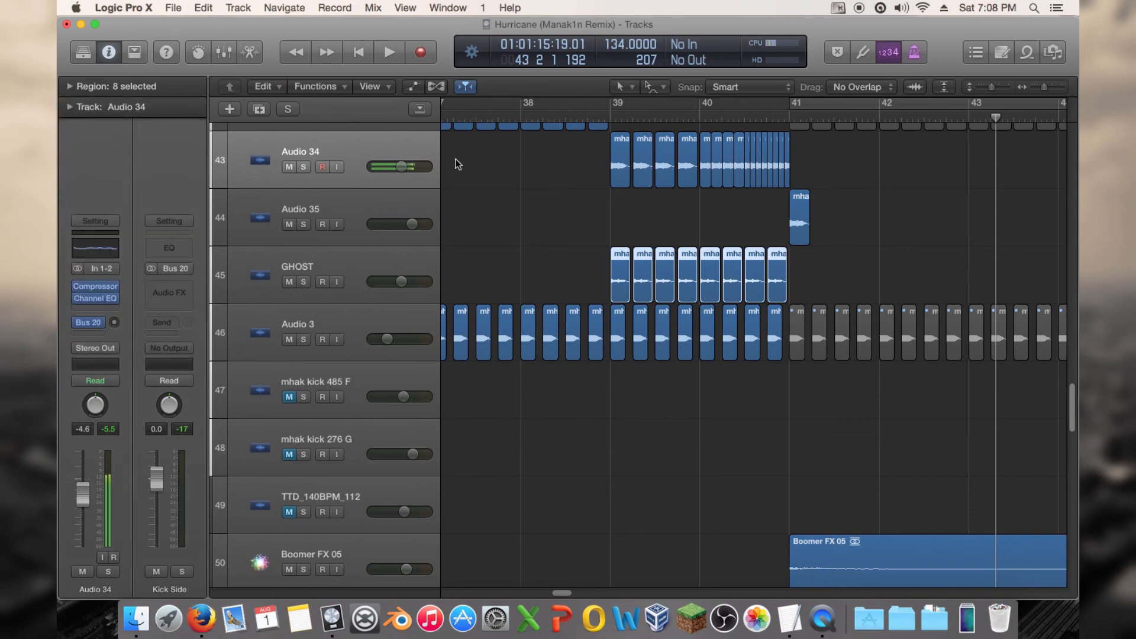
Step: Restore some of Audio 34's Bus 20 send and audition the kick roll while sweeping its Channel EQ low cut
left_click(391, 151)
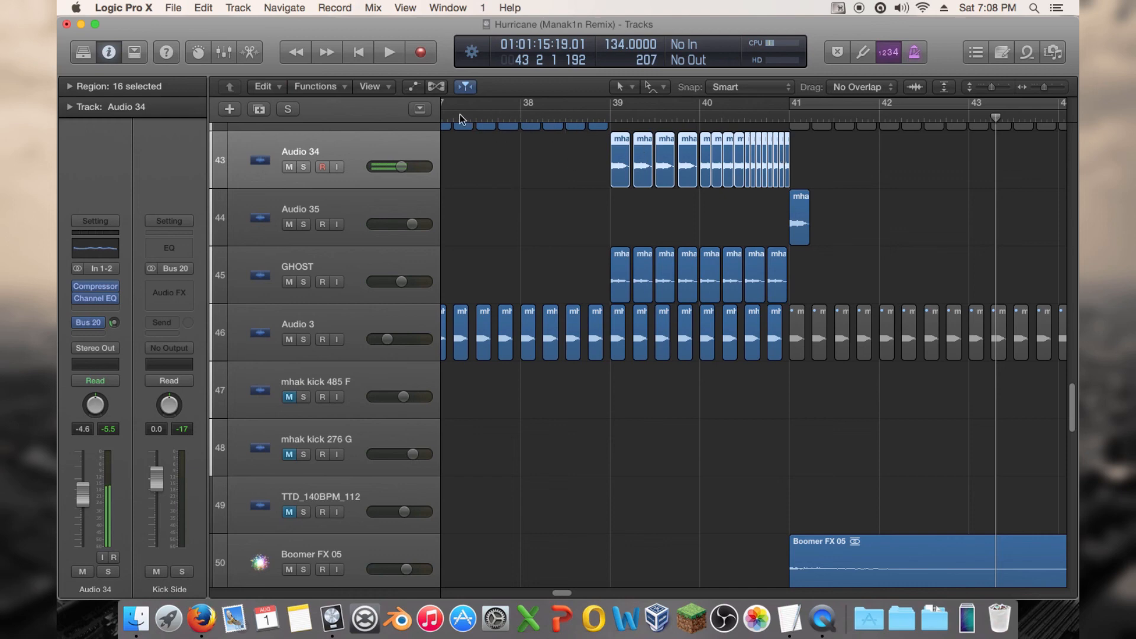
left_click(452, 118)
key("space")
left_click(96, 298)
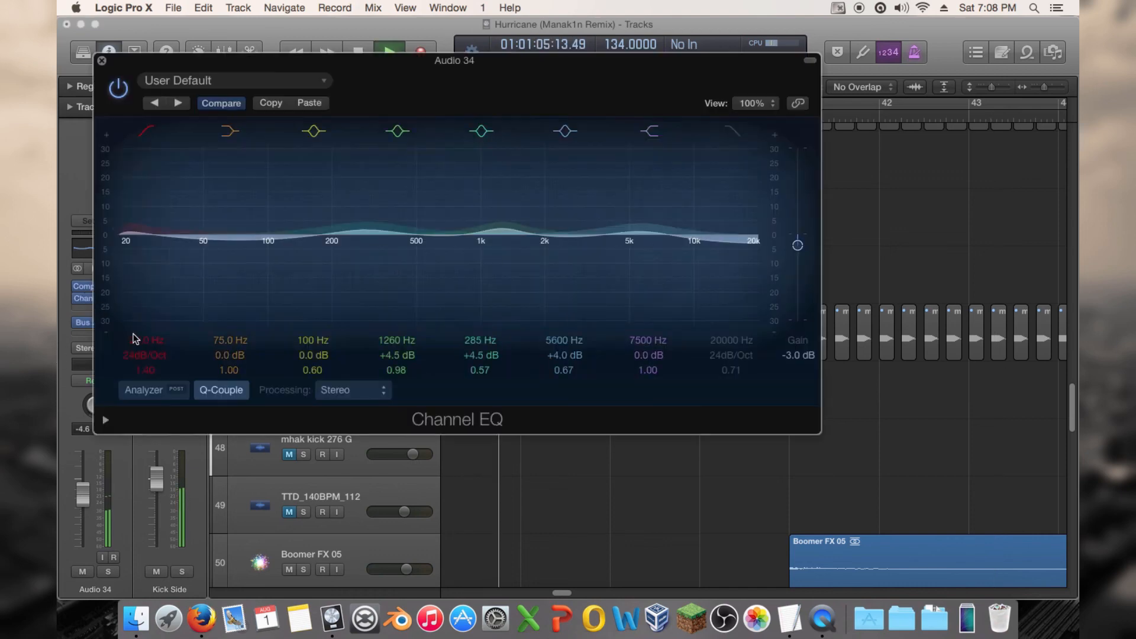
left_click_drag(139, 282, 135, 311)
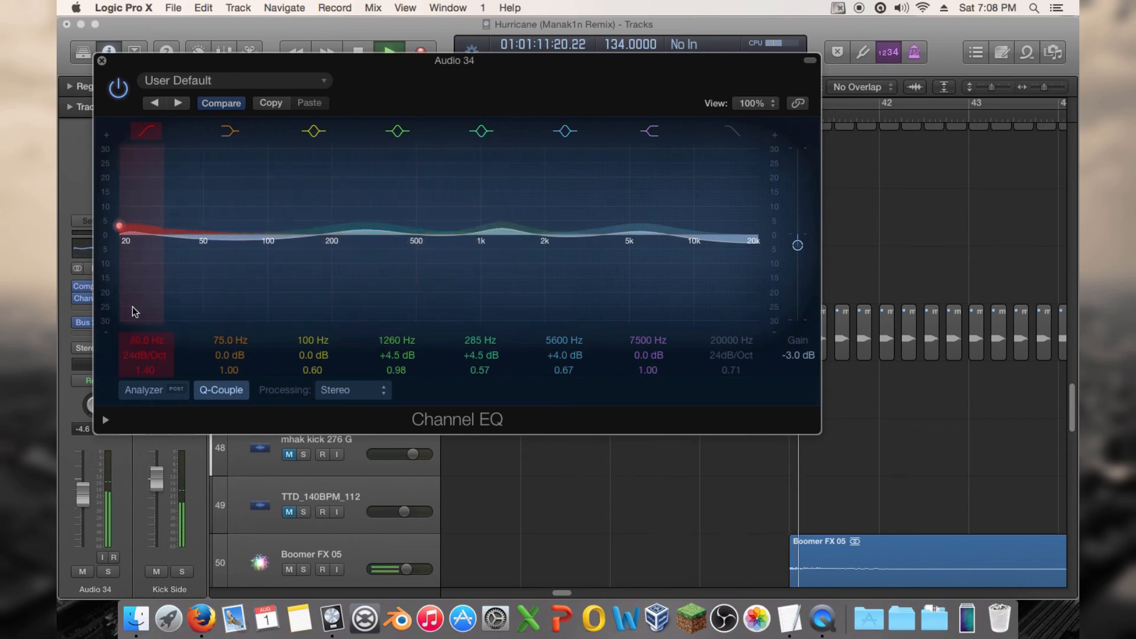
left_click(100, 60)
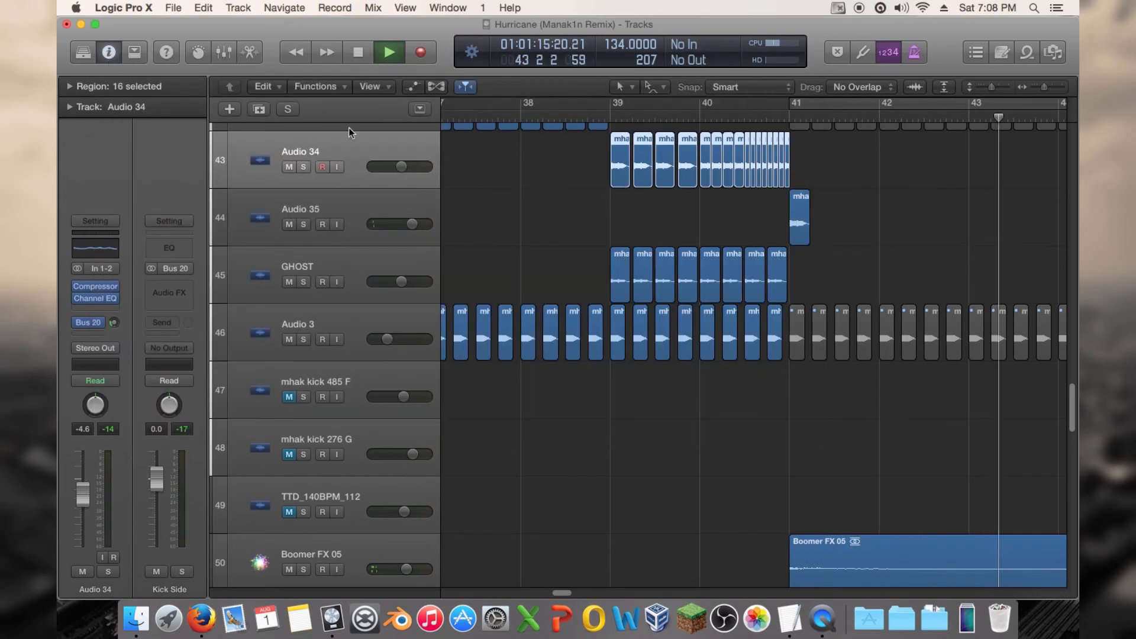
key("space")
Step: Cycle bars 39 to 41, solo Audio 34, and raise its Channel EQ low cut above 600 Hz during playback
left_click_drag(579, 592, 555, 591)
left_click_drag(1051, 87, 1037, 87)
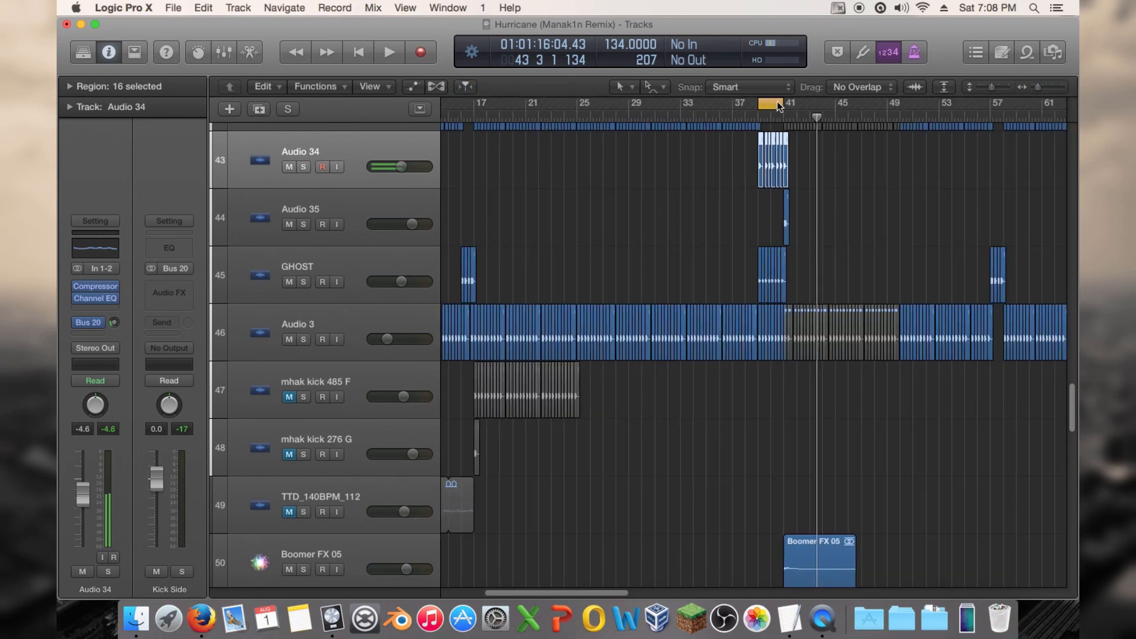
left_click(304, 167)
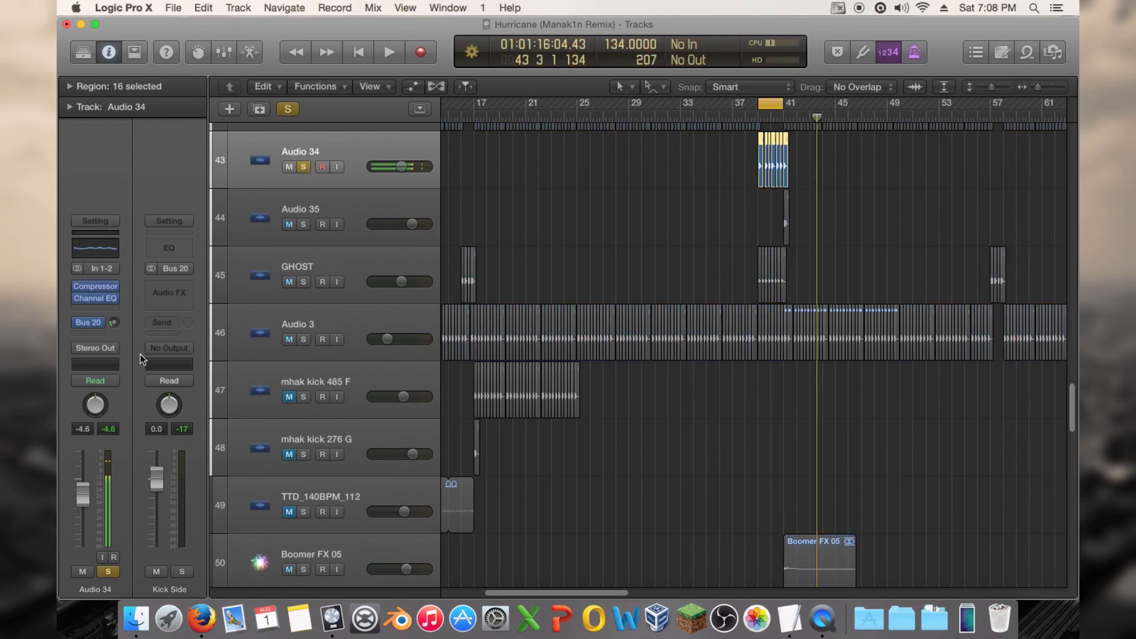
left_click(93, 306)
mouse_move(219, 296)
left_mouse_down()
mouse_move(119, 224)
mouse_move(348, 284)
mouse_move(524, 279)
mouse_move(463, 273)
left_mouse_up()
key("space")
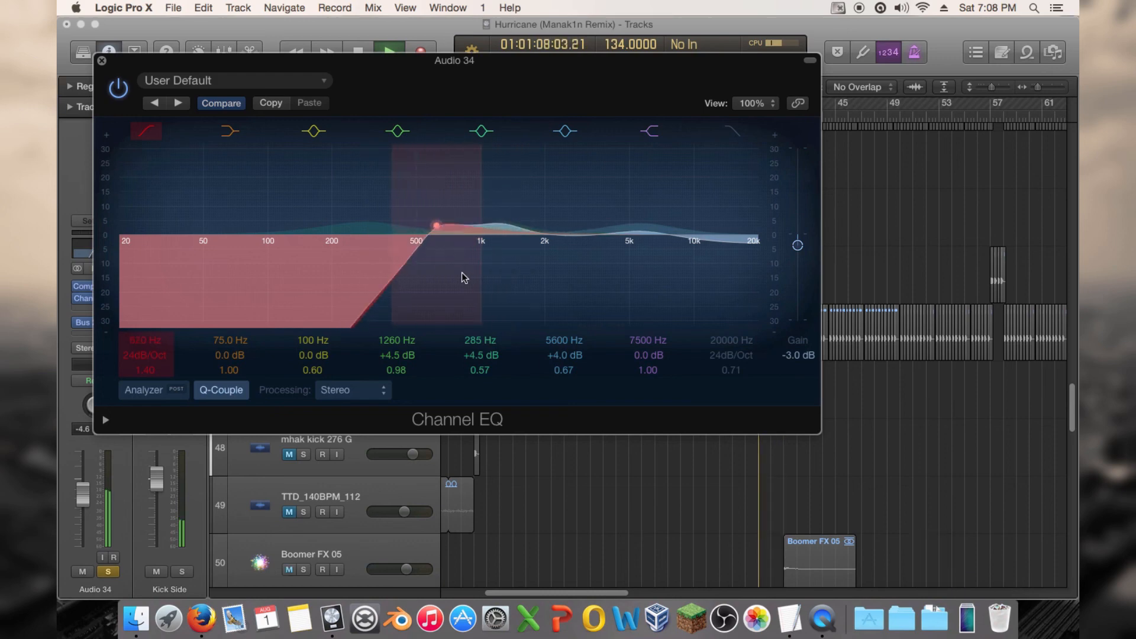
left_click(101, 60)
key("space")
Step: Show Audio 34's Channel EQ Low Cut Frequency automation and ramp it from 620 Hz at bar 39 to 20 Hz just before bar 41
left_click_drag(1039, 86, 1050, 86)
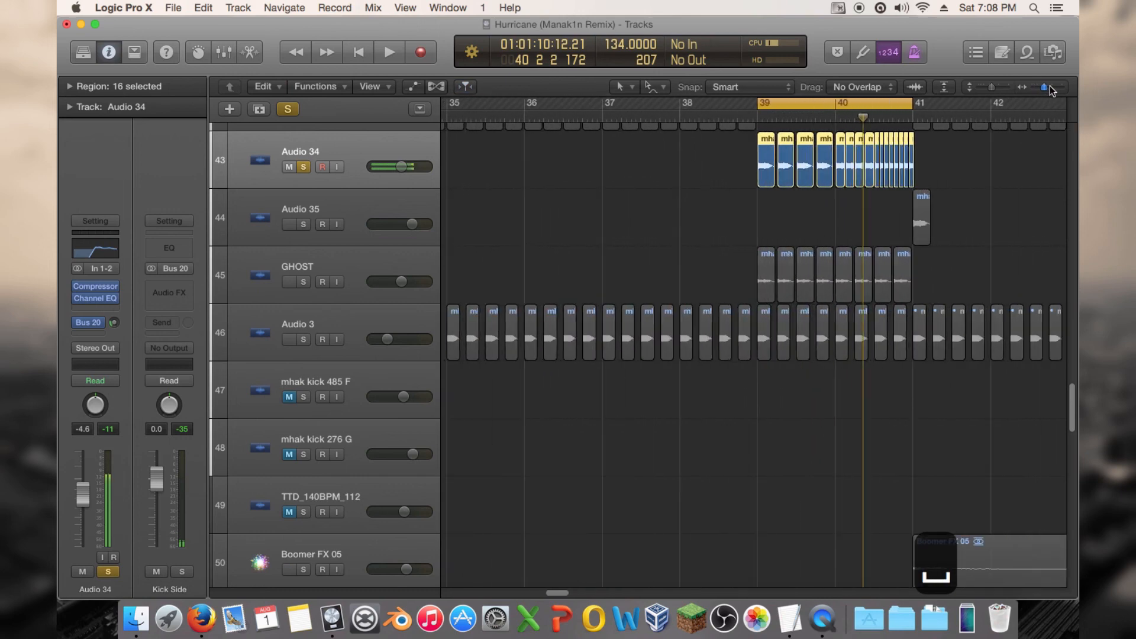
key("a")
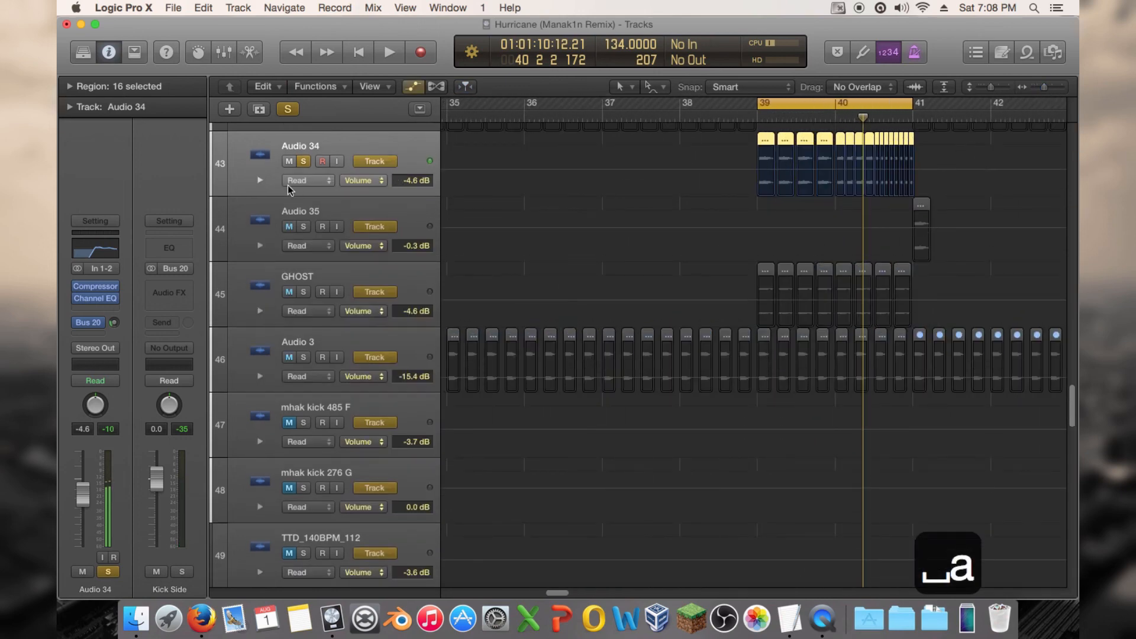
left_click(260, 180)
left_click(339, 219)
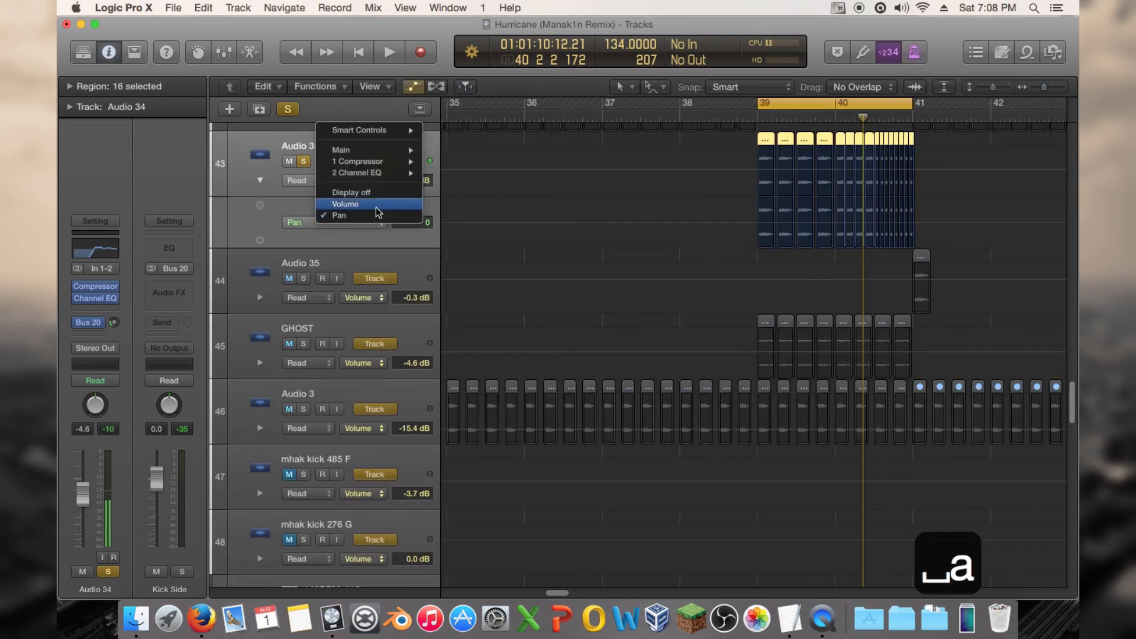
mouse_move(381, 174)
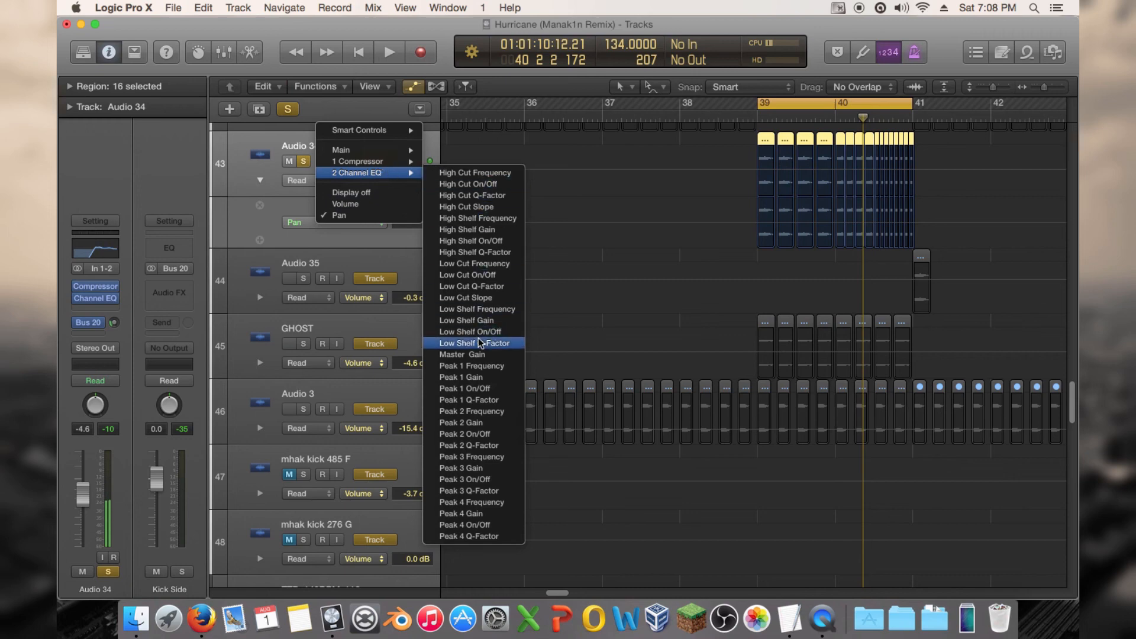
left_click(504, 264)
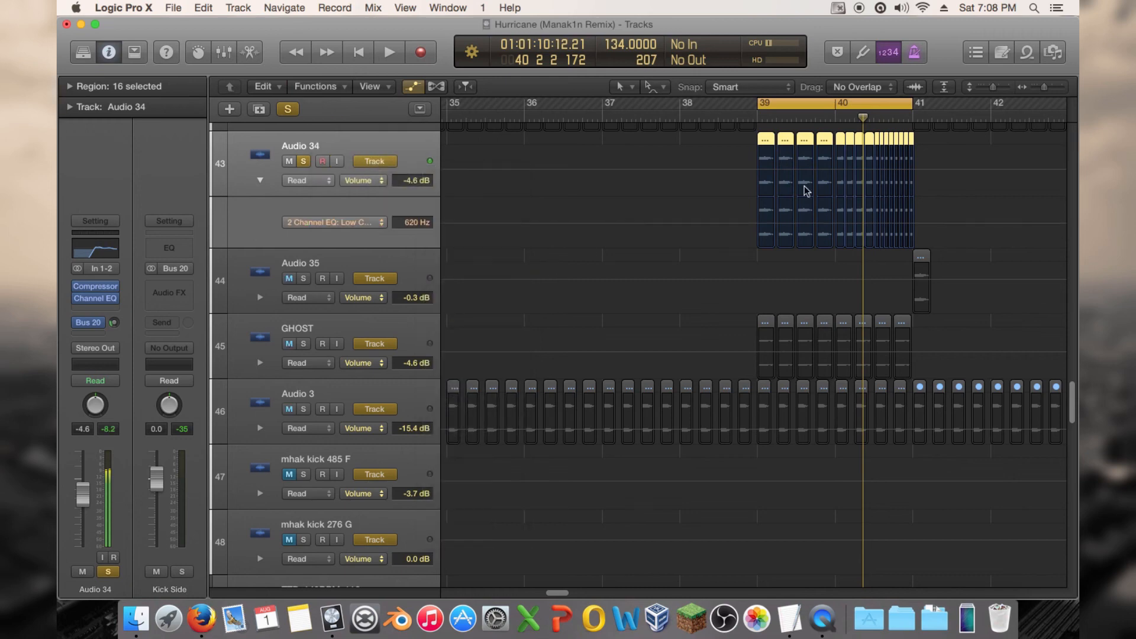
left_click(758, 224)
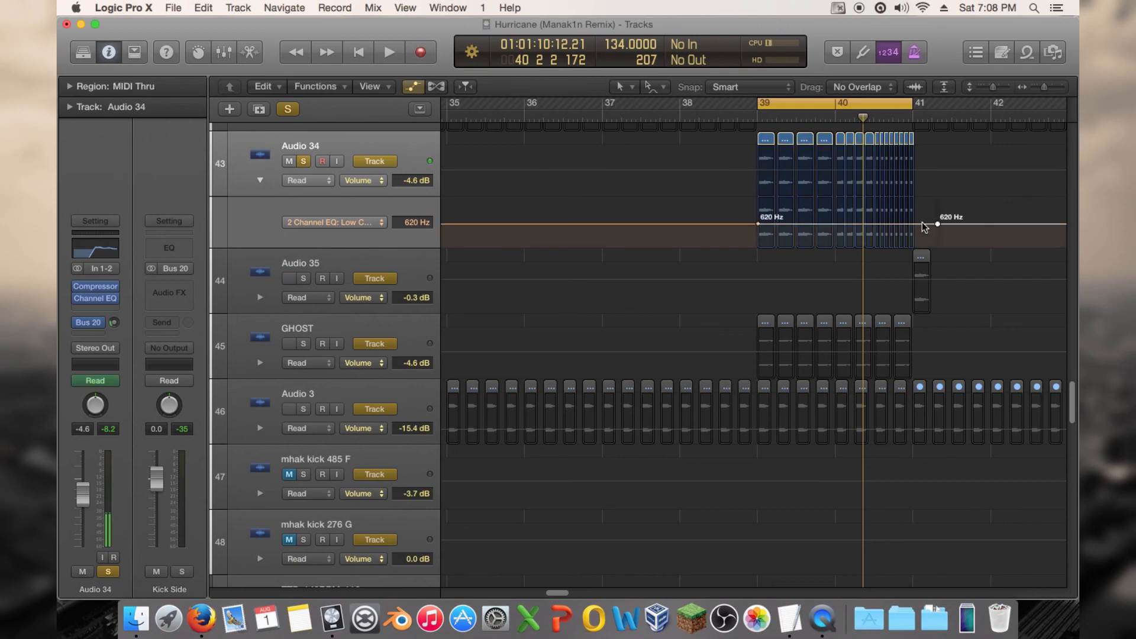
left_click_drag(913, 225, 908, 246)
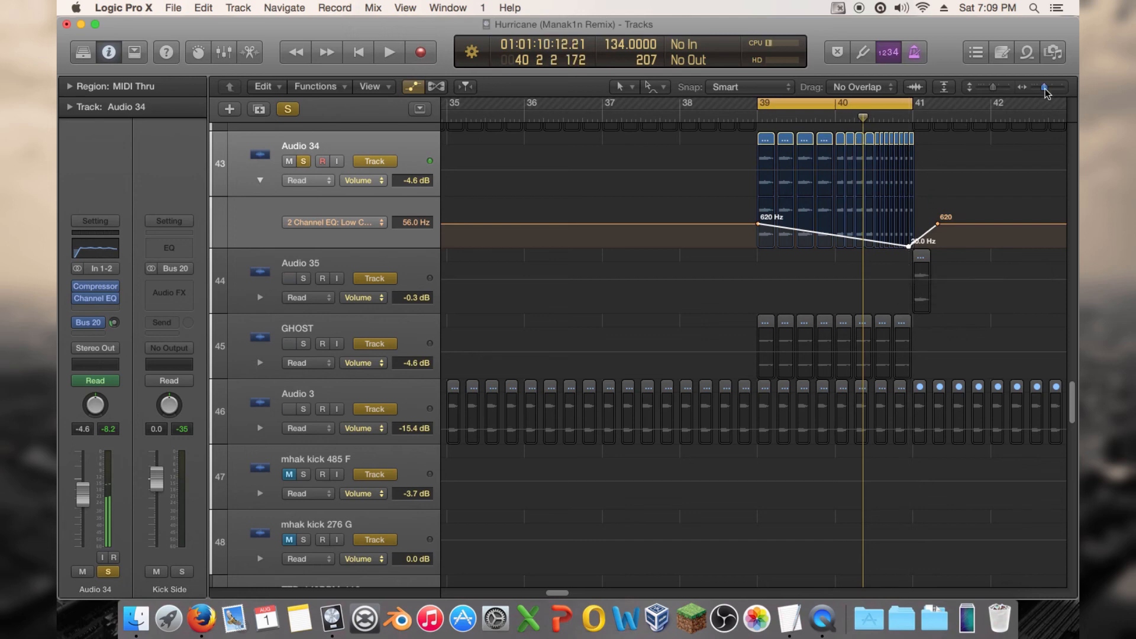
Step: Turn off cycling and play the kick roll from beat 4 of bar 37 with Audio 34 unsoloed
left_click_drag(1044, 89, 1047, 90)
left_click(937, 98)
left_click(528, 117)
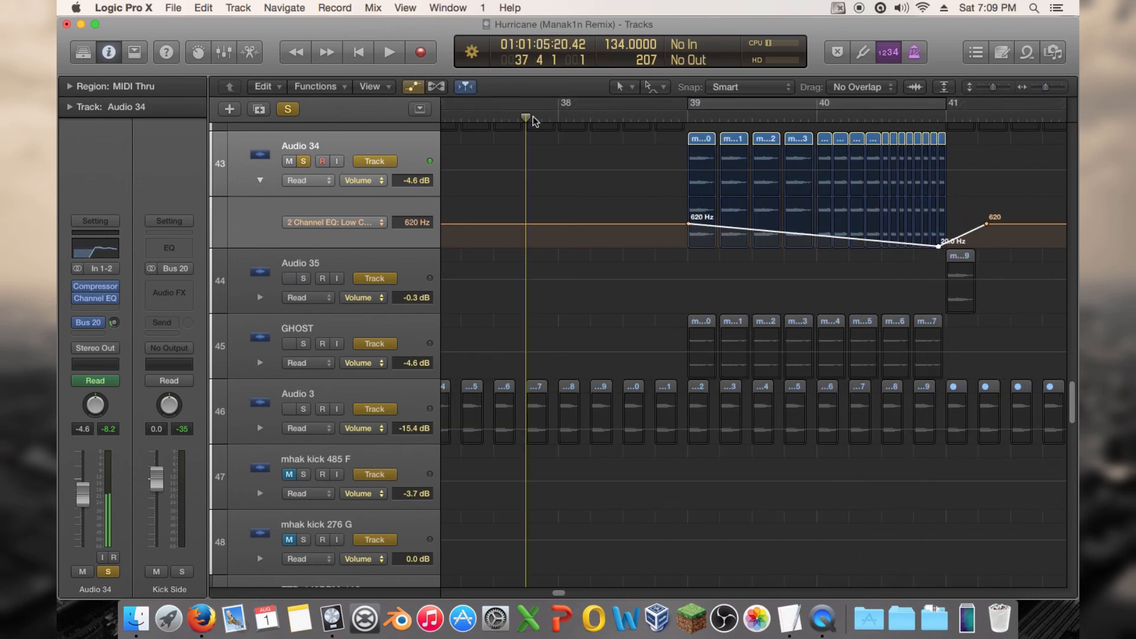
key("space")
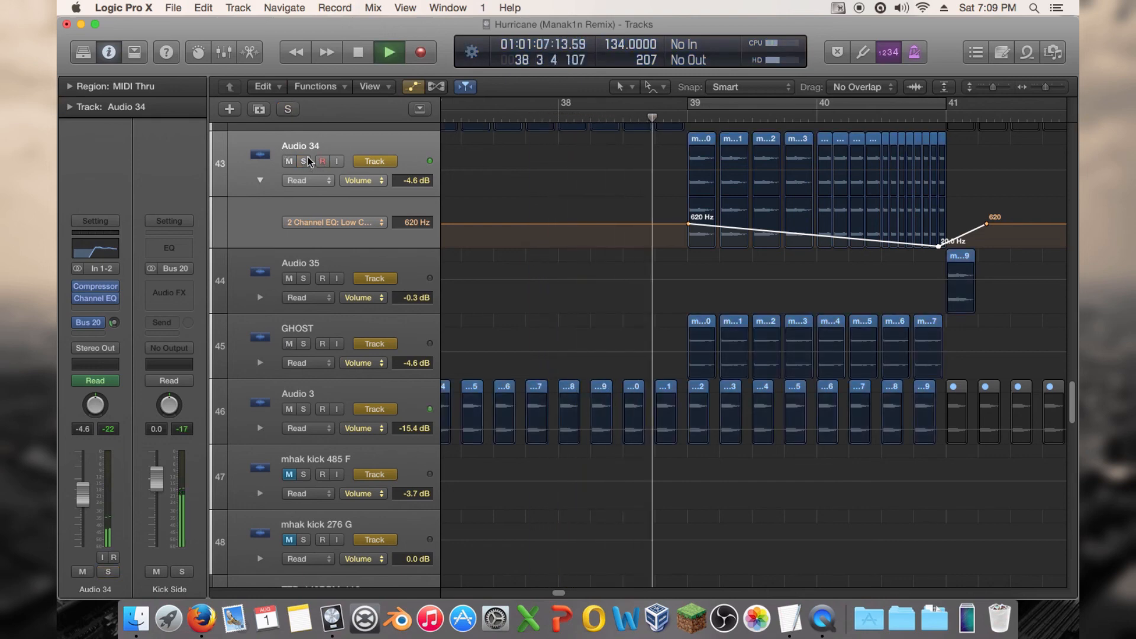
left_click(307, 158)
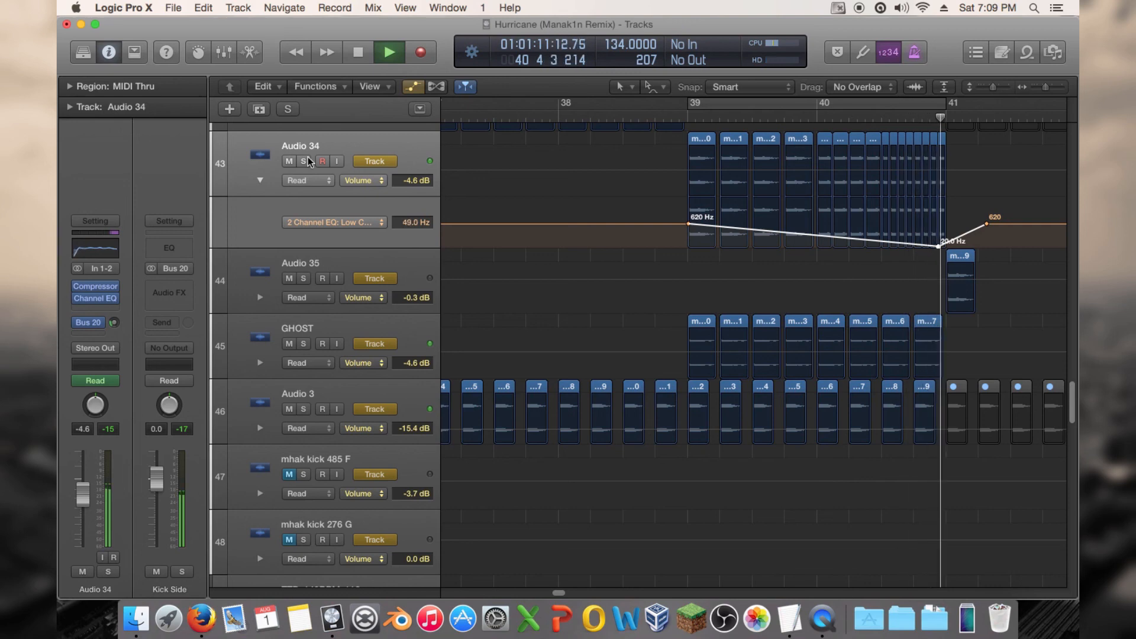
key("space")
Step: Bend Audio 34's low-cut ramp over bars 39 and 40 into an S-shaped curve and audition it
left_click(832, 236)
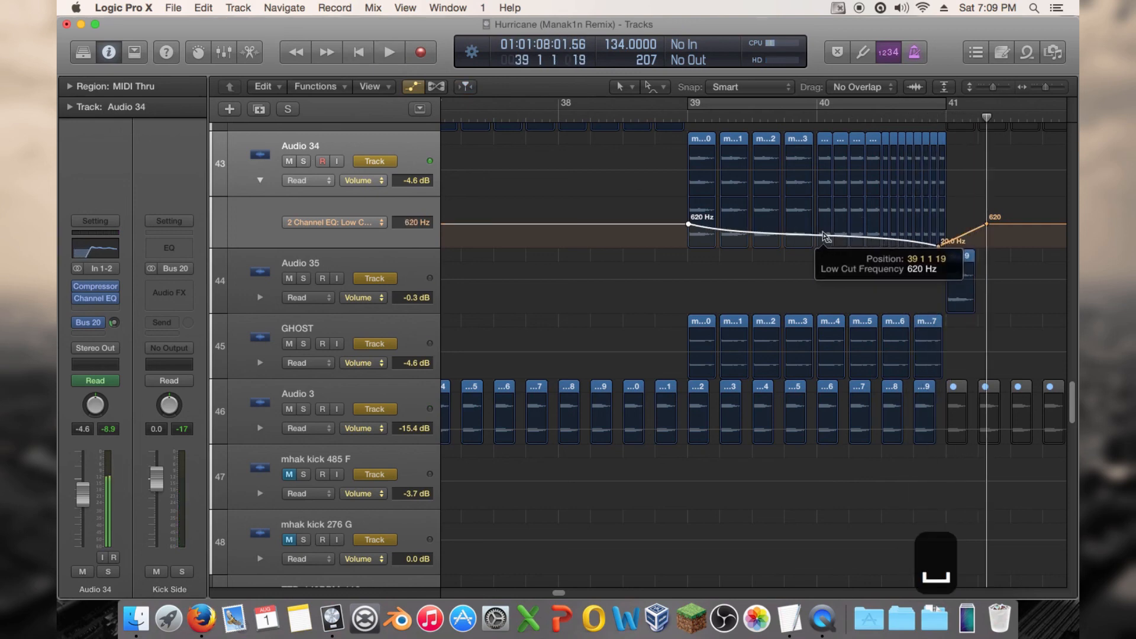
key("space")
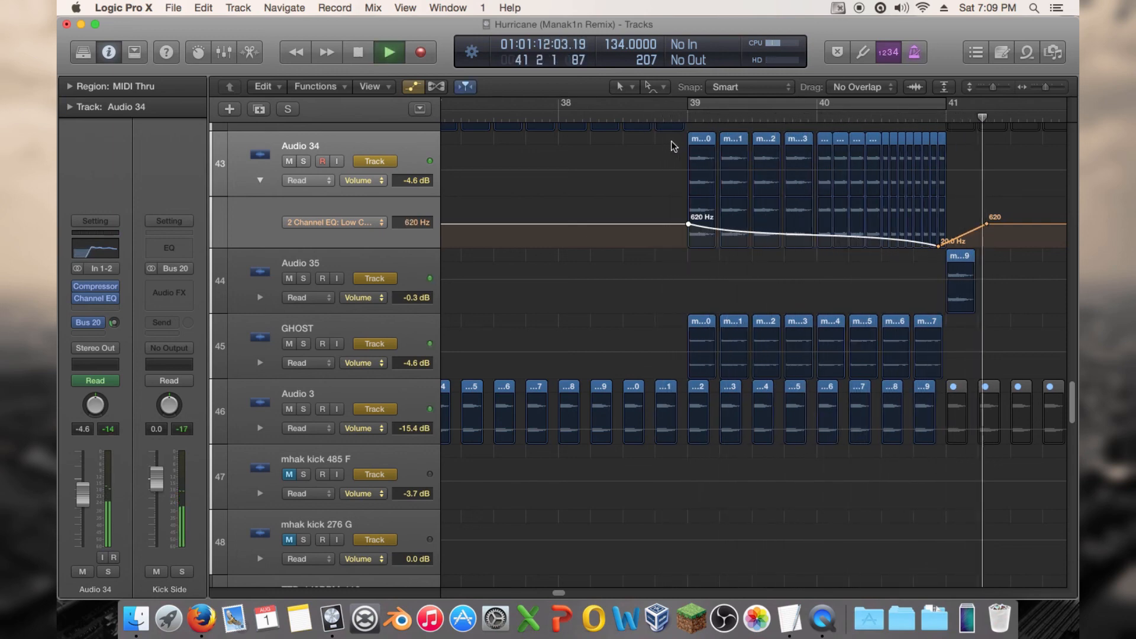
key("space")
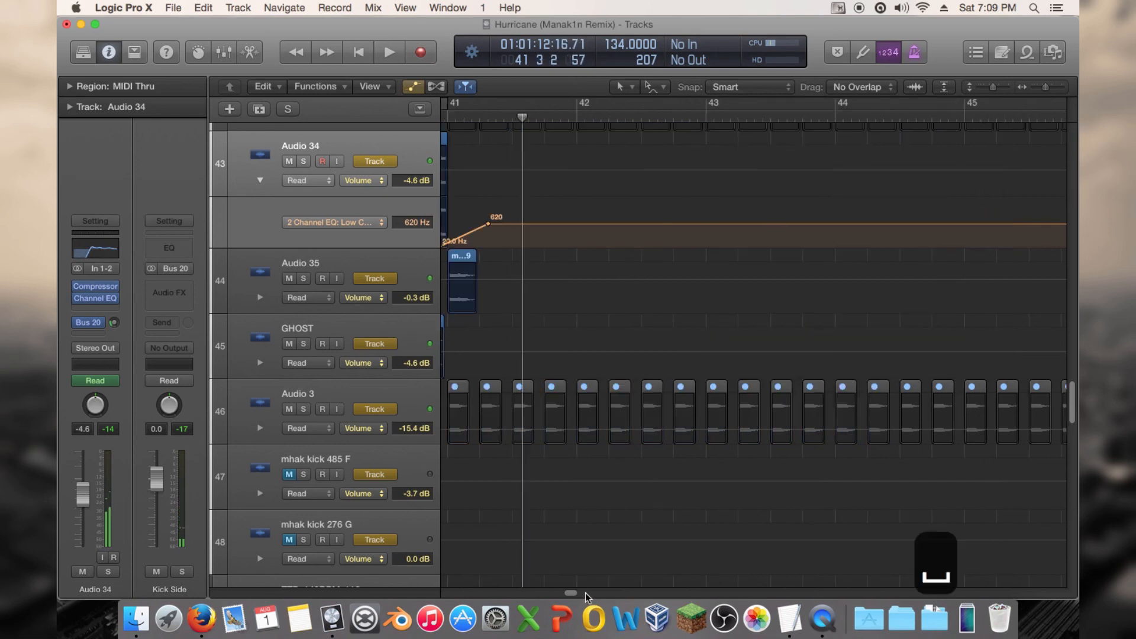
Step: Reshape the low-cut ramp over bars 39 and 40 into an upward-bowed curve that falls faster towards bar 41
scroll(586, 596, "left", 5)
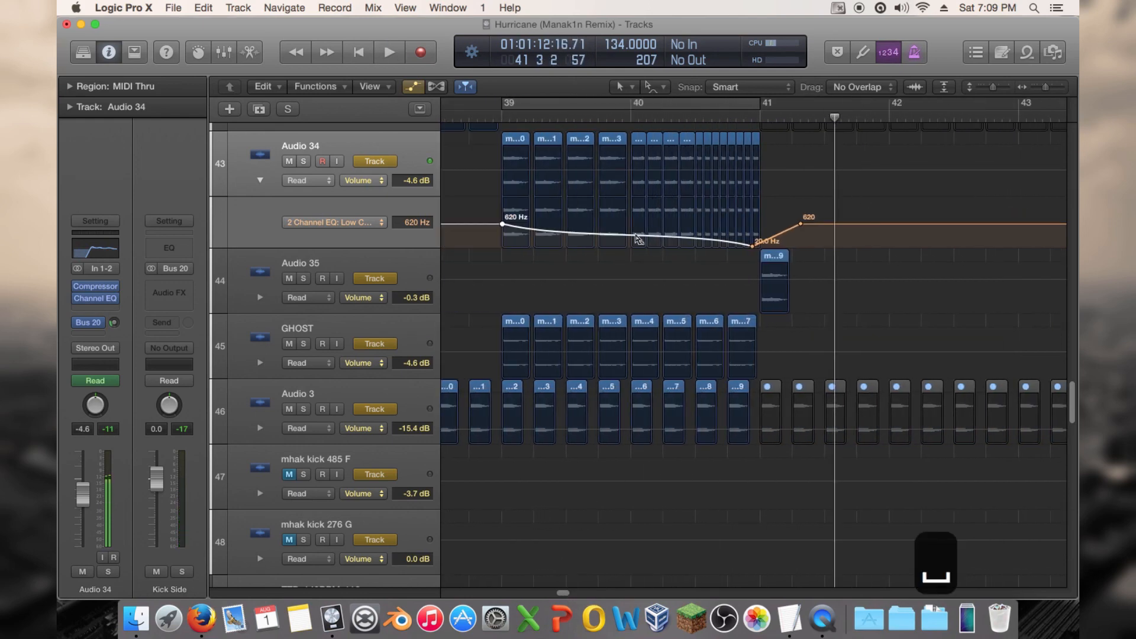
left_click_drag(638, 239, 635, 226)
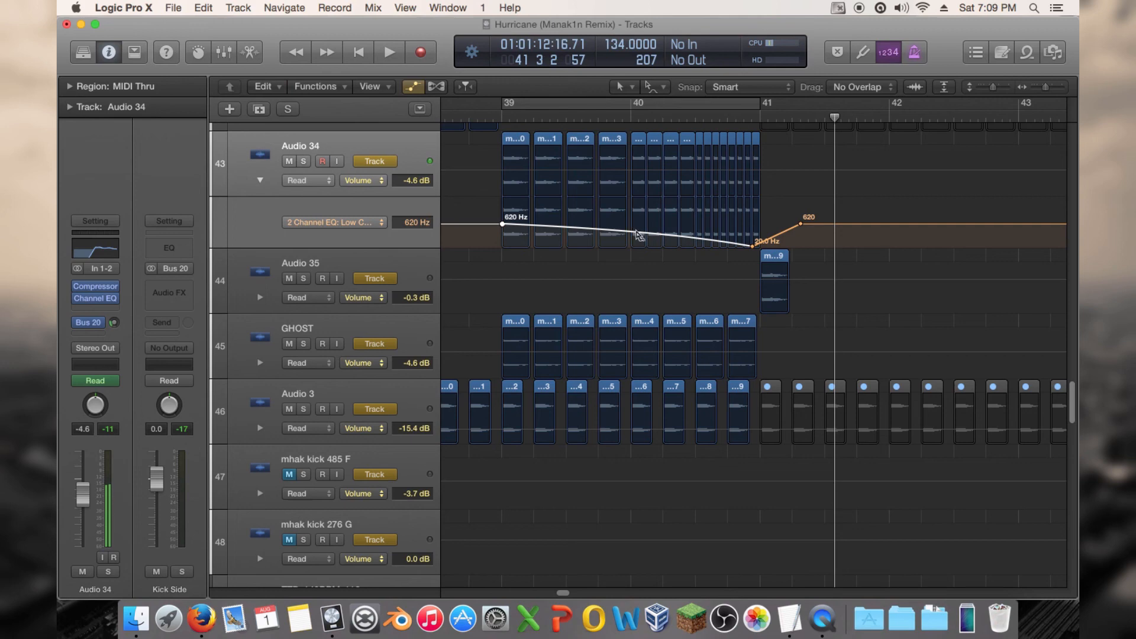
left_click(638, 234)
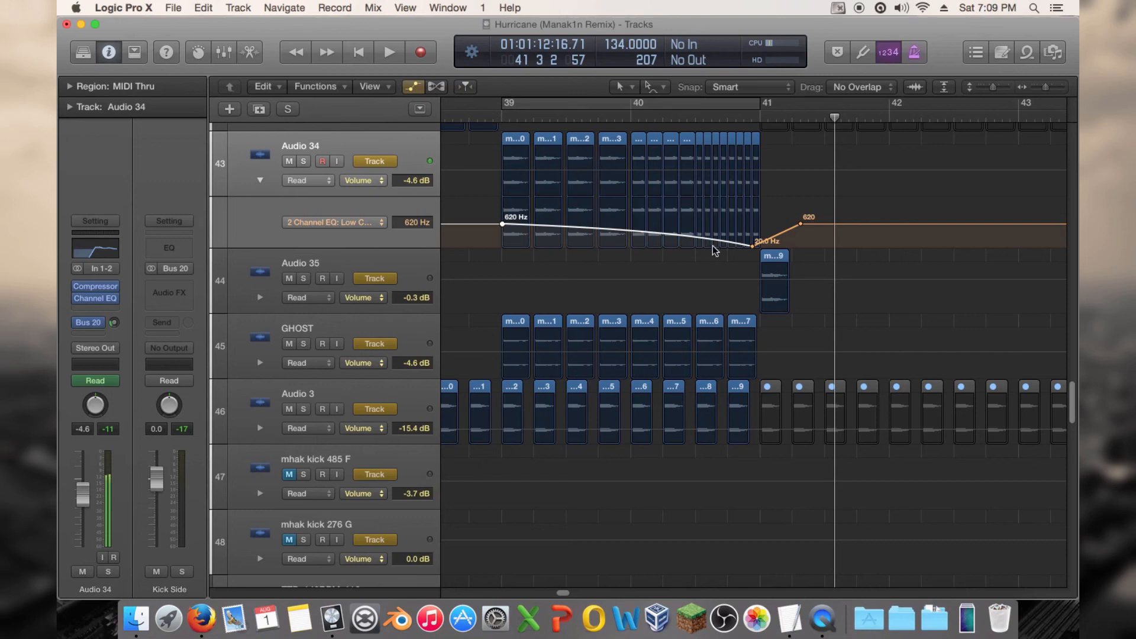
Step: Check Audio 34's Channel EQ, then audition the curved low-cut sweep from just before bar 39 into bar 41
left_click(94, 298)
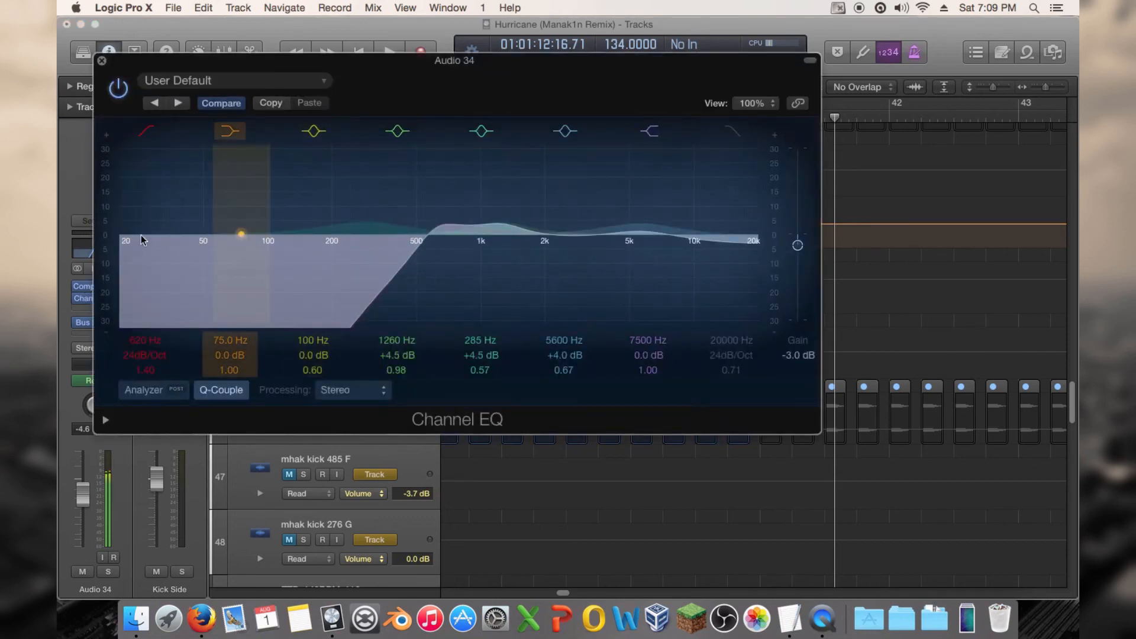
left_click(101, 60)
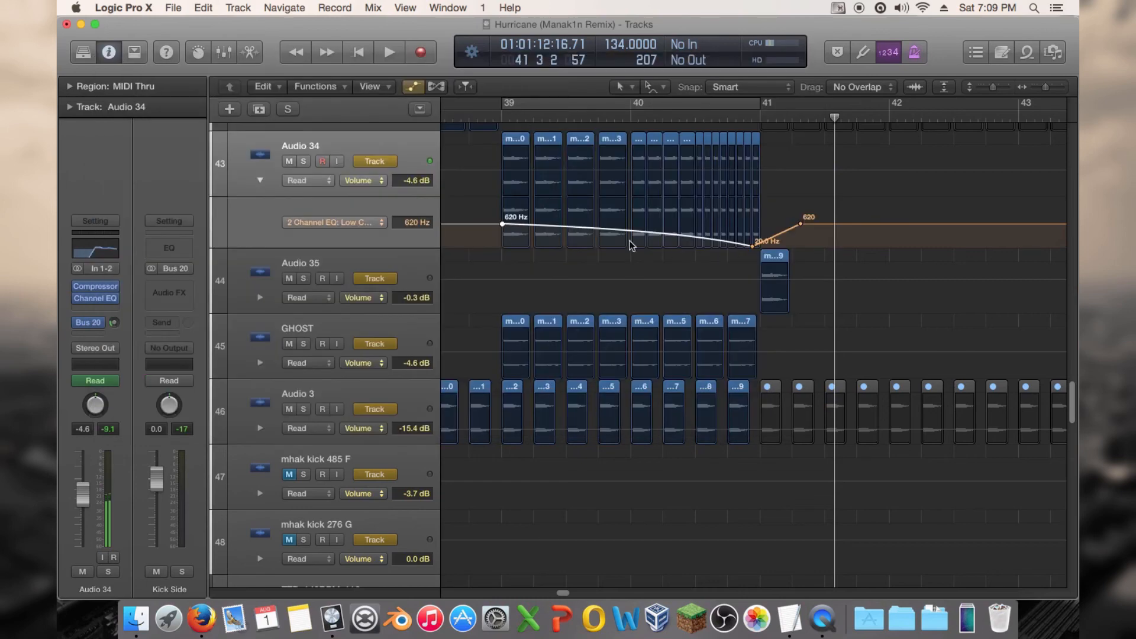
left_click(488, 118)
key("space")
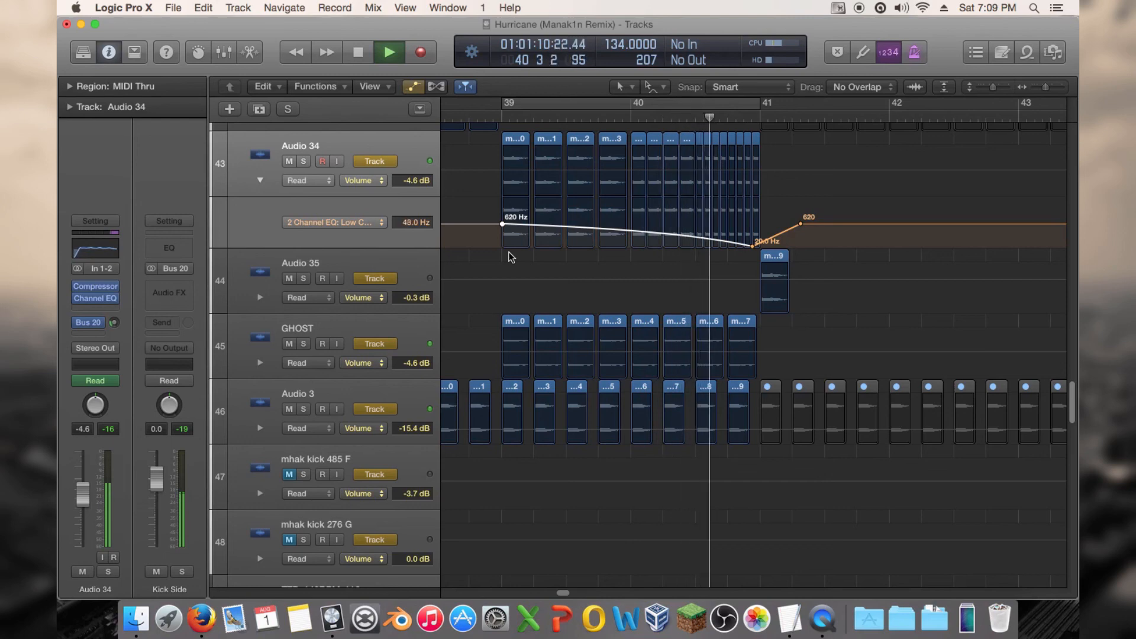
key("space")
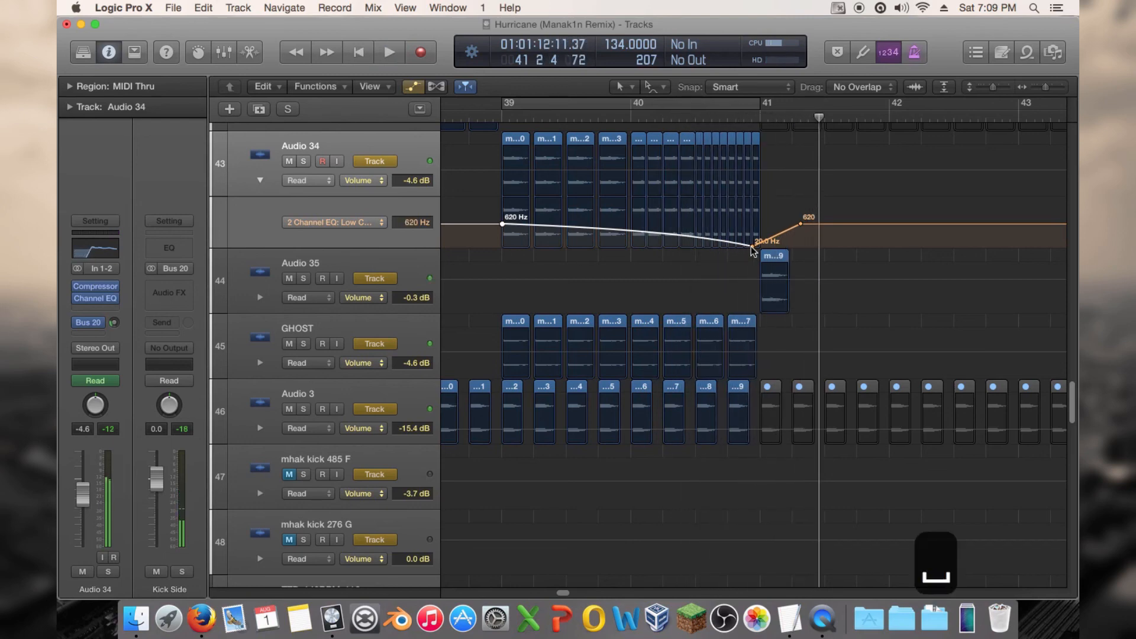
left_click(710, 244)
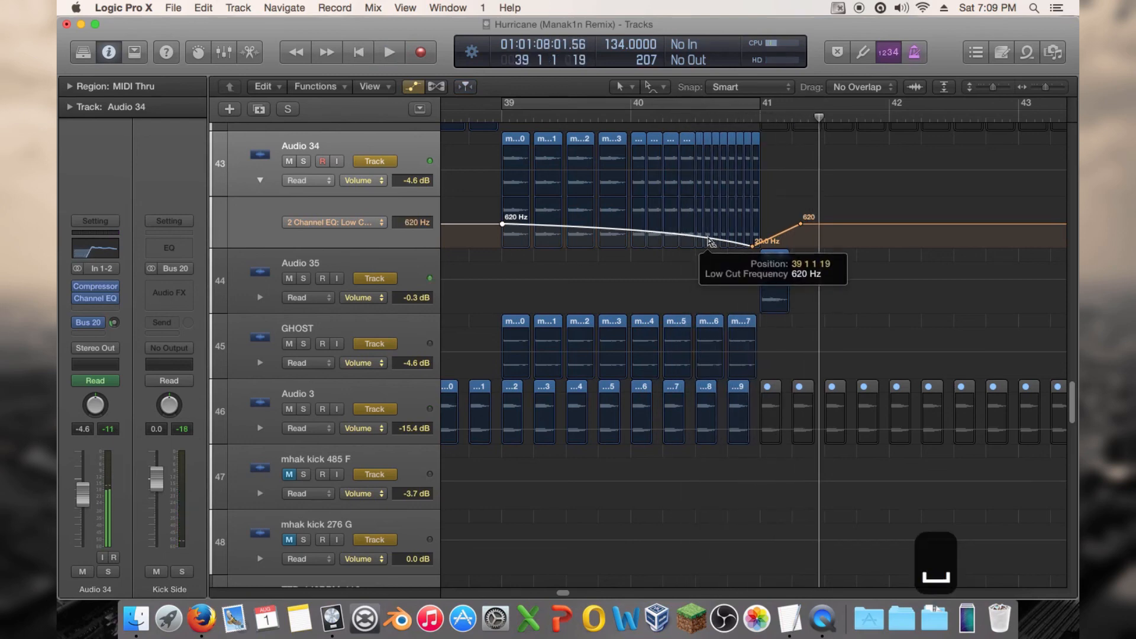
key("space")
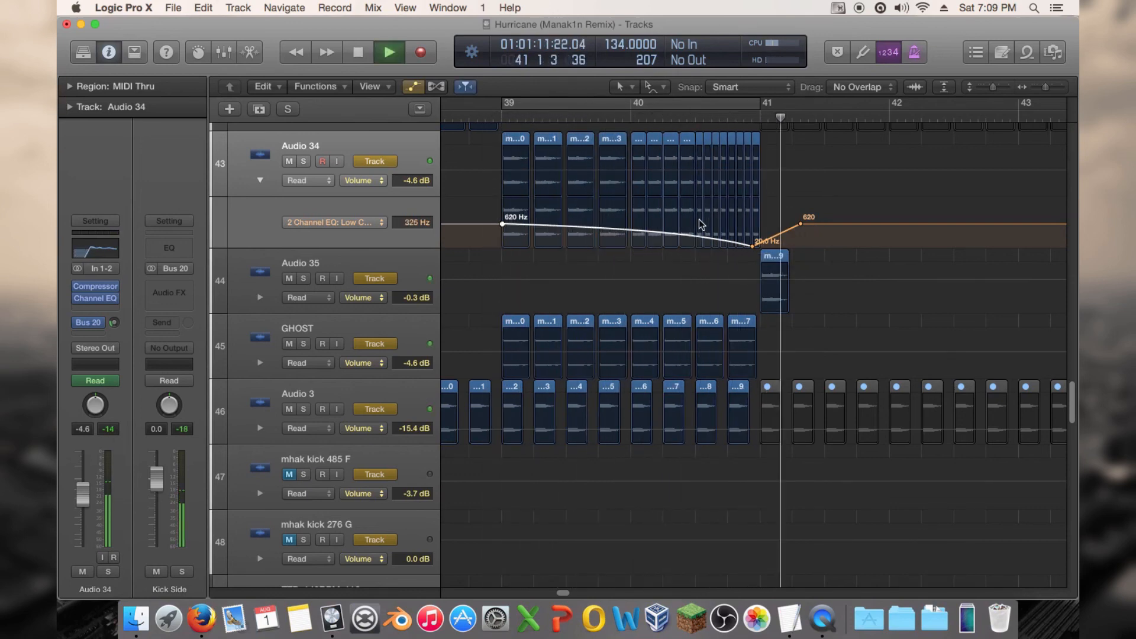
key("space")
Step: Move the 20 Hz automation point to shortly after bar 41, checking the low cut at bar 41 in Audio 34's Channel EQ
left_click_drag(753, 249, 767, 245)
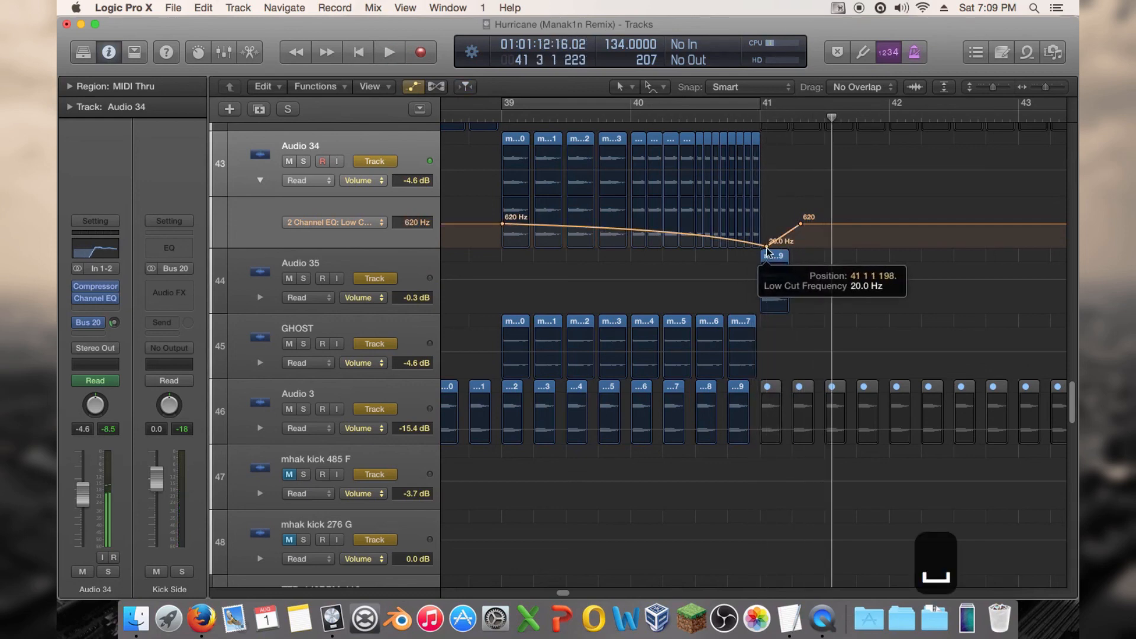
mouse_move(763, 119)
left_mouse_down()
mouse_move(736, 119)
mouse_move(760, 119)
left_mouse_up()
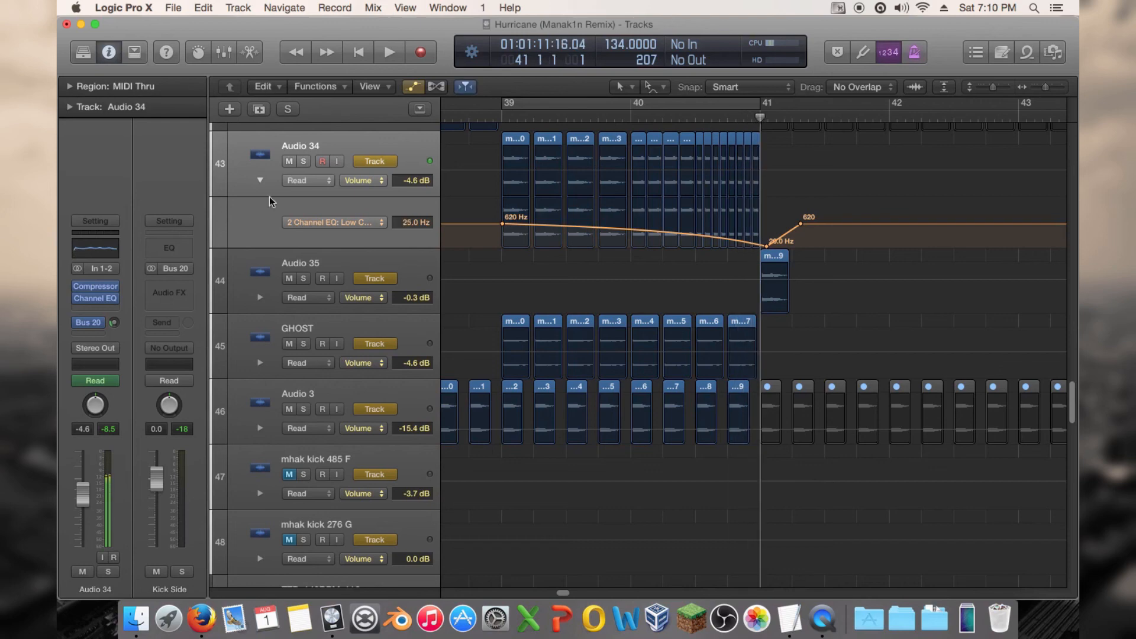
left_click(94, 299)
left_click_drag(295, 85, 950, 311)
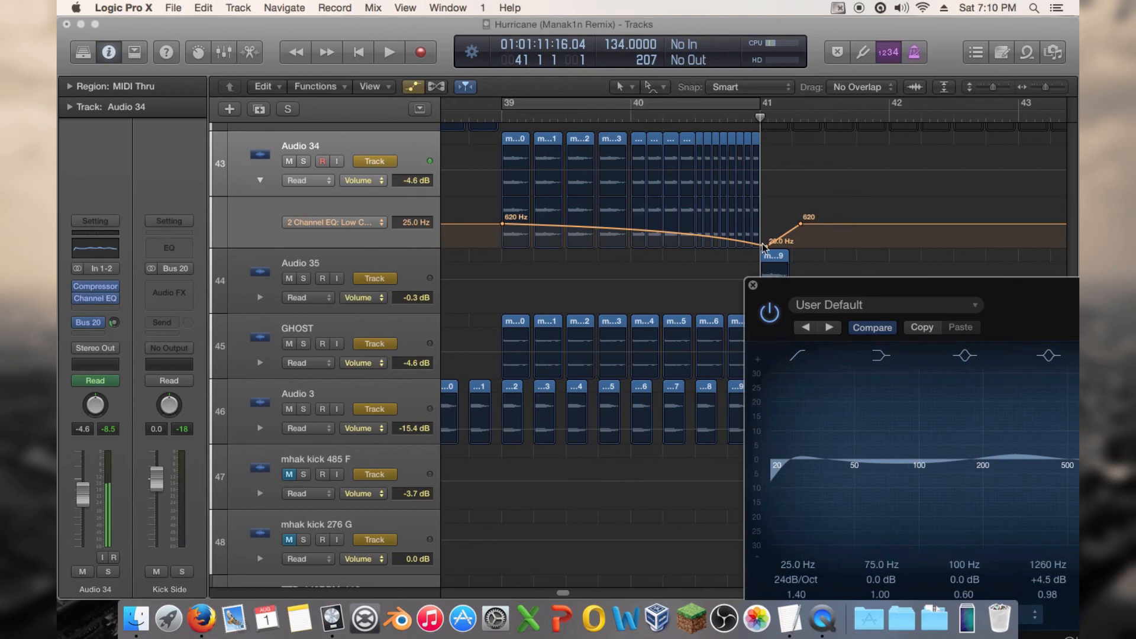
left_click_drag(767, 248, 789, 248)
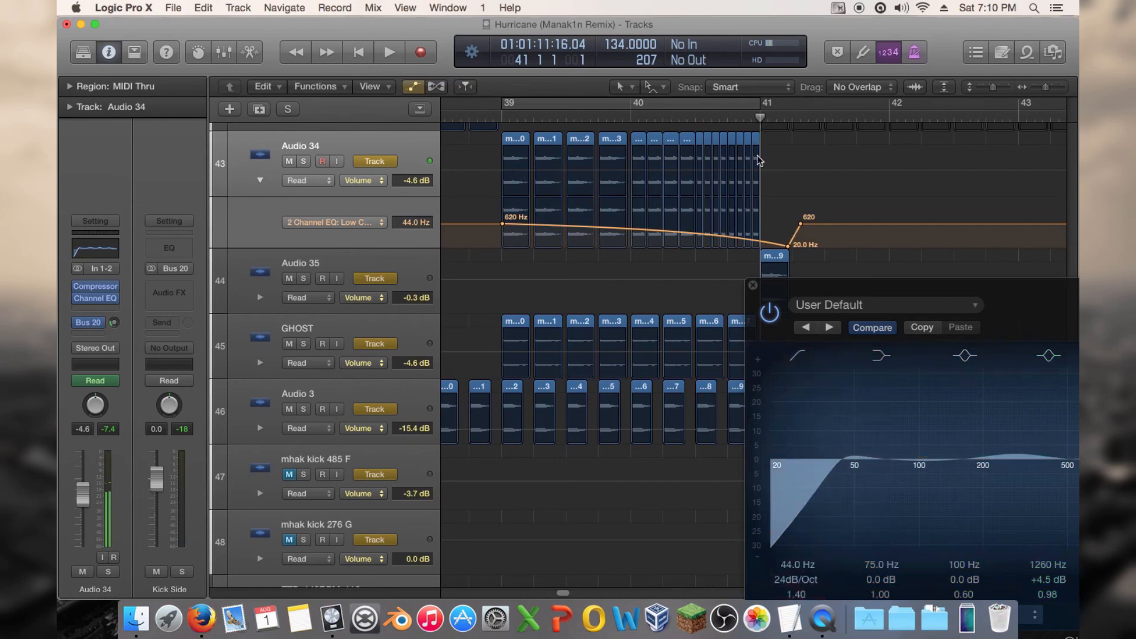
left_click_drag(789, 247, 781, 249)
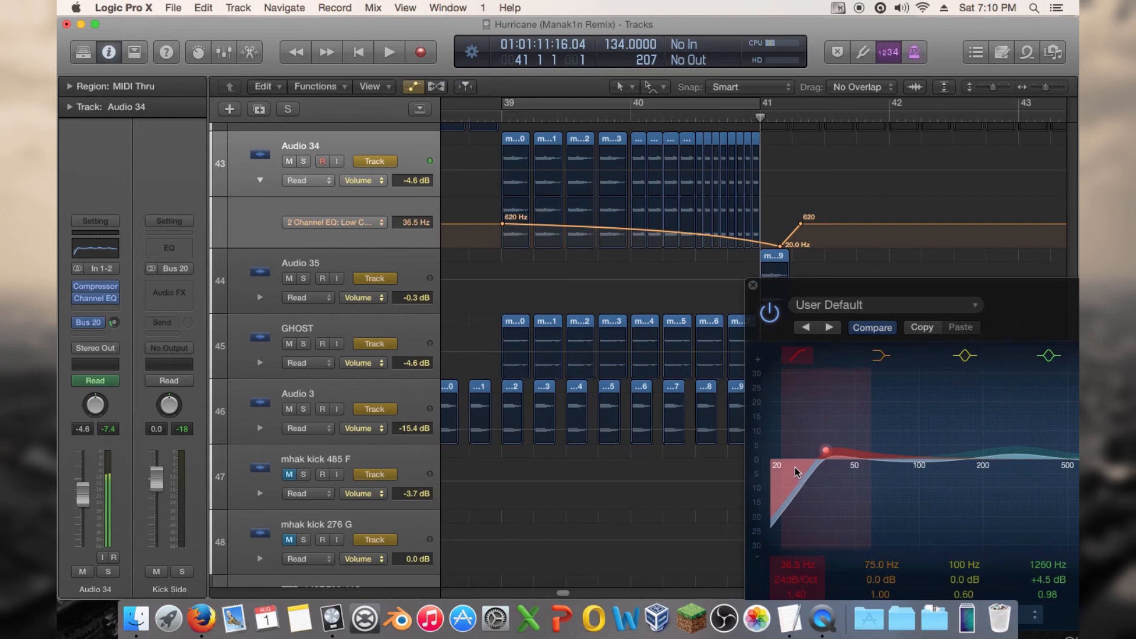
left_click(752, 285)
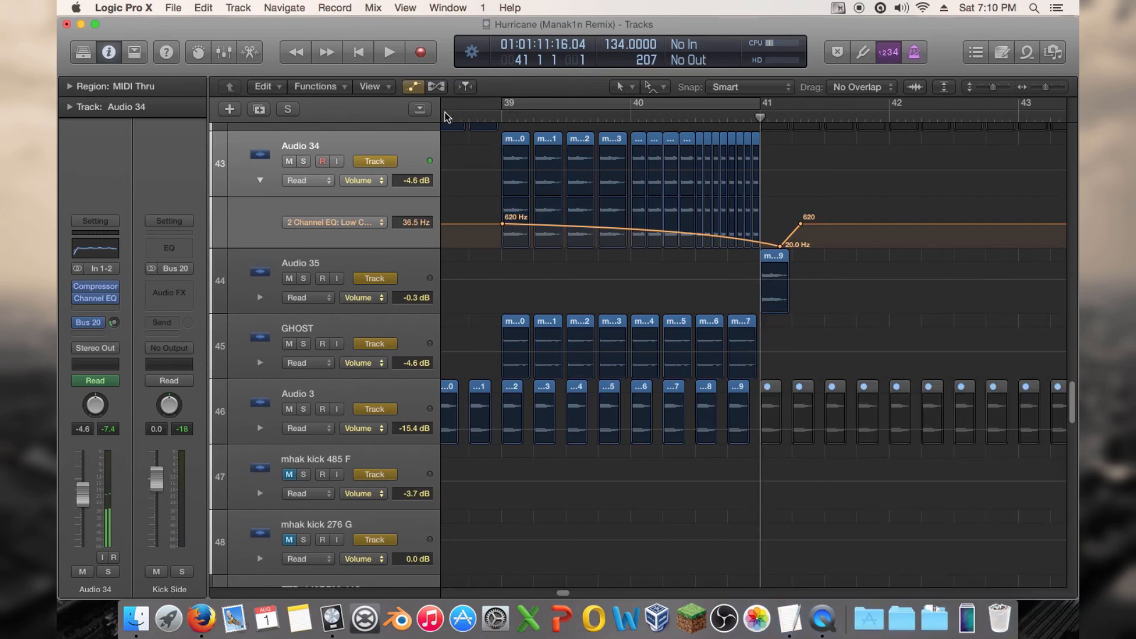
Step: Audition the kick roll and nudge the 20 Hz low-cut point slightly earlier, closer to the start of bar 41
key("space")
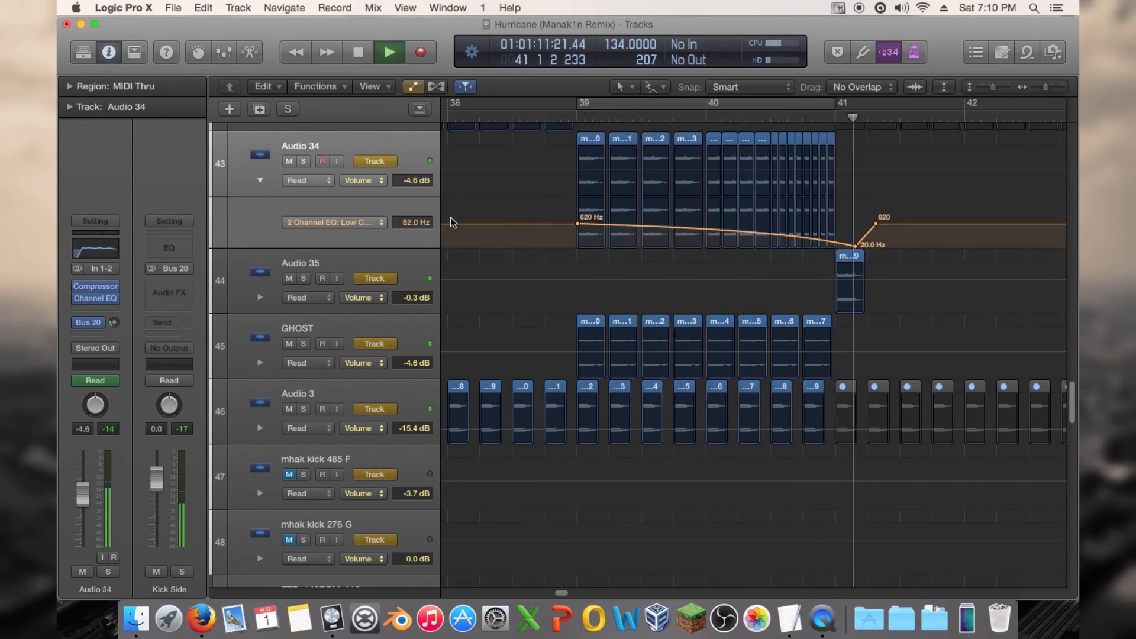
key("space")
left_click_drag(856, 249, 850, 248)
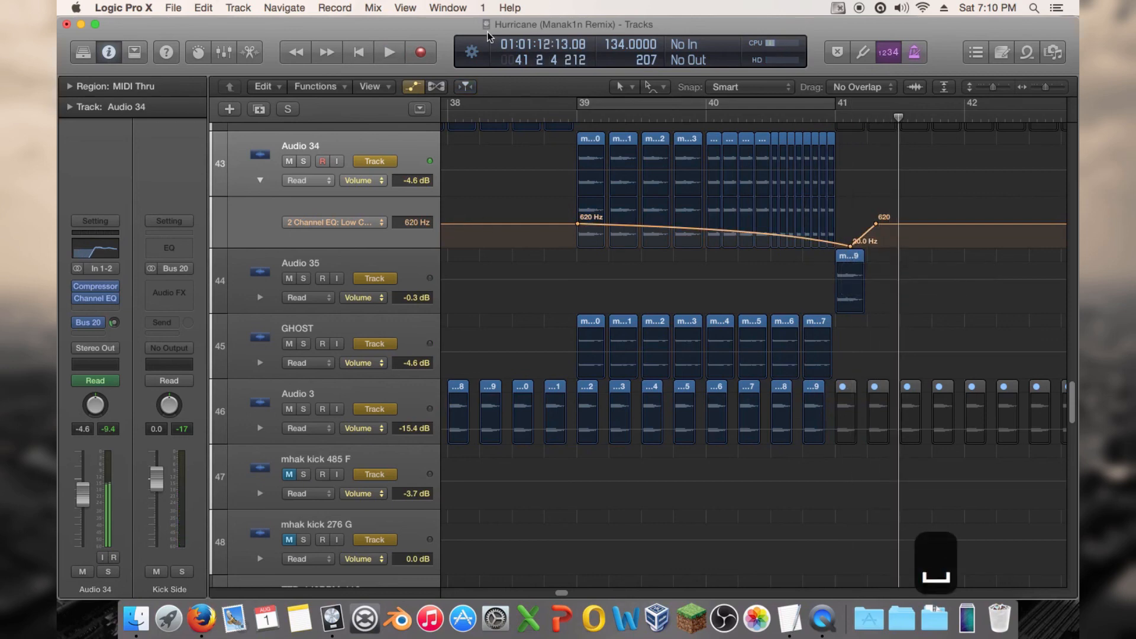
double_click(540, 109)
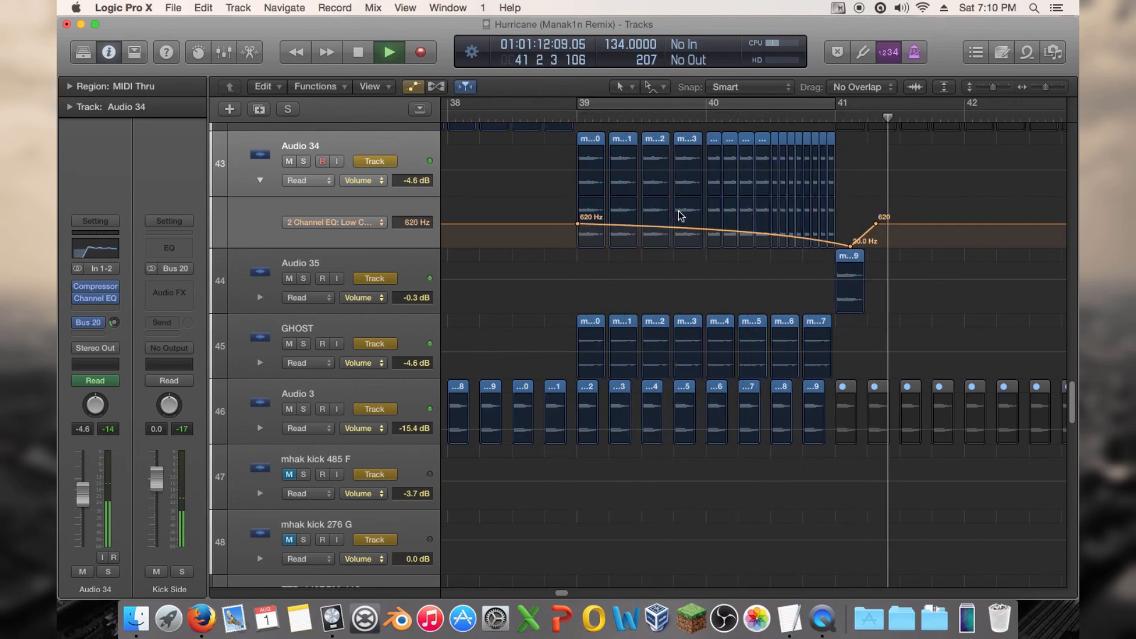
key("space")
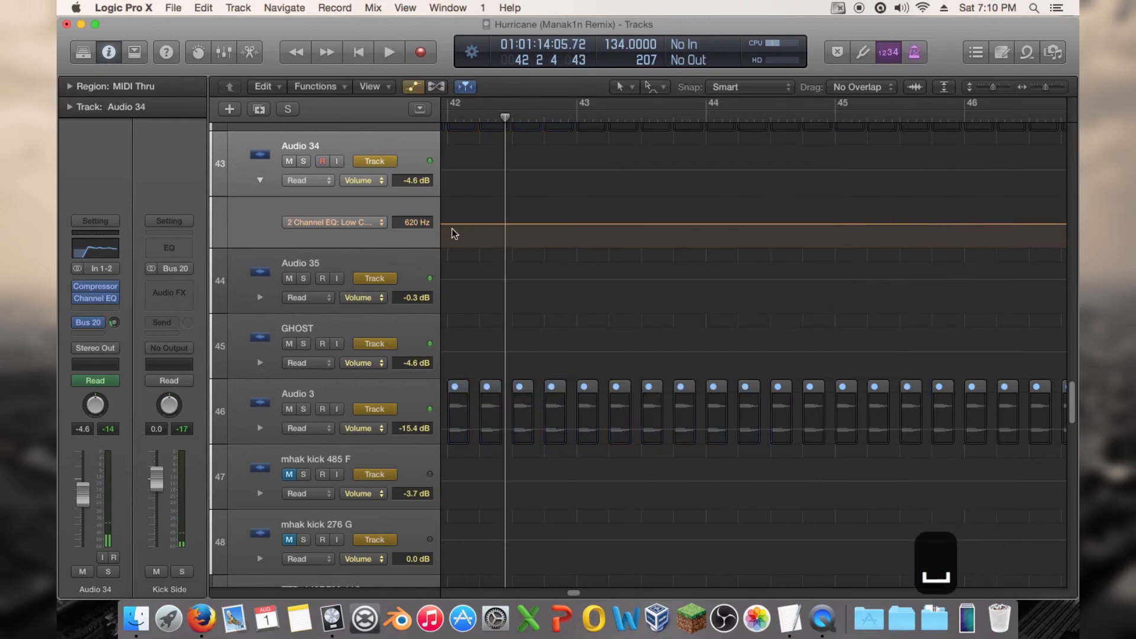
Step: Hide the track automation and open the second Channel EQ on Audio 35
scroll(576, 592, "left", 5)
key("a")
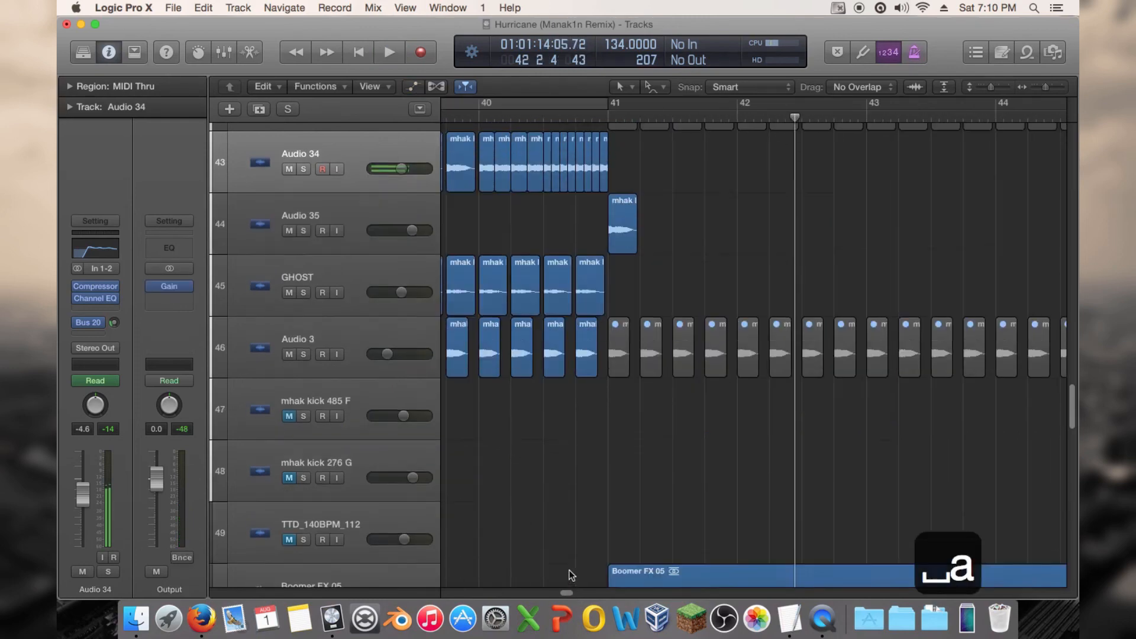
left_click(296, 246)
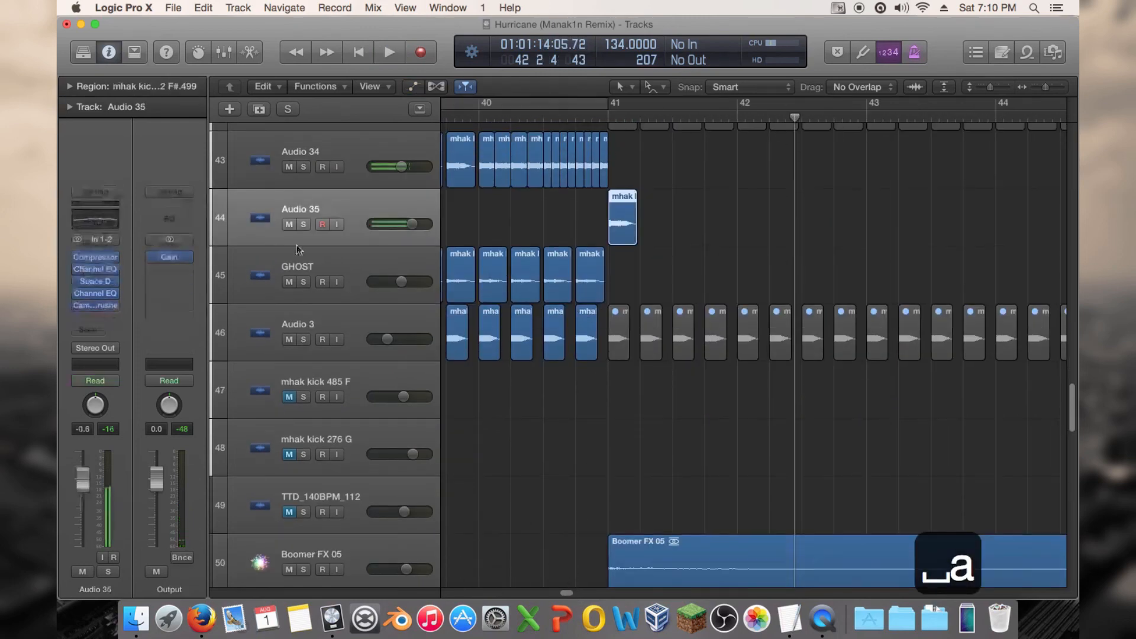
left_click(94, 289)
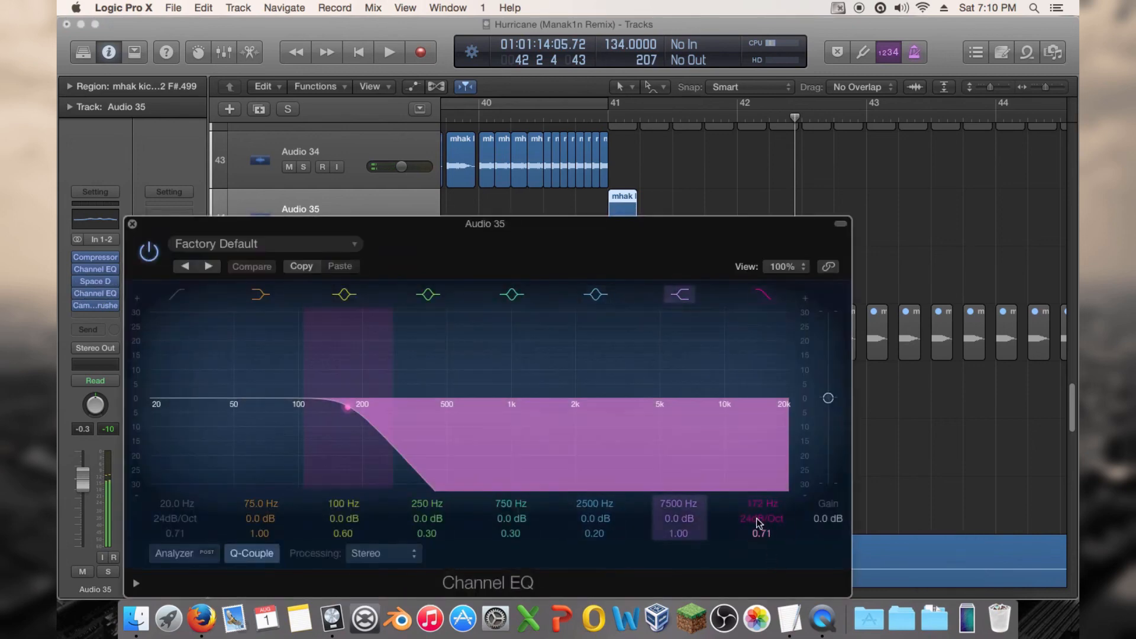
Step: Set the high cut's slope to 6 dB/Oct in Audio 35's second Channel EQ, audition the soloed hit at bar 41, and close the EQ
left_click_drag(764, 522, 763, 535)
left_click_drag(534, 262, 652, 394)
left_click(556, 113)
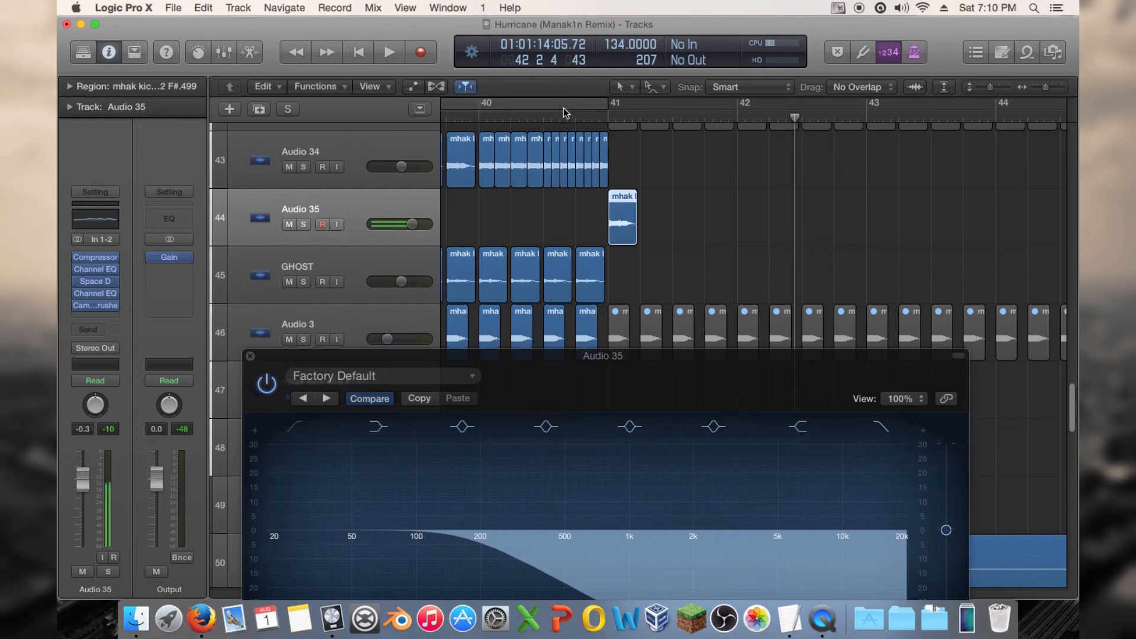
left_click(303, 225)
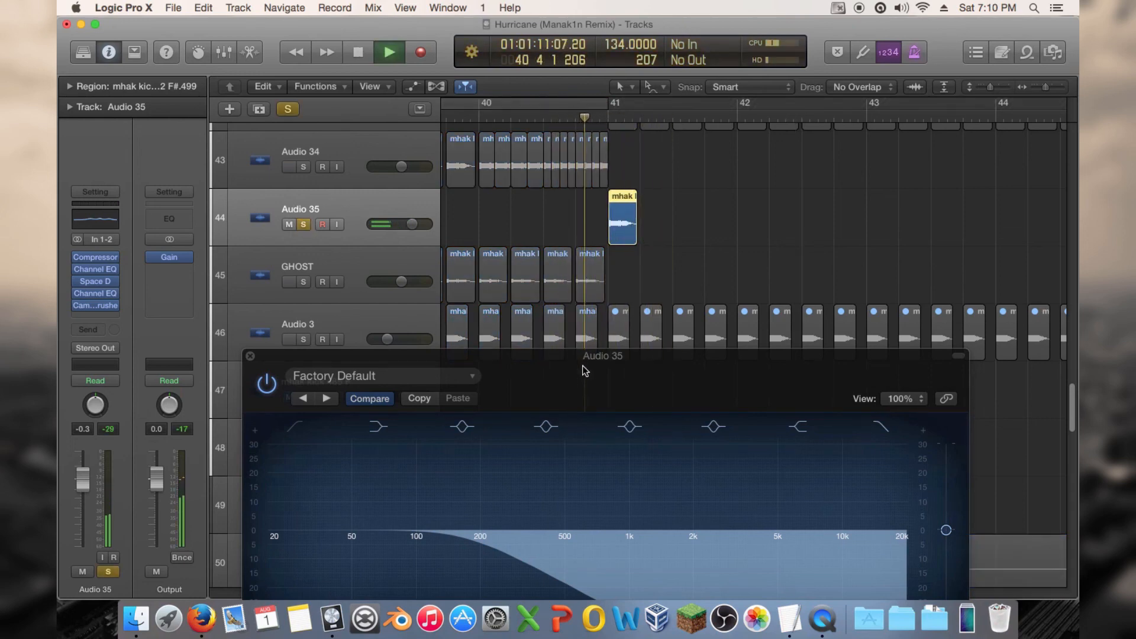
left_click_drag(584, 371, 554, 168)
left_click_drag(868, 452, 852, 473)
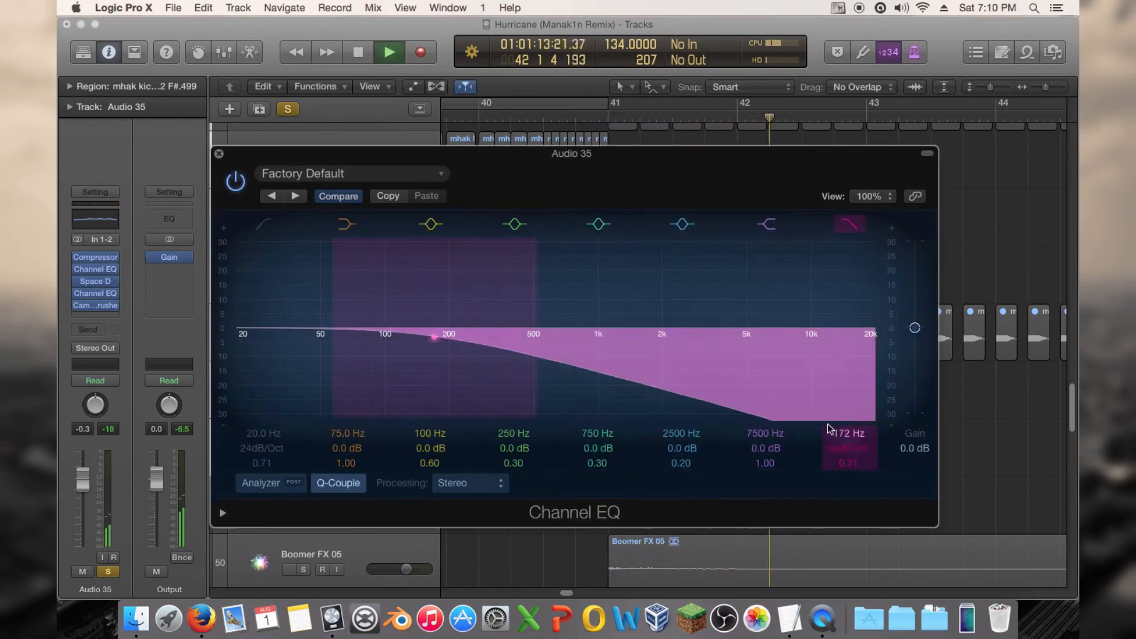
left_click(564, 119)
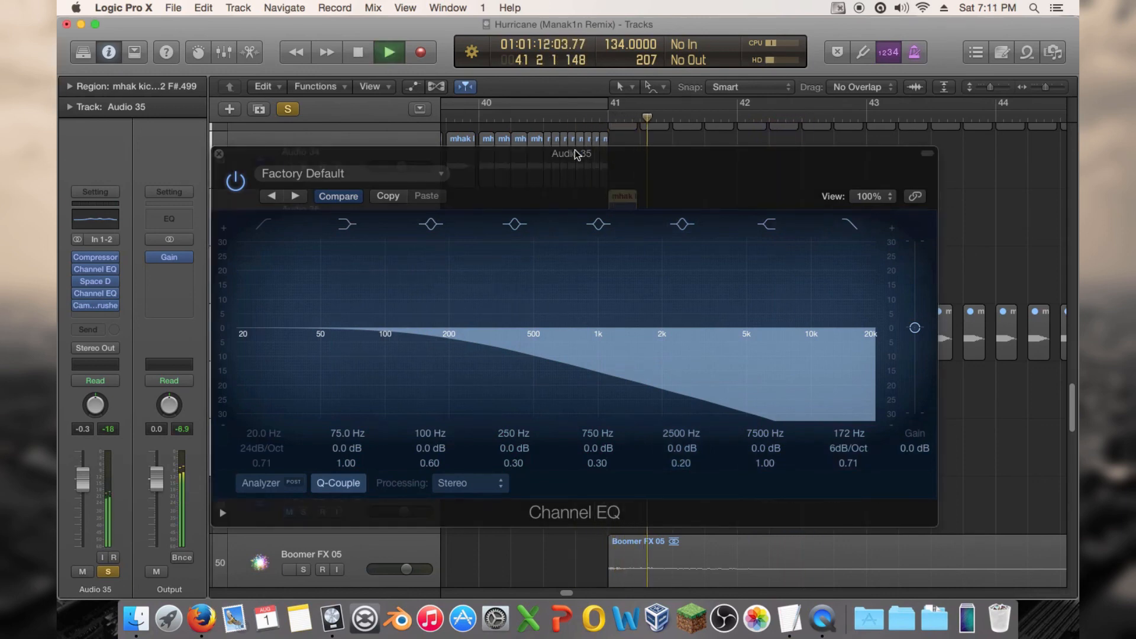
left_click(219, 156)
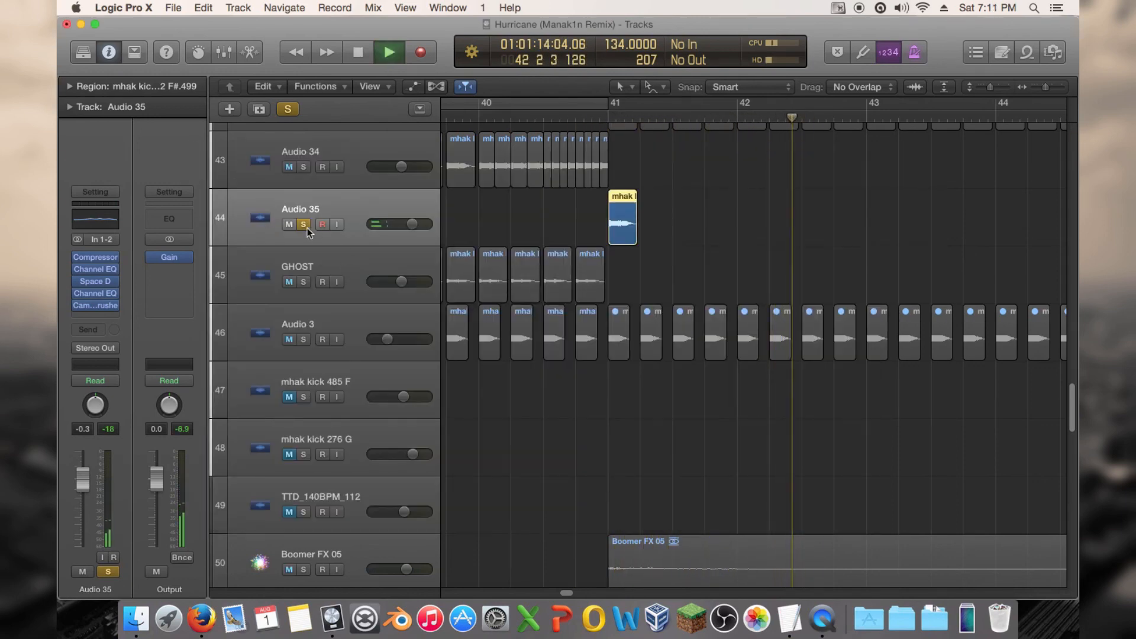
Step: Clear the solo and audition the transition into bar 41 in the full mix, starting from about bar 38
left_click(288, 109)
left_click(446, 118)
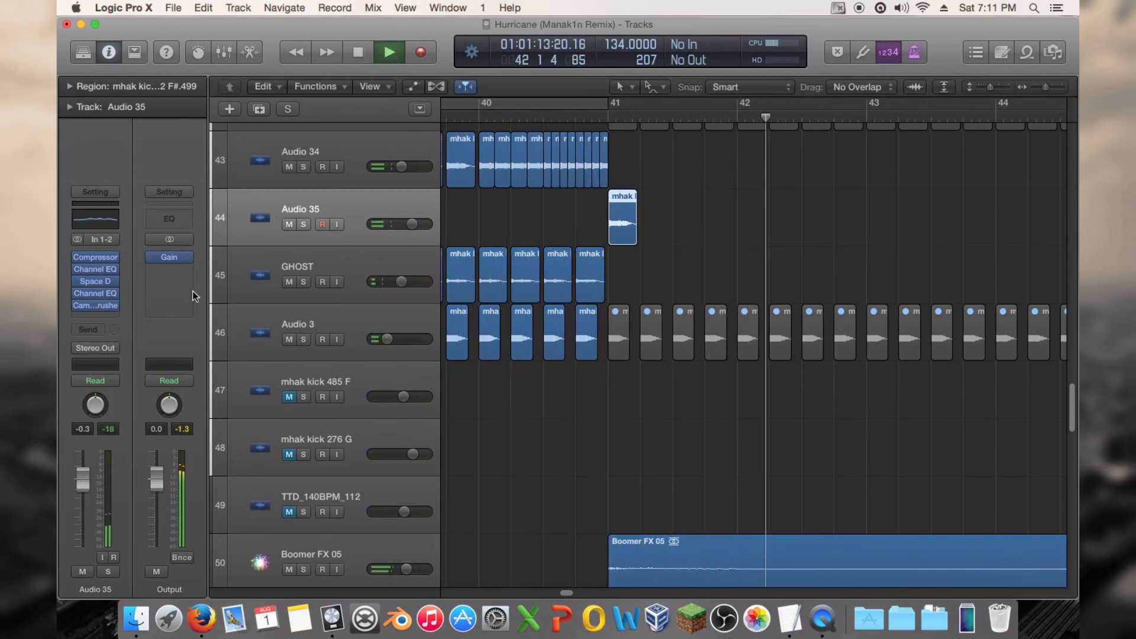
key("space")
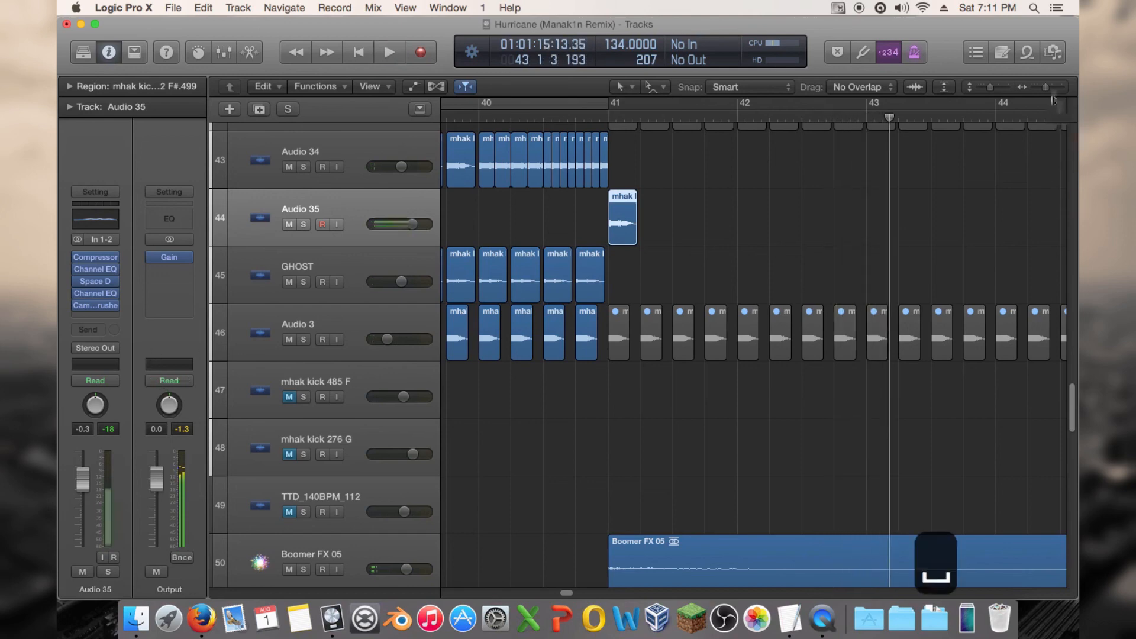
left_click_drag(1046, 87, 1006, 98)
left_click(516, 115)
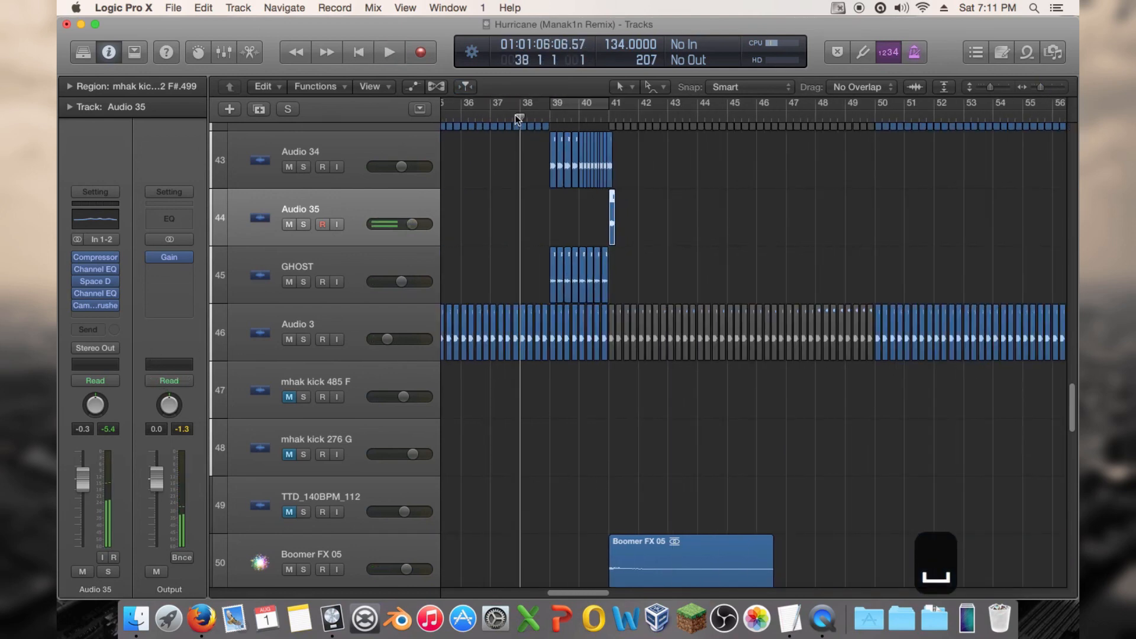
key("space")
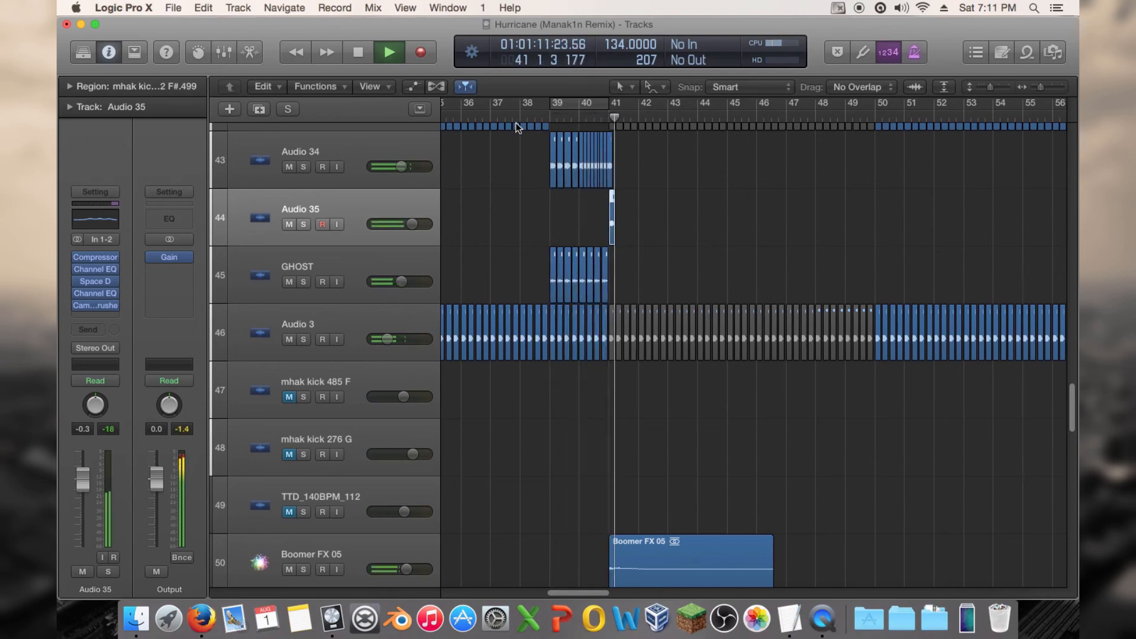
Step: Mute the Boomer FX 05 and Boomer FX 01 regions at bar 41 and audition the transition without them
scroll(834, 346, "down", 3)
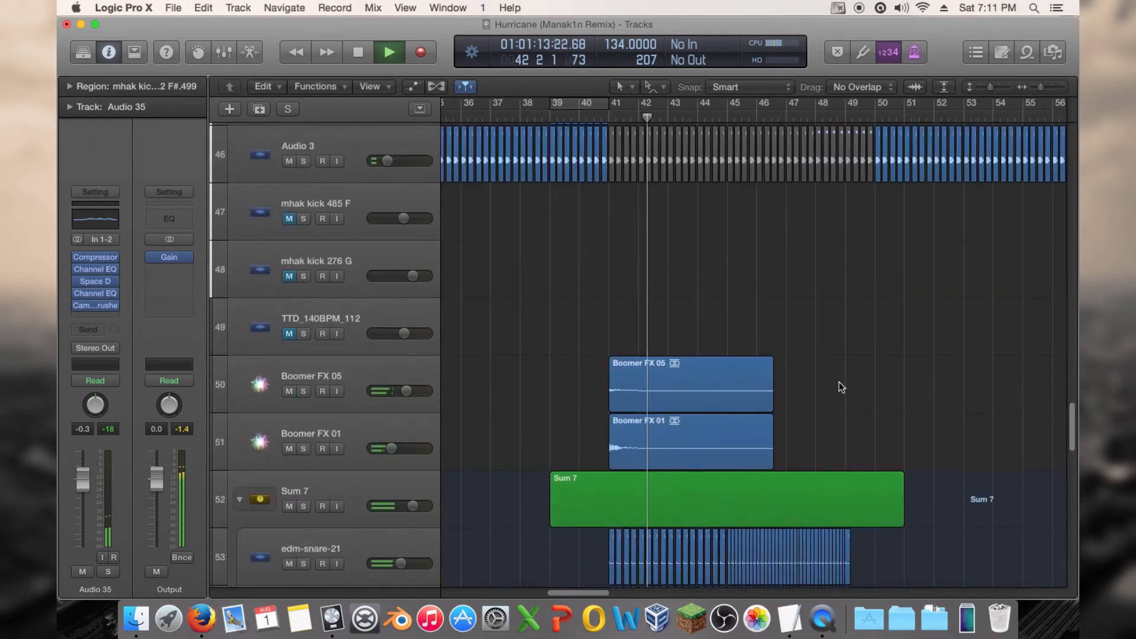
left_click_drag(840, 351, 677, 422)
key("ctrl+m")
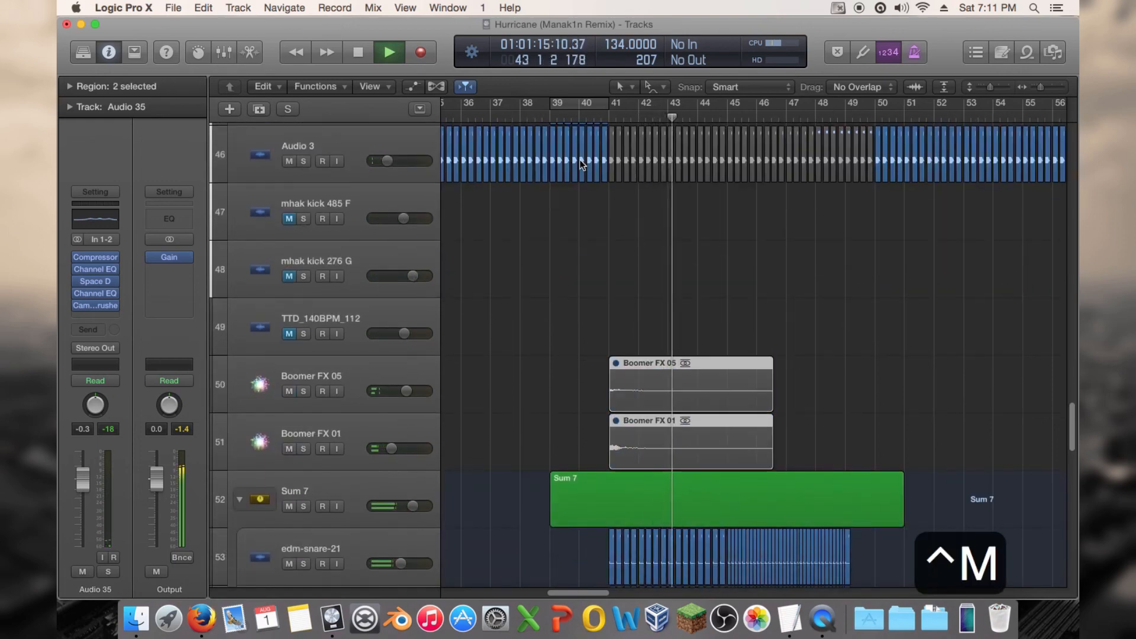
left_click(532, 112)
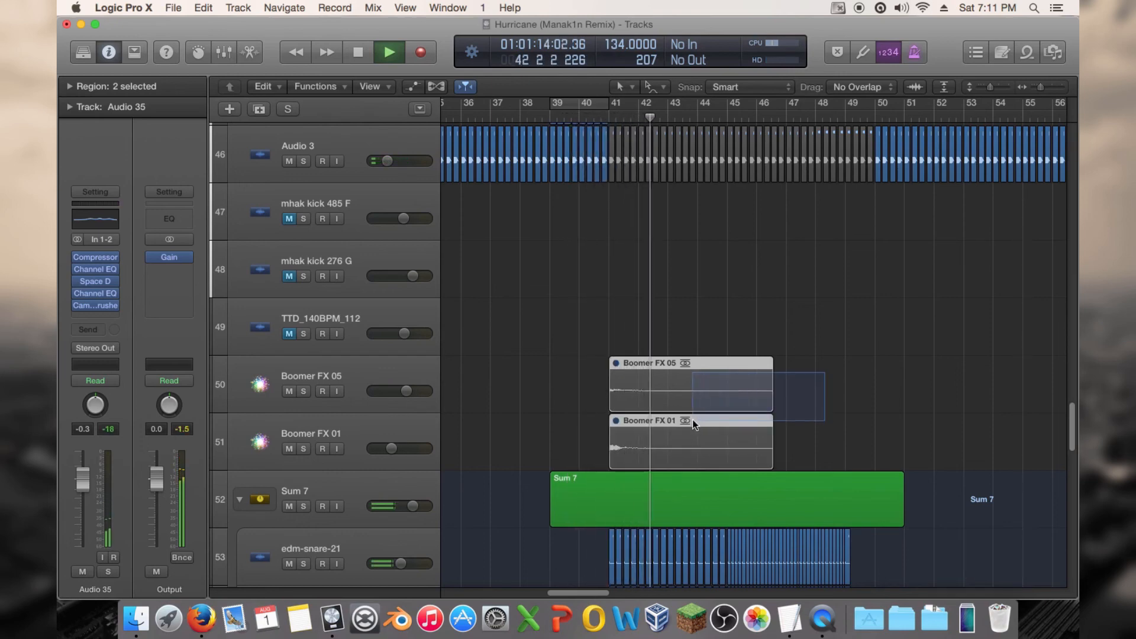
Step: Unmute the Boomer FX 05 region at bar 41 and audition its track soloed
left_click(678, 404)
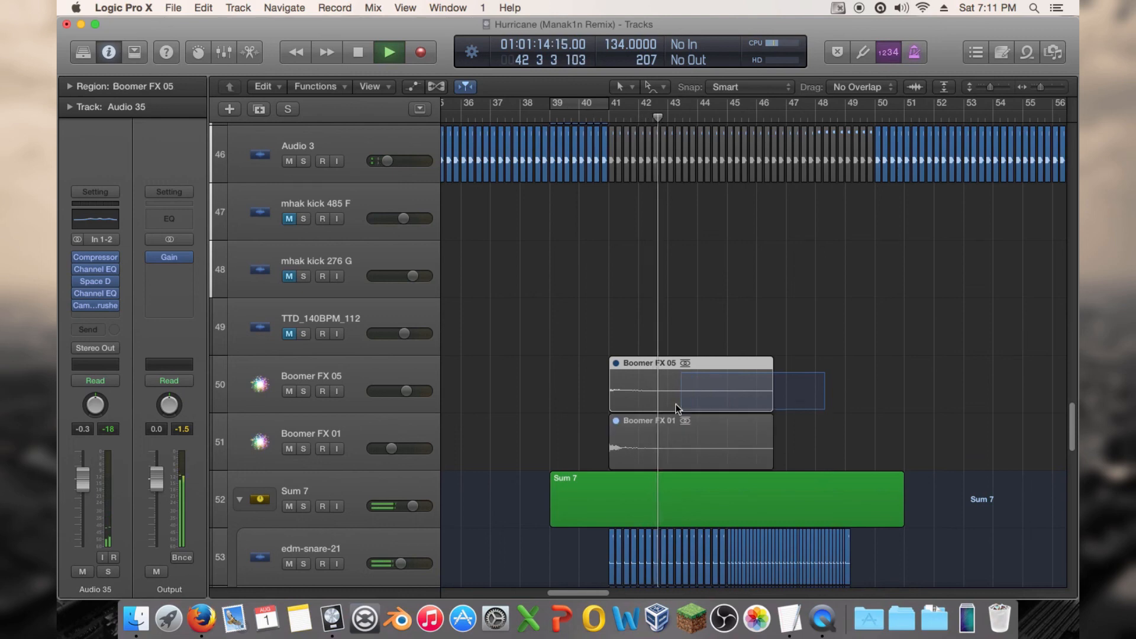
left_click(303, 391)
left_click(600, 113)
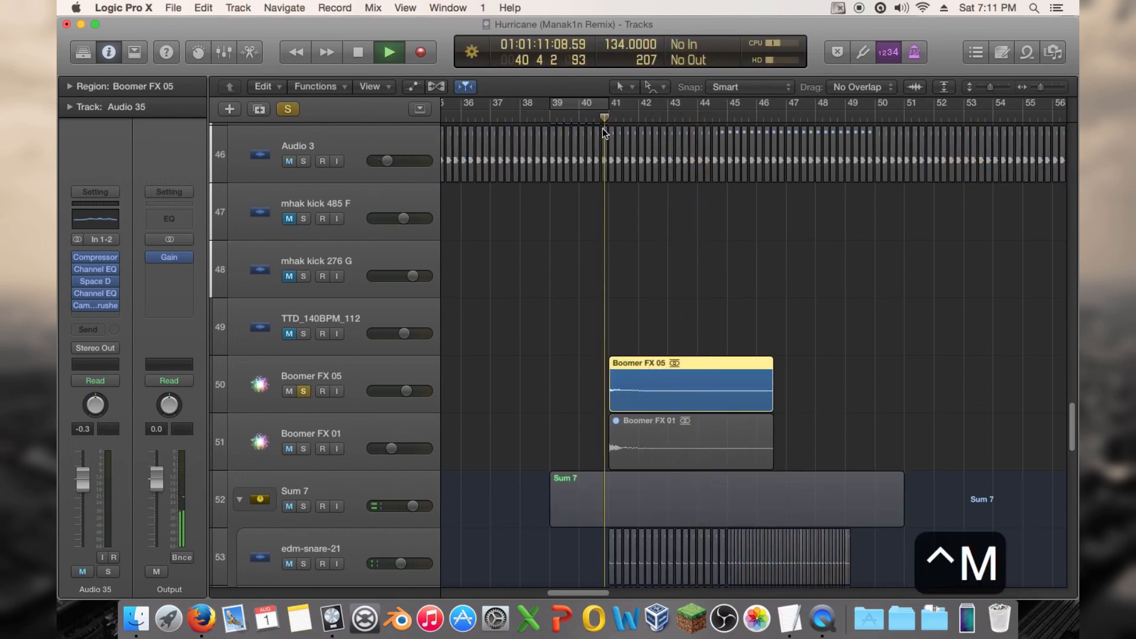
Step: Switch the solo to the Boomer FX 01 track, unmute its region at bar 41, and audition it
left_click(303, 448)
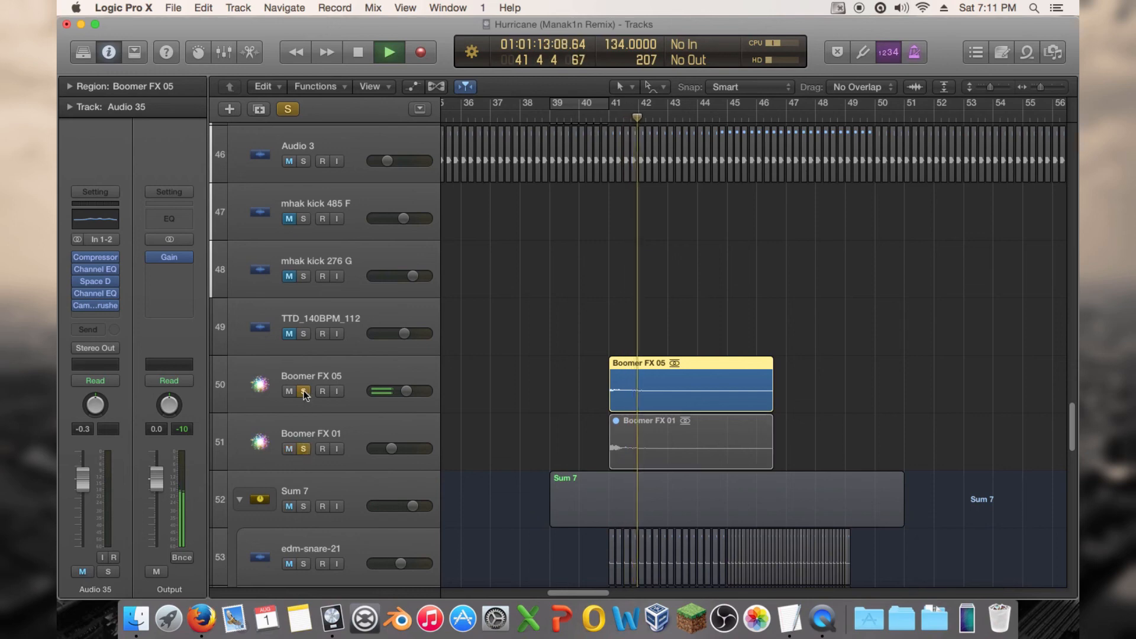
left_click(303, 391)
left_click(597, 115)
left_click(740, 444)
key("ctrl+m")
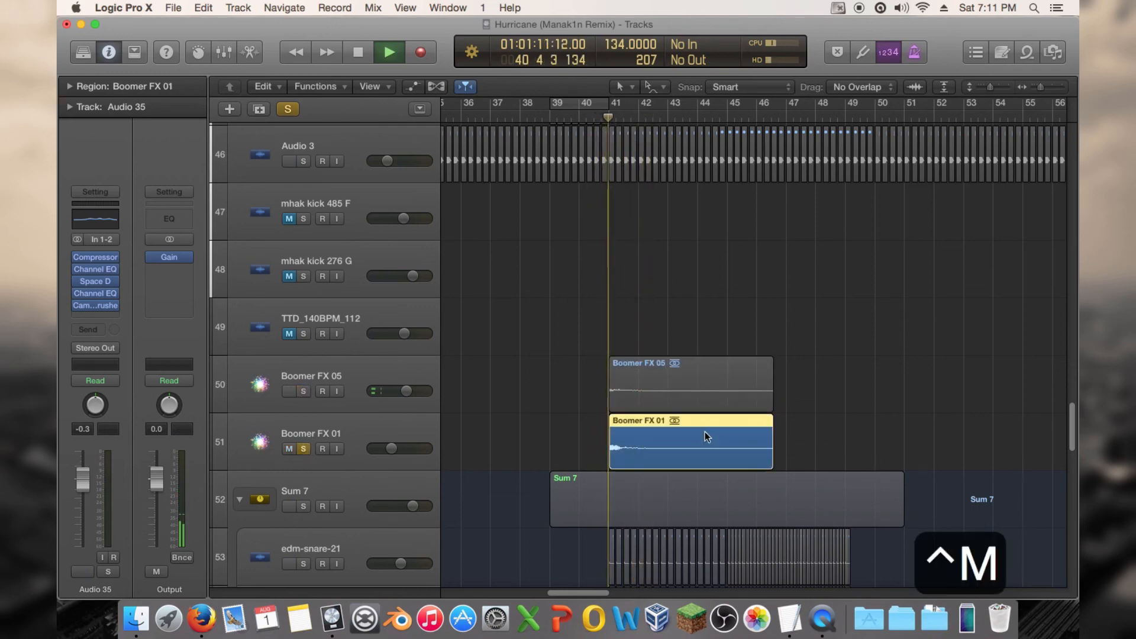
left_click(603, 116)
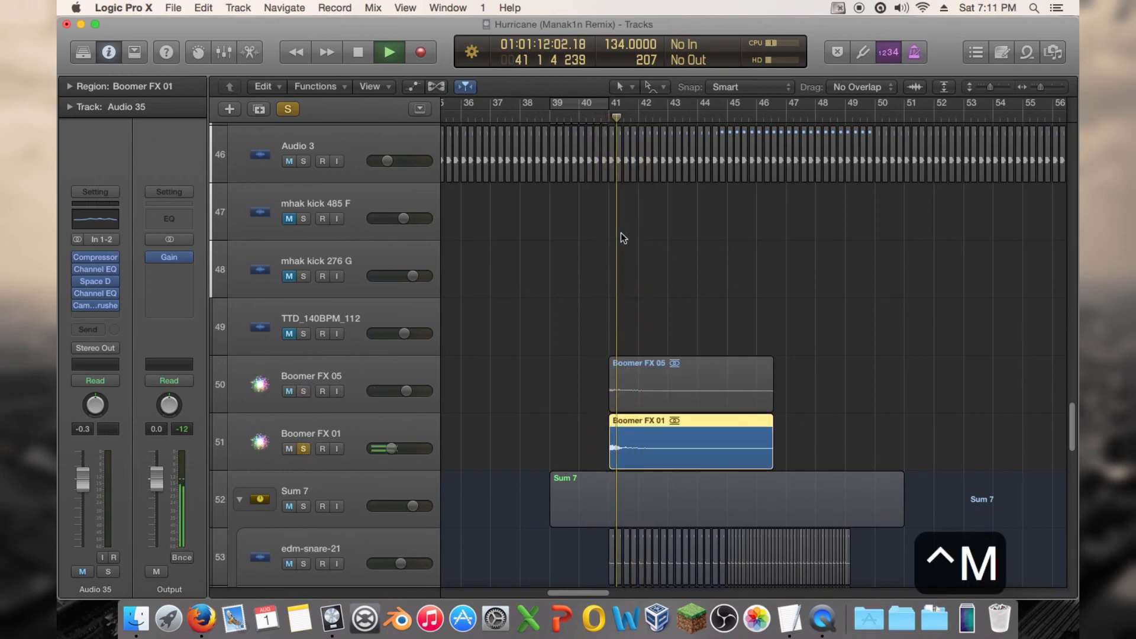
Step: Audition the transition into bar 41 without any solo, with both Boomer regions active, and save the project
key("s")
left_click(580, 119)
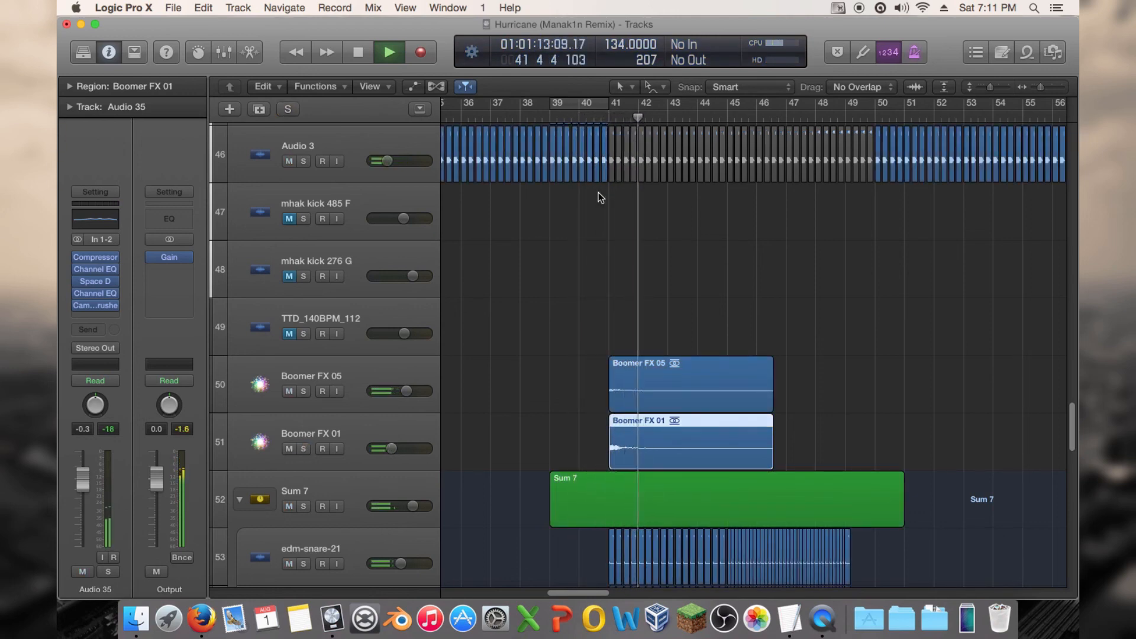
scroll(599, 191, "down", 1)
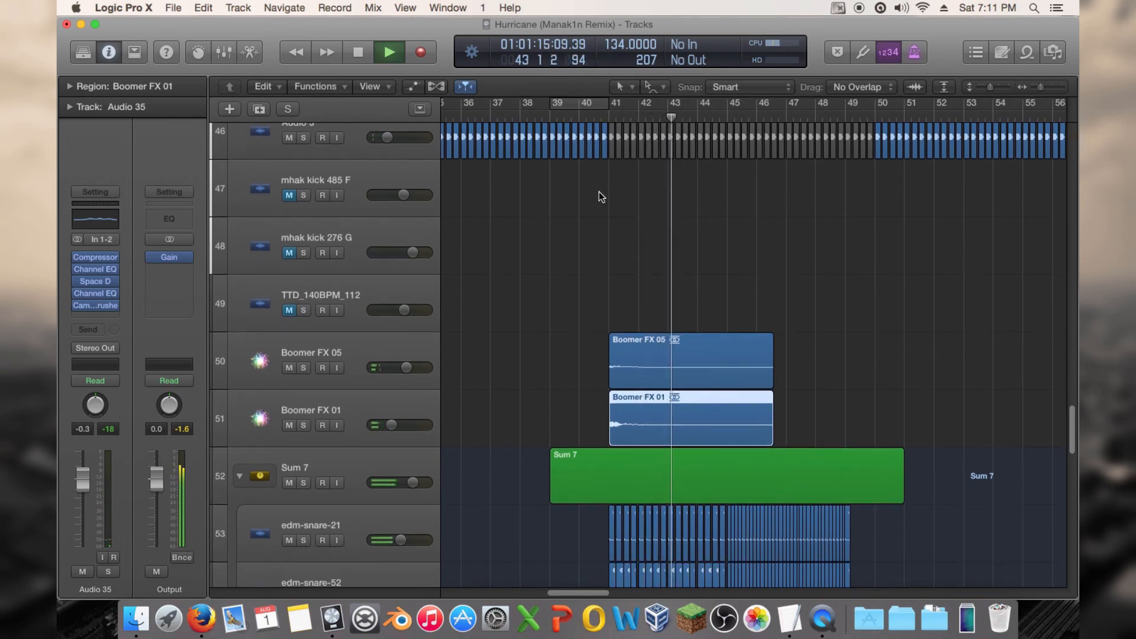
scroll(599, 191, "up", 5)
scroll(602, 190, "down", 2)
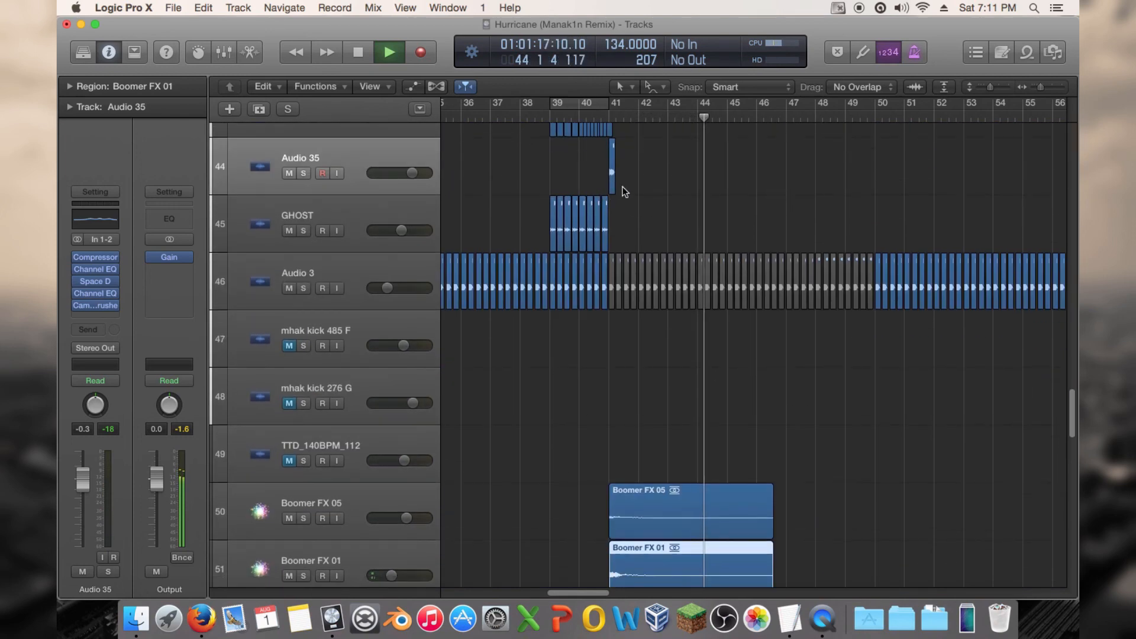
left_click_drag(1046, 87, 983, 88)
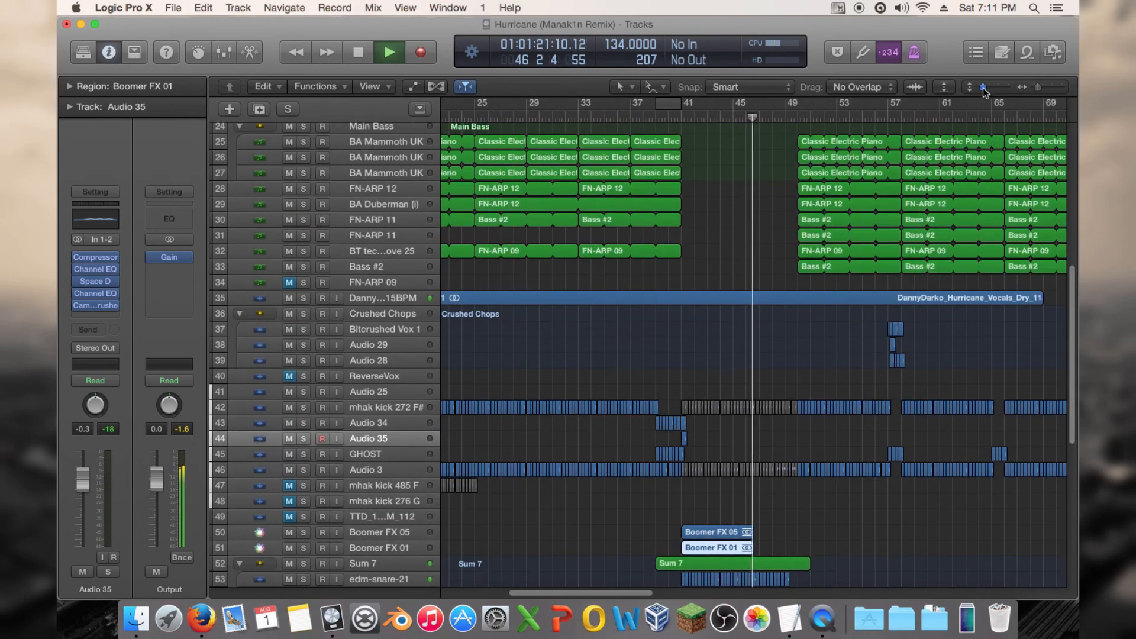
key("space")
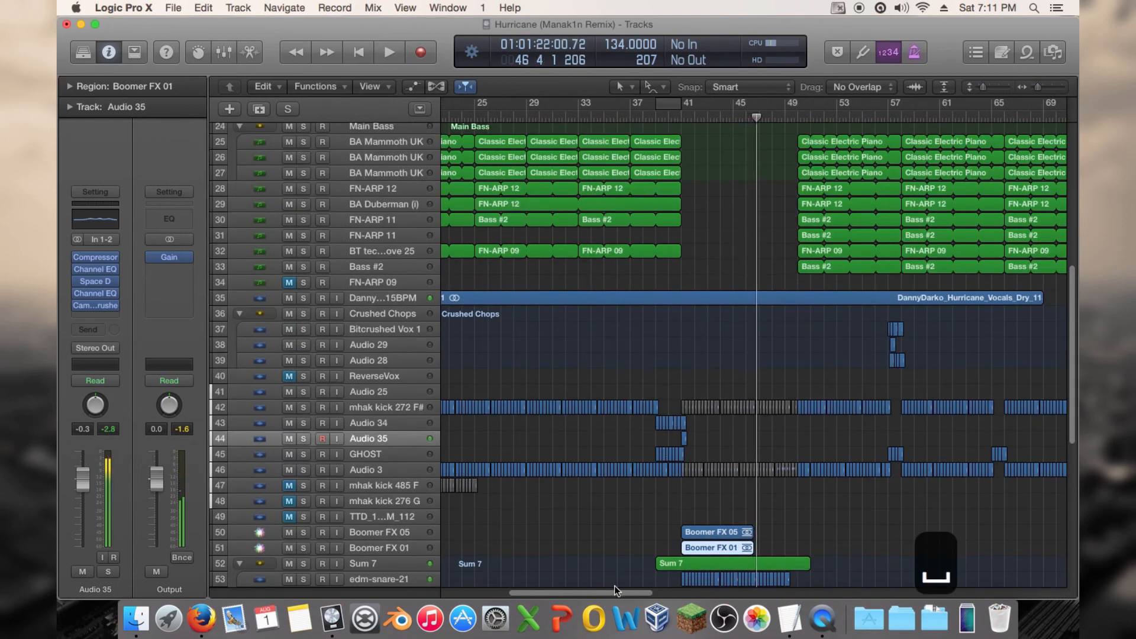
key("super+s")
Step: Delete the last eight kick regions before bar 102 on the mhak kick 272 F# track
left_click_drag(583, 599, 784, 589)
left_click_drag(819, 584, 735, 556)
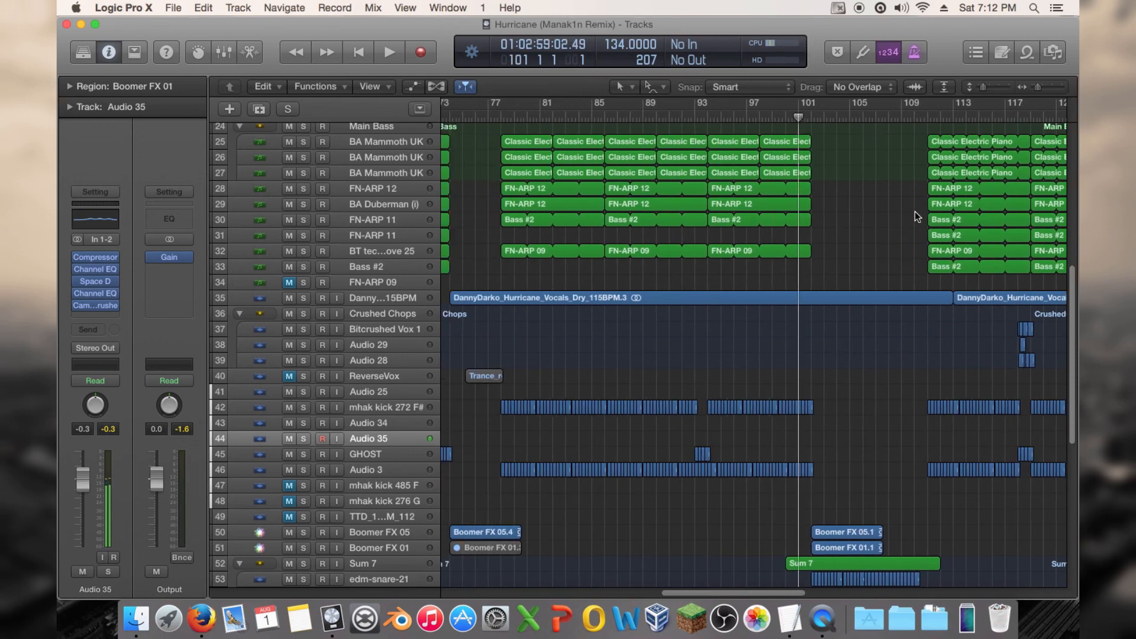
left_click(811, 118)
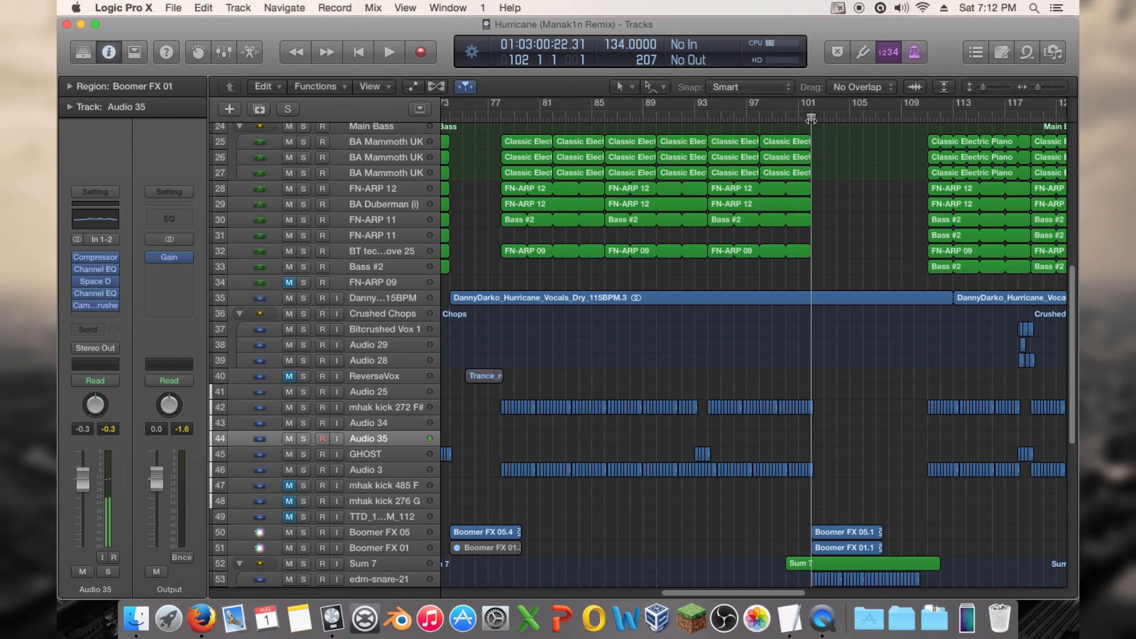
left_click_drag(724, 591, 749, 591)
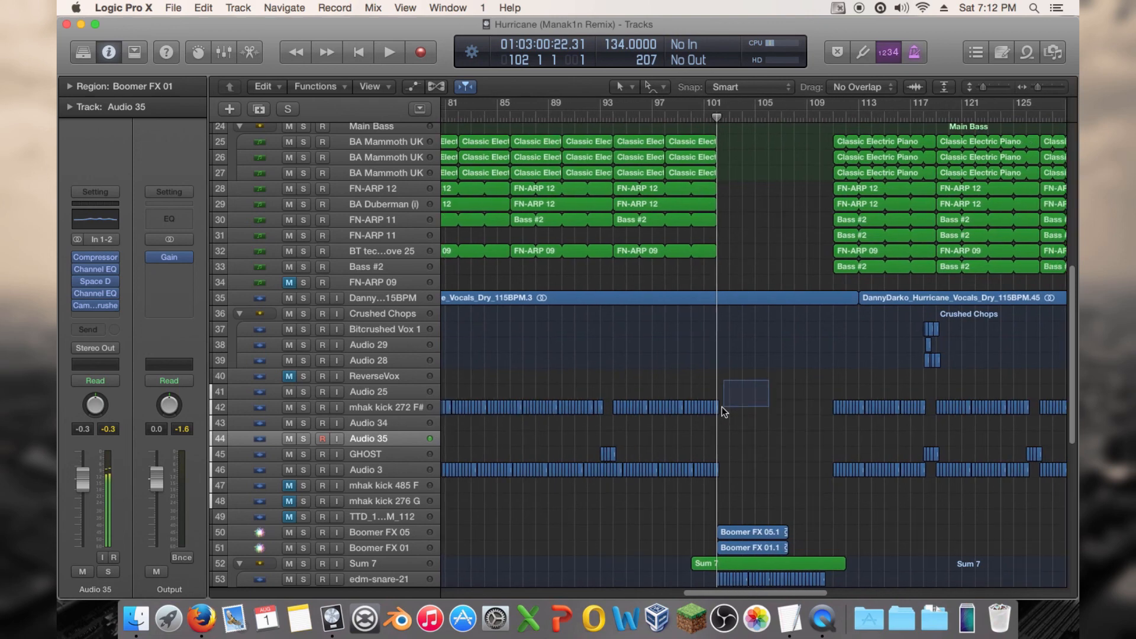
left_click_drag(694, 417, 695, 418)
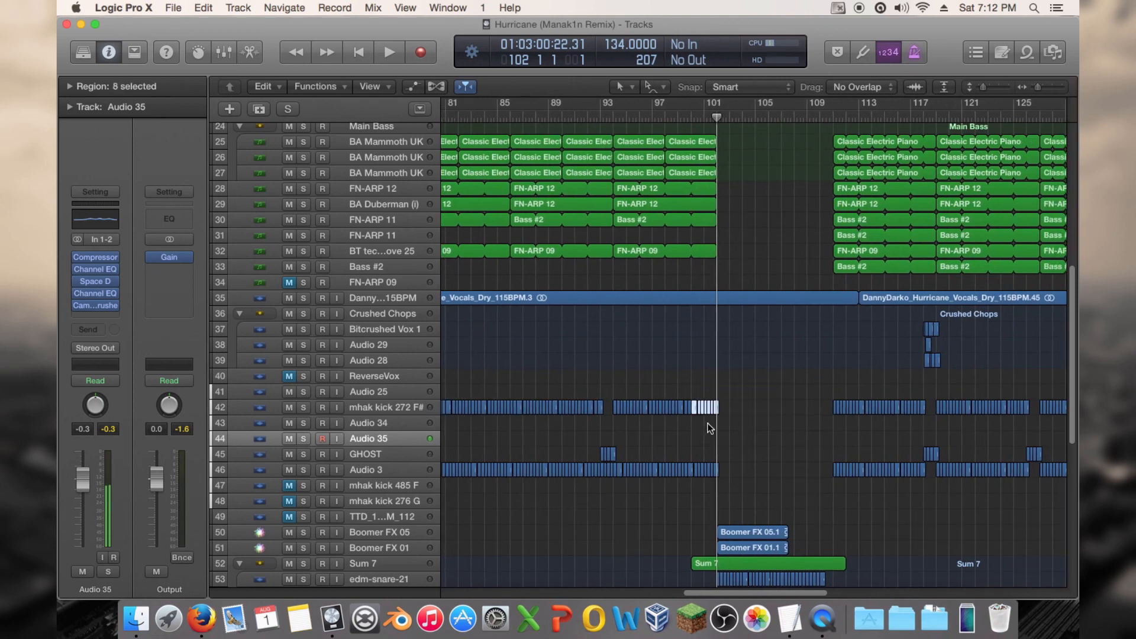
key("BackSpace")
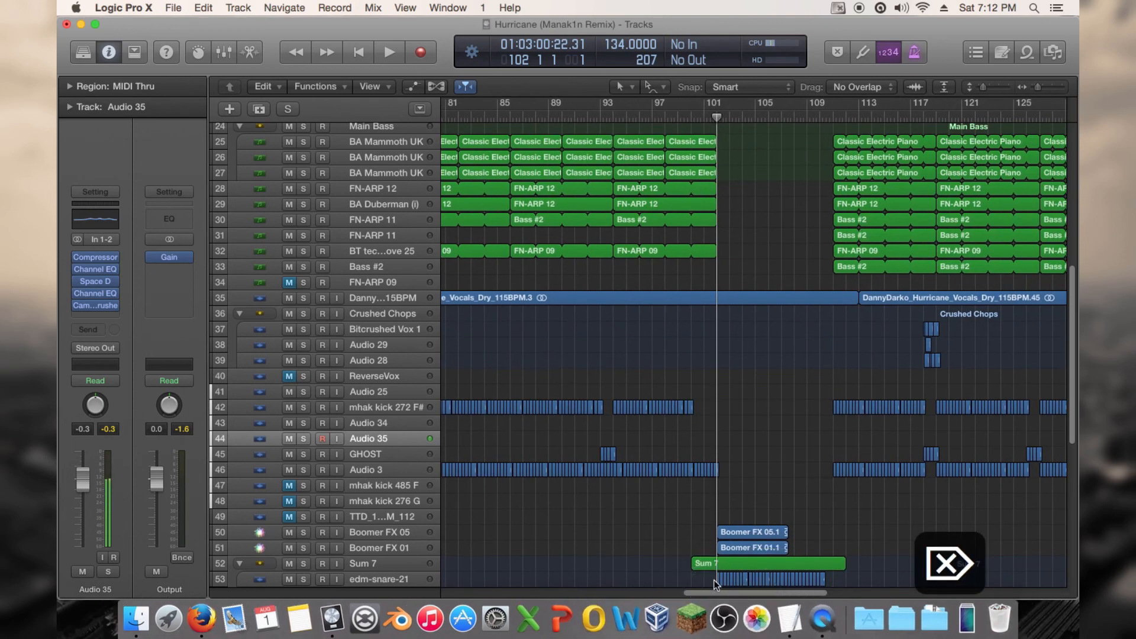
left_click_drag(684, 593, 637, 592)
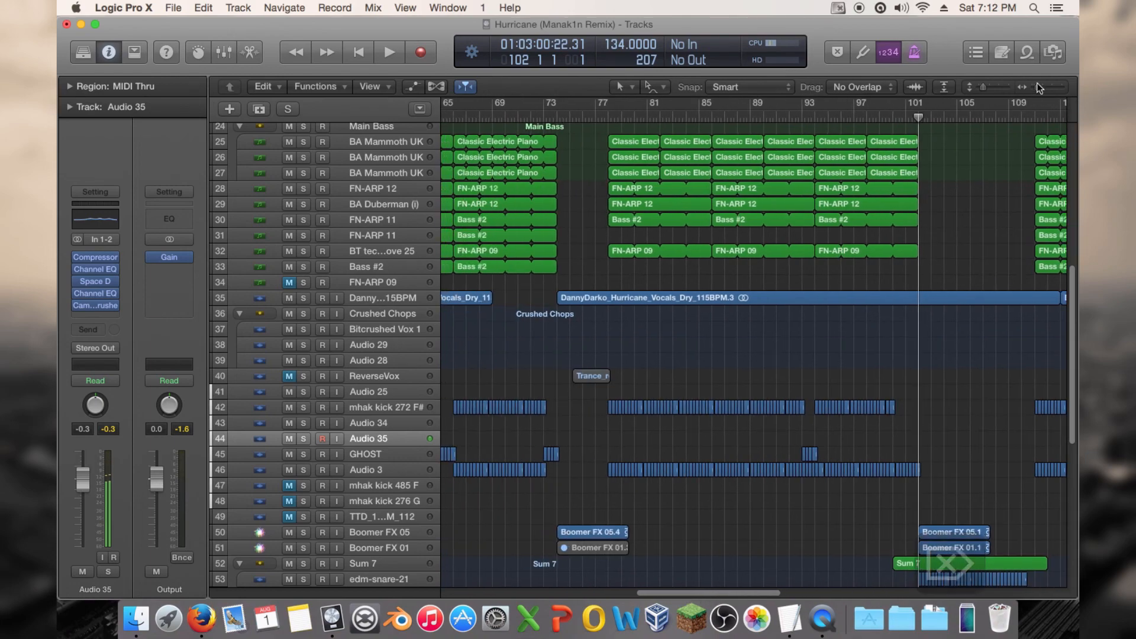
left_click_drag(1038, 87, 1035, 88)
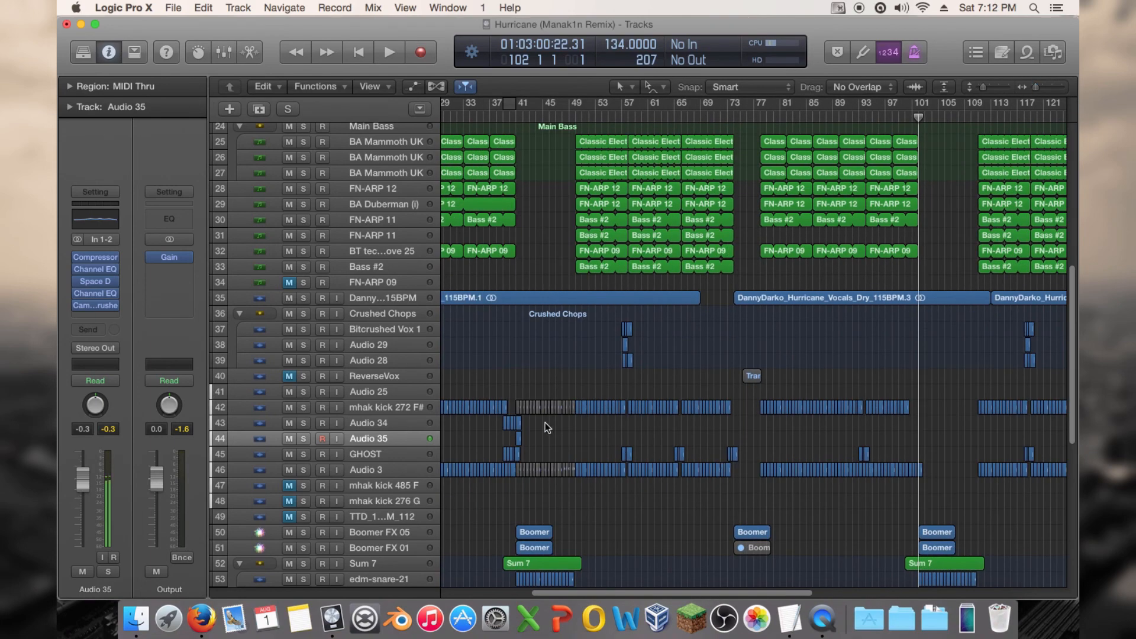
left_click_drag(545, 423, 485, 456)
scroll(639, 437, "down", 10)
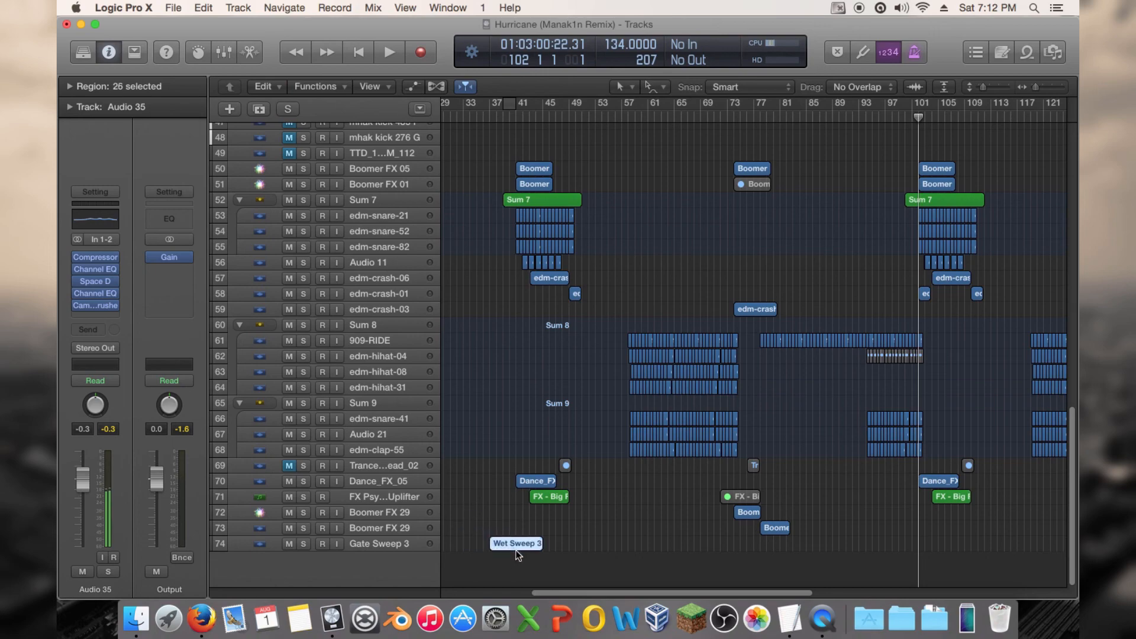
scroll(654, 501, "up", 11)
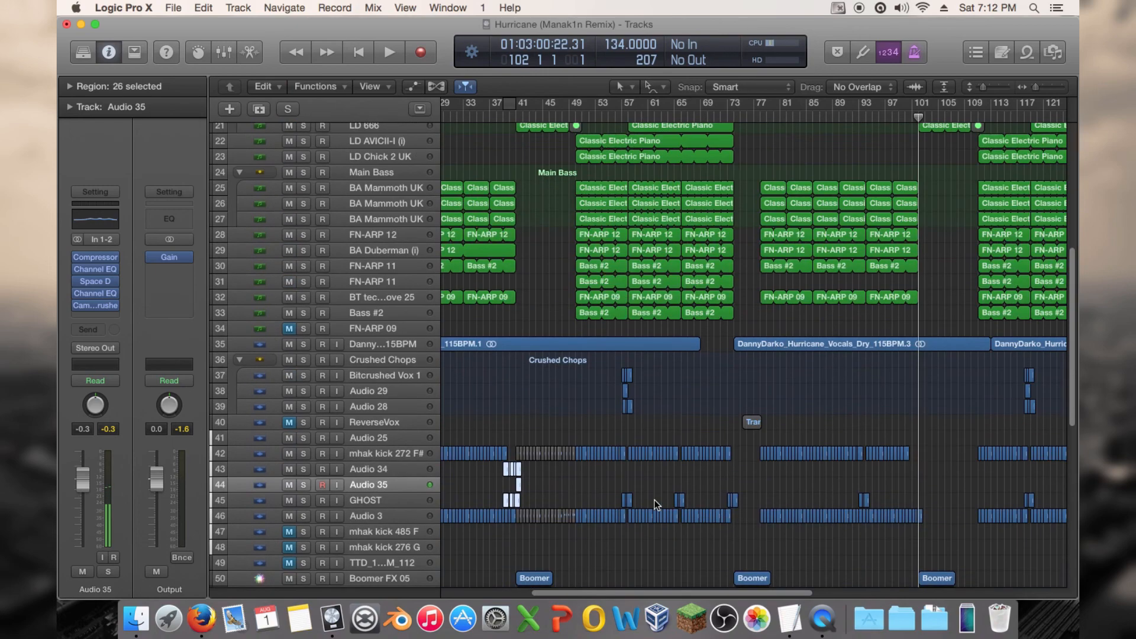
scroll(626, 506, "down", 5)
scroll(627, 506, "down", 1)
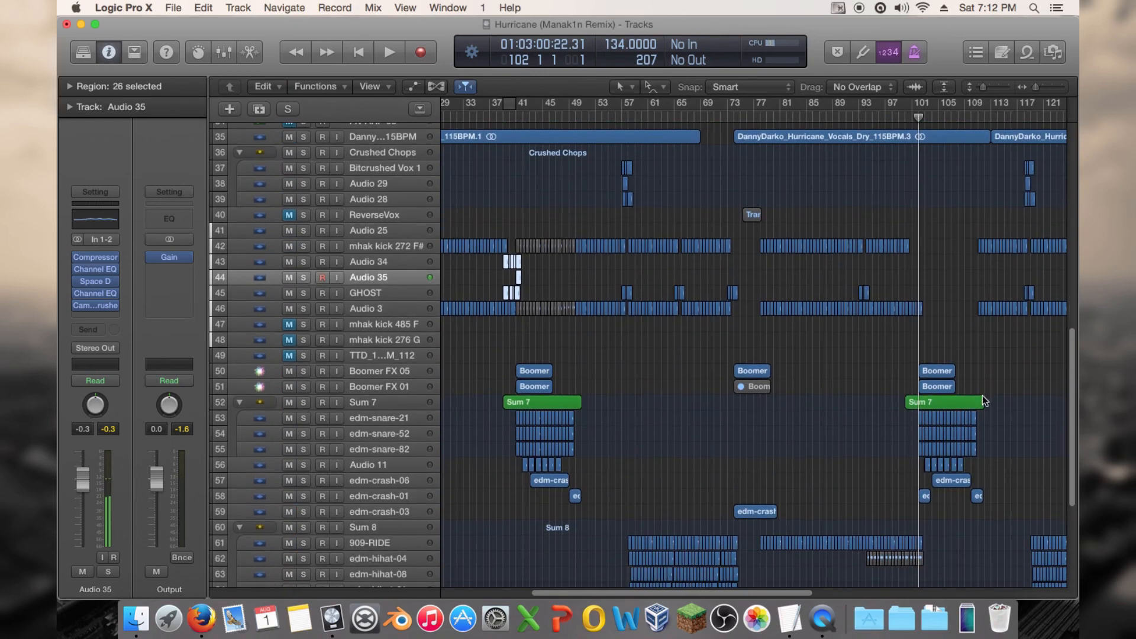
Step: Delete the Boomer FX 05 and Boomer FX 01 regions that start at bar 102
left_click_drag(978, 360, 942, 384)
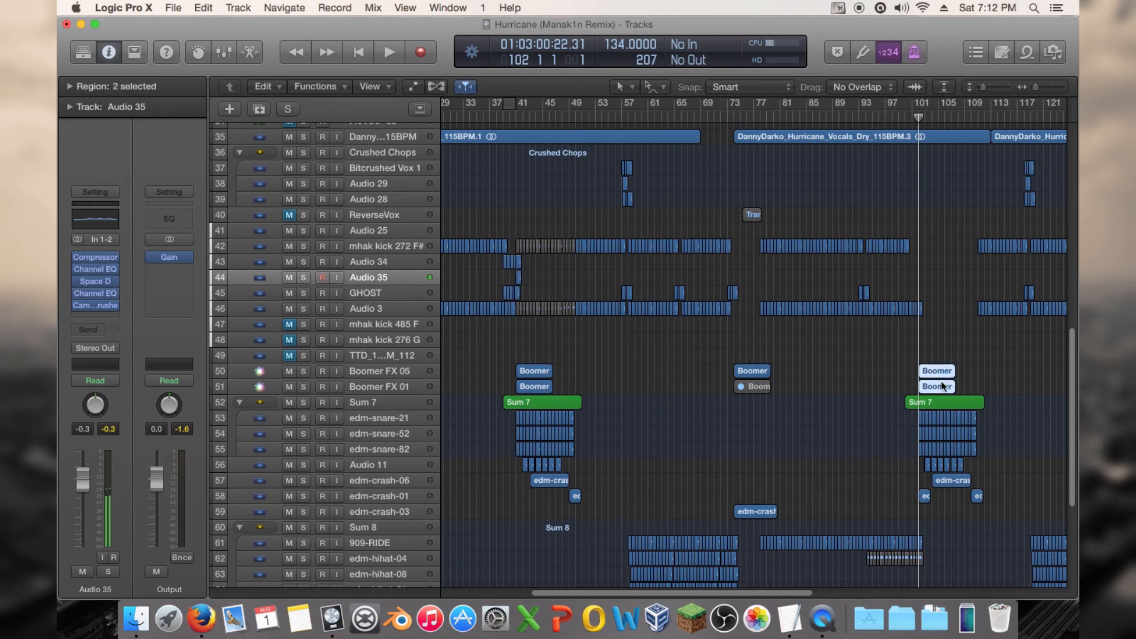
key("Delete")
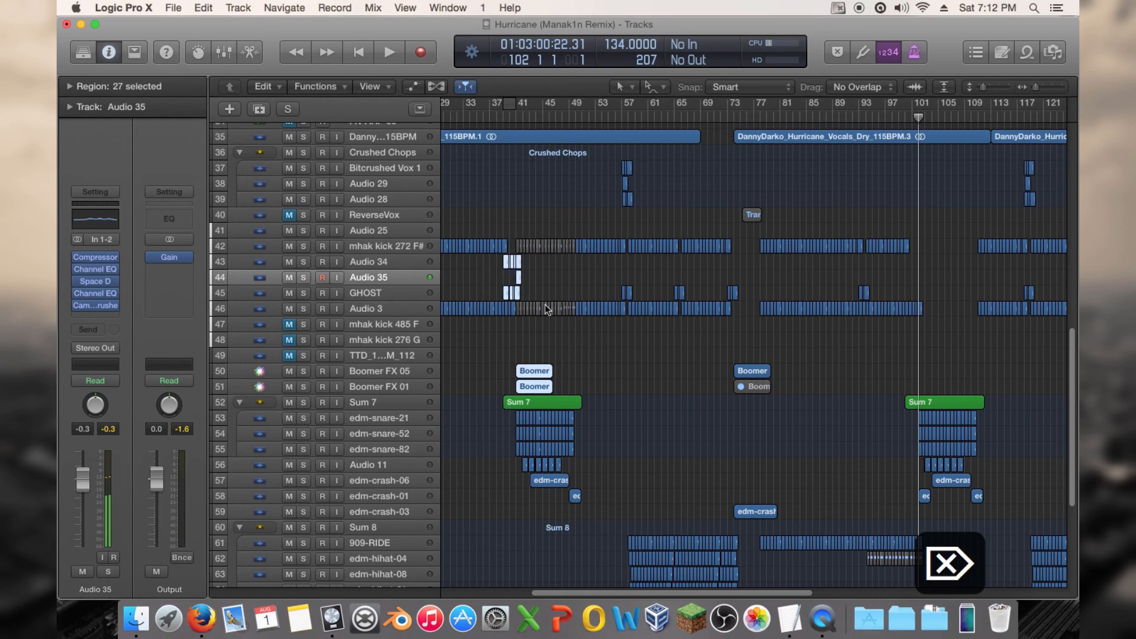
Step: Copy the selected kick-roll, ghost, Boomer FX and gate sweep regions from the bar 41 transition to the matching position at bar 102
scroll(545, 309, "down", 8)
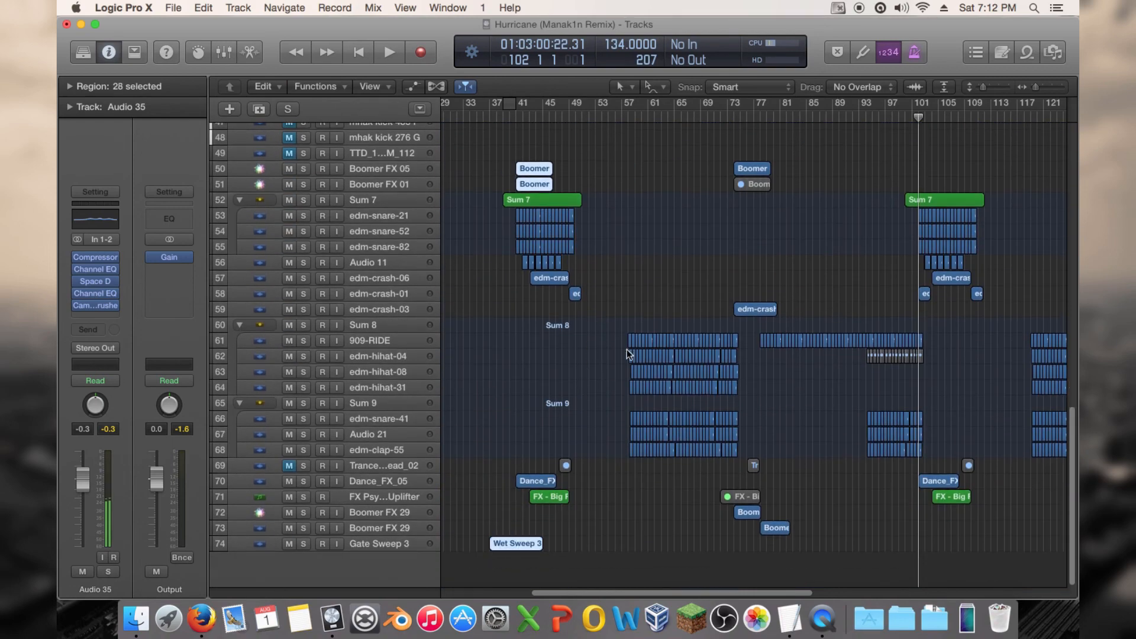
scroll(627, 349, "up", 20)
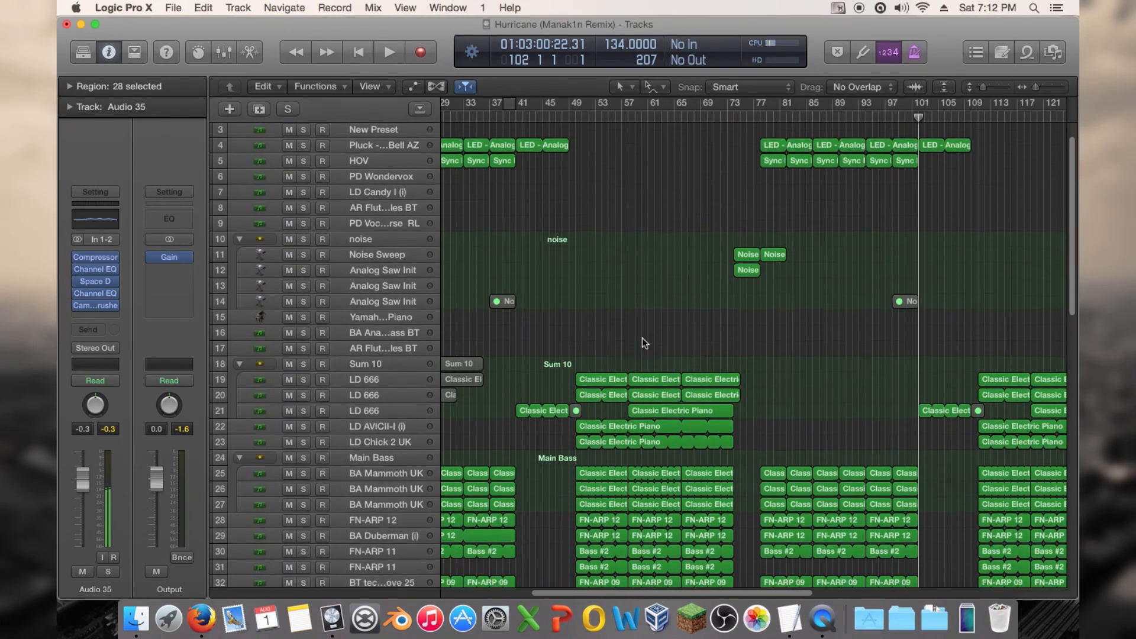
scroll(643, 339, "down", 14)
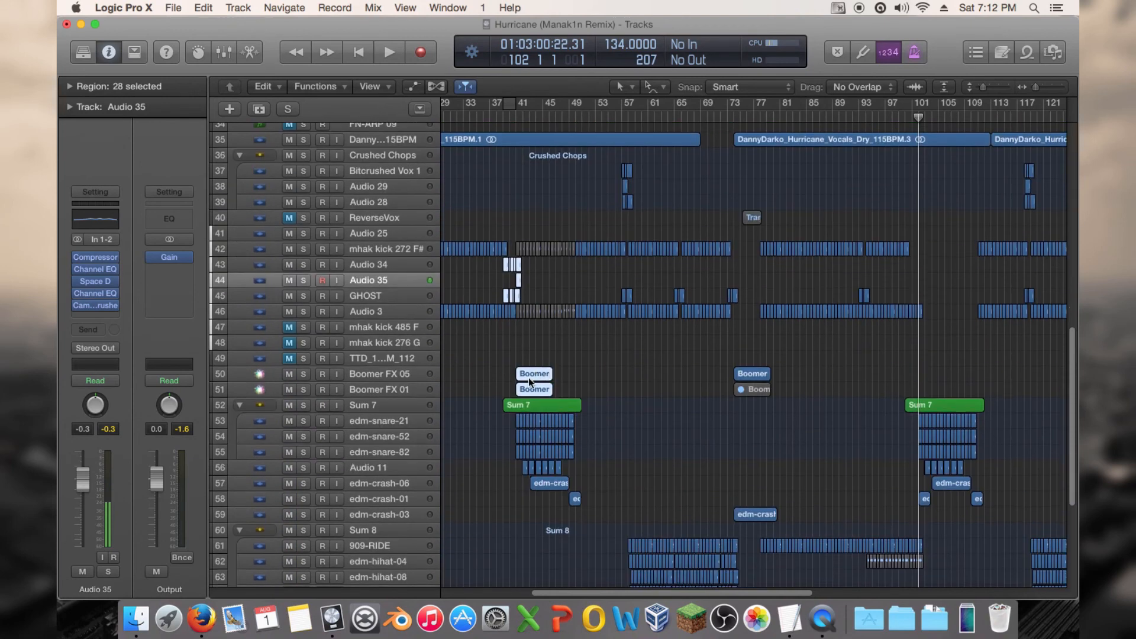
left_click_drag(589, 379, 926, 371)
left_click(675, 229)
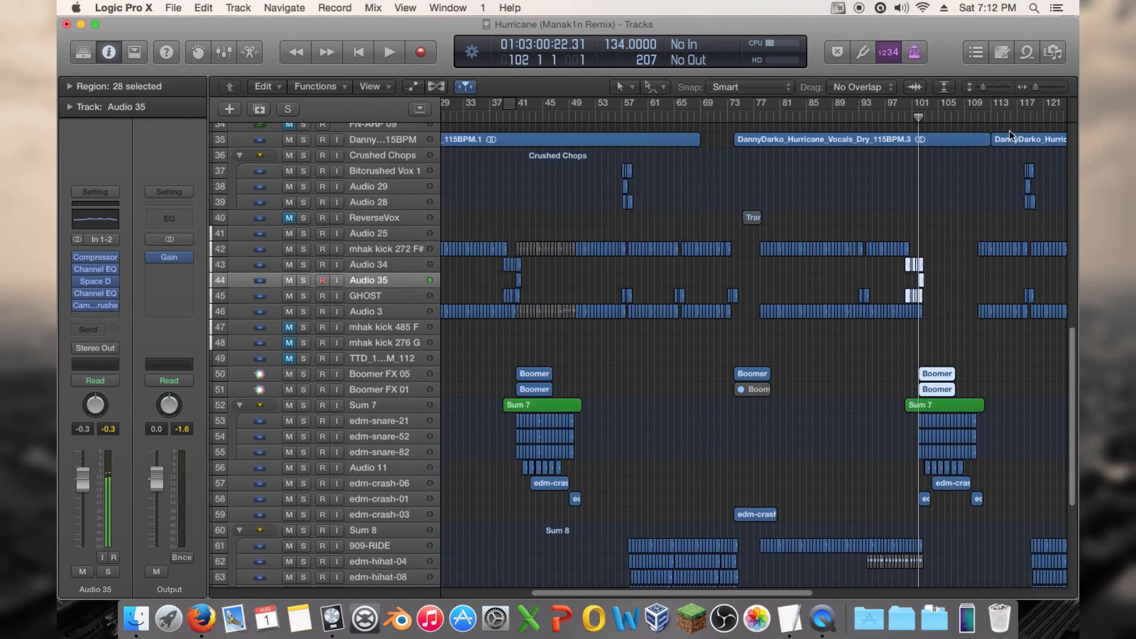
Step: Display the track automation and compare the Audio 34 track's Channel EQ Low Cut curve at the bar 41 and bar 102 transitions
key("a")
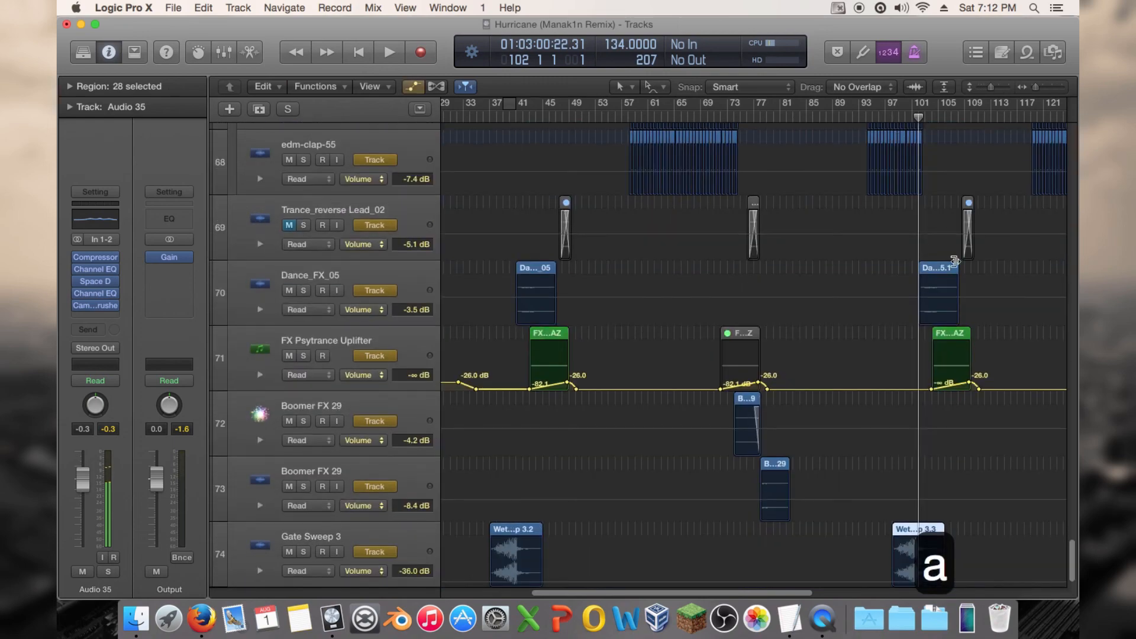
scroll(954, 261, "down", 5)
scroll(953, 260, "up", 8)
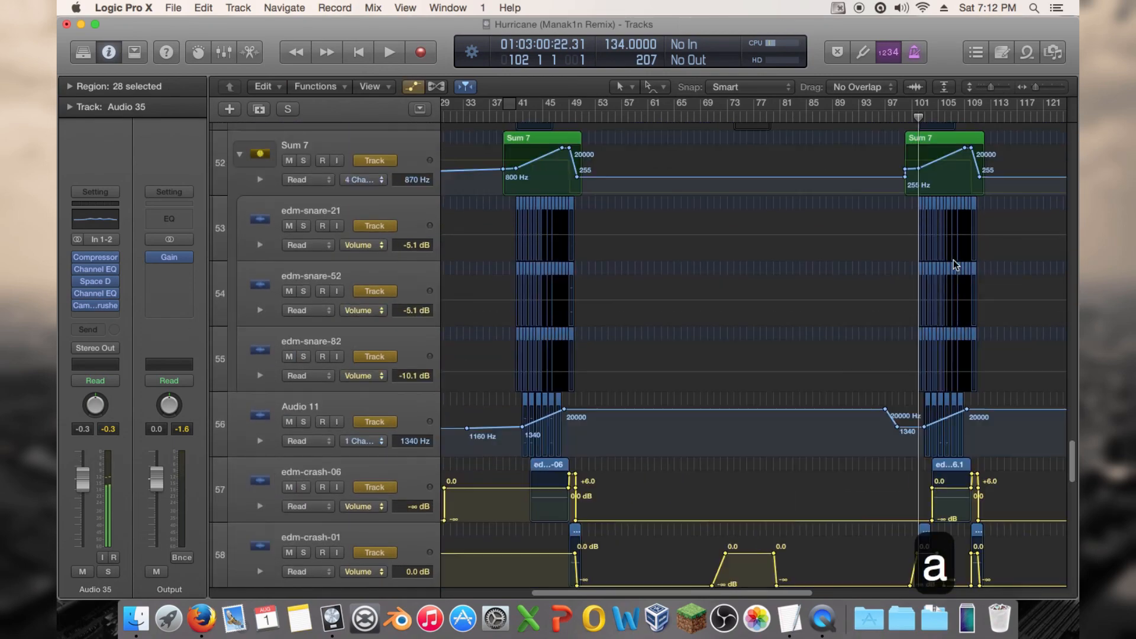
scroll(952, 261, "up", 3)
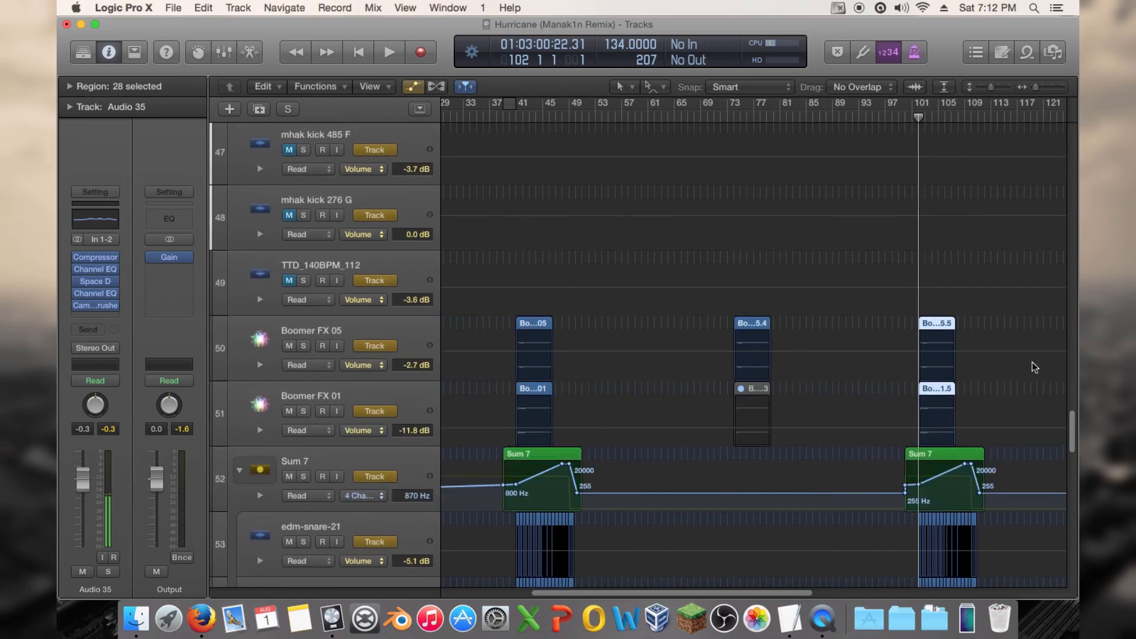
left_click_drag(1068, 443, 1063, 393)
left_click(383, 312)
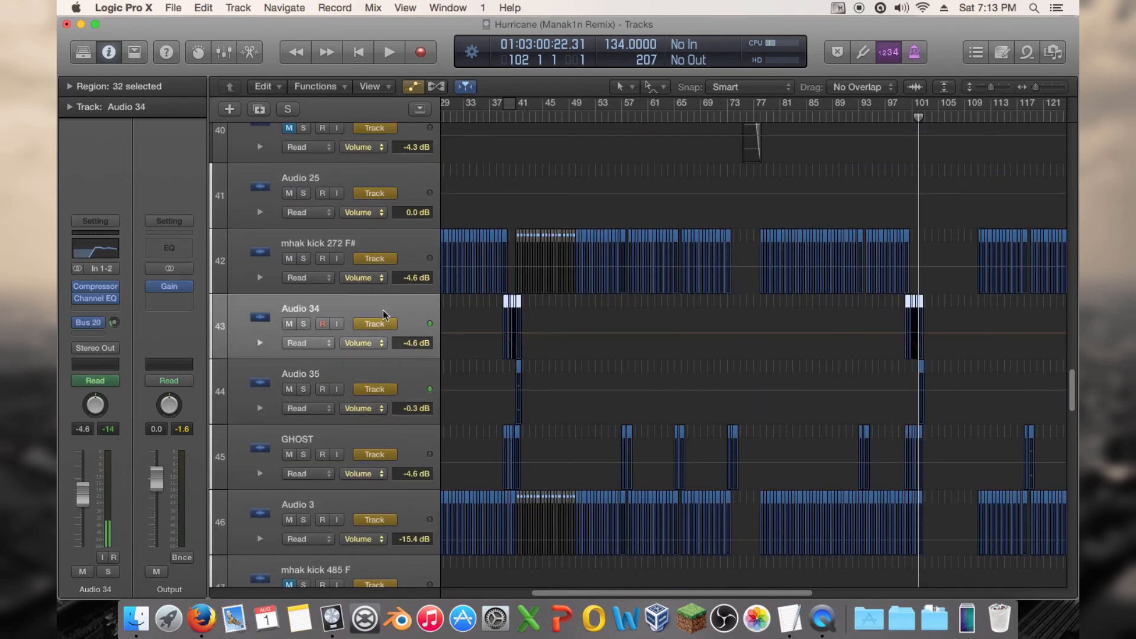
left_click(260, 342)
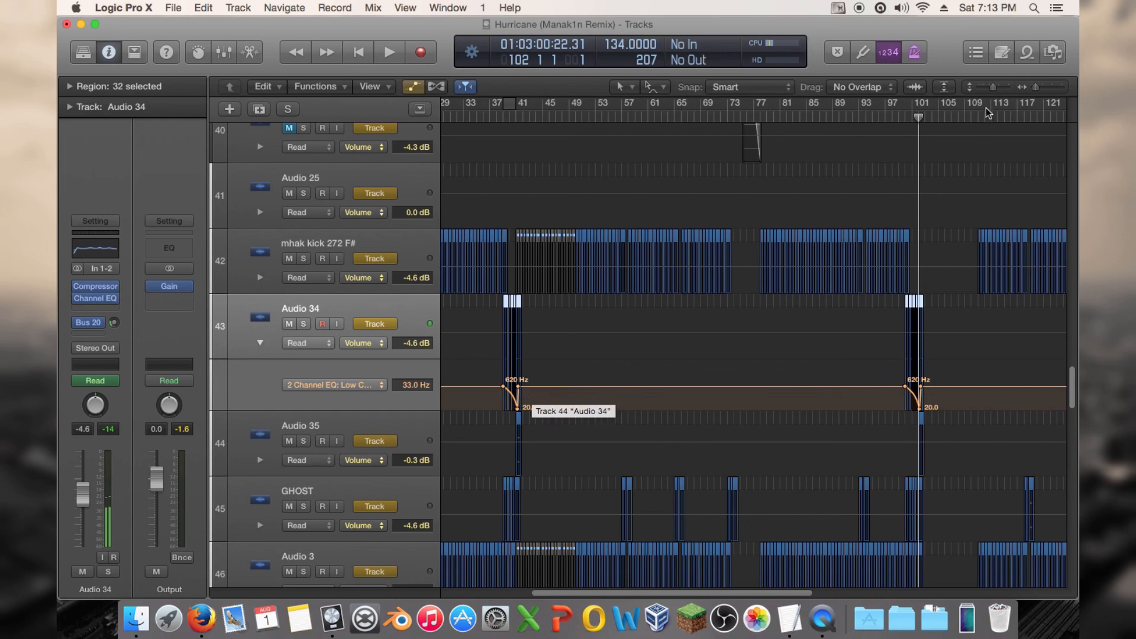
left_click_drag(1035, 88, 1041, 92)
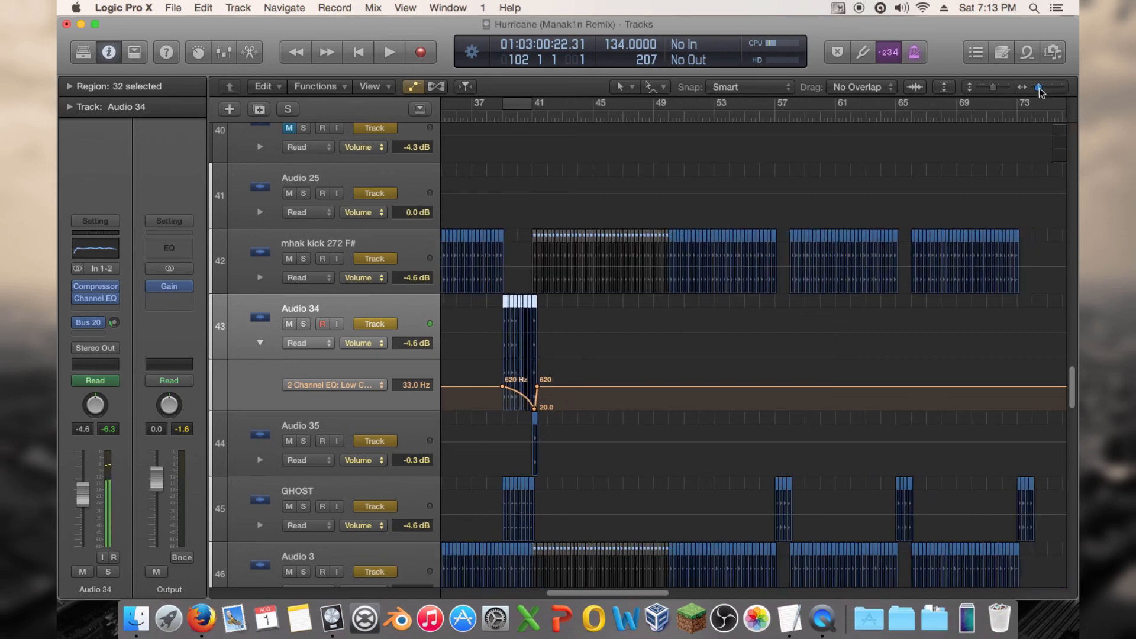
key("a")
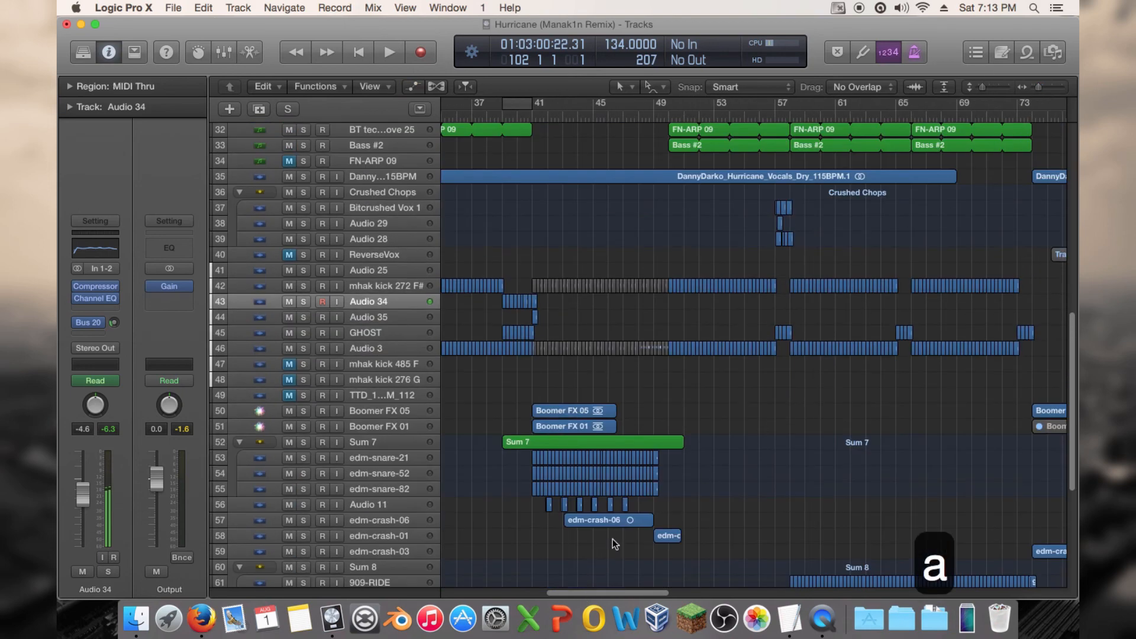
Step: Audition the copied transition into bar 102, starting from about bar 97, and save the project
left_click_drag(565, 593, 707, 590)
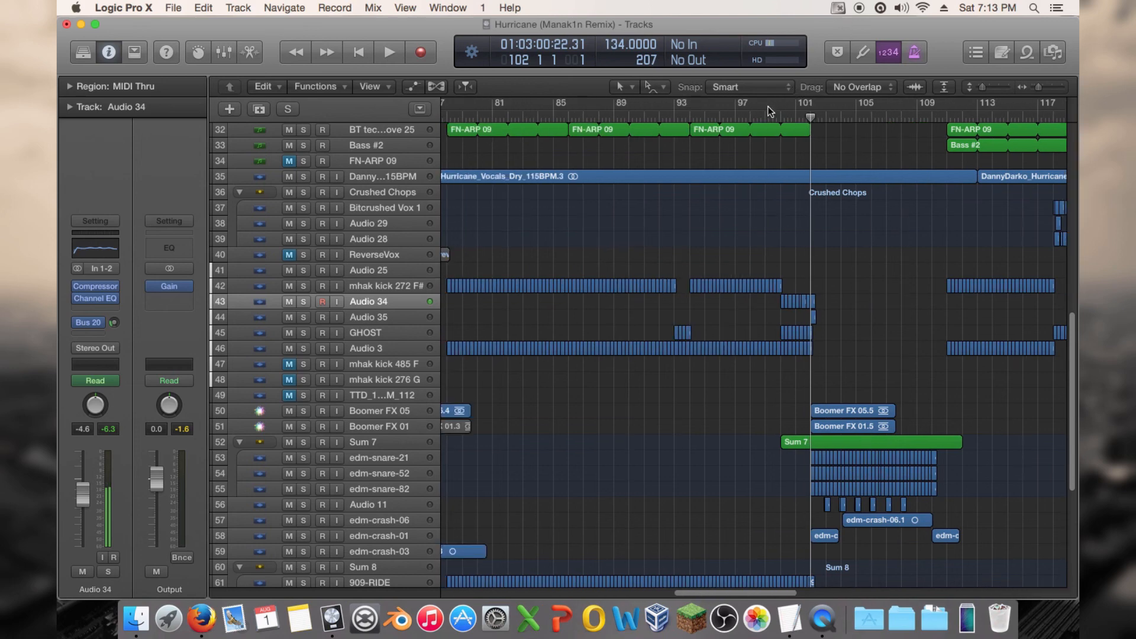
left_click(741, 113)
key("space")
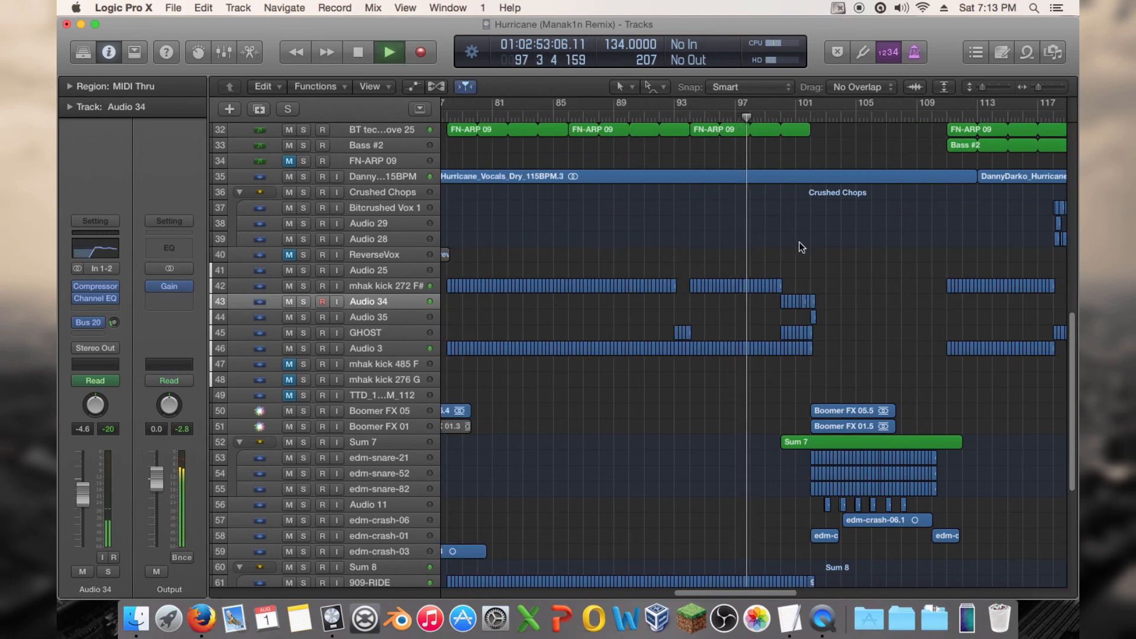
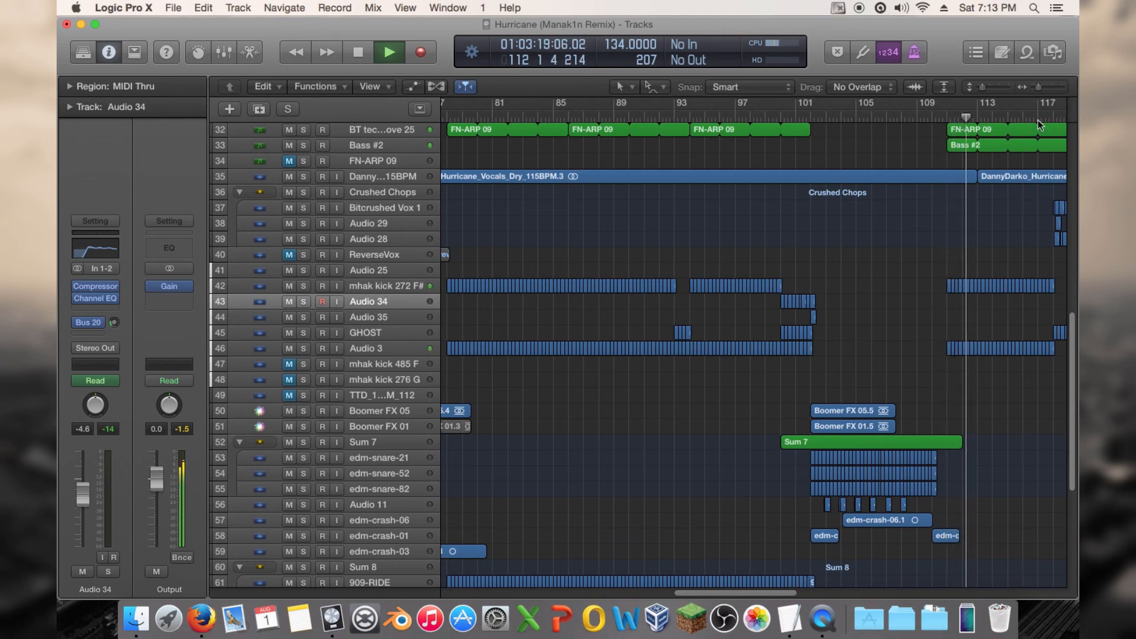
left_click_drag(1039, 86, 1033, 86)
key("space")
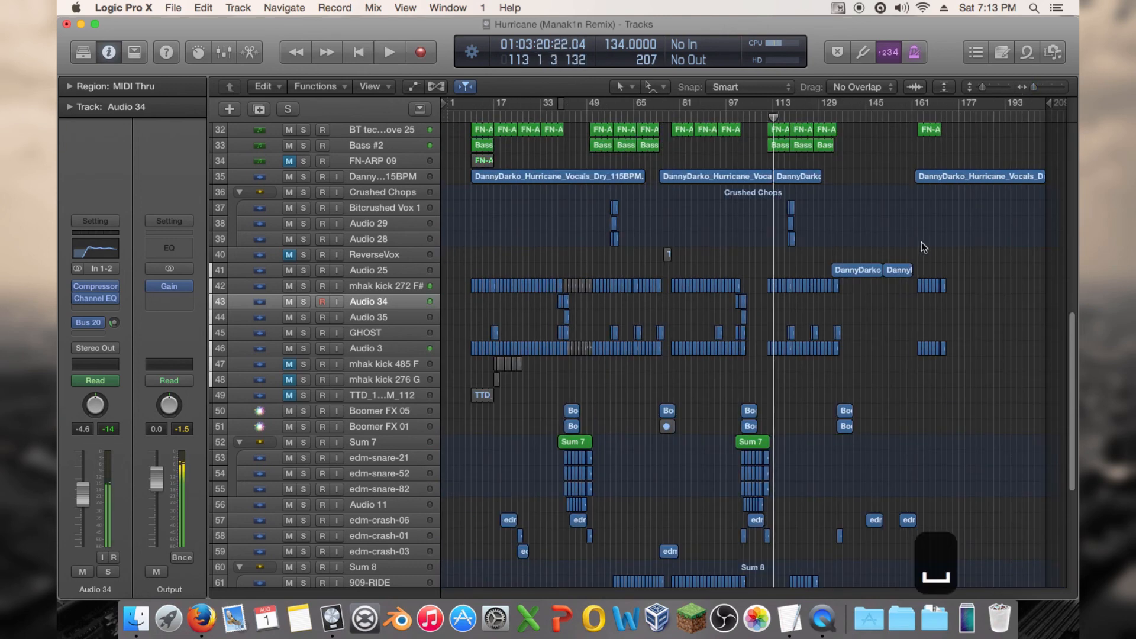
key("ctrl+s")
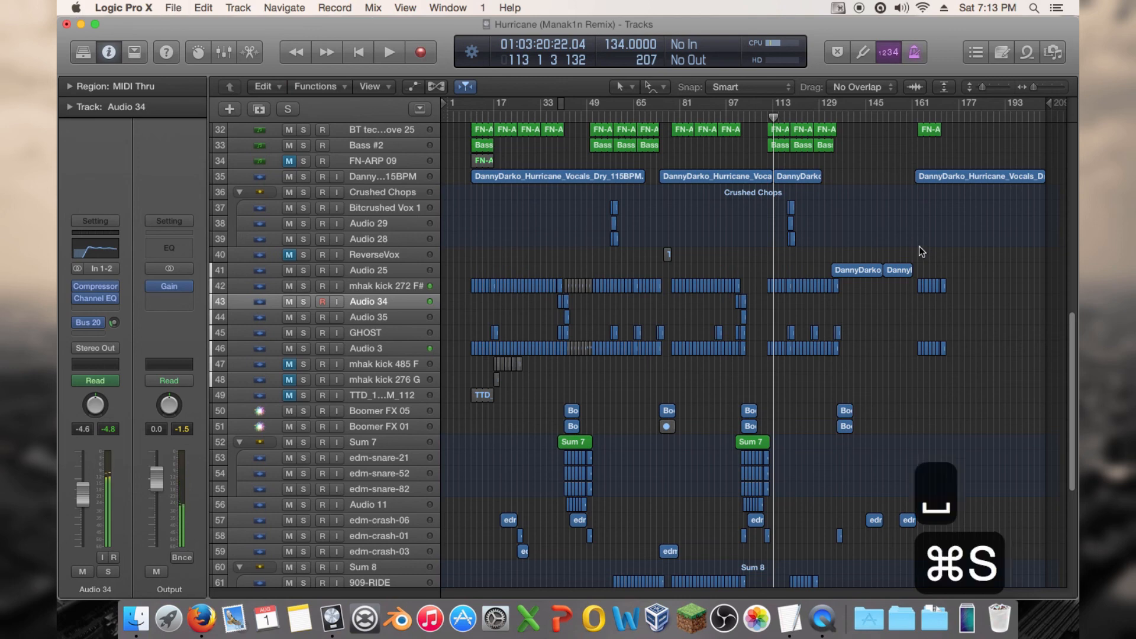
Step: Delete the line "improve sweep before drop." from the project Note Pad and close the notes
left_click(1005, 52)
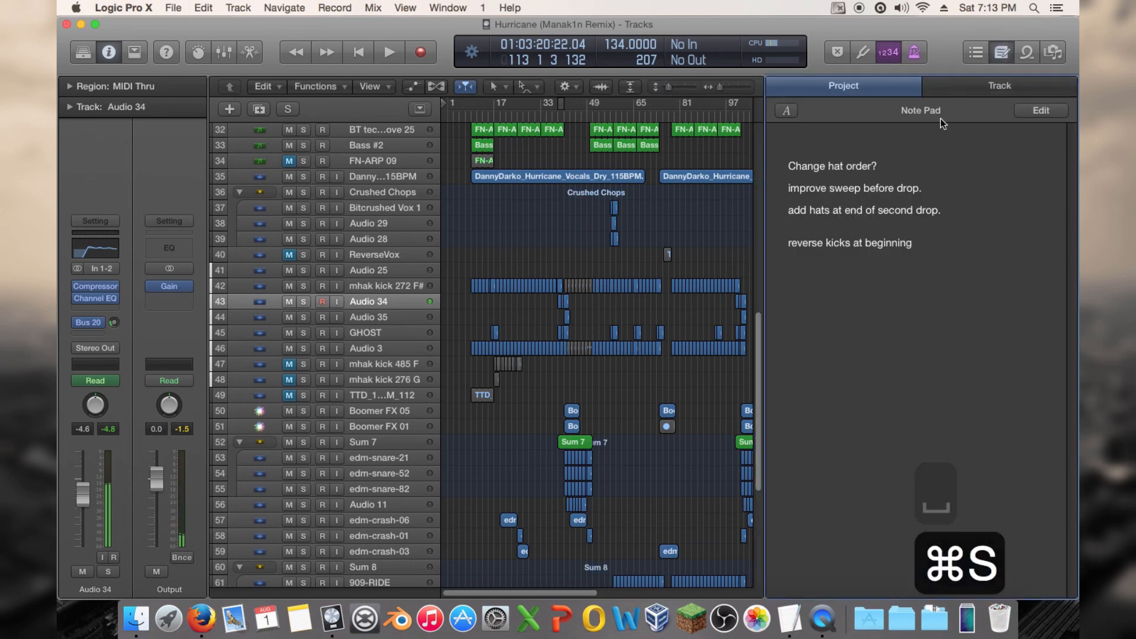
triple_click(922, 200)
left_click(934, 188)
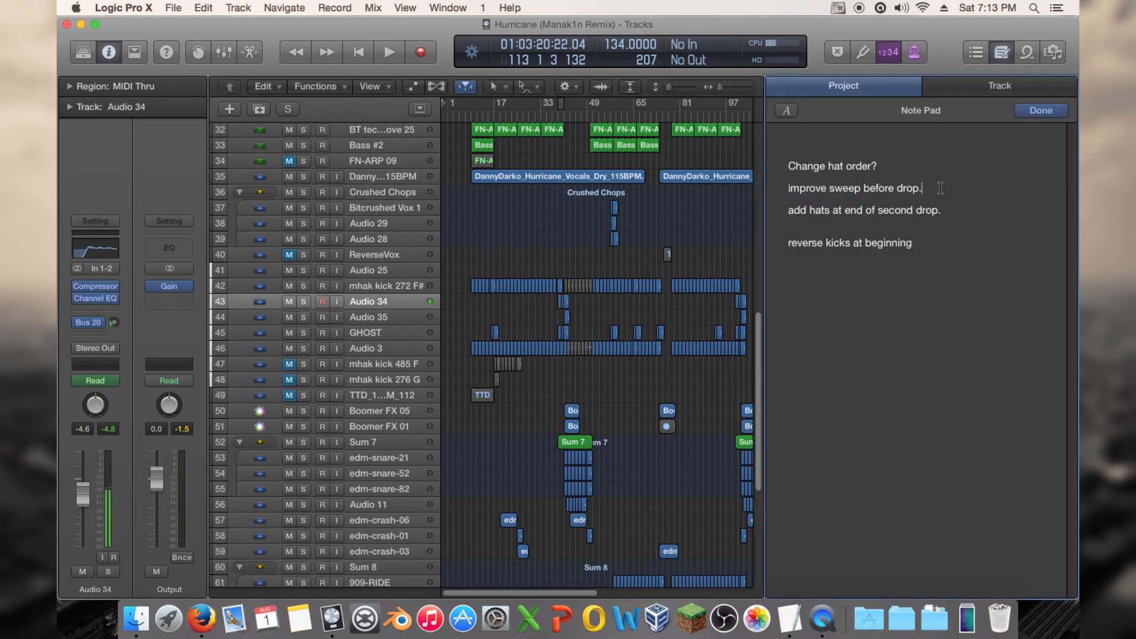
left_click_drag(934, 187, 747, 188)
key("BackSpace")
key("BackSpace")
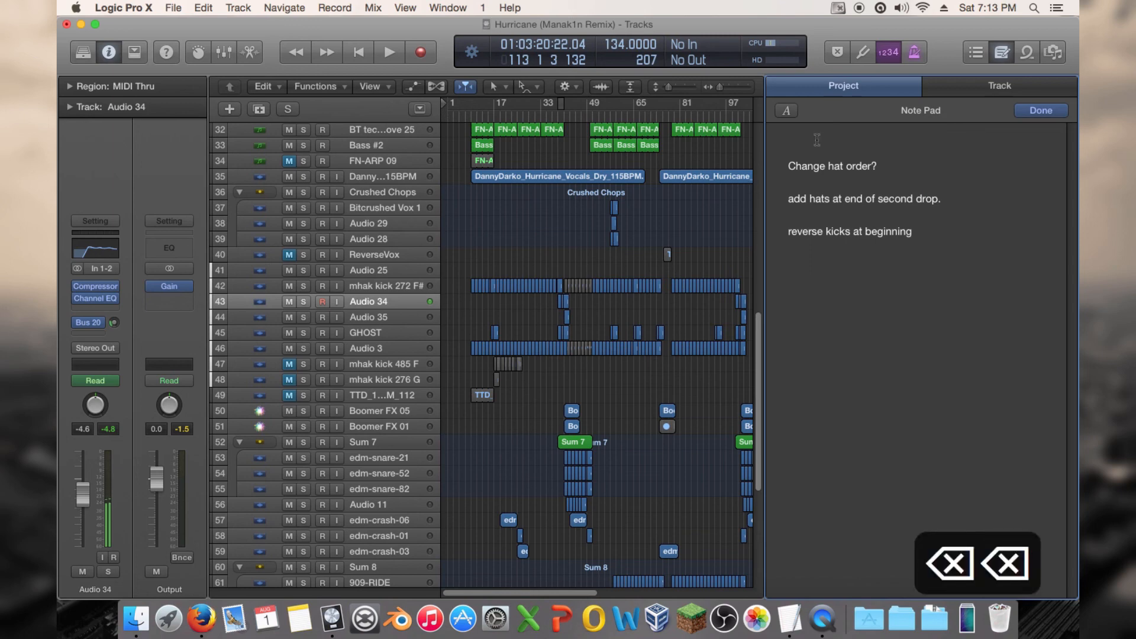
key("BackSpace")
left_click(1001, 52)
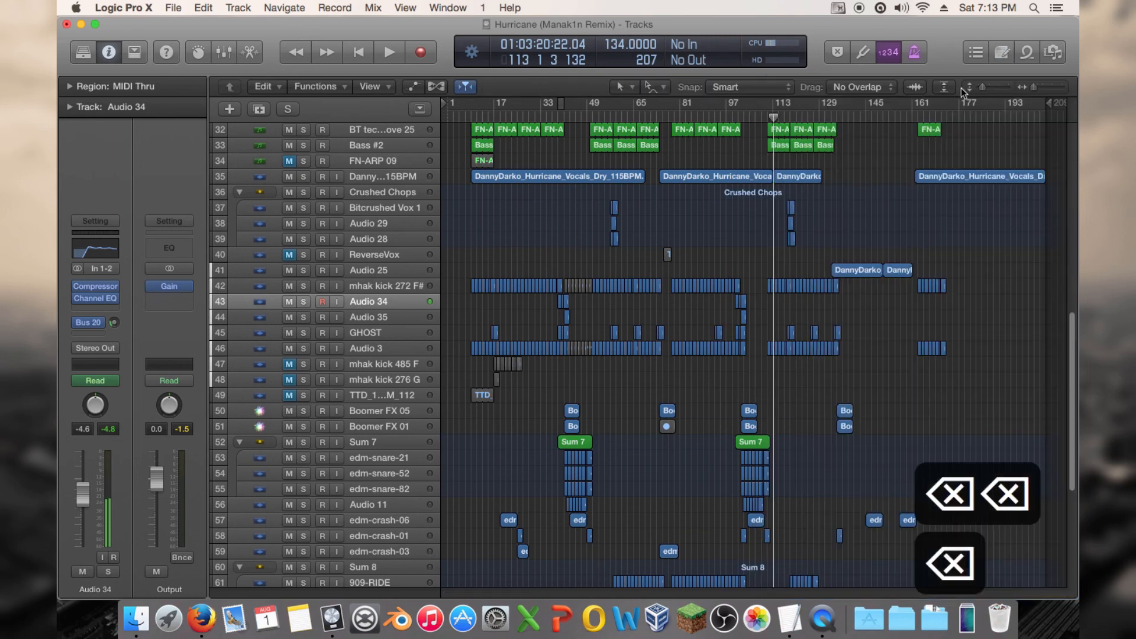
Step: Enlarge the vocal regions on the Audio 25 track and place the playhead at bar 151, where the second region starts
left_click_drag(1034, 87, 1040, 90)
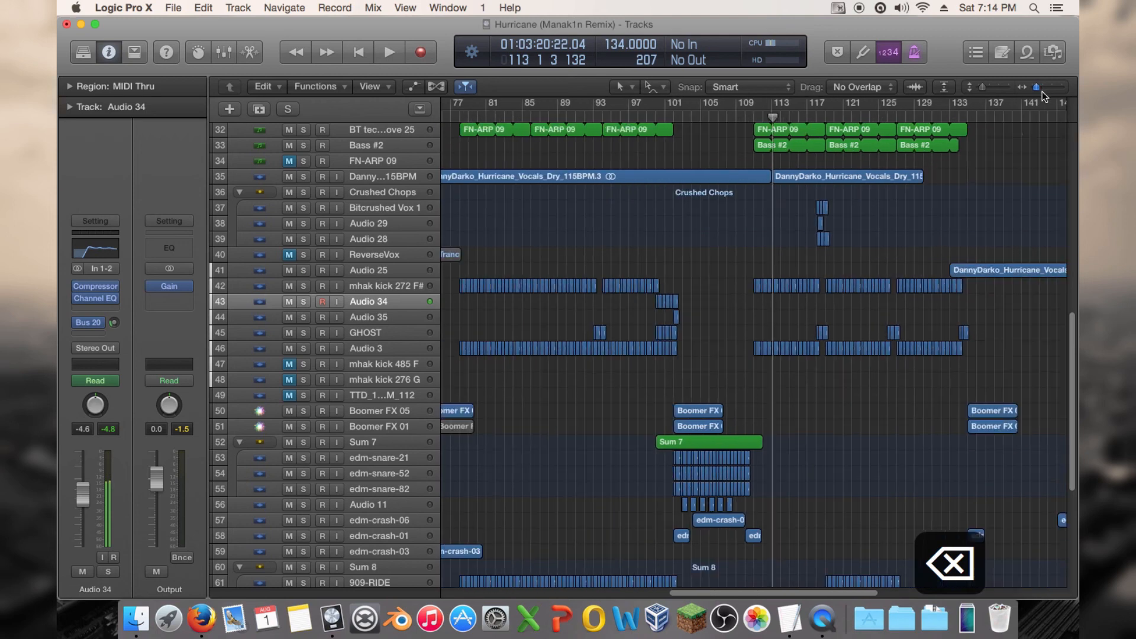
scroll(784, 574, "right", 10)
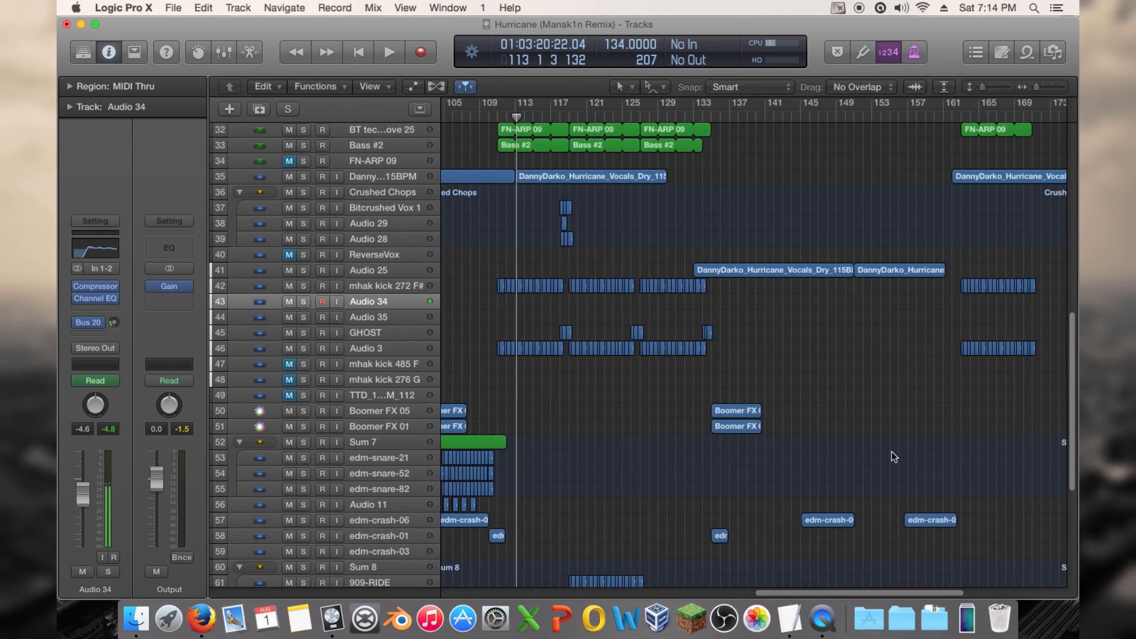
left_click(886, 116)
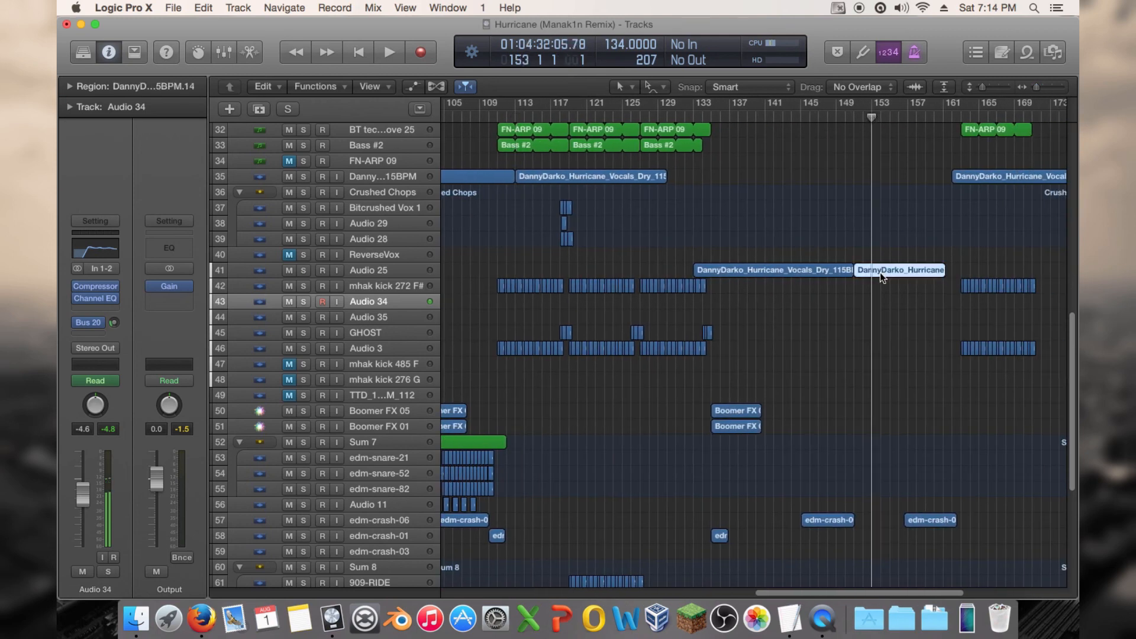
left_click_drag(985, 87, 1003, 79)
scroll(929, 210, "up", 12)
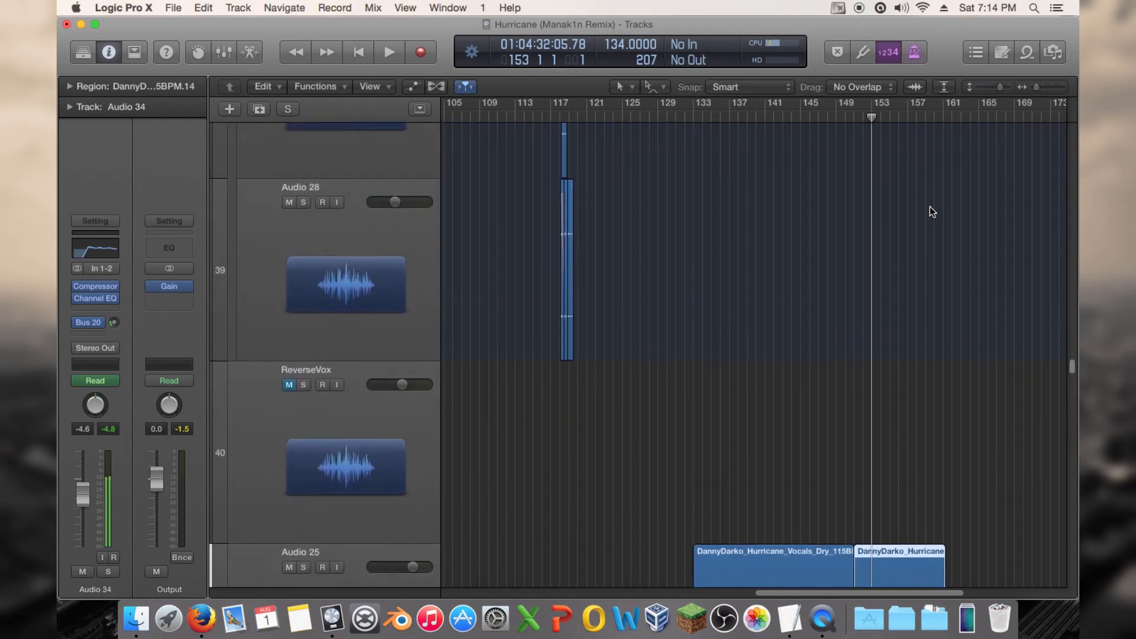
left_click_drag(1072, 335, 1076, 374)
left_click_drag(871, 117, 854, 117)
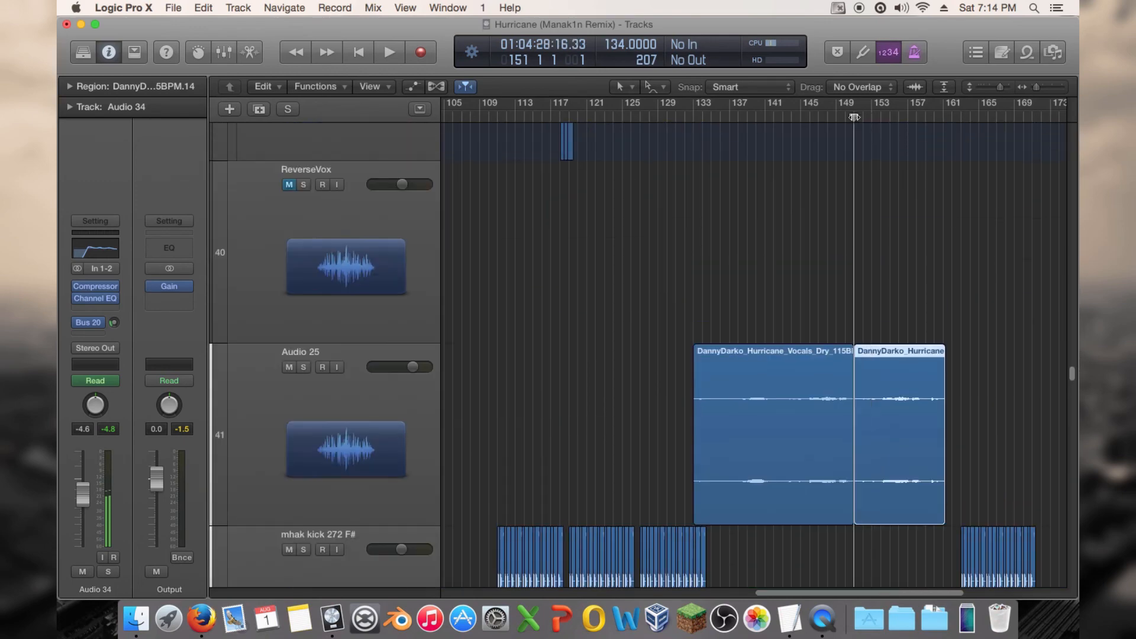
Step: Try to move the second vocal region on Audio 25 back to bar 143, over the first one, for comparison
left_click_drag(1075, 379, 1025, 349)
left_click(784, 115)
left_click_drag(1035, 87, 1042, 87)
left_click_drag(960, 268, 730, 294)
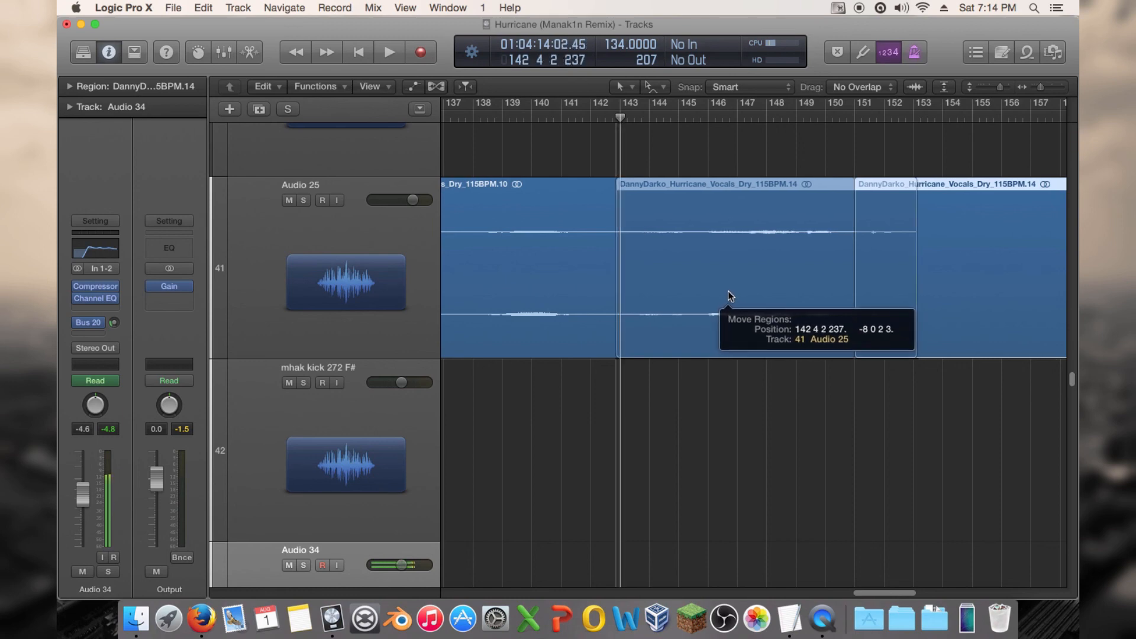
left_click_drag(728, 291, 971, 292)
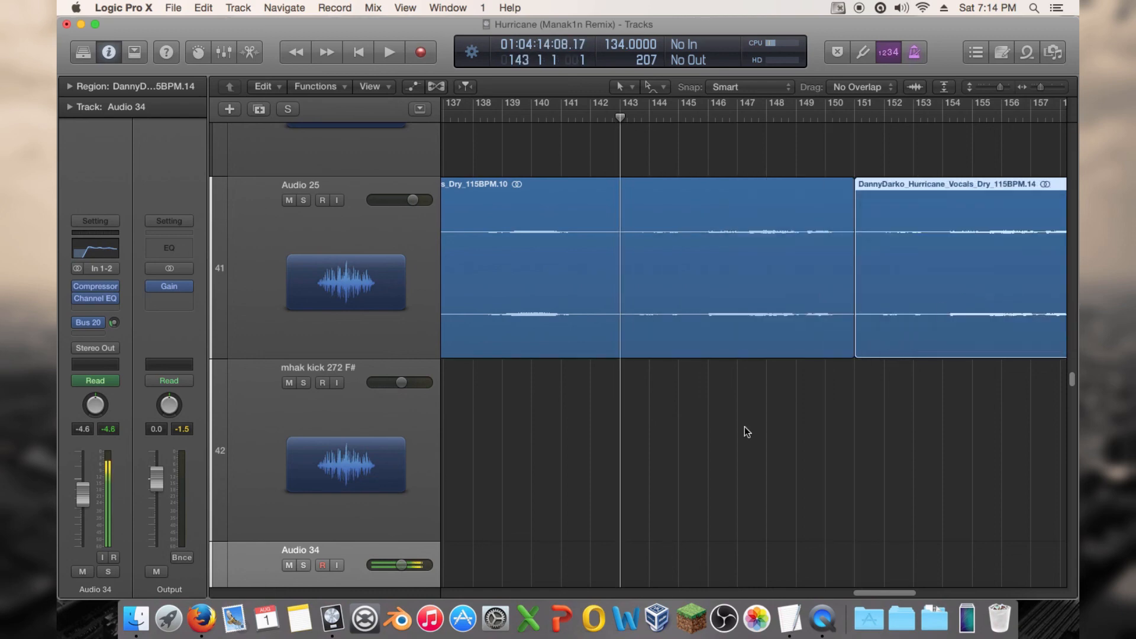
Step: Audition the end of the second vocal region on Audio 25 from about bar 159 into the kicks at bar 163
scroll(894, 588, "right", 5)
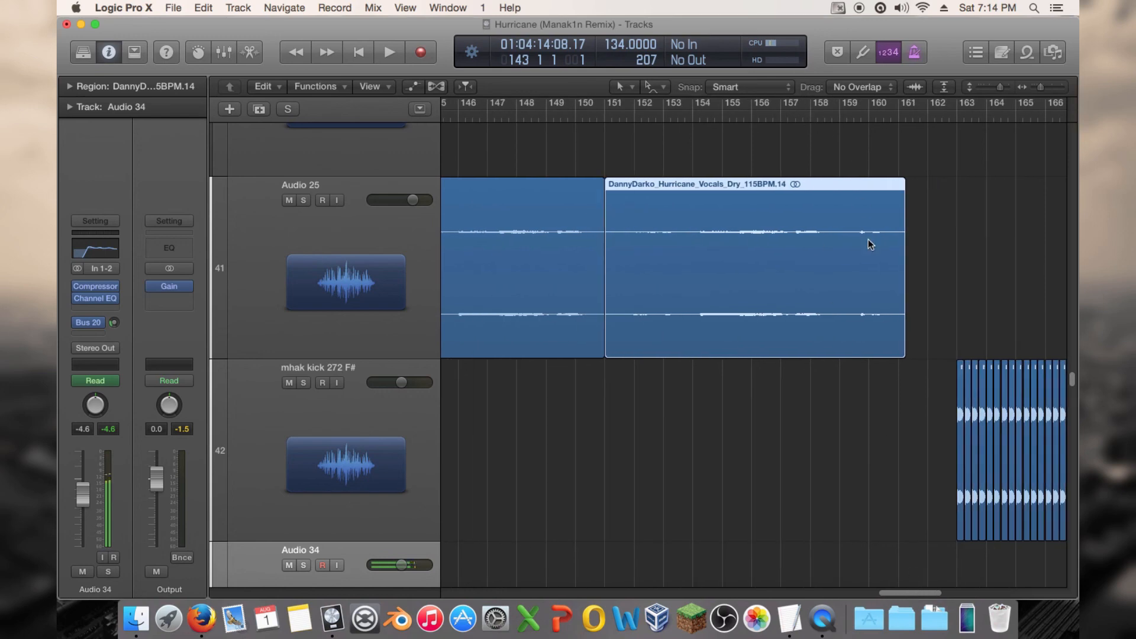
left_click(864, 117)
key("space")
left_click(850, 116)
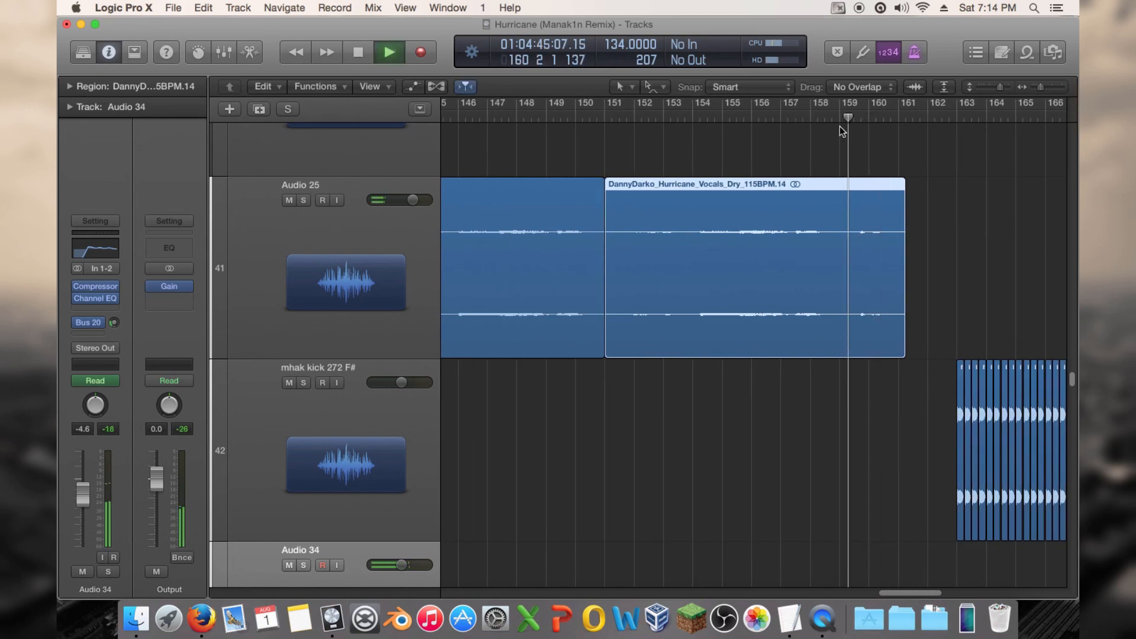
left_click(766, 117)
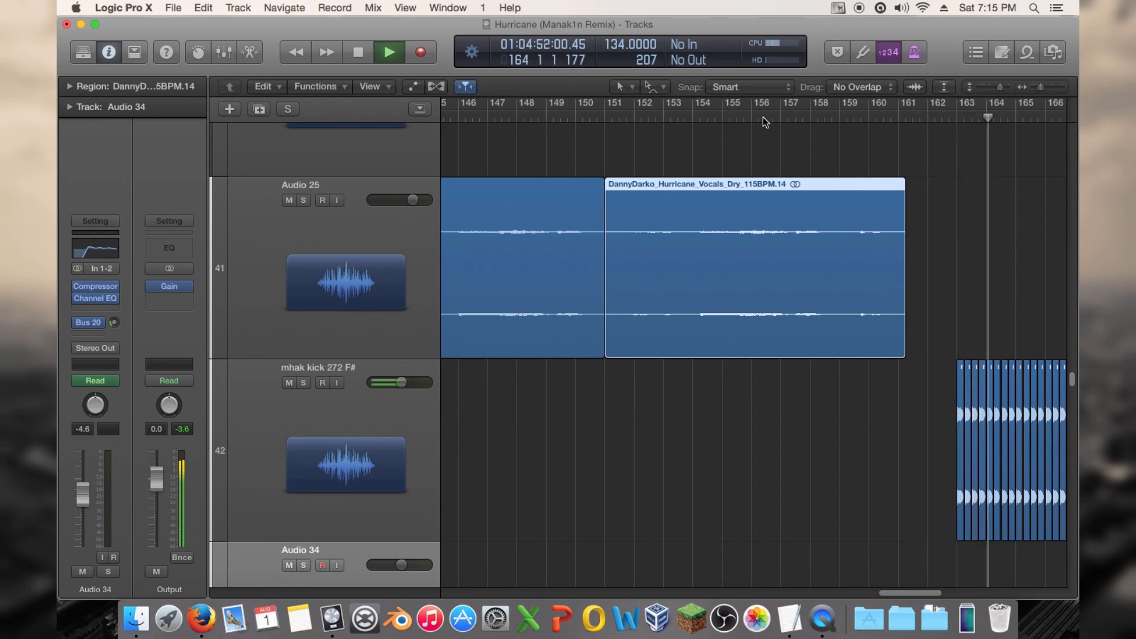
key("space")
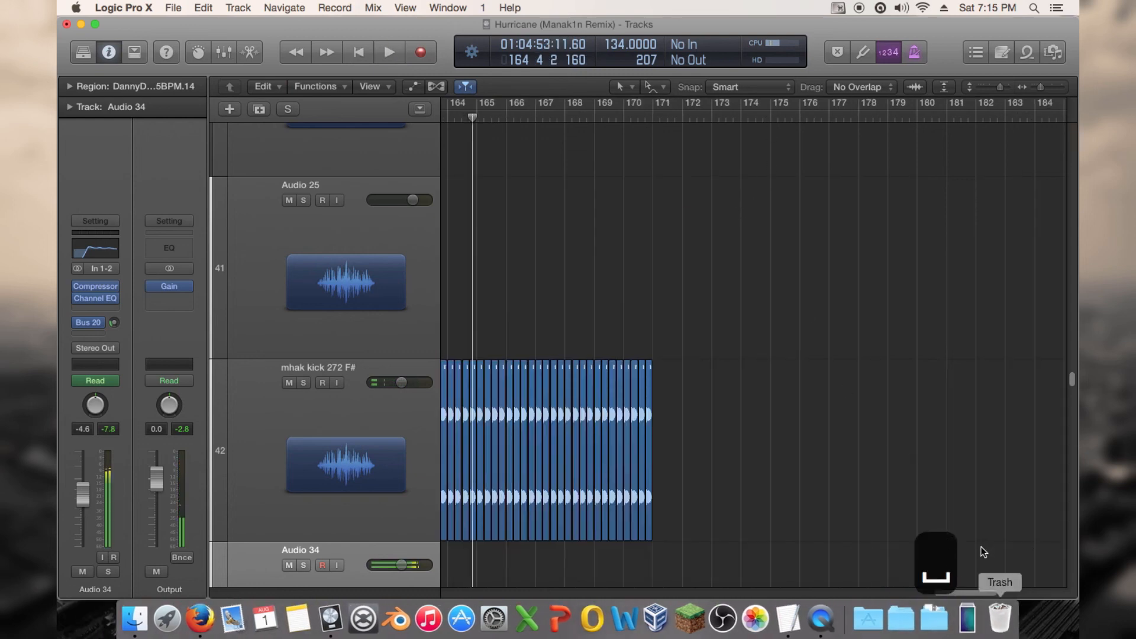
Step: Trim the start of the second vocal region on Audio 25 so that it begins at about bar 159
scroll(973, 585, "left", 10)
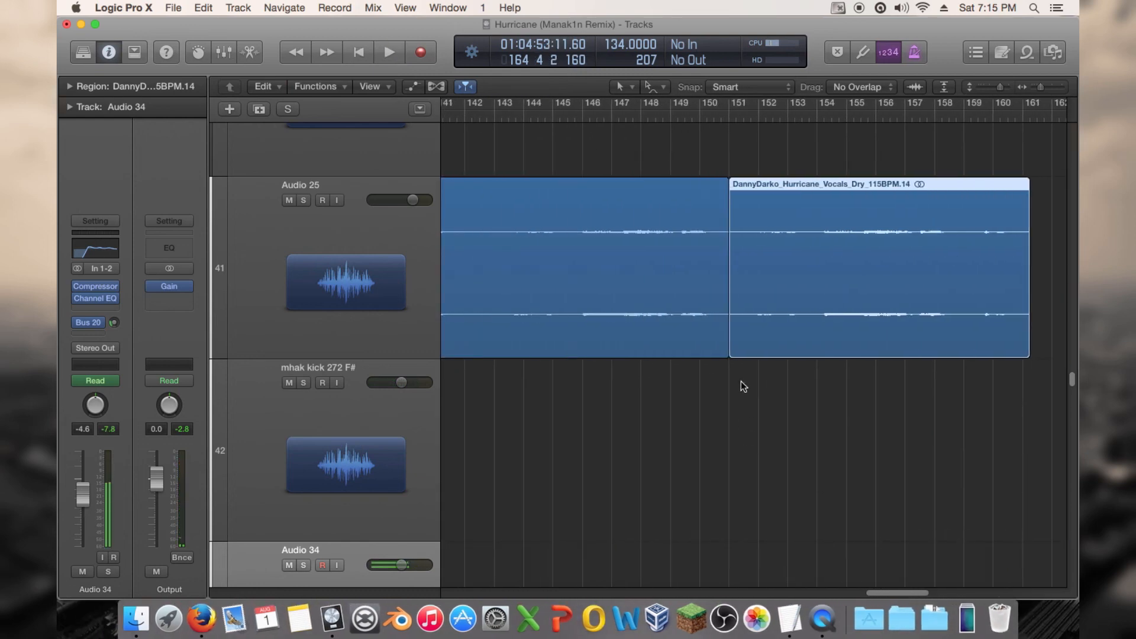
left_click_drag(736, 350, 973, 335)
scroll(895, 570, "left", 4)
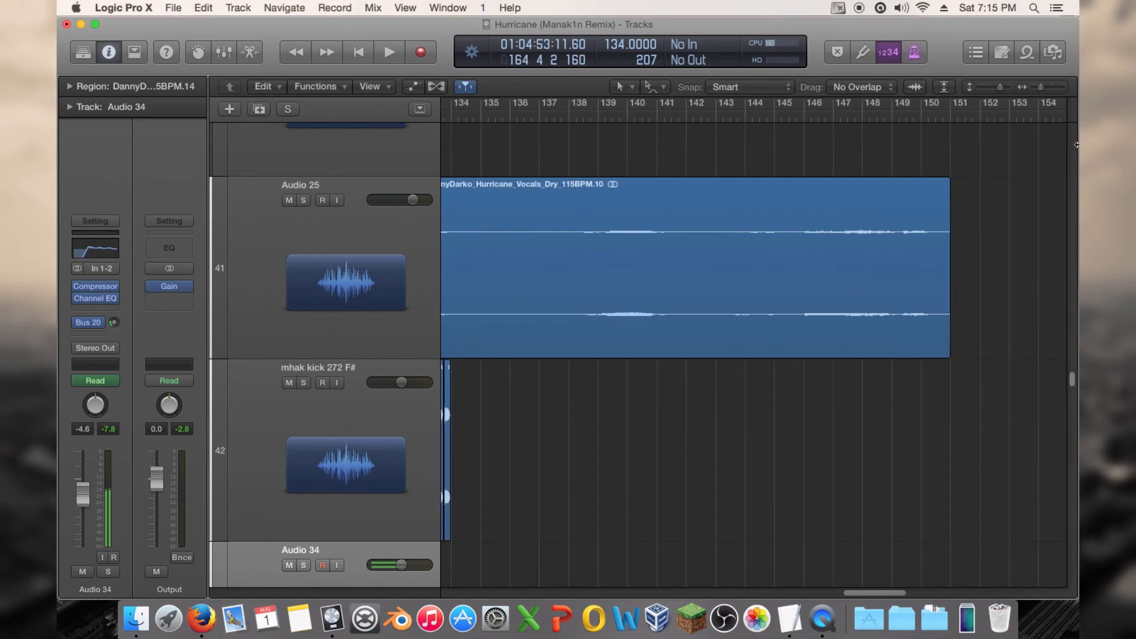
Step: Copy the first vocal region on Audio 25 down to the Audio 34 track, starting at about bar 134
left_click_drag(1035, 90, 1032, 87)
left_click_drag(1036, 89, 1040, 88)
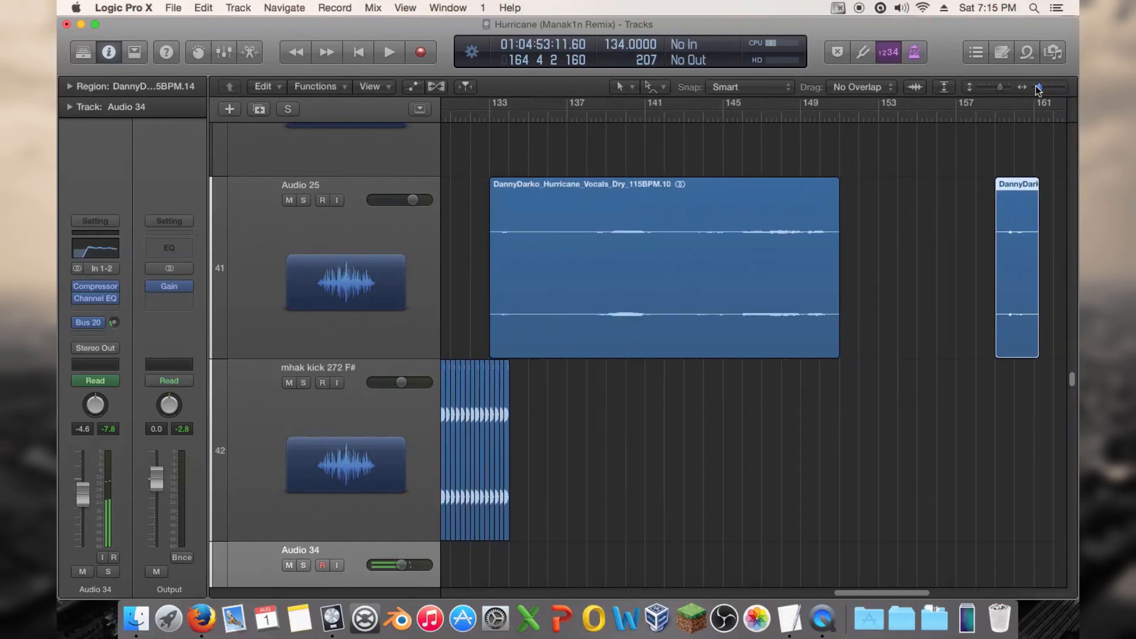
left_click_drag(673, 270, 692, 336)
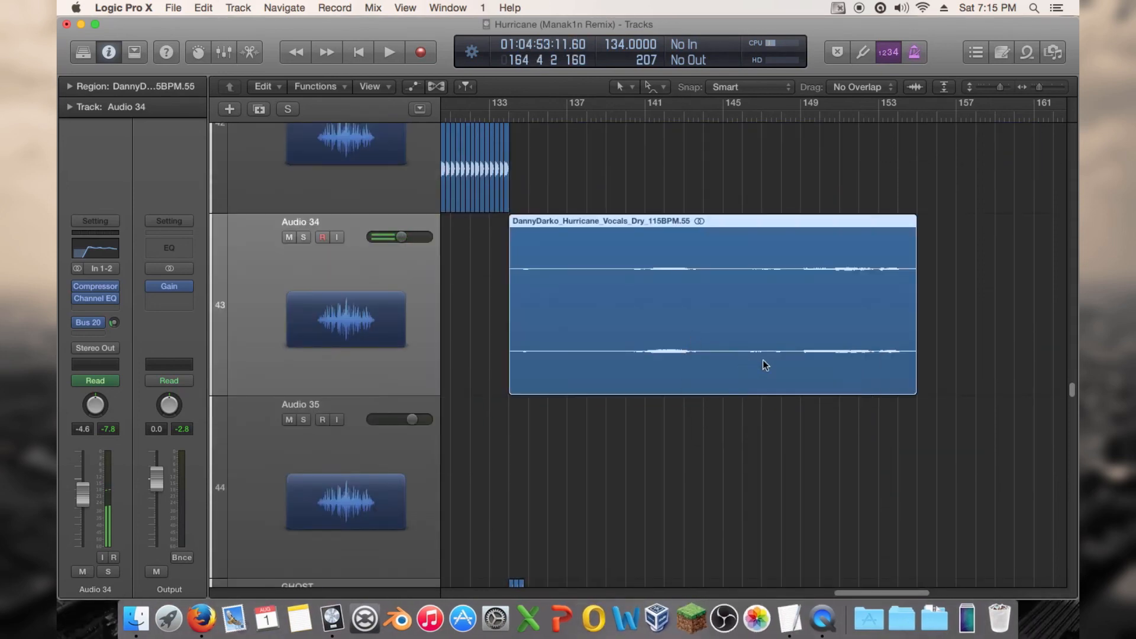
Step: Undo the copy of the first vocal region placed on the Audio 34 track
scroll(765, 364, "up", 5)
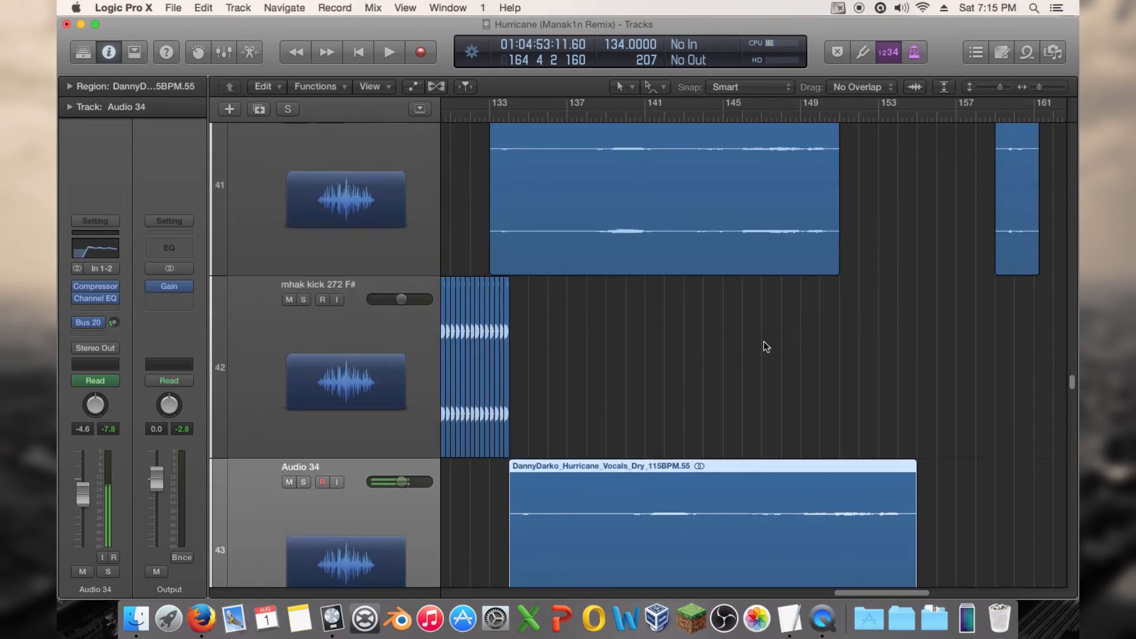
key("cmd+z")
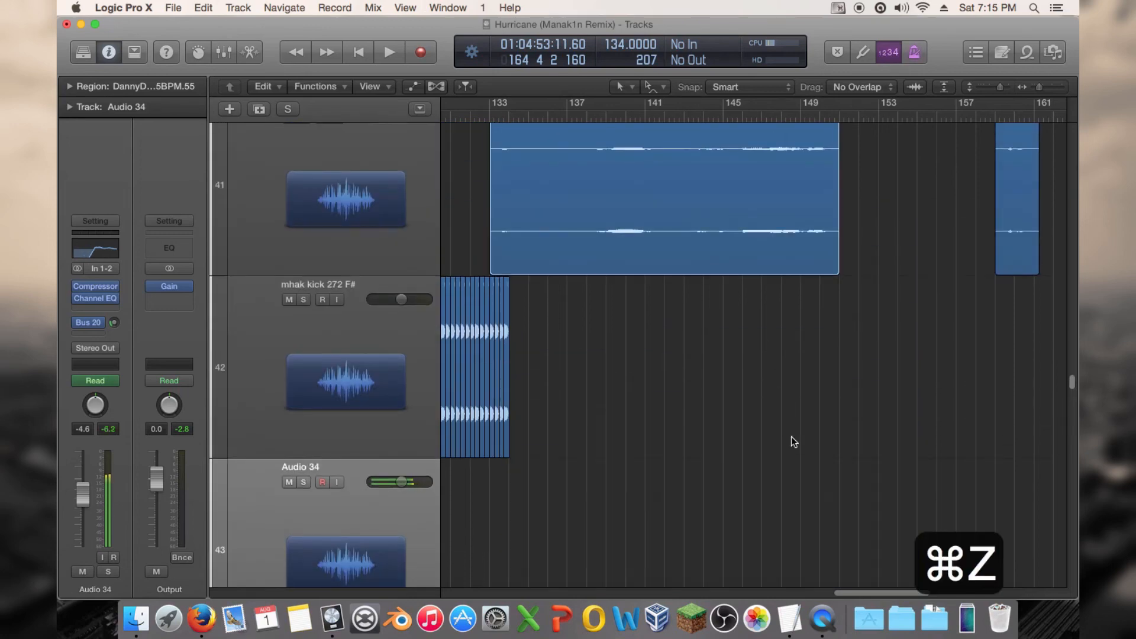
scroll(829, 308, "up", 3)
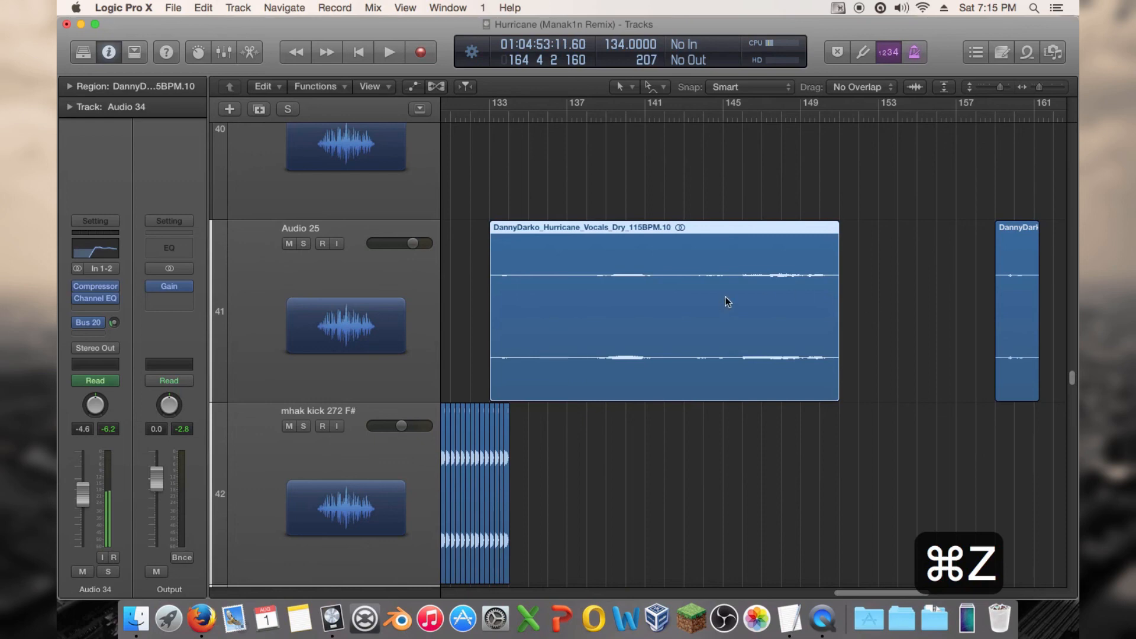
Step: Copy the vocal region that starts at bar 133 on Audio 25 to bar 114 on the same track
left_click_drag(867, 593, 837, 588)
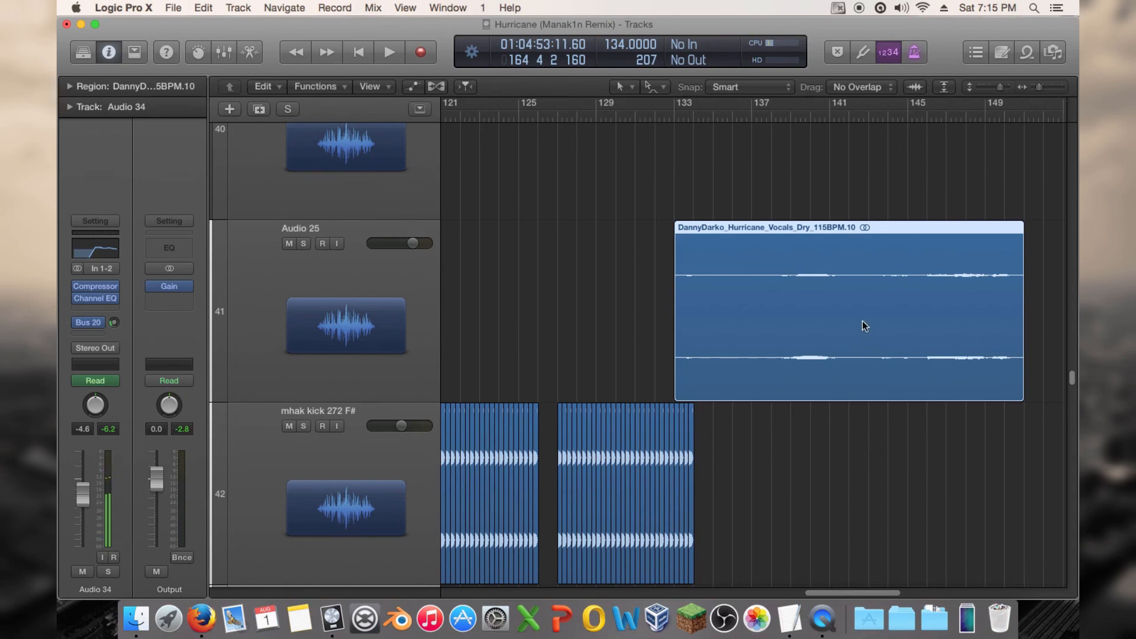
left_click_drag(780, 117, 869, 118)
scroll(889, 278, "up", 8)
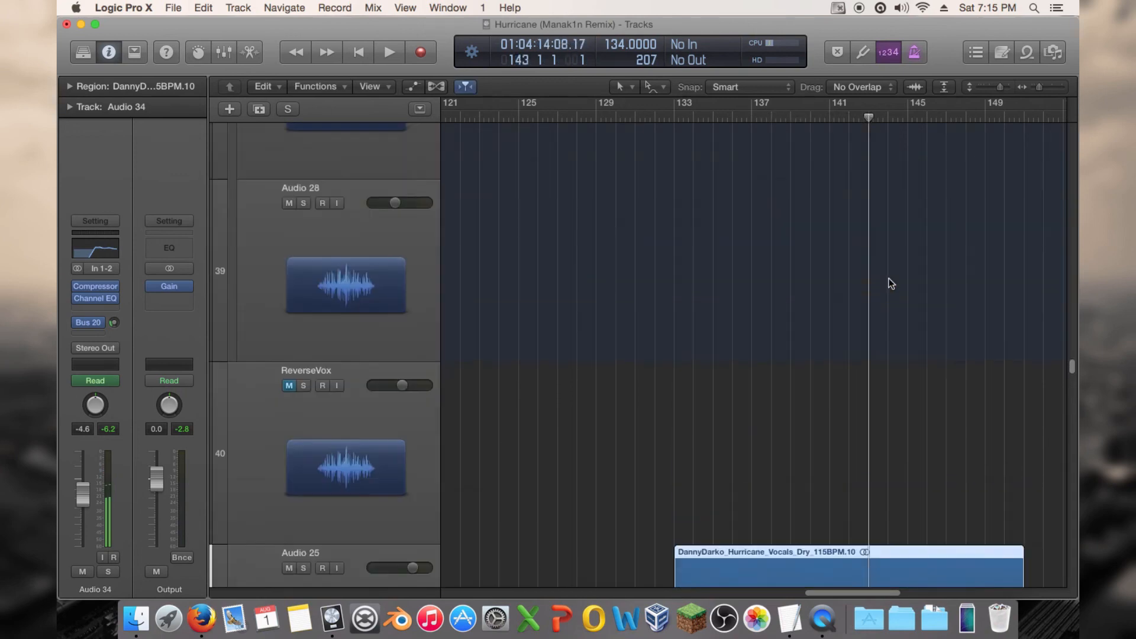
left_click_drag(1071, 357, 1013, 378)
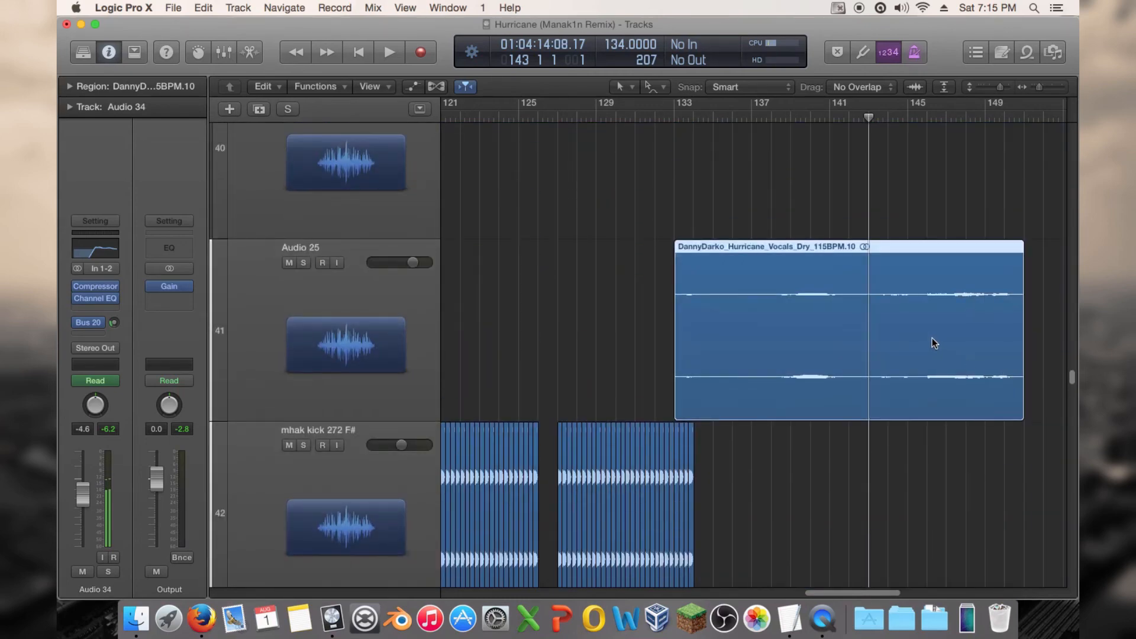
left_click_drag(932, 339, 808, 363)
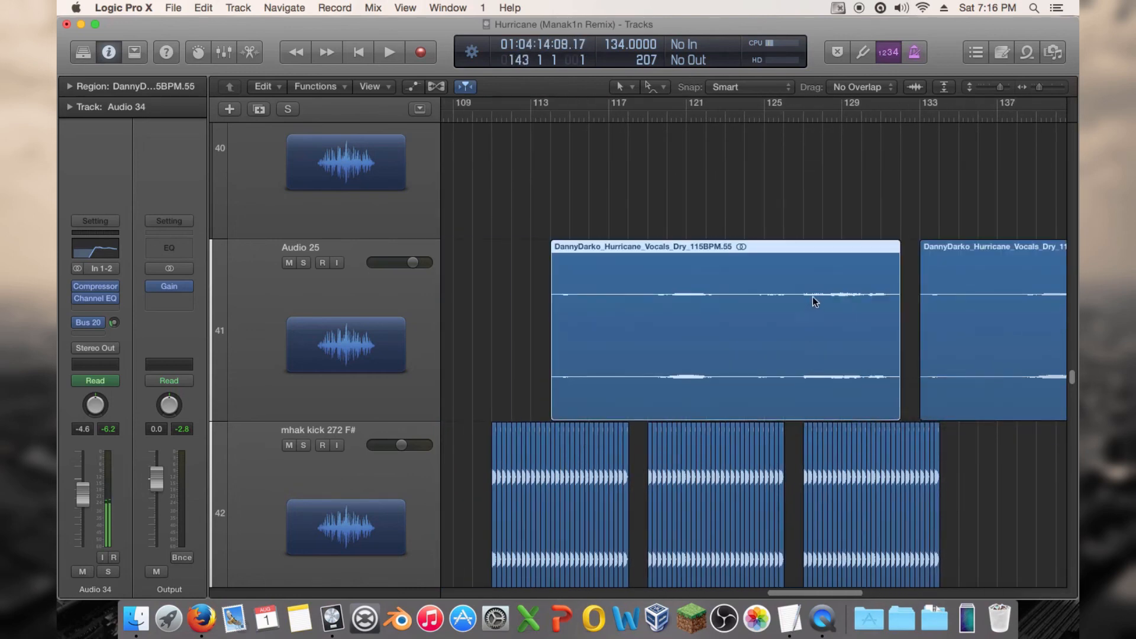
Step: Compare the copied vocal around bar 123 with the original around bar 142 on Audio 25 and the neighbouring vocal tracks
left_click(725, 110)
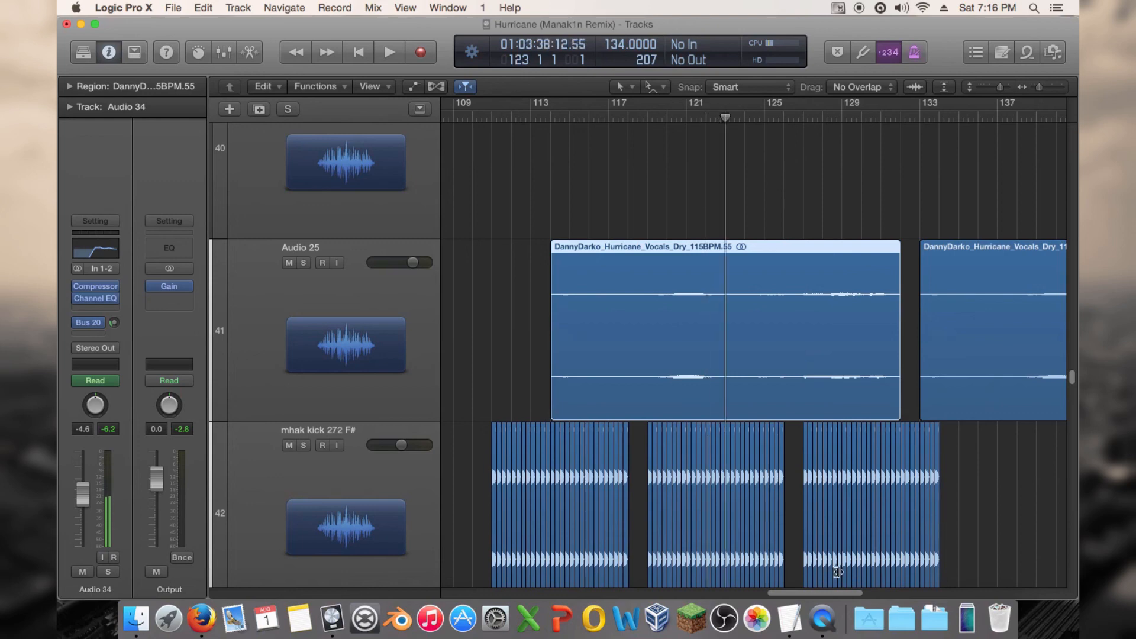
left_click_drag(829, 593, 881, 574)
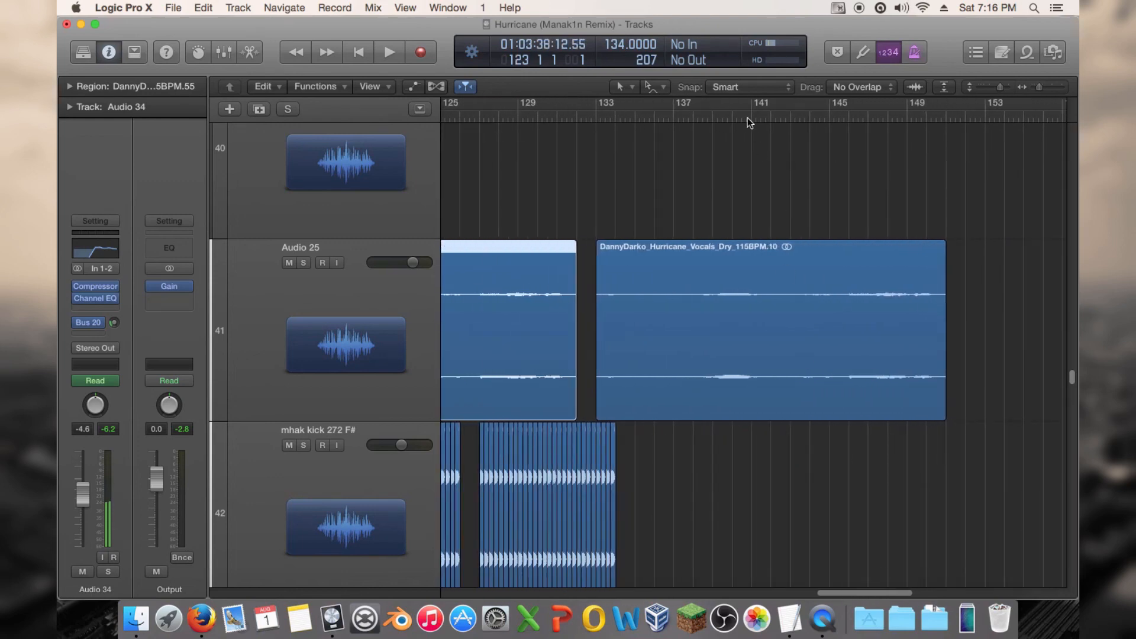
left_click(772, 117)
scroll(813, 173, "up", 5)
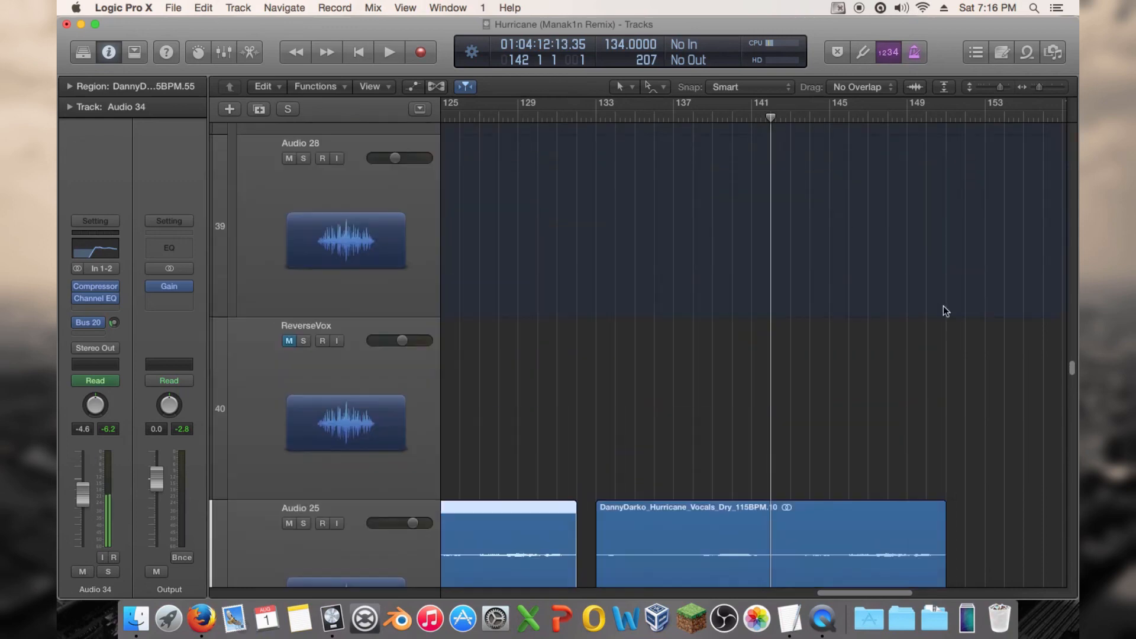
left_click_drag(1070, 371, 935, 466)
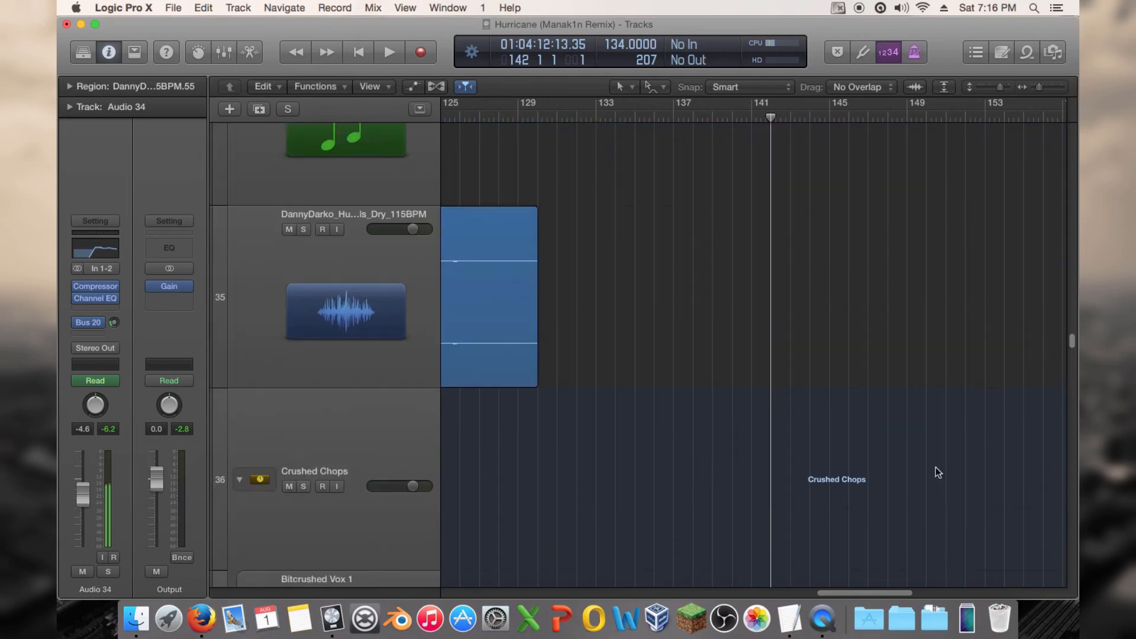
mouse_move(844, 587)
left_mouse_down()
mouse_move(712, 574)
mouse_move(1007, 578)
mouse_move(852, 567)
left_mouse_up()
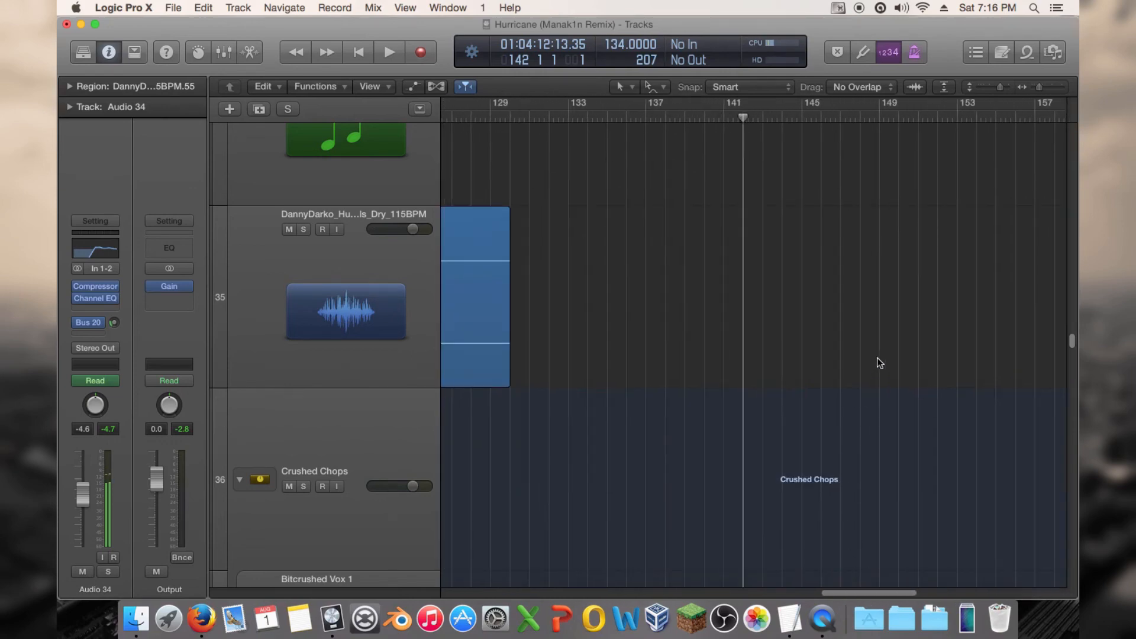
left_click_drag(999, 90, 992, 91)
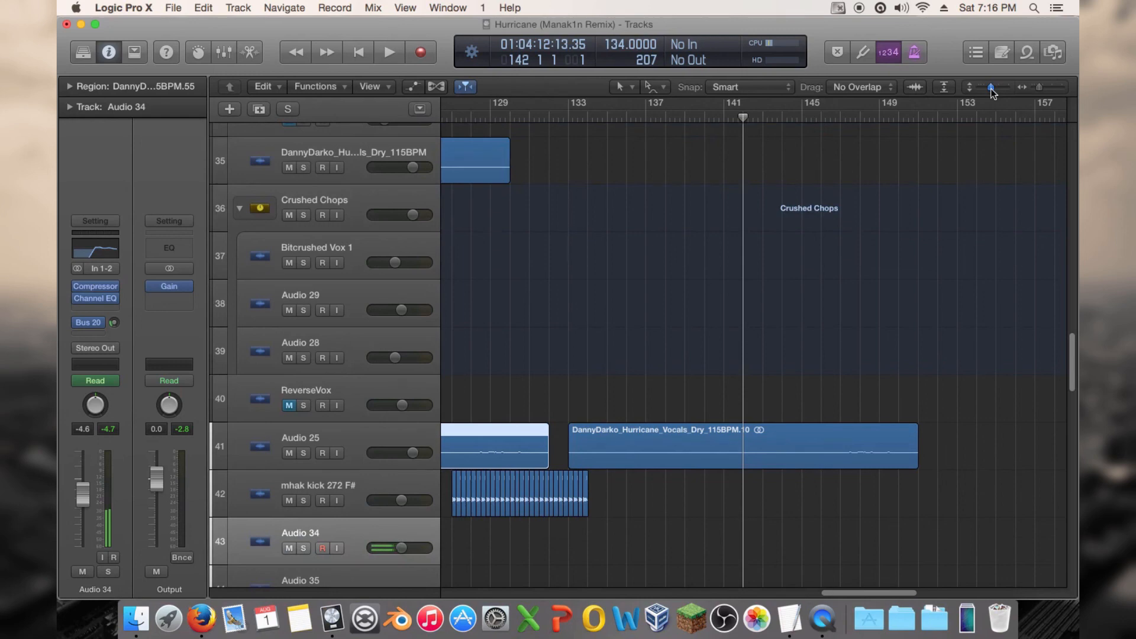
left_click_drag(872, 598, 822, 592)
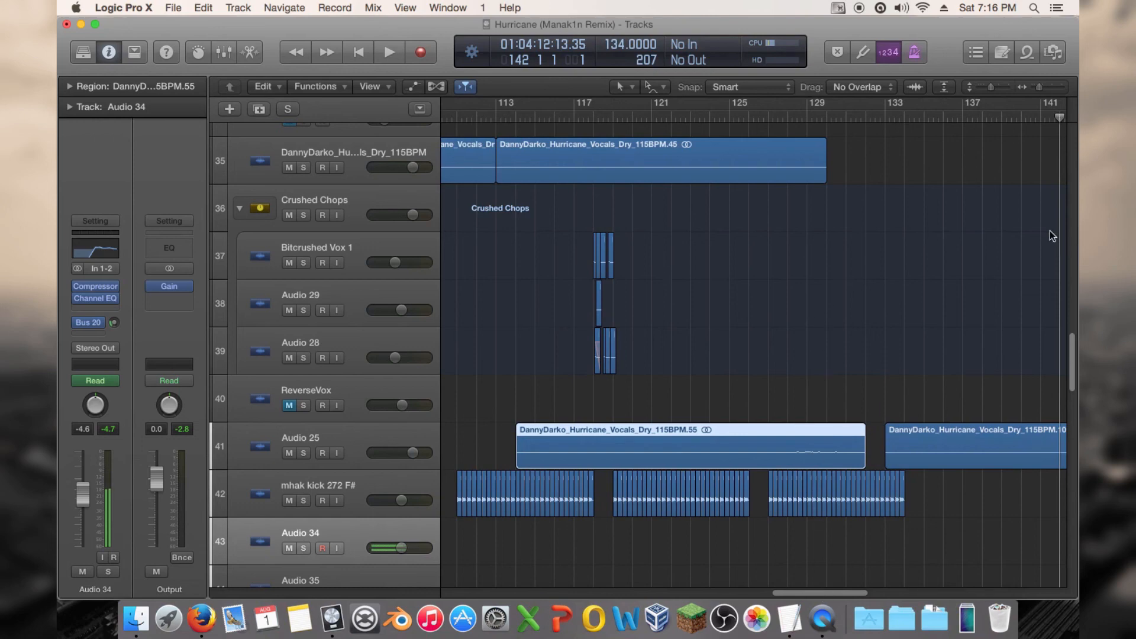
Step: Split the copied vocal region on Audio 25 at bar 123 and delete the part before it
left_click(697, 114)
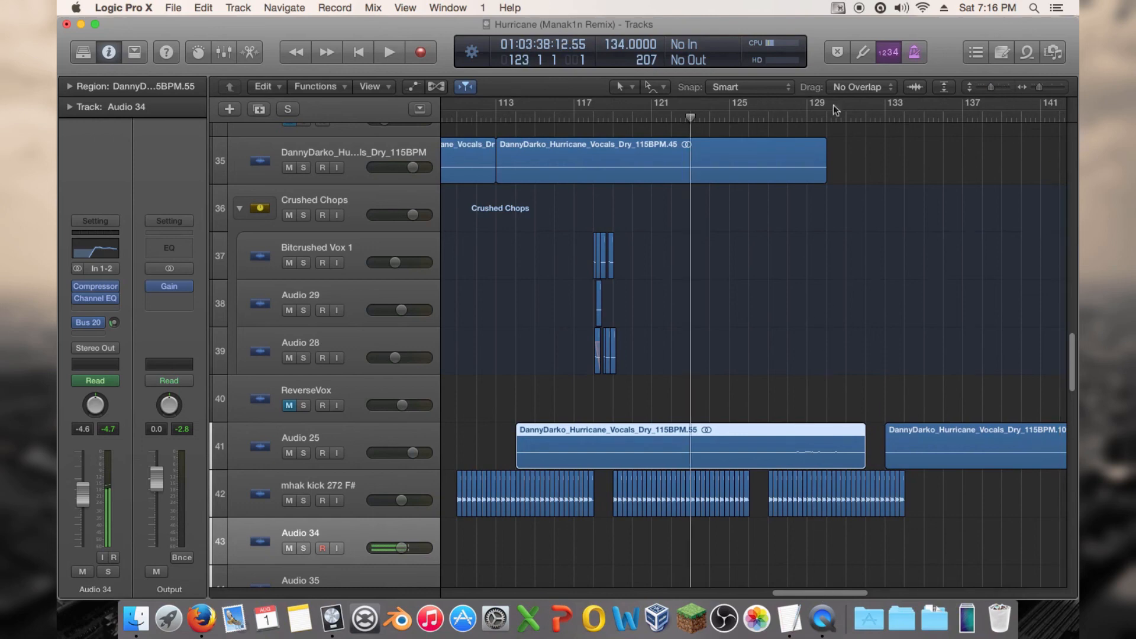
left_click_drag(993, 87, 1000, 88)
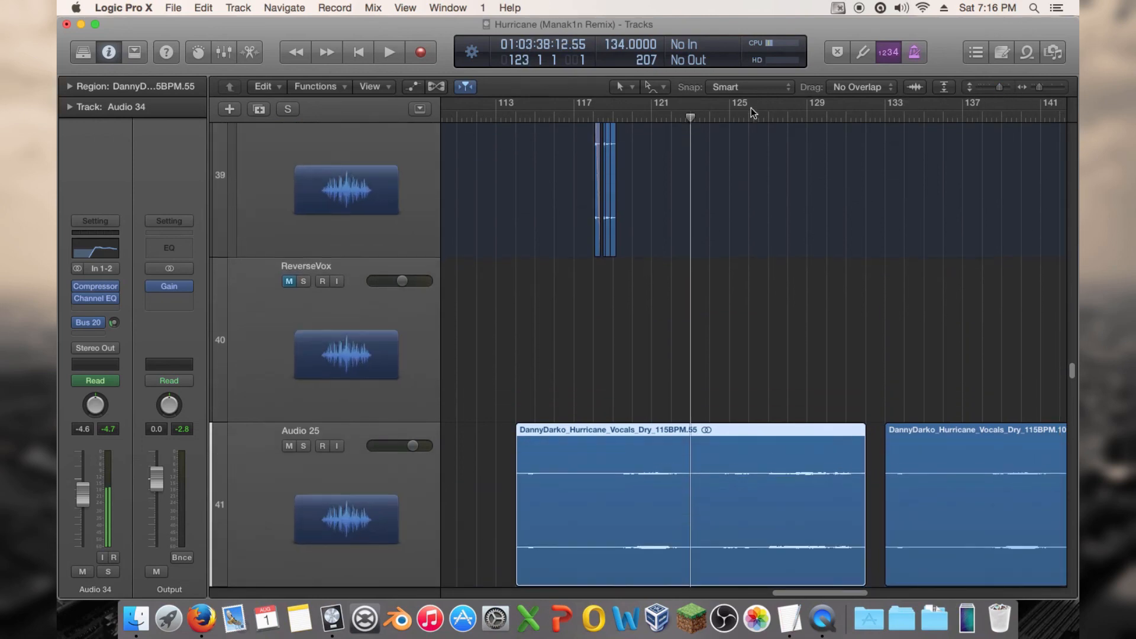
left_click_drag(729, 115, 690, 119)
right_click(716, 438)
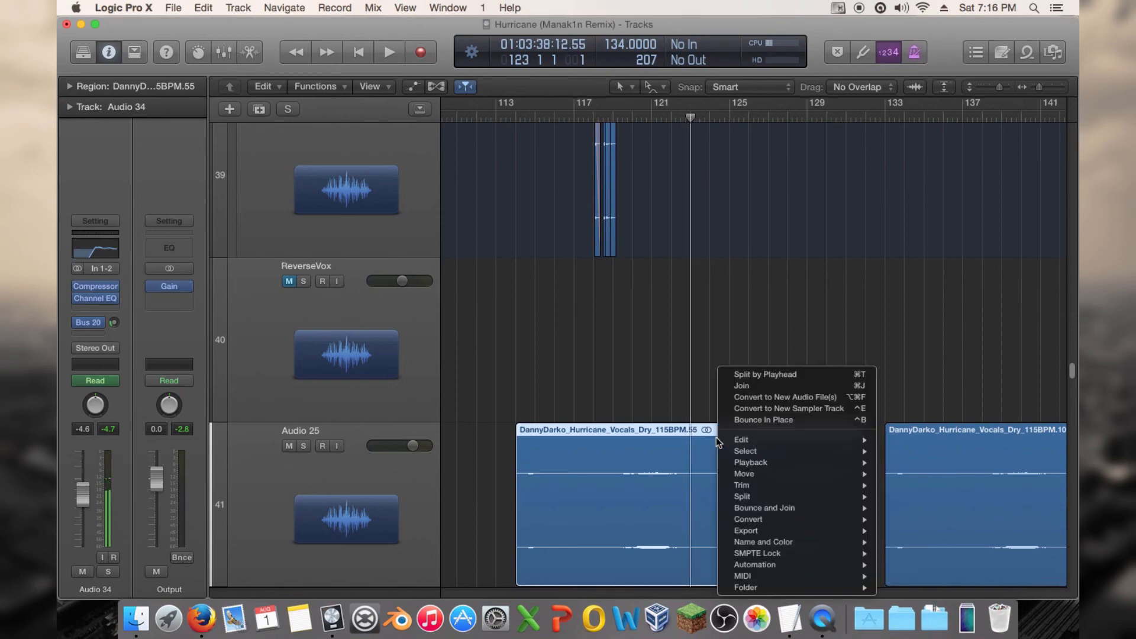
left_click(743, 383)
key("Delete")
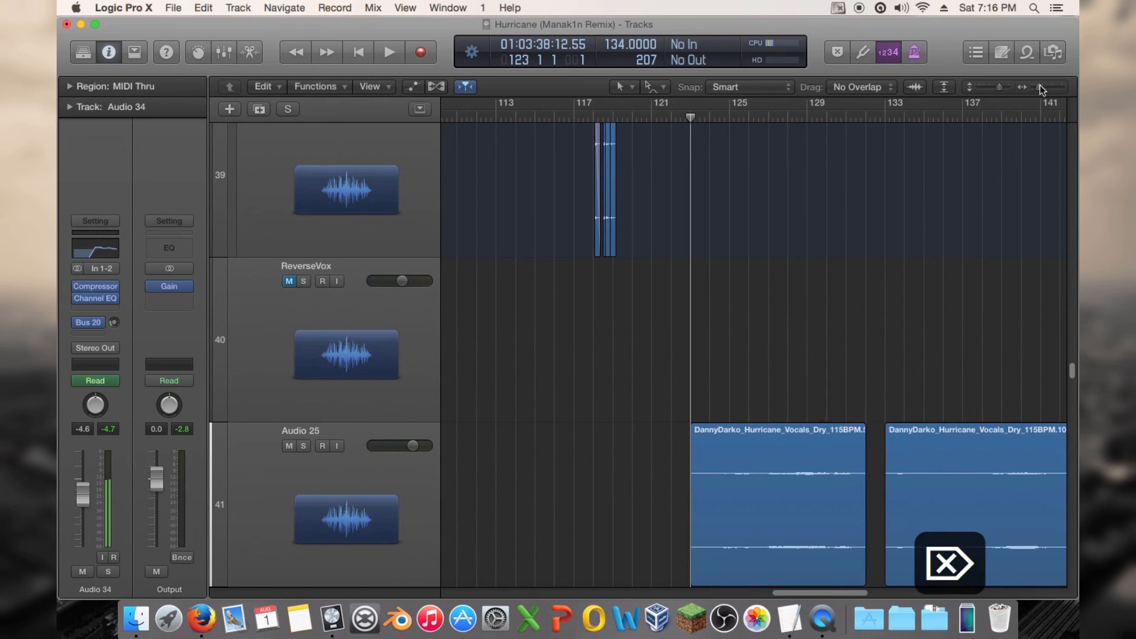
Step: Try to move the shortened vocal copy on Audio 25 over the first vocal region at bar 142
left_click_drag(1040, 85, 1037, 86)
left_click_drag(743, 520, 985, 521)
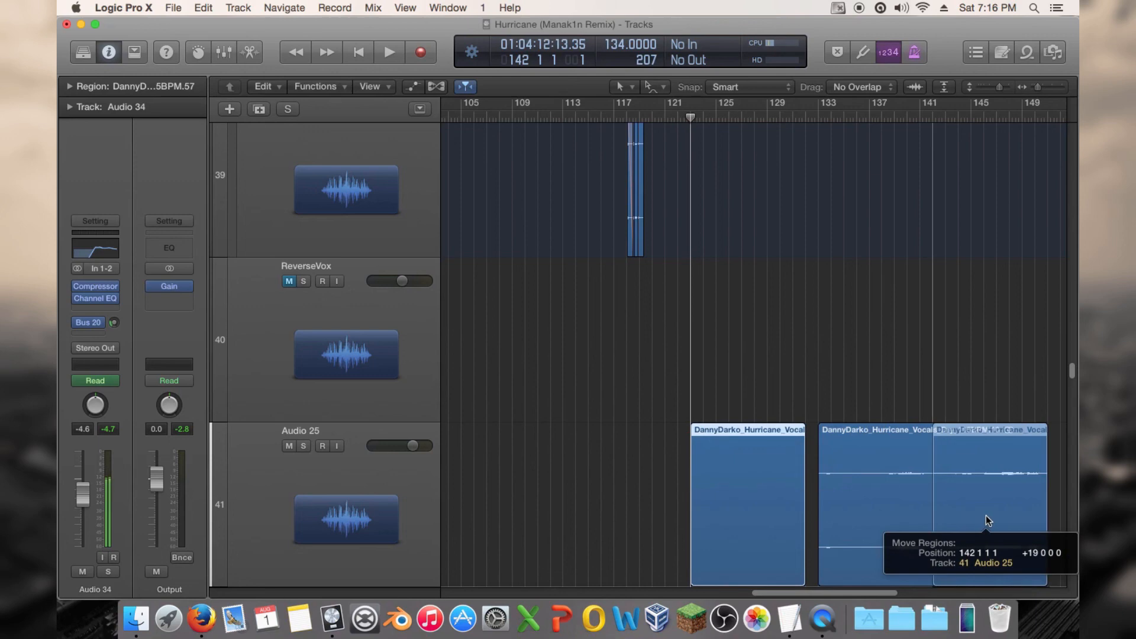
left_click_drag(982, 521, 744, 509)
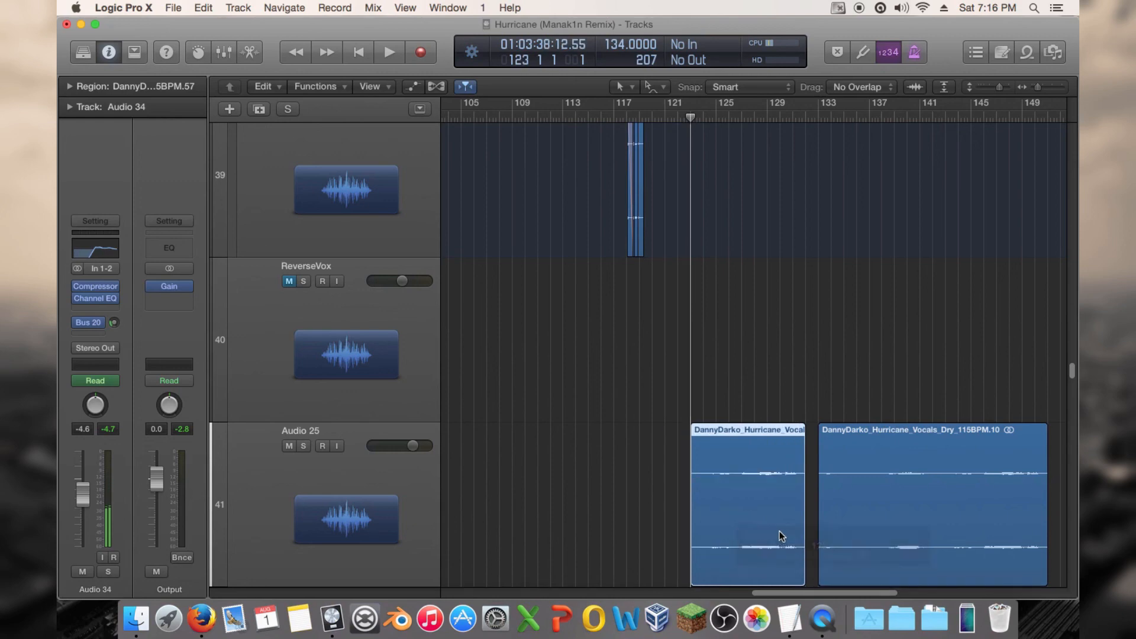
Step: Trim the vocal copy's start to bar 124 and move it to bar 151 on Audio 25, directly after the first vocal region
scroll(880, 462, "right", 3)
scroll(885, 324, "up", 10)
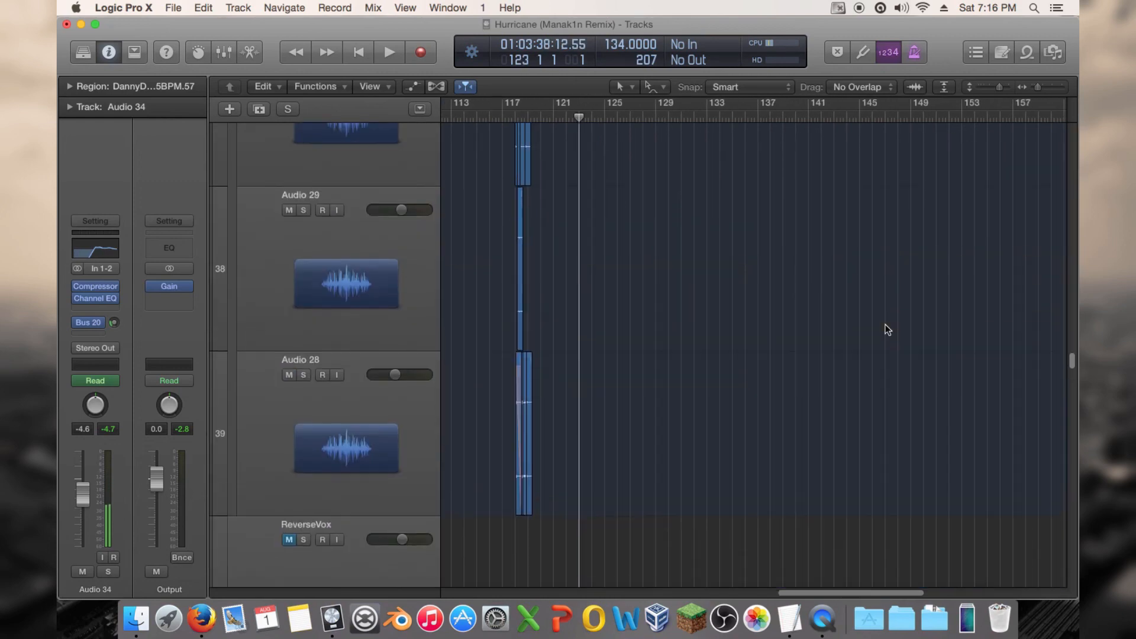
left_click_drag(1068, 339, 1054, 211)
left_click_drag(807, 117, 834, 118)
left_click_drag(1074, 207, 1037, 374)
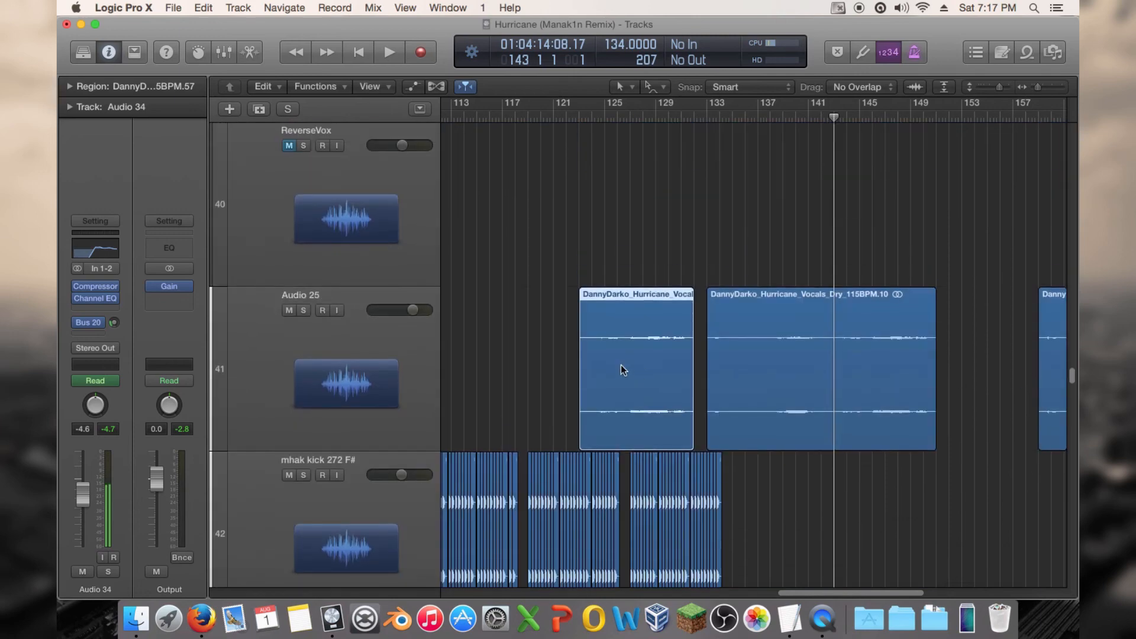
mouse_move(621, 370)
left_mouse_down()
mouse_move(894, 389)
mouse_move(636, 382)
left_mouse_up()
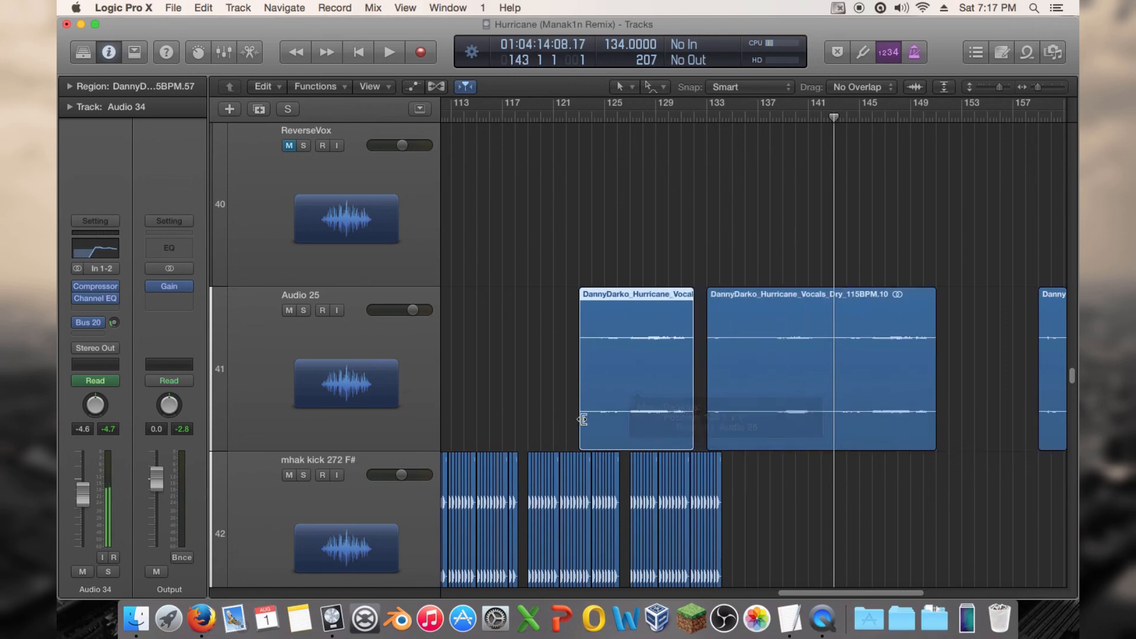
left_click_drag(583, 435, 950, 415)
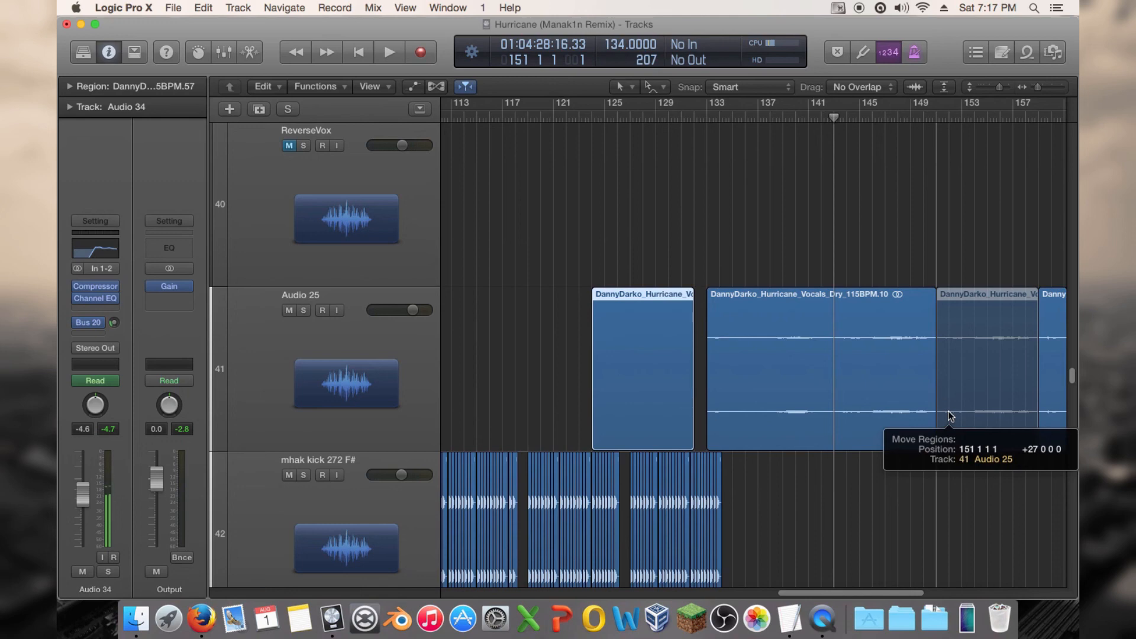
left_click_drag(948, 415, 950, 416)
left_click_drag(924, 118, 936, 119)
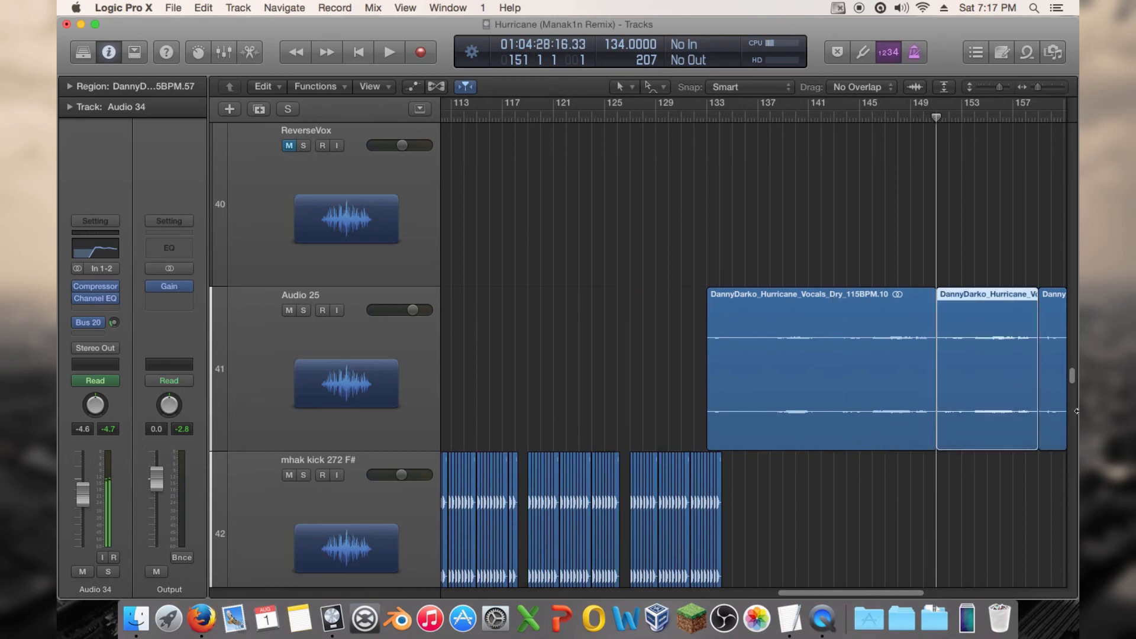
Step: Audition the three consecutive vocal regions on Audio 25 from about bar 138 into the kicks at bar 163
mouse_move(1069, 382)
left_mouse_down()
mouse_move(1067, 200)
mouse_move(1055, 387)
left_mouse_up()
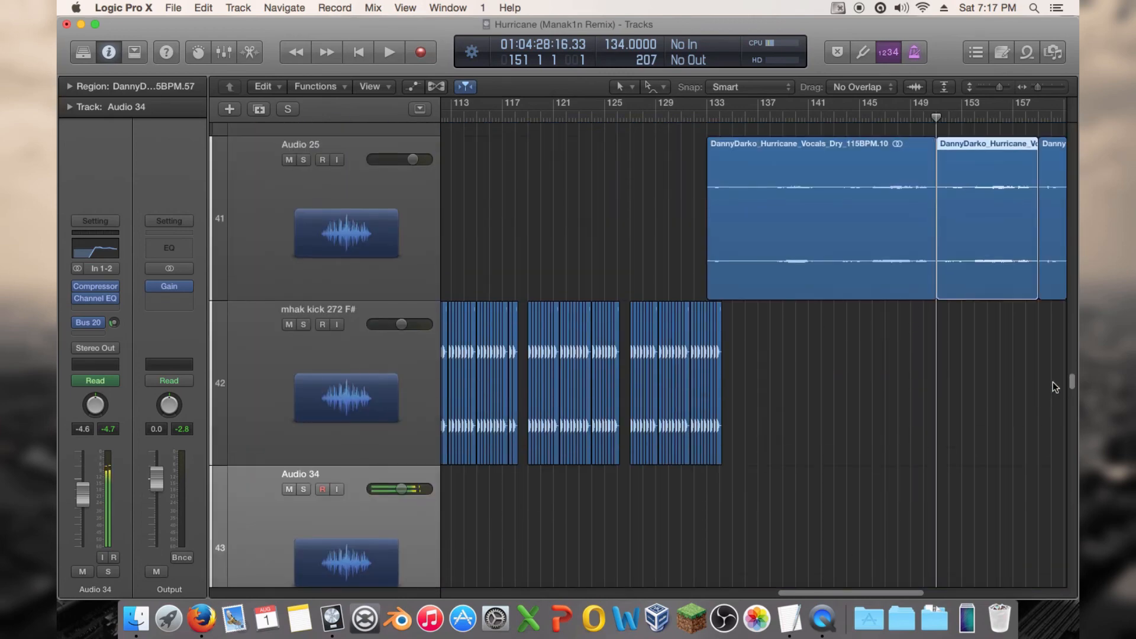
left_click(1048, 189)
scroll(840, 570, "right", 10)
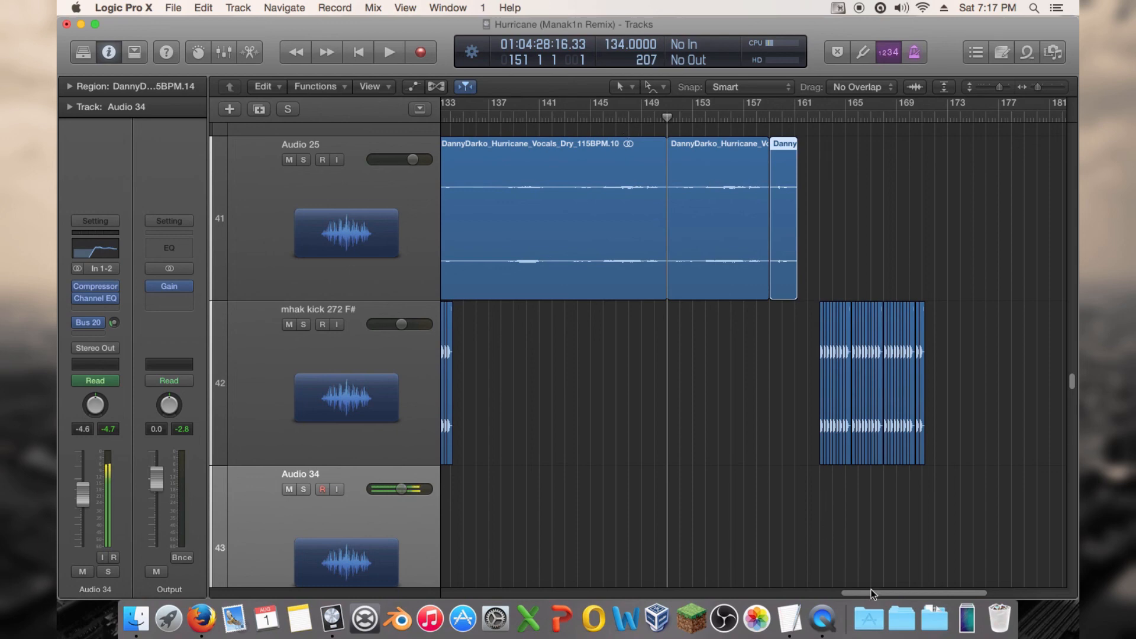
left_click_drag(870, 590, 846, 589)
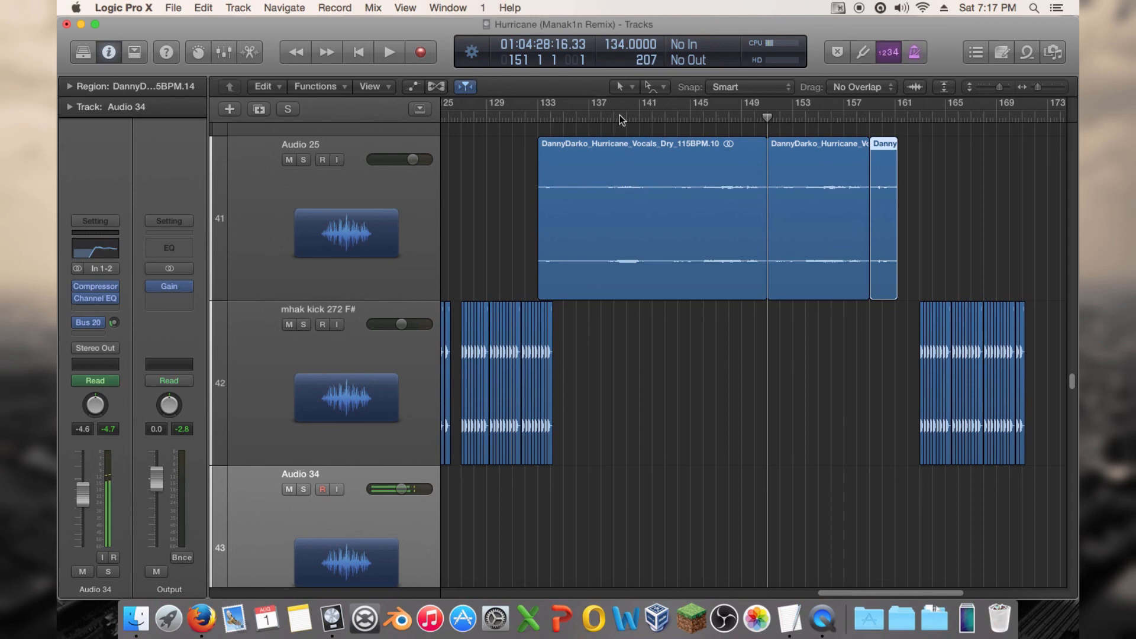
left_click(601, 117)
key("space")
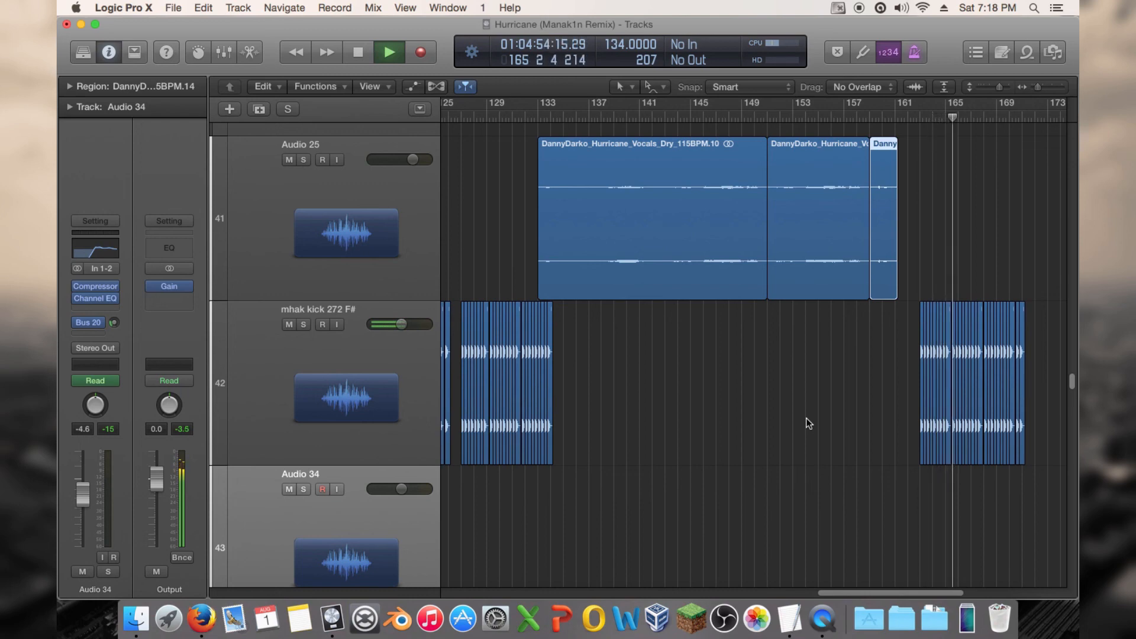
key("space")
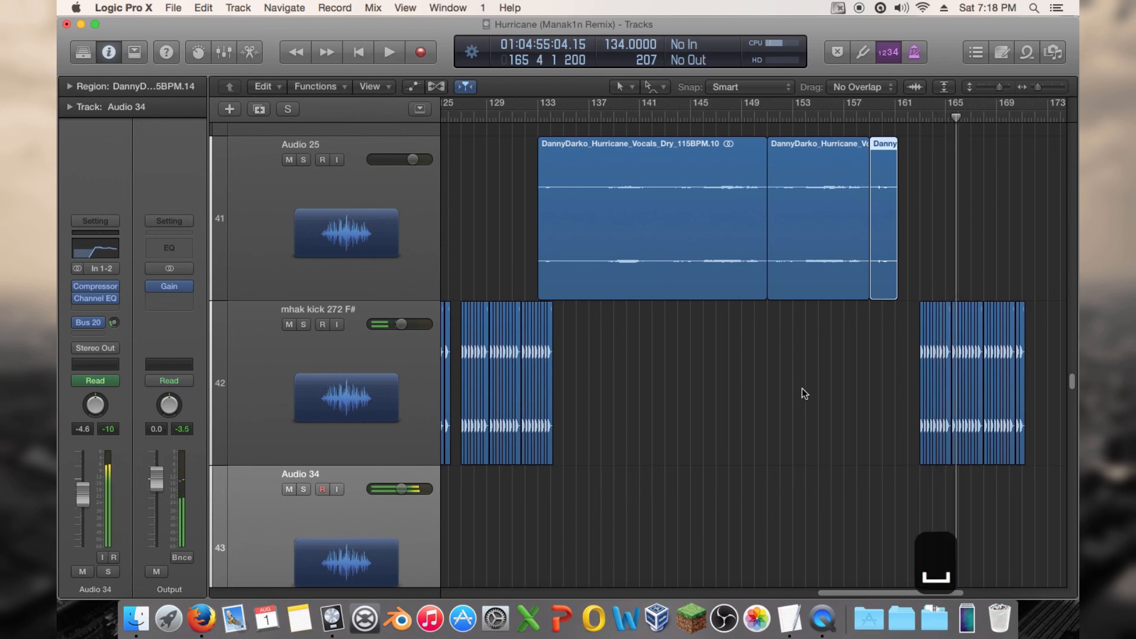
Step: Save the project and zoom out to review the whole arrangement across its tracks
key("ctrl+s")
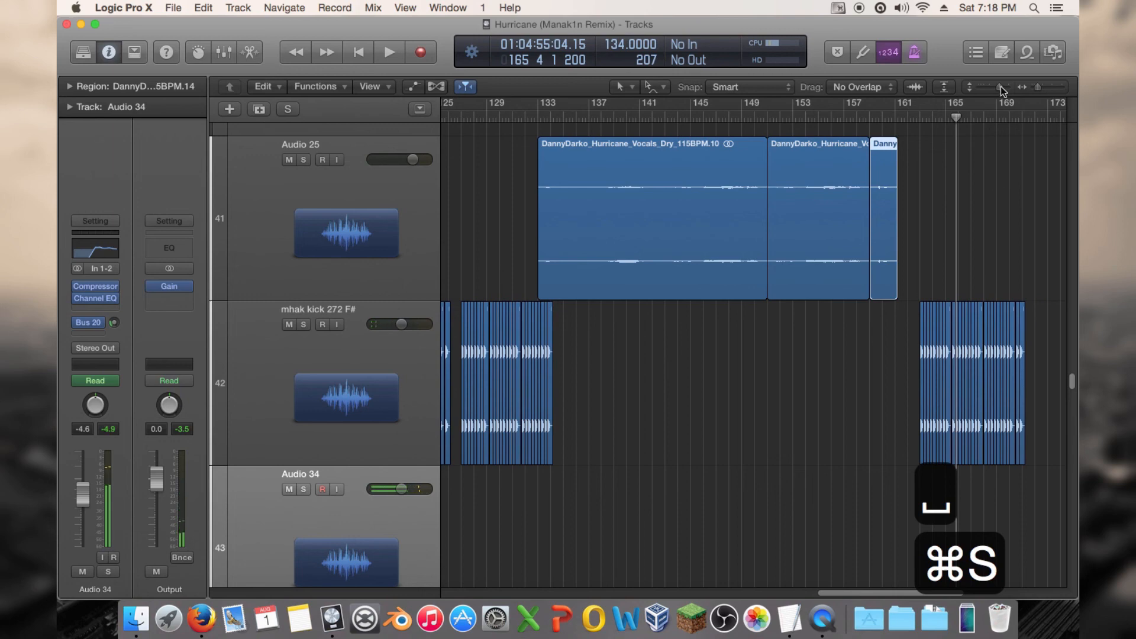
left_click_drag(1000, 87, 992, 88)
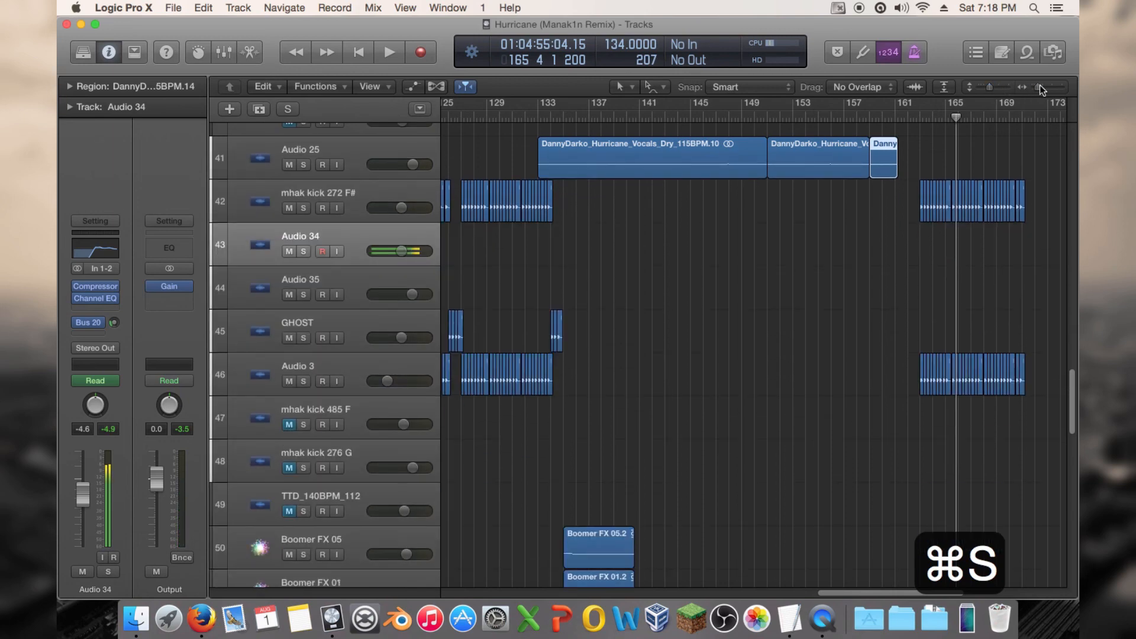
left_click_drag(1037, 87, 1023, 93)
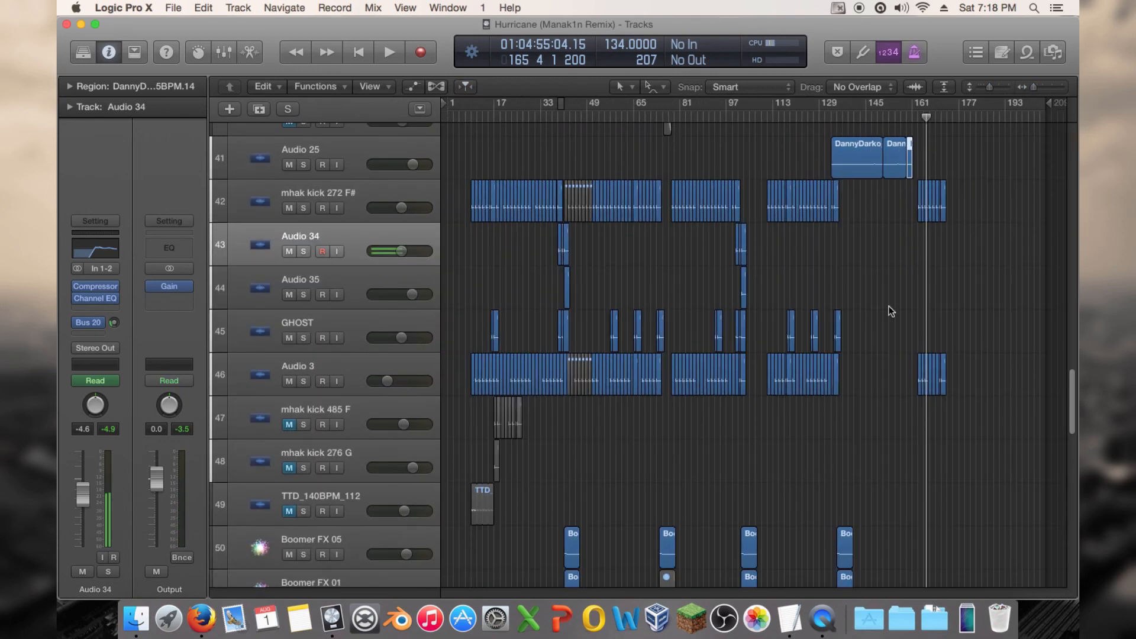
scroll(890, 310, "up", 15)
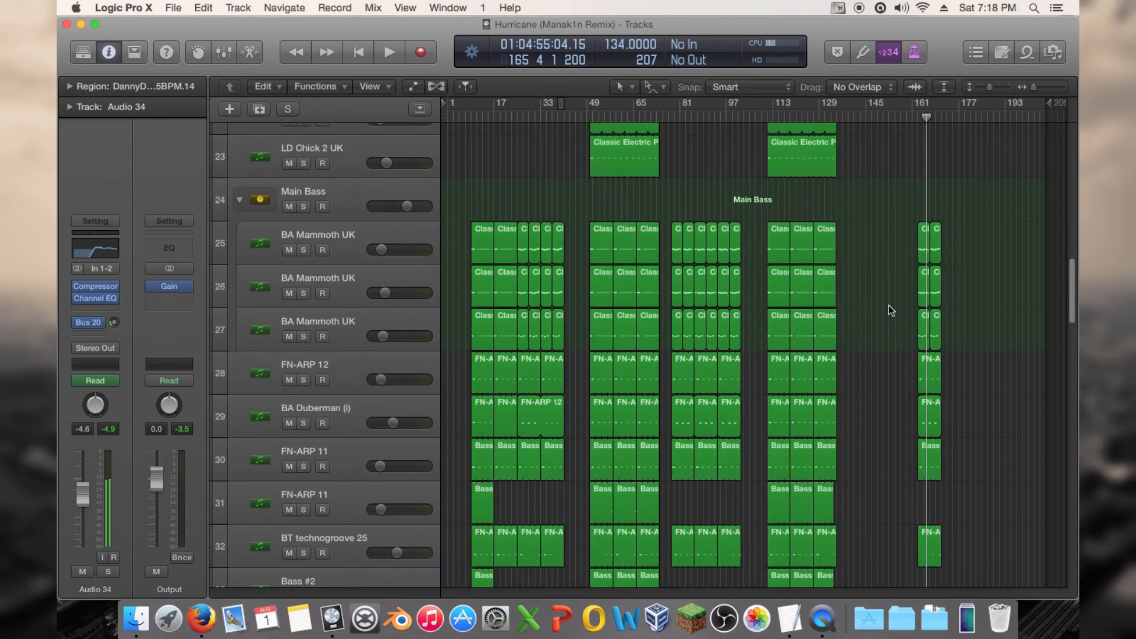
scroll(890, 310, "up", 5)
scroll(893, 305, "down", 15)
scroll(897, 299, "down", 2)
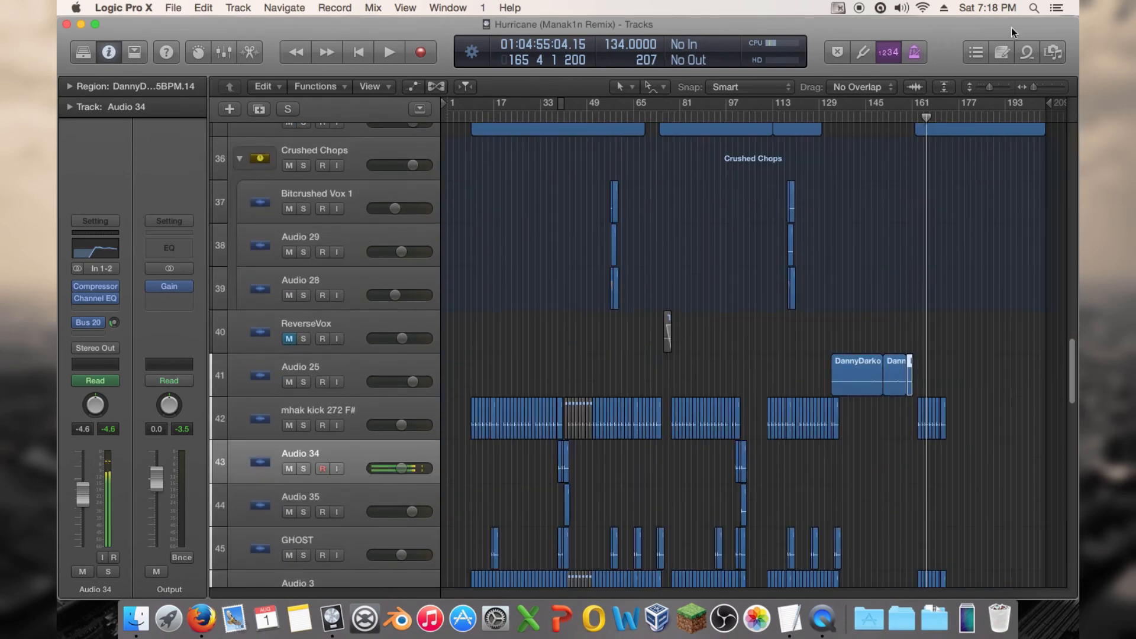
Step: Review the project and track notes for the remaining changes to the arrangement, such as reversing the kicks at the beginning
left_click(1002, 52)
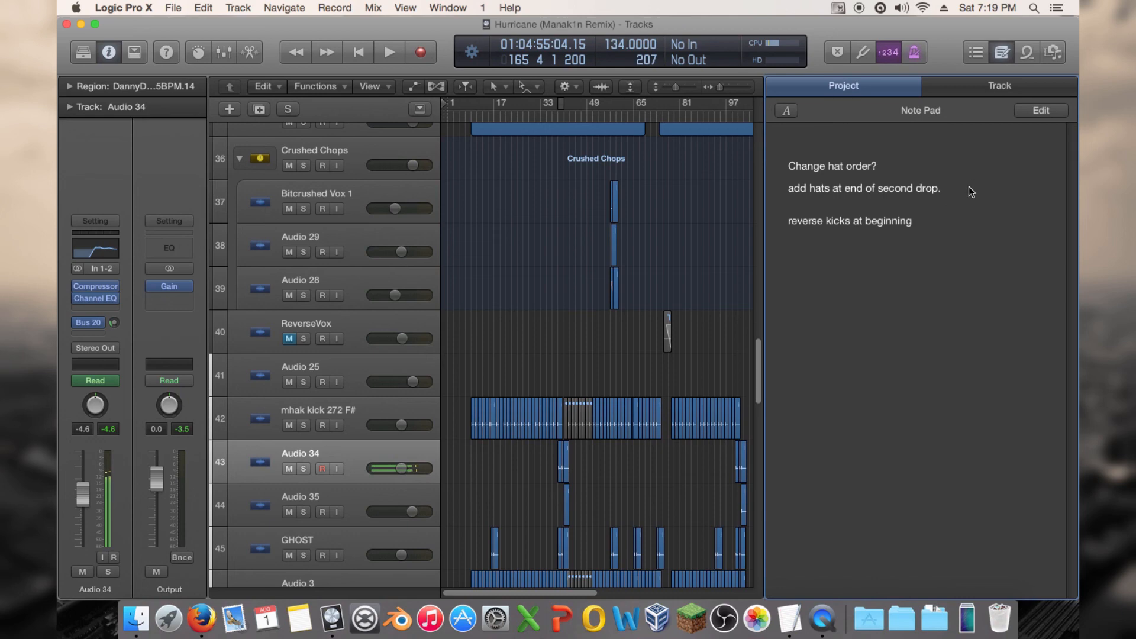
left_click(997, 94)
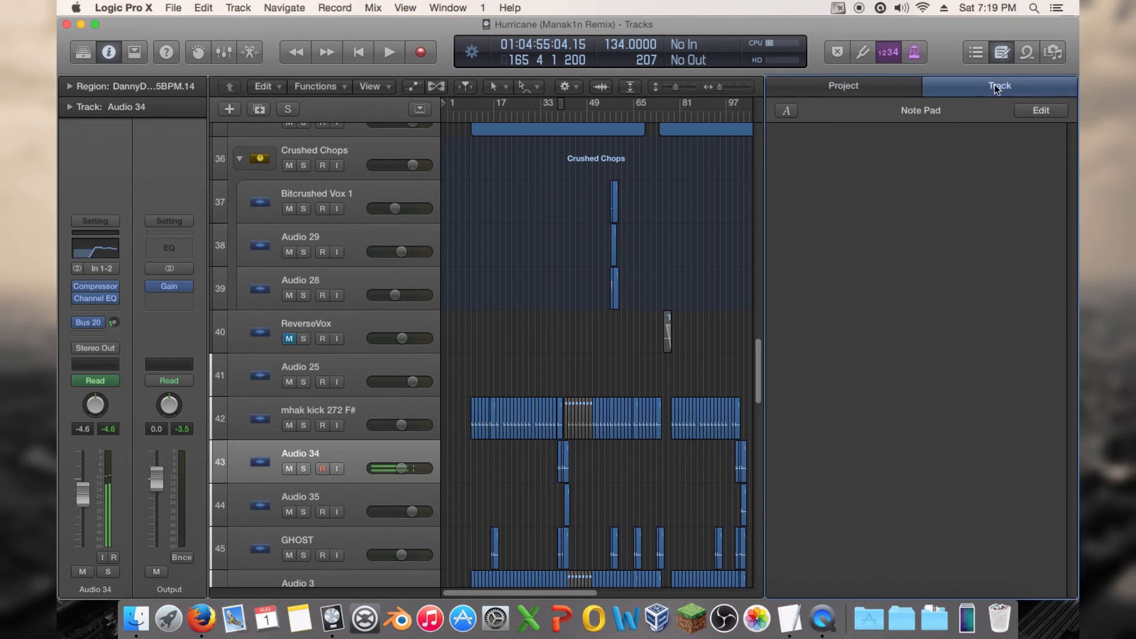
left_click(814, 95)
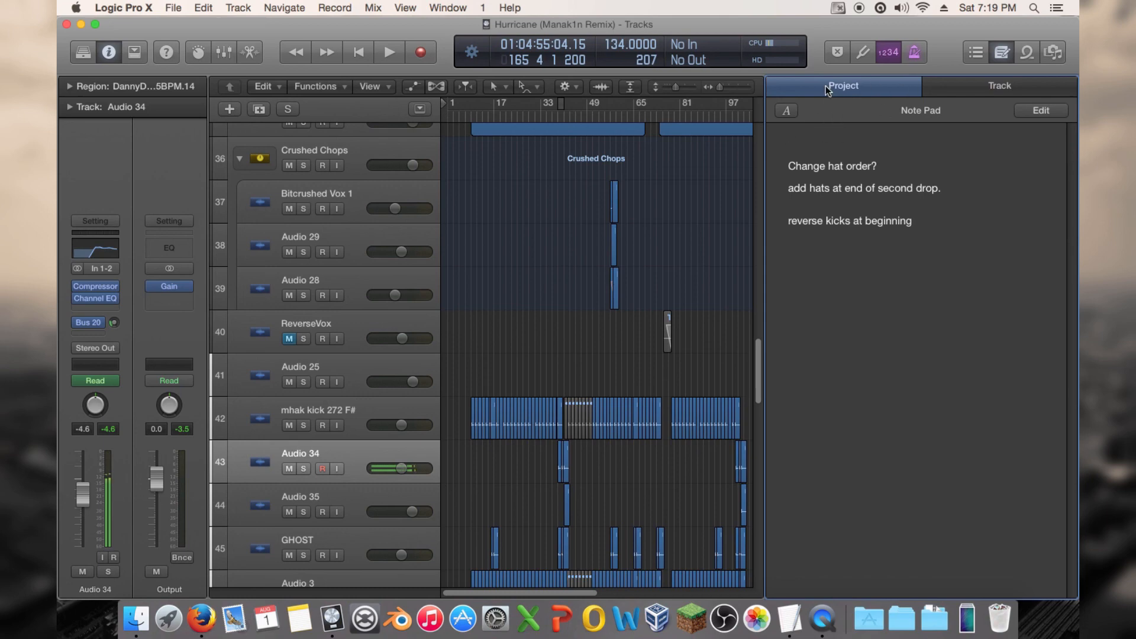
left_click(1001, 53)
Step: Move the playhead to bar 9 and inspect the opening section's regions across the bass, arp and vocal tracks
scroll(428, 276, "up", 8)
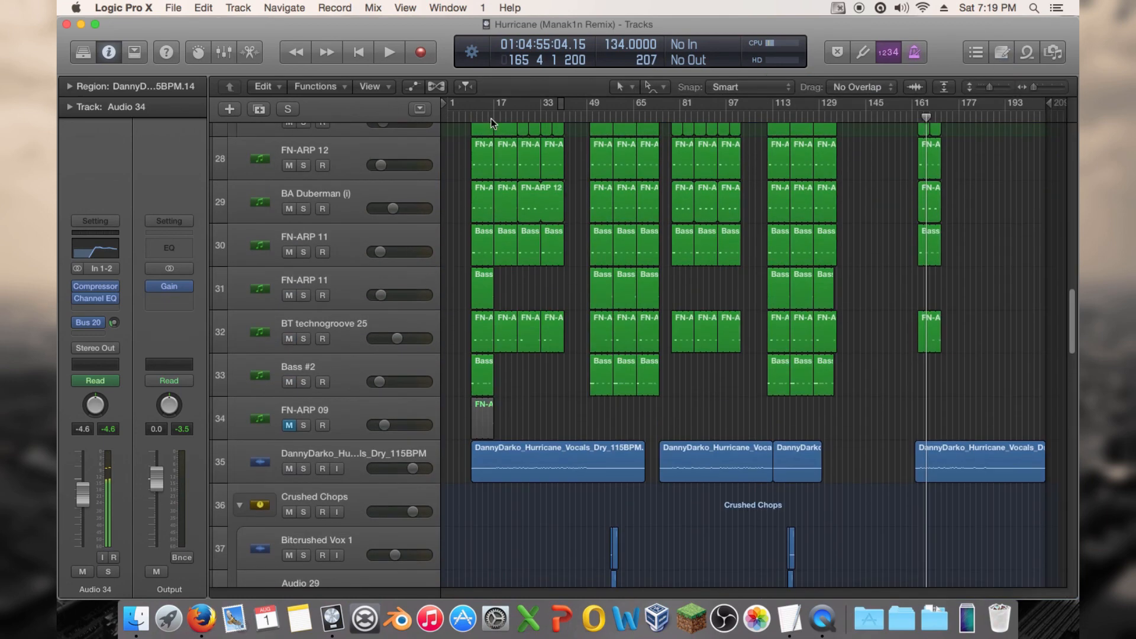
left_click(467, 115)
left_click_drag(467, 114, 471, 114)
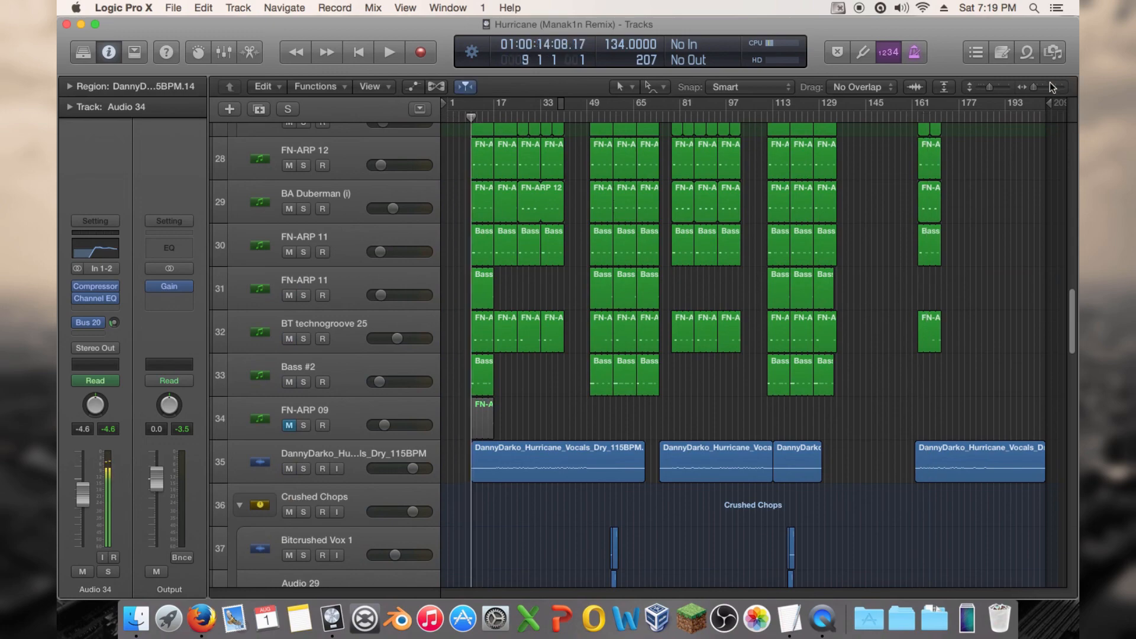
left_click_drag(1037, 90, 1043, 87)
left_click(482, 375)
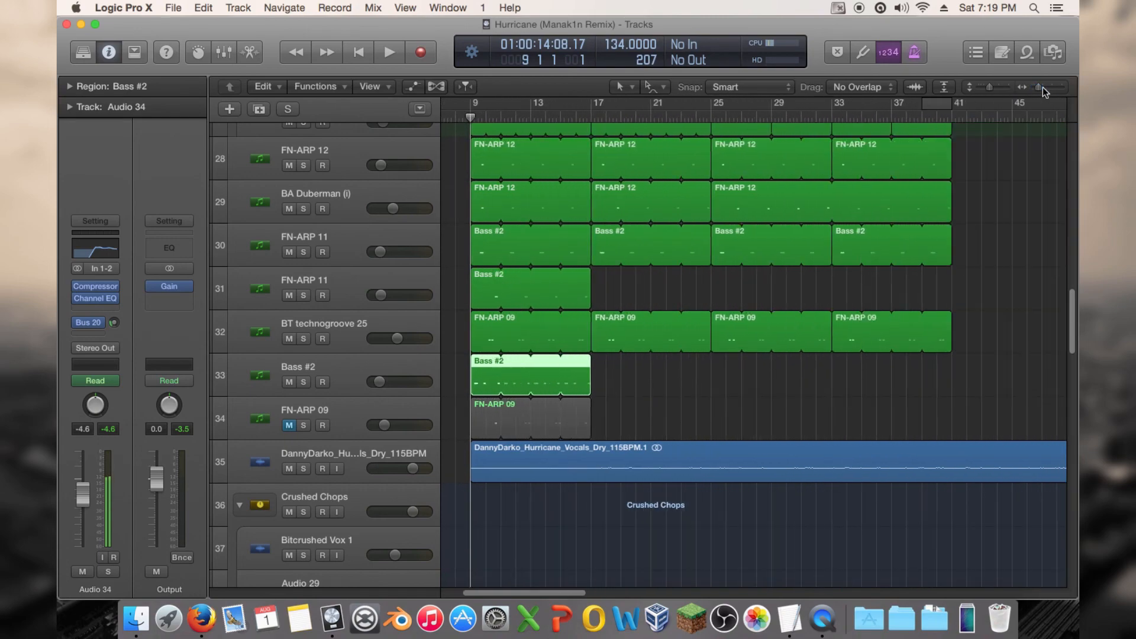
scroll(714, 172, "up", 6)
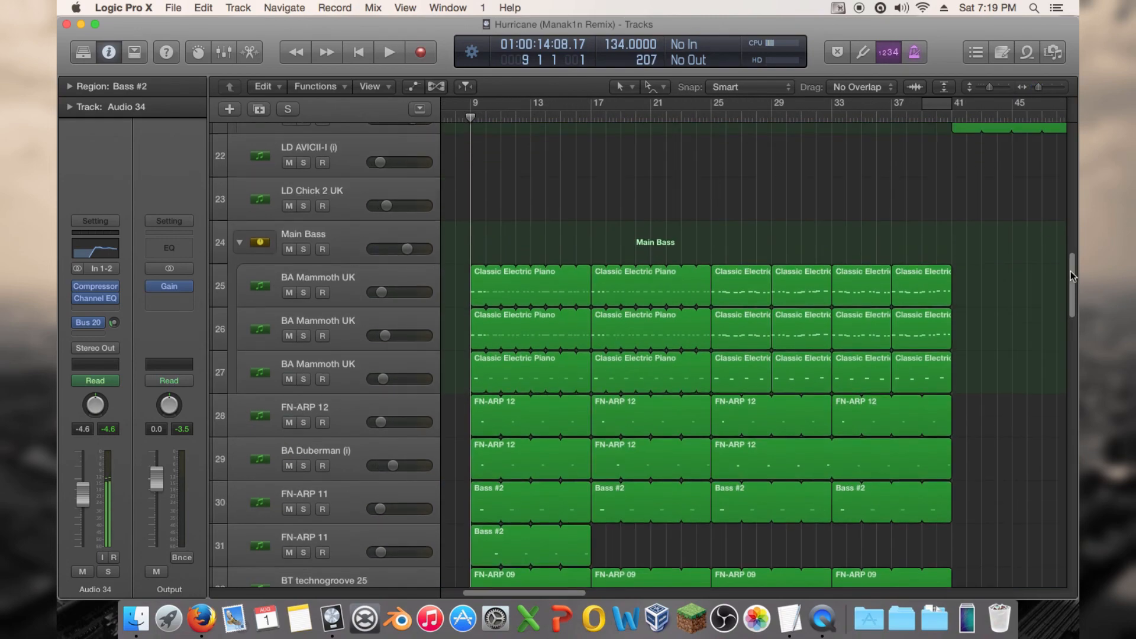
left_click_drag(1072, 276, 1076, 121)
left_click_drag(582, 115, 471, 117)
scroll(535, 136, "down", 6)
scroll(537, 135, "down", 20)
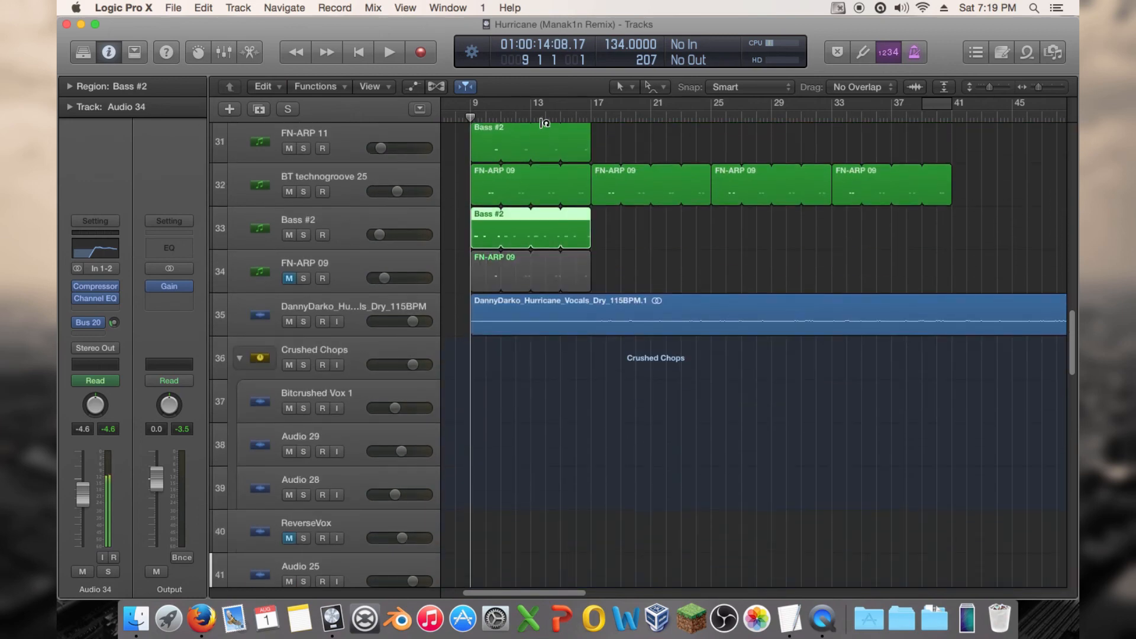
Step: Audition the opening section from bar 9 to about bar 21, checking the bass, vocal and kick tracks
key("space")
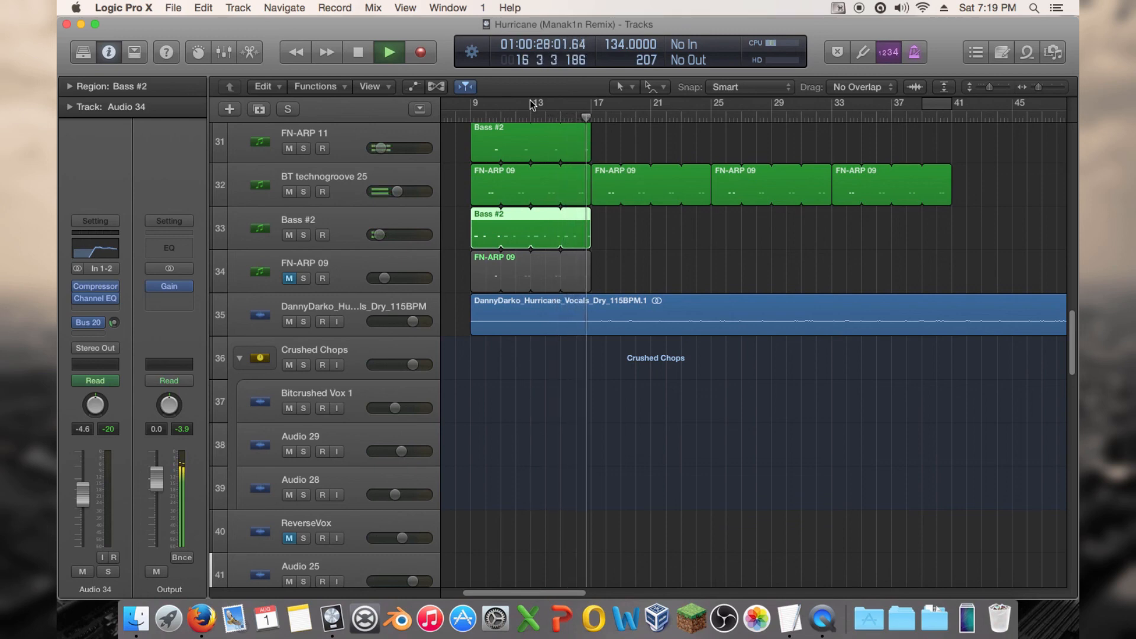
scroll(609, 284, "up", 8)
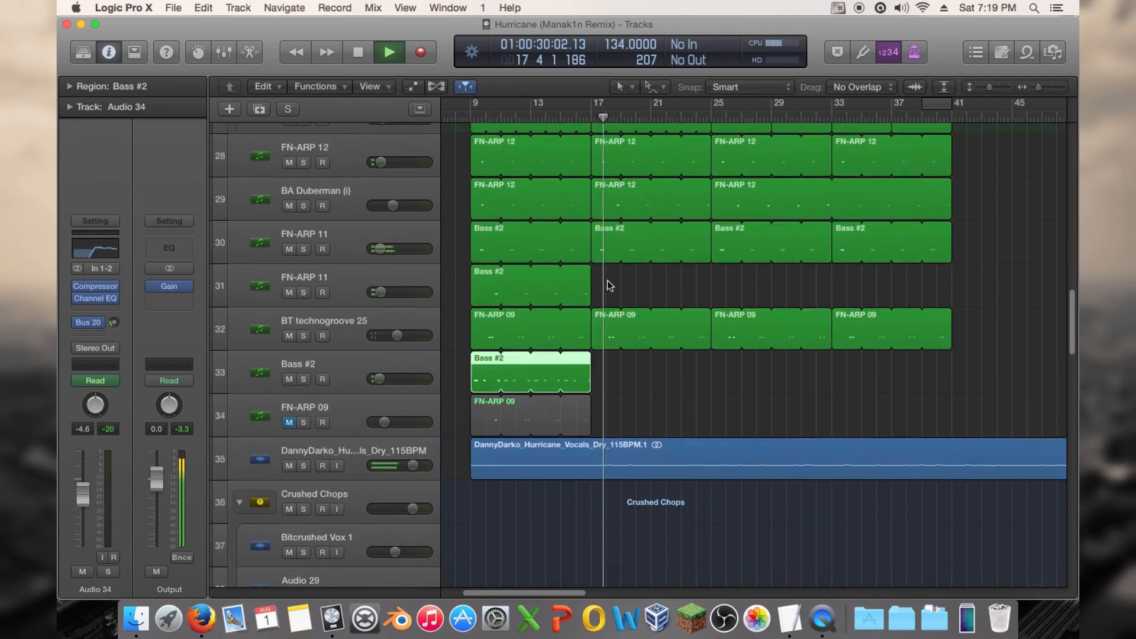
scroll(609, 286, "down", 4)
scroll(609, 285, "down", 10)
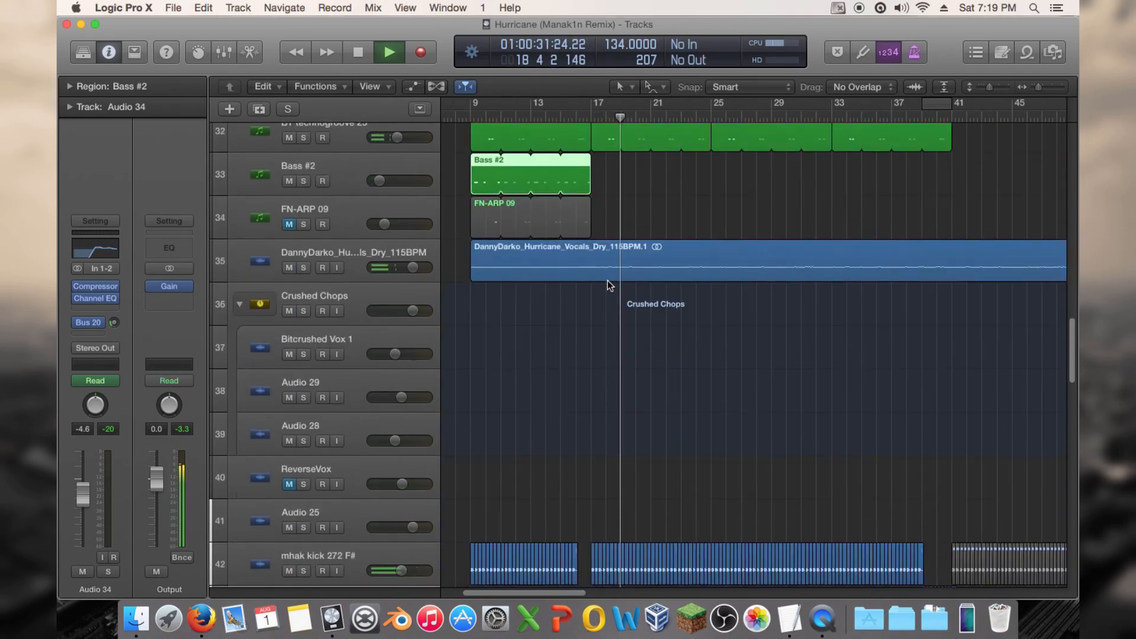
scroll(607, 279, "down", 3)
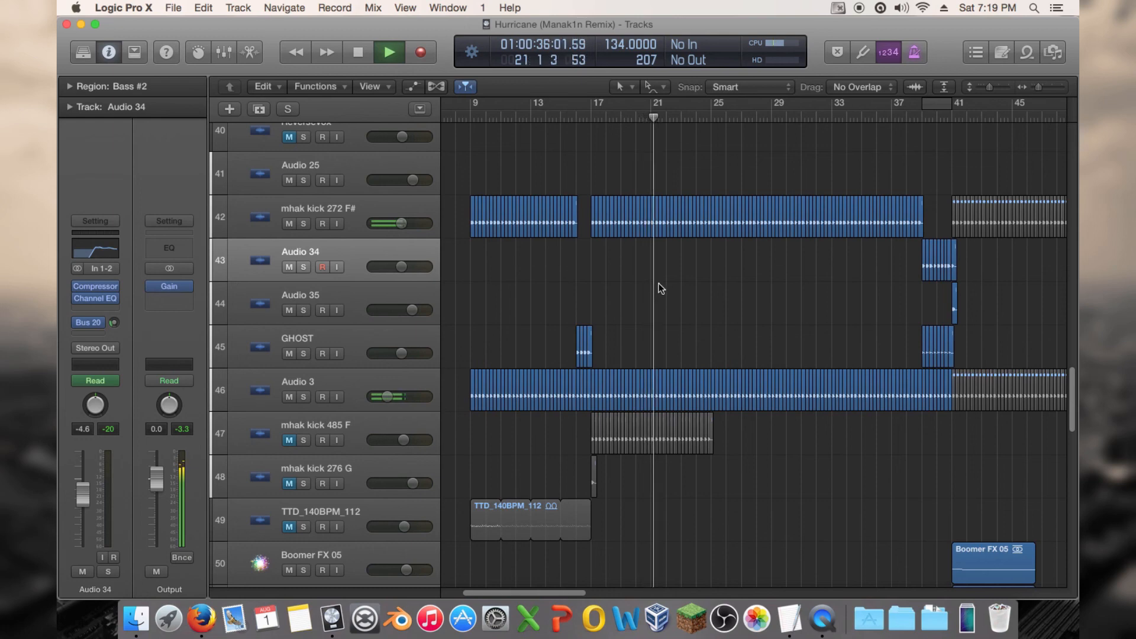
key("space")
Step: Place the playhead at bar 16 by the kick gap and rename the Audio 3 track as kick high
left_click(577, 113)
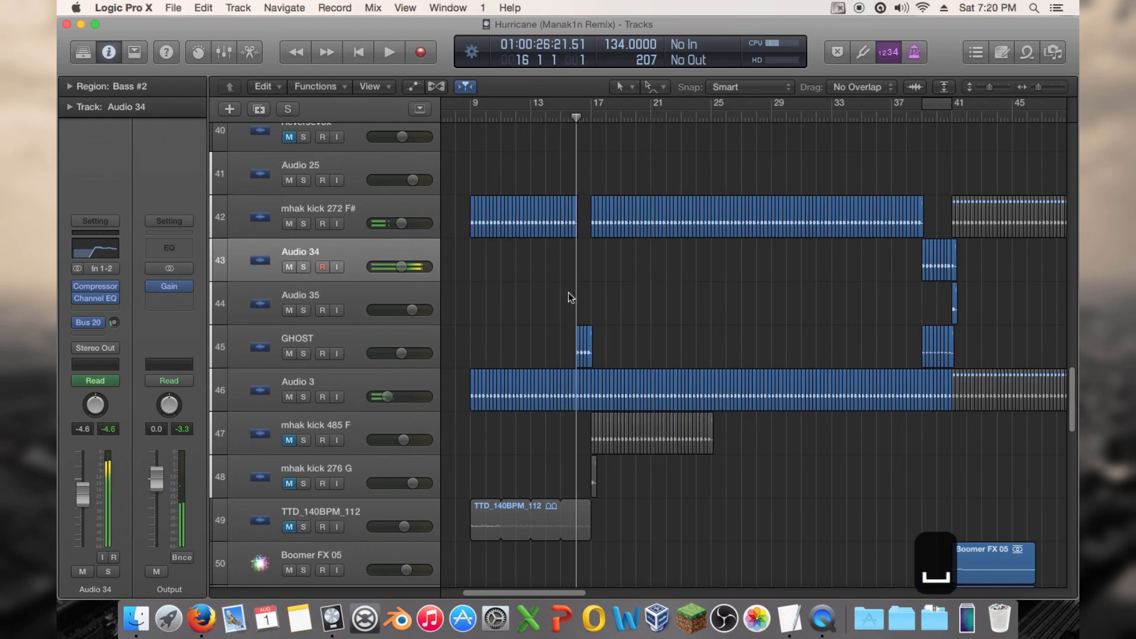
left_click_drag(1032, 88, 1045, 86)
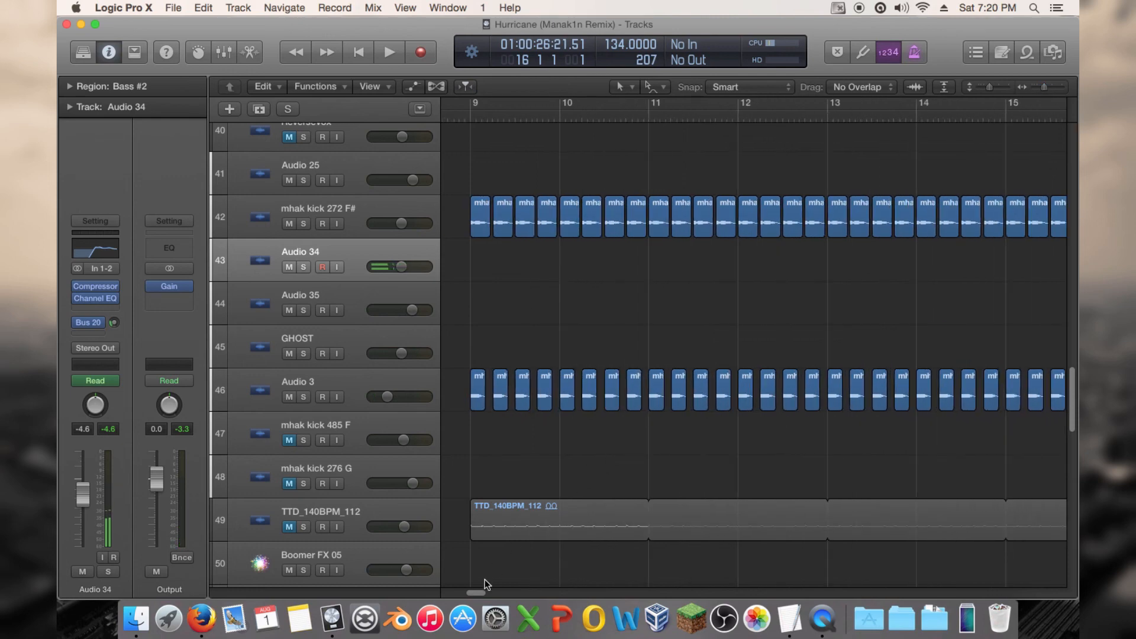
left_click_drag(483, 592, 497, 592)
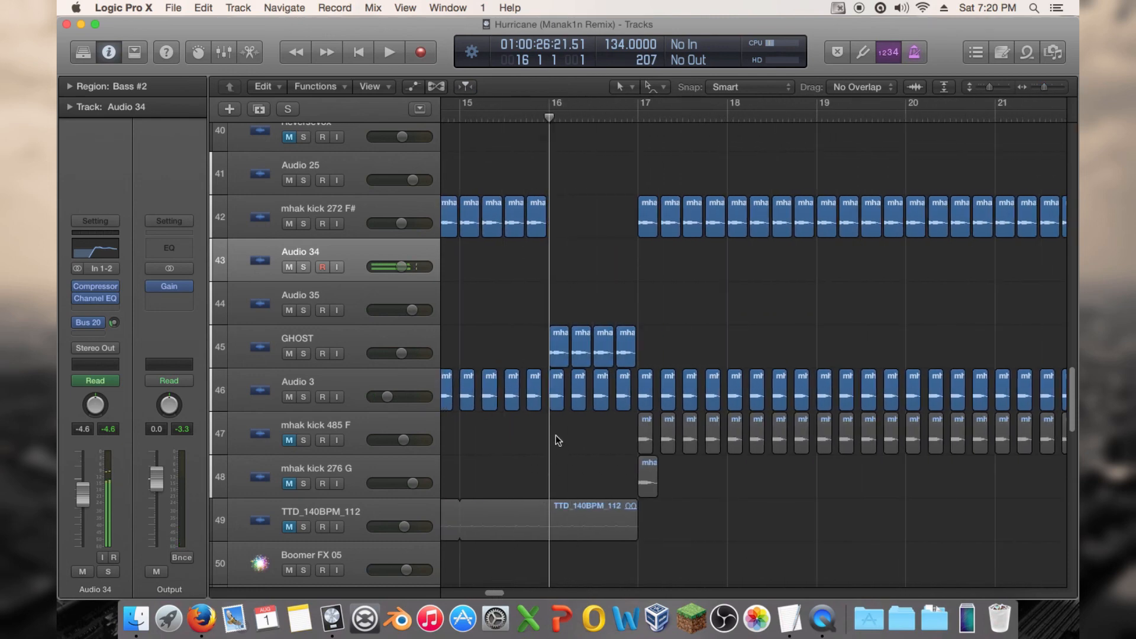
left_click(365, 375)
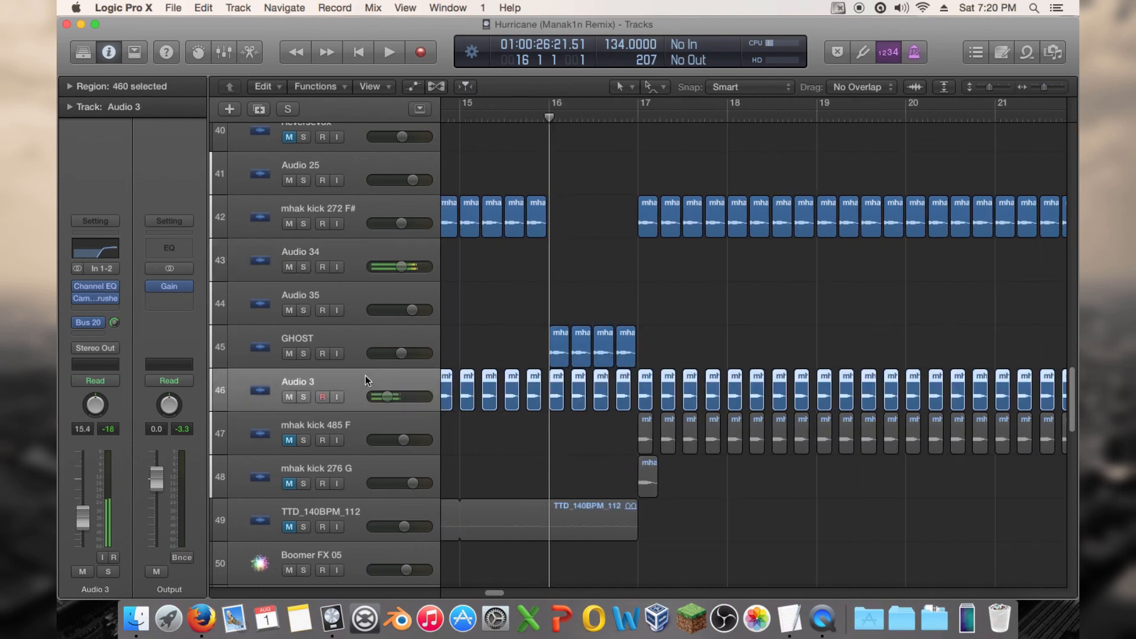
double_click(310, 378)
type("kick high")
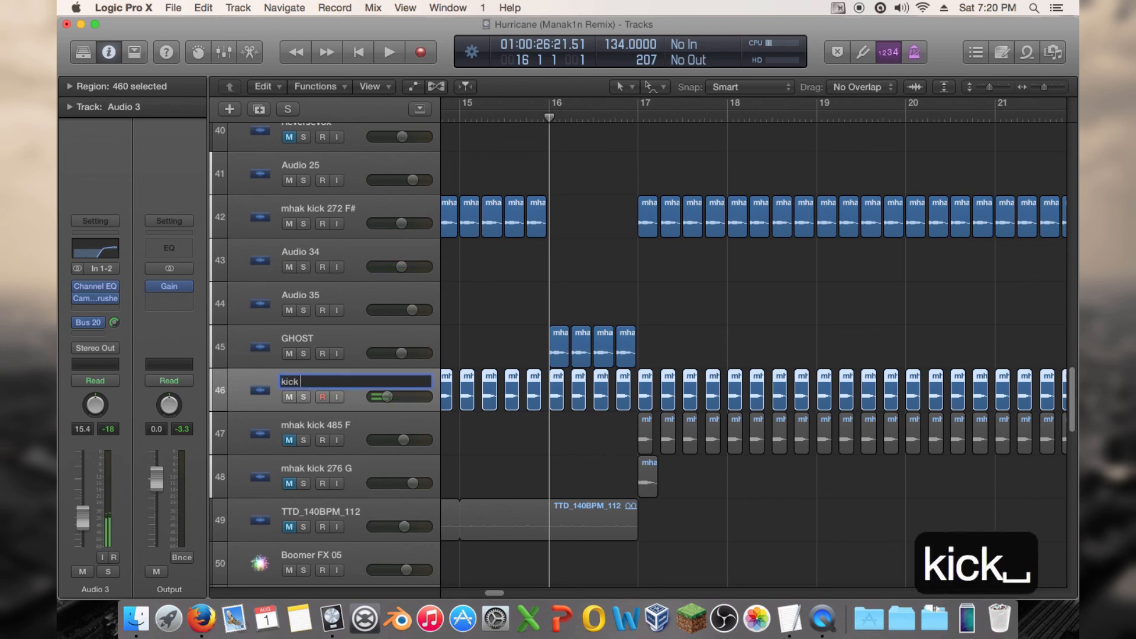
key("Return")
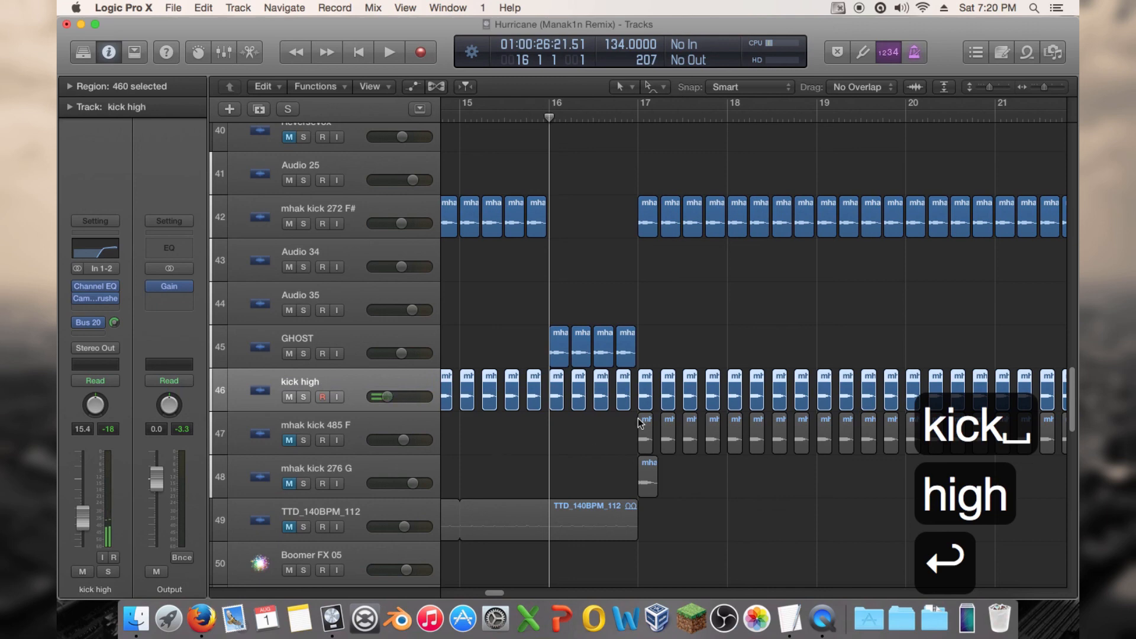
Step: Mute the four kick high regions in bar 16 and audition the passage from bar 15 to bar 17
left_click_drag(638, 421, 561, 393)
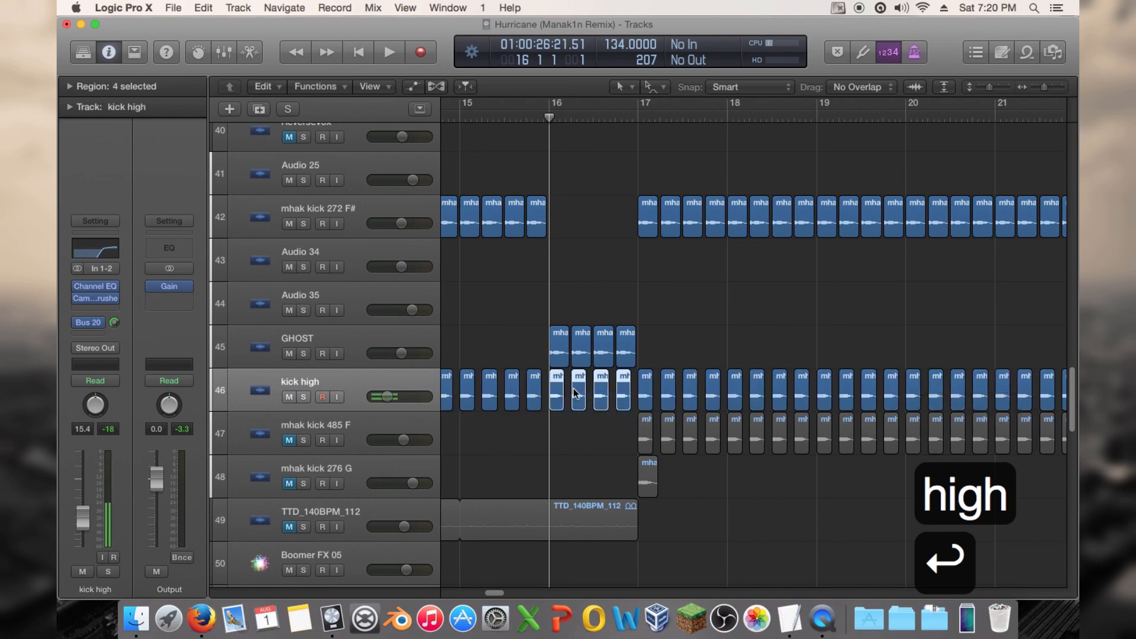
key("ctrl+m")
double_click(458, 112)
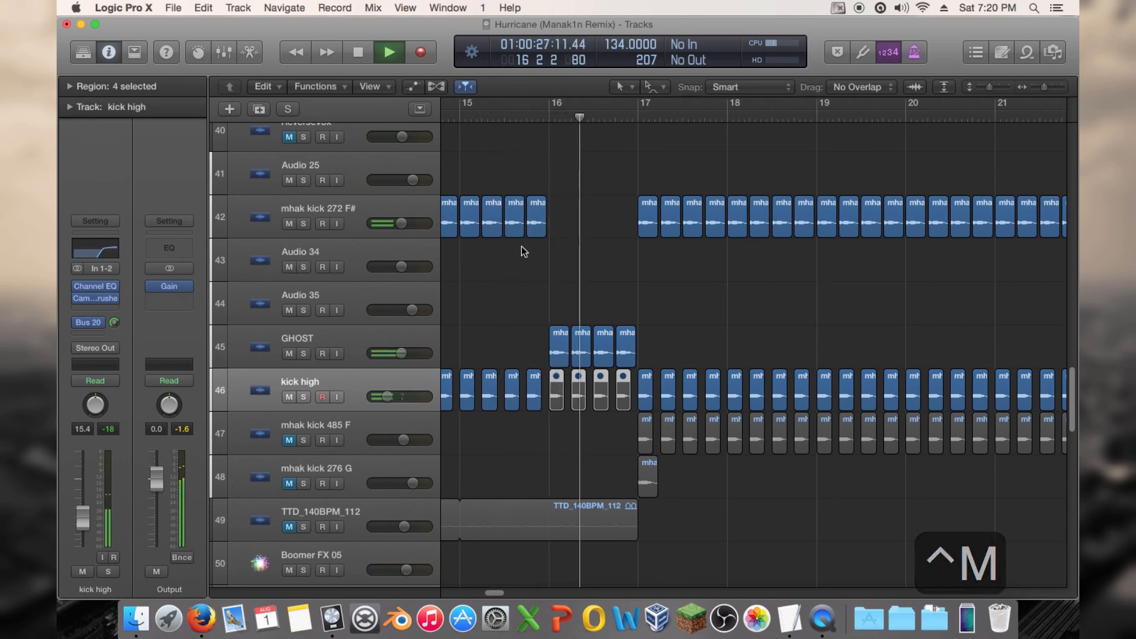
key("space")
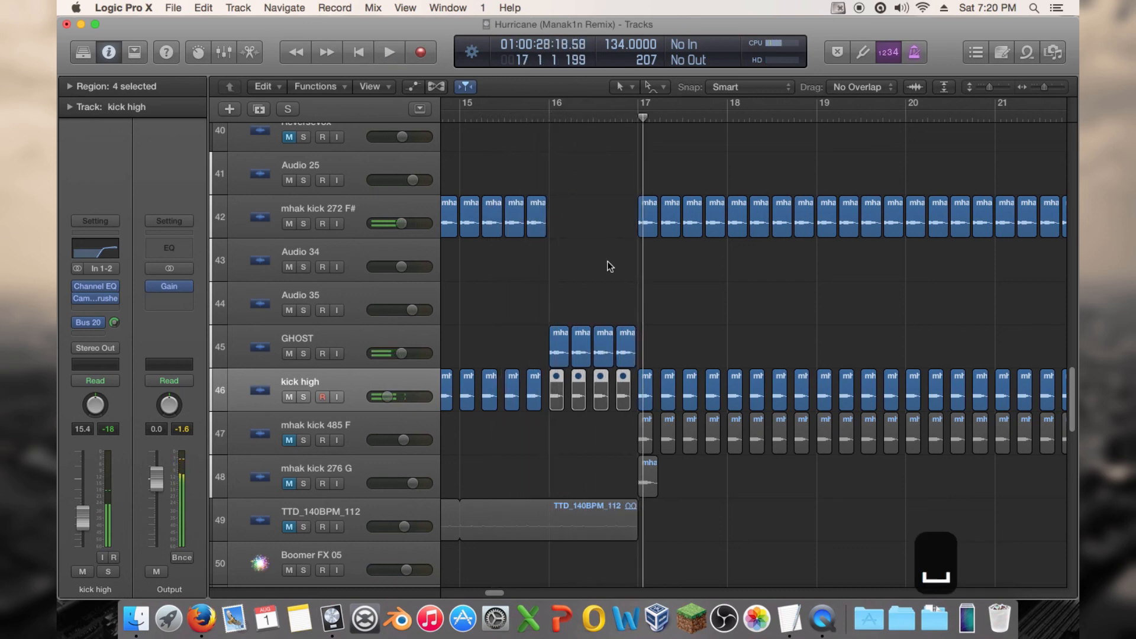
Step: Add a new audio track with duplicate settings directly below Audio 34
left_click(362, 290)
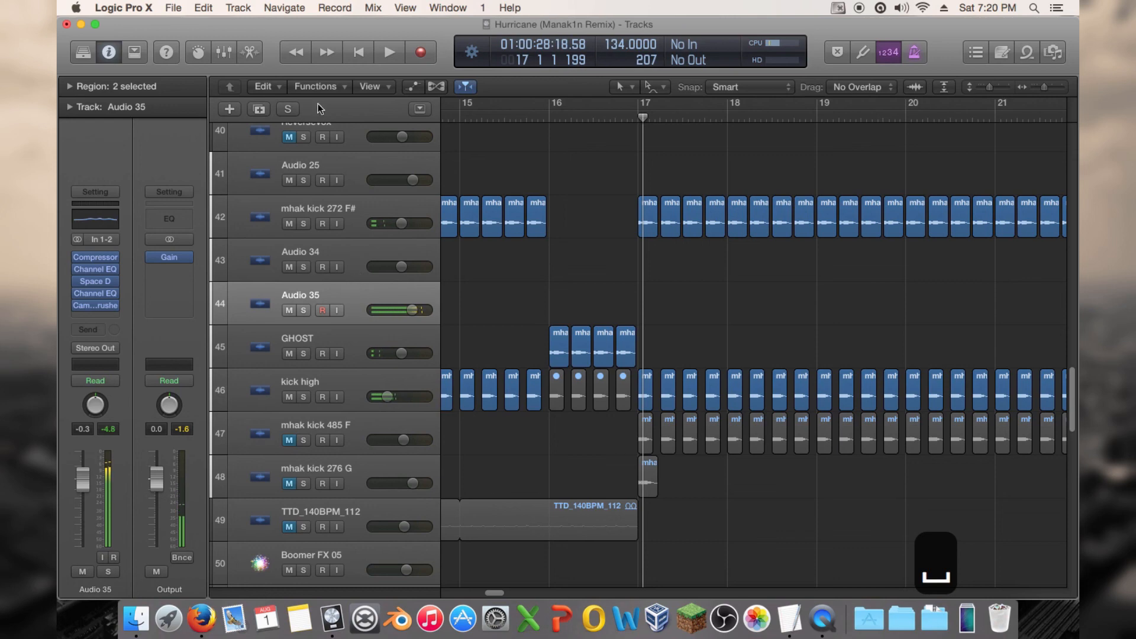
left_click(276, 266)
left_click(261, 293)
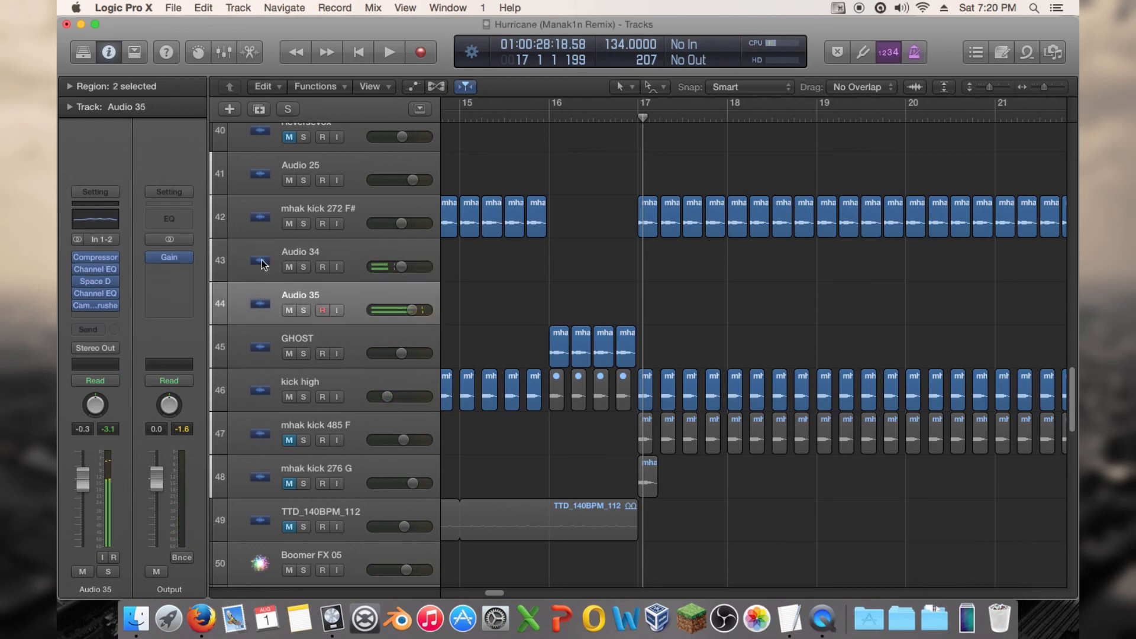
left_click(263, 264)
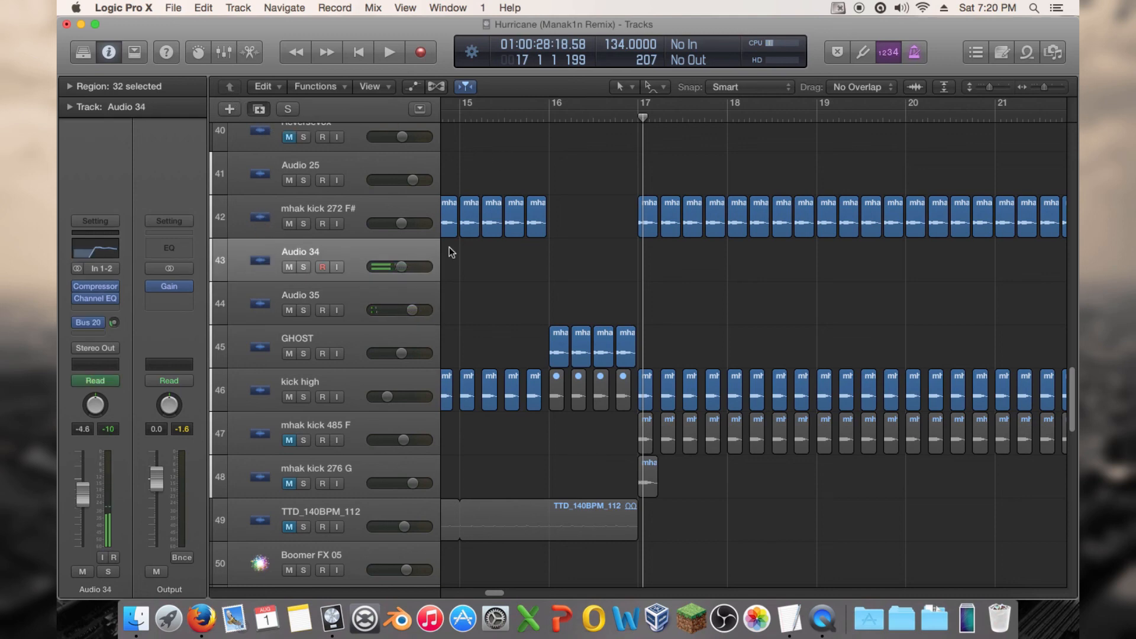
key("super+d")
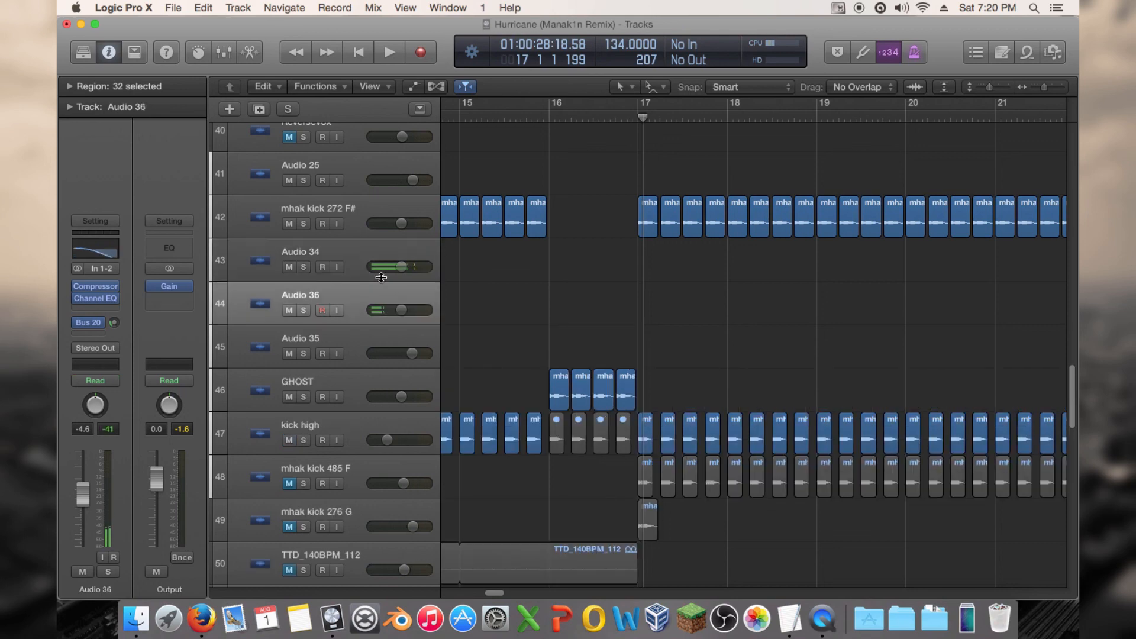
Step: Rename the duplicated track below Audio 34 as kick Reverse
double_click(310, 297)
type("kick ")
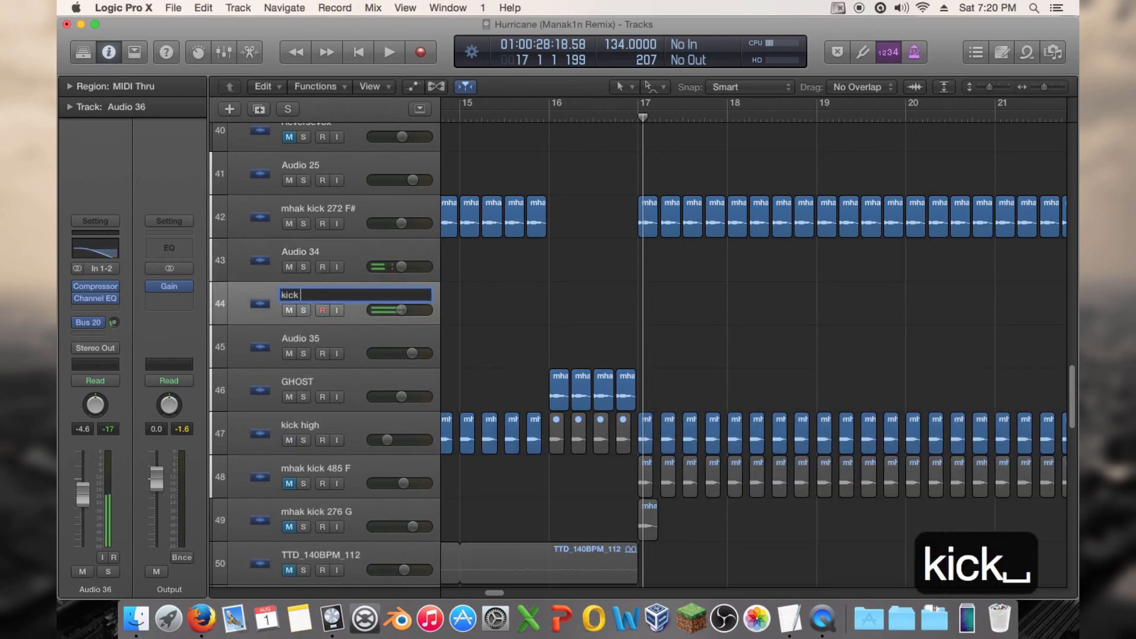
type("Reverse")
key("Return")
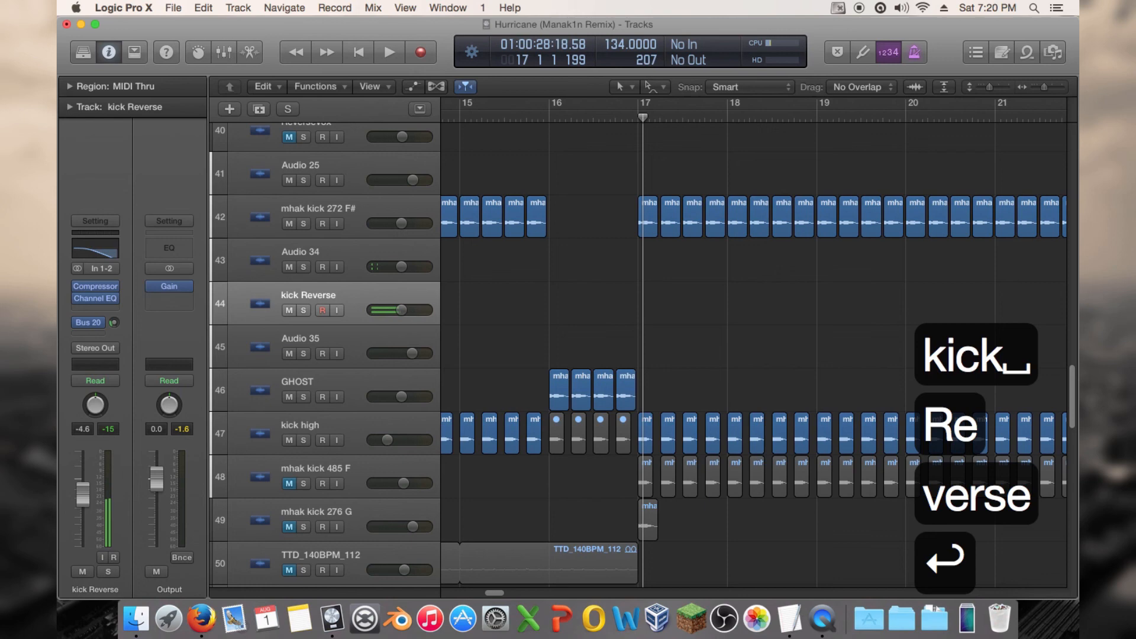
Step: Rename the Audio 34 track as Automated kick
double_click(305, 254)
type("A")
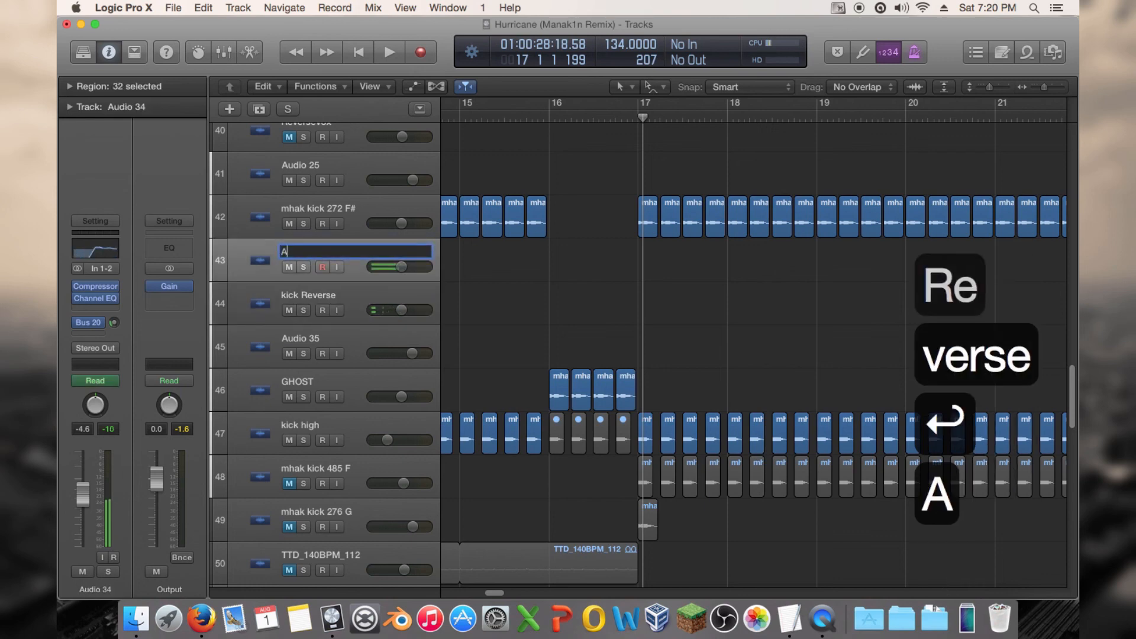
type("utomated kic")
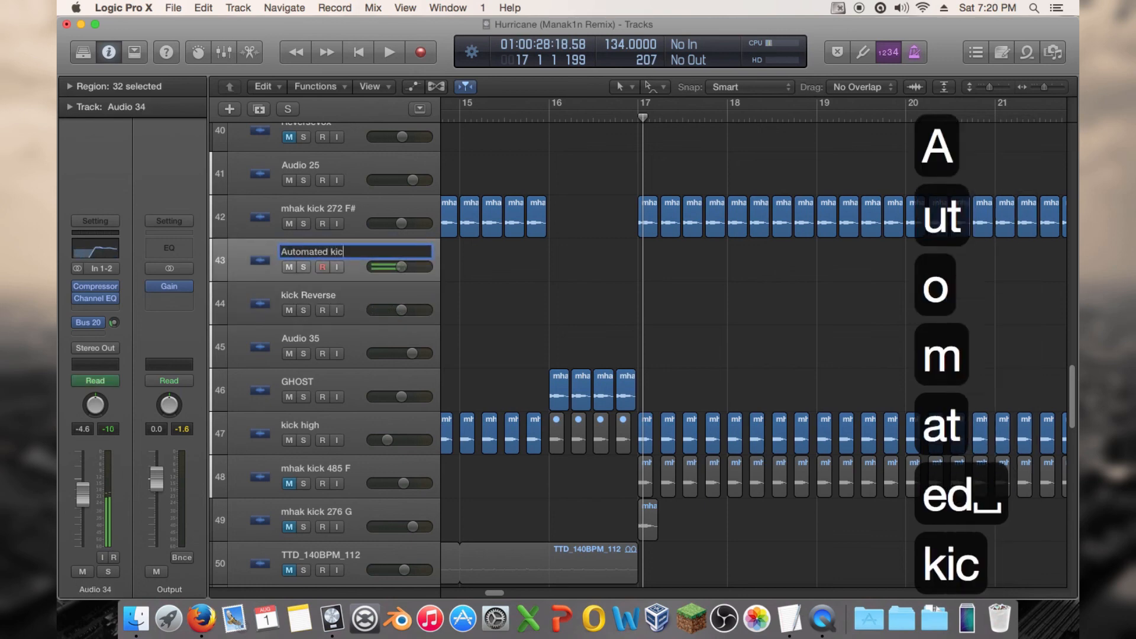
type("k")
key("Return")
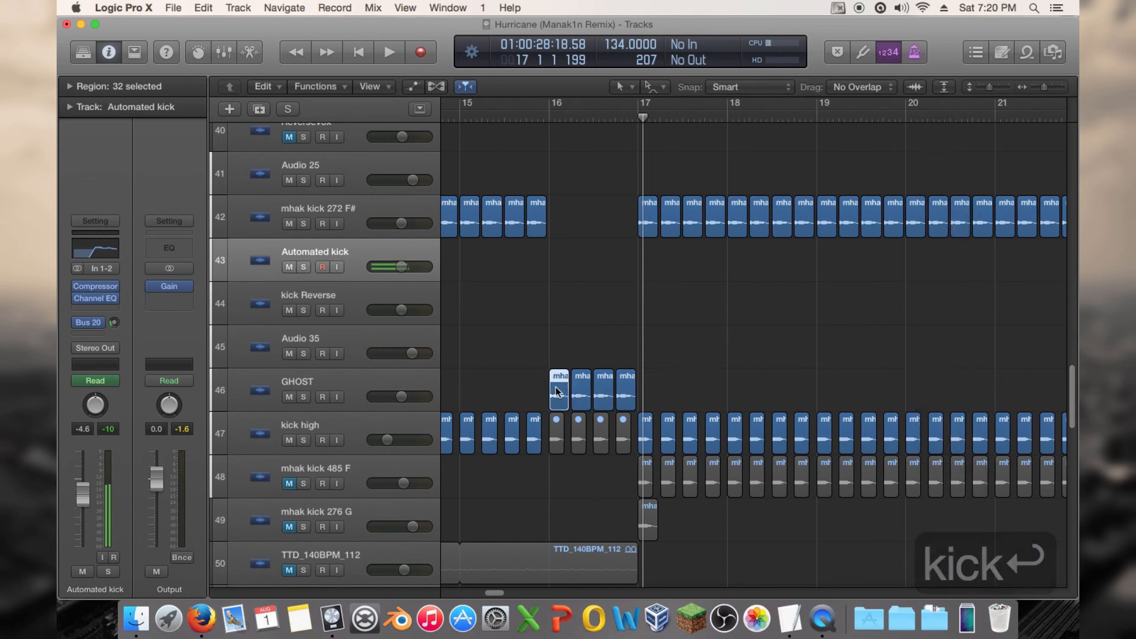
Step: Copy the first GHOST kick at bar 16 to the kick Reverse track and convert it to a new audio file named mhak kick 272 F#.rev
left_click_drag(556, 387, 558, 312)
right_click(559, 312)
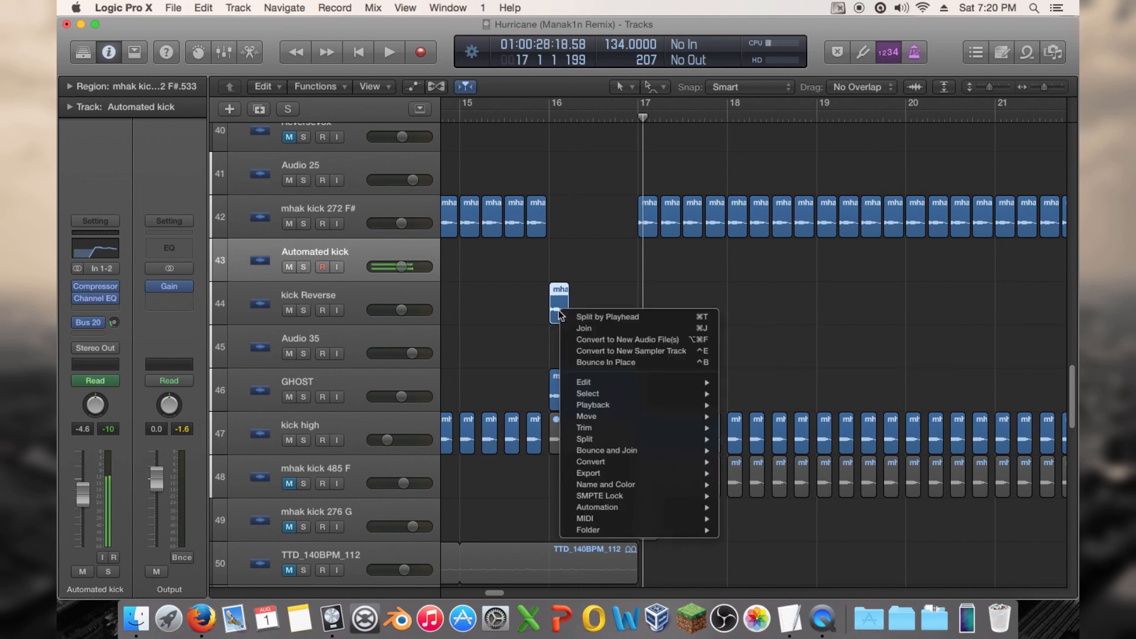
left_click(680, 341)
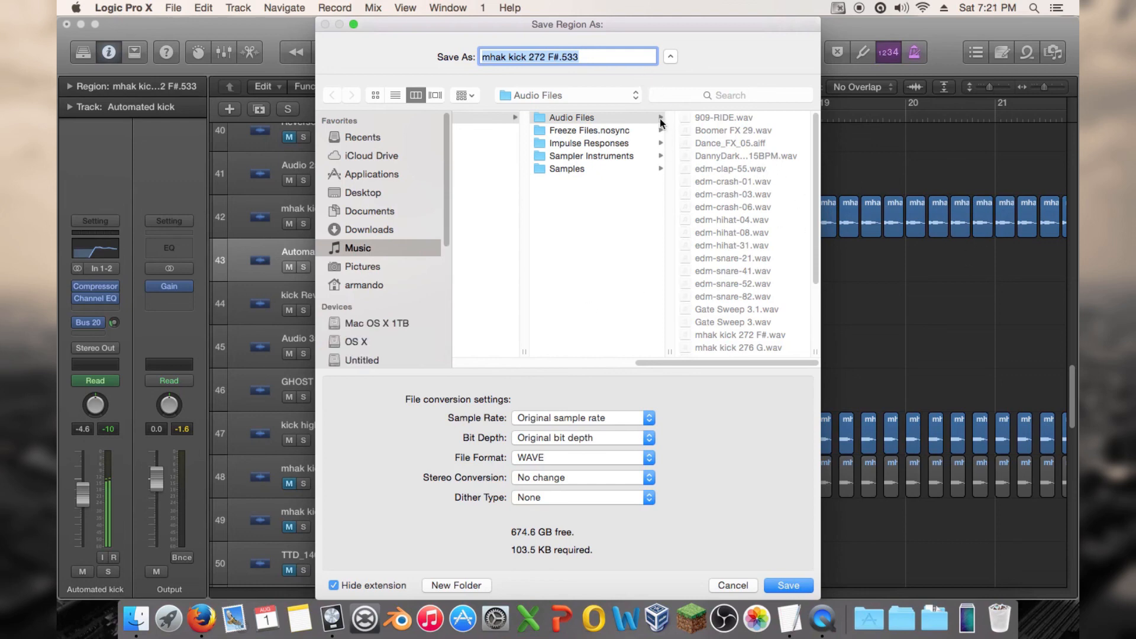
left_click_drag(599, 57, 566, 60)
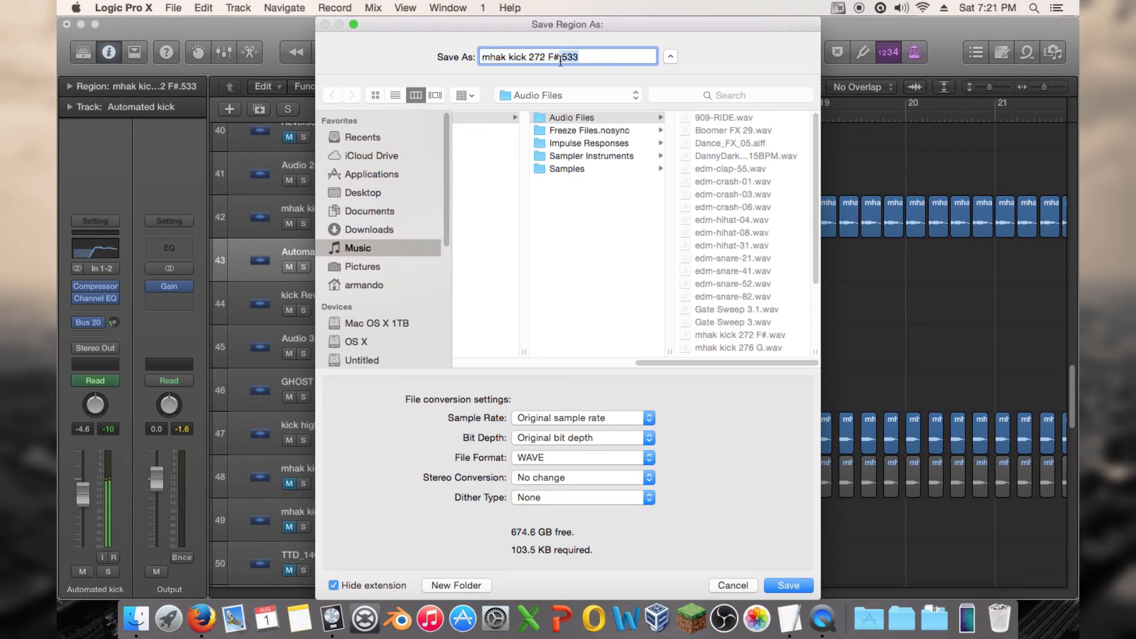
type("rev")
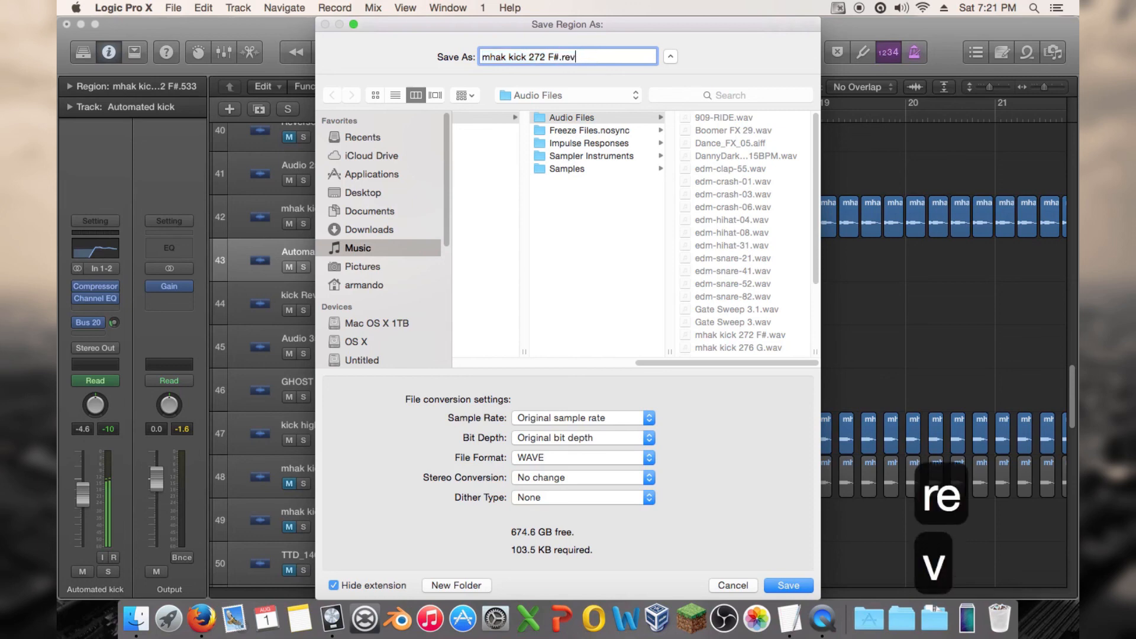
key("Return")
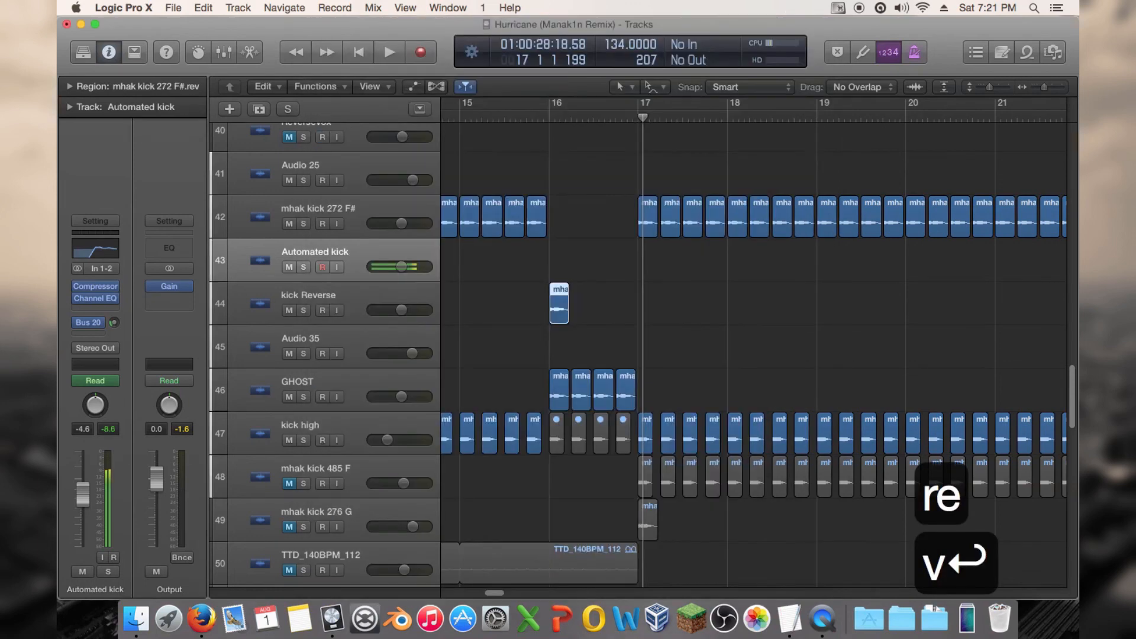
Step: Reverse the mhak kick 272 F#.rev audio on the kick Reverse track in the audio file editor and return to the arrangement
double_click(558, 305)
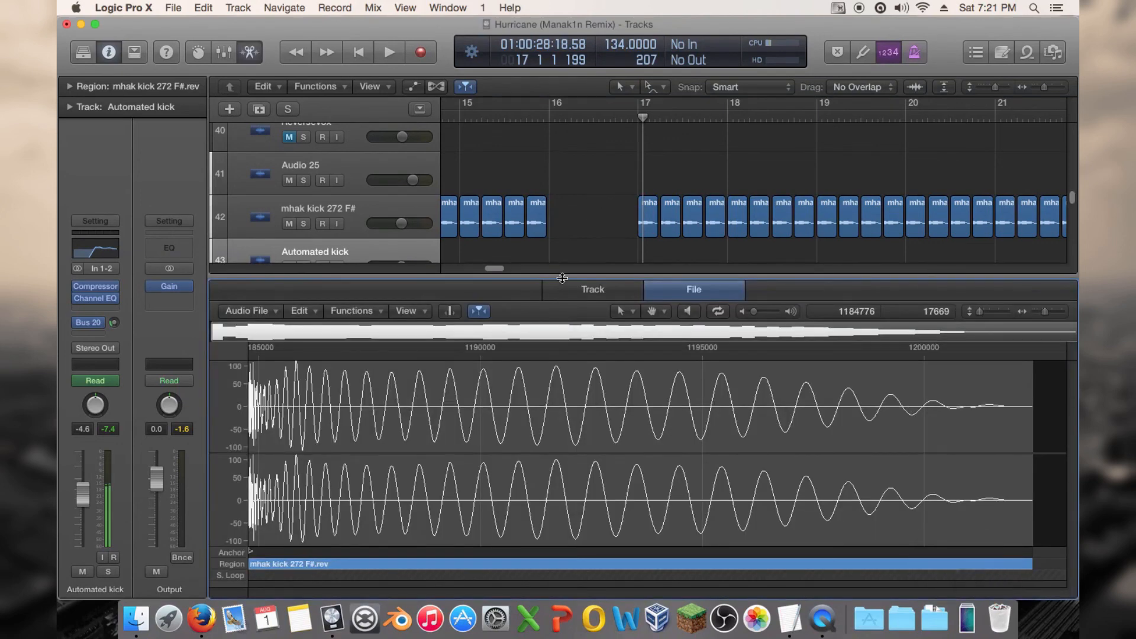
key("e")
double_click(564, 292)
left_click(354, 311)
left_click(431, 383)
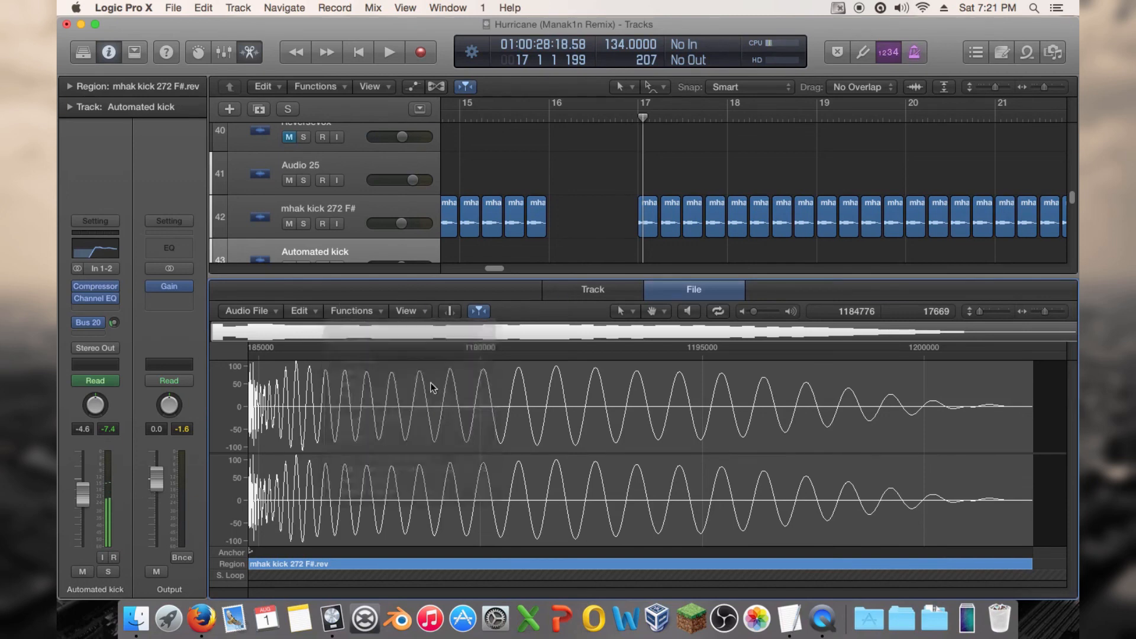
double_click(595, 279)
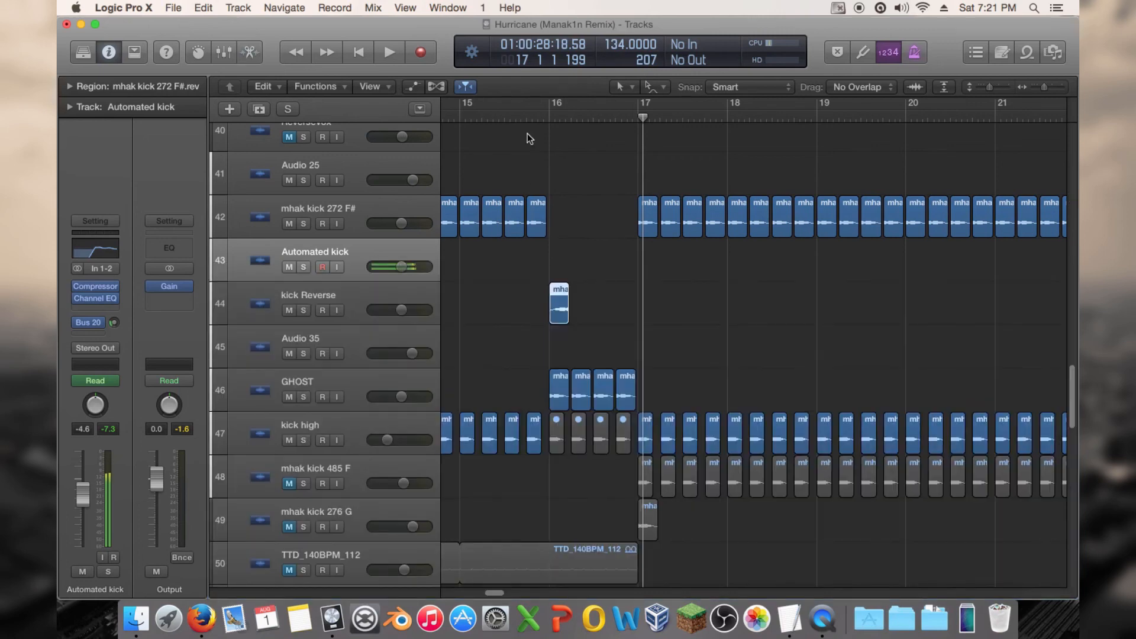
Step: Play the arrangement from the middle of bar 15 into bar 16 to audition the reversed kick
double_click(504, 118)
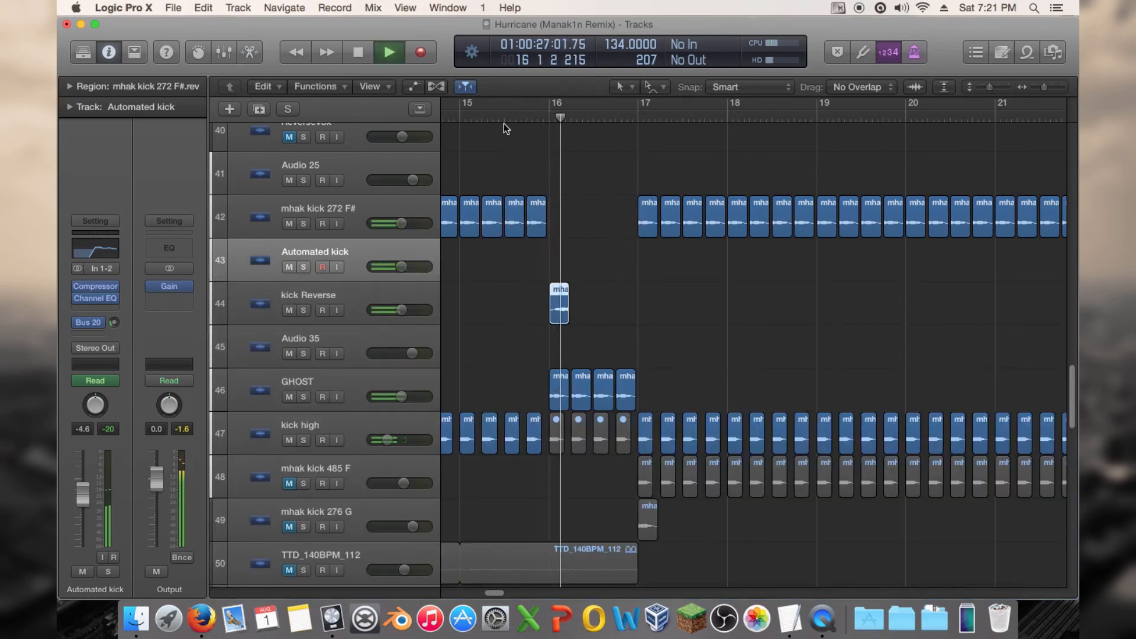
key("space")
key("space")
Step: Move the reversed kick on the kick Reverse track to position 16 3 2 1, between the third and fourth GHOST kicks
left_click_drag(559, 314, 610, 318)
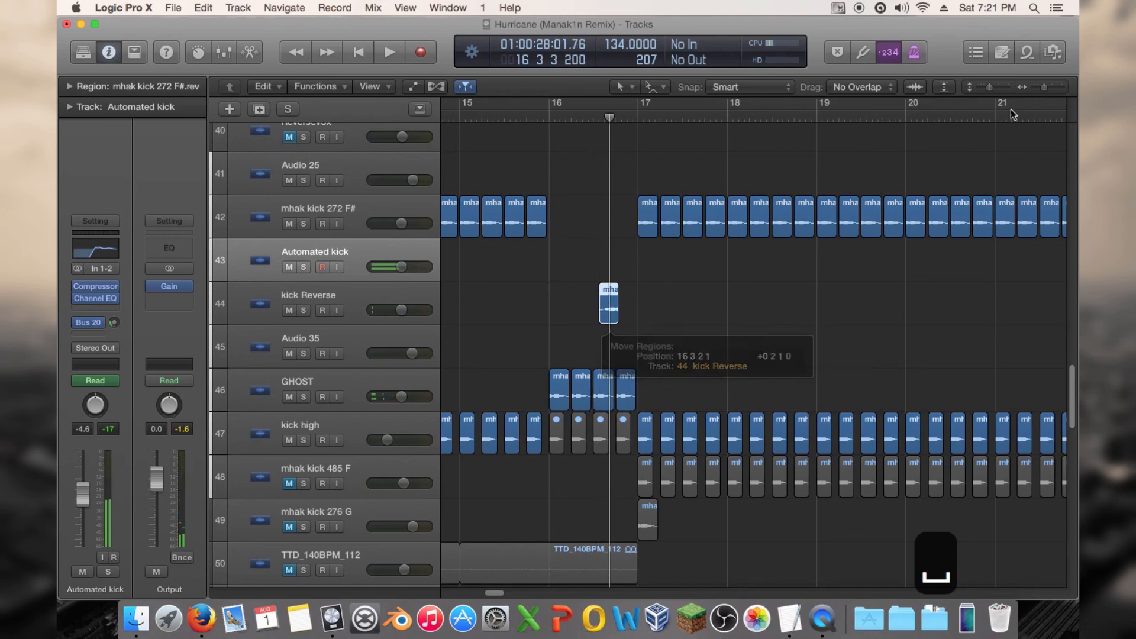
left_click_drag(1043, 88, 1046, 88)
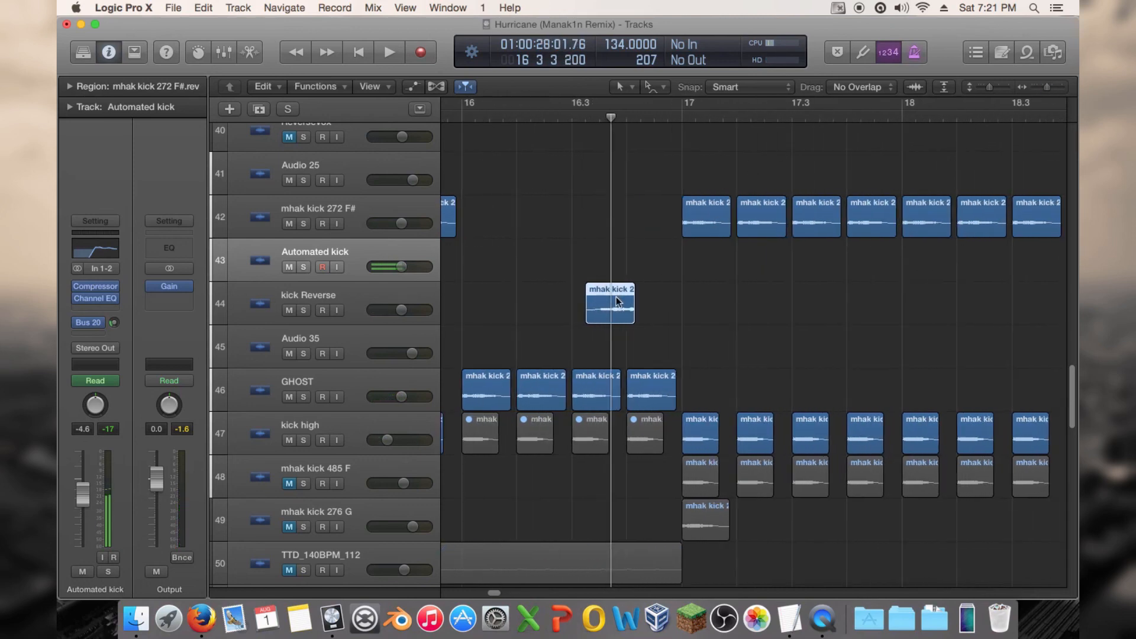
Step: Duplicate the reversed kick region in bar 16 of the kick Reverse track, placing the copy directly ahead of it, and play the passage
left_click_drag(616, 296, 592, 306)
left_click(653, 116)
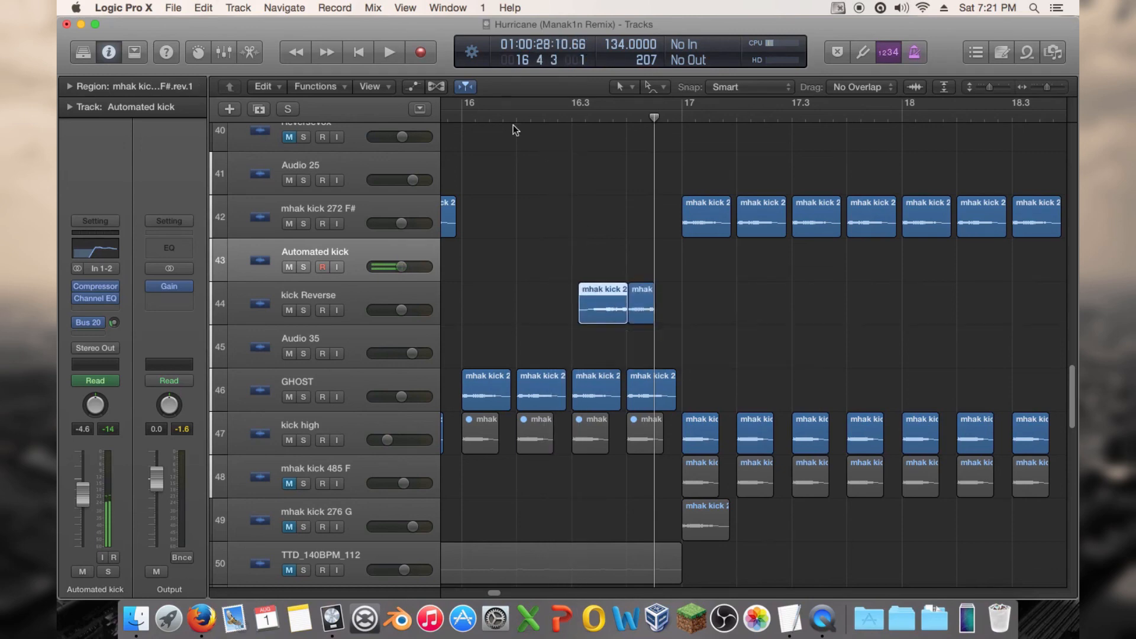
double_click(475, 112)
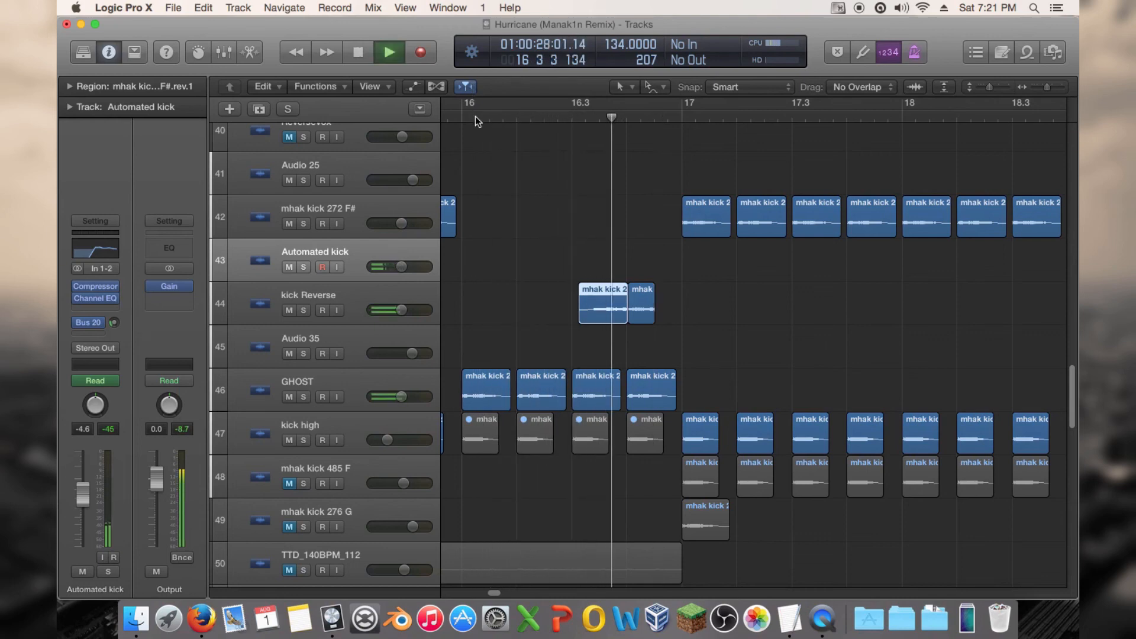
key("space")
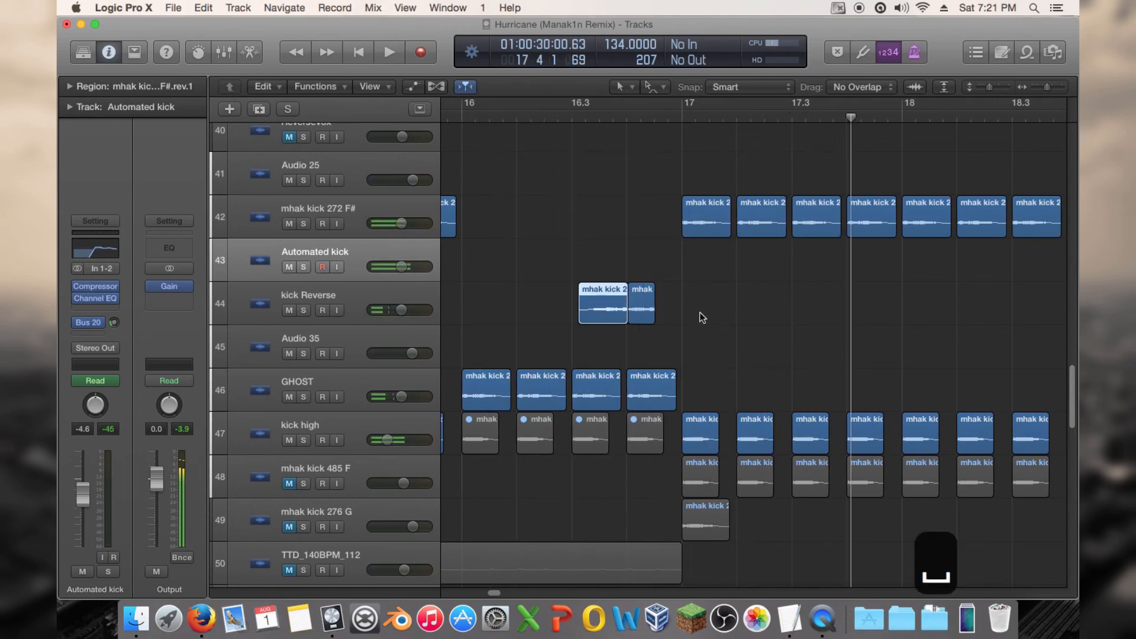
Step: Add a third reversed kick region ahead of the other two in bar 16 and play the transition into bar 17
mouse_move(606, 306)
left_mouse_down()
mouse_move(566, 307)
mouse_move(590, 306)
left_mouse_up()
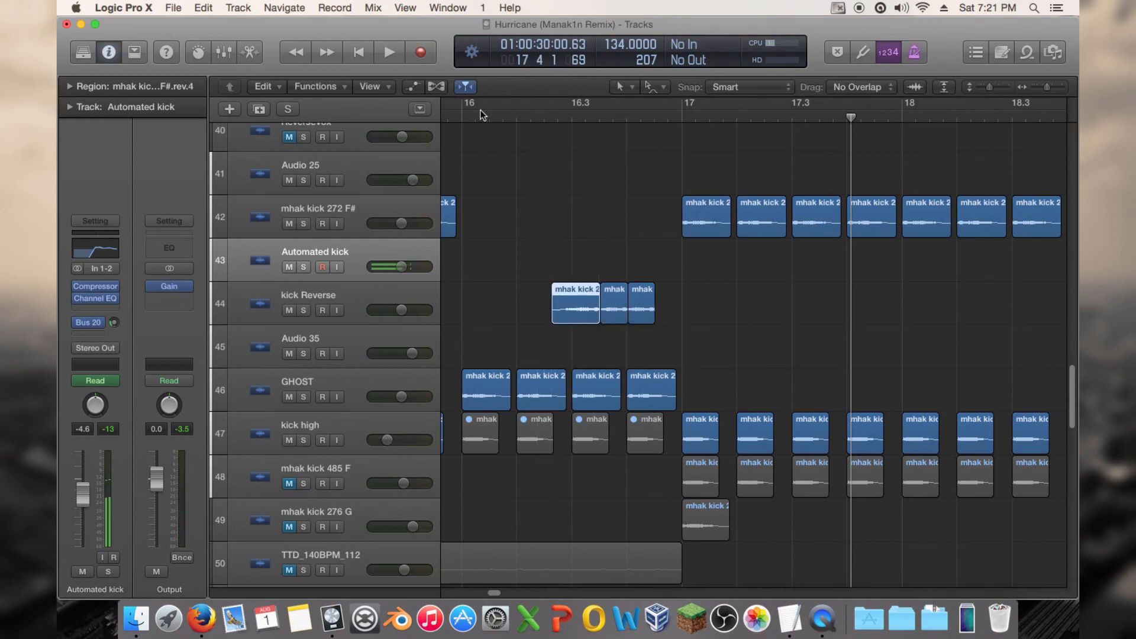
double_click(446, 118)
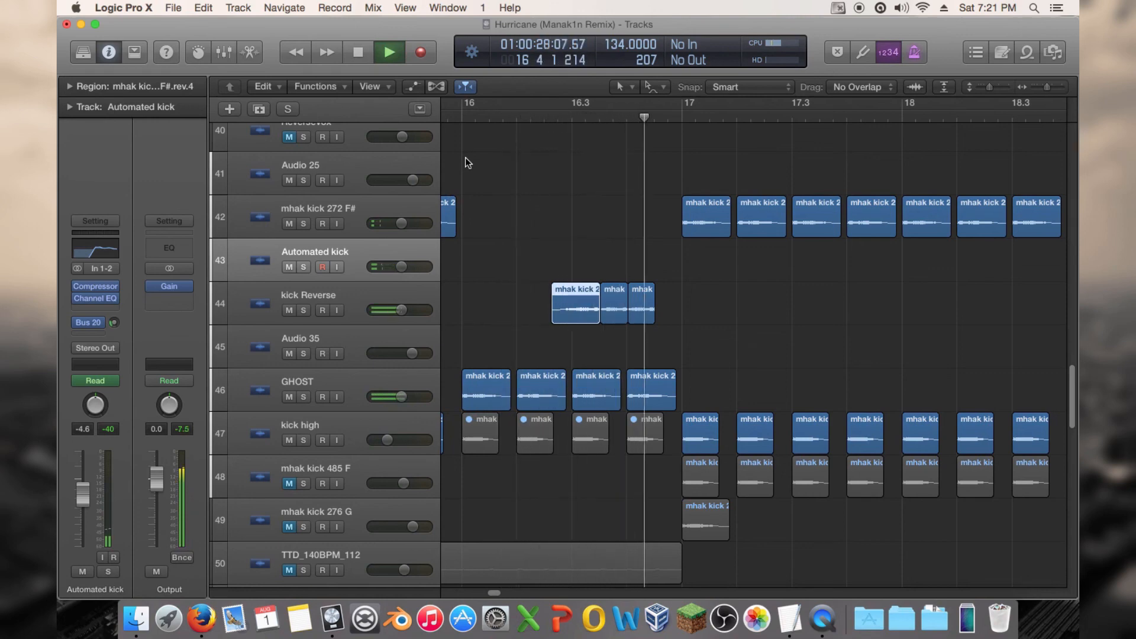
left_click(360, 290)
key("space")
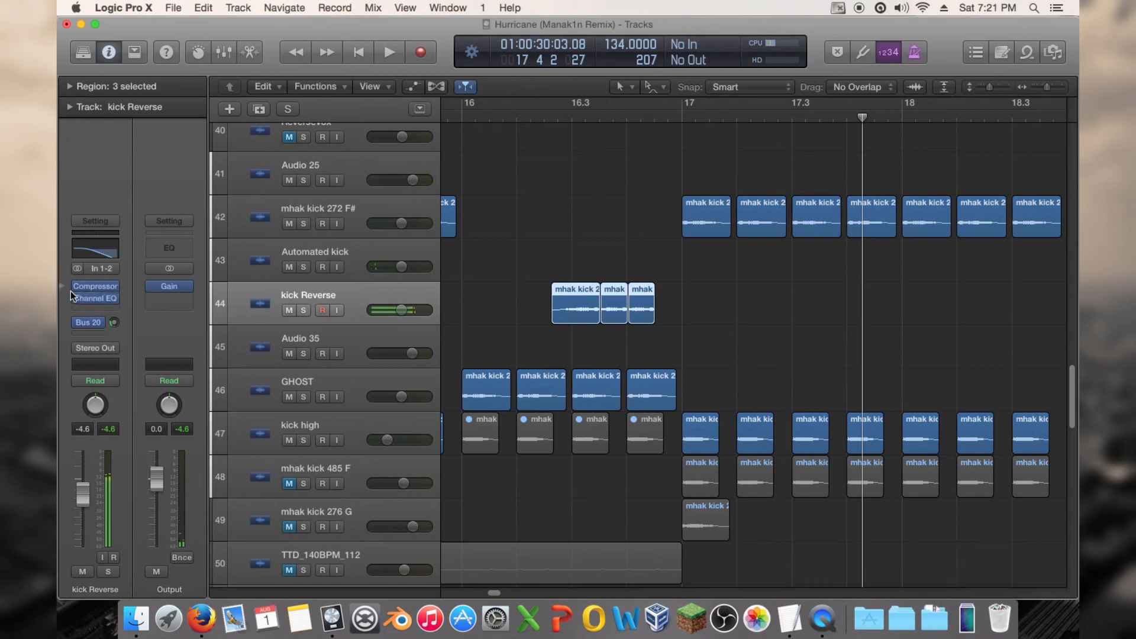
Step: Copy the channel strip setting of the mhak kick 272 F# track and paste it onto the kick Reverse track
mouse_move(99, 300)
left_click(306, 244)
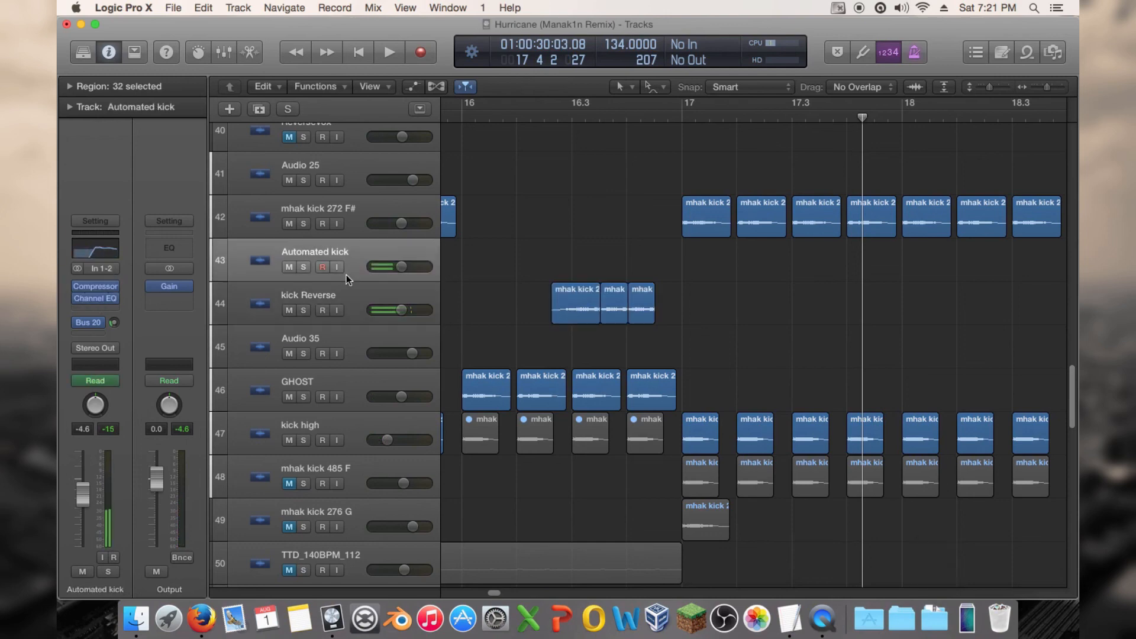
left_click(348, 293)
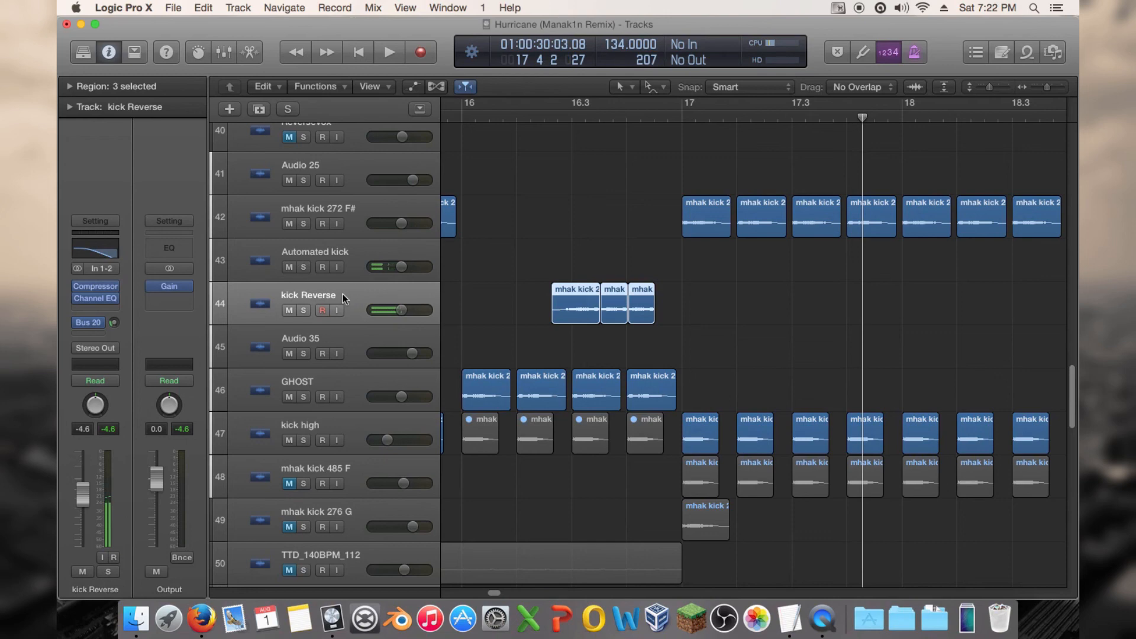
left_click(341, 211)
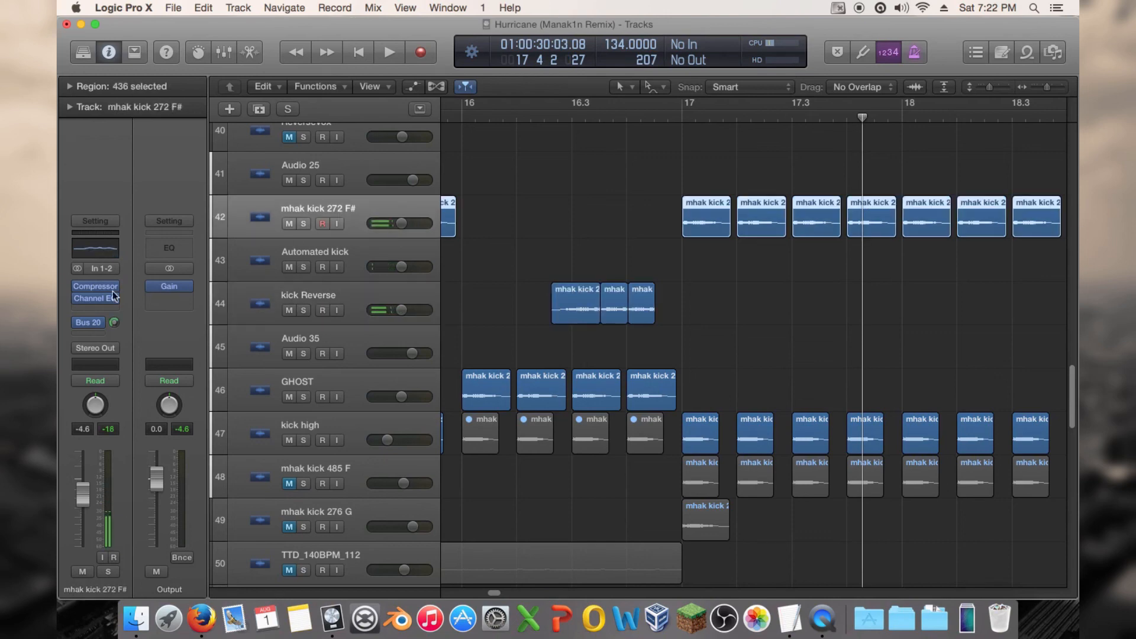
left_click(108, 221)
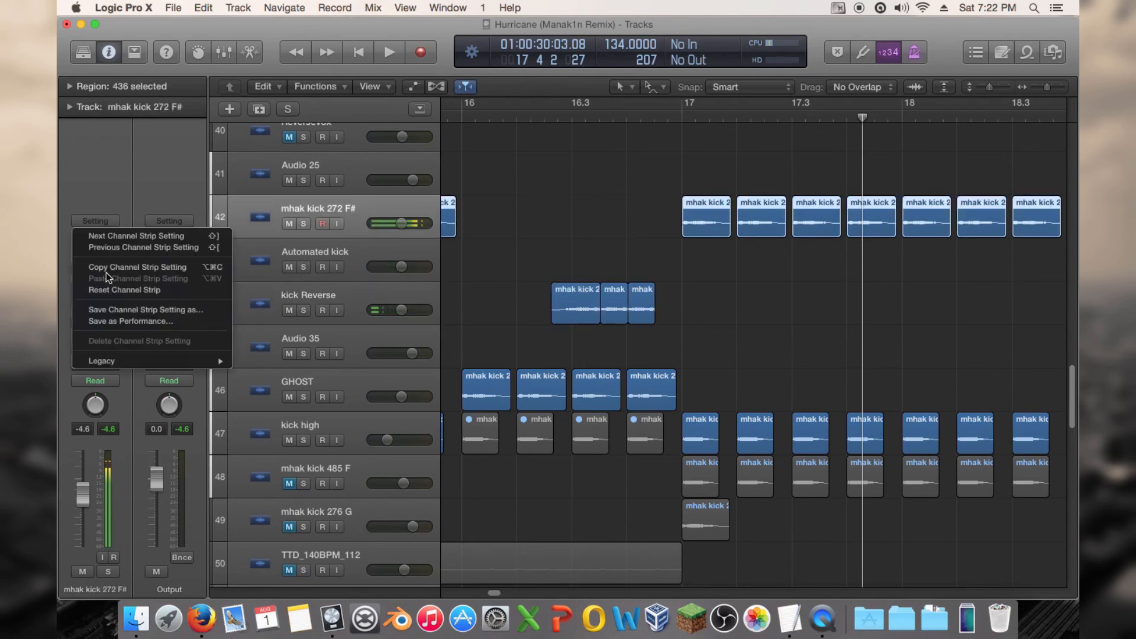
left_click(136, 271)
left_click(352, 289)
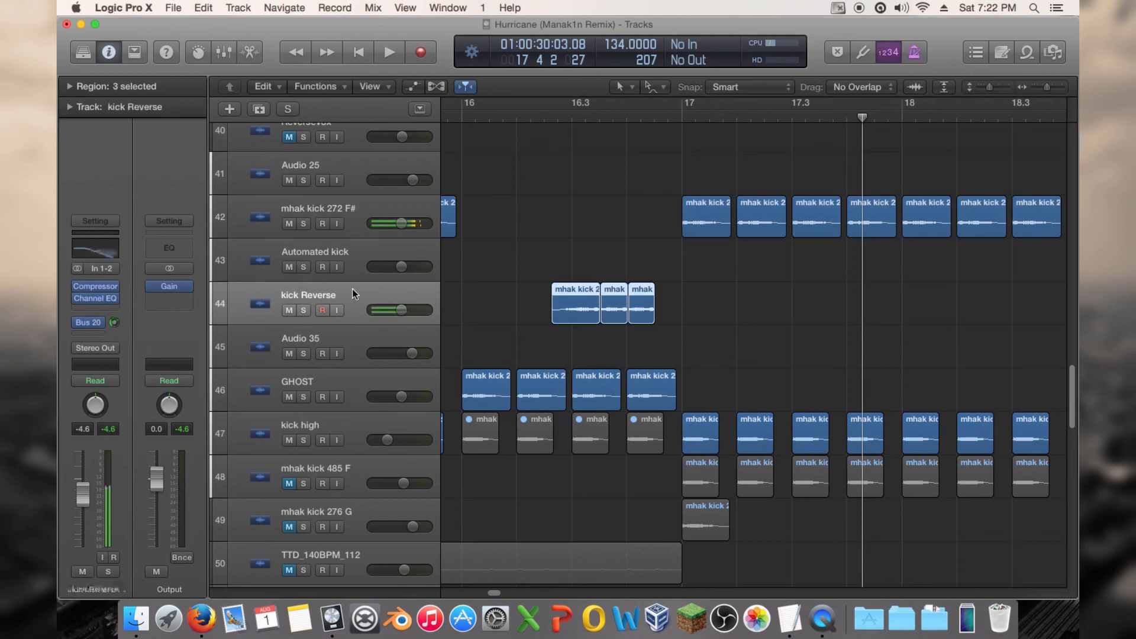
left_click(105, 227)
left_click(139, 276)
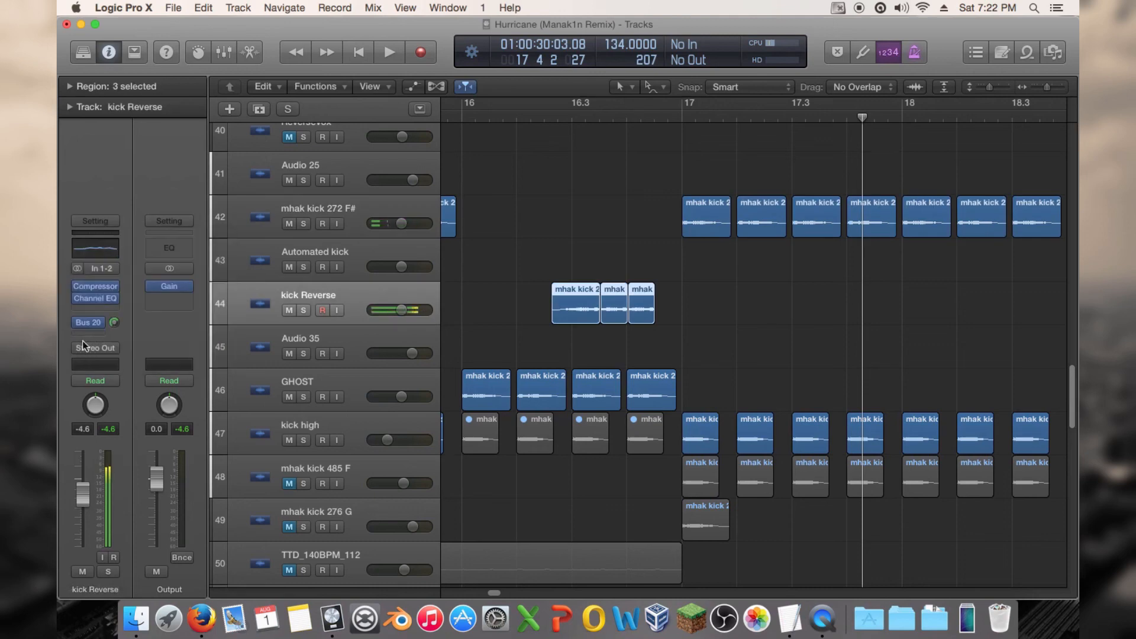
Step: Remove the Bus 20 send from the kick Reverse channel strip
left_click(89, 322)
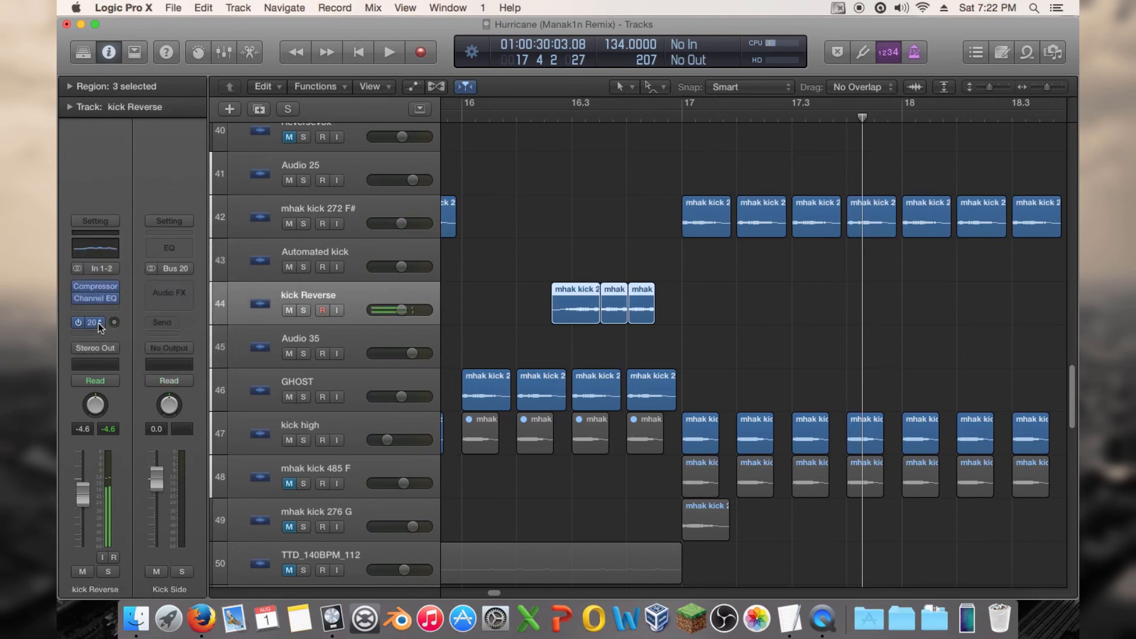
left_click(98, 324)
left_click(118, 389)
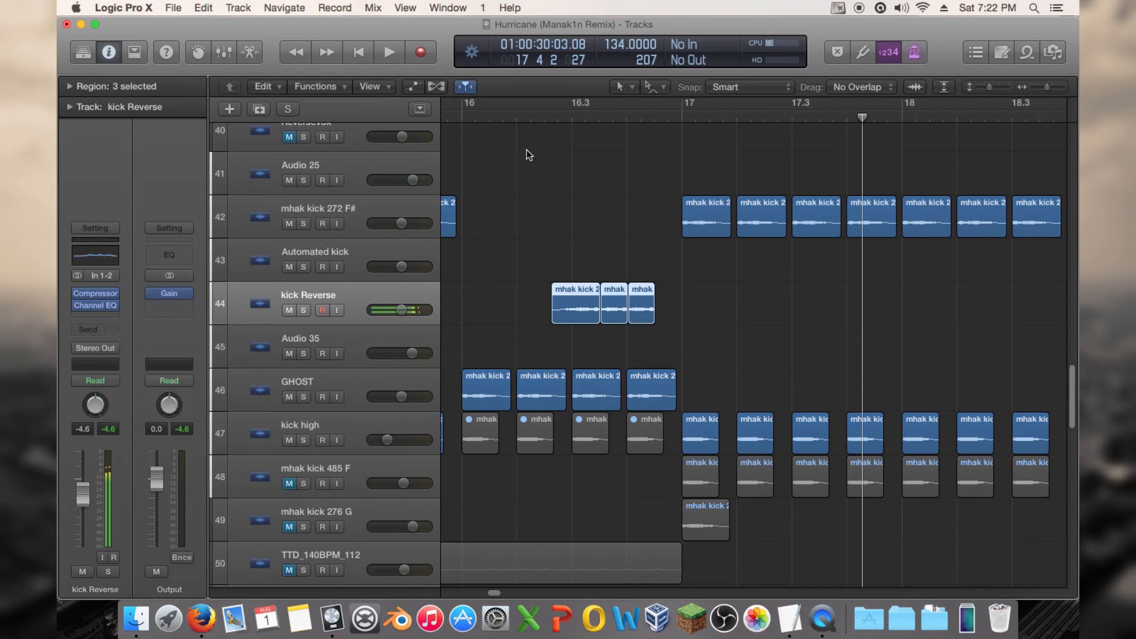
Step: Set a low cut at 335 Hz with a 6 dB/Oct slope in kick Reverse's Channel EQ and play the transition
left_click_drag(1050, 91, 1041, 84)
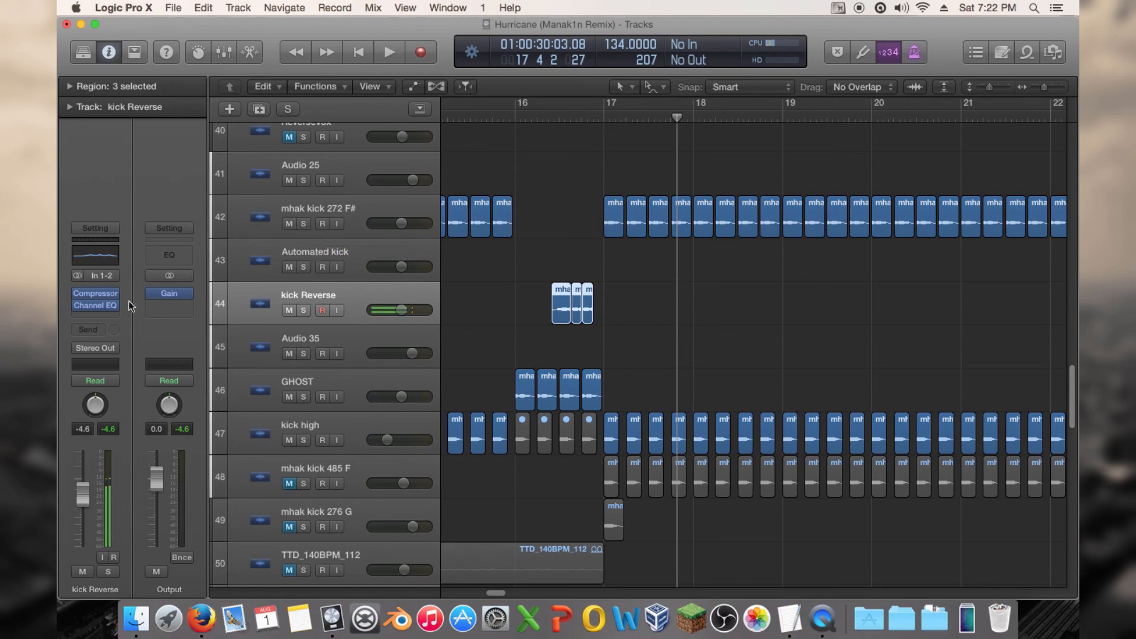
left_click(95, 305)
left_click(146, 131)
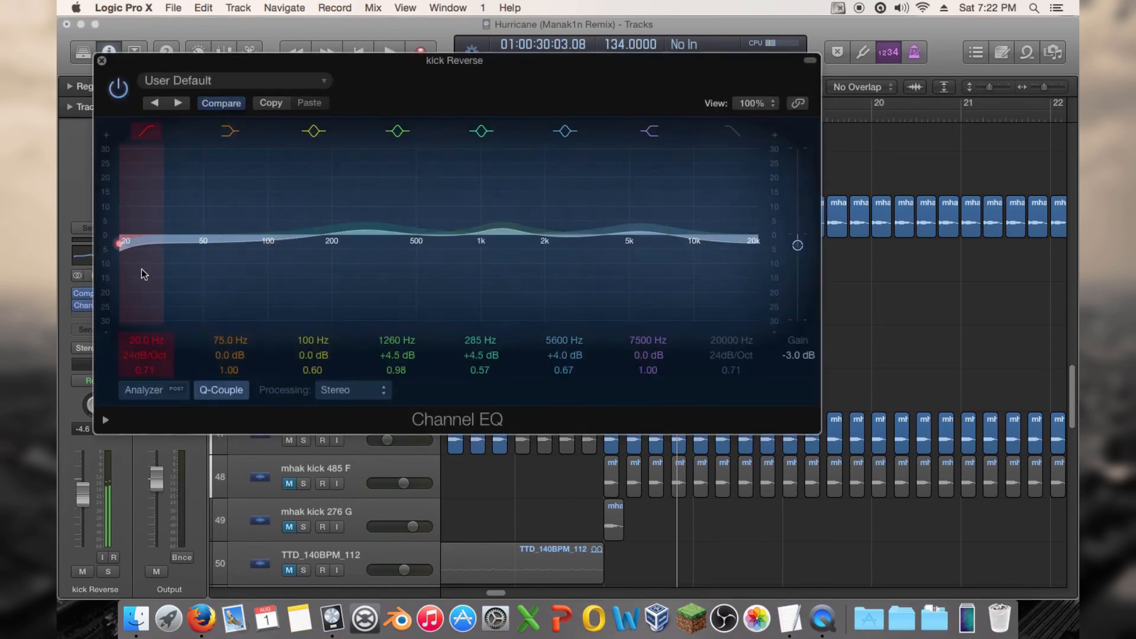
left_click_drag(141, 268, 341, 272)
left_click_drag(145, 355, 145, 375)
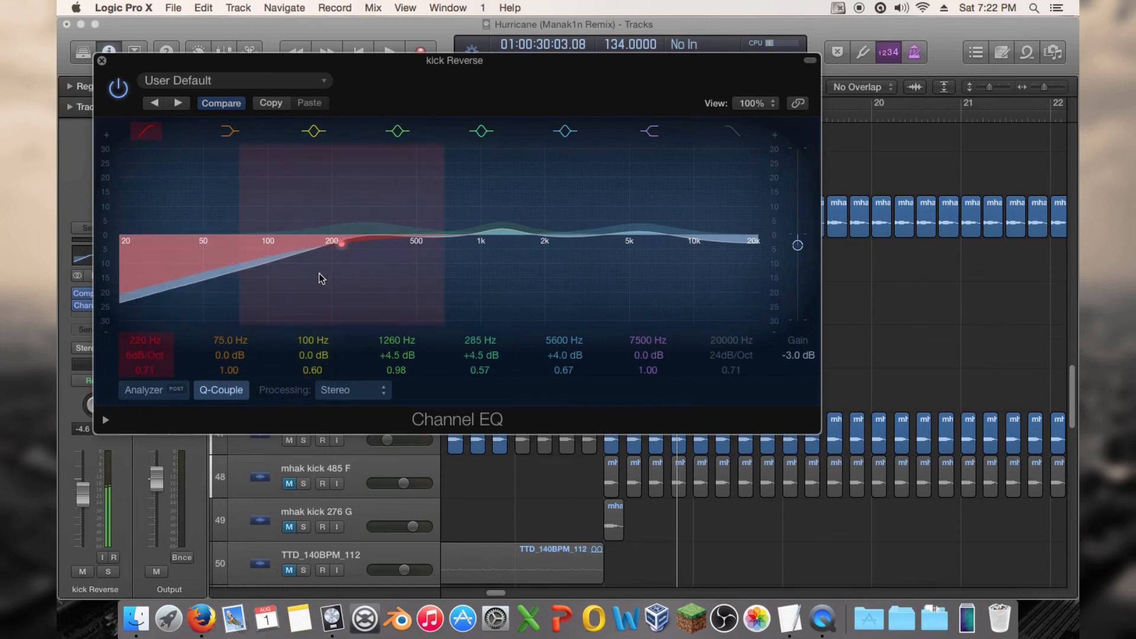
left_click(146, 130)
left_click(102, 60)
left_click(472, 116)
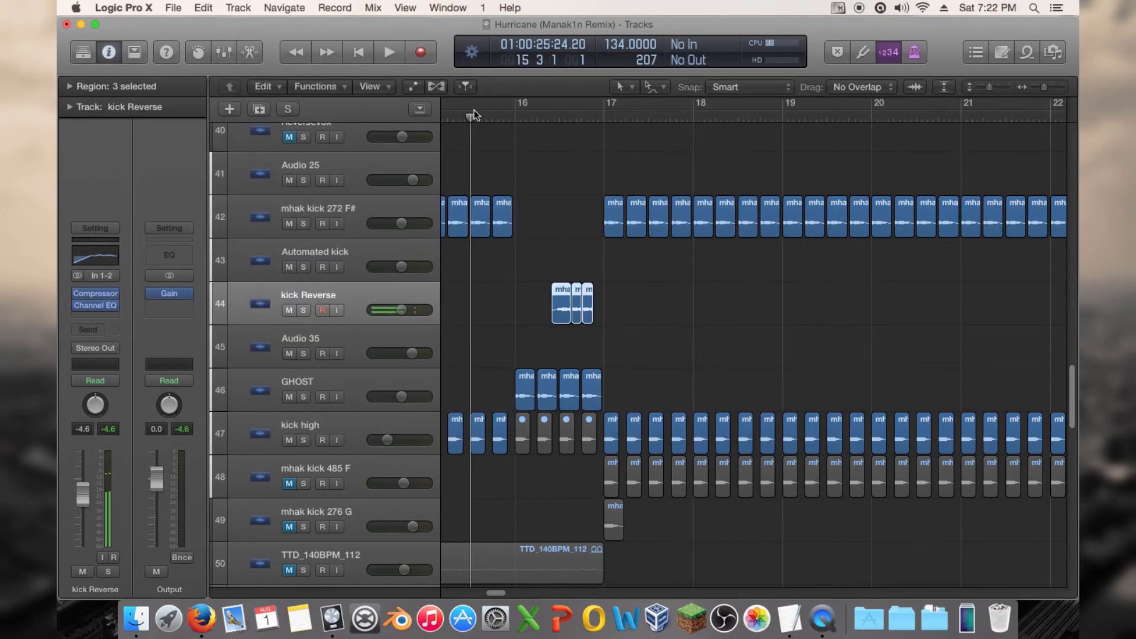
key("space")
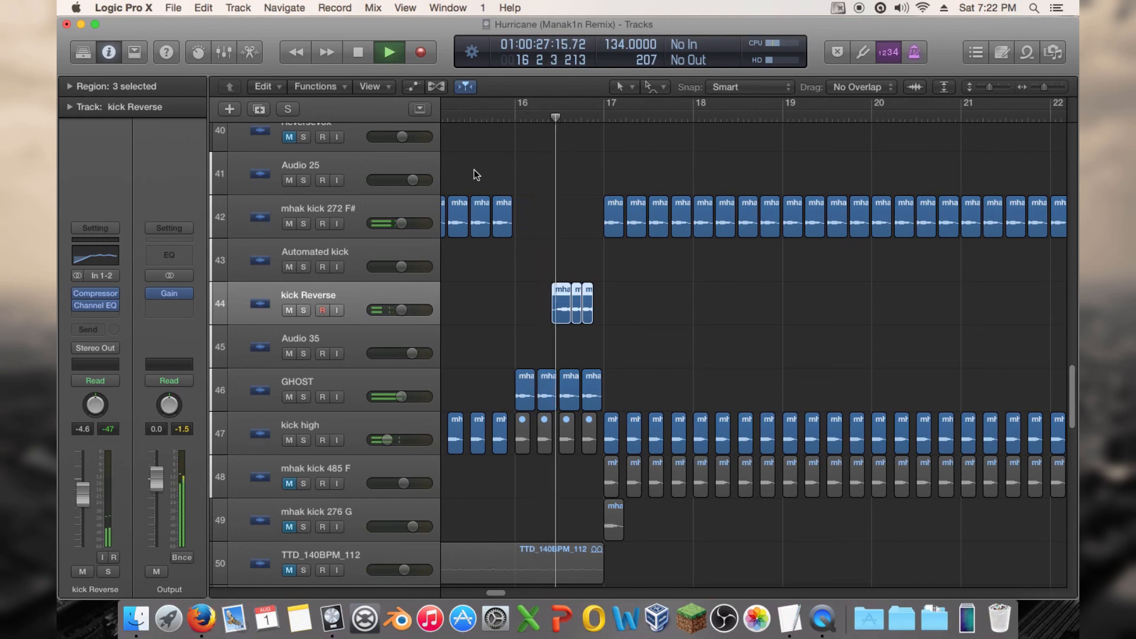
key("space")
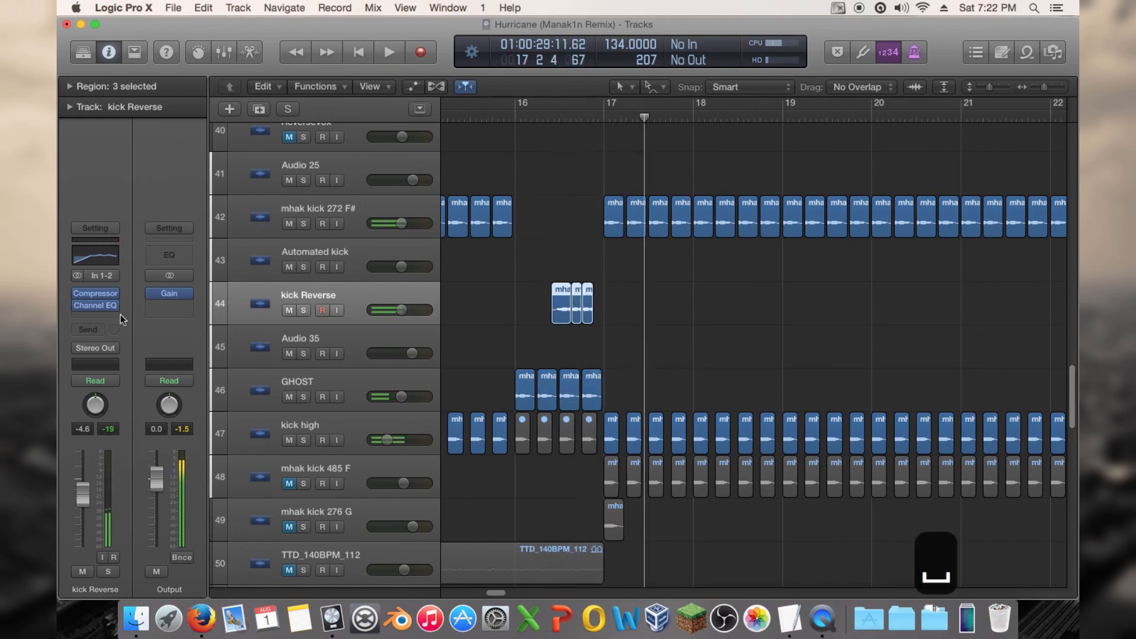
Step: Add a 24 dB/Oct high cut at 3150 Hz to kick Reverse's Channel EQ, audition it, and lower the cutoff to 1000 Hz
left_click(98, 305)
left_click(738, 130)
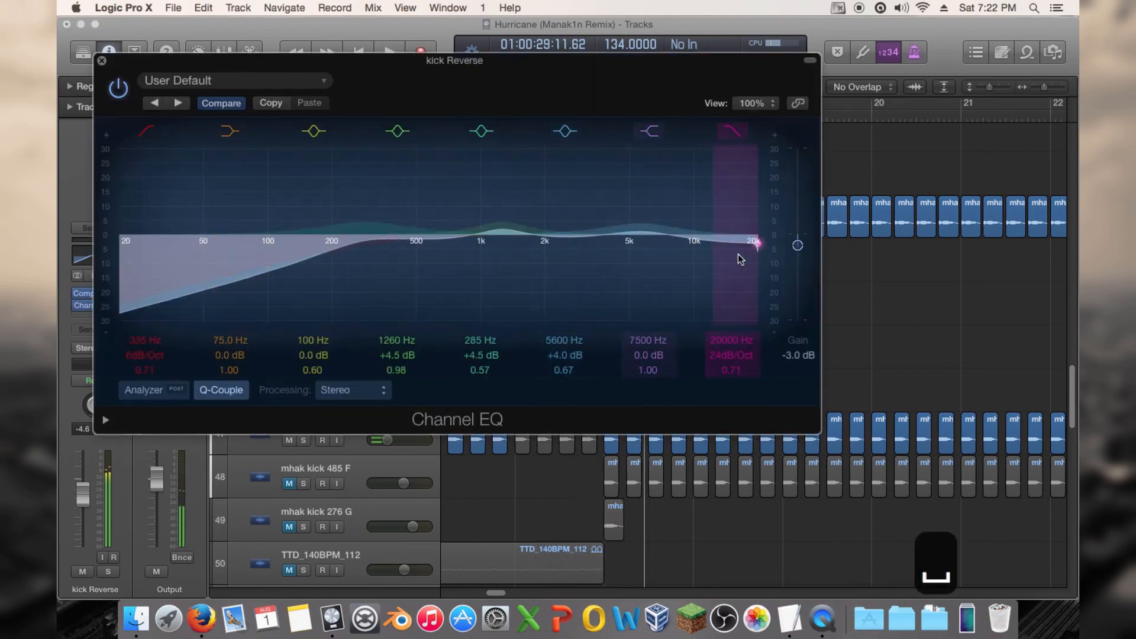
left_click_drag(749, 246, 557, 265)
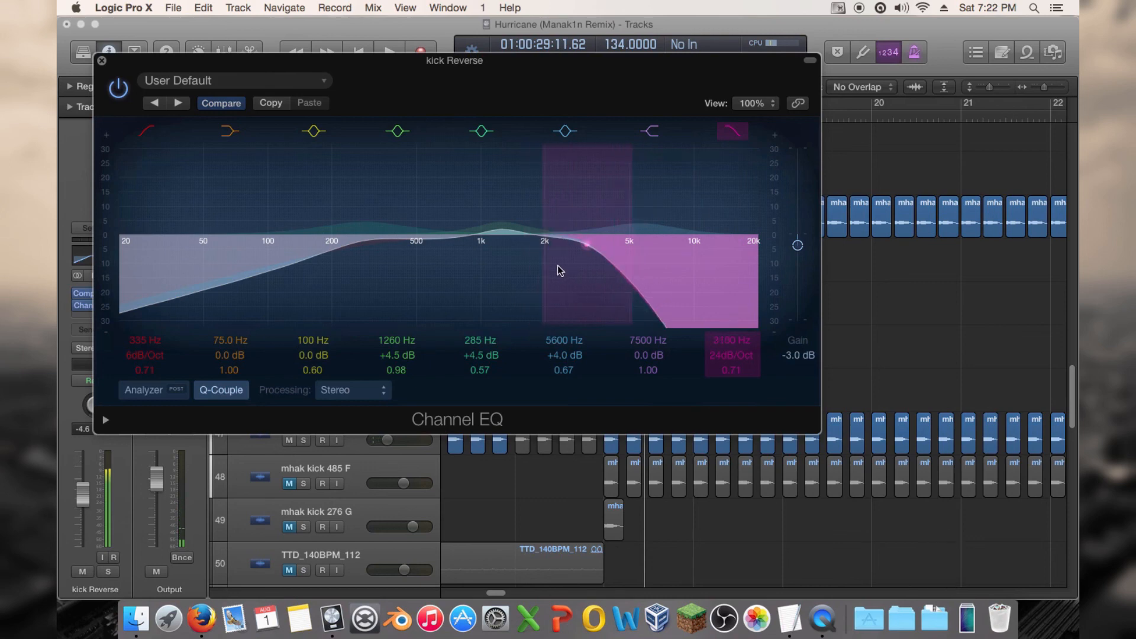
left_click(119, 88)
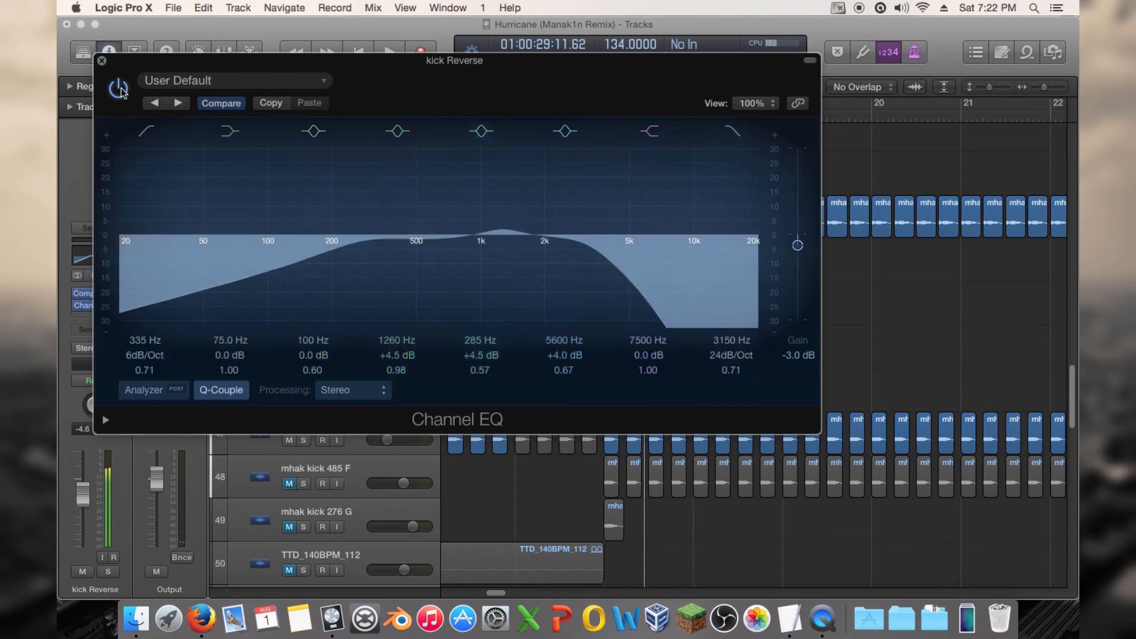
left_click(102, 61)
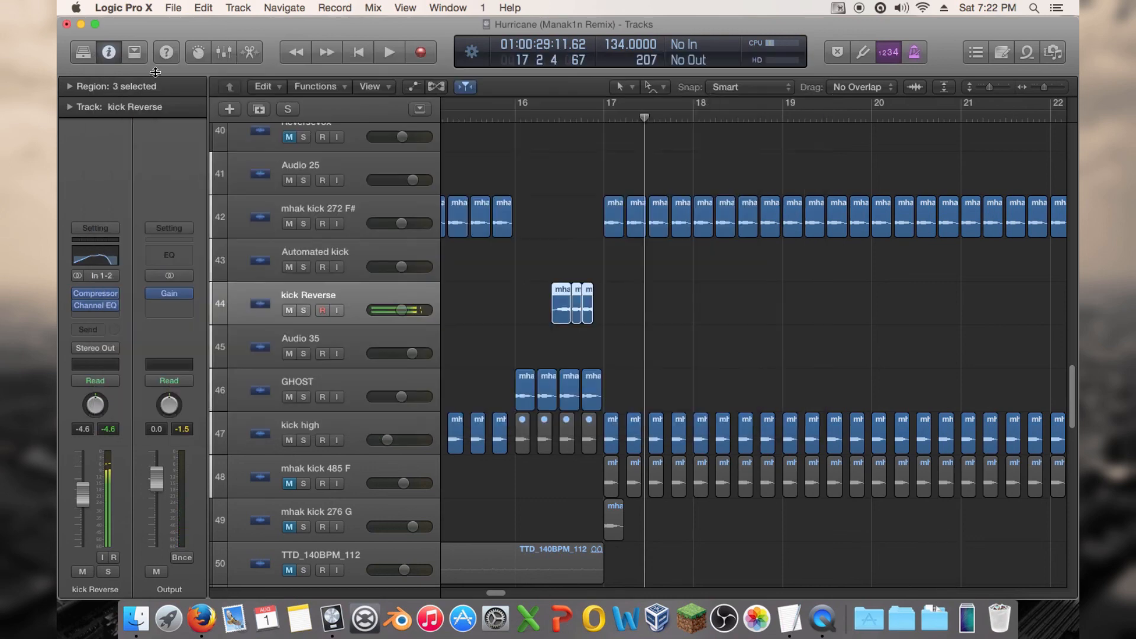
left_click(448, 118)
key("space")
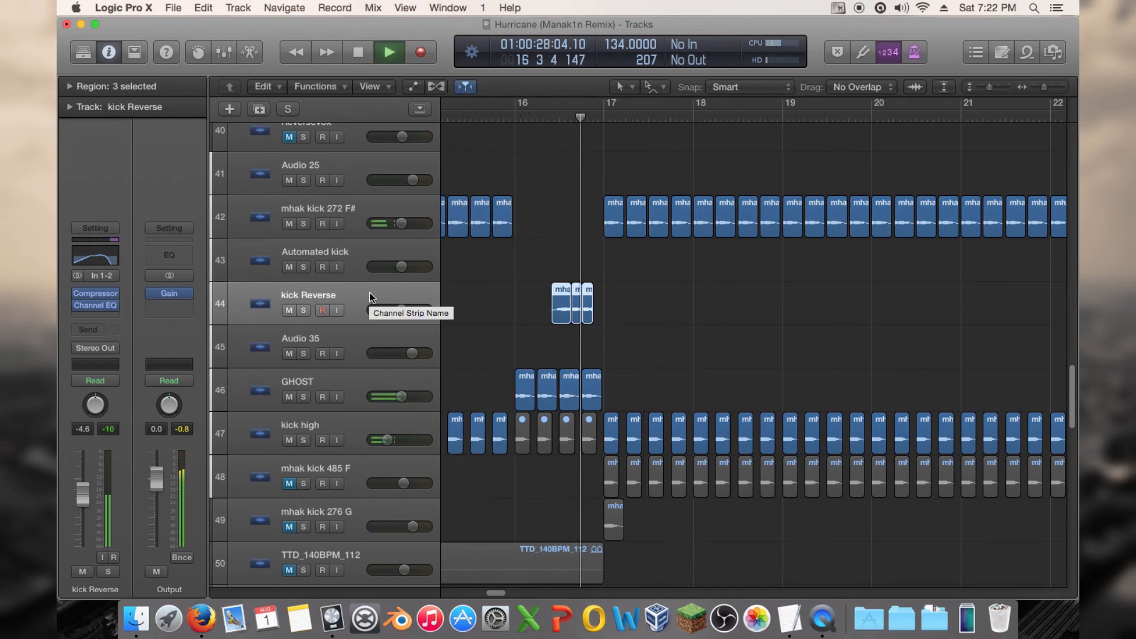
left_click(95, 306)
left_click_drag(583, 284, 461, 296)
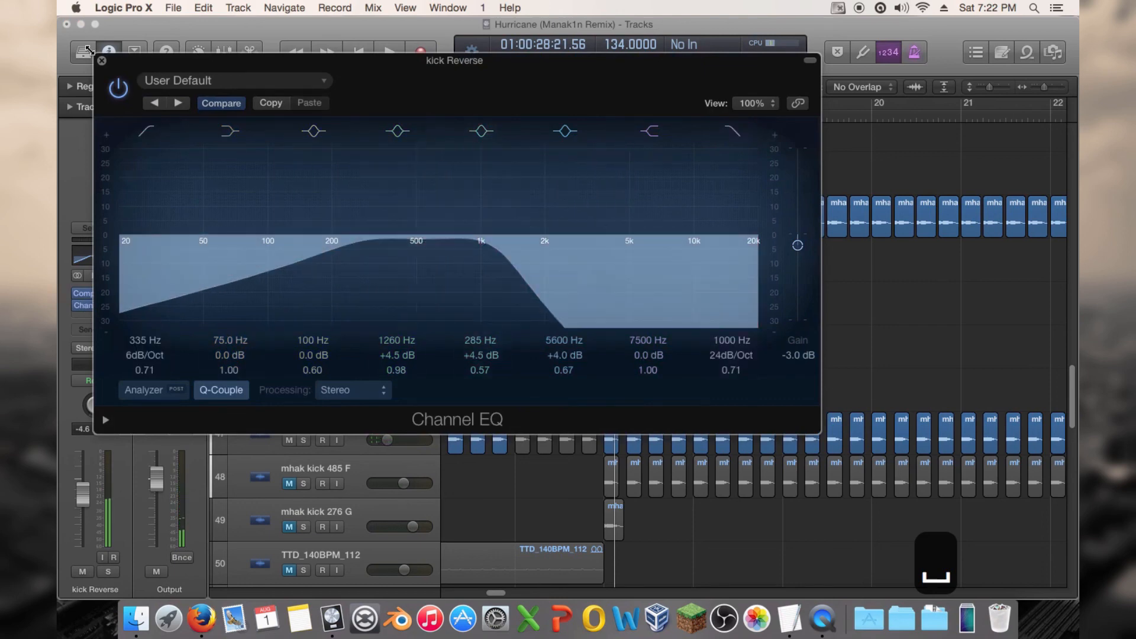
Step: Recall the Channel EQ's default setting on kick Reverse, then add an 860 Hz high cut and a 142 Hz low cut at 6 dB/Oct
left_click(243, 81)
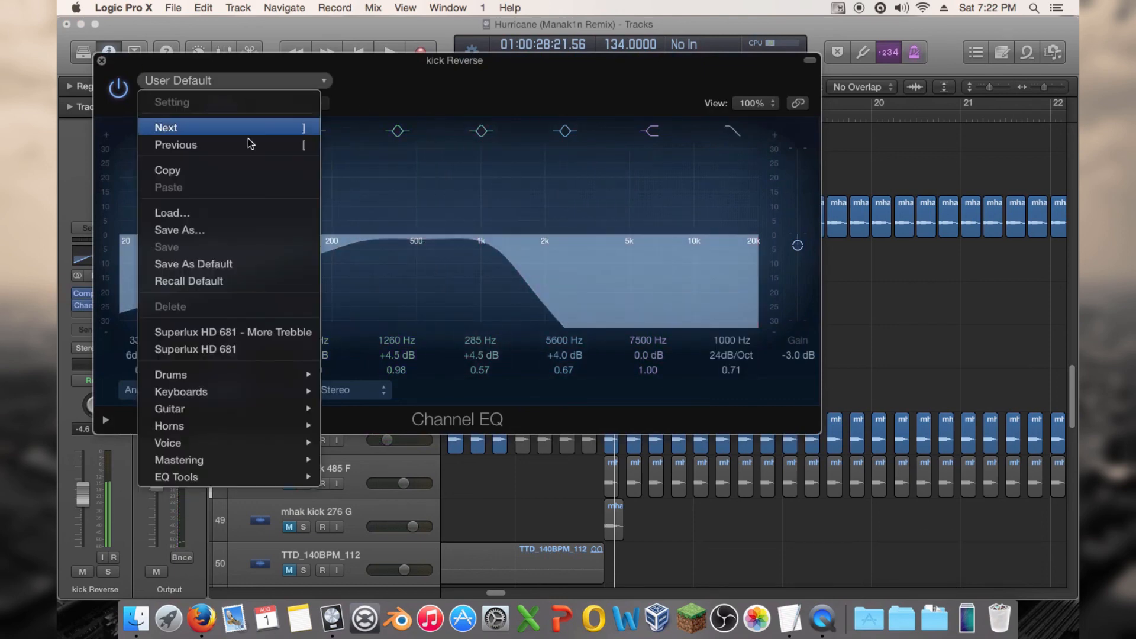
left_click(230, 281)
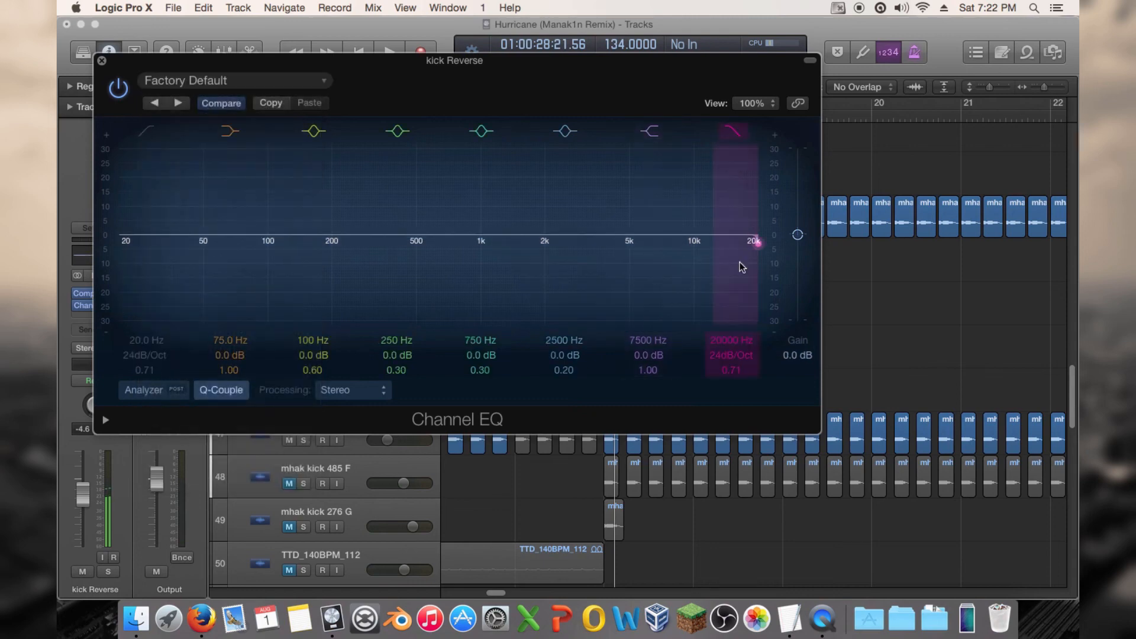
left_click_drag(745, 241, 434, 280)
left_click_drag(149, 283, 301, 290)
left_click_drag(145, 355, 145, 370)
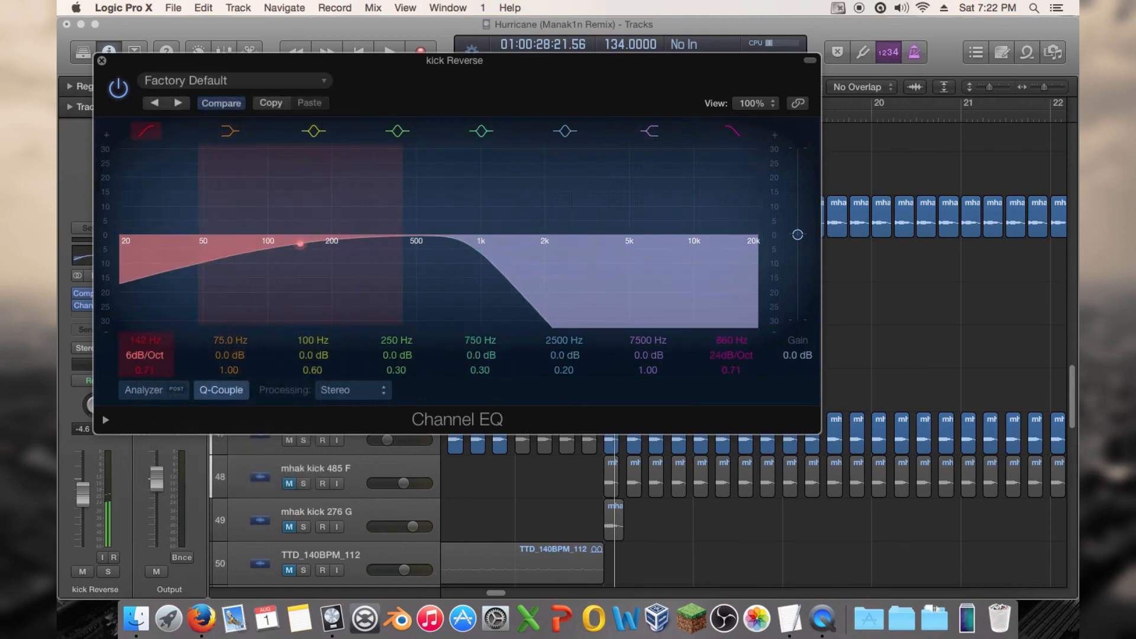
left_click(102, 60)
left_click(464, 116)
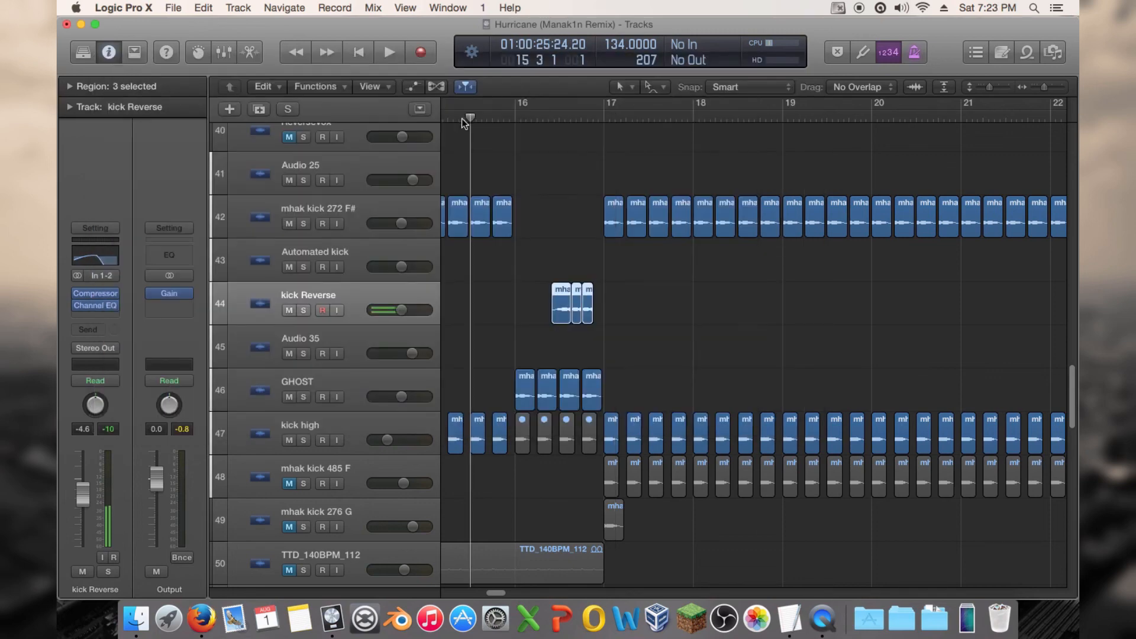
Step: Lower the high-cut frequency in kick Reverse's Channel EQ and play the transition from bar 15
left_click(105, 307)
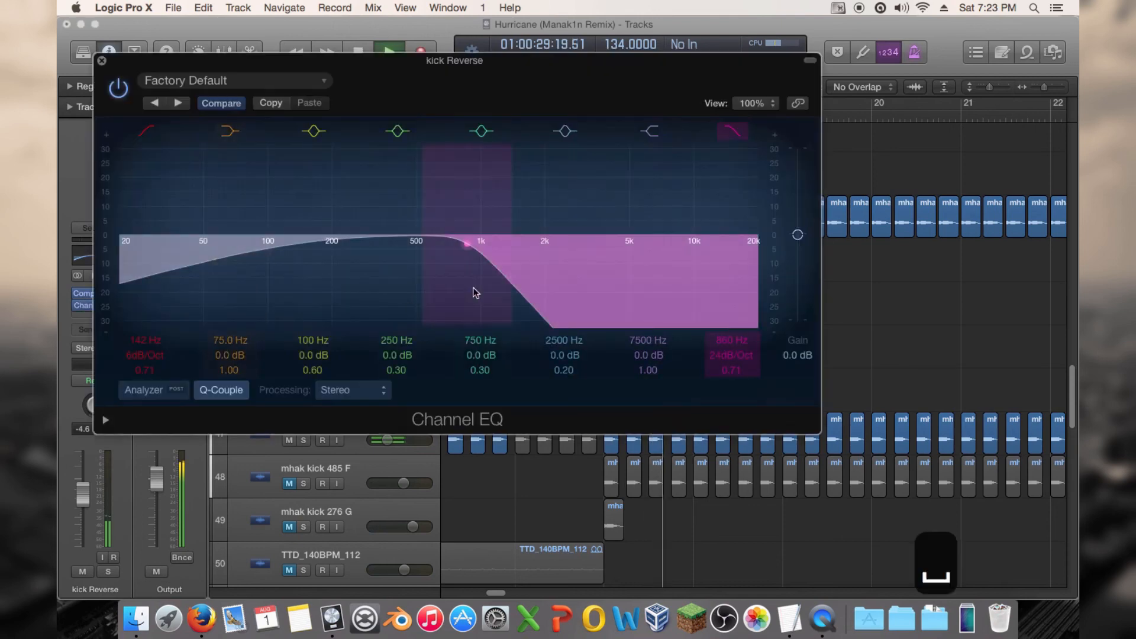
left_click_drag(417, 291, 387, 277)
left_click(101, 61)
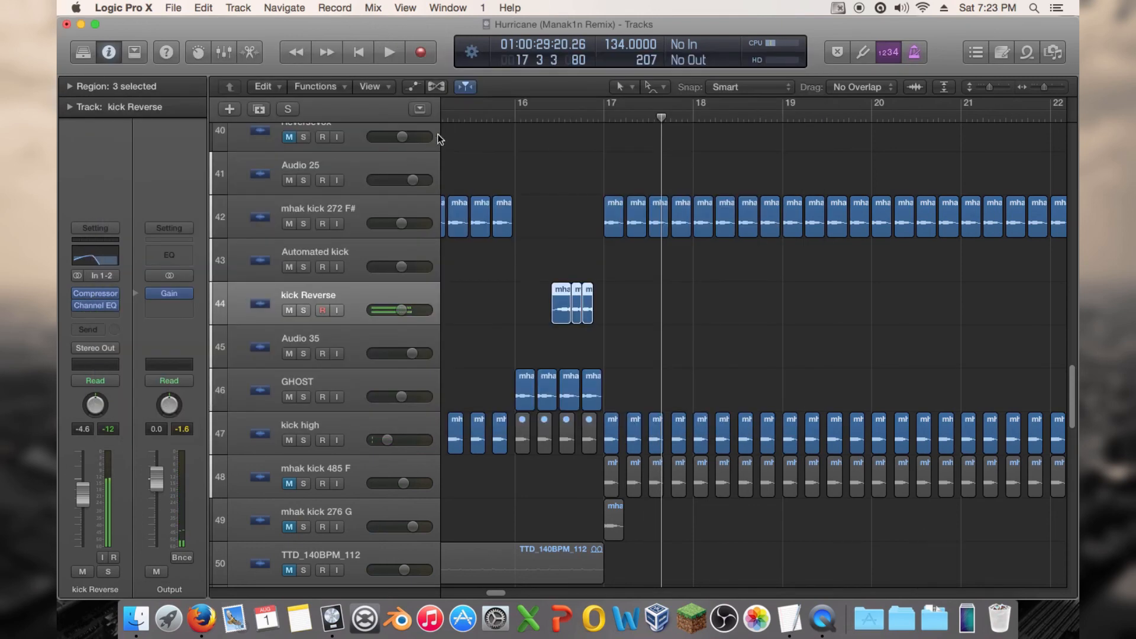
left_click(447, 115)
key("space")
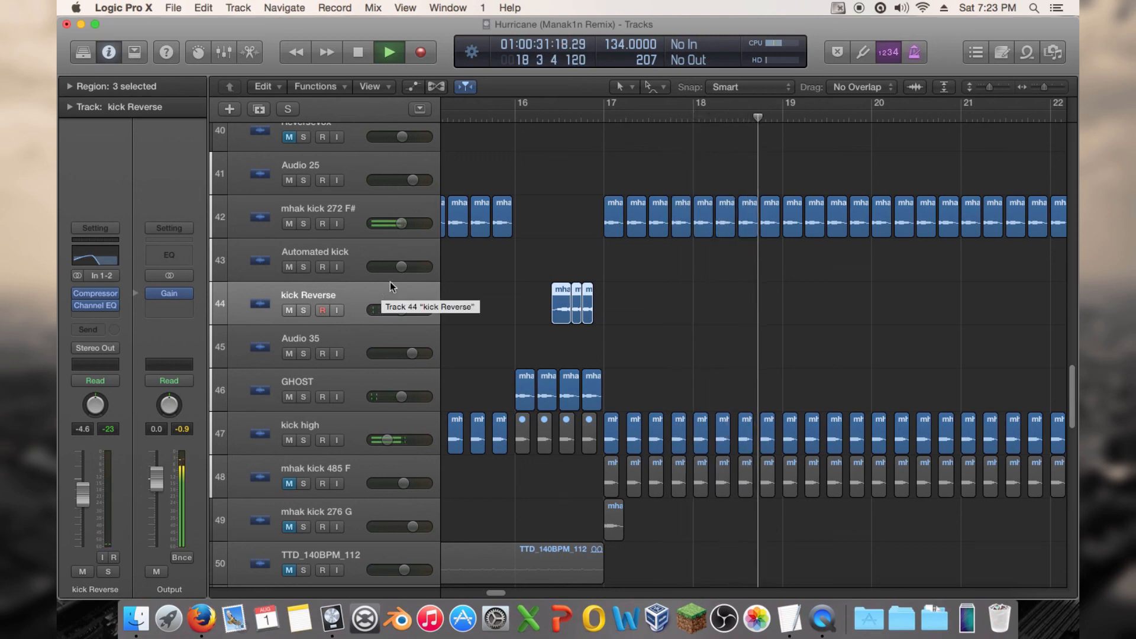
Step: Lower the high cut in kick Reverse's Channel EQ to about 220 Hz, adjust its slope, and replay the transition into bar 17
left_click(504, 119)
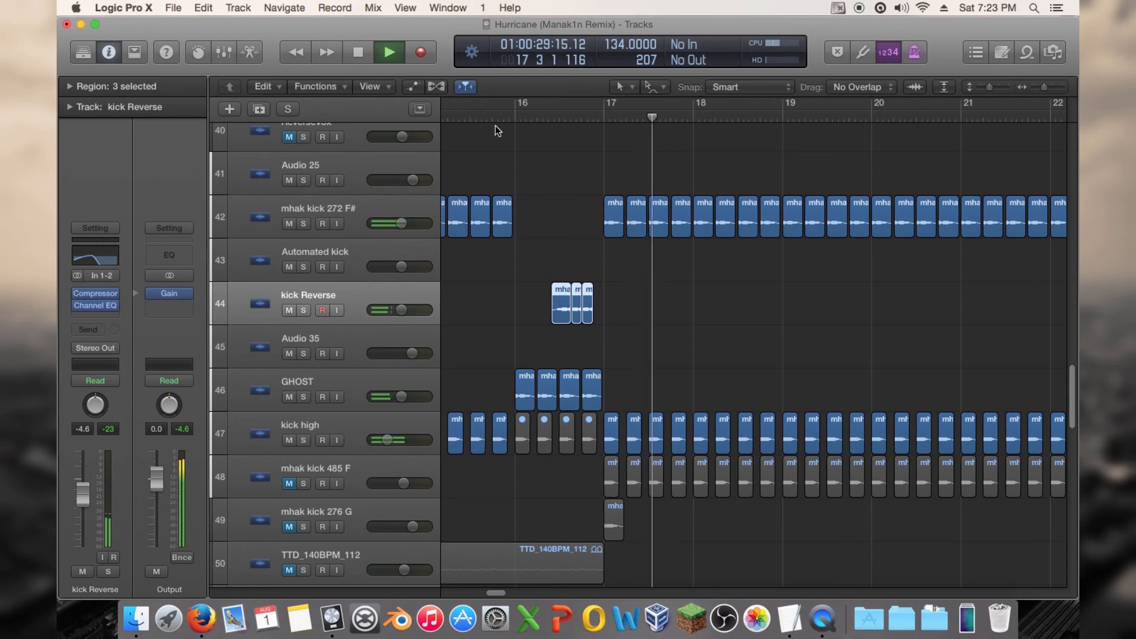
key("space")
left_click(99, 307)
left_click_drag(555, 310, 356, 305)
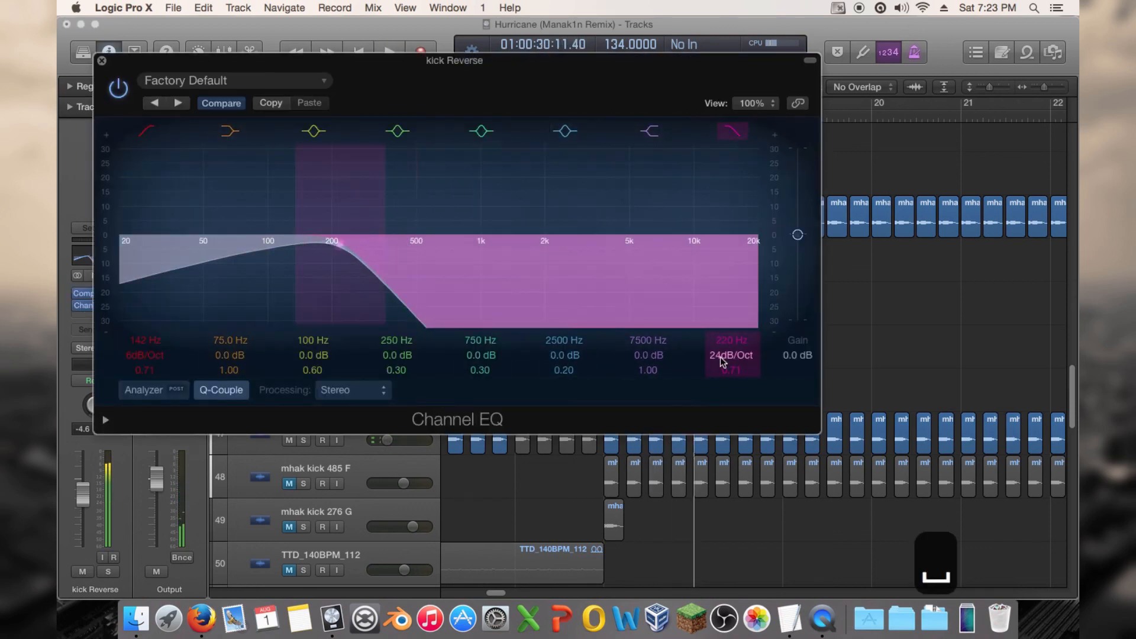
left_click_drag(729, 355, 729, 364)
left_click(102, 60)
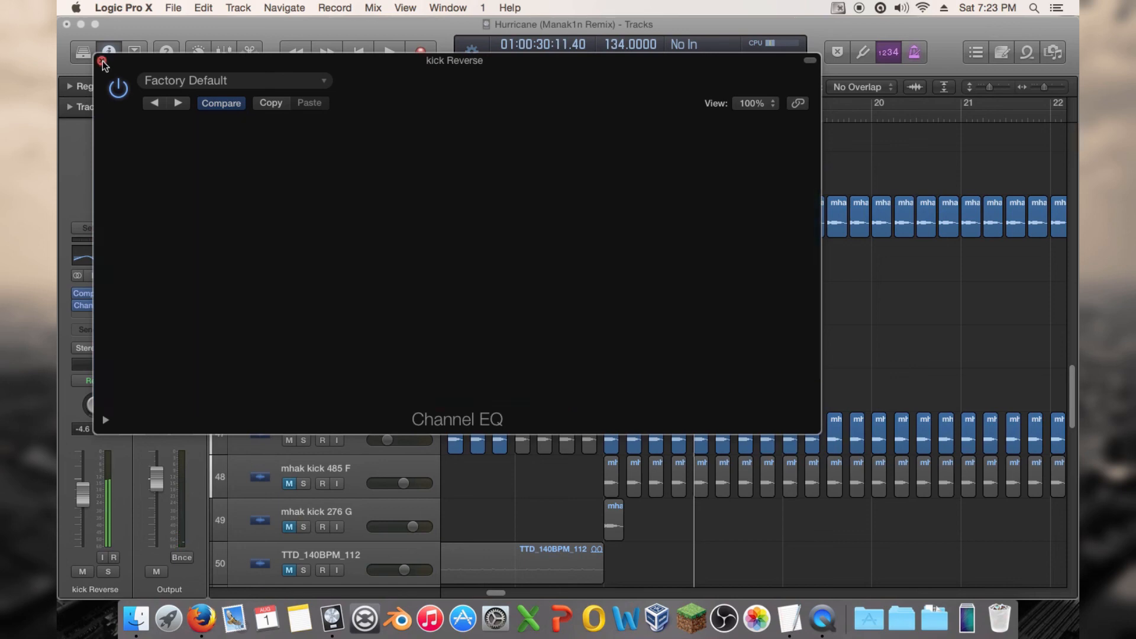
left_click(483, 111)
key("space")
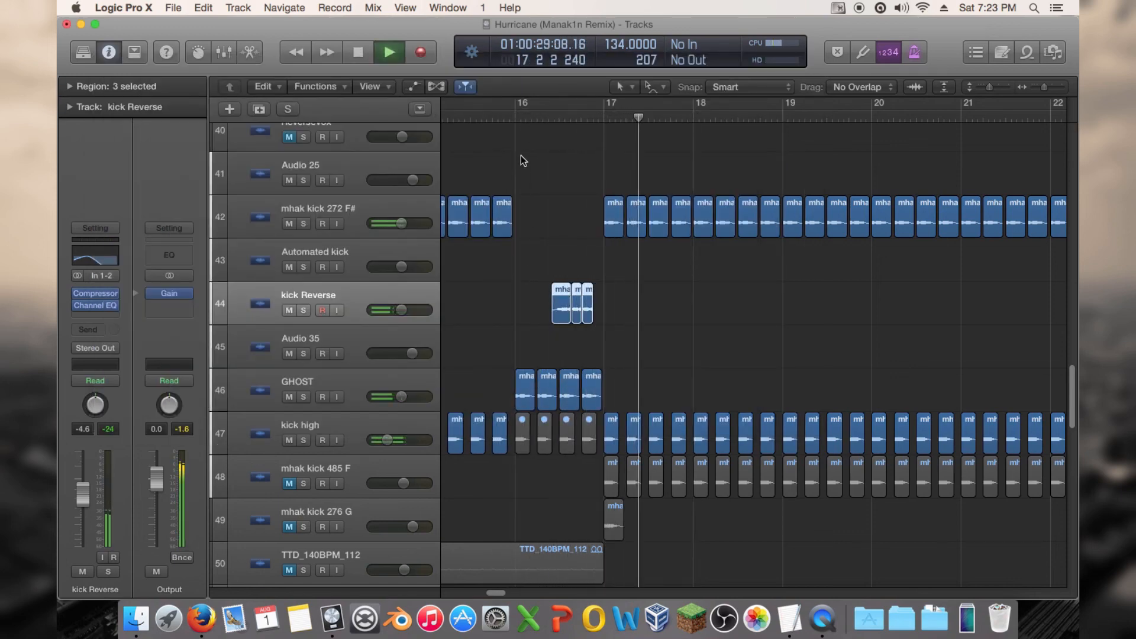
key("space")
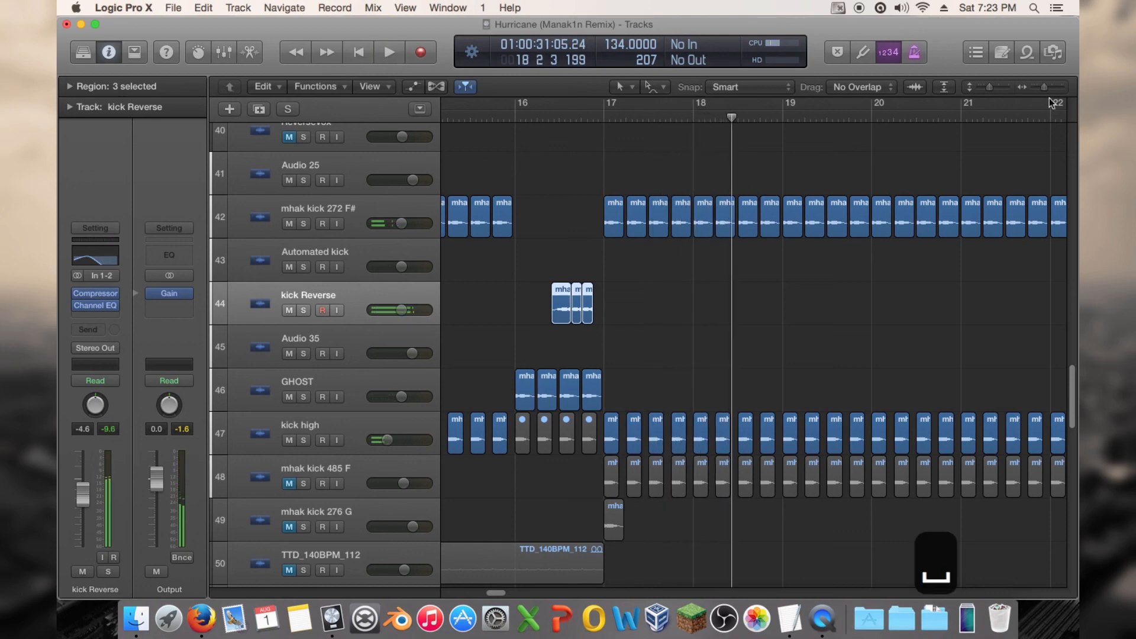
Step: Save the project
left_click_drag(1045, 86, 1031, 87)
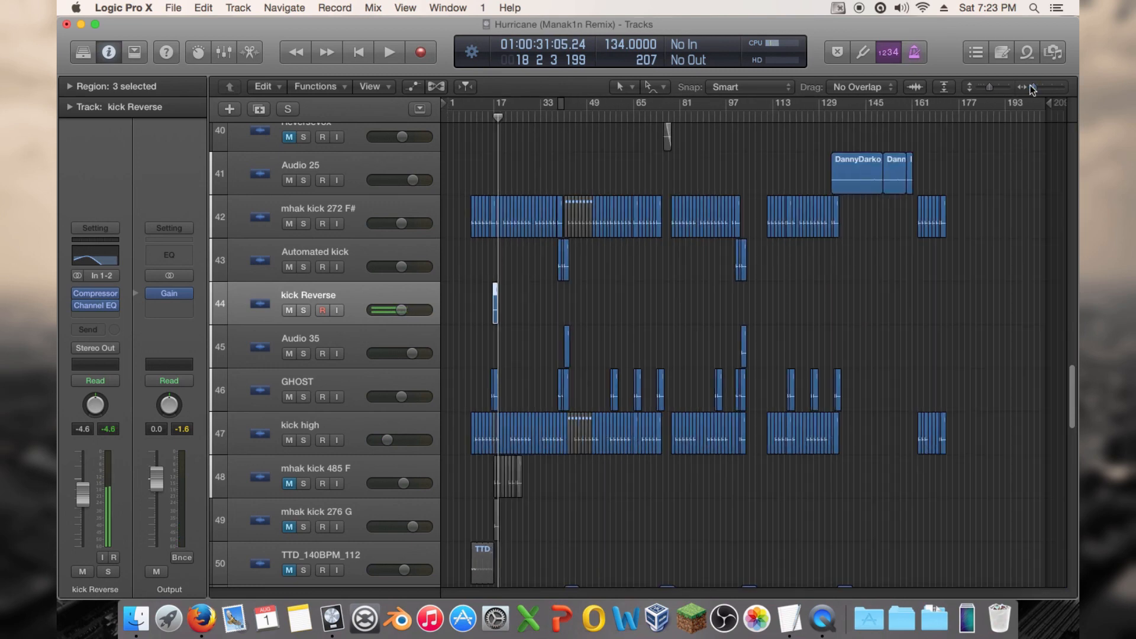
scroll(1003, 123, "up", 4)
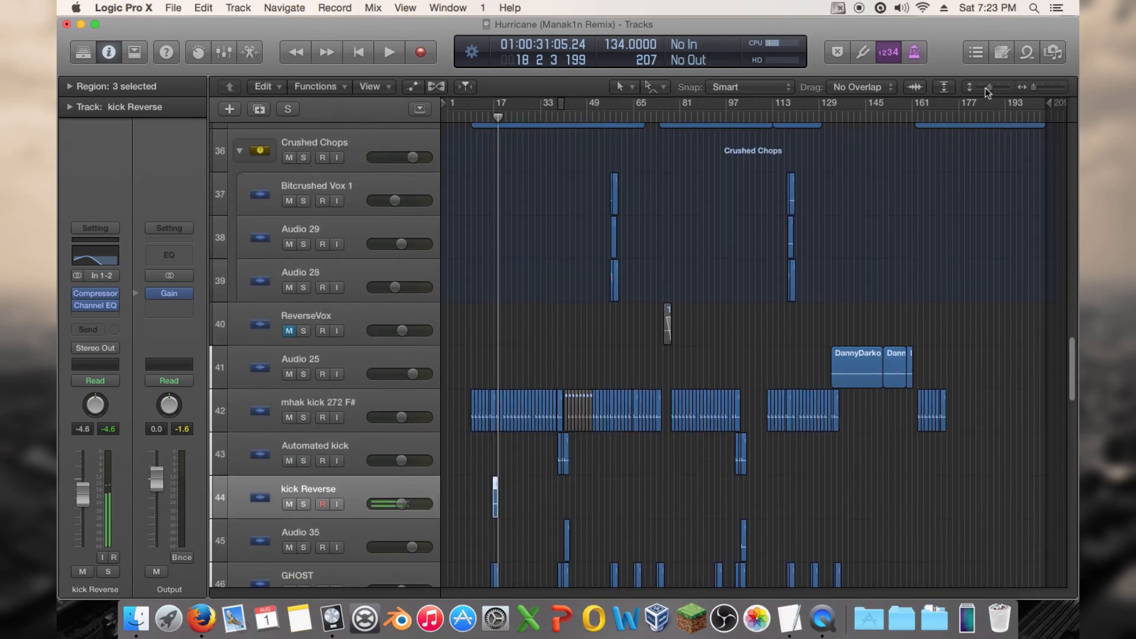
left_click_drag(989, 87, 978, 88)
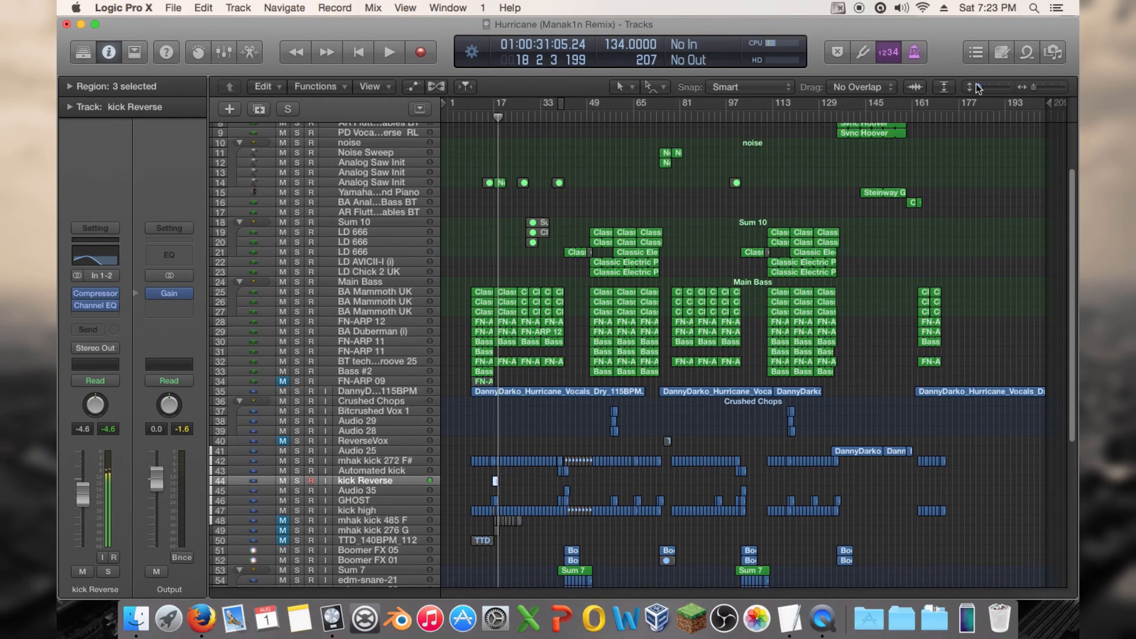
key("super+s")
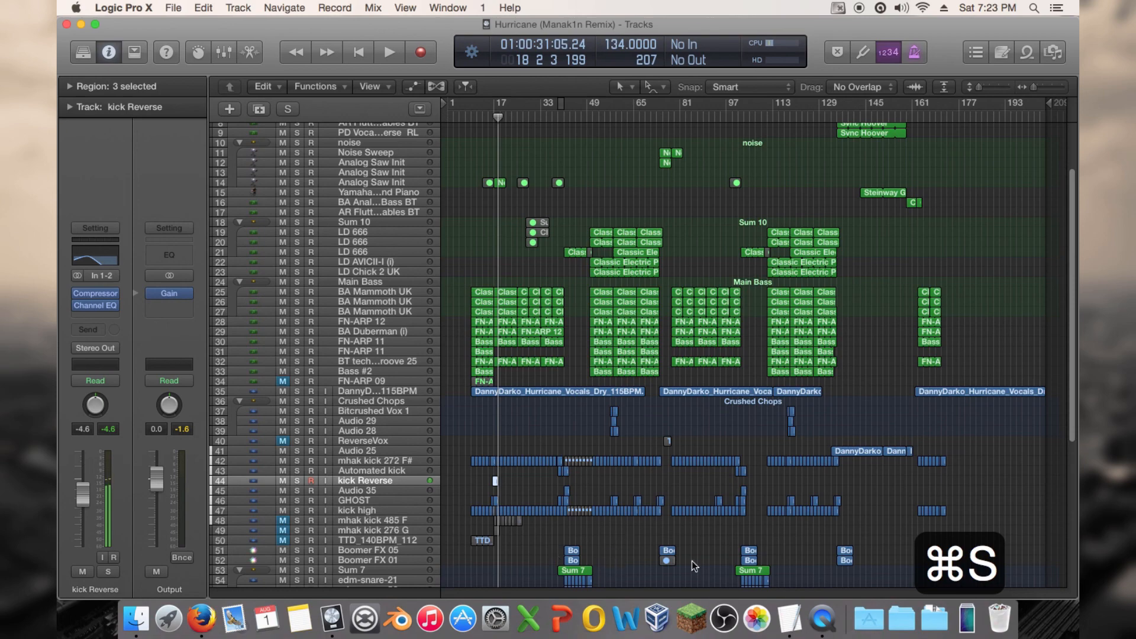
Step: Copy the kick regions of bars 9 to 16, including kick Reverse, GHOST and kick high, so the copies start at bar 1
scroll(943, 432, "down", 10)
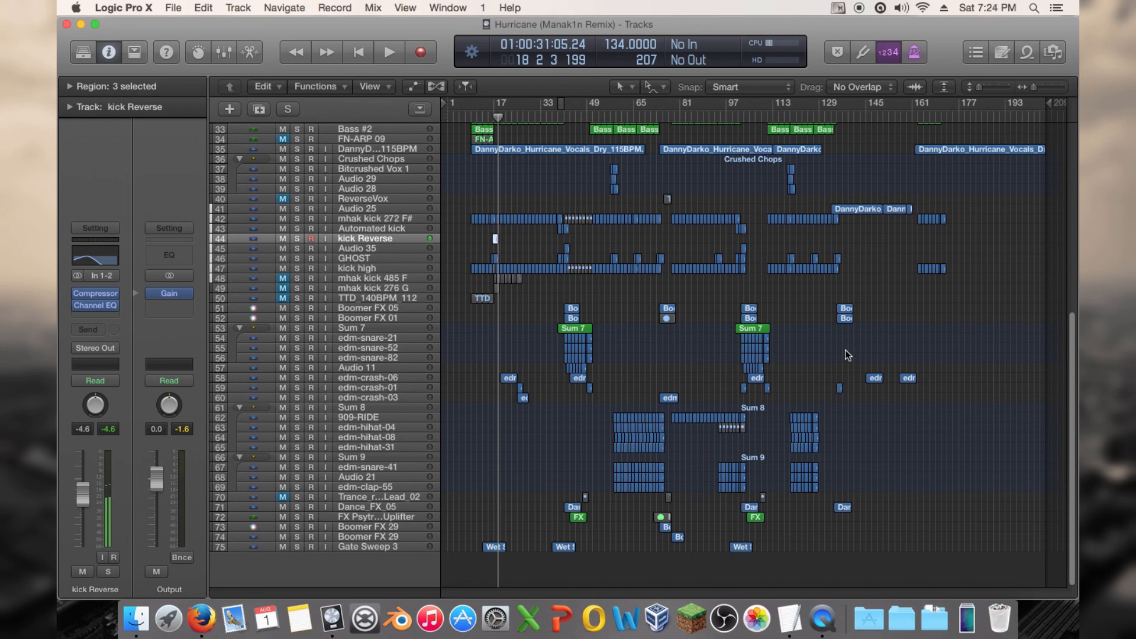
left_click_drag(1034, 89, 1041, 90)
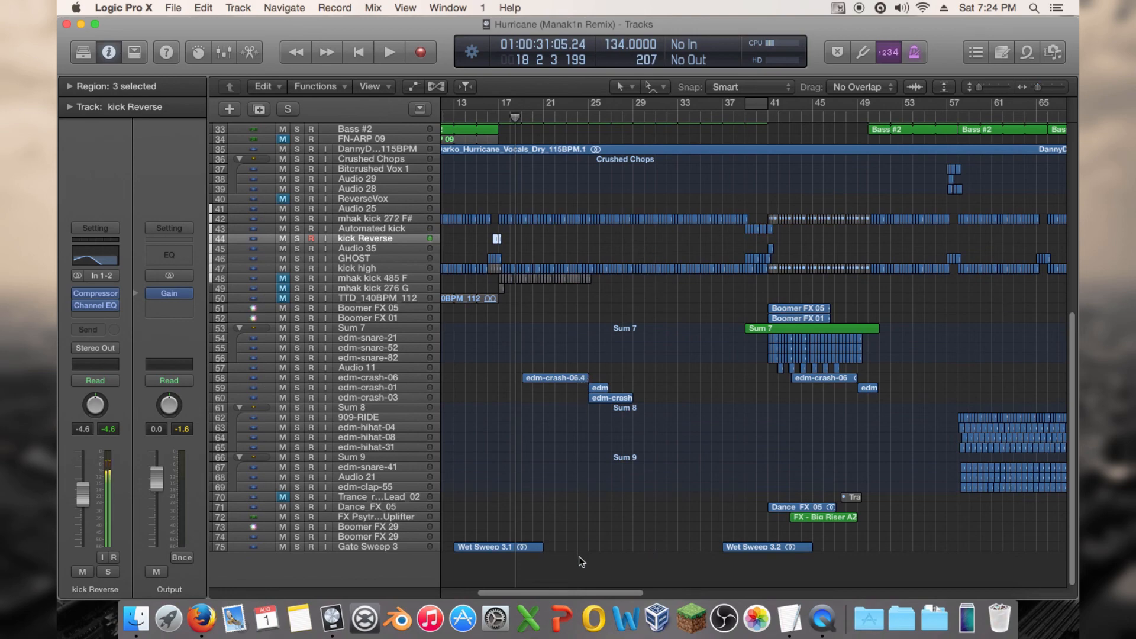
left_click_drag(554, 591, 430, 588)
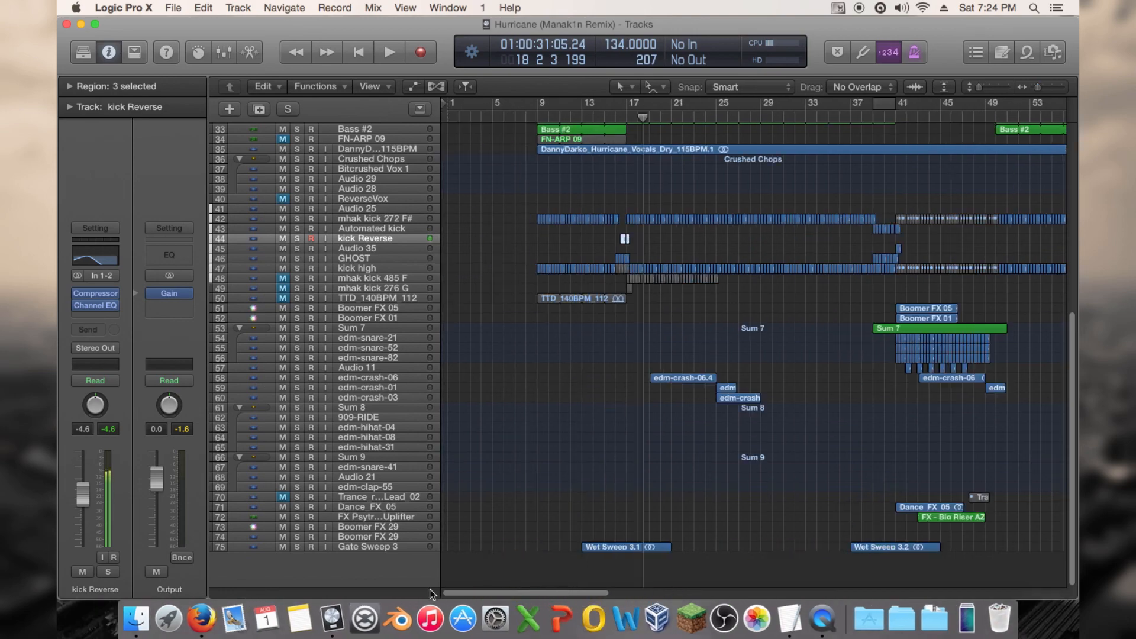
scroll(457, 305, "up", 10)
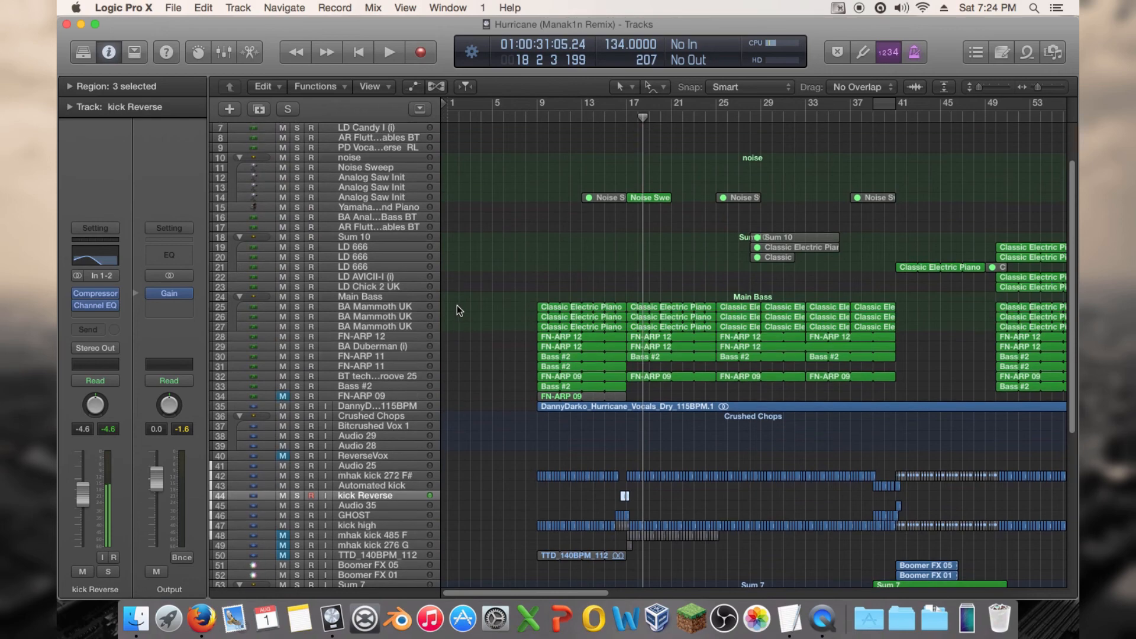
scroll(457, 310, "up", 2)
scroll(523, 391, "down", 10)
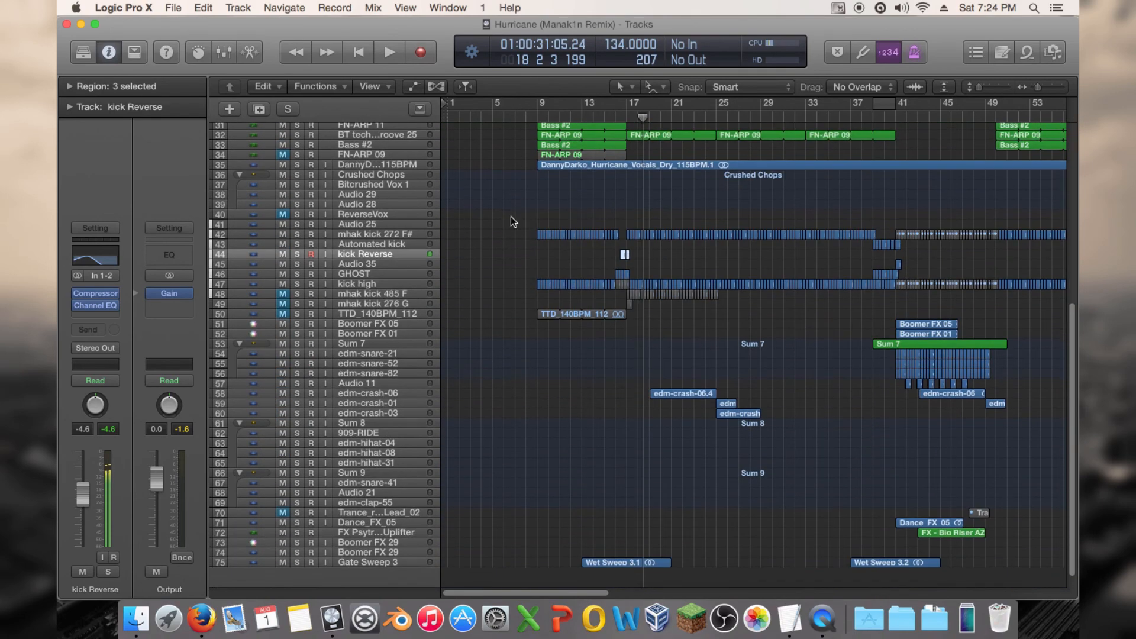
left_click_drag(511, 216, 624, 290)
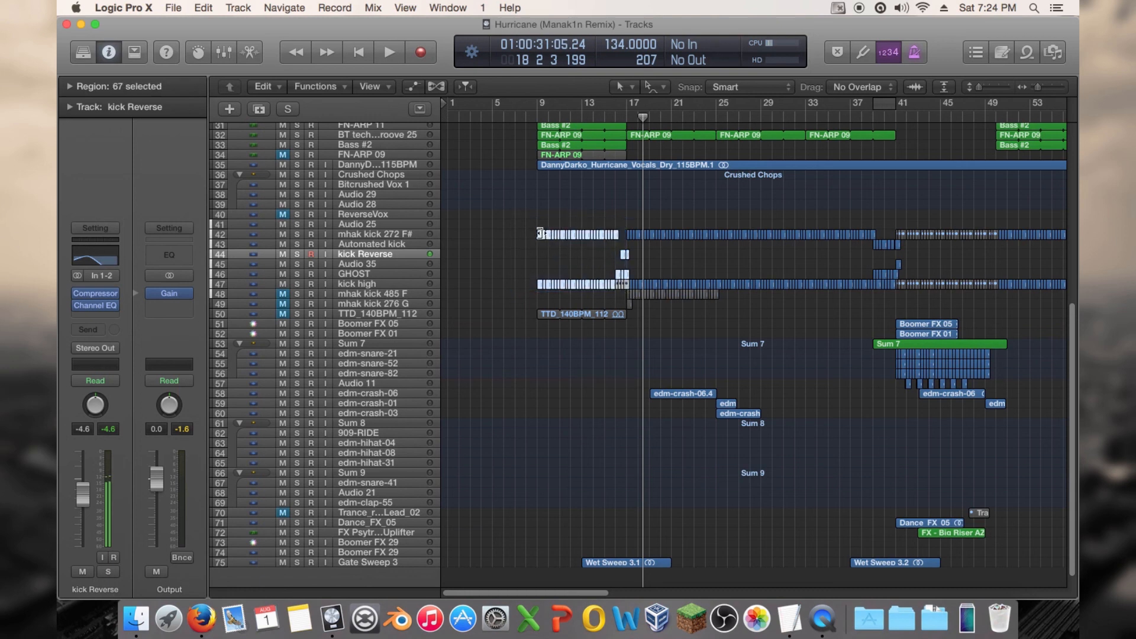
left_click_drag(538, 236, 447, 235)
Step: Mute the copied kick Reverse regions in bar 8 and unmute the copied kick high regions there
left_click(478, 257)
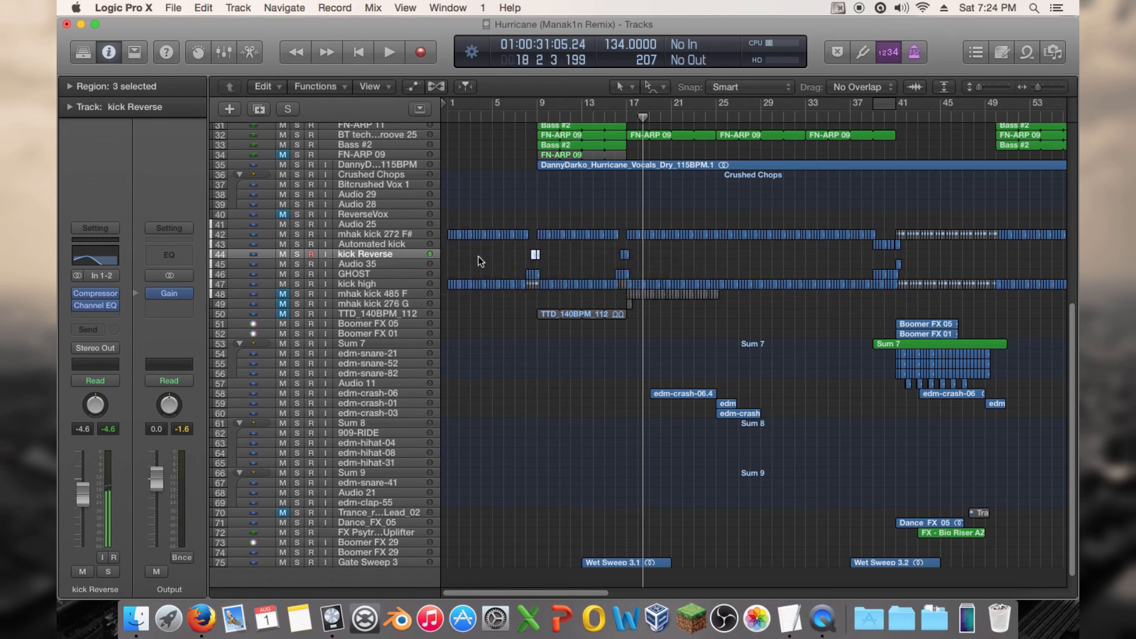
key("ctrl+m")
key("ctrl+m")
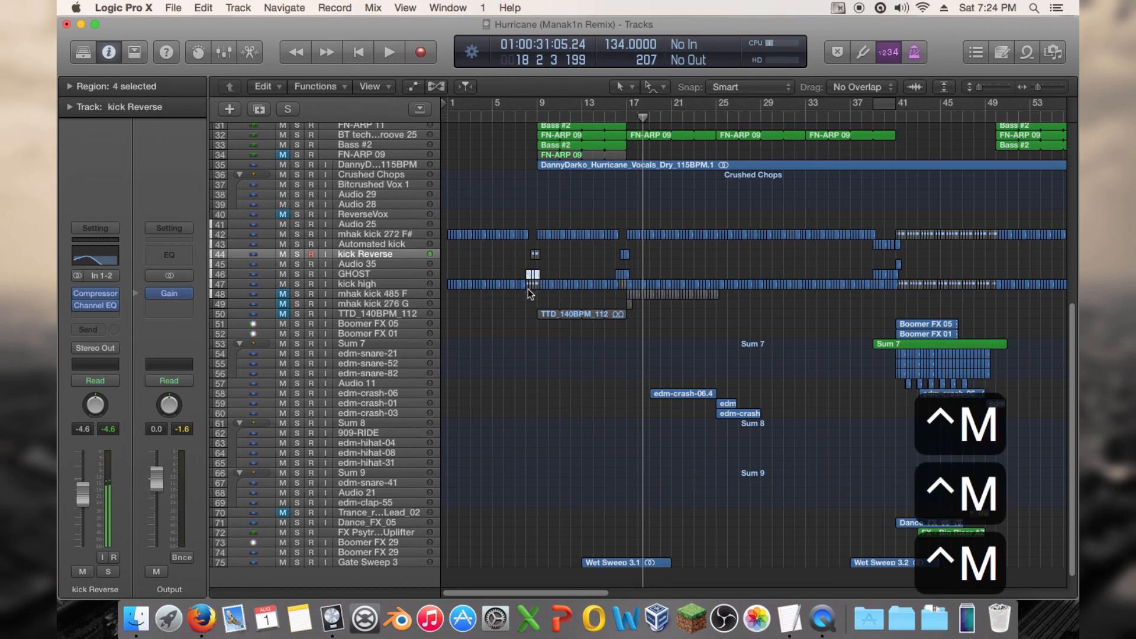
left_click(532, 285, "shift")
key("ctrl+m")
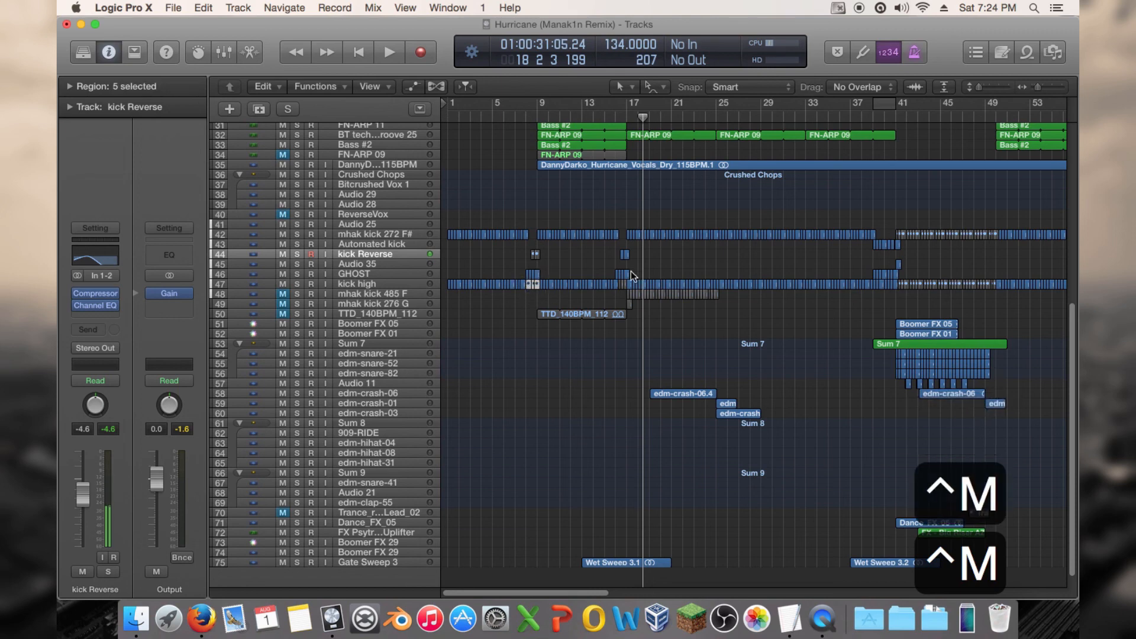
mouse_move(1035, 90)
left_mouse_down()
mouse_move(1045, 89)
mouse_move(1028, 93)
left_mouse_up()
key("ctrl+m")
Step: Play the new intro from the start, and audition the transition from bar 8 into bar 9
key("Return")
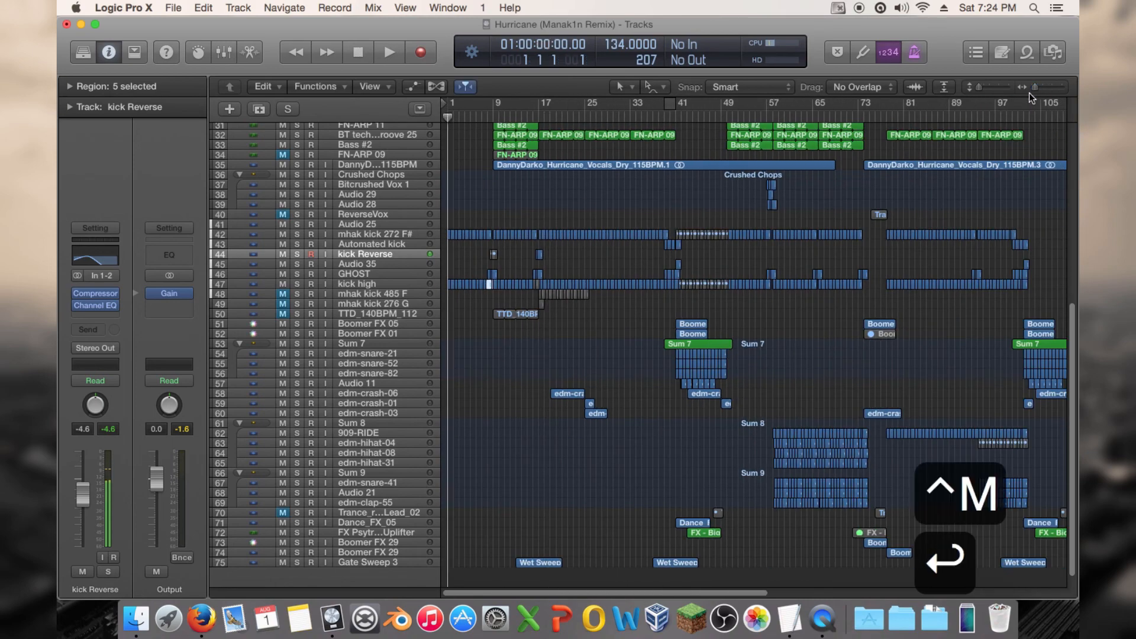
key("space")
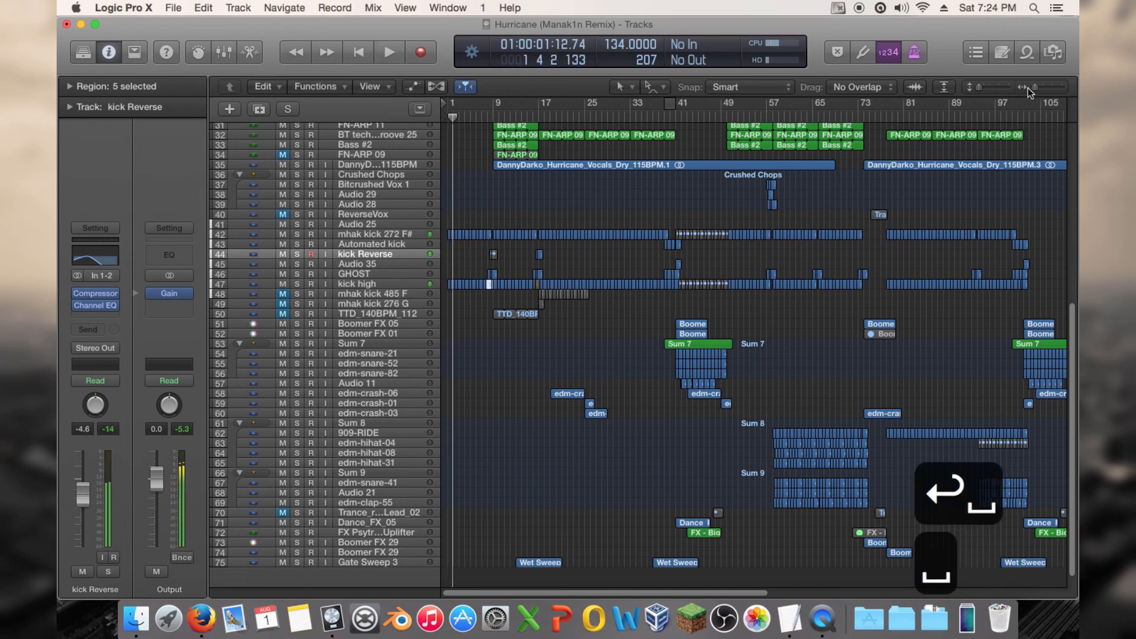
scroll(591, 315, "up", 5)
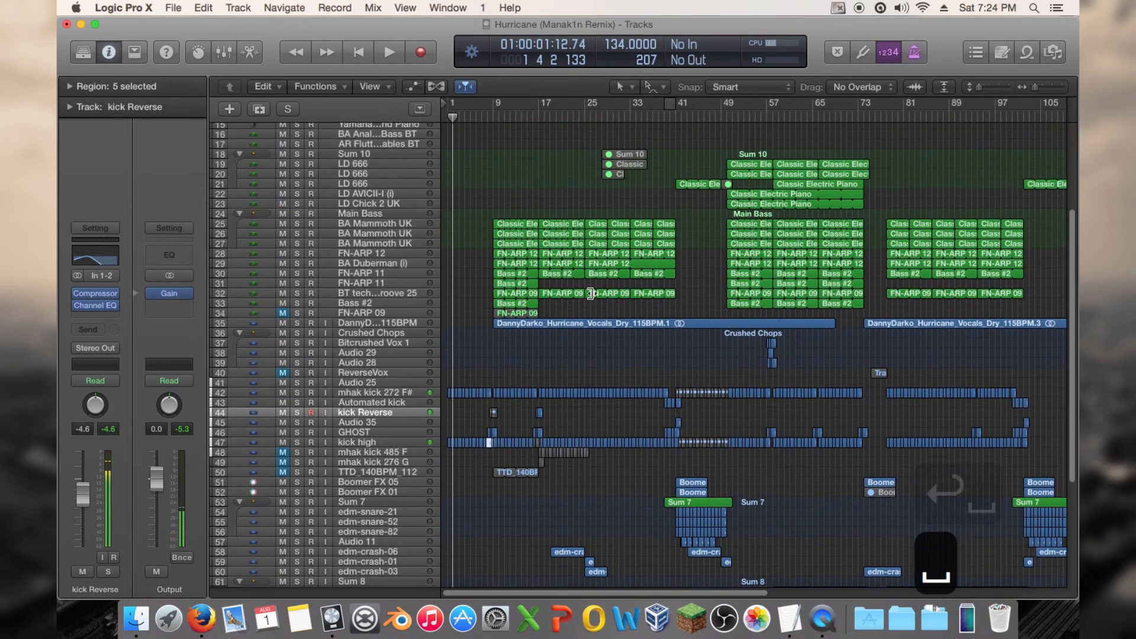
scroll(589, 254, "down", 4)
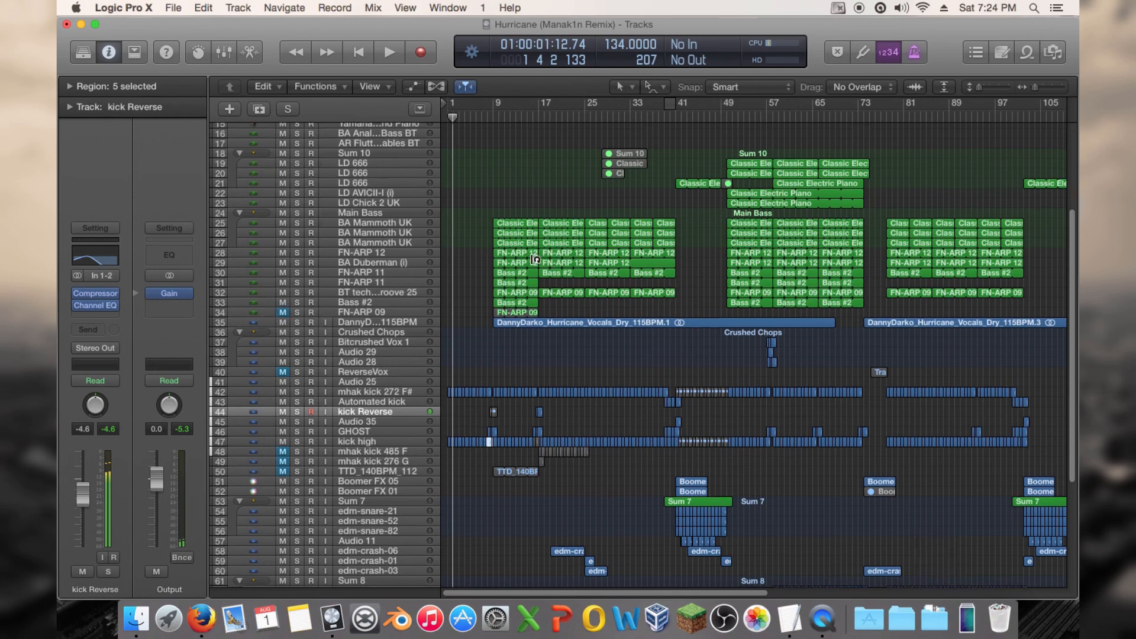
left_click_drag(1034, 87, 1039, 87)
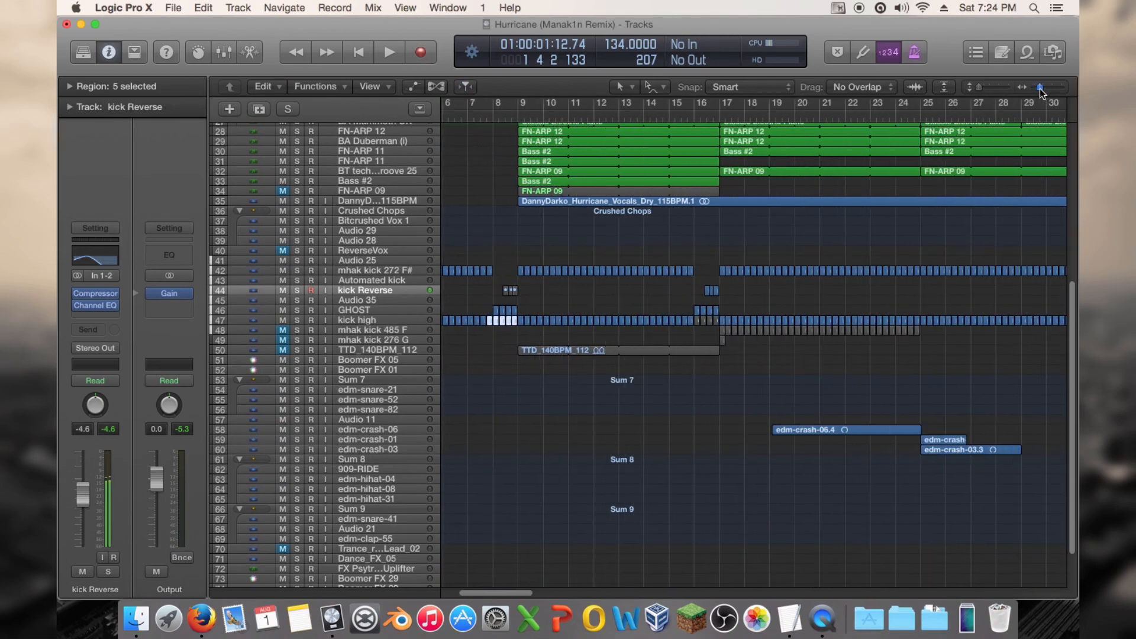
key("Return")
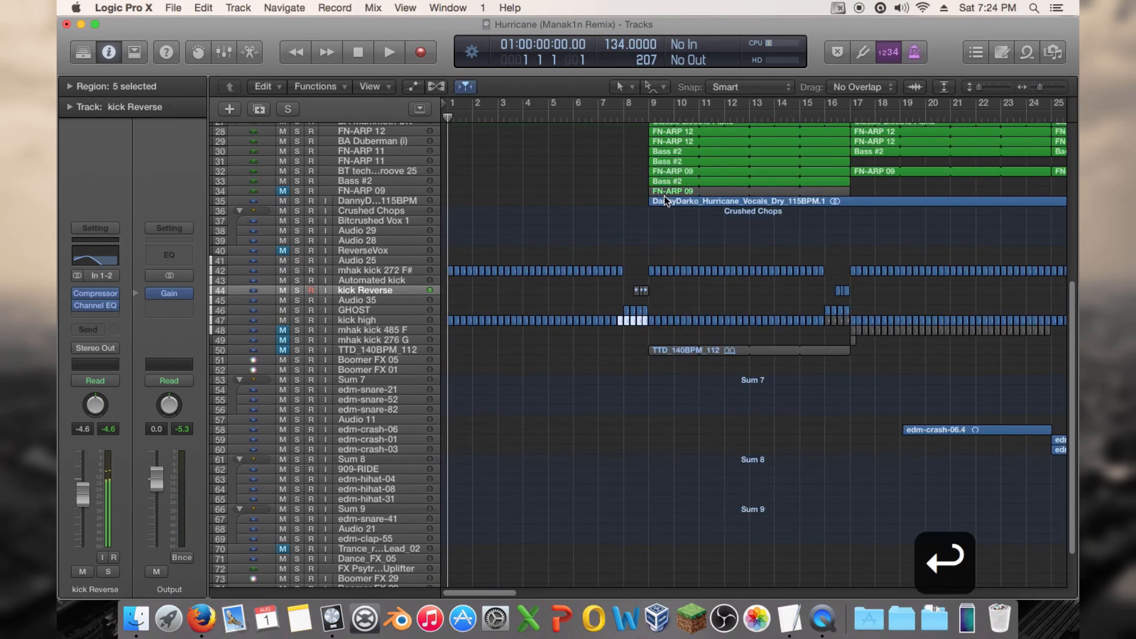
double_click(639, 117)
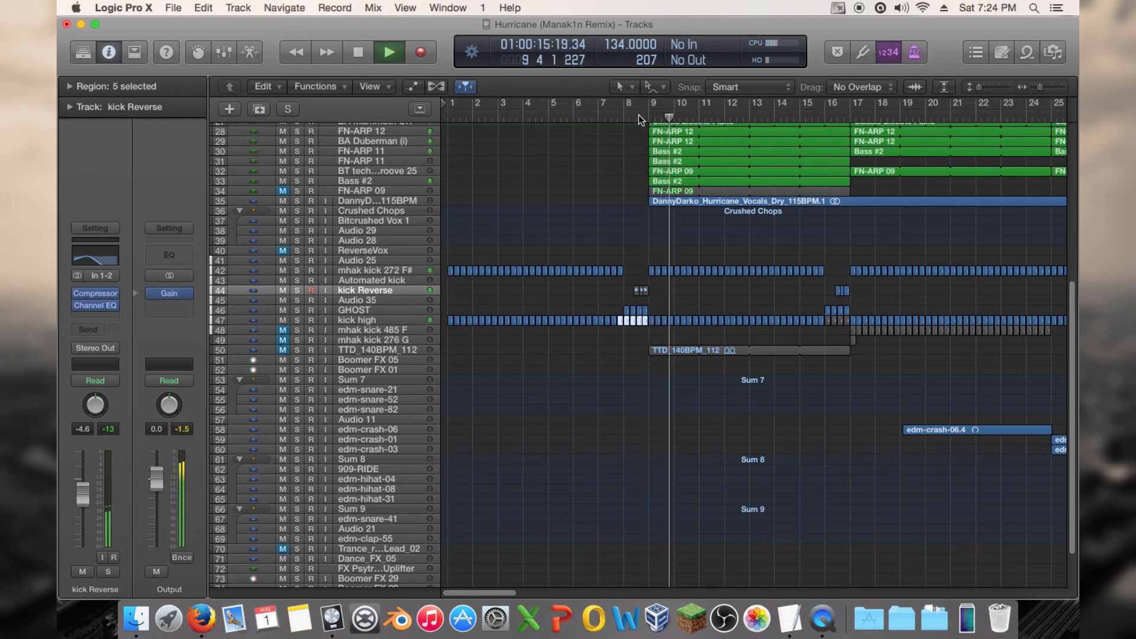
key("space")
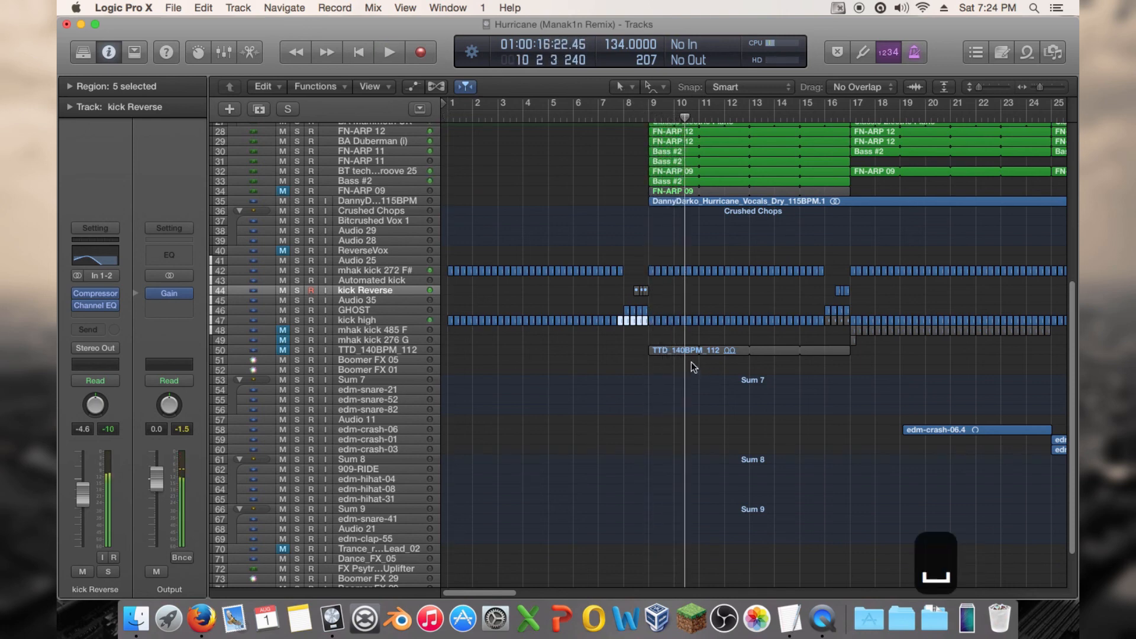
key("Return")
Step: Create a new track with the same settings as mhak kick 272 F# and name it "thin kick"
left_click(367, 270)
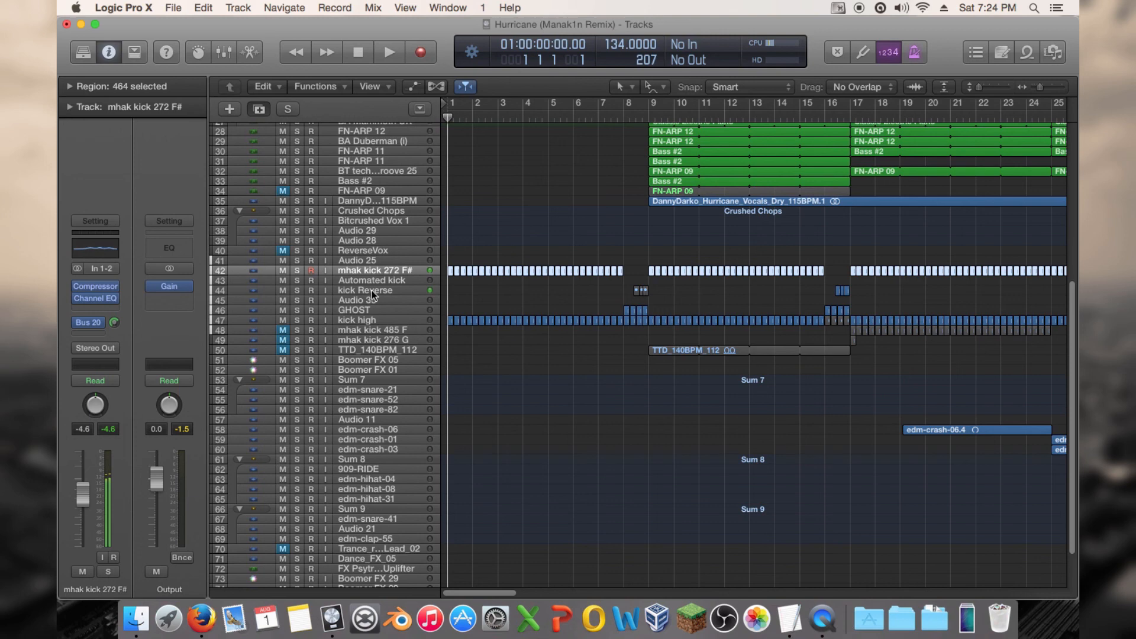
key("super+d")
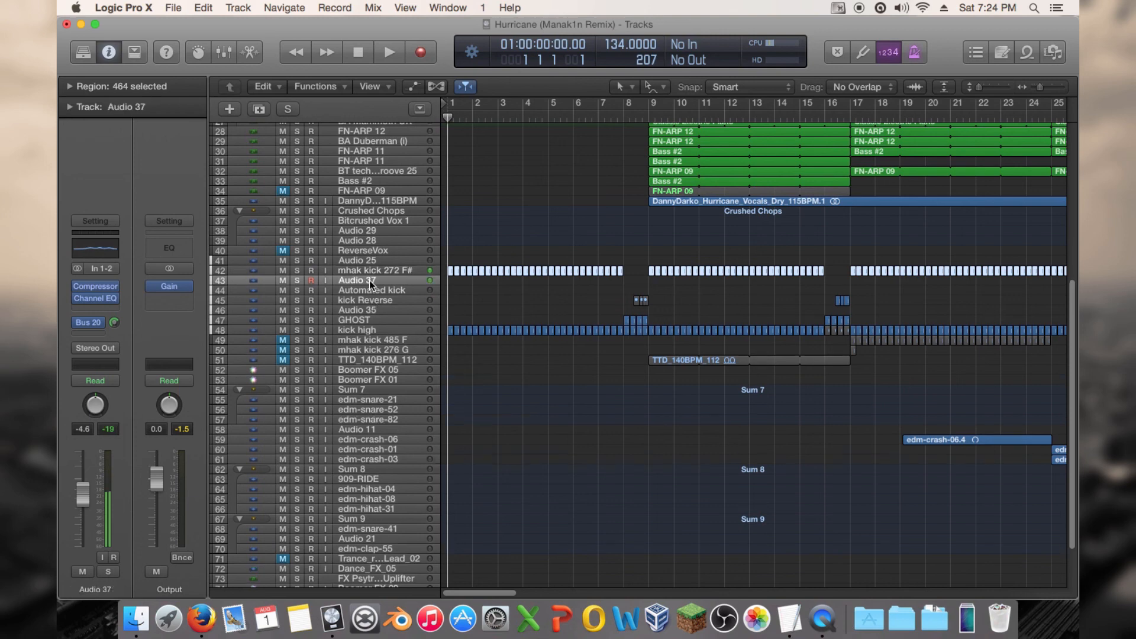
double_click(369, 279)
type("thin kick")
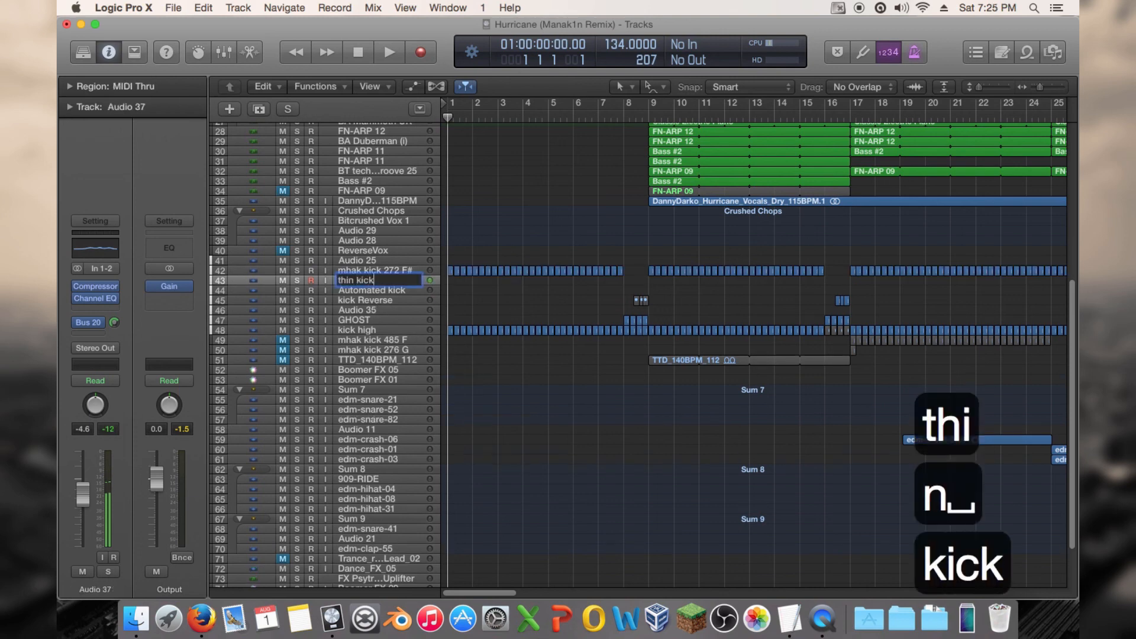
key("Return")
Step: Move the kick regions in bars 1 to 7 from mhak kick 272 F# to thin kick, and solo that track while looping bars 1 to 8
left_click_drag(645, 265, 448, 281)
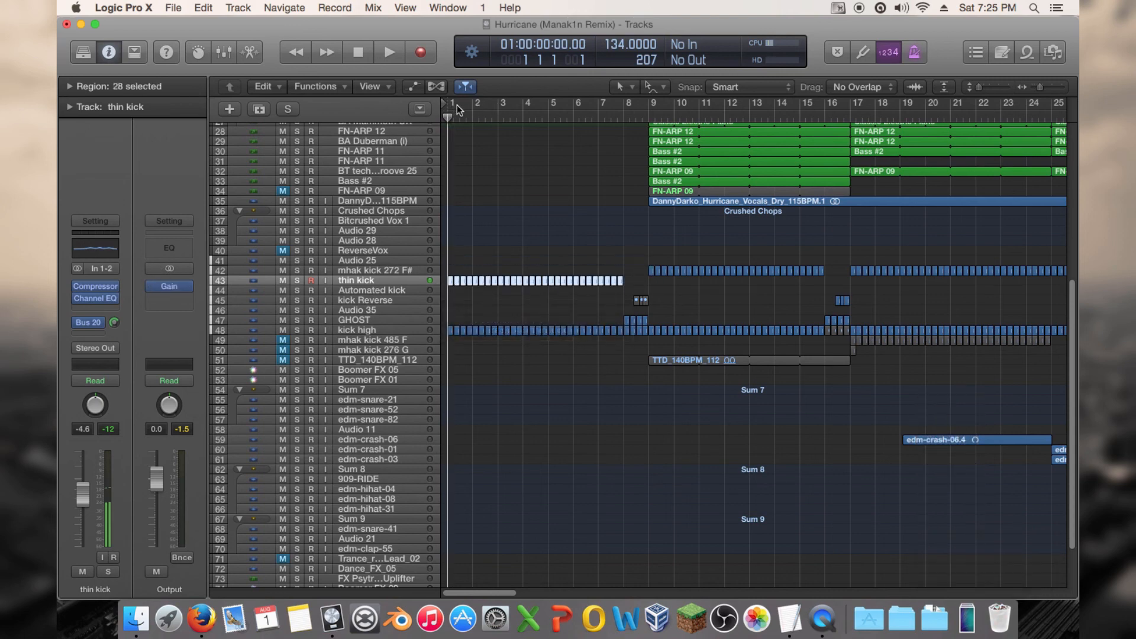
left_click_drag(457, 105, 649, 102)
key("space")
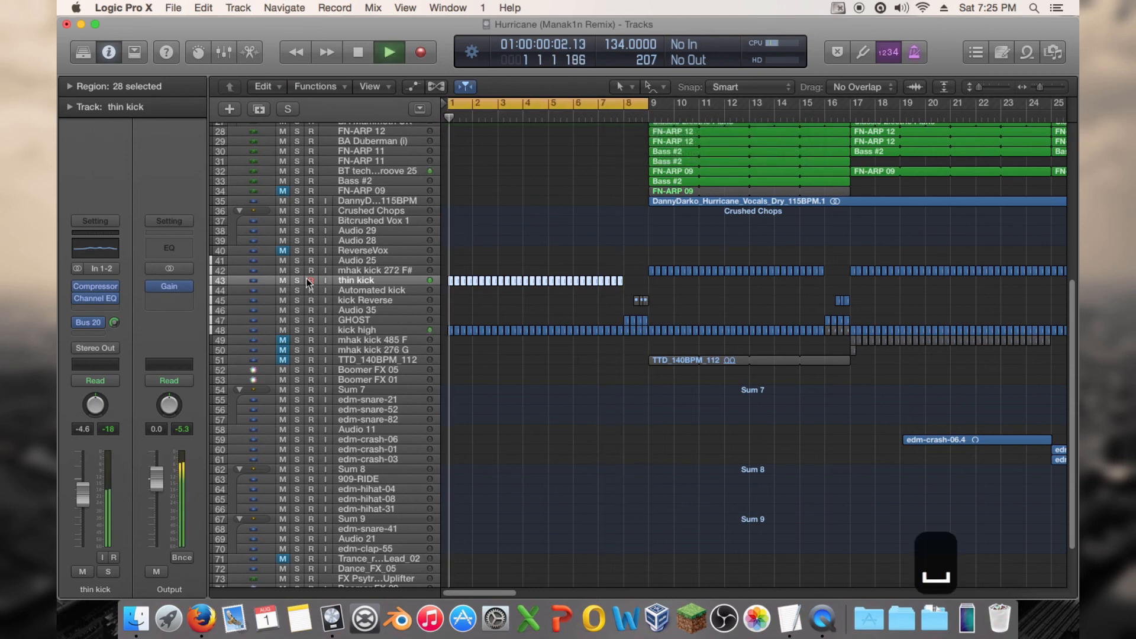
left_click(296, 280)
Step: Enable the low cut in thin kick's Channel EQ and set it to 95 Hz with a 48 dB/Oct slope
left_click(91, 299)
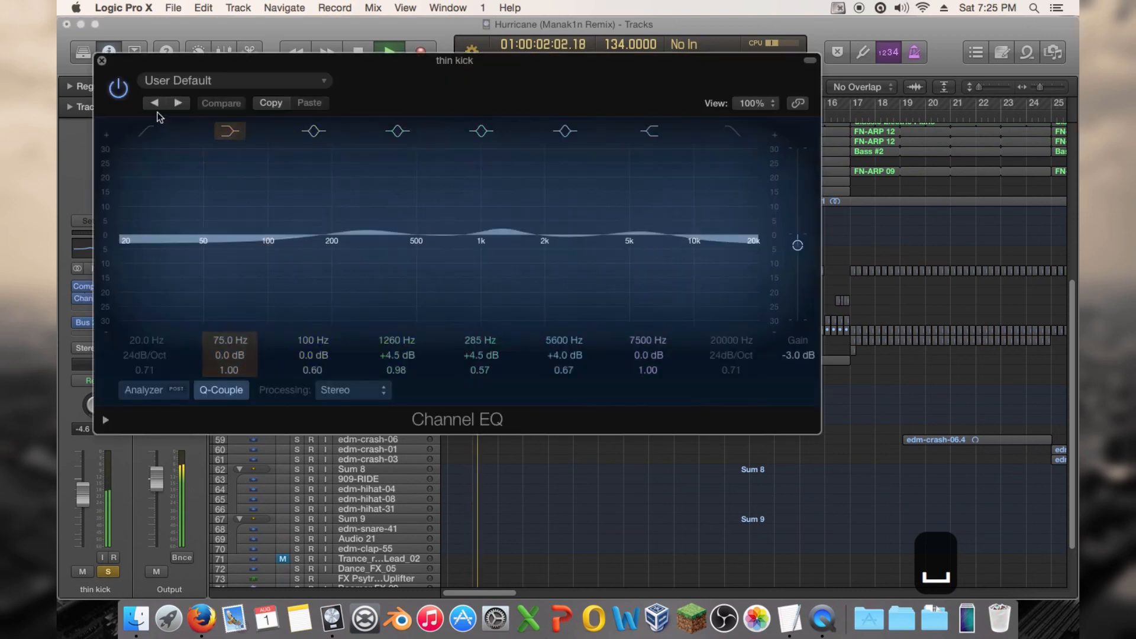
left_click(144, 355)
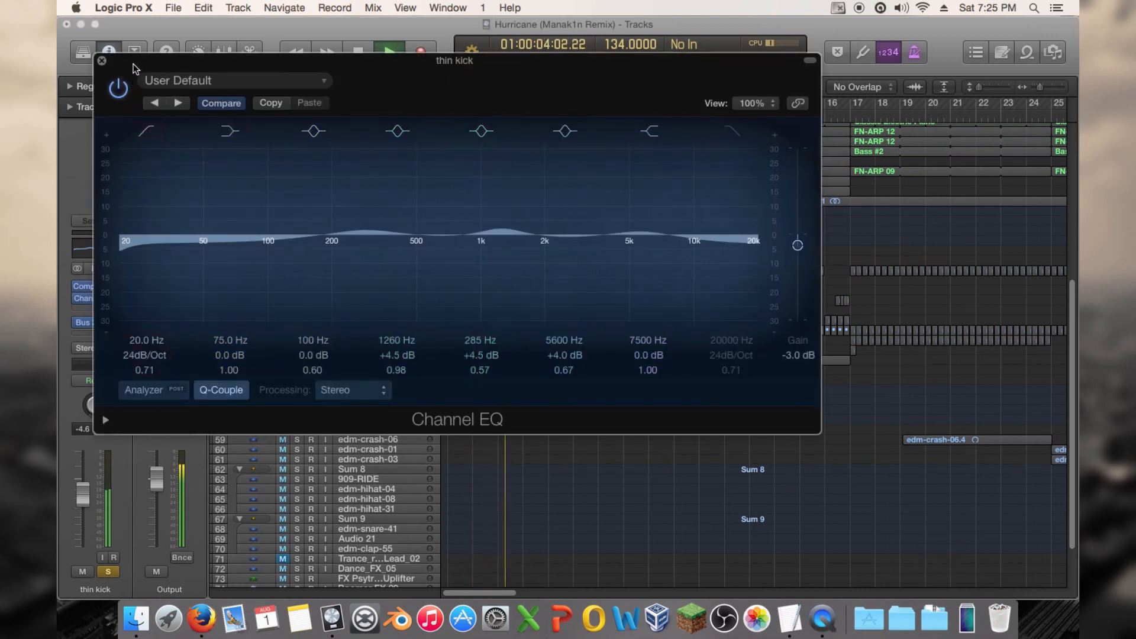
left_click_drag(133, 63, 397, 152)
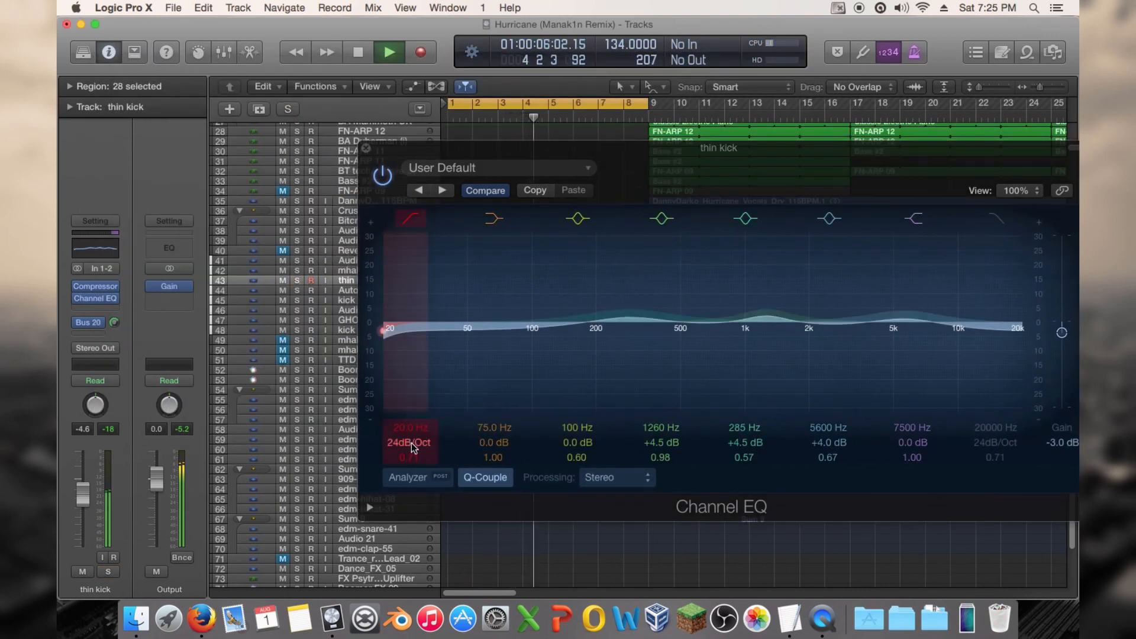
left_click_drag(411, 442, 410, 378)
left_click_drag(511, 330, 528, 329)
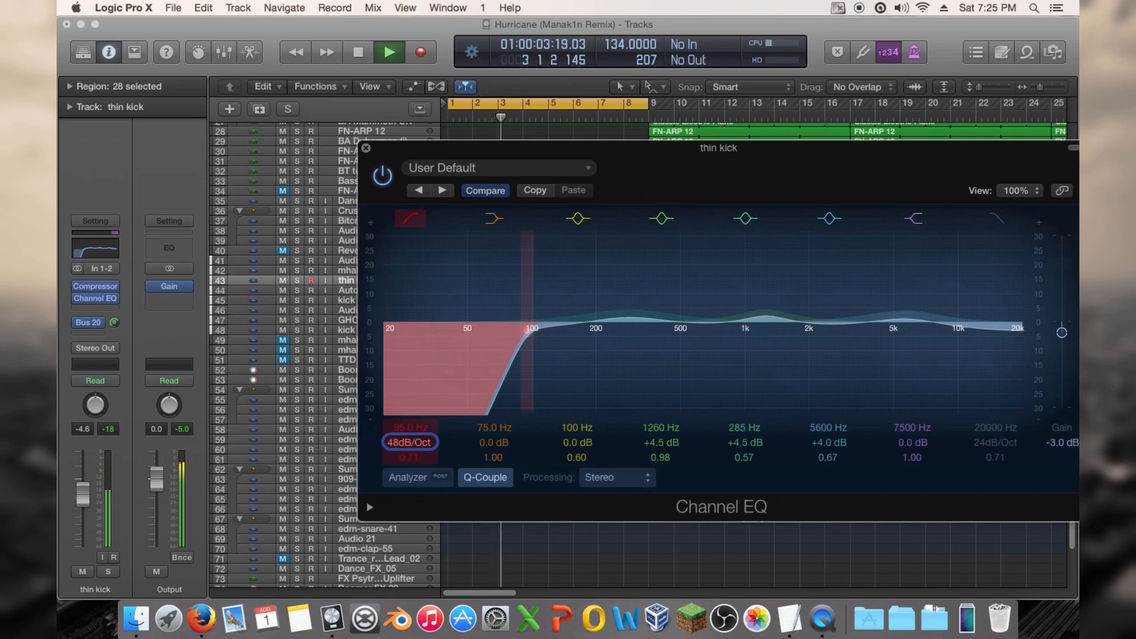
Step: Adjust thin kick's low cut to 92 Hz with a 48 dB/Oct slope, close the Channel EQ, and stop playback
left_click_drag(408, 442, 409, 454)
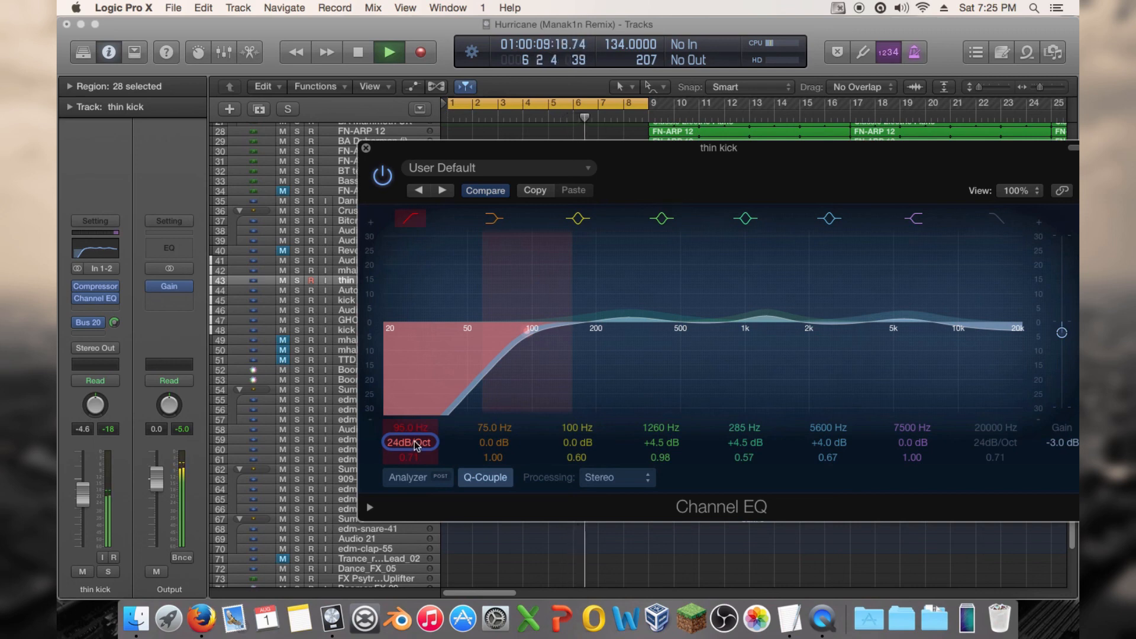
left_click_drag(416, 431, 416, 414)
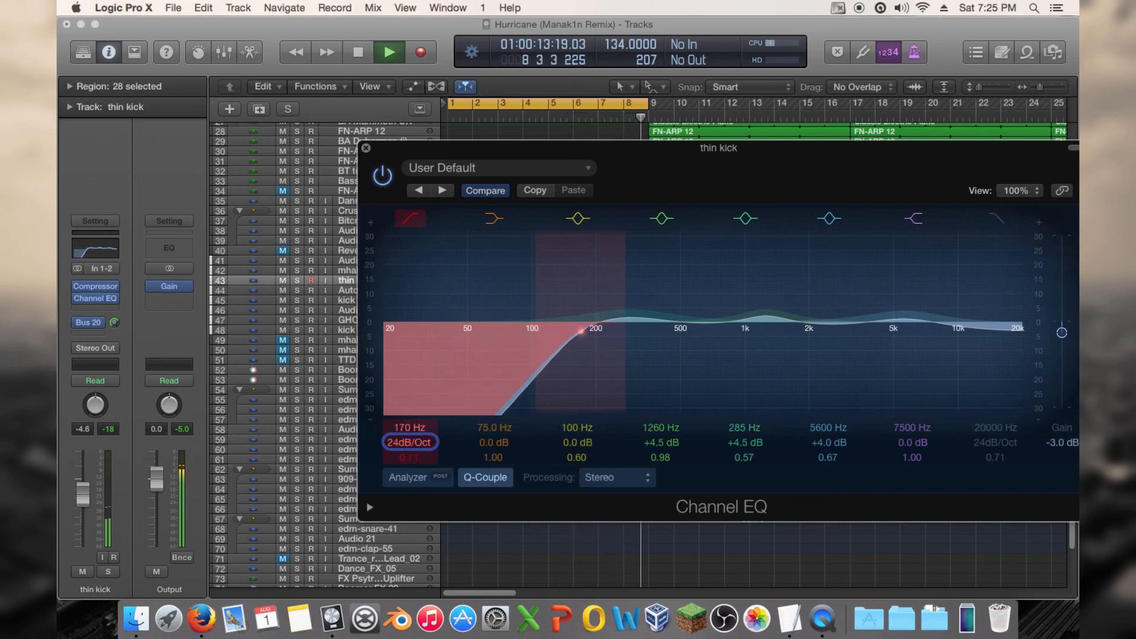
left_click_drag(409, 442, 413, 433)
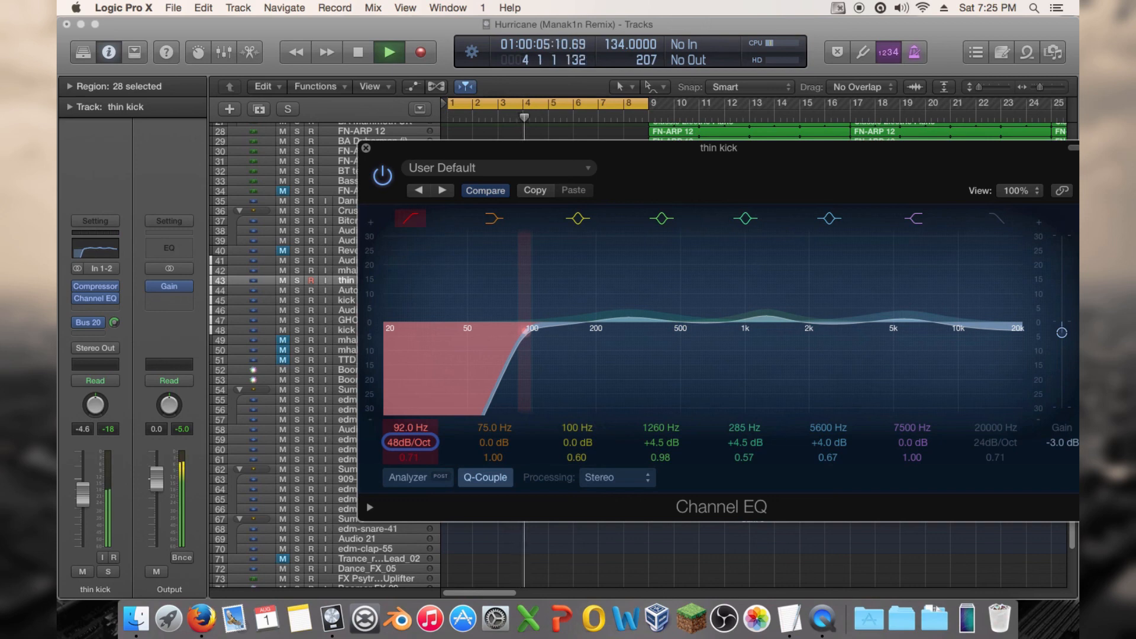
left_click(365, 148)
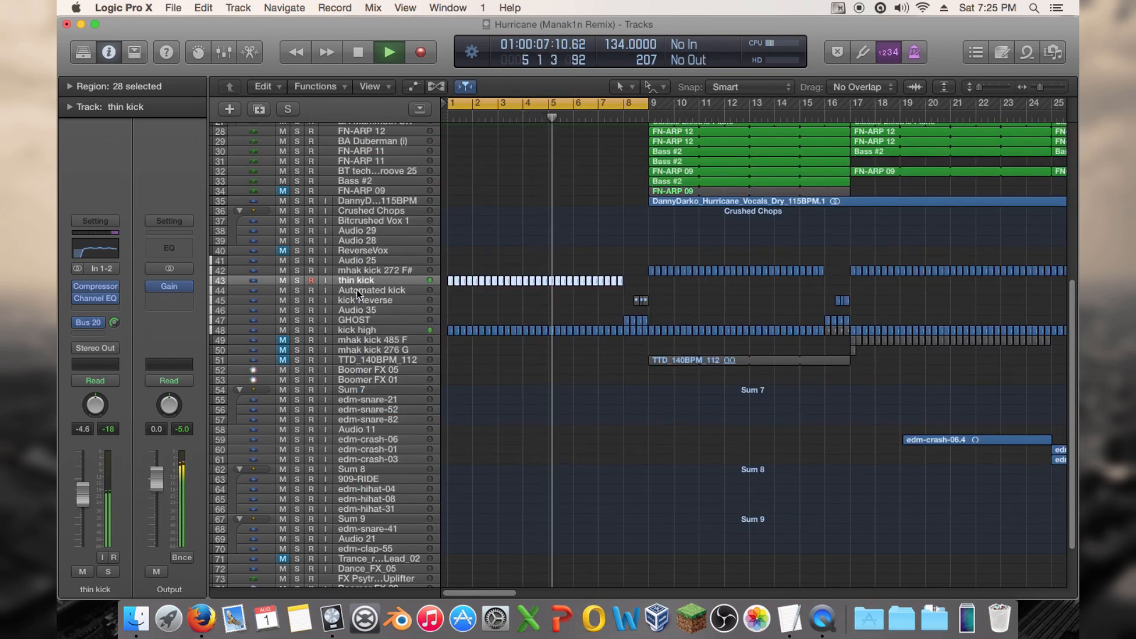
key("space")
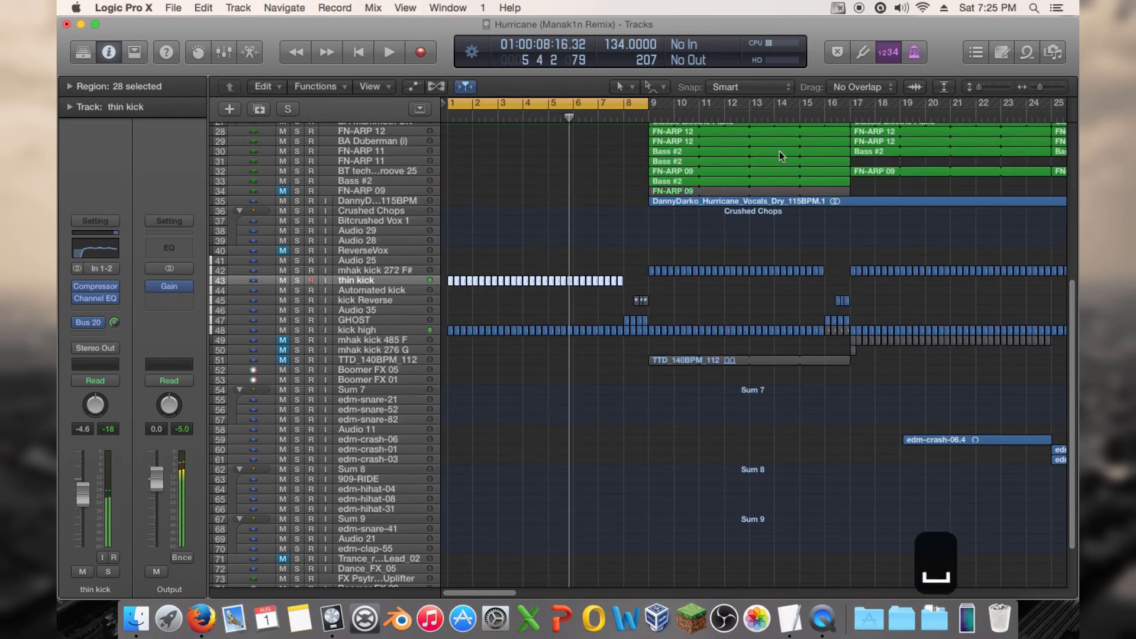
Step: Play the end of the second drop around bars 126 to 128 and stop
left_click(594, 105)
left_click_drag(1040, 84, 1036, 84)
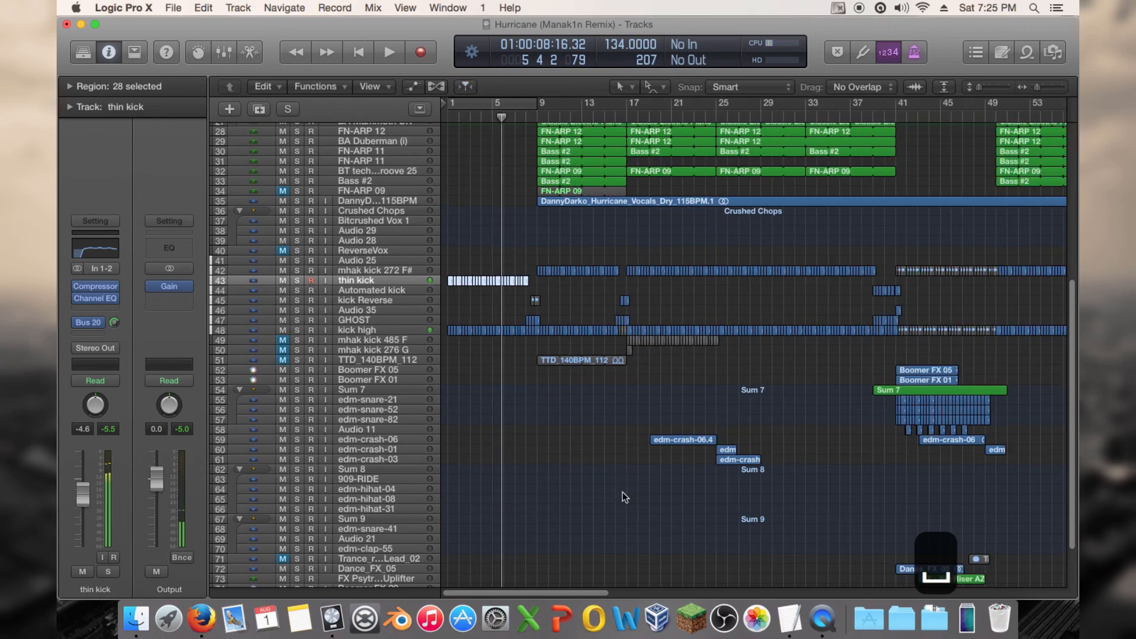
left_click_drag(553, 581, 836, 570)
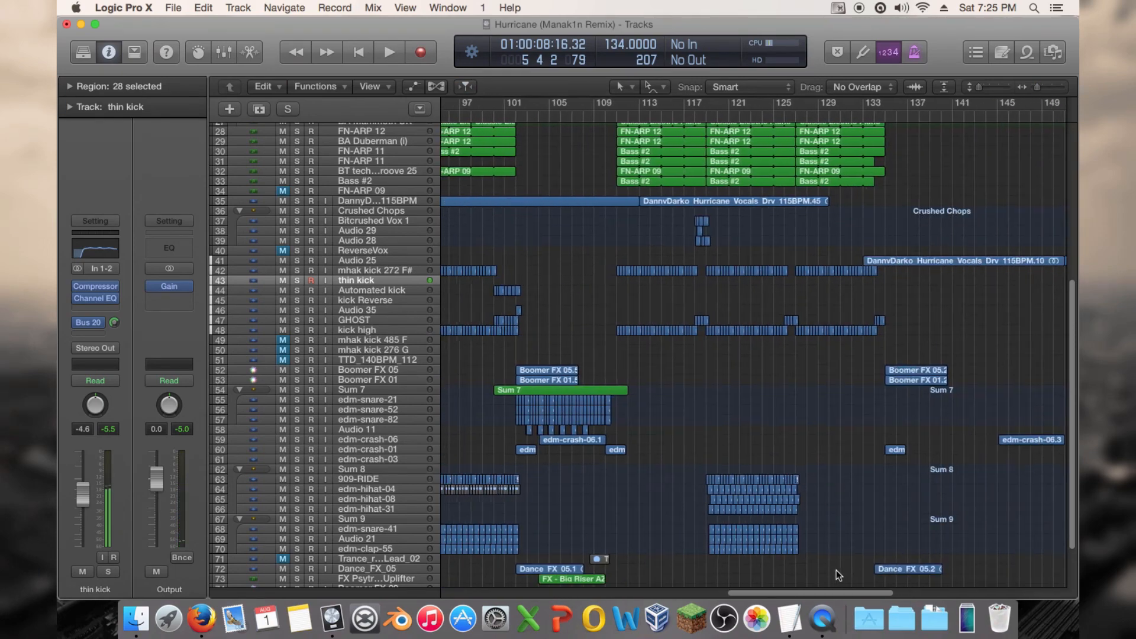
scroll(866, 537, "left", 2)
scroll(869, 534, "down", 3)
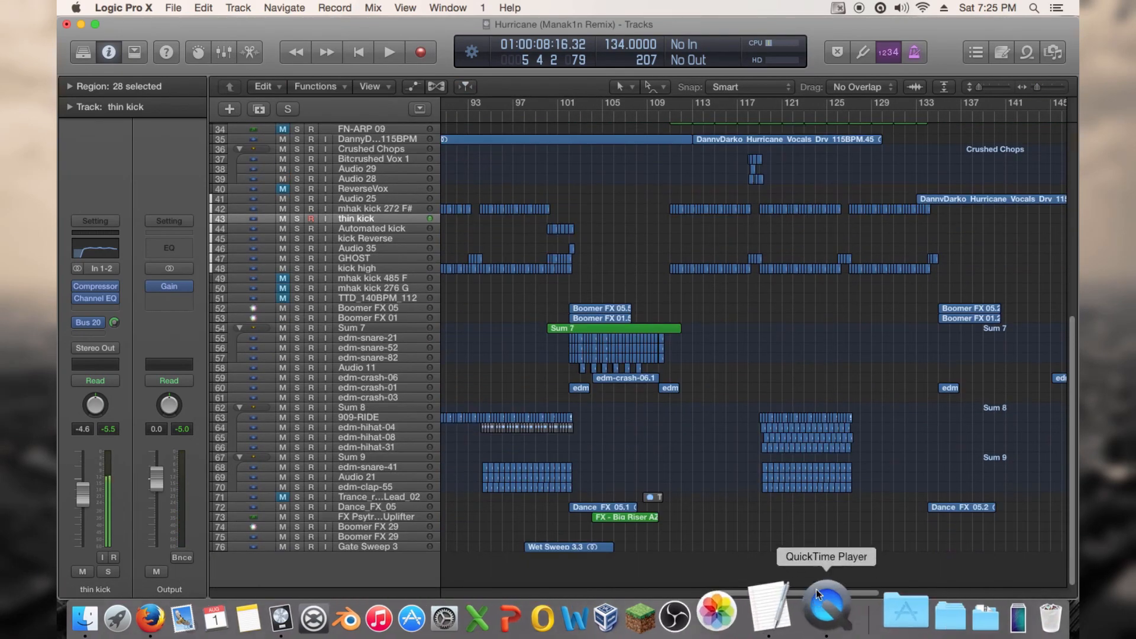
scroll(820, 584, "right", 2)
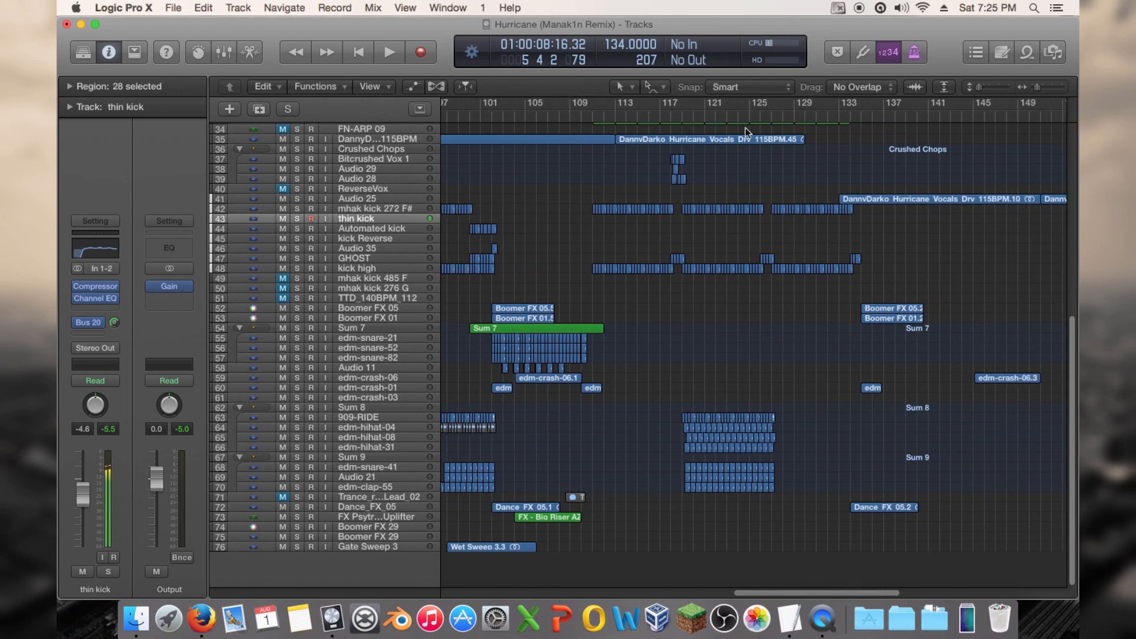
double_click(759, 122)
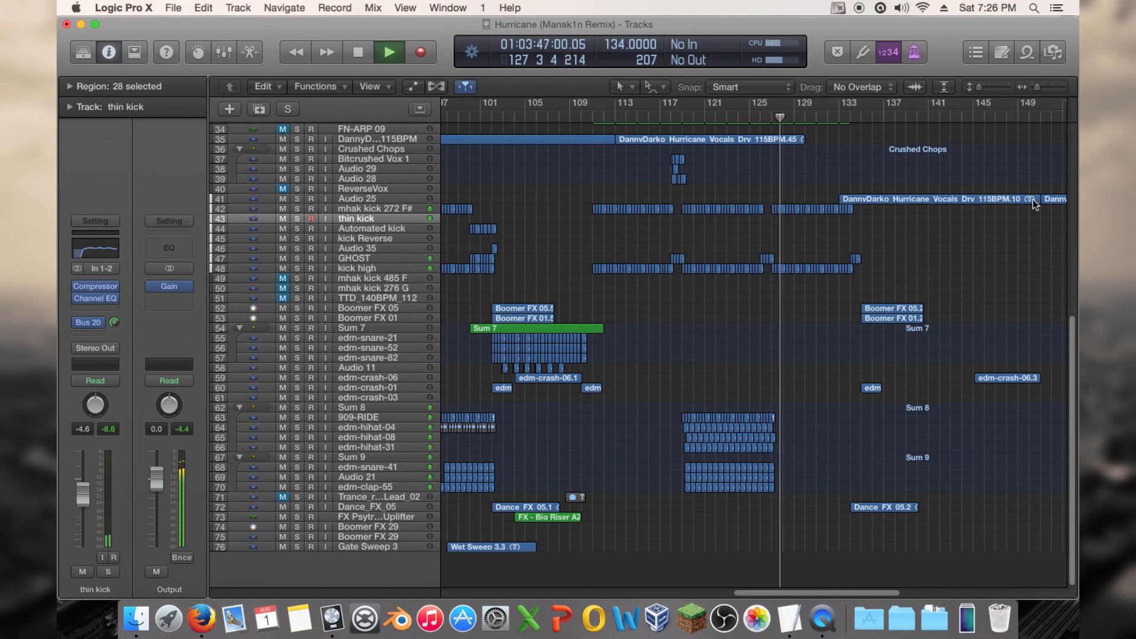
key("space")
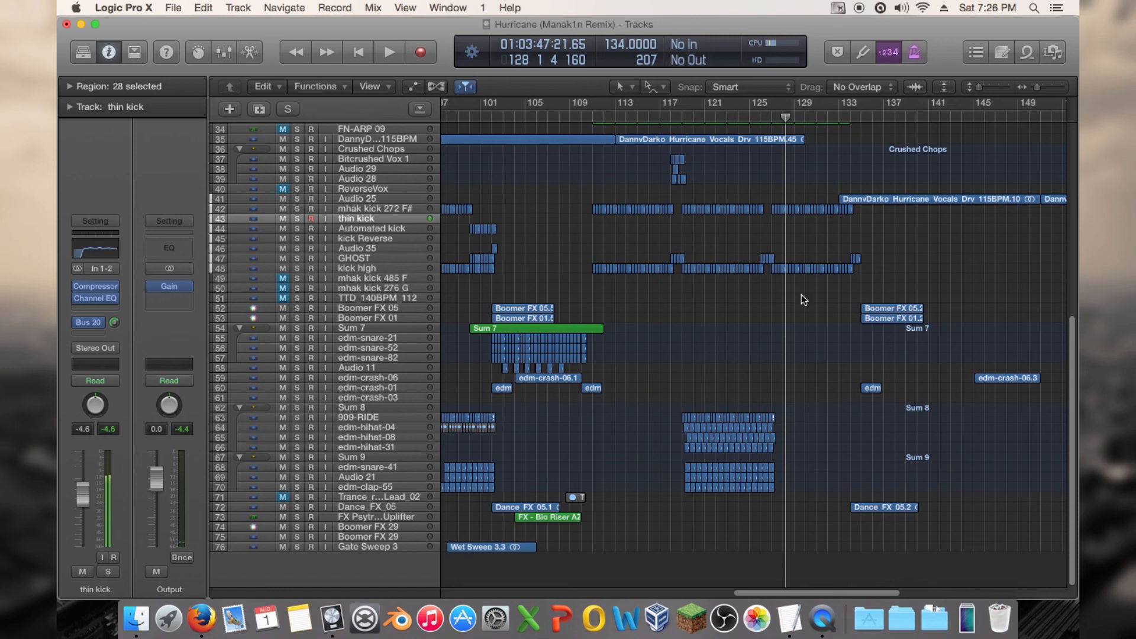
Step: Check the project's Note Pad for remaining to-do items and close it
scroll(846, 207, "up", 8)
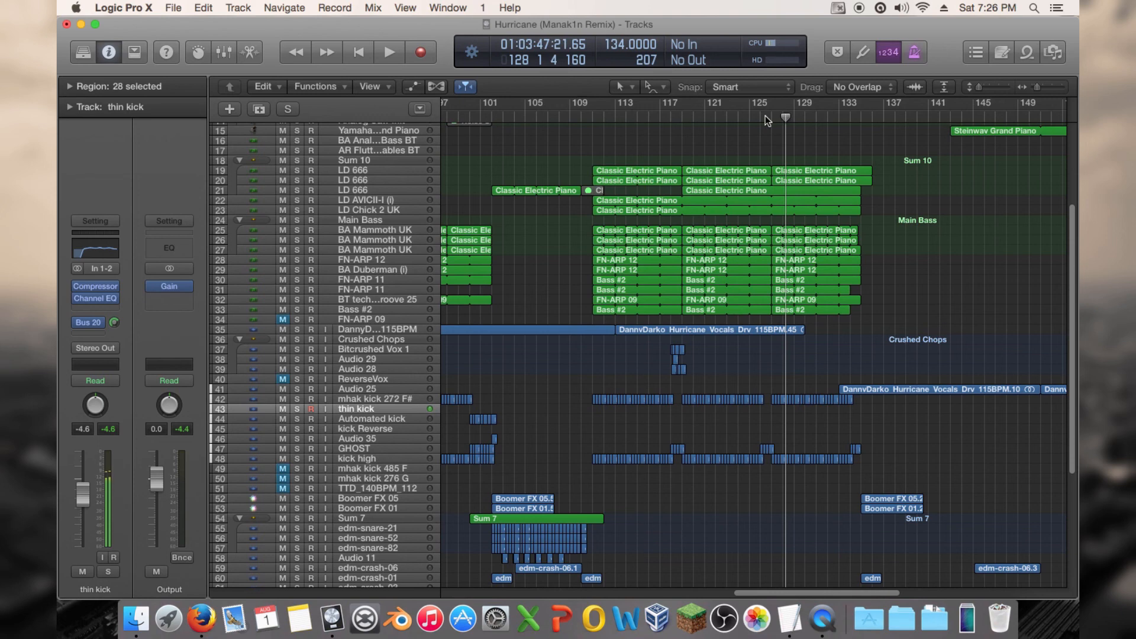
left_click(1003, 53)
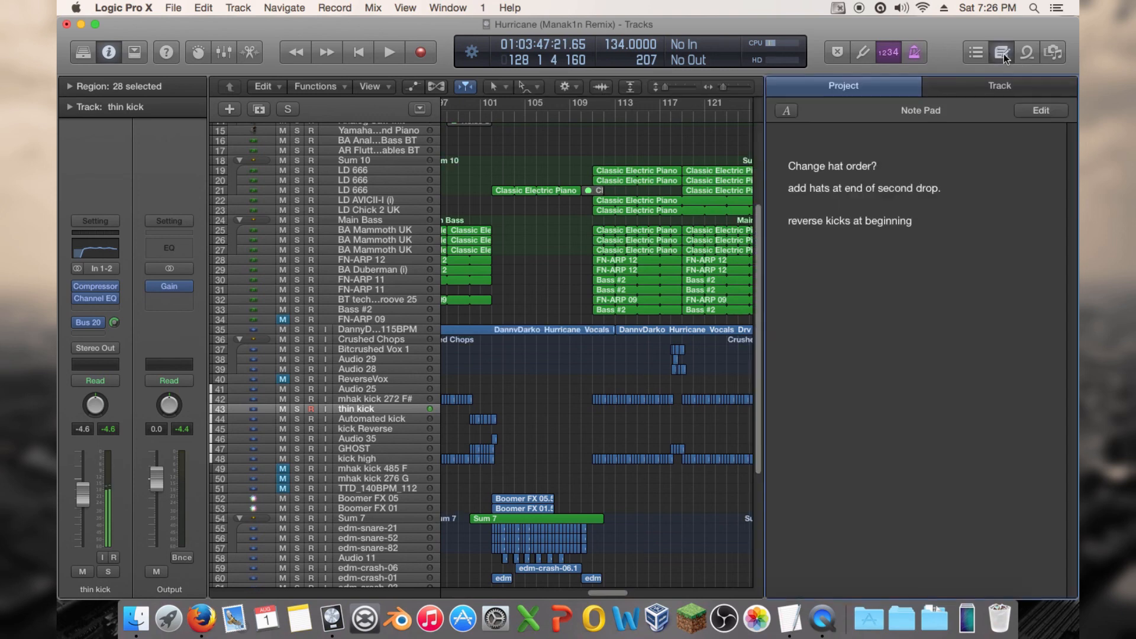
left_click(1002, 52)
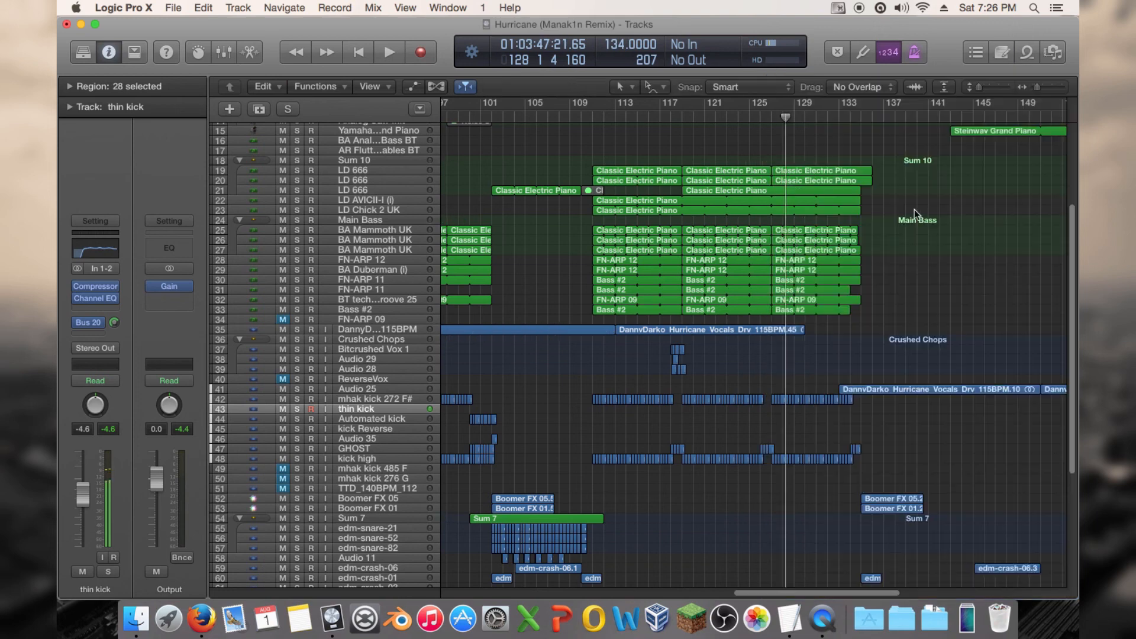
scroll(883, 248, "down", 8)
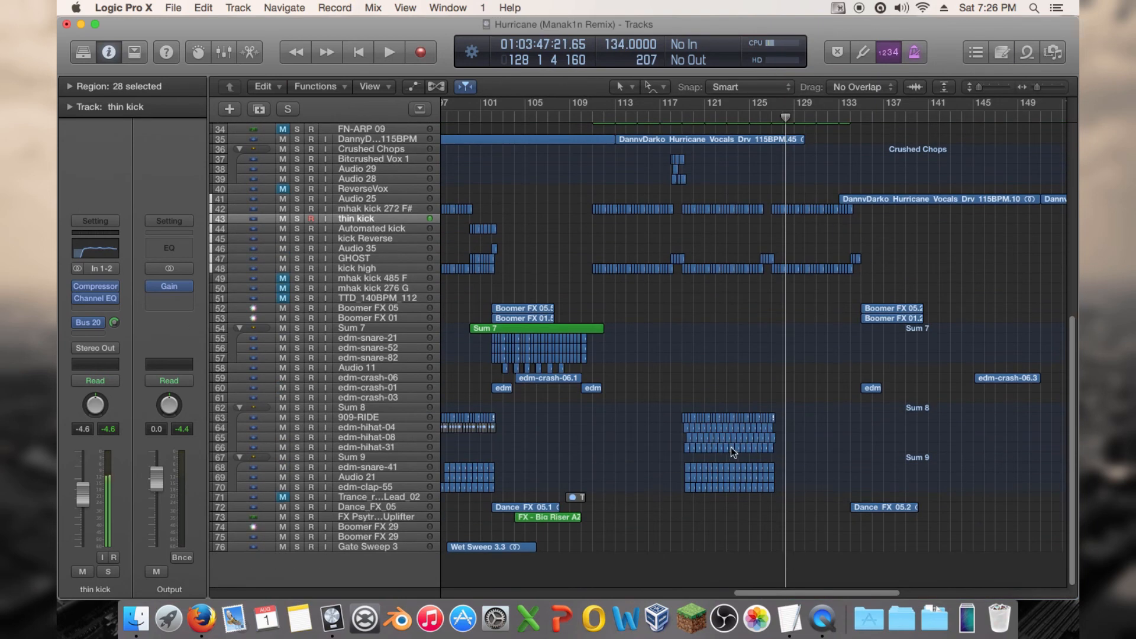
Step: Copy the Sum 8 and Sum 9 ride, hi-hat, snare and clap regions from bars 119 to 126 to bar 1
left_click_drag(854, 402, 669, 490)
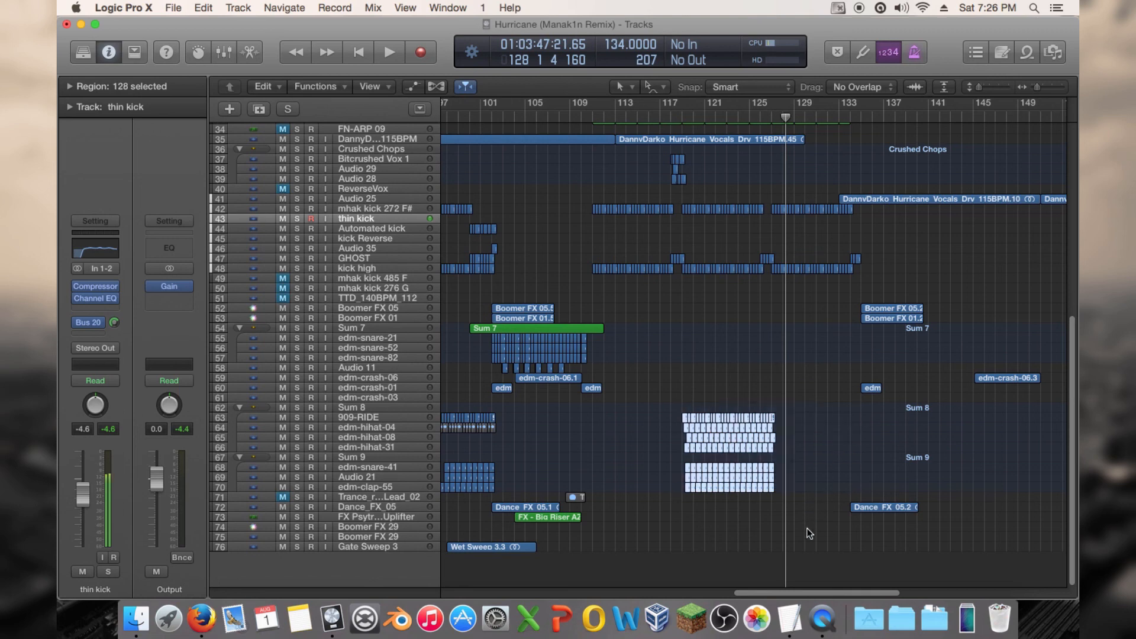
left_click_drag(811, 594, 763, 593)
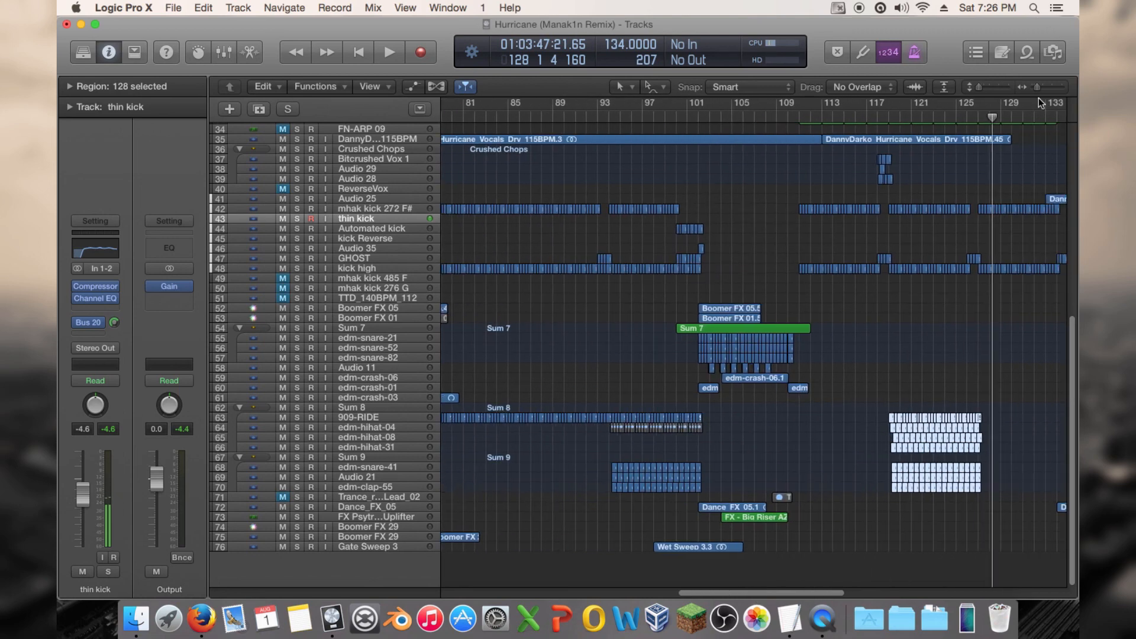
left_click_drag(1036, 87, 1027, 89)
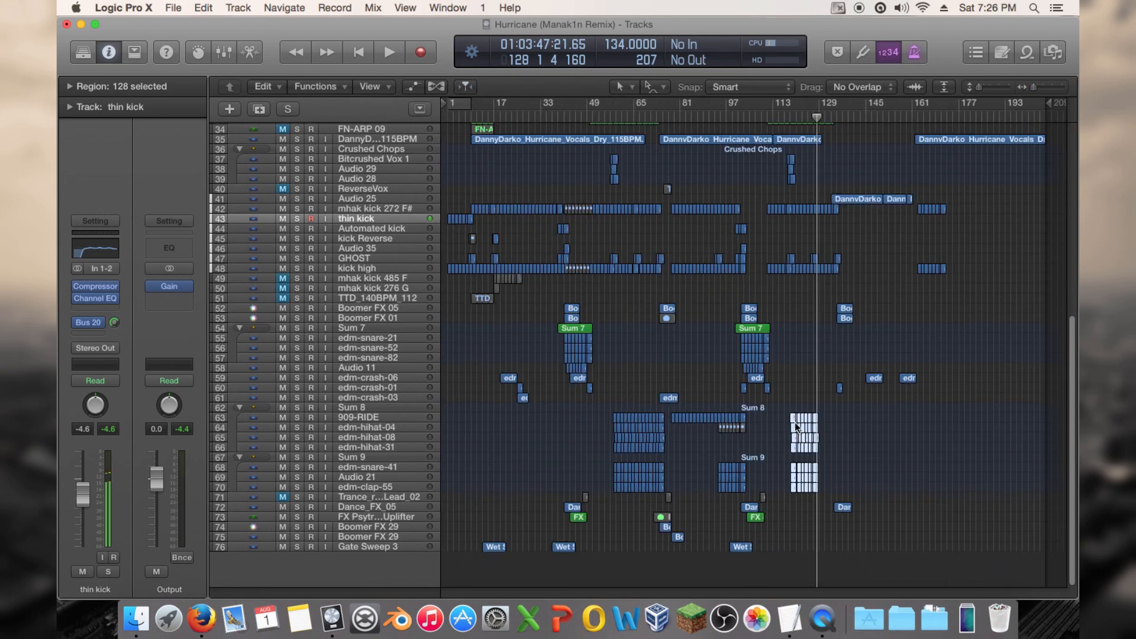
left_click_drag(792, 417, 450, 420)
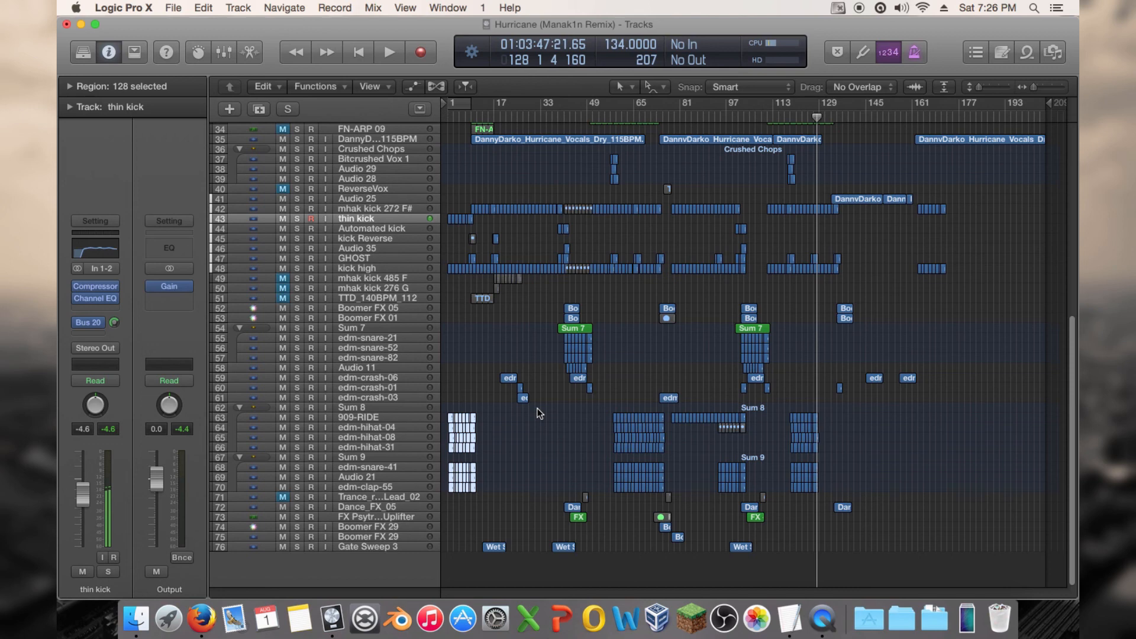
Step: Play the intro with the copied percussion from the start through the transition into bar 9
key("Return")
key("space")
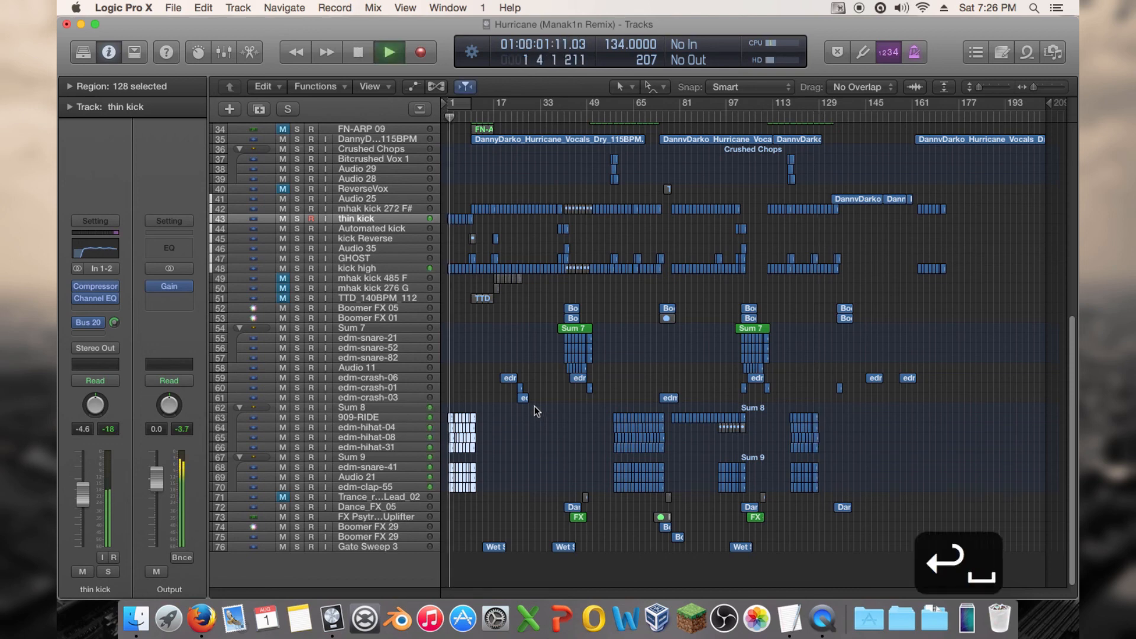
left_click_drag(1039, 91, 1037, 90)
left_click(1036, 91)
scroll(664, 286, "up", 5)
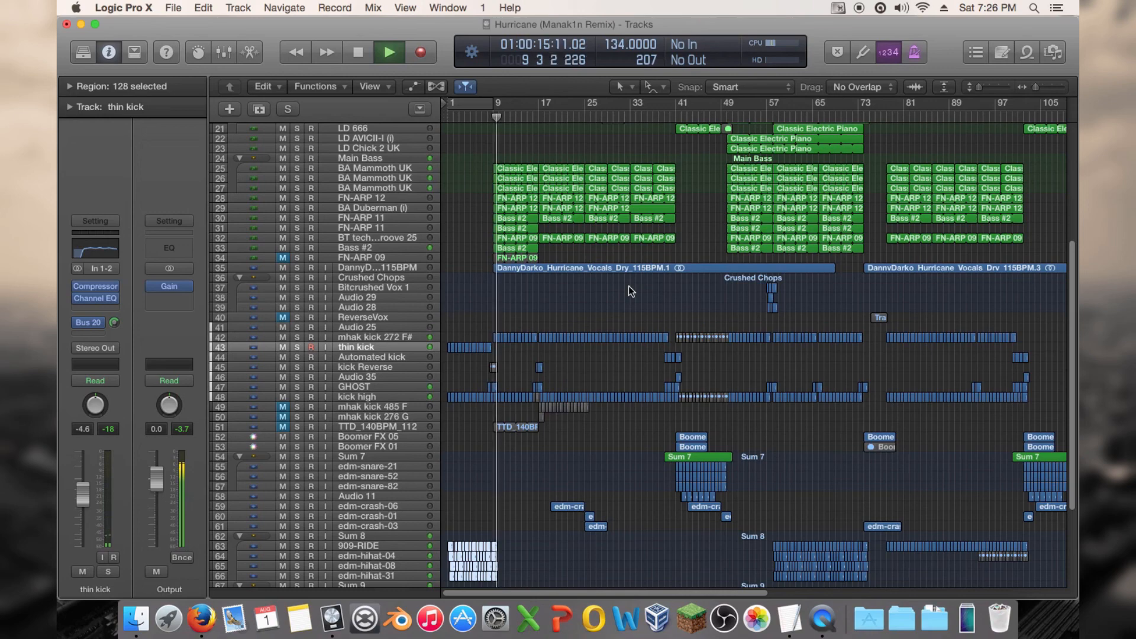
scroll(634, 284, "down", 5)
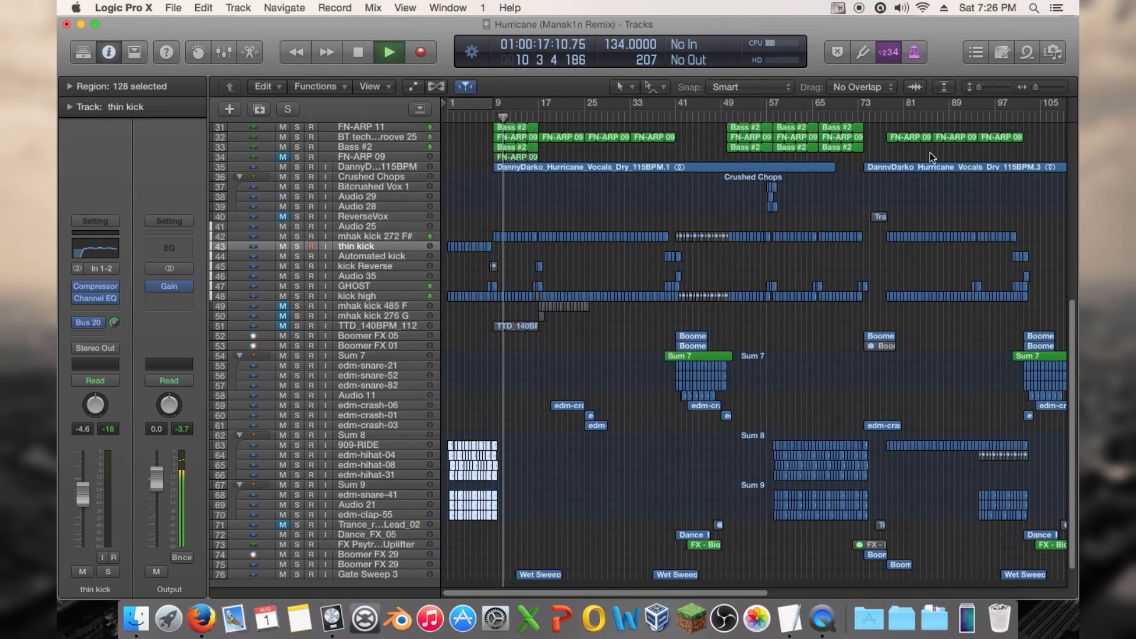
key("space")
Step: Delete the 909-RIDE regions in bars 1 to 8
left_click_drag(1034, 86, 1044, 86)
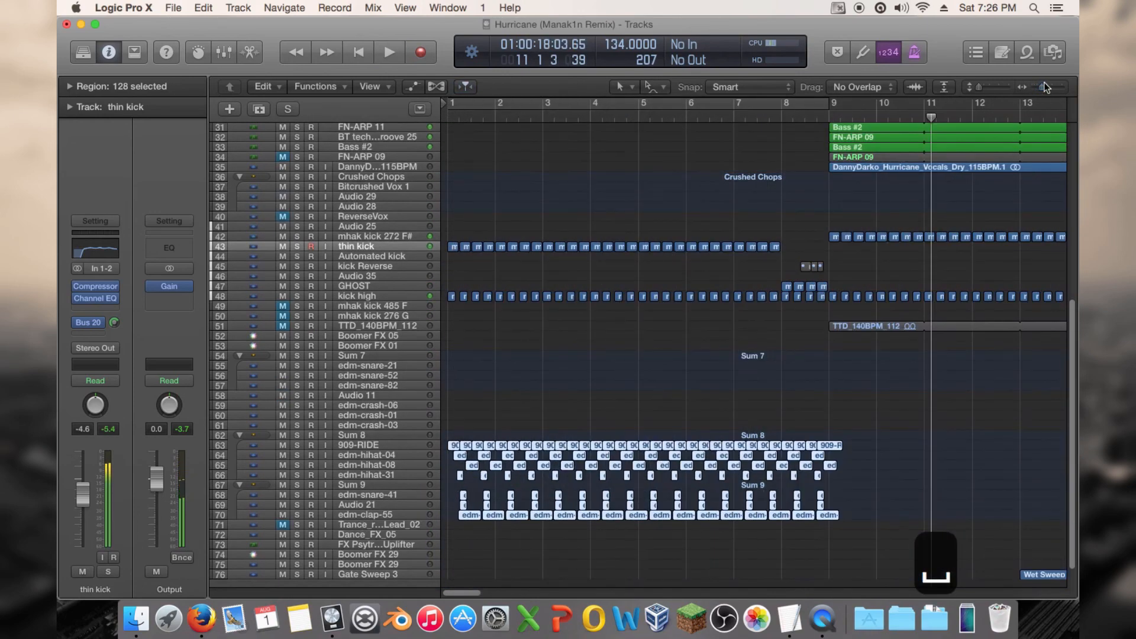
left_click_drag(898, 446, 445, 451)
key("Delete")
Step: Audition the intro with and without edm-clap-55, and delete that track's regions in bars 1 to 8
key("Return")
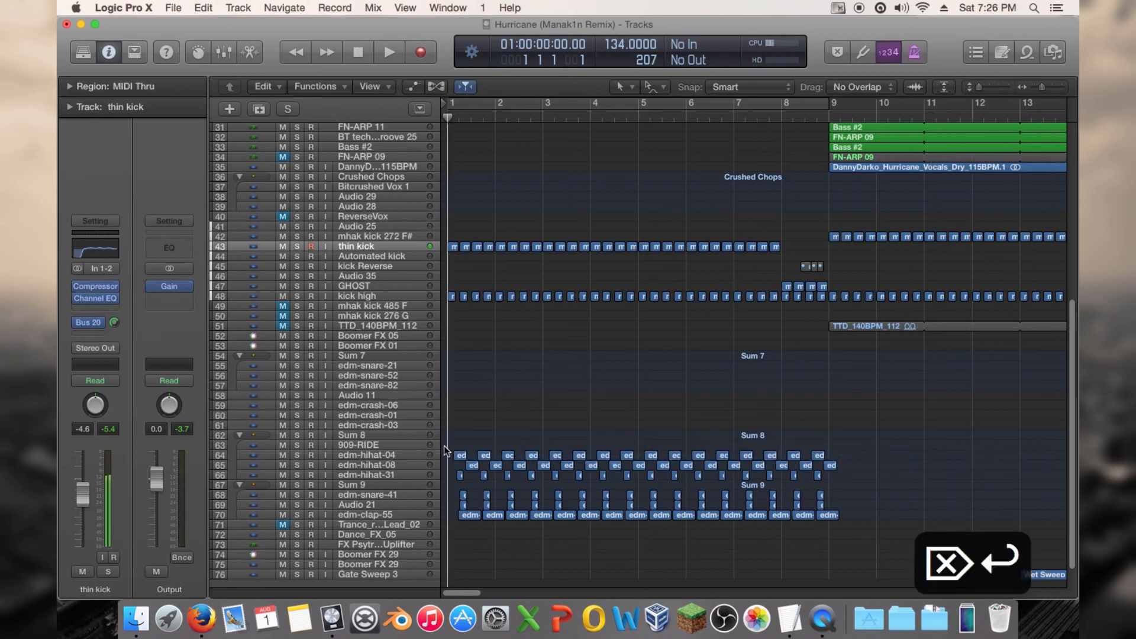
key("space")
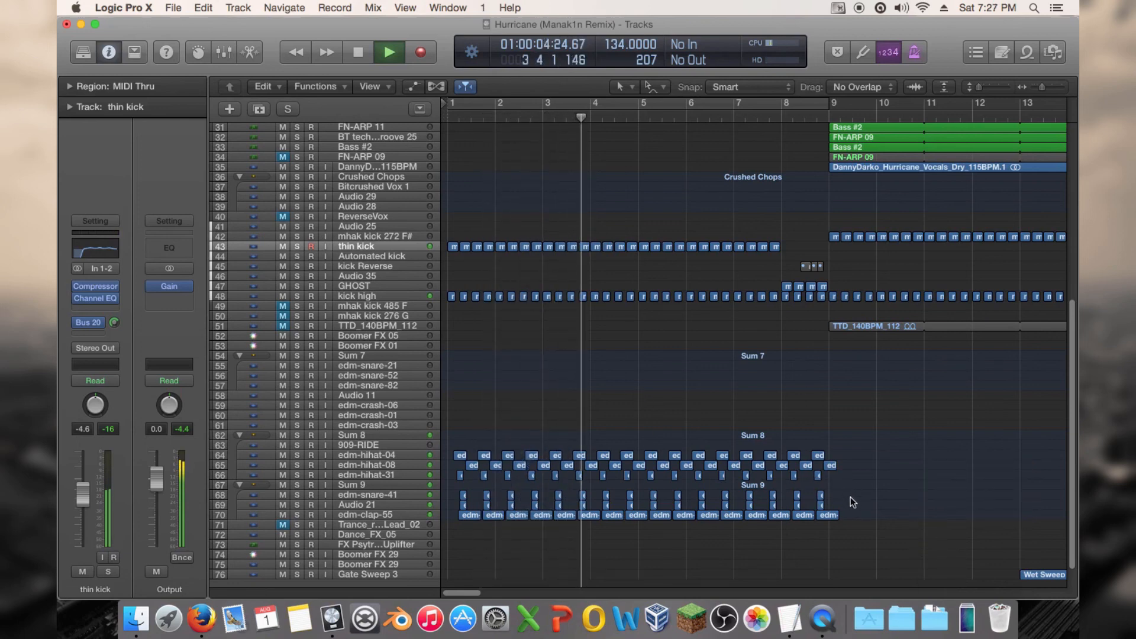
key("space")
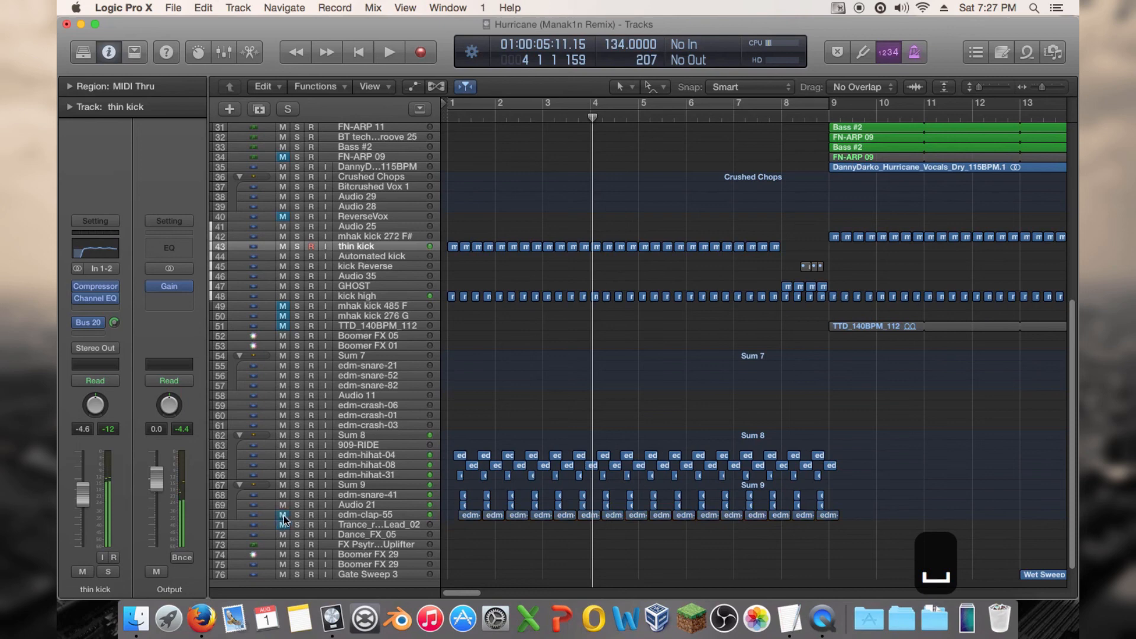
key("space")
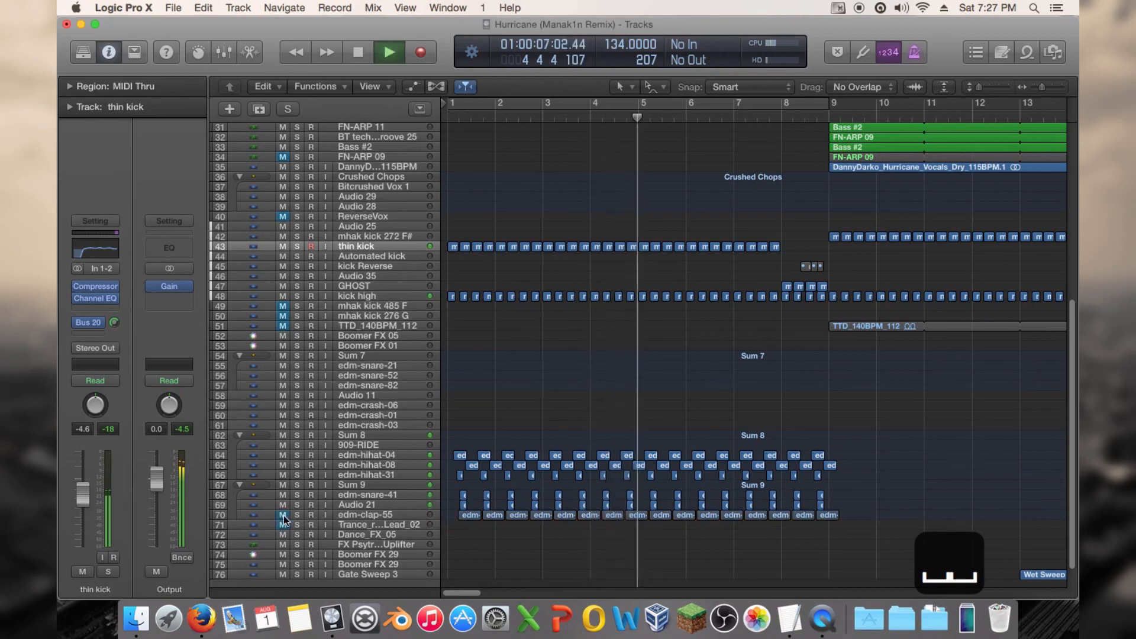
key("space")
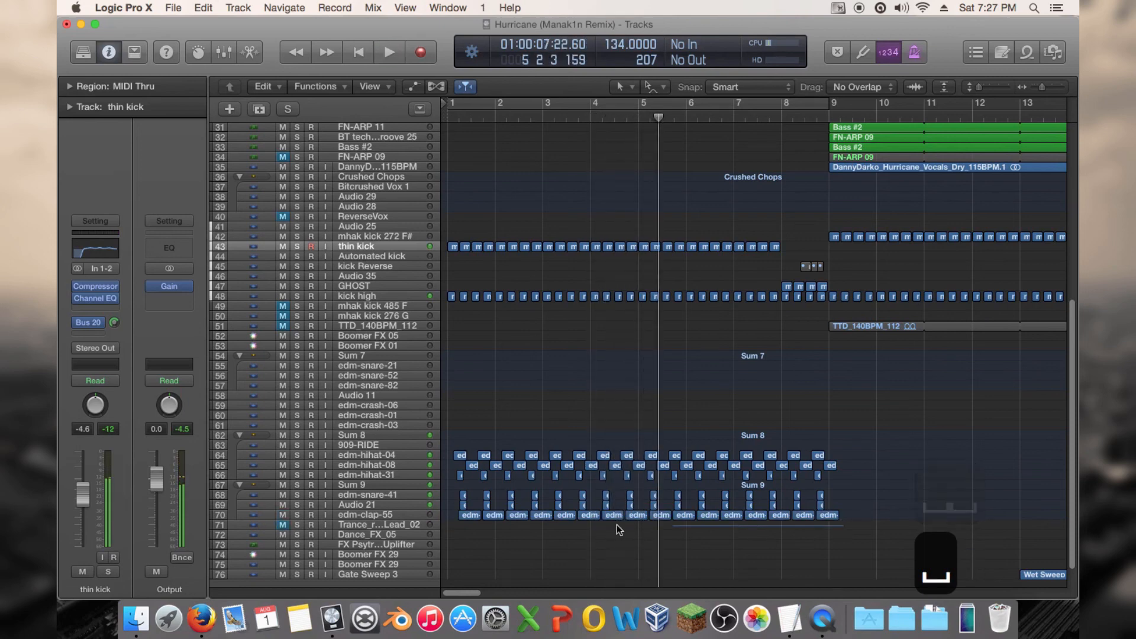
left_click(468, 519)
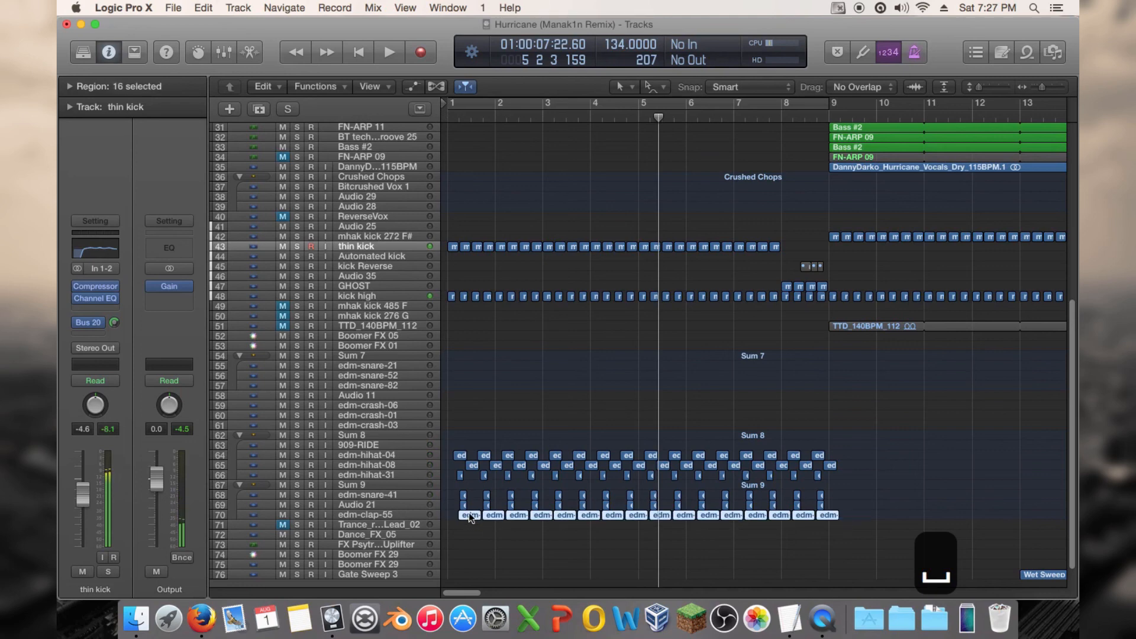
key("BackSpace")
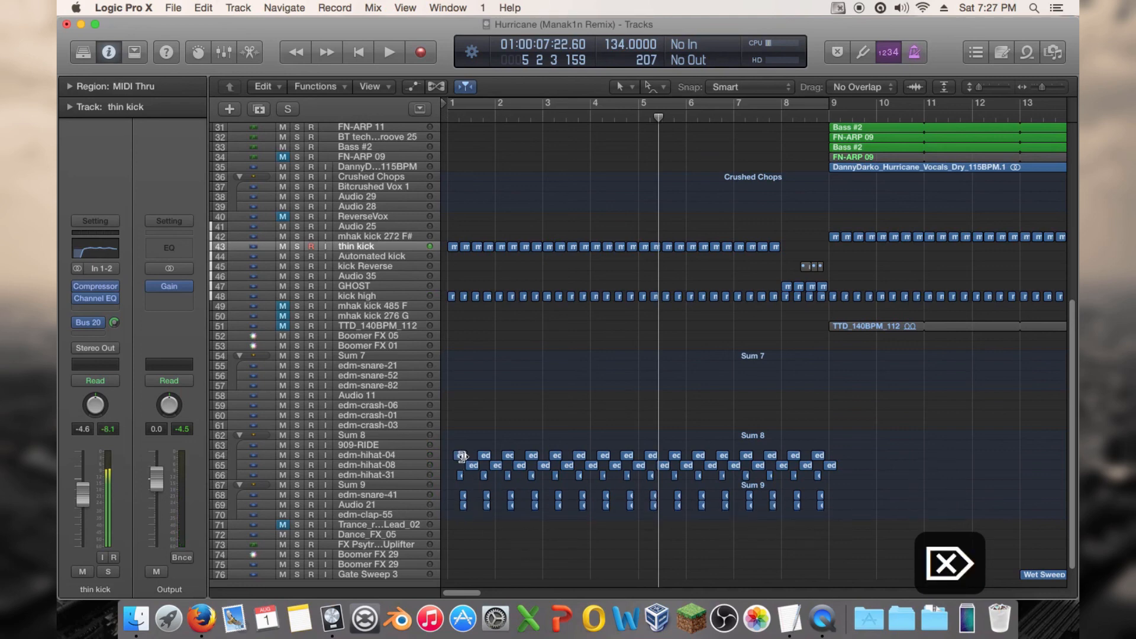
Step: Play the first bar of the intro from the start to check the remaining hi-hats and snares
key("Return")
key("space")
key("space")
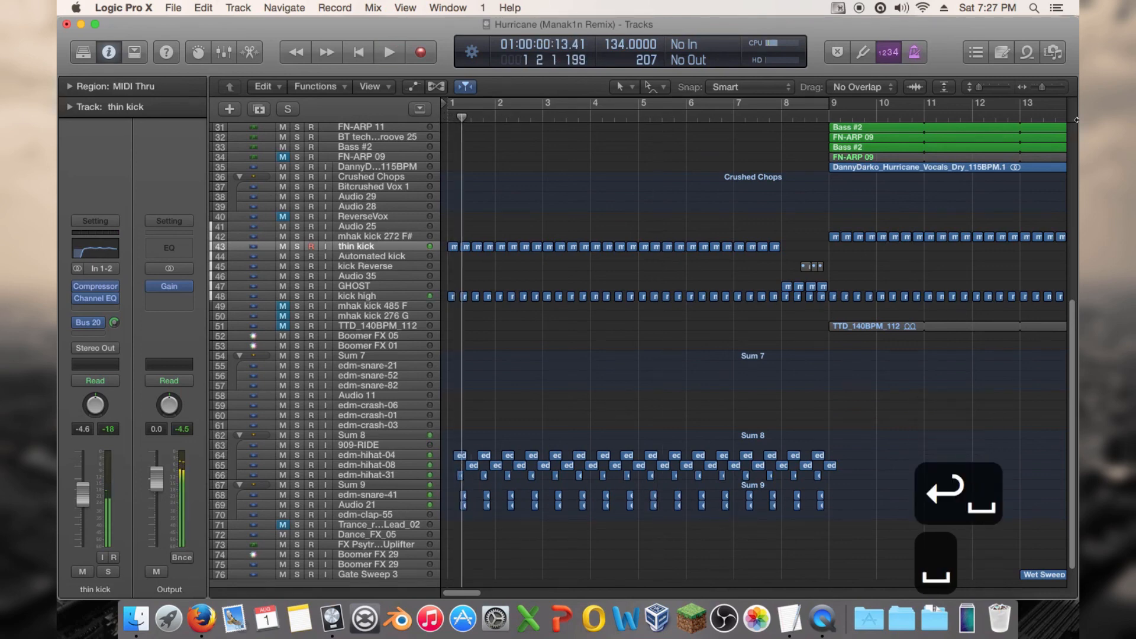
left_click(1054, 87)
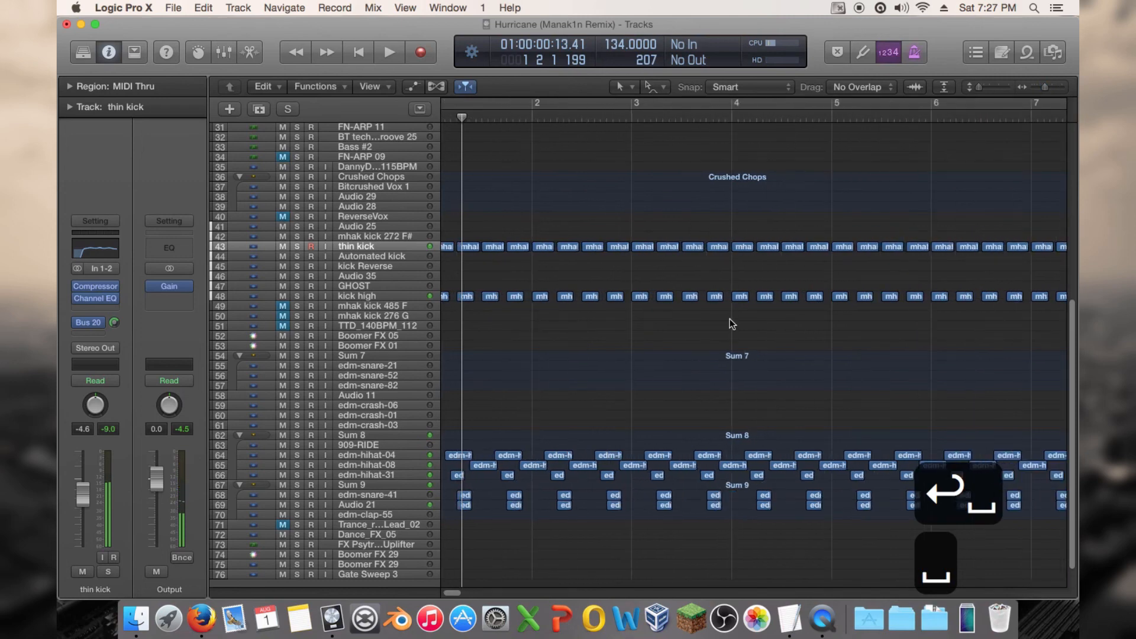
key("Return")
key("space")
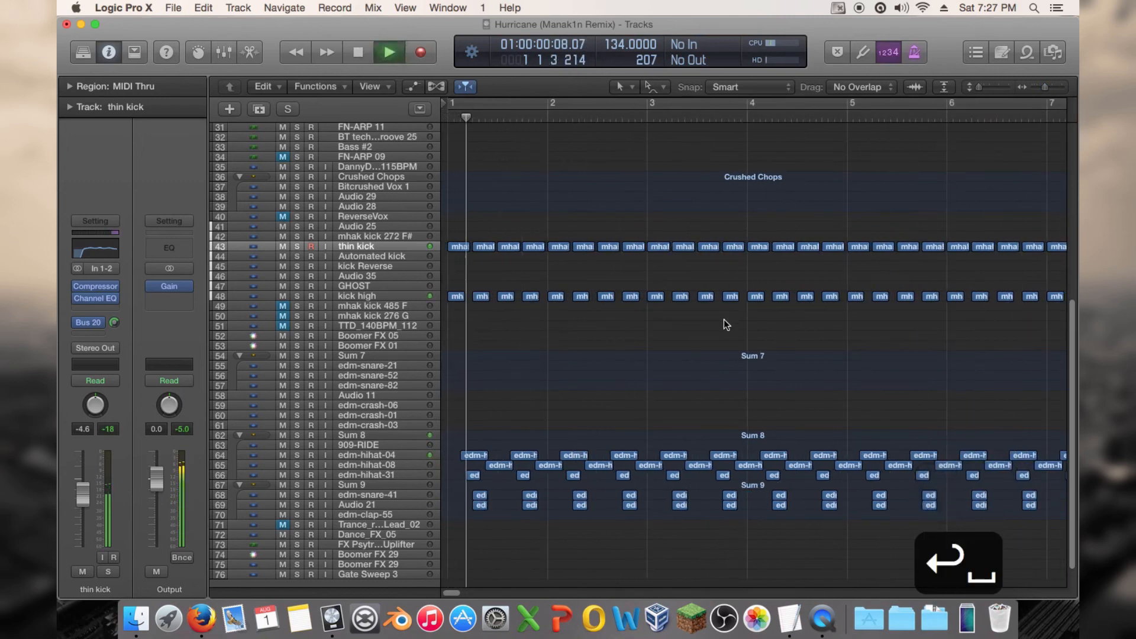
key("space")
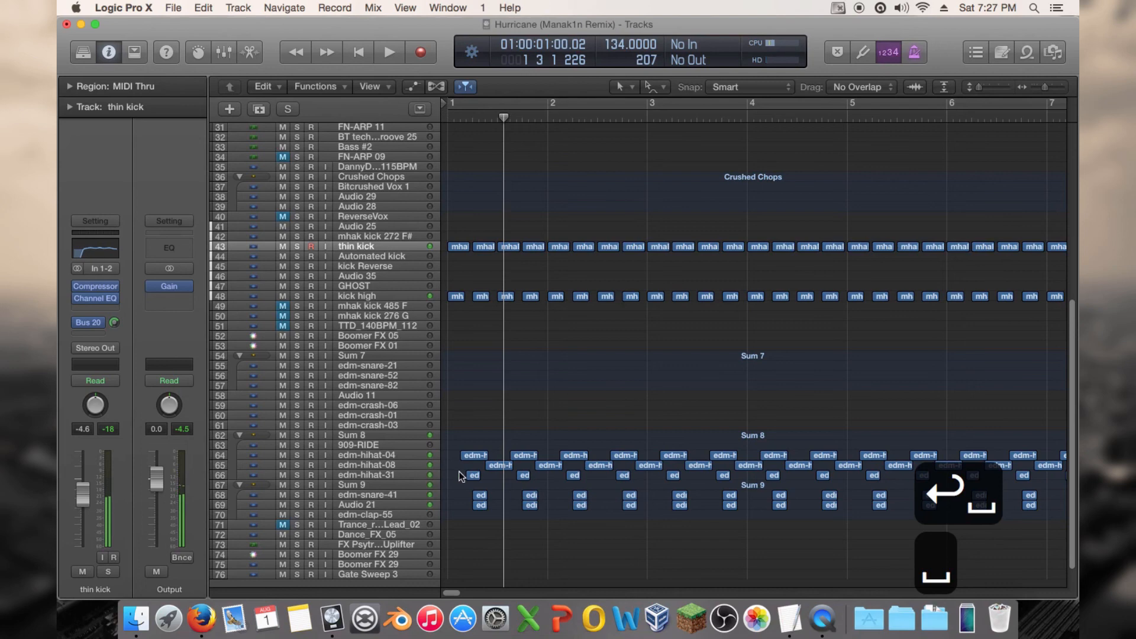
Step: Mute all edm-hihat-31 regions in bars 1 to 8
left_click_drag(460, 476, 669, 483)
left_click_drag(929, 478, 960, 478)
key("ctrl+m")
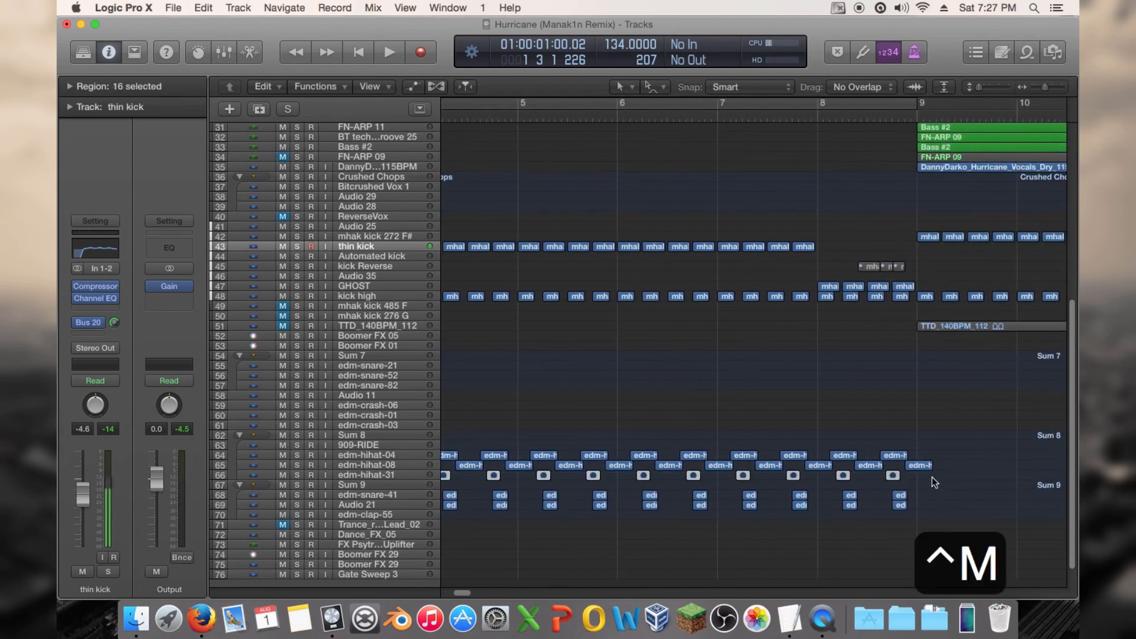
Step: Play the intro from the start, and mute all edm-hihat-08 regions in bars 1 to 8
key("Return")
key("space")
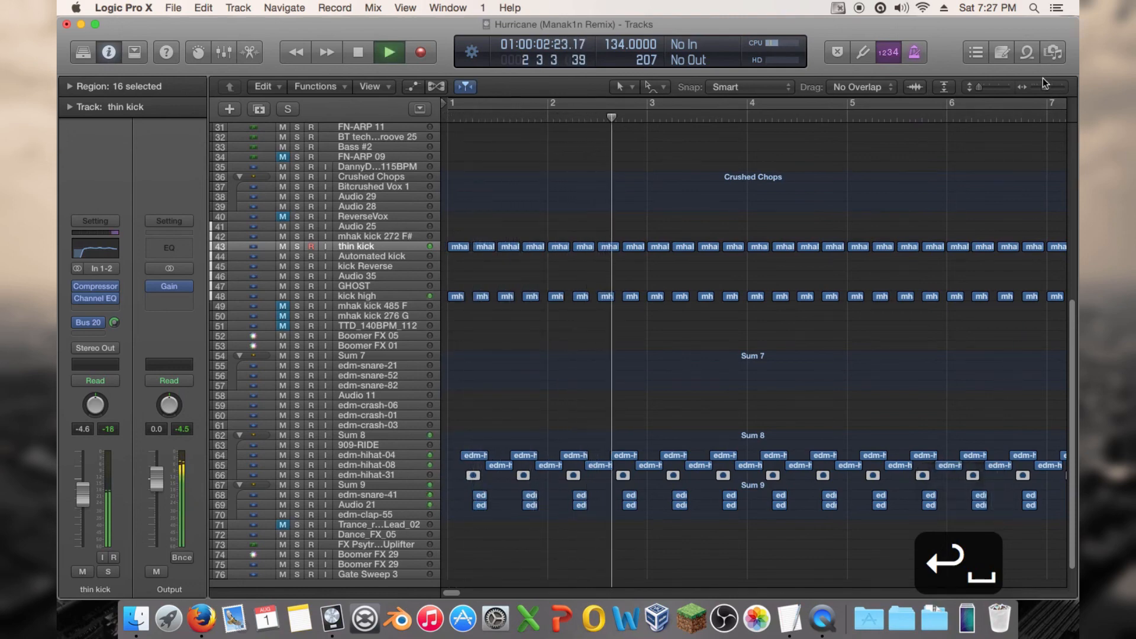
scroll(635, 495, "down", 3)
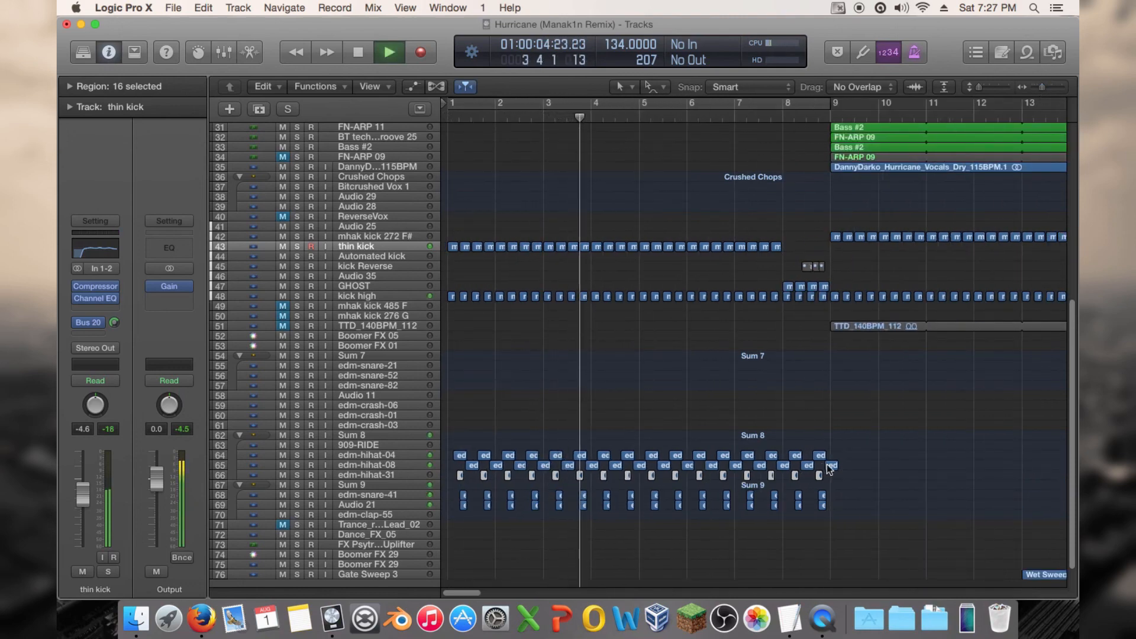
key("space")
left_click_drag(861, 468, 451, 467)
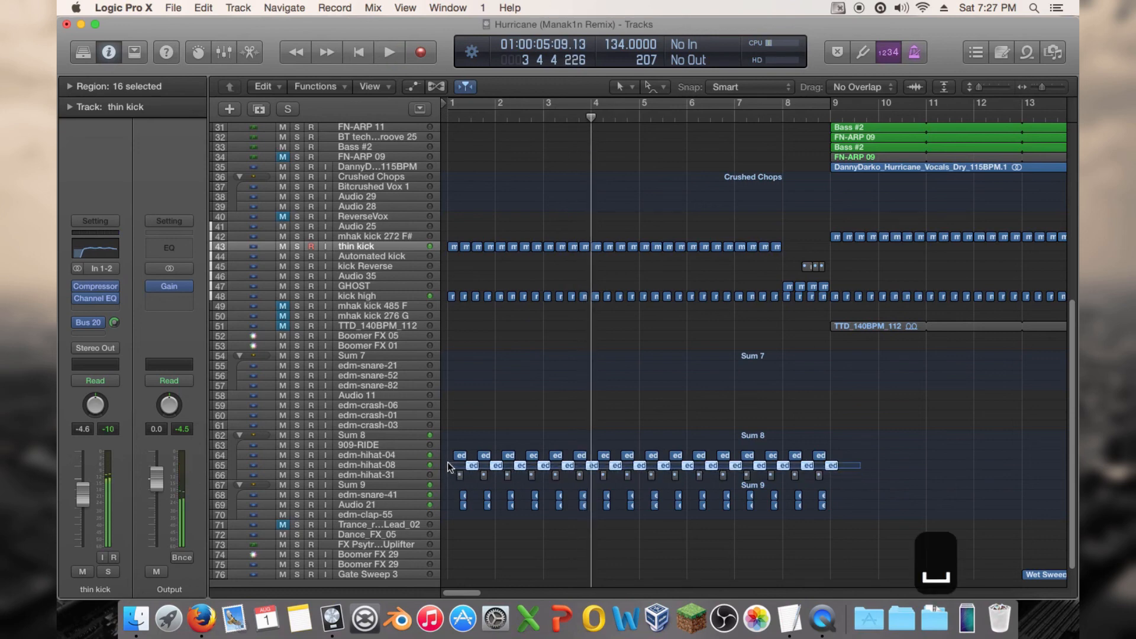
key("ctrl+m")
Step: Duplicate the edm-hihat-04 regions in bars 1 to 8 one beat later to fill the gaps between them
left_click_drag(845, 441, 458, 457)
left_click_drag(1039, 86, 1049, 84)
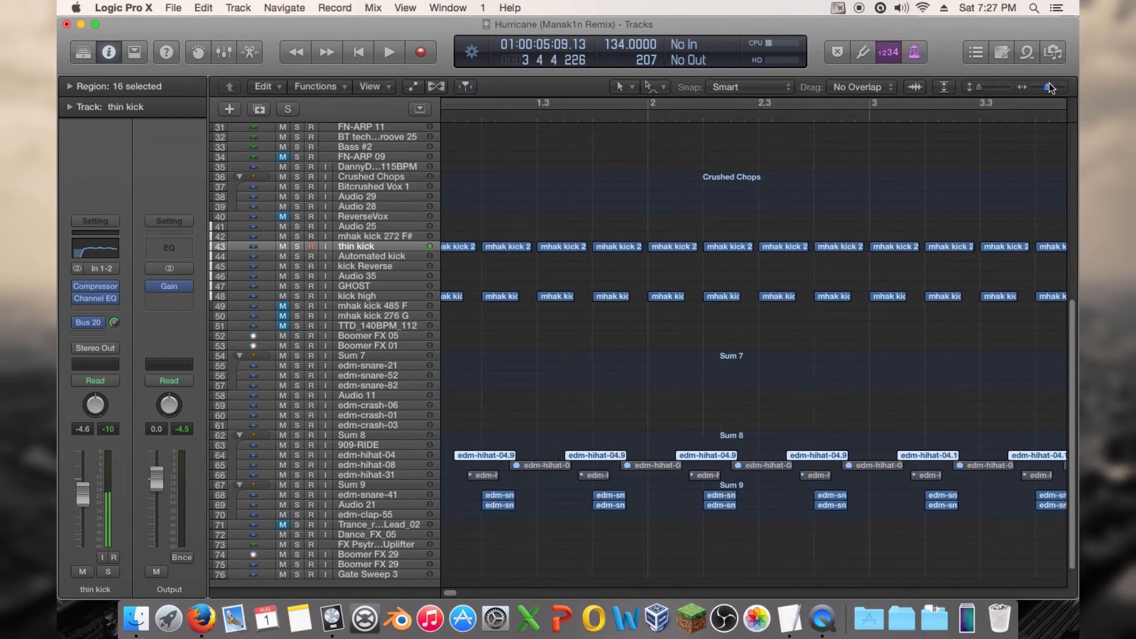
left_click_drag(538, 456, 534, 456)
left_click_drag(465, 456, 554, 456)
left_click_drag(1046, 87, 1033, 93)
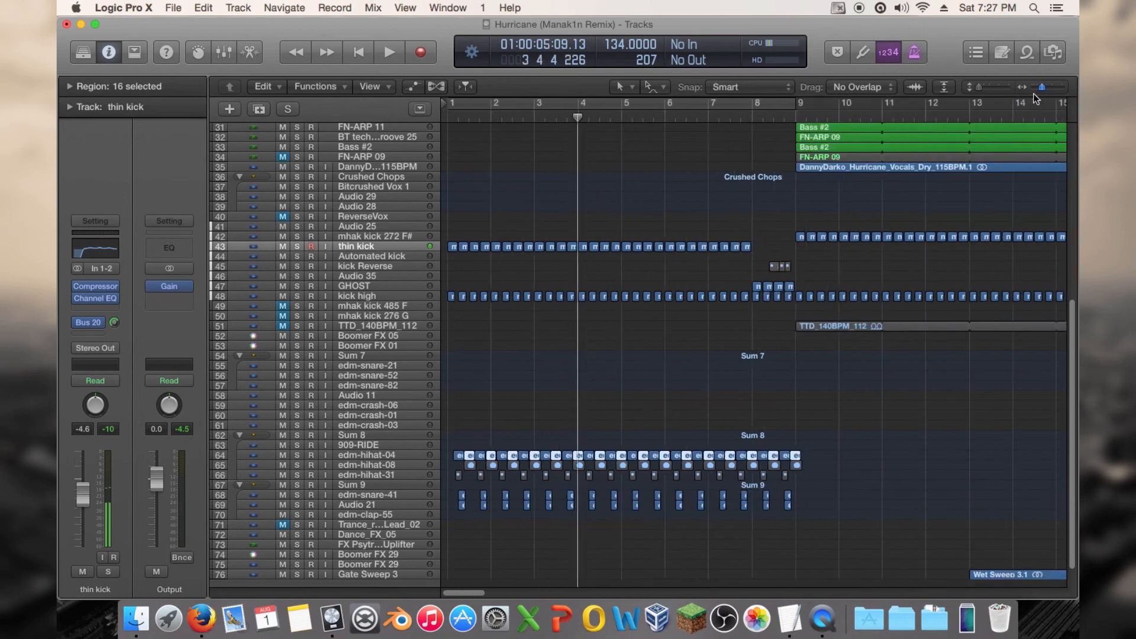
Step: Play the intro from the start and audition its transition from bar 8 into bar 9
key("Return")
key("space")
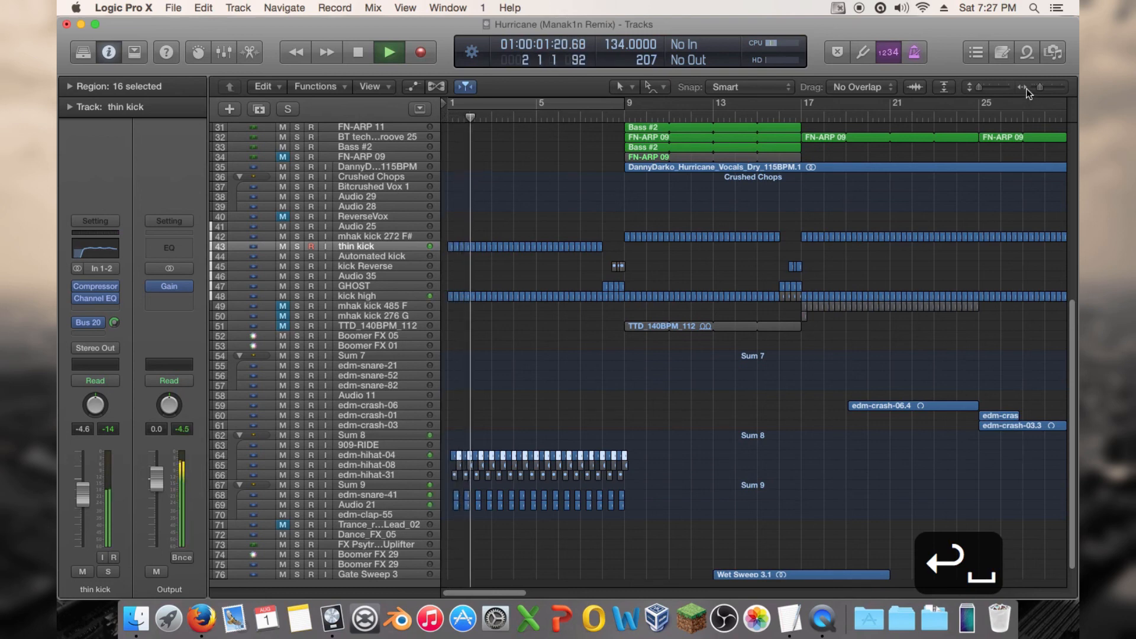
left_click(604, 118)
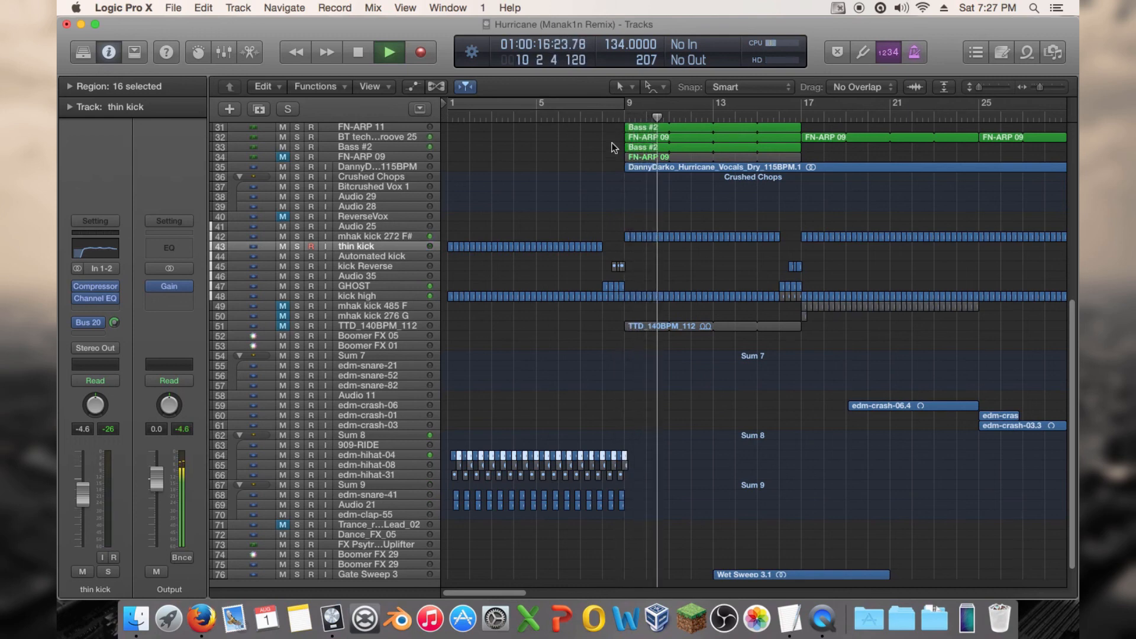
key("space")
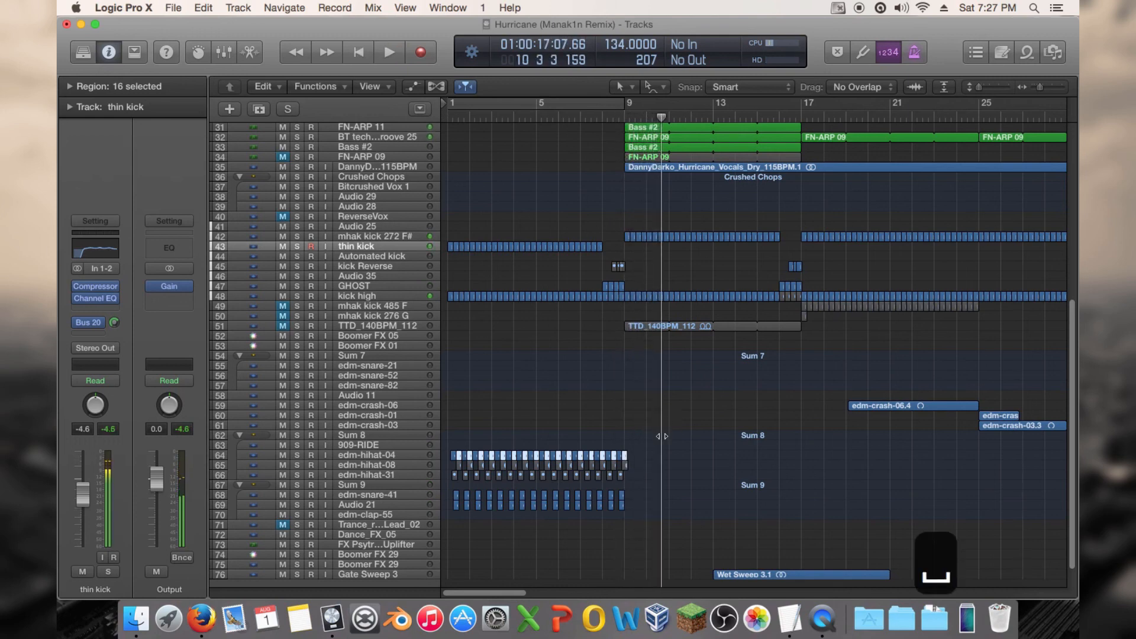
Step: Delete the muted edm-hihat-08 and edm-hihat-31 regions in bars 1 to 8
left_click_drag(648, 474, 453, 480)
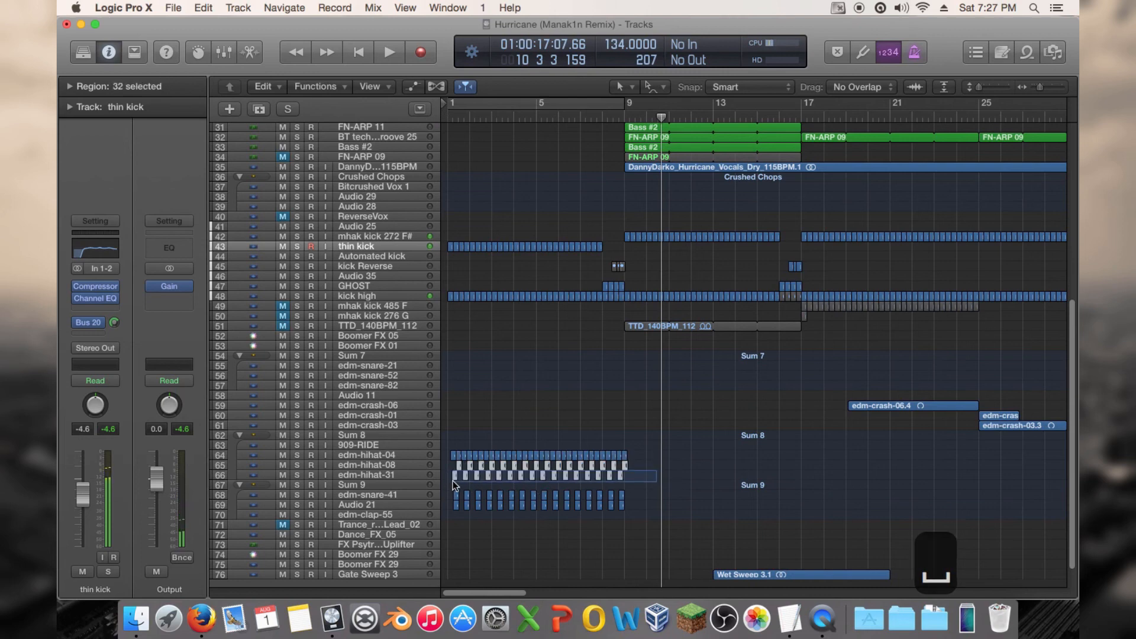
key("Delete")
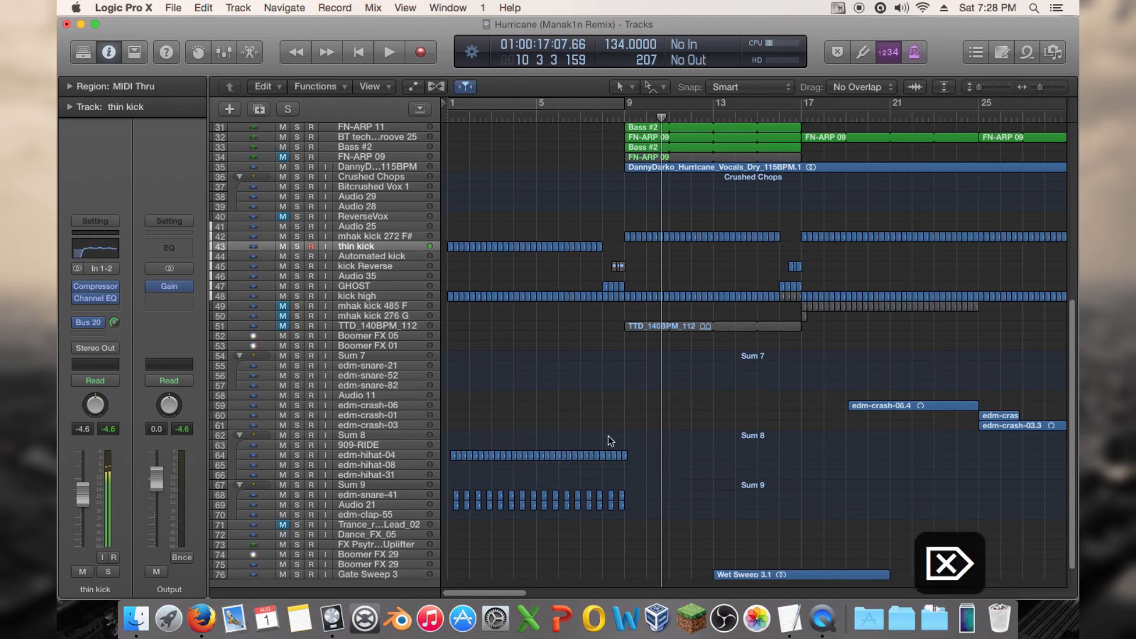
left_click_drag(628, 459, 449, 516)
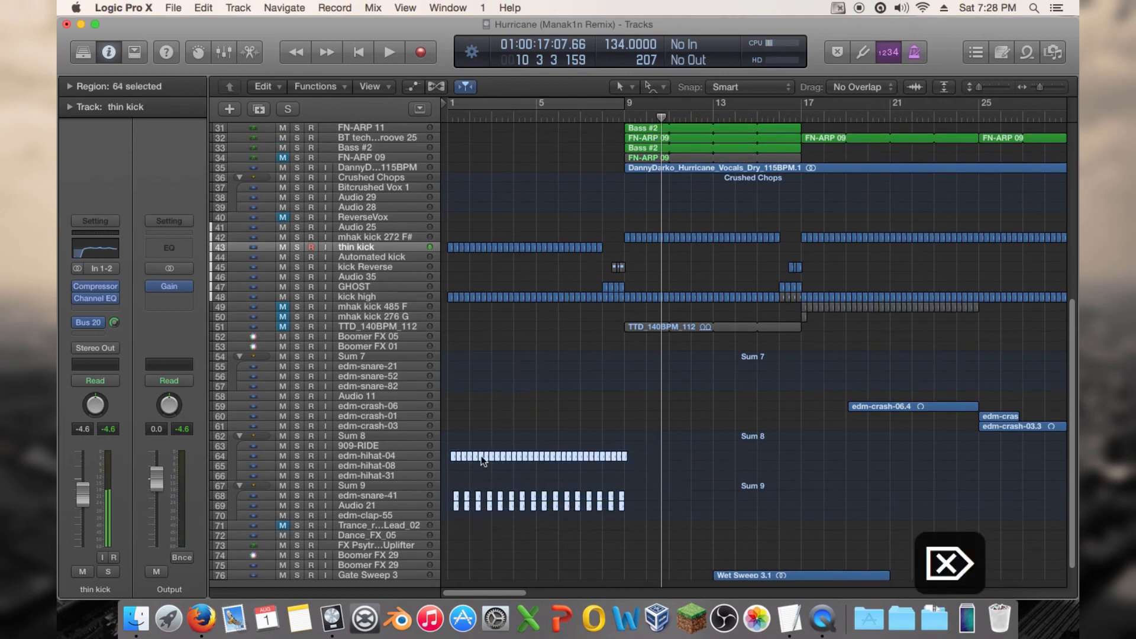
left_click(515, 413)
Step: Copy the three Classic Electric Piano regions of the BA Mammoth UK tracks from bar 9 to bar 1, and play the intro
scroll(524, 407, "up", 4)
scroll(524, 408, "up", 2)
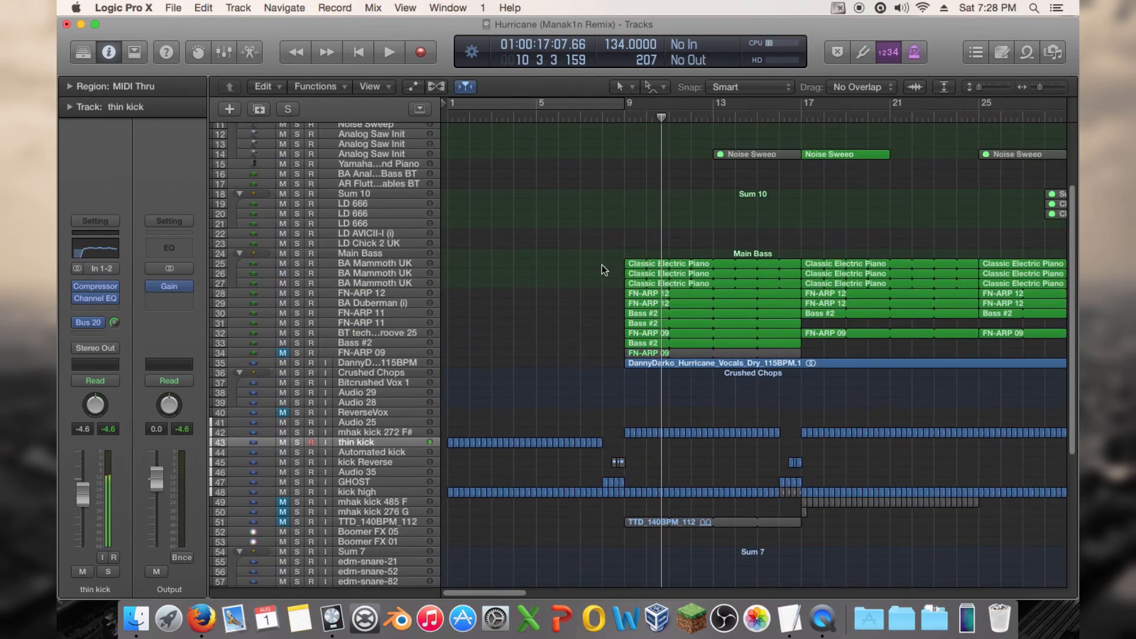
left_click_drag(561, 261, 461, 288)
key("Return")
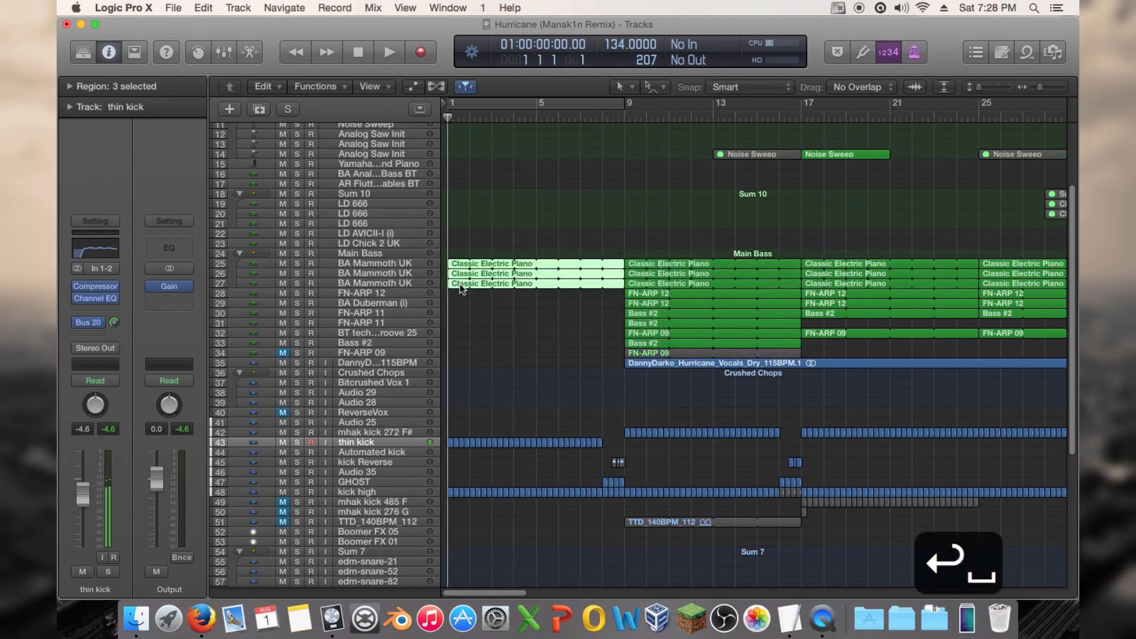
key("space")
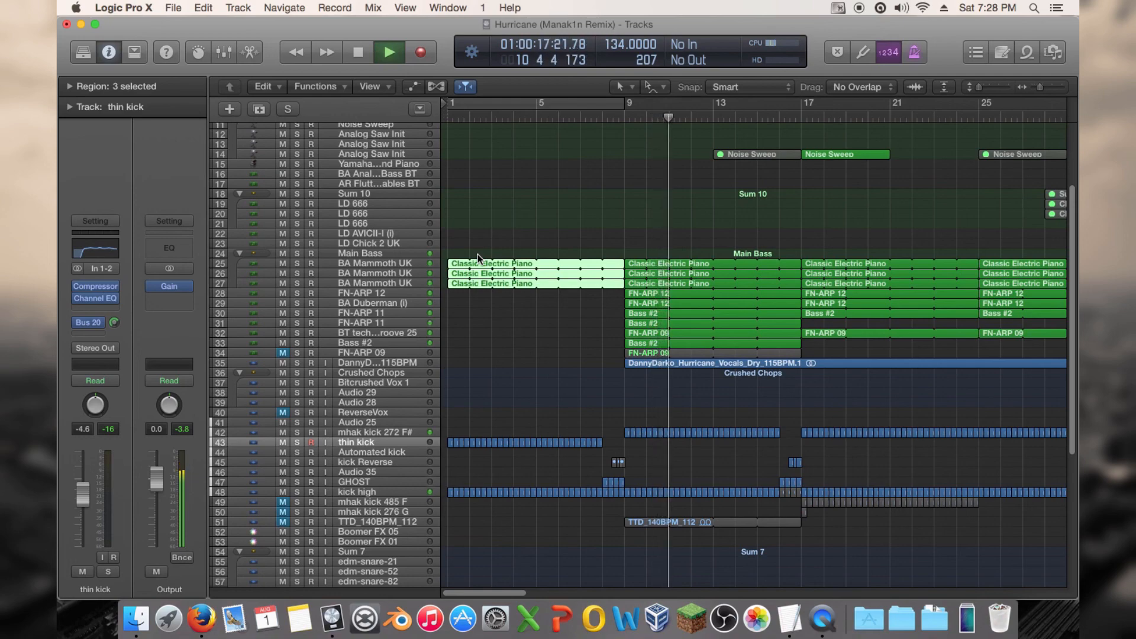
Step: Mute the edm-snare-41 and Audio 21 regions in bars 1 to 8, and replay the intro from the start
scroll(478, 254, "down", 8)
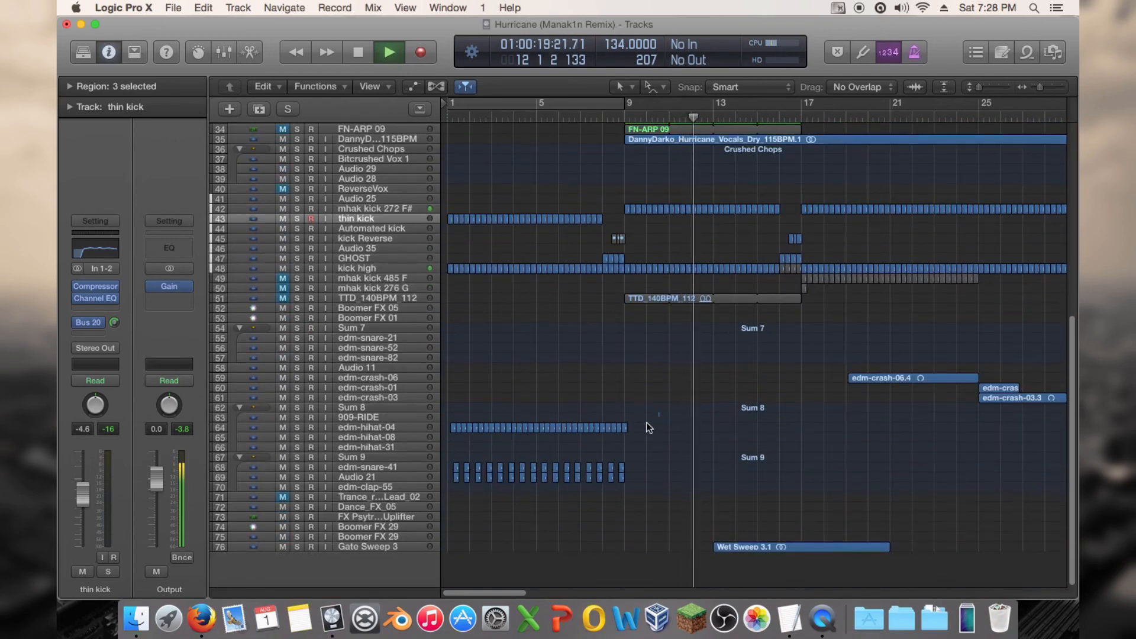
left_click_drag(659, 413, 450, 484)
left_click_drag(649, 447, 456, 488)
key("ctrl+m")
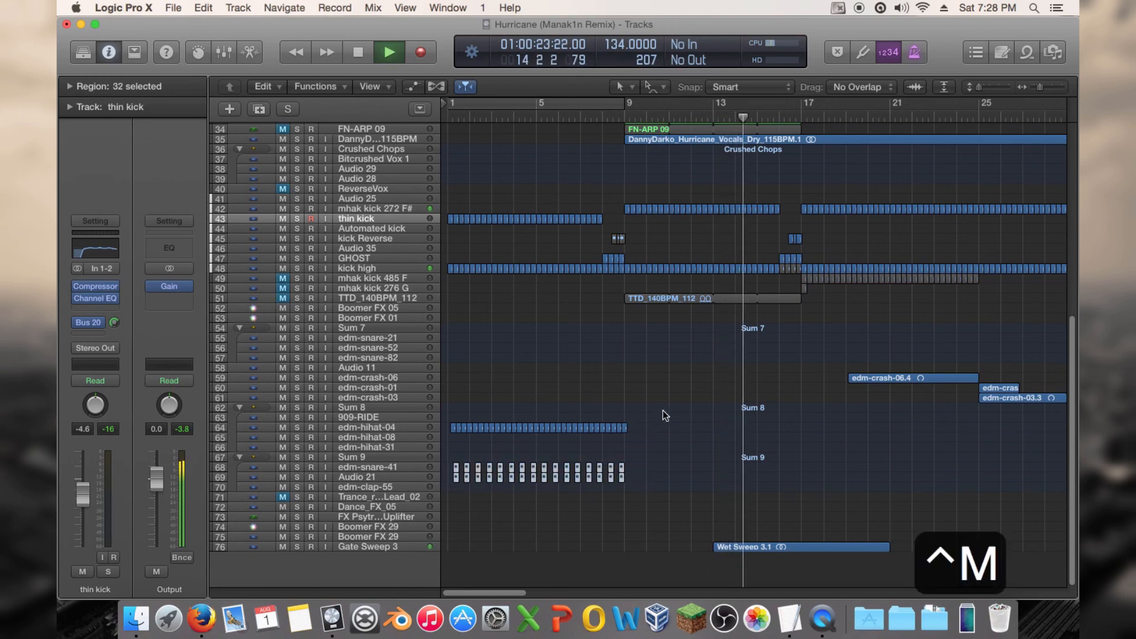
key("Return")
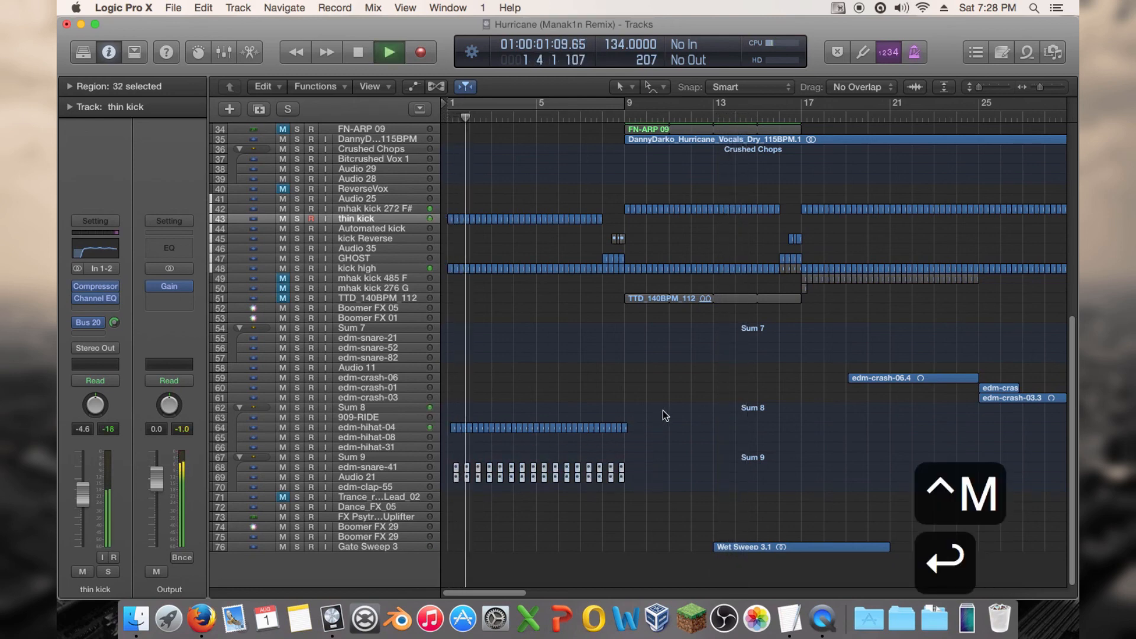
Step: Try copying the edm-hihat-04 regions into bars 9 to 16, and undo the copy
left_click_drag(468, 426, 631, 429)
left_click(622, 116)
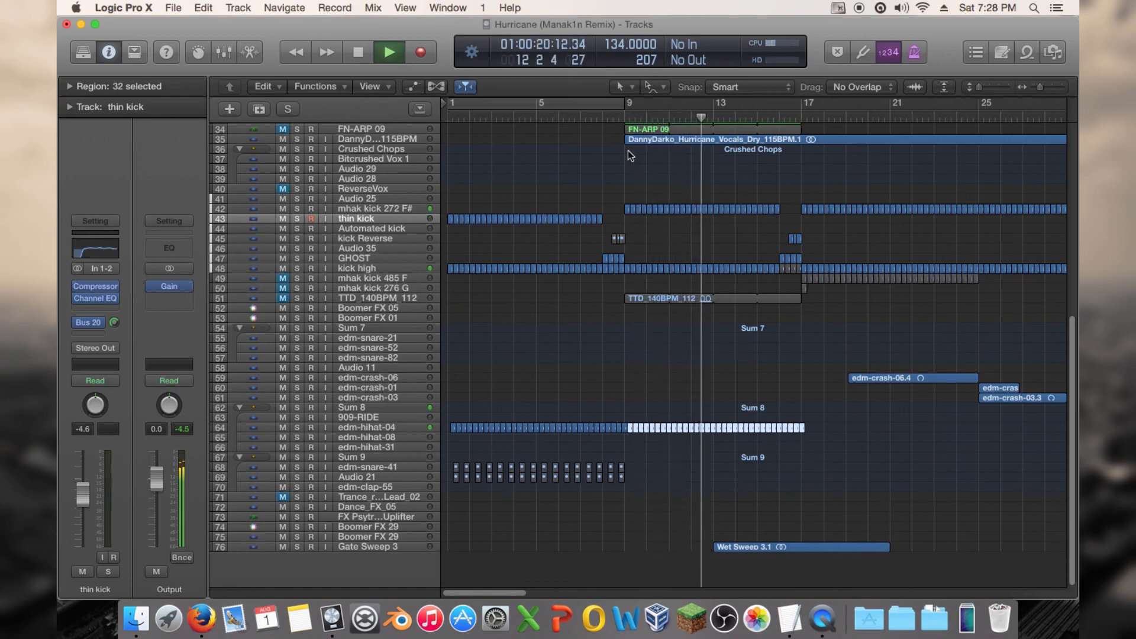
key("super+z")
key("space")
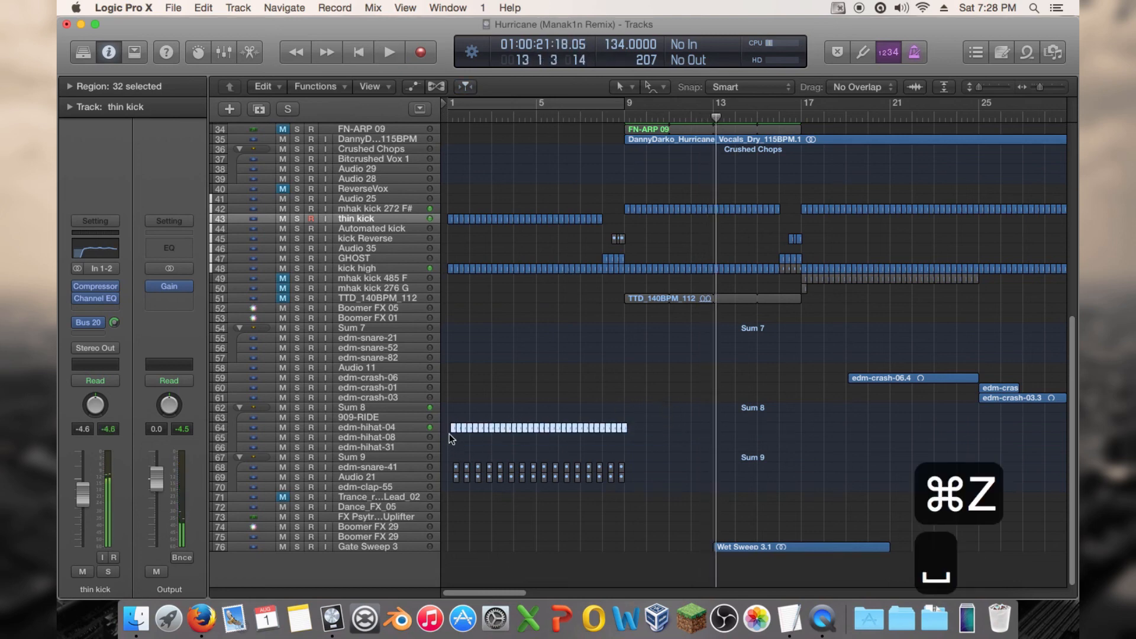
Step: Delete the edm-hihat-04 regions in bars 1 to 8, and audition the transition into bar 17
key("BackSpace")
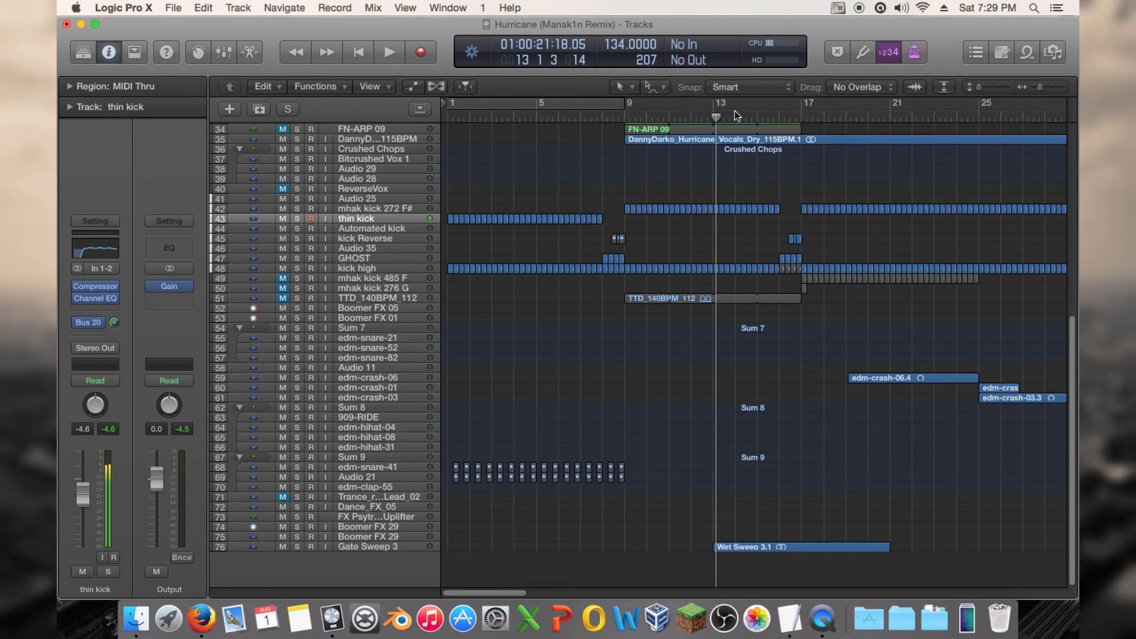
double_click(794, 115)
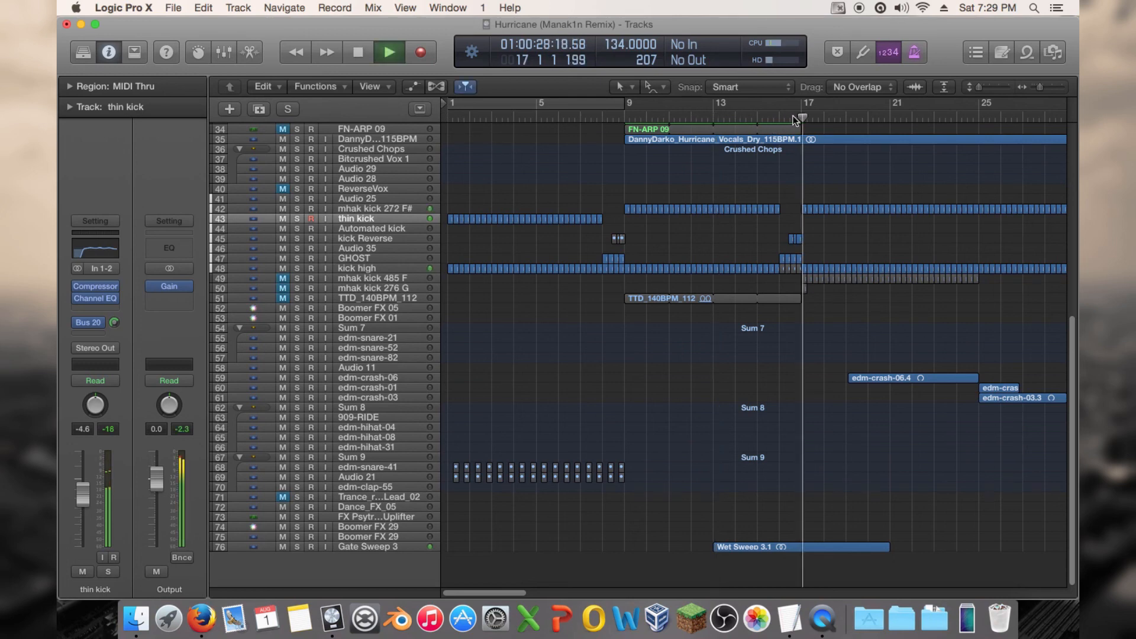
key("space")
scroll(719, 219, "up", 3)
scroll(716, 216, "down", 3)
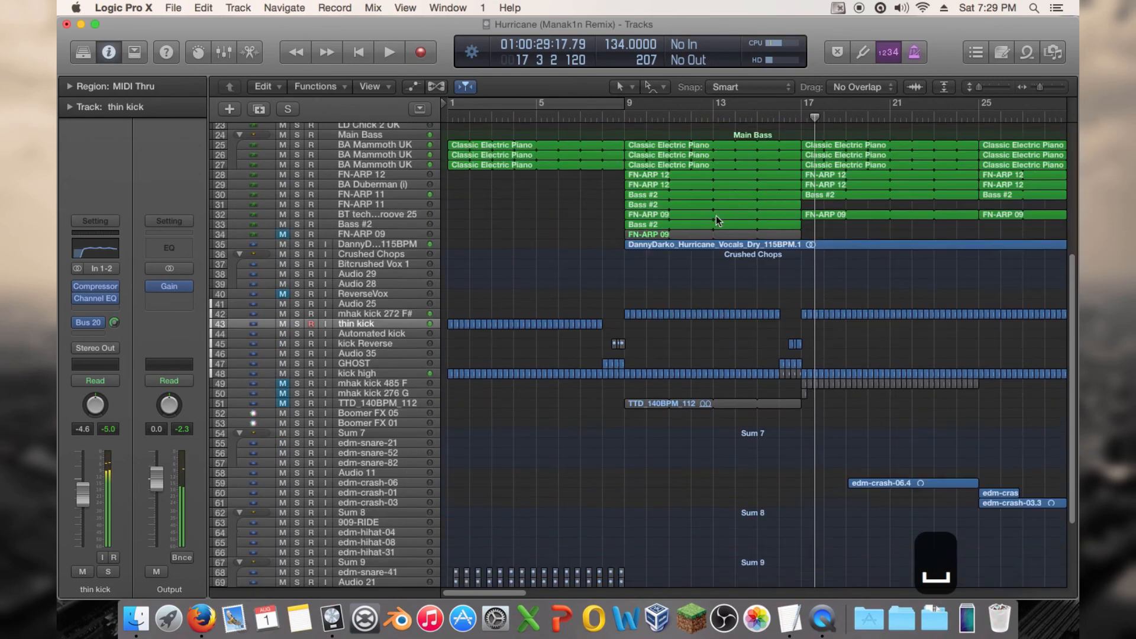
Step: Replace the Classic Electric Piano regions in bars 1 to 8 with copies of the regions on tracks 28 to 33 from bar 9, and play them
key("Return")
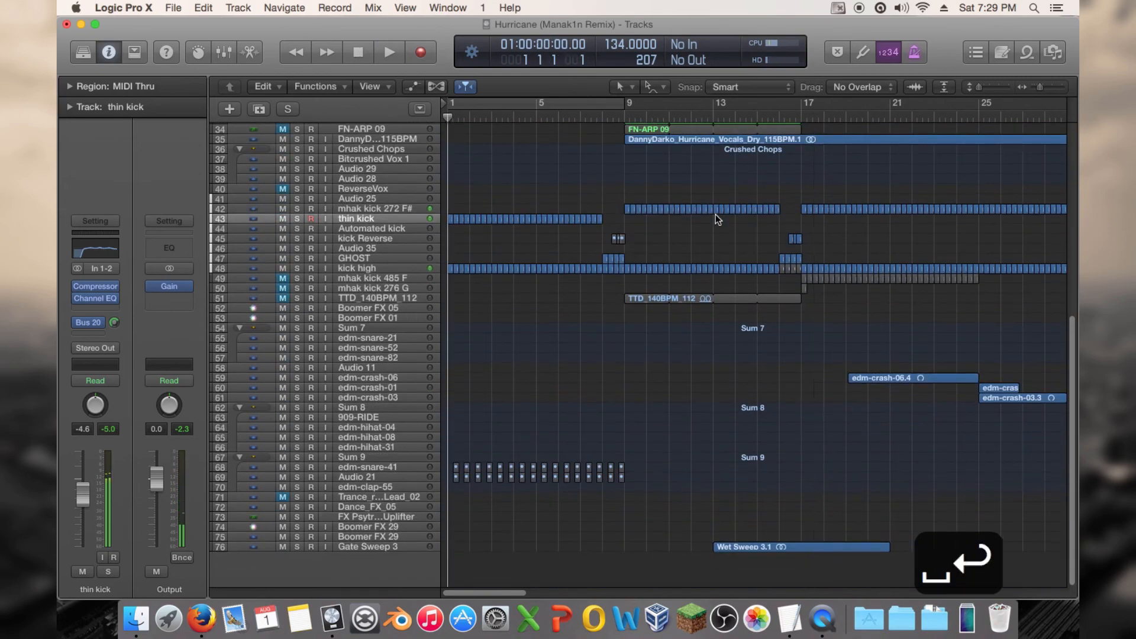
scroll(485, 157, "up", 4)
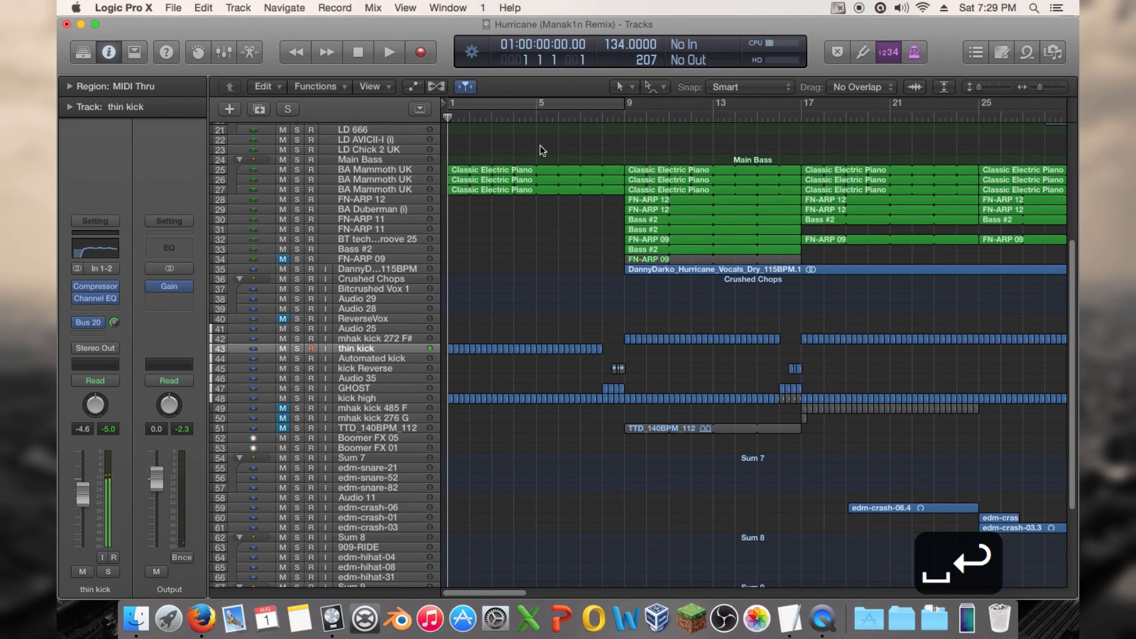
scroll(491, 161, "up", 4)
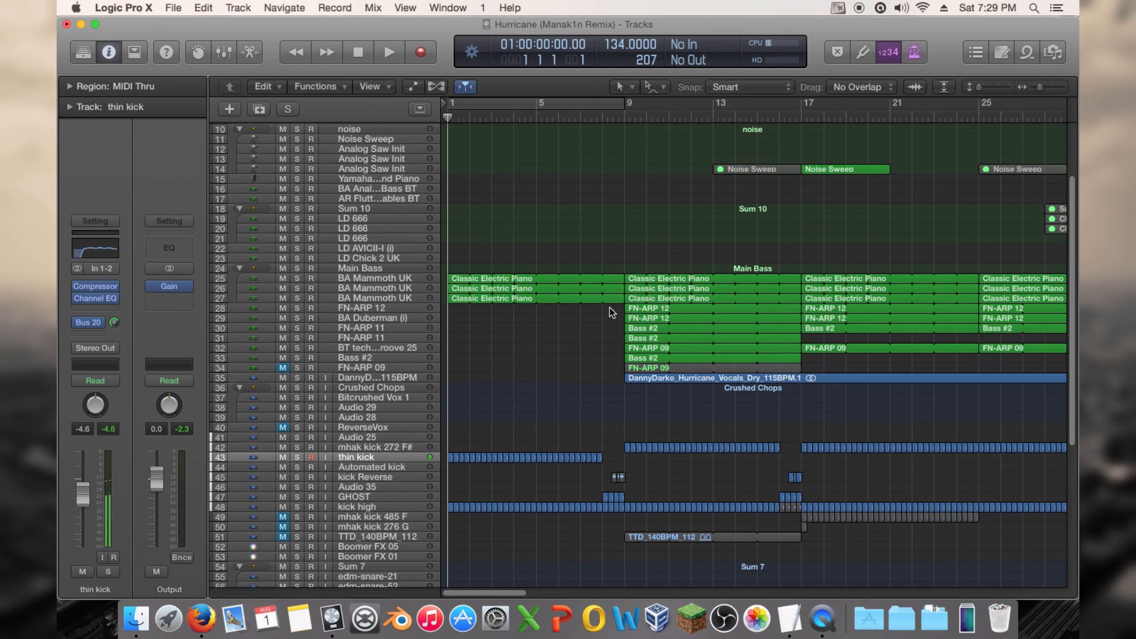
left_click_drag(610, 307, 456, 278)
key("BackSpace")
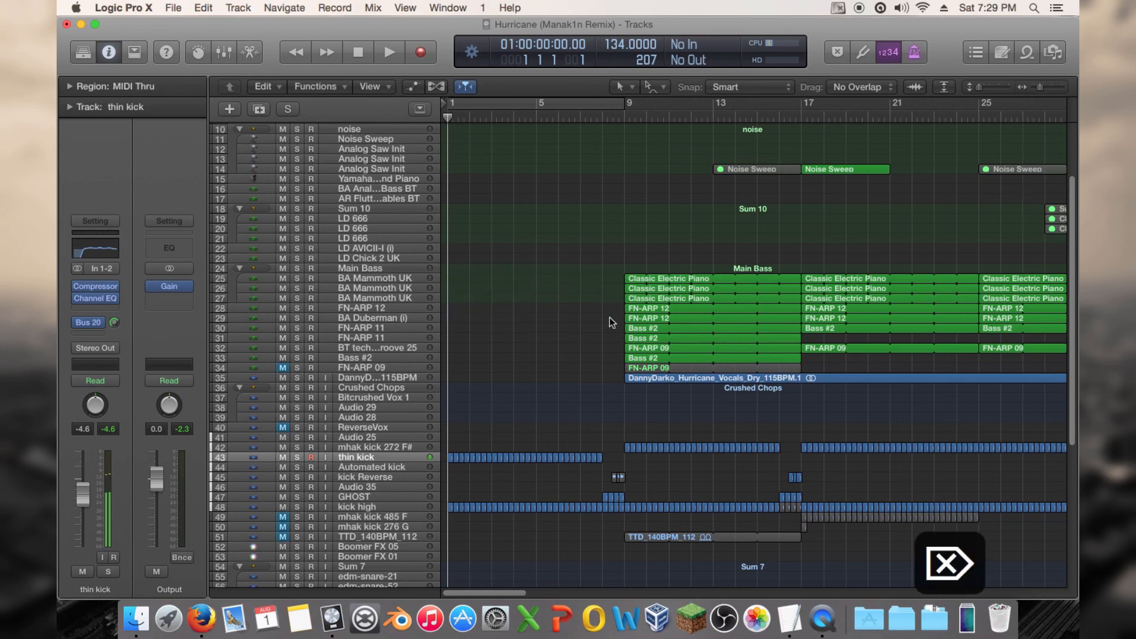
left_click_drag(609, 307, 461, 360)
key("space")
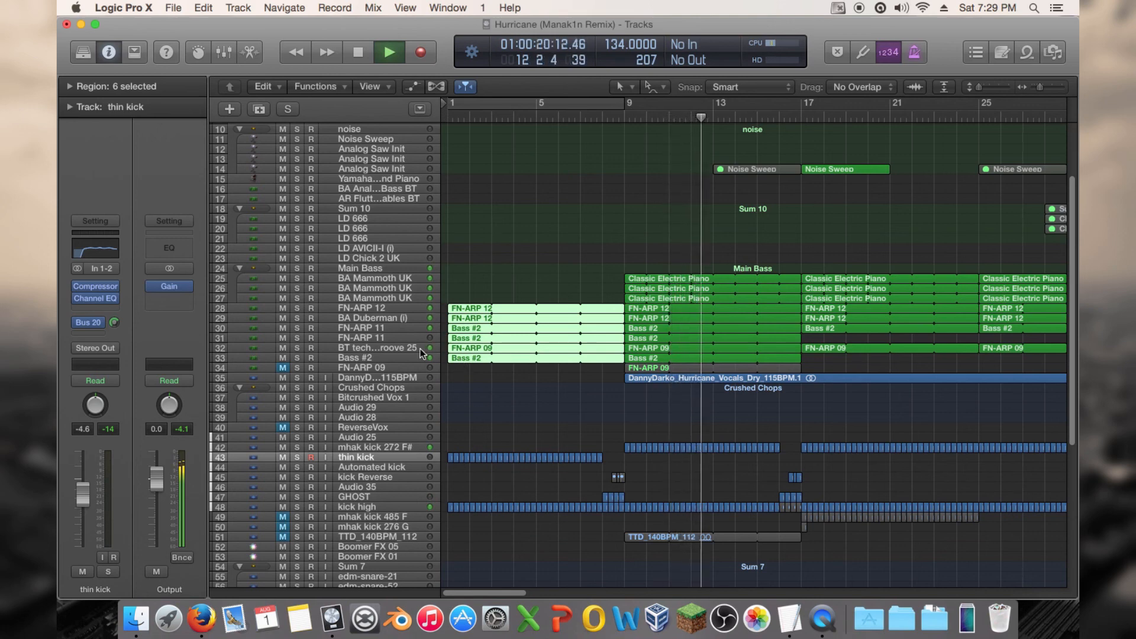
key("space")
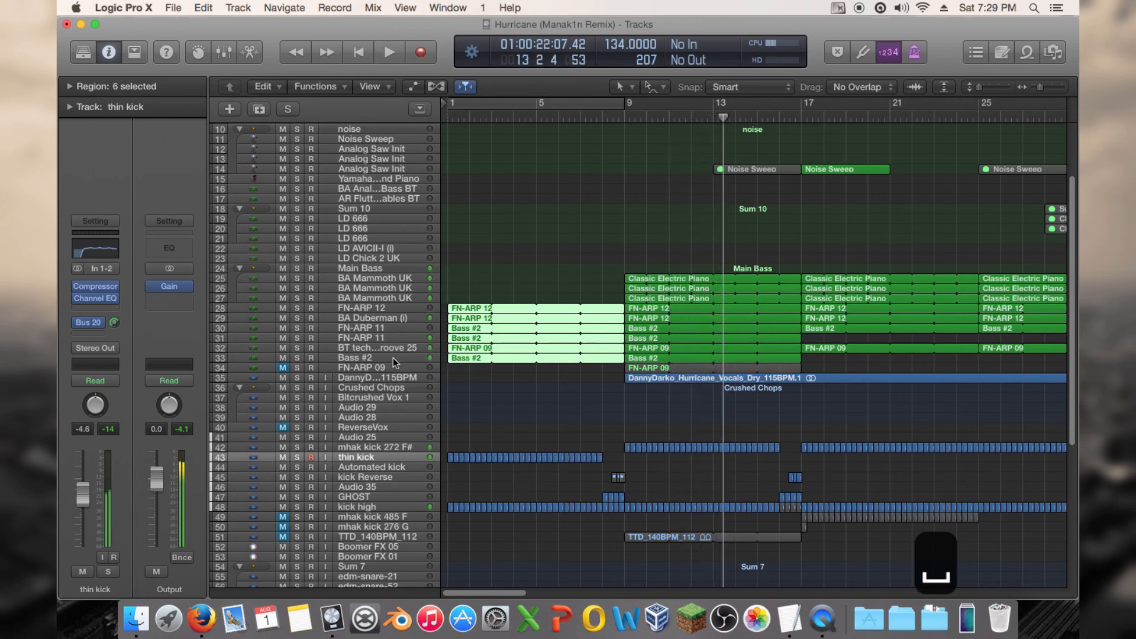
Step: Examine the channel strips and plug-ins of the arp and bass tracks from FN-ARP 12 down to FN-ARP 09
left_click(393, 358)
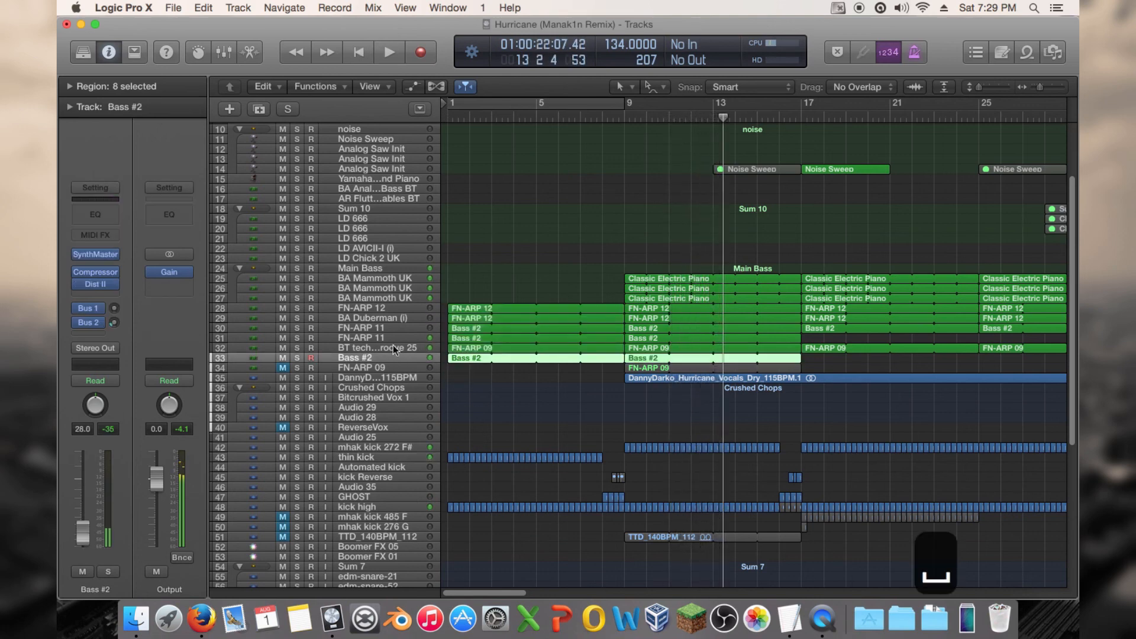
left_click(386, 306, "shift")
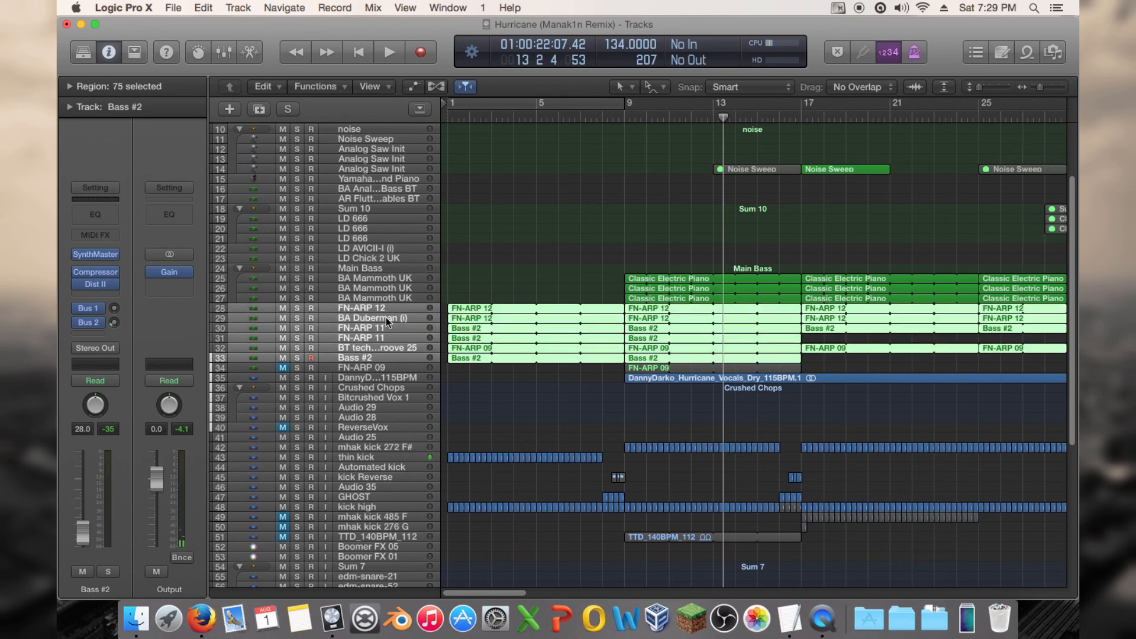
left_click(386, 317)
left_click(388, 307)
left_click(382, 326)
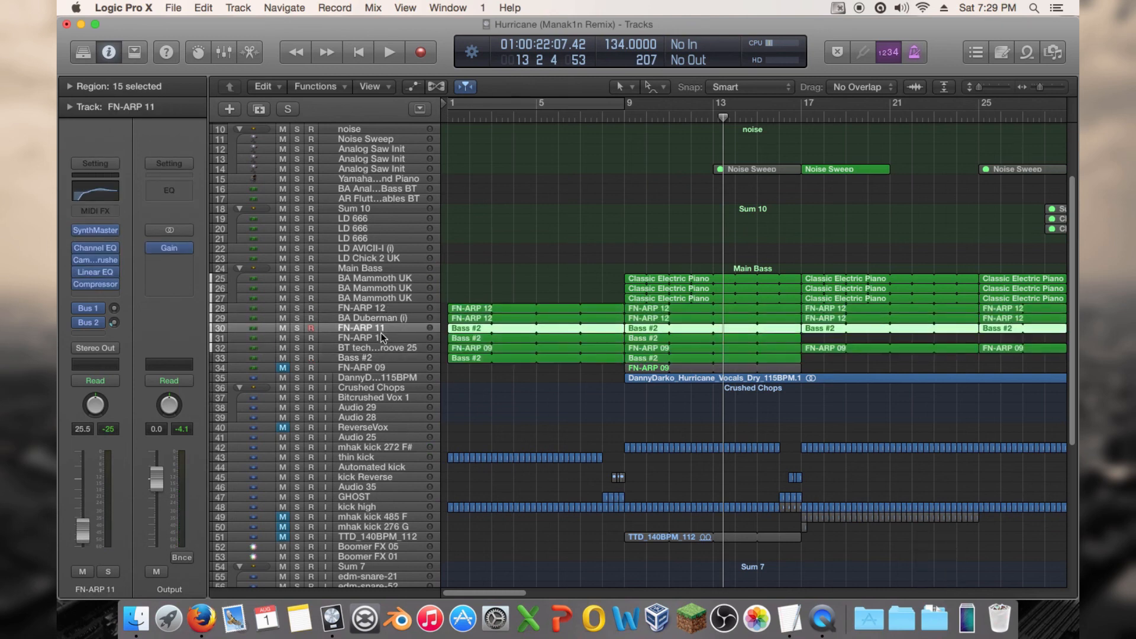
left_click(381, 337)
left_click(381, 348)
left_click(381, 357)
left_click(380, 367)
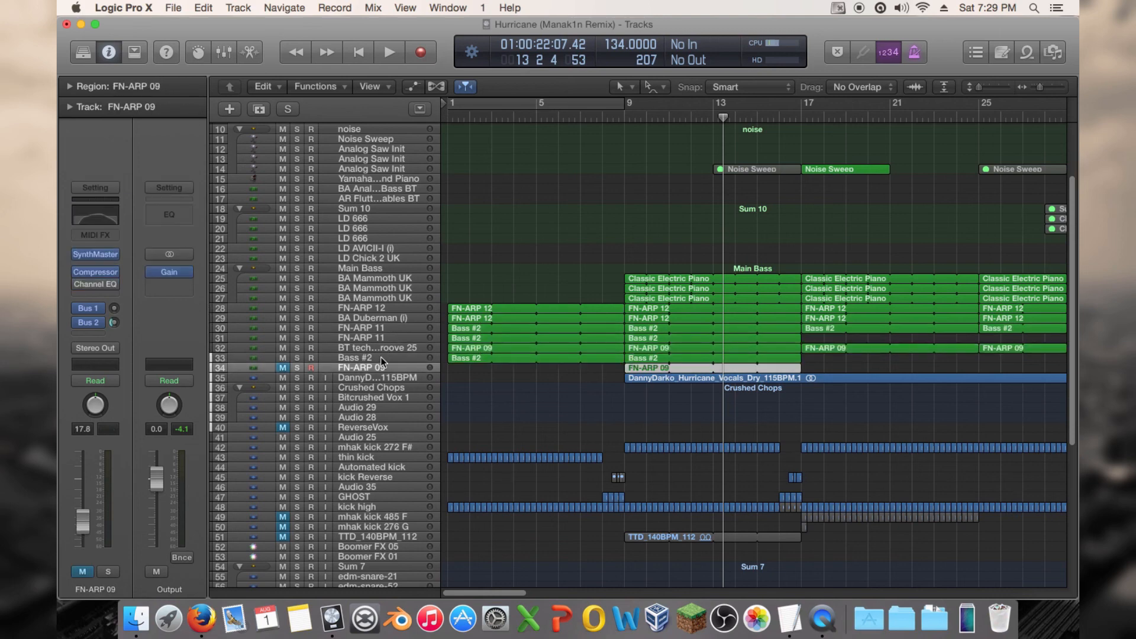
left_click(384, 306)
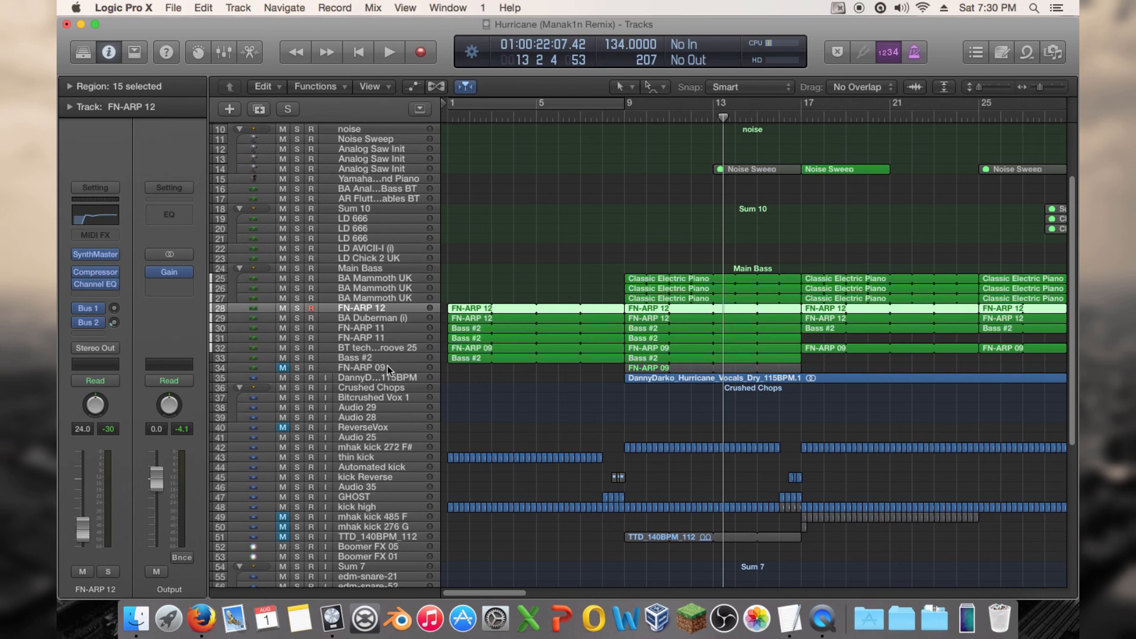
Step: Save the project, and group the tracks from FN-ARP 12 down to the muted FN-ARP 09 into a summing track stack
key("super+s")
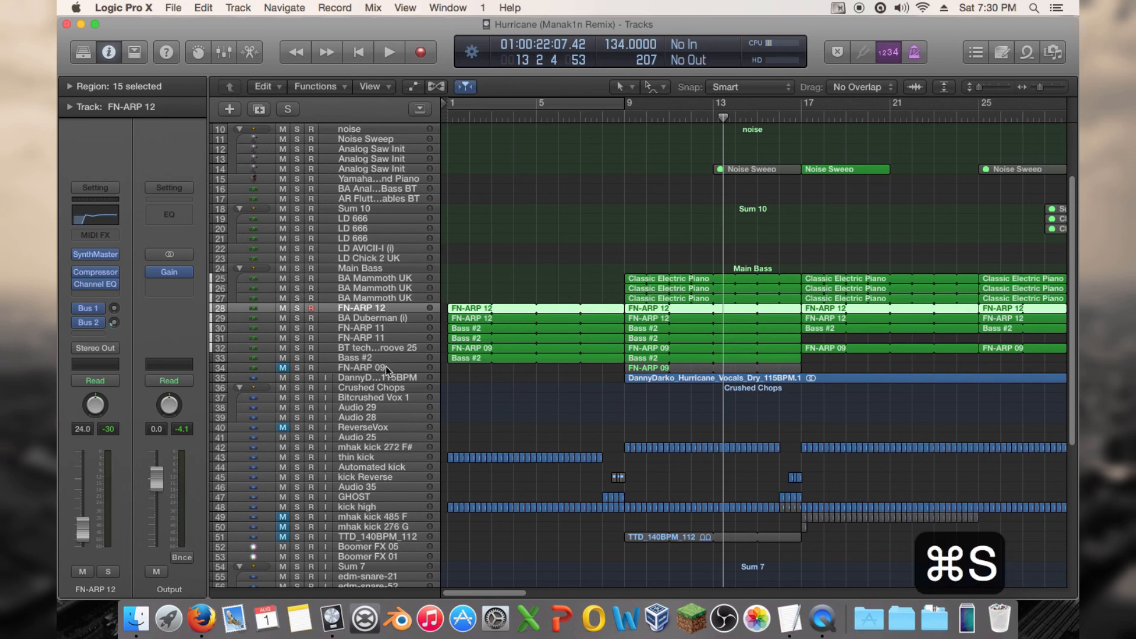
left_click(386, 367, "shift")
right_click(385, 367)
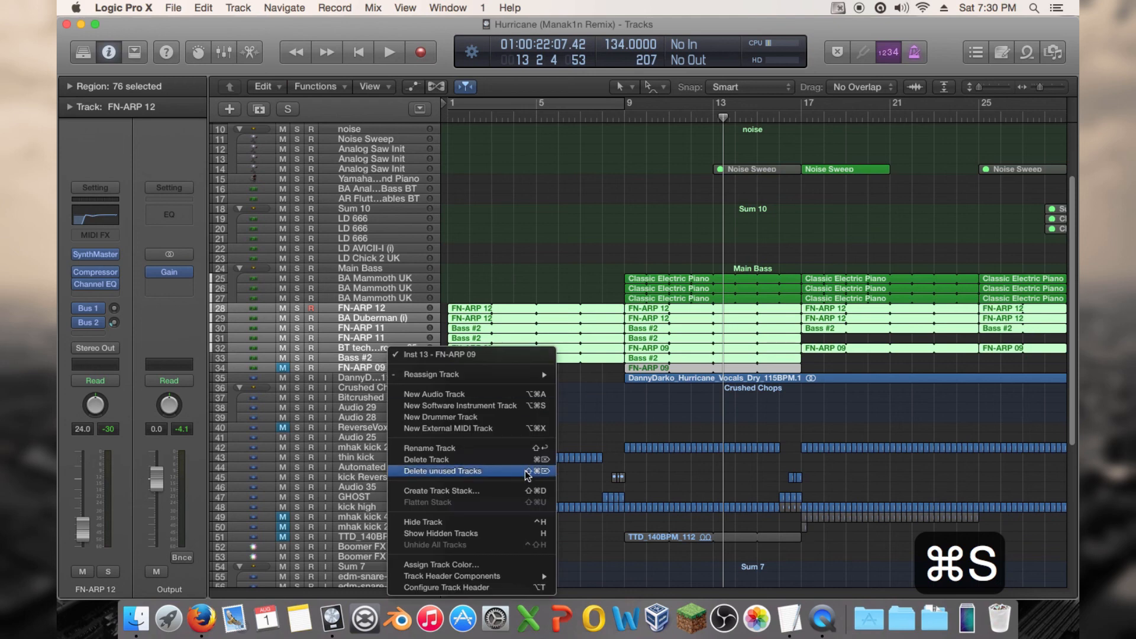
left_click(485, 490)
left_click(681, 140)
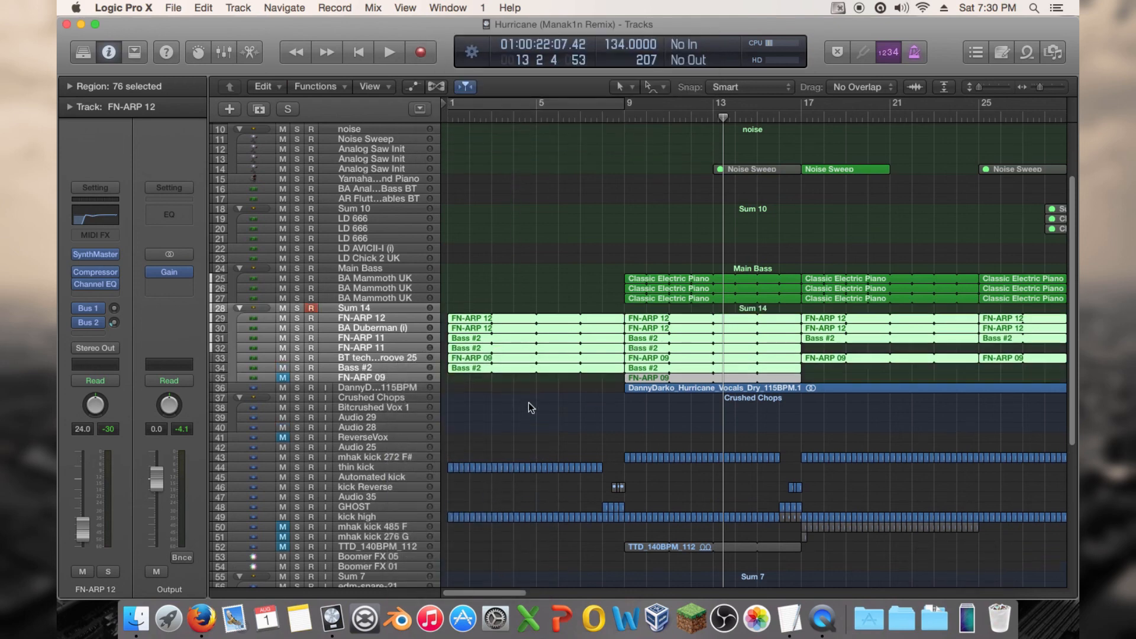
Step: Add a Channel EQ to the Sum 14 stack with a low cut at 245 Hz and a 48 dB/Oct slope
key("Return")
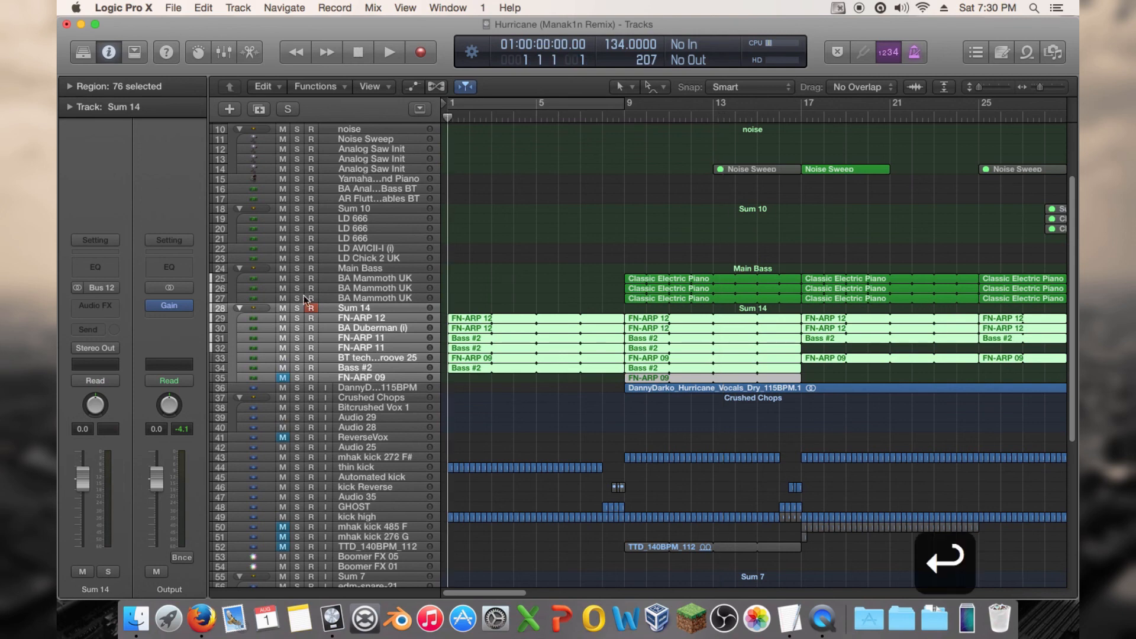
left_click(359, 307)
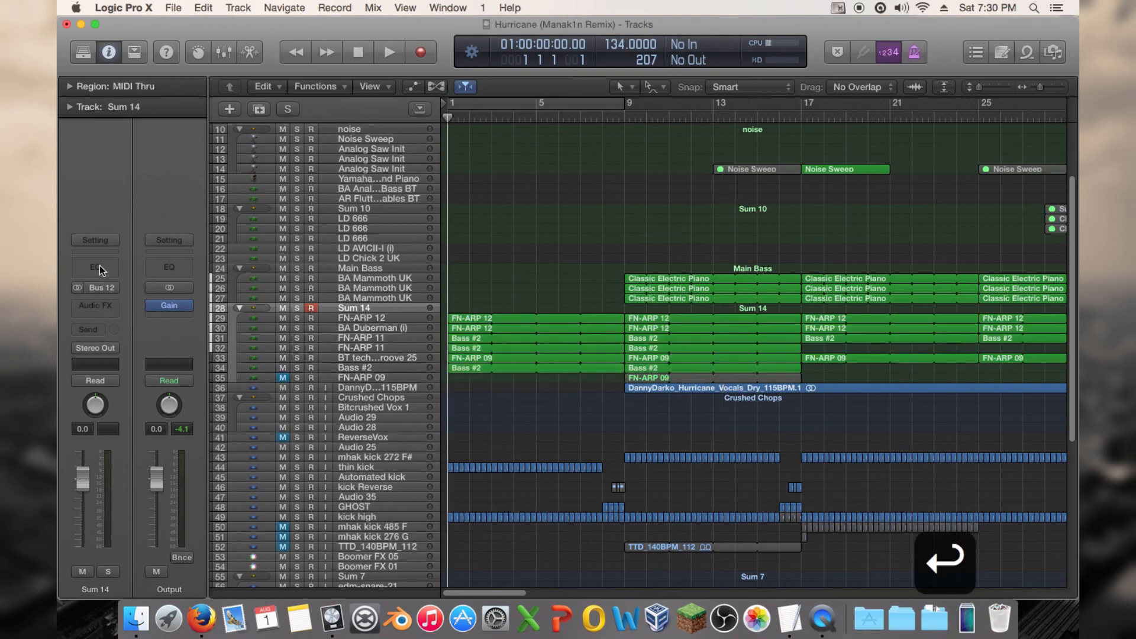
left_click(100, 267)
left_click(146, 131)
left_click_drag(153, 317, 394, 282)
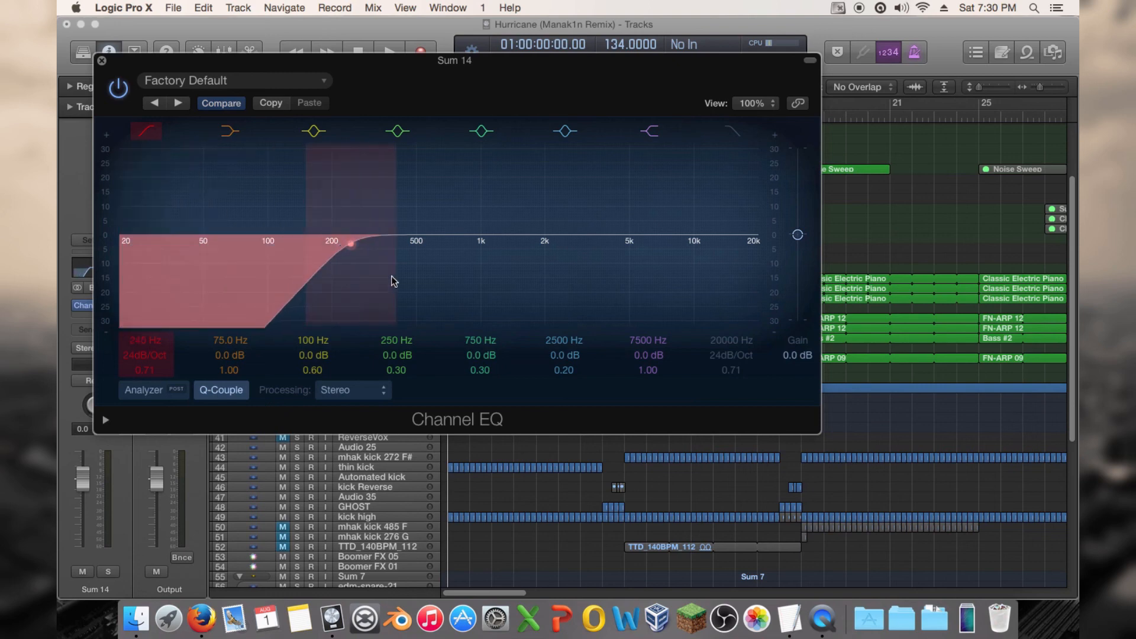
left_click_drag(166, 356, 166, 349)
Step: Enable the EQ's high cut and set it to 1320 Hz with a 48 dB/Oct slope
left_click(738, 129)
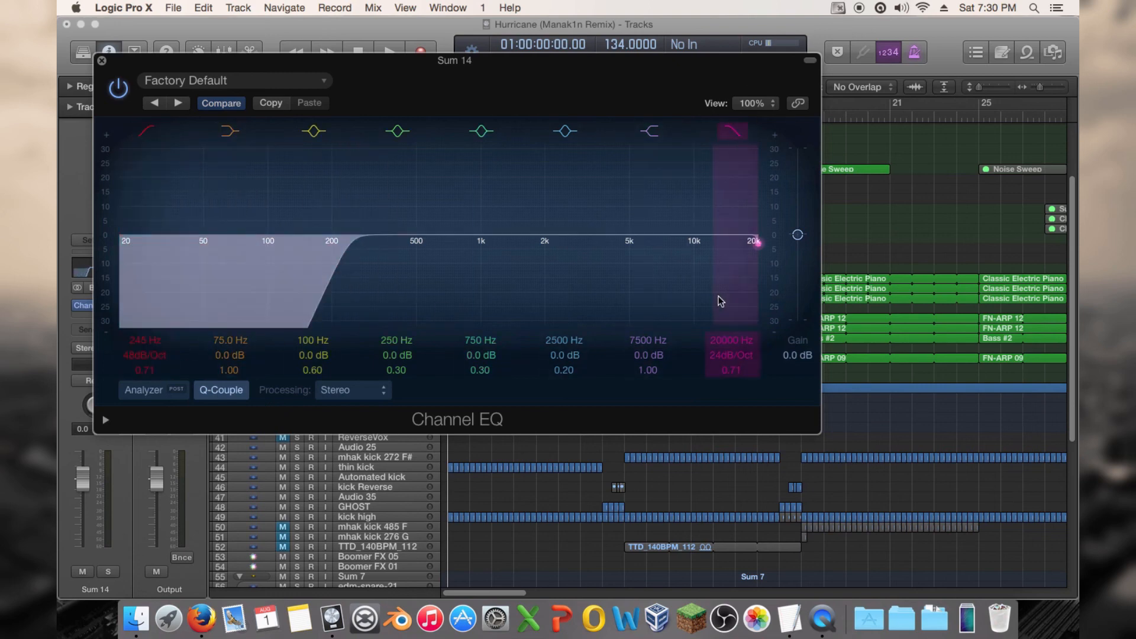
left_click_drag(720, 301, 456, 297)
left_click_drag(732, 357, 733, 349)
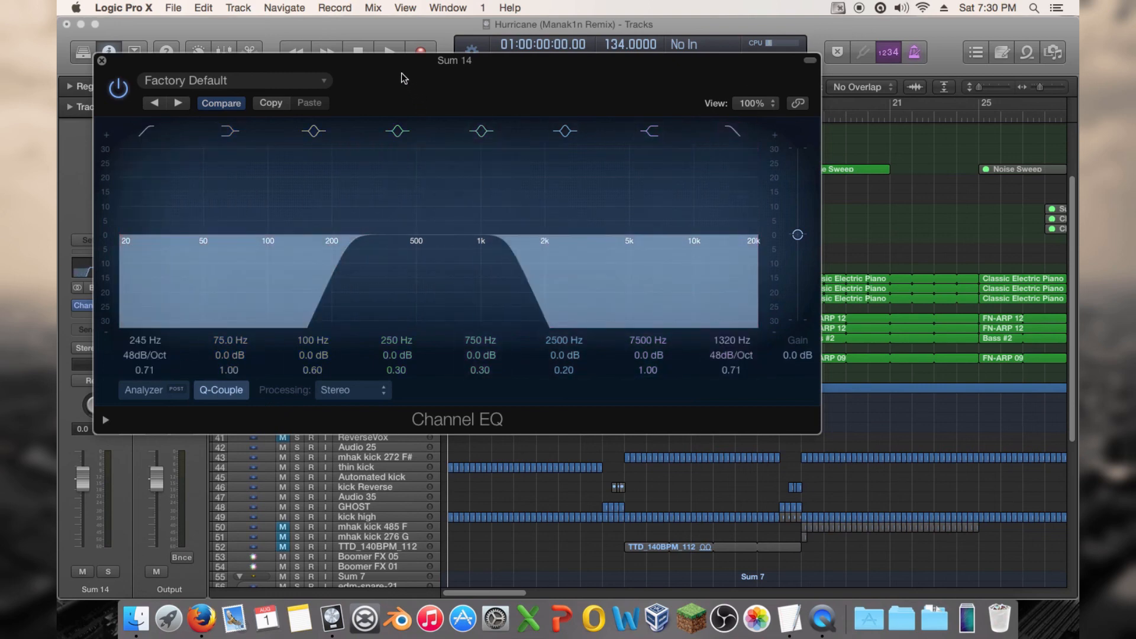
Step: Play the intro from the start, and set the high cut to 2600 Hz with an 18 dB/Oct slope
key("Return")
key("space")
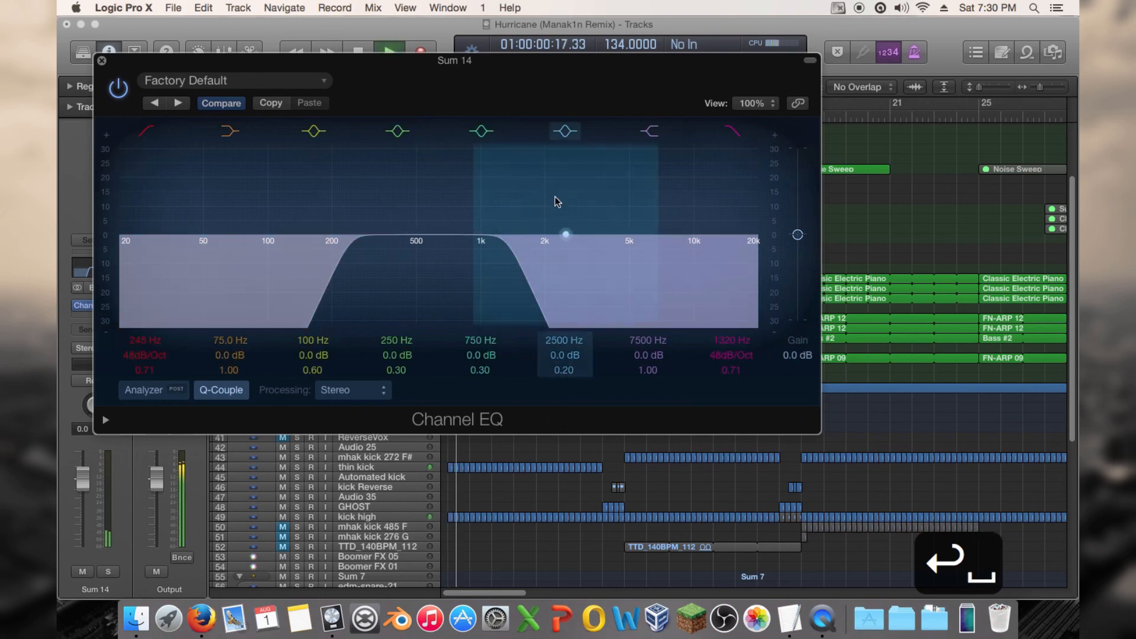
left_click_drag(499, 274, 563, 275)
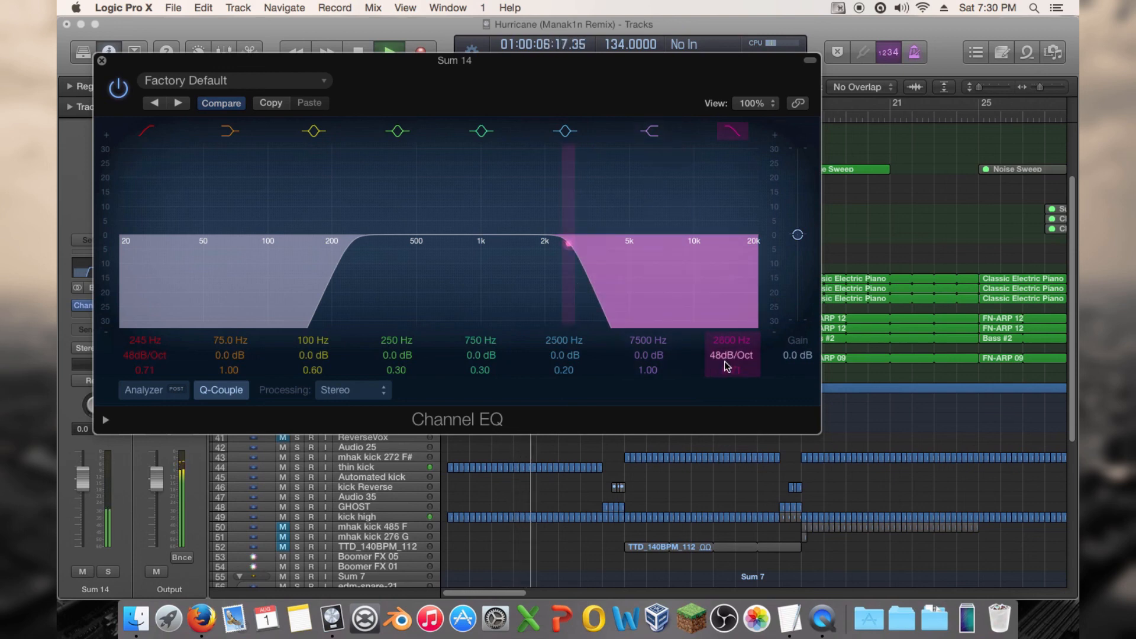
mouse_move(724, 361)
left_mouse_down()
mouse_move(724, 372)
mouse_move(732, 346)
mouse_move(731, 358)
left_mouse_up()
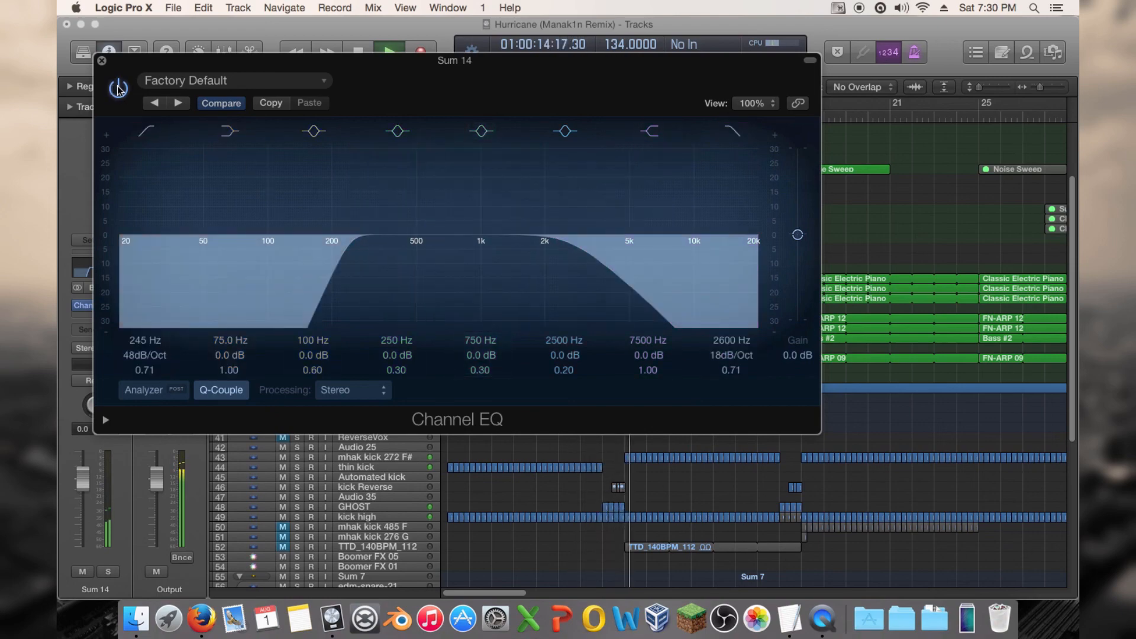
Step: Audition the intro with the high cut off and with the whole EQ bypassed, and switch both back on
left_click_drag(199, 68, 314, 83)
key("Return")
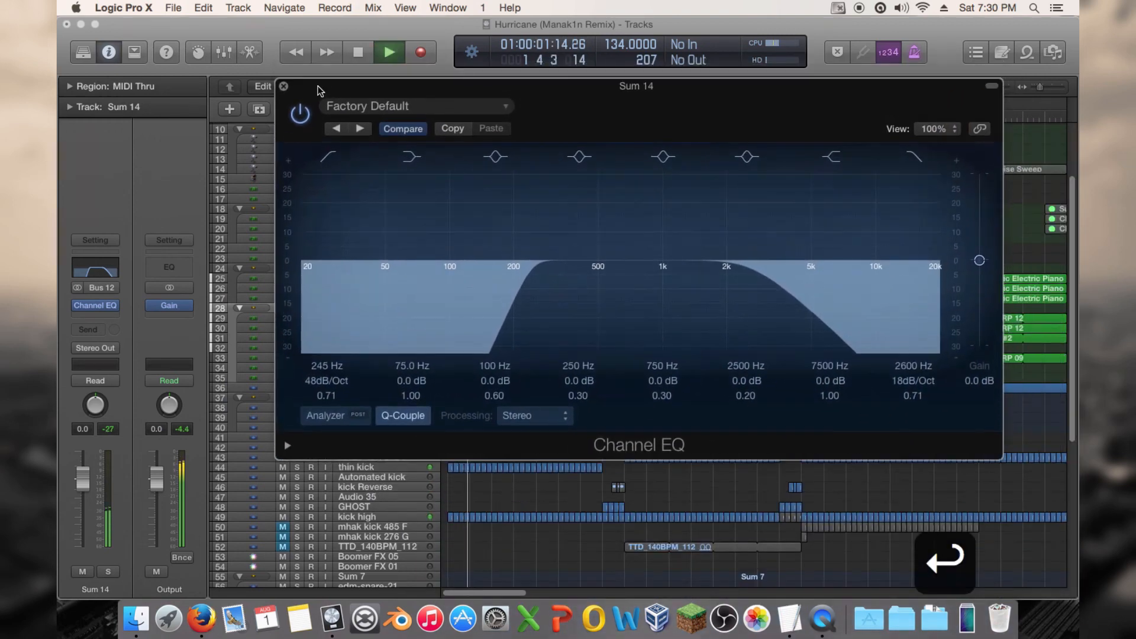
left_click(915, 156)
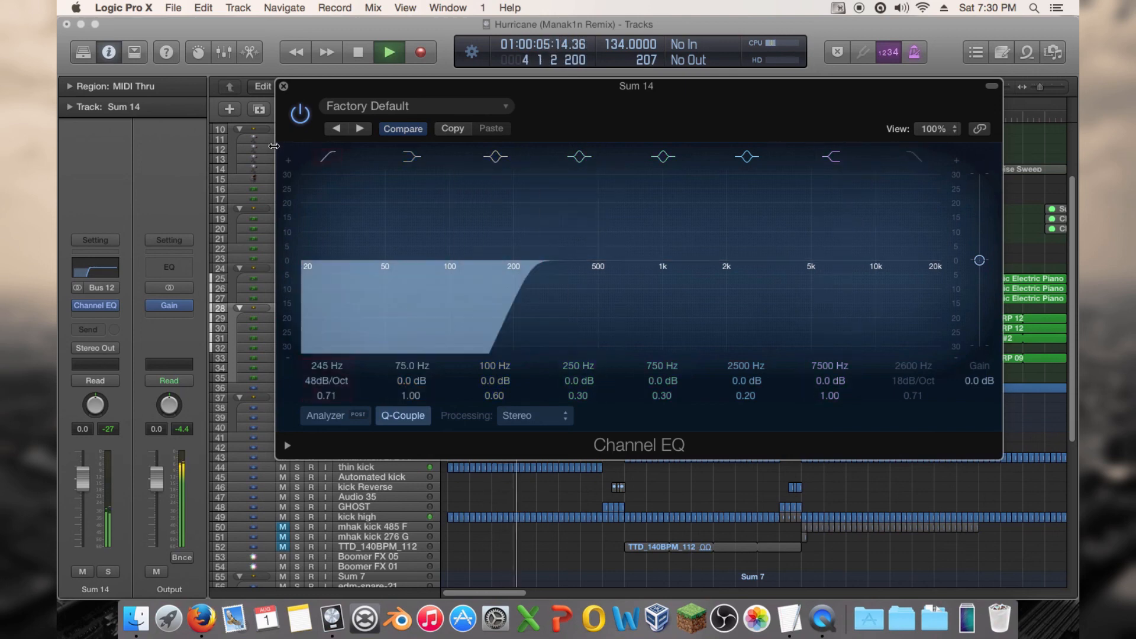
left_click(299, 113)
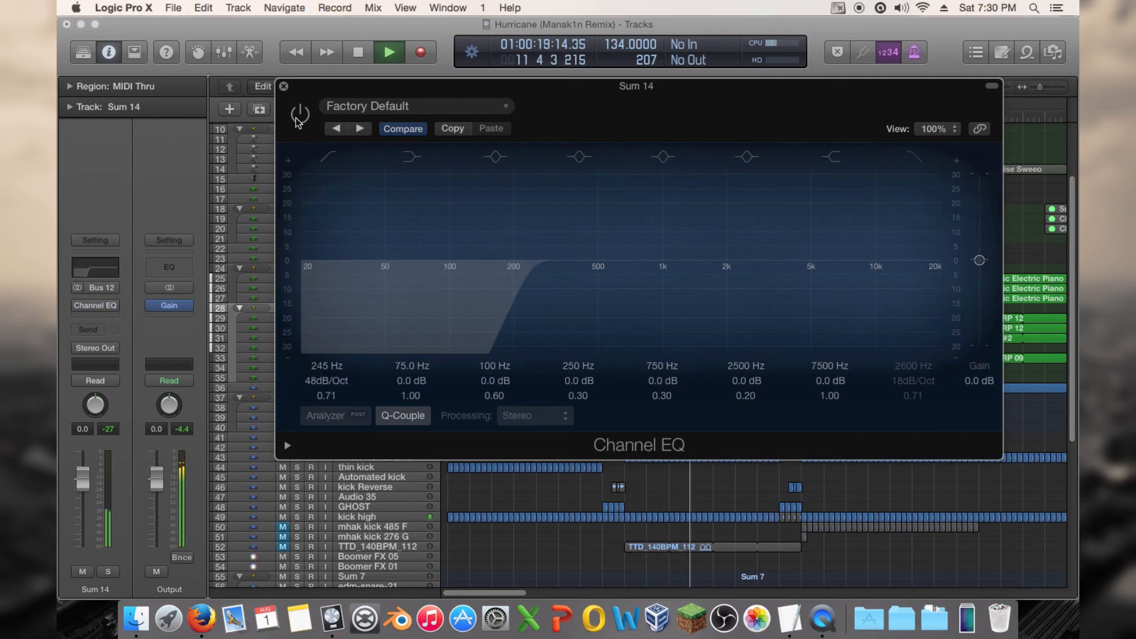
key("Return")
left_click(299, 116)
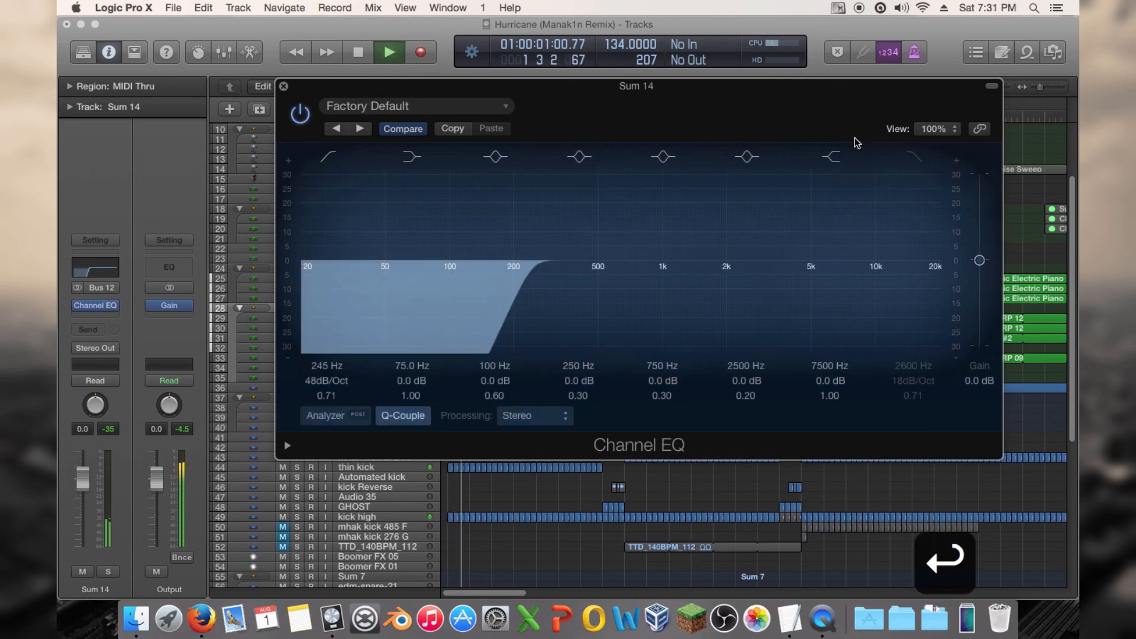
left_click(916, 157)
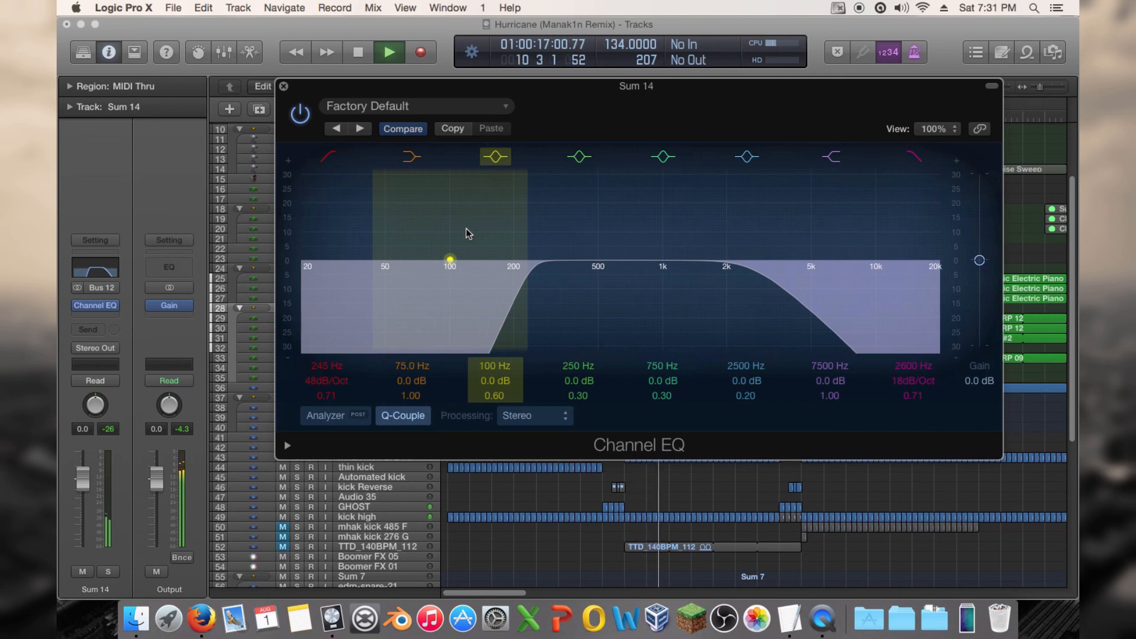
Step: Close the Channel EQ, play briefly from bar 9, and return to the start of the project
left_click(283, 86)
key("space")
left_click(620, 115)
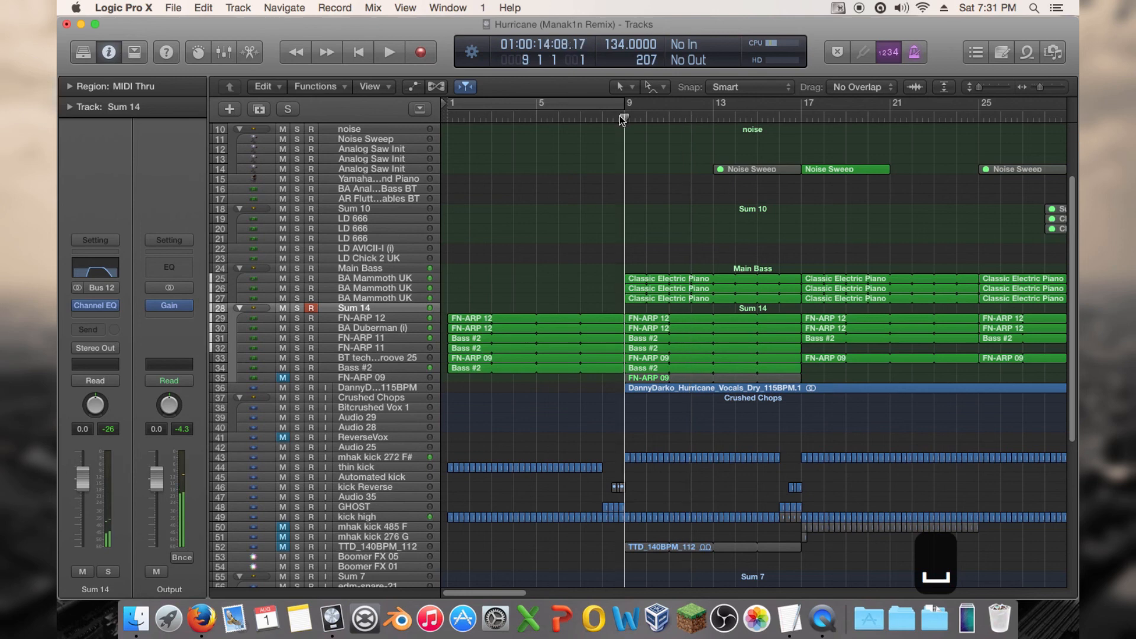
key("space")
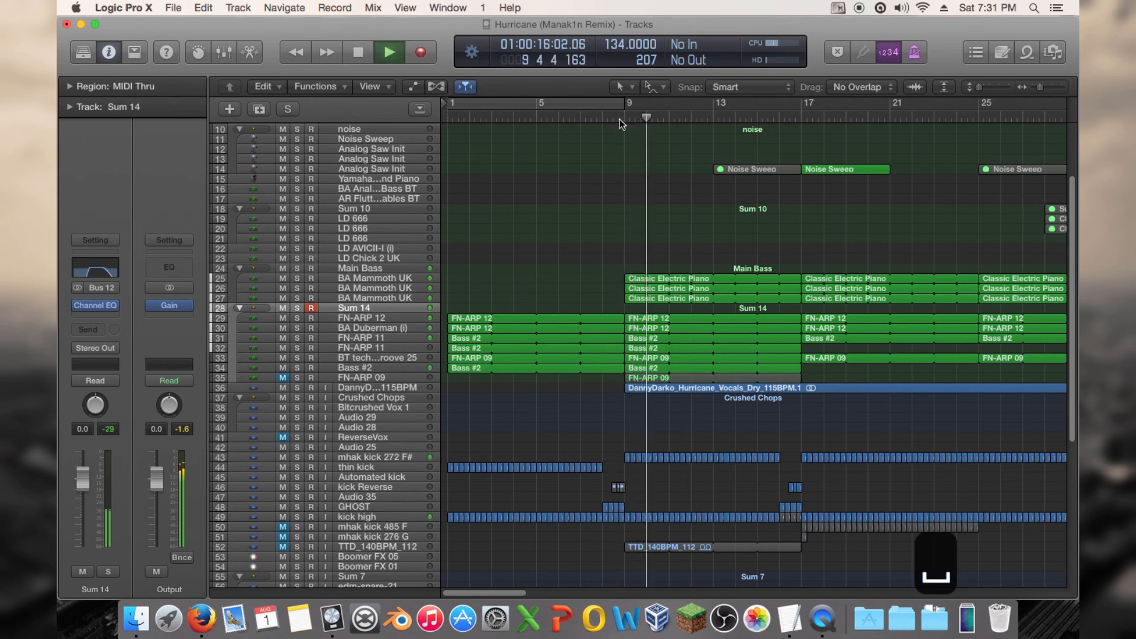
key("space")
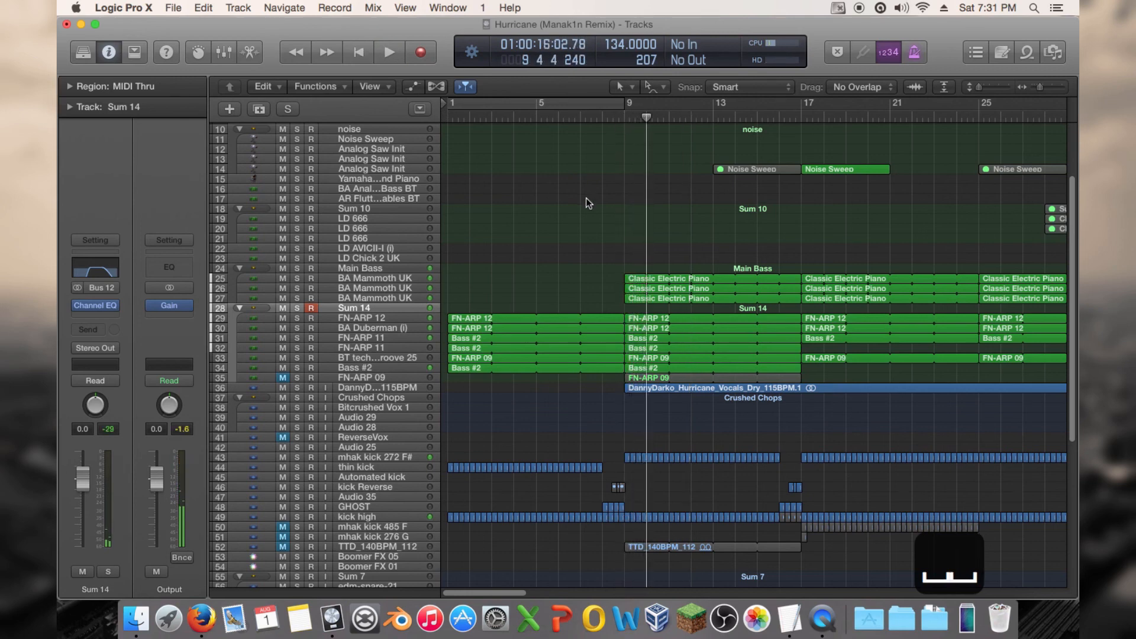
key("Return")
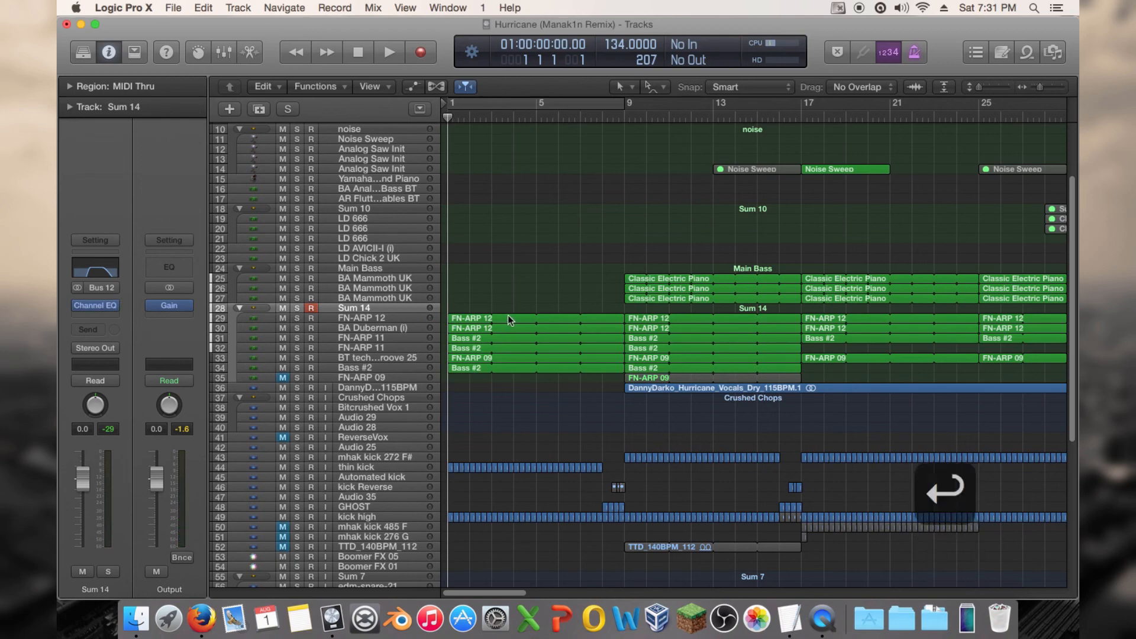
Step: Show the track automation and look through the parameters that can be automated on Sum 14, including Insert #1 Bypass
key("a")
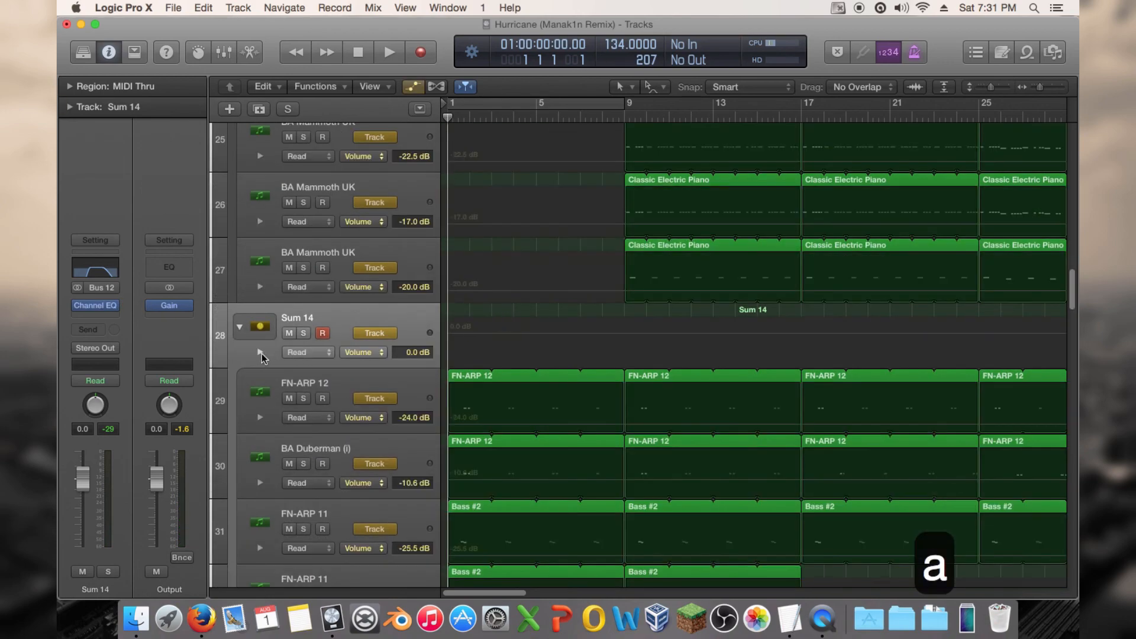
left_click(260, 354)
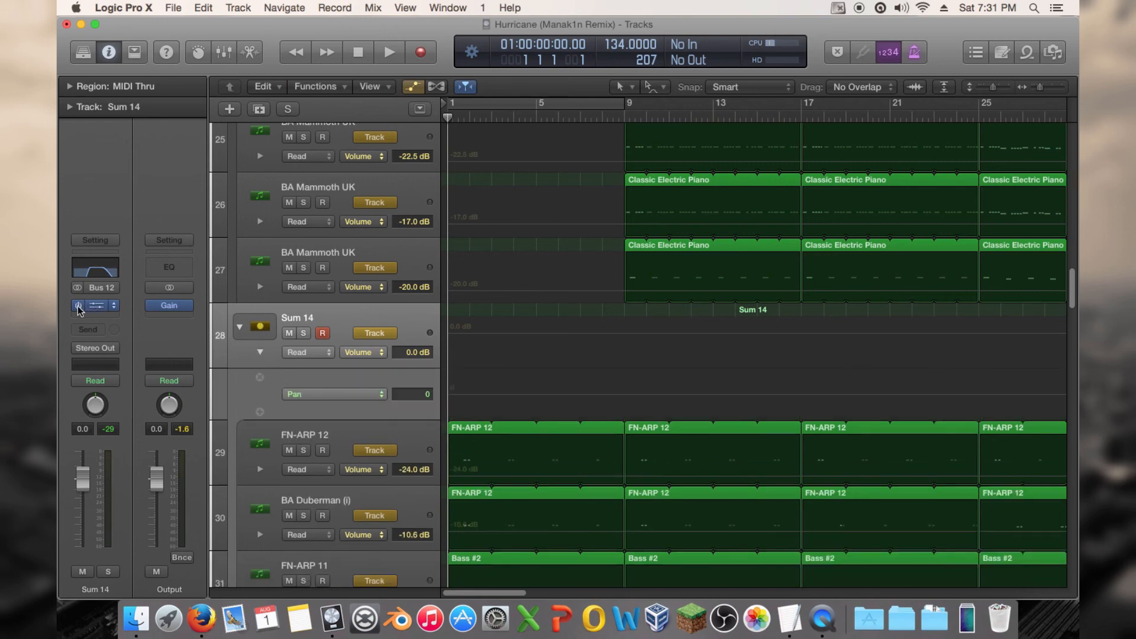
left_click(360, 353)
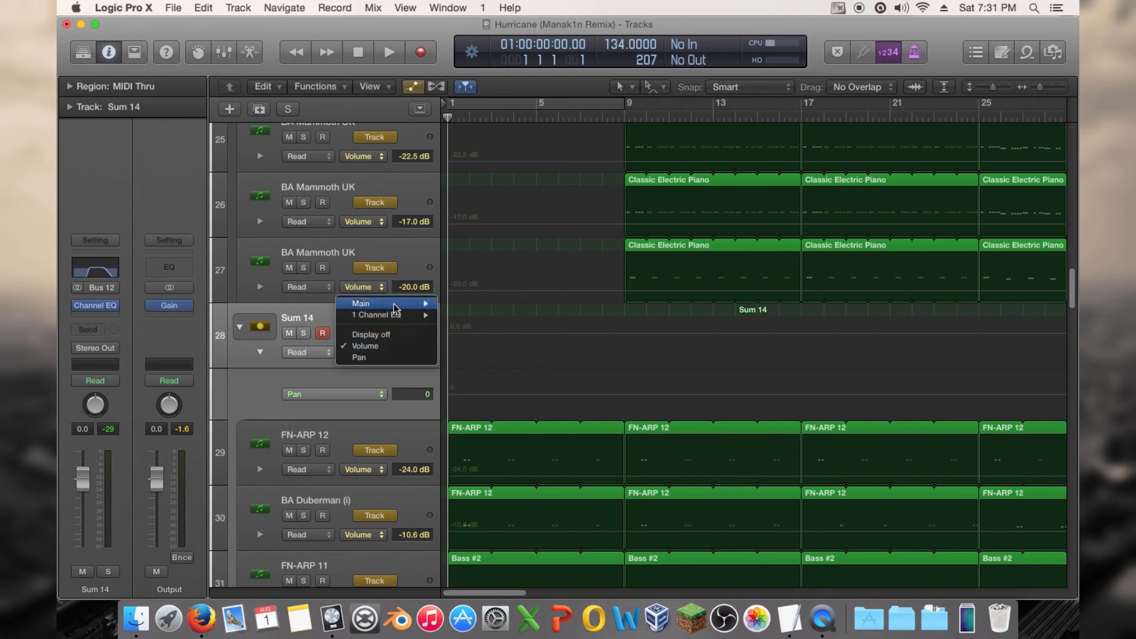
mouse_move(414, 303)
mouse_move(469, 316)
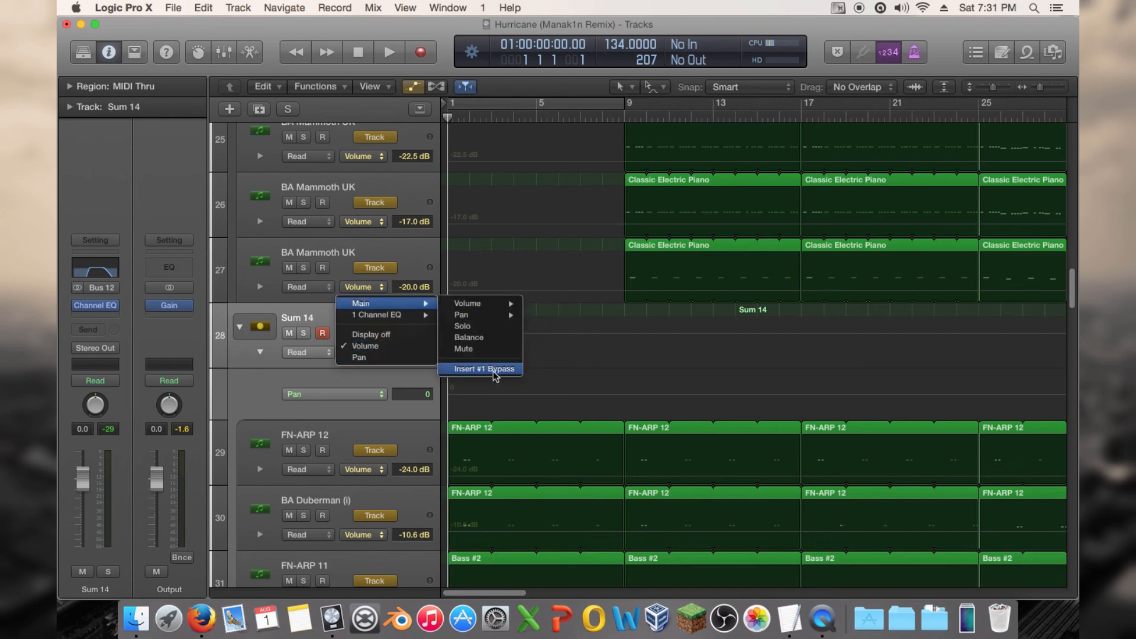
left_click(411, 243)
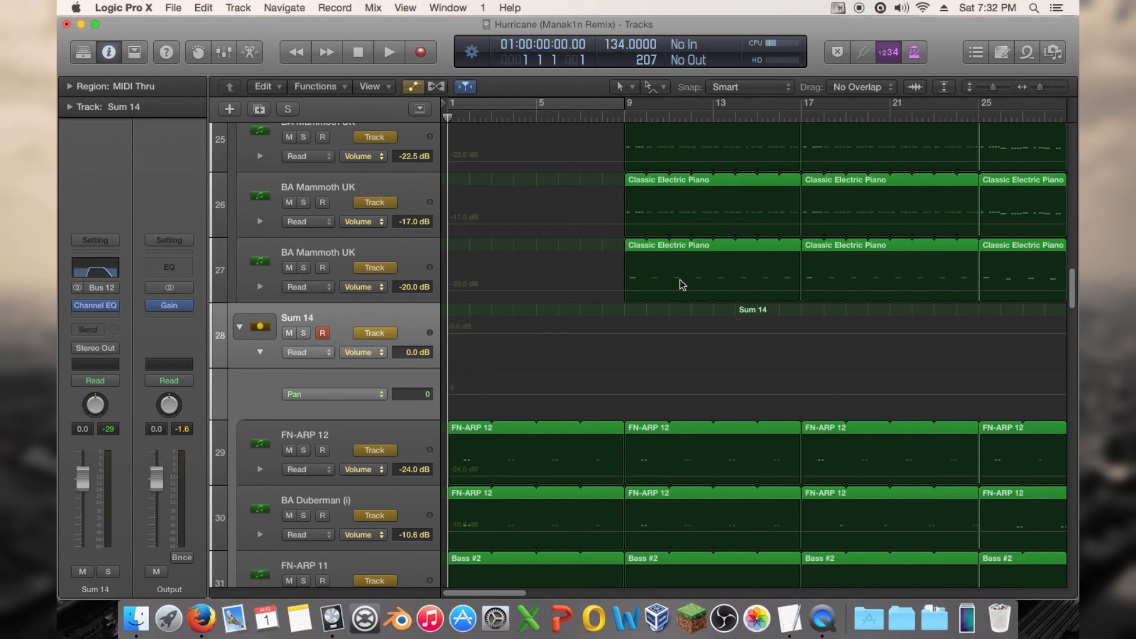
Step: Play the opening bars briefly and return to the start of the project
key("space")
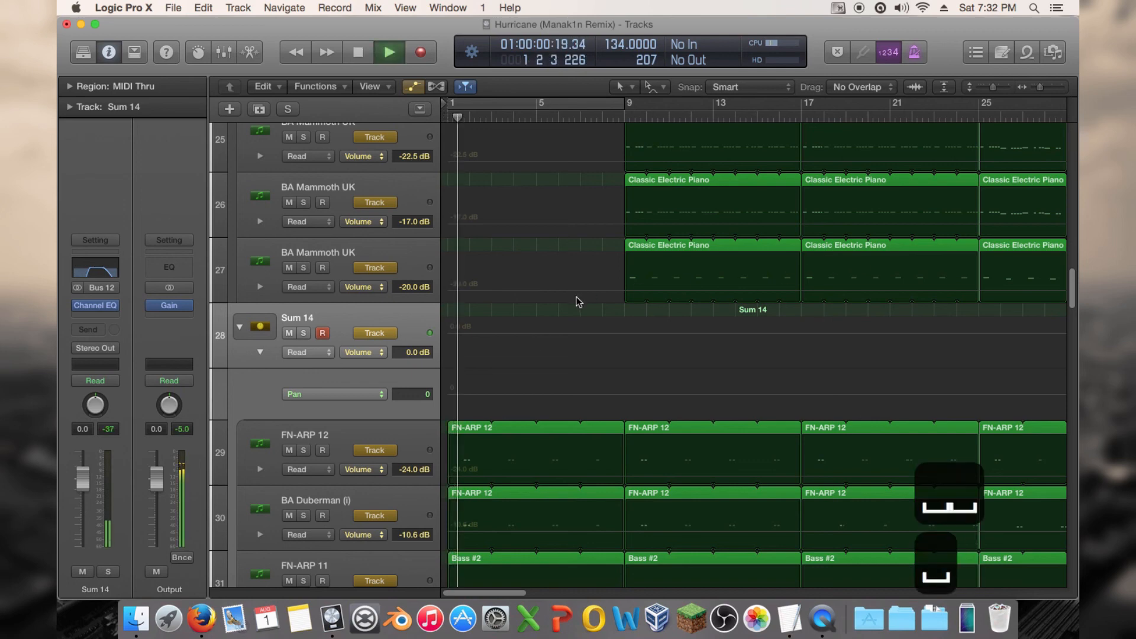
key("space")
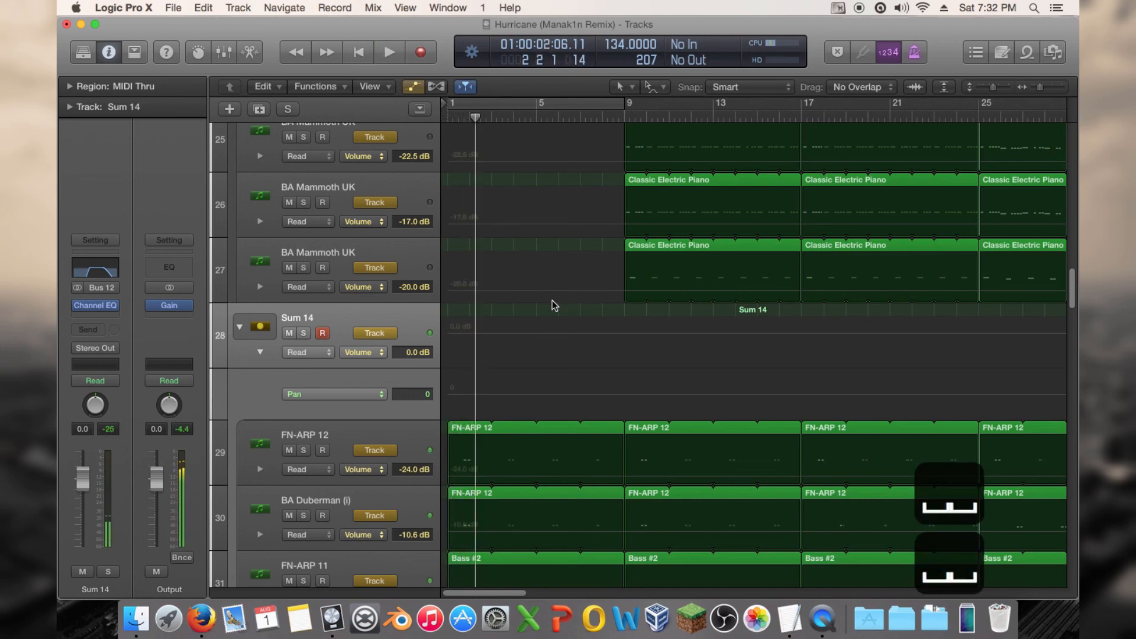
key("Return")
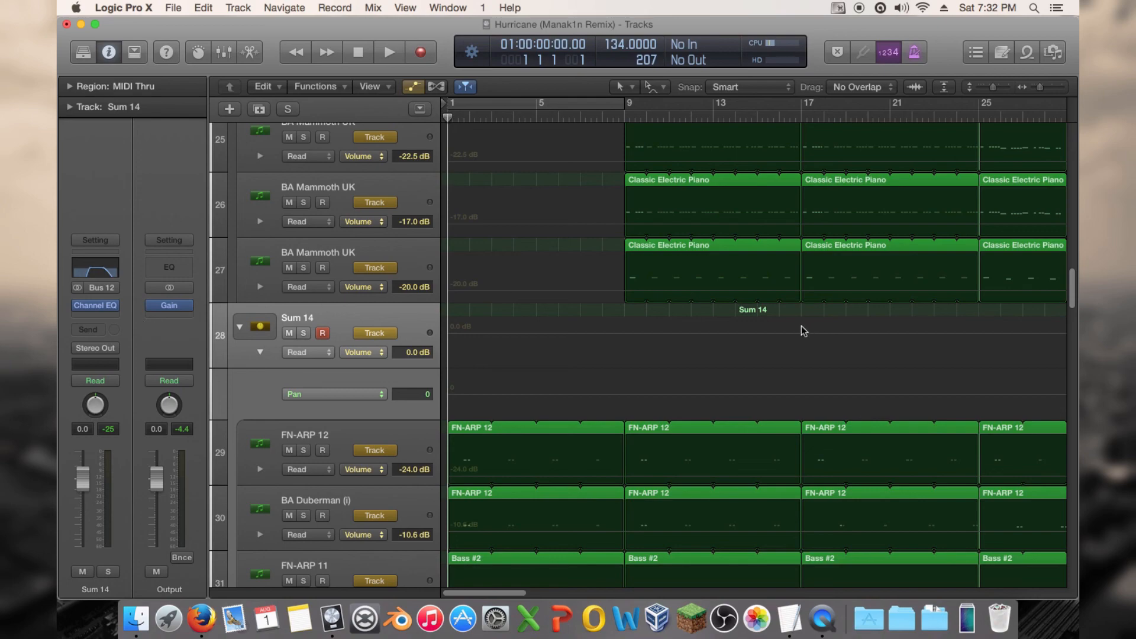
Step: Collapse Sum 14's extra Pan lane and set its automation parameter to the Channel EQ's high cut frequency
key("a")
key("a")
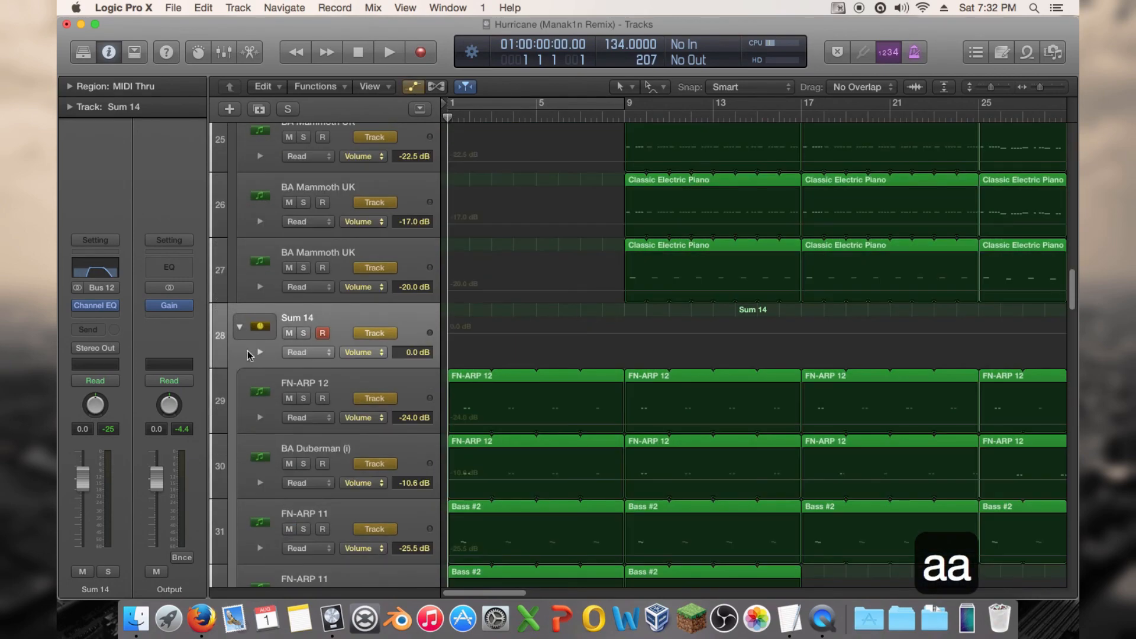
left_click(368, 353)
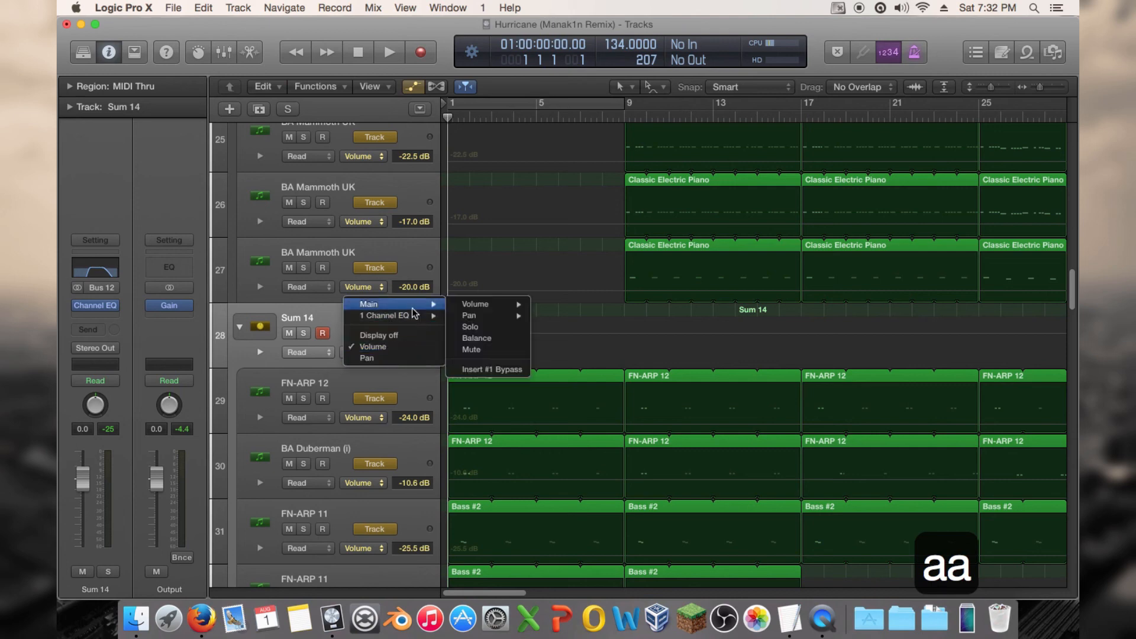
mouse_move(403, 315)
left_click(500, 224)
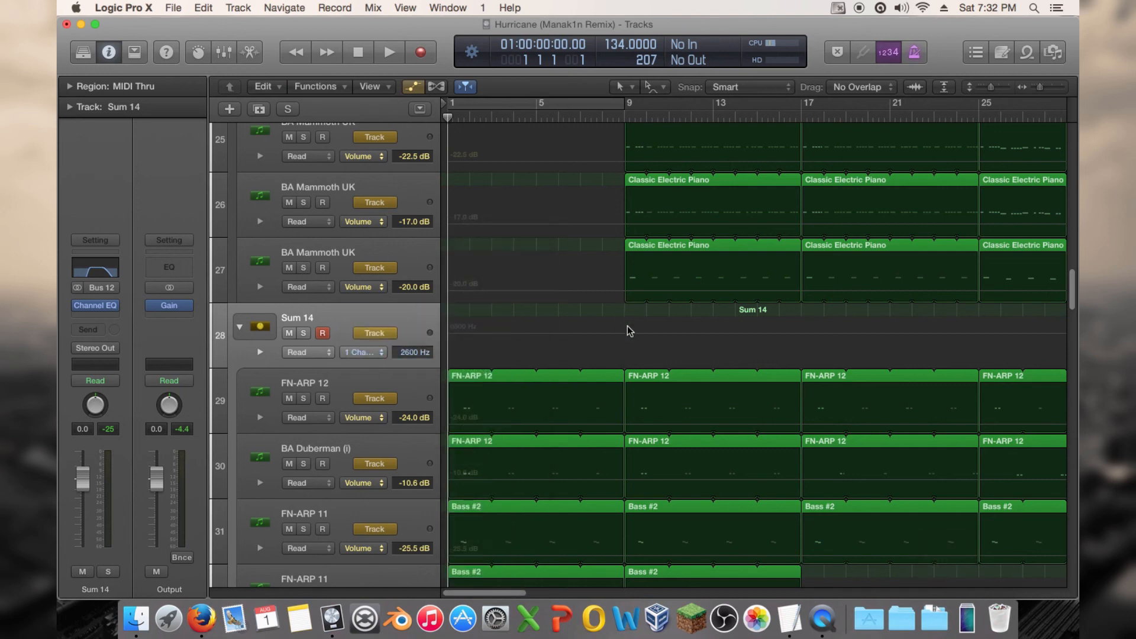
Step: Automate Sum 14's Channel EQ high cut frequency to jump from 2600 Hz to 20000 Hz at bar 9
left_click(617, 336)
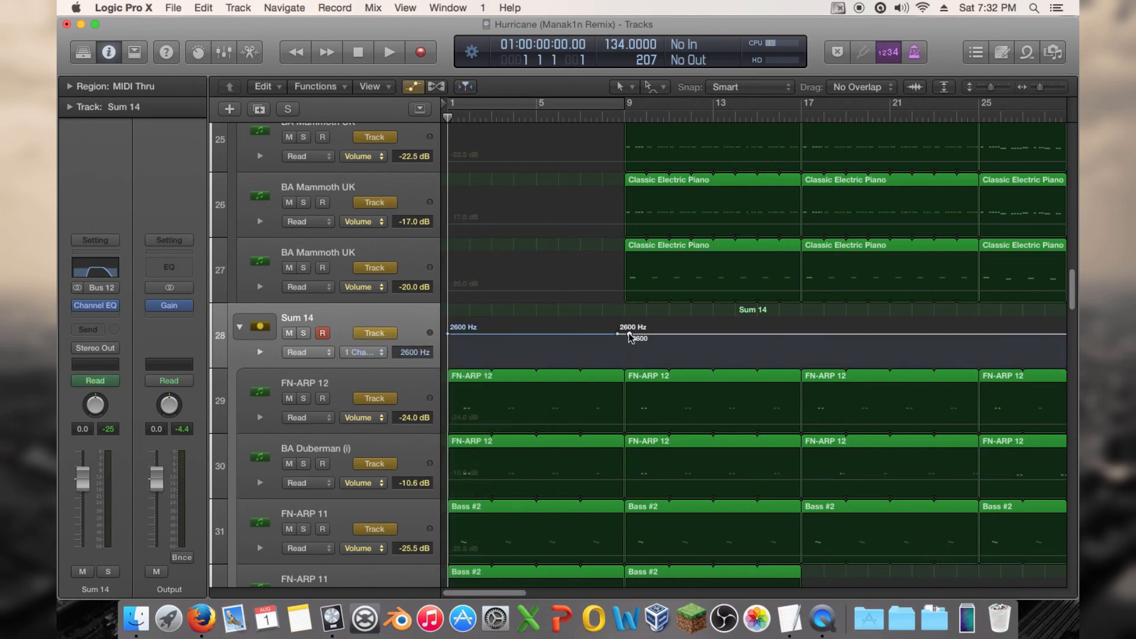
left_click(1040, 87)
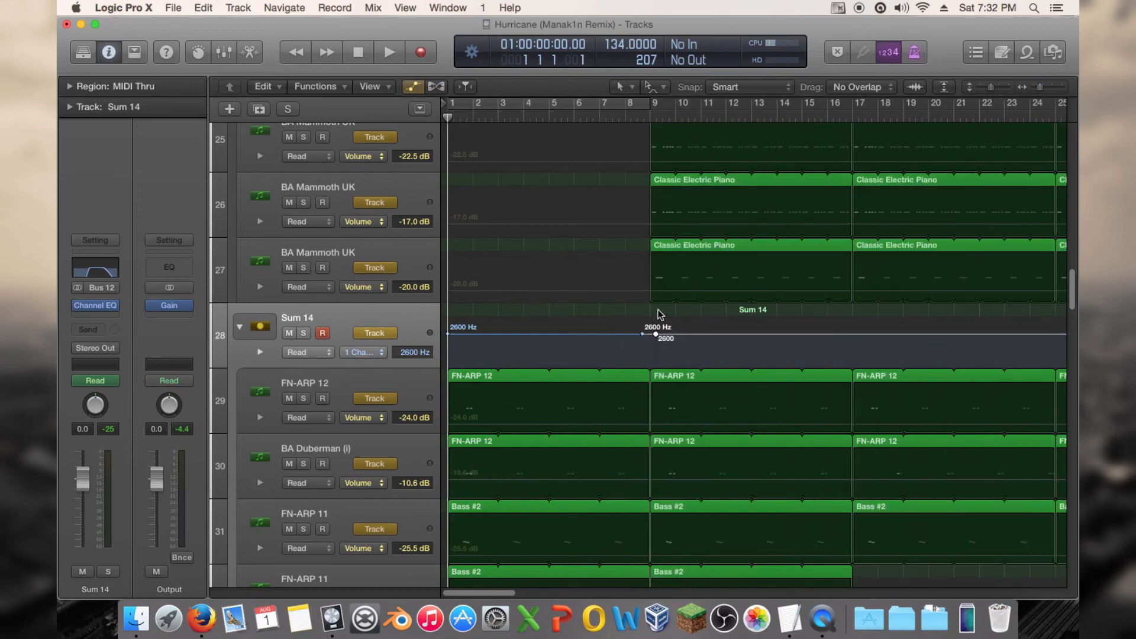
left_click(670, 378)
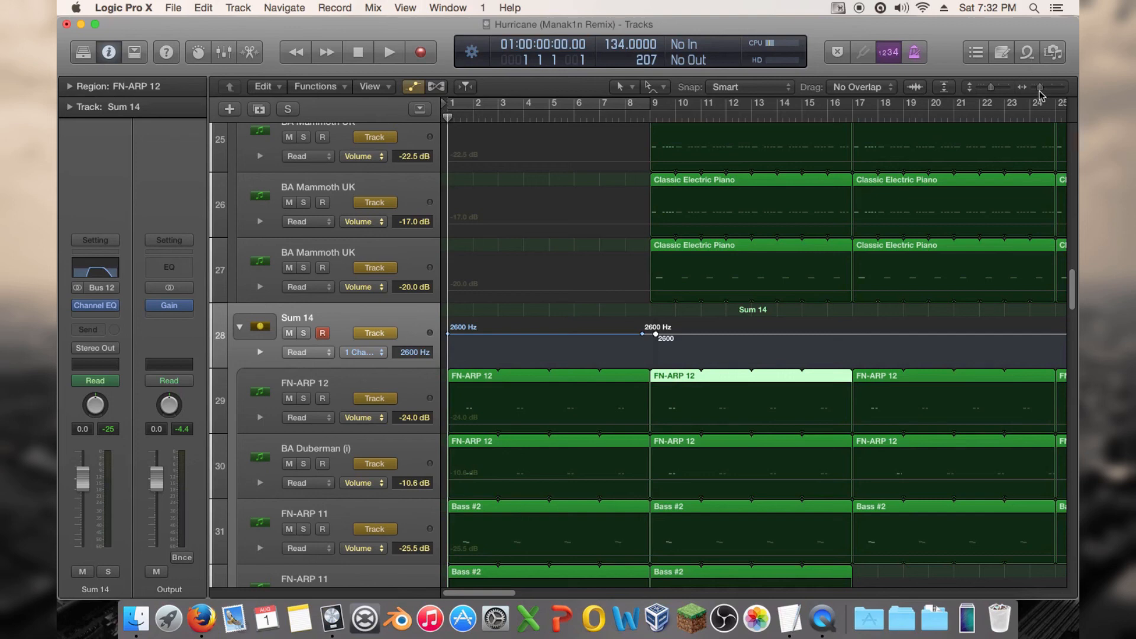
left_click_drag(1040, 95, 1054, 88)
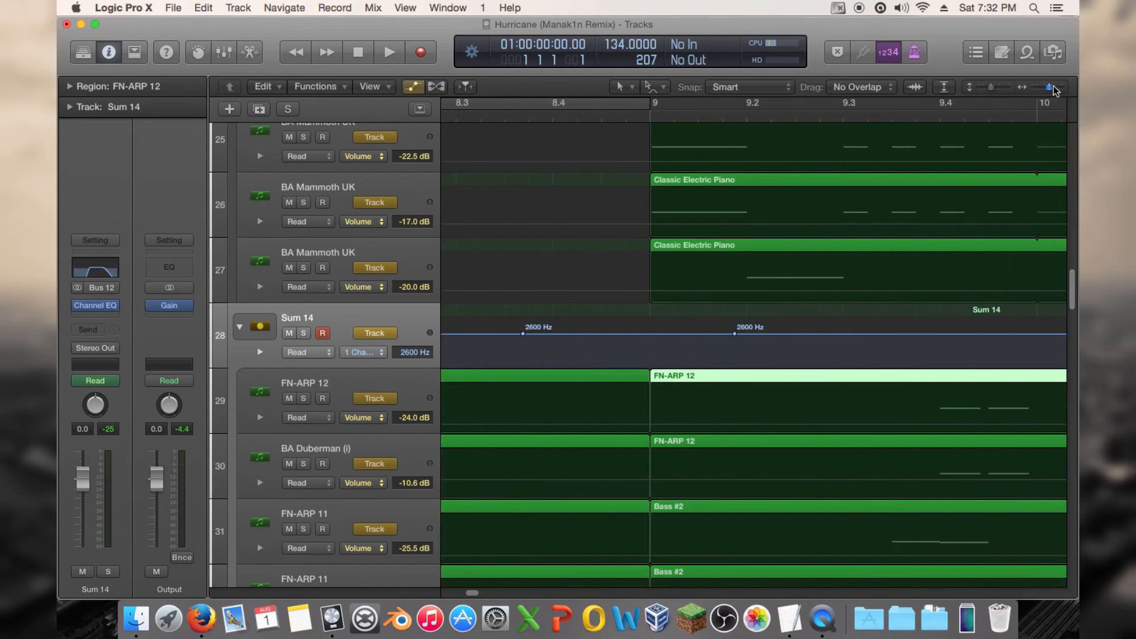
left_click_drag(529, 333, 647, 333)
left_click_drag(737, 335, 648, 327)
Step: Add a second automation lane on Sum 14 for the Channel EQ's low cut frequency, falling from 245 Hz to 20 Hz at bar 9
left_click(259, 353)
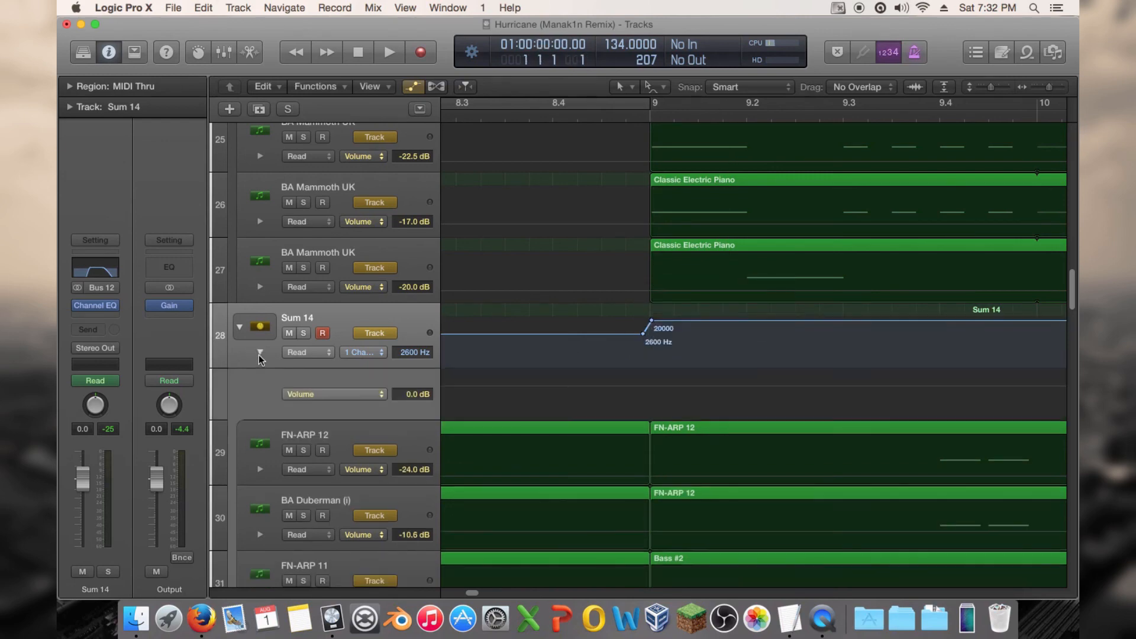
left_click(361, 395)
mouse_move(435, 362)
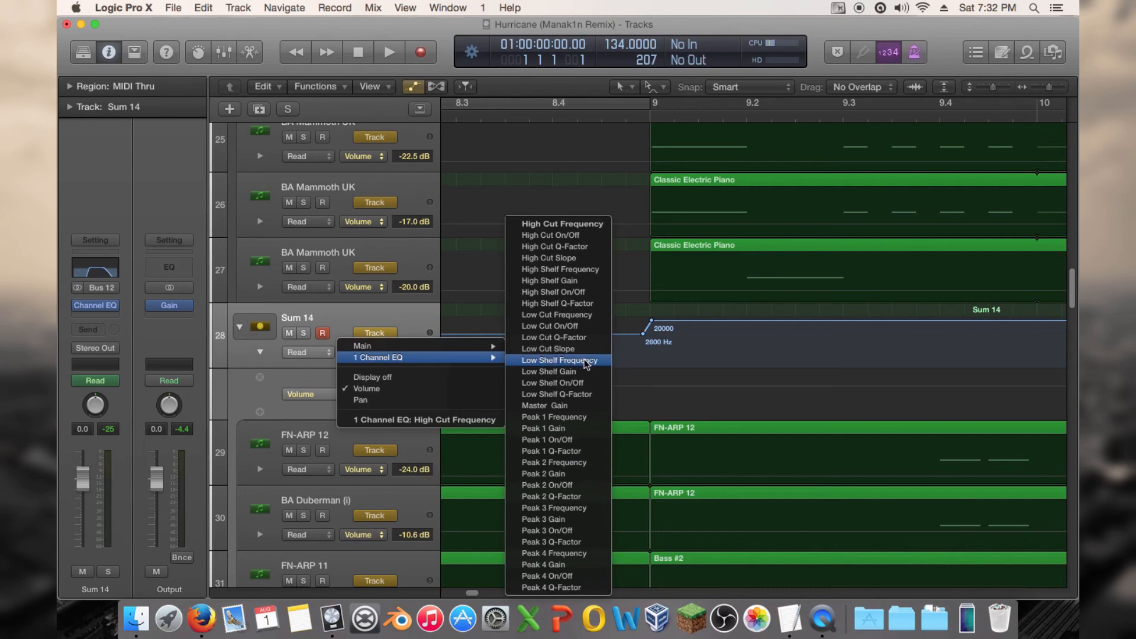
left_click(577, 315)
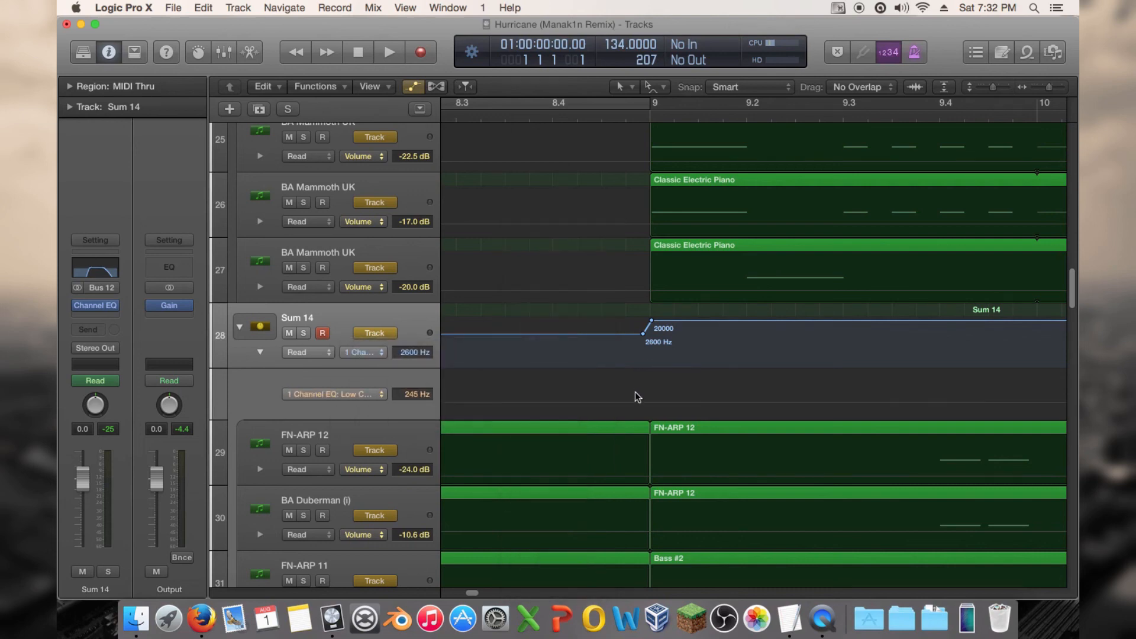
mouse_move(638, 403)
left_mouse_down()
mouse_move(654, 405)
mouse_move(653, 419)
left_mouse_up()
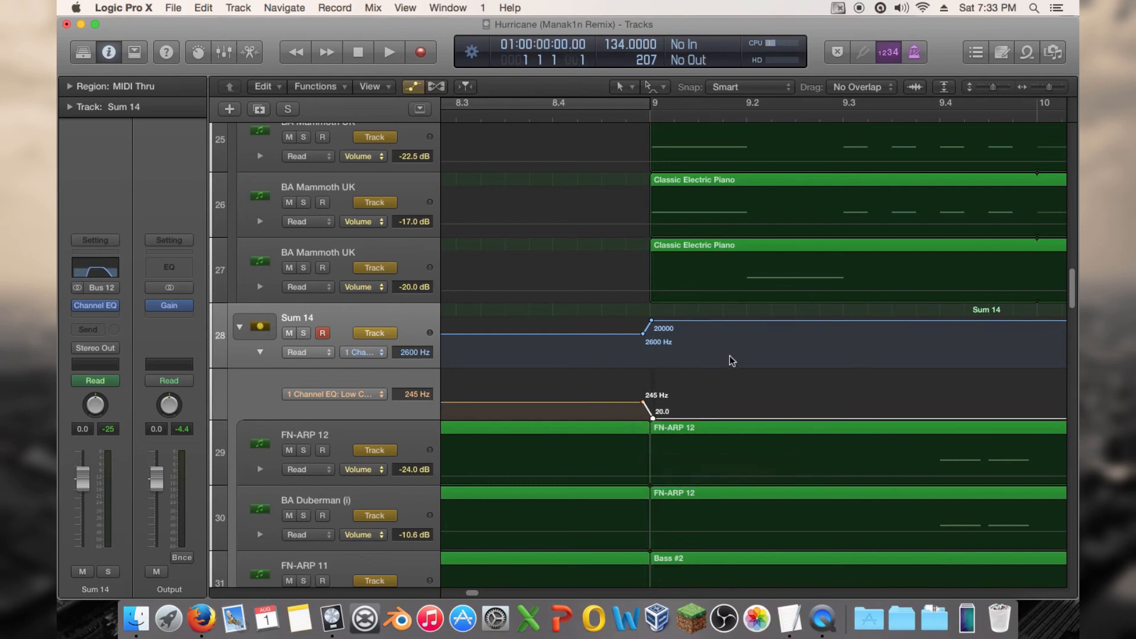
Step: Play the project from the start past bar 9 to hear the filter change, hide the track automation, and stop playback
key("Return")
key("space")
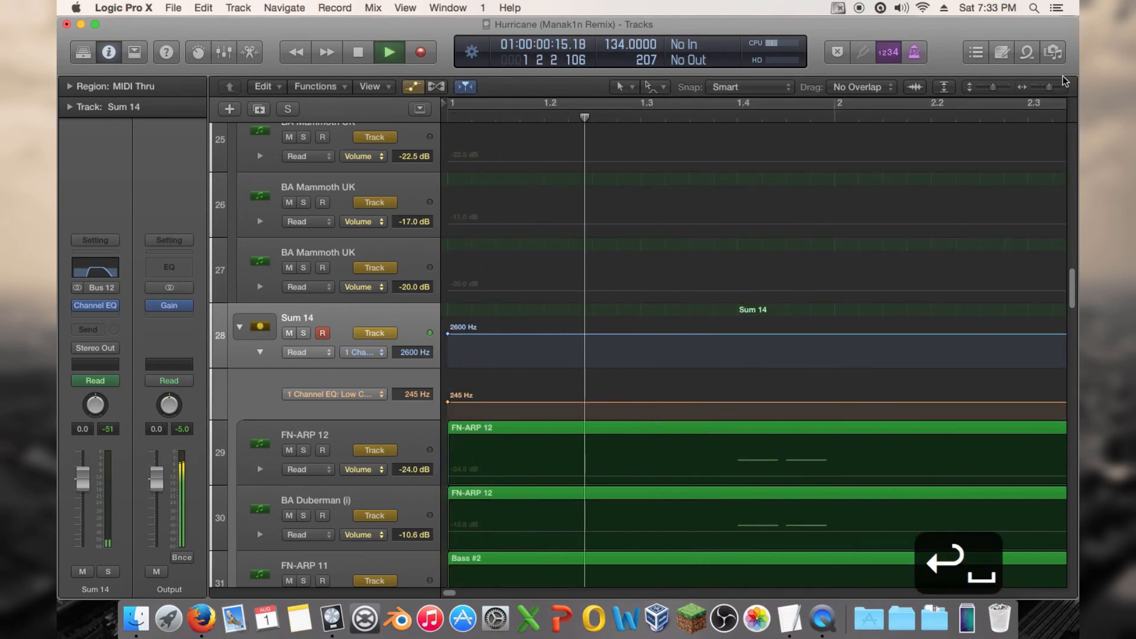
left_click_drag(1048, 87, 1039, 88)
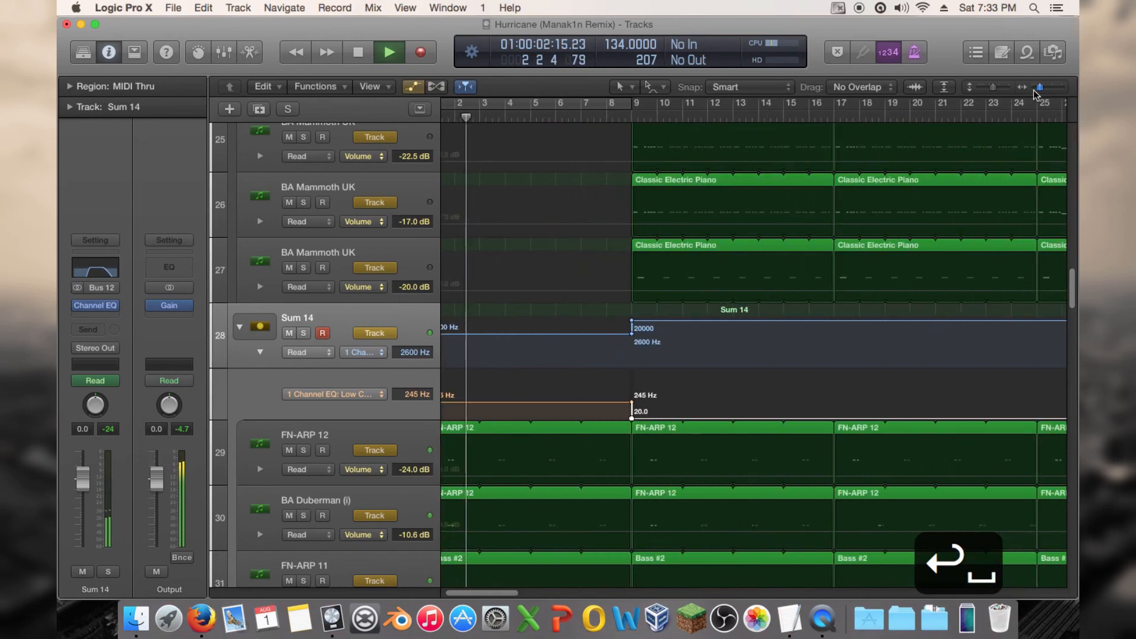
key("a")
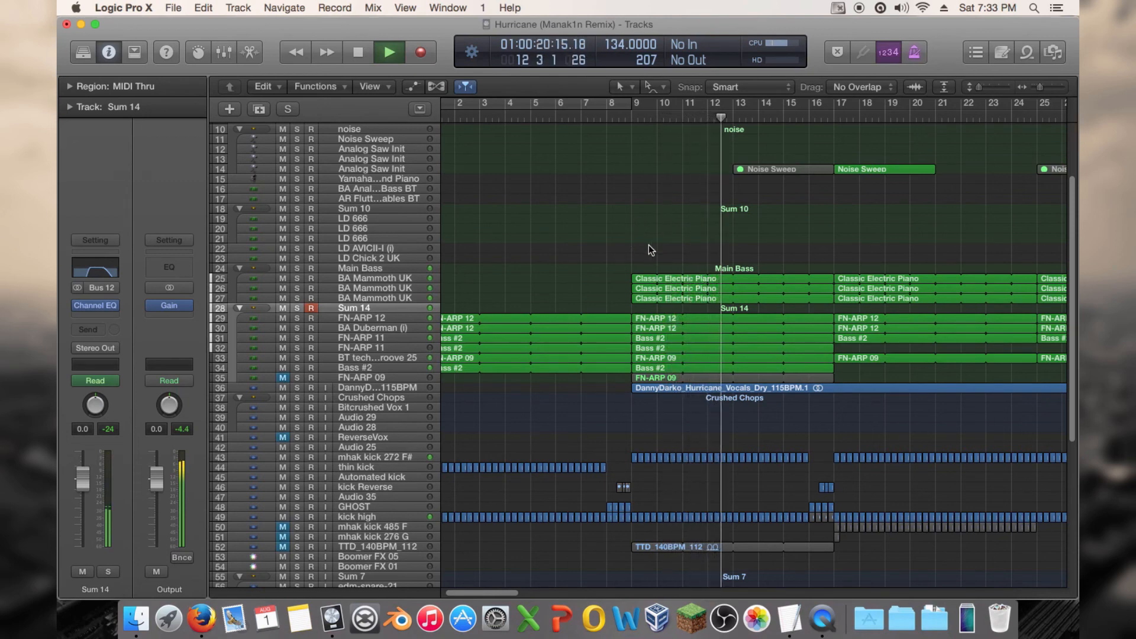
key("space")
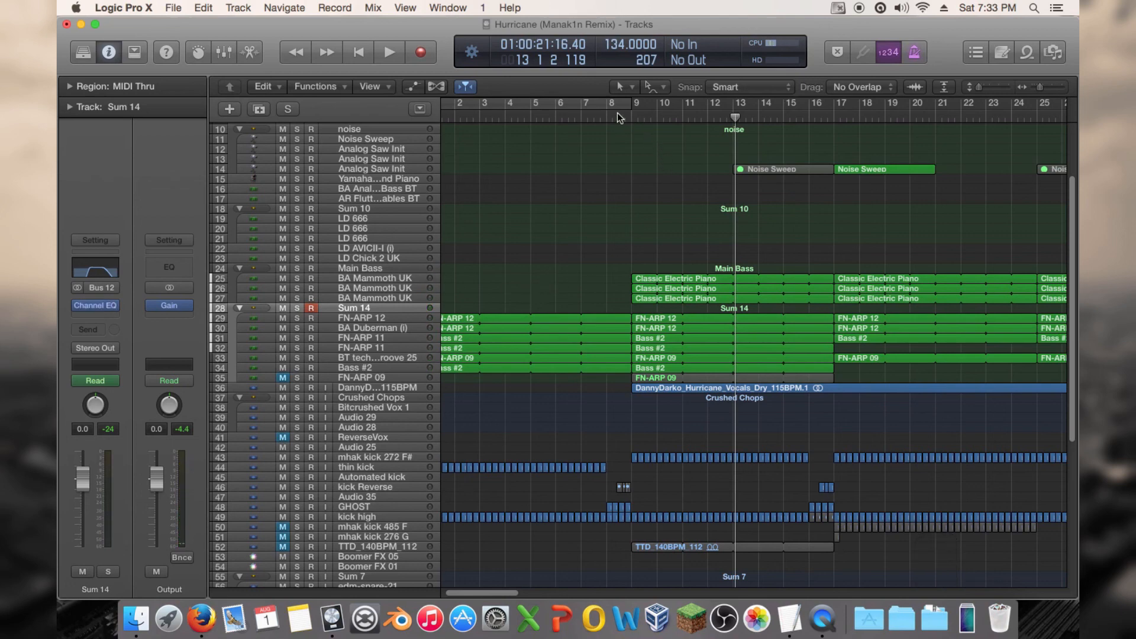
Step: Check the Channel EQ curve on Sum 14, close the plug-in, and reselect the Sum 14 stack
left_click(93, 268)
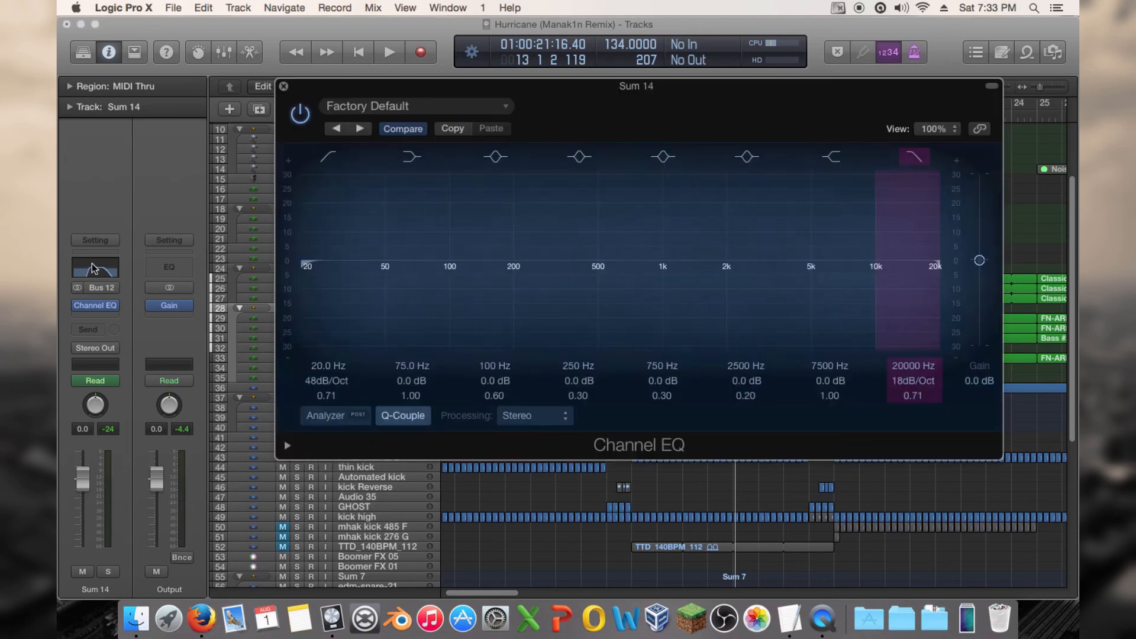
left_click(283, 87)
left_click(368, 317)
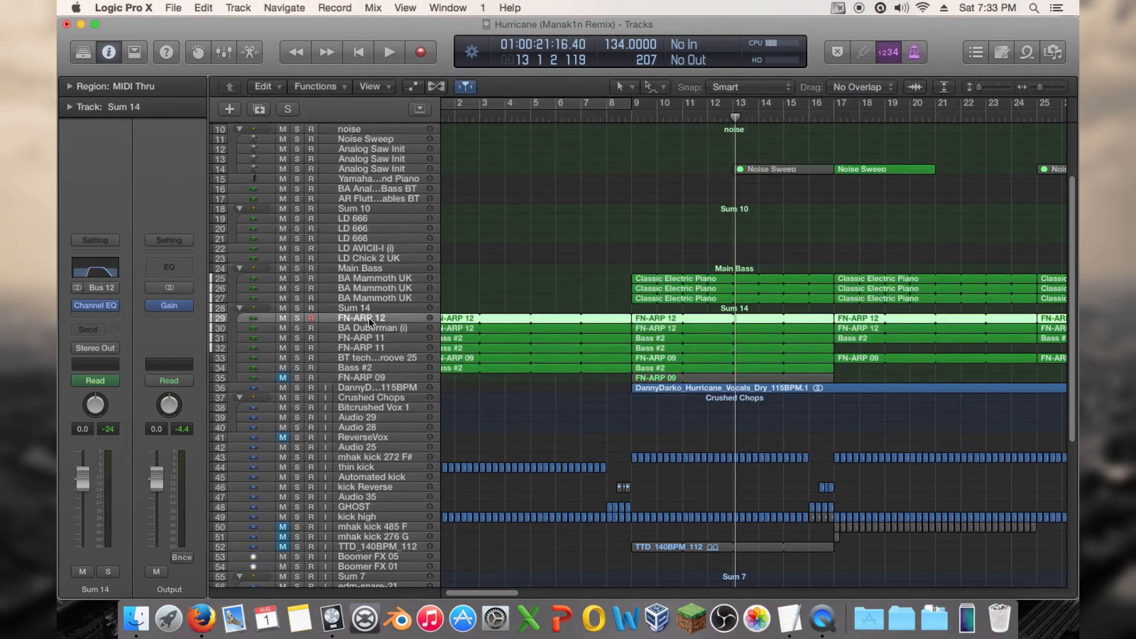
left_click(370, 307)
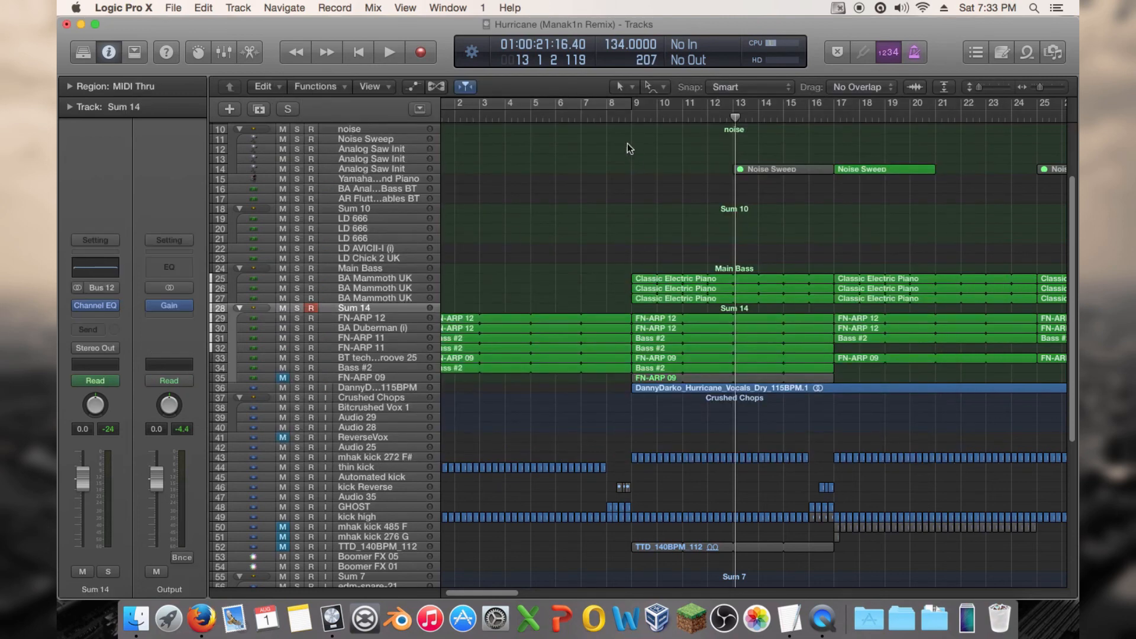
Step: While playing from around bar 8, boost Sum 14's Channel EQ 2.5 dB at 1580 Hz, move its 250 Hz band to 184 Hz, and return to the start
left_click(608, 118)
key("space")
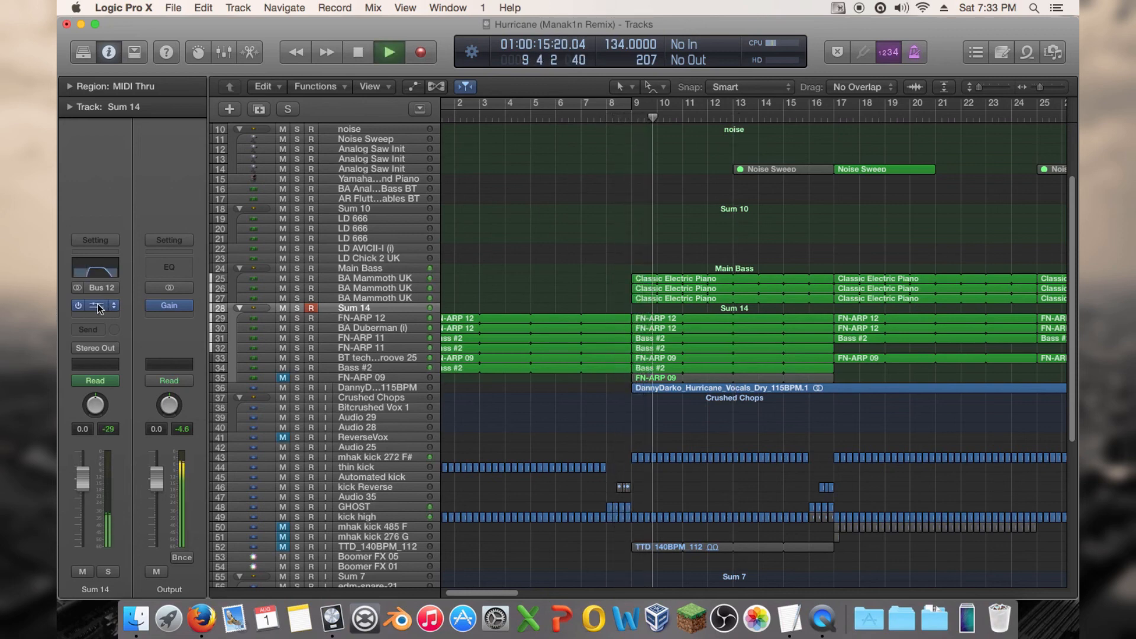
left_click(363, 309)
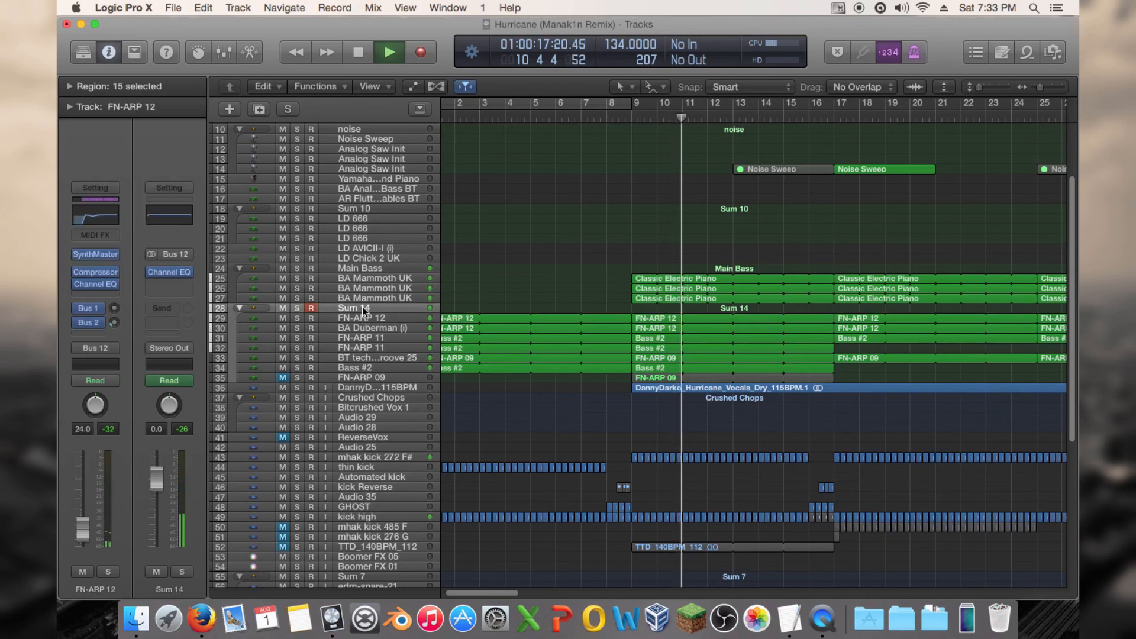
left_click(90, 306)
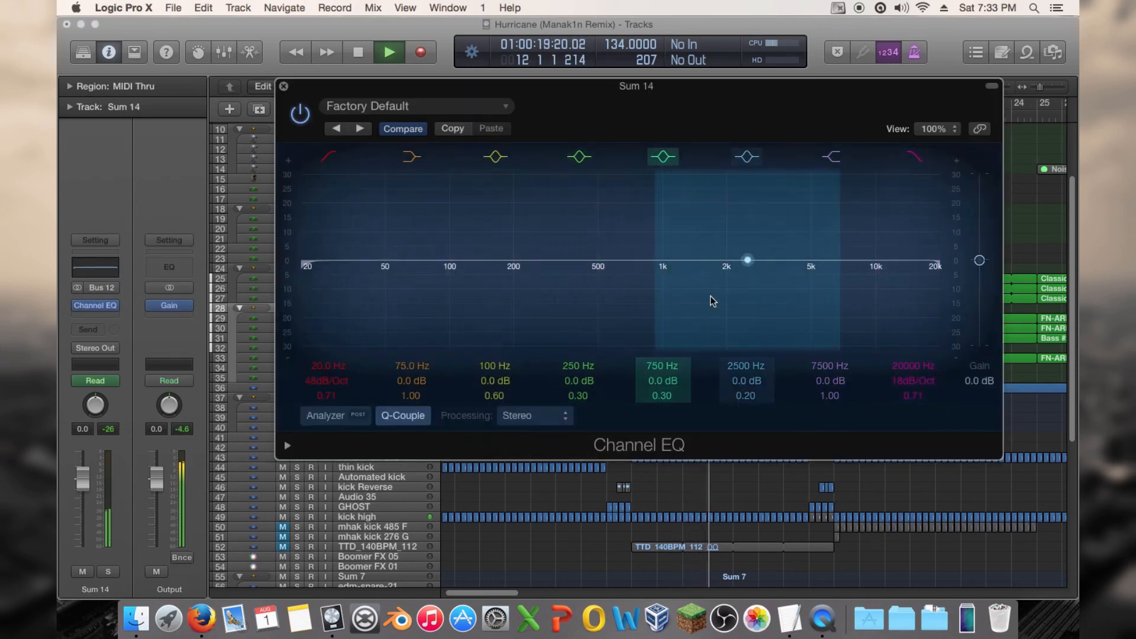
left_click_drag(712, 302, 667, 288)
left_click_drag(565, 293, 535, 297)
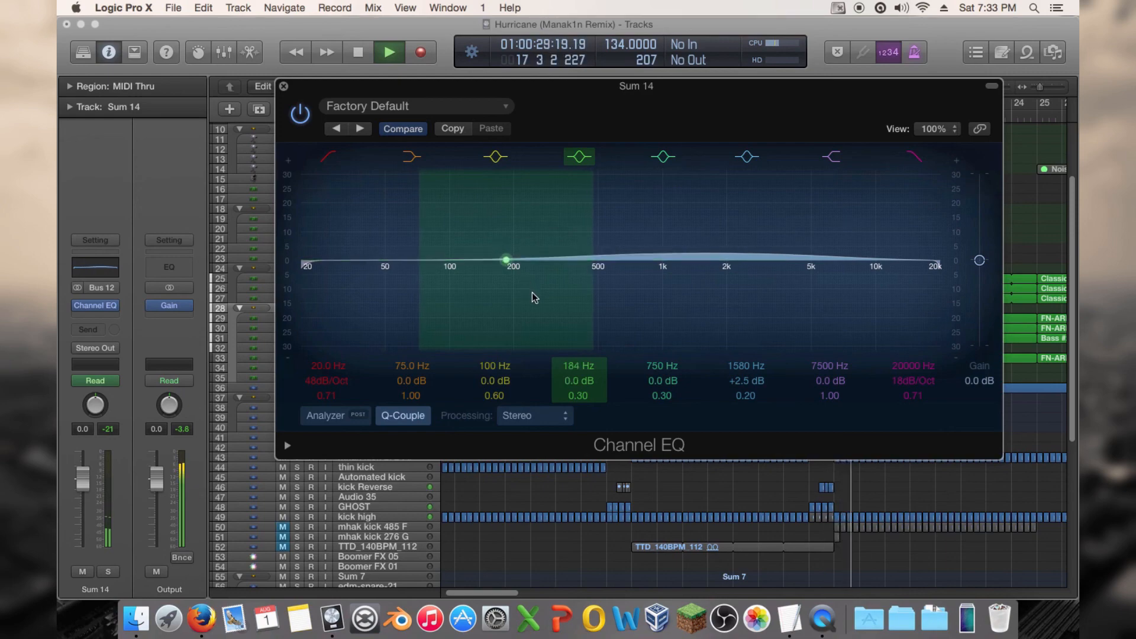
left_click(283, 86)
key("space")
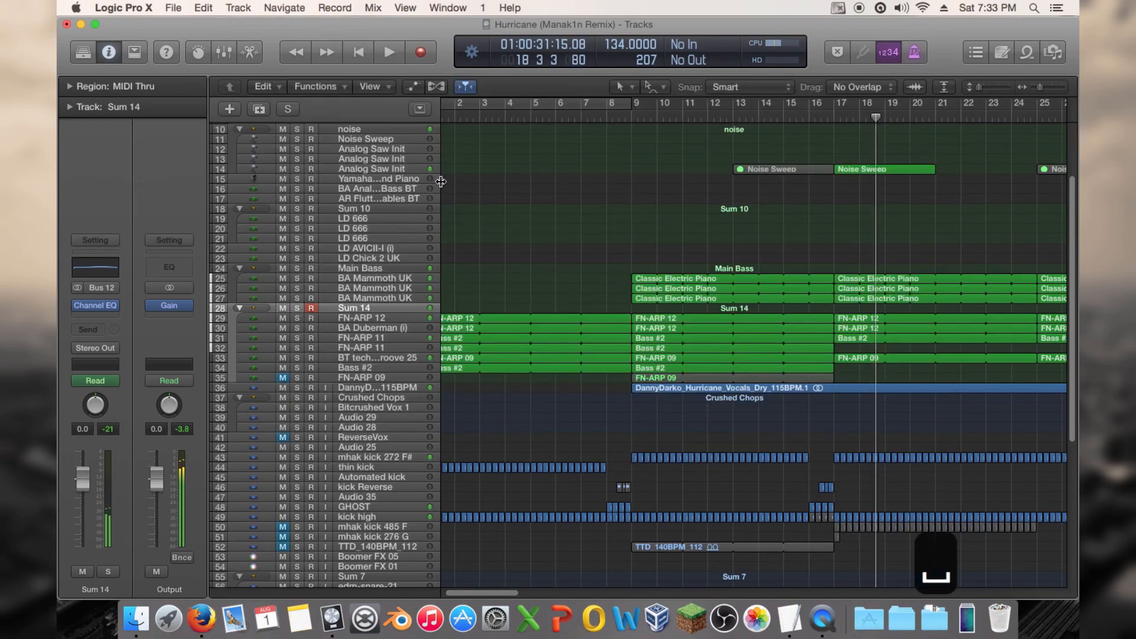
key("Return")
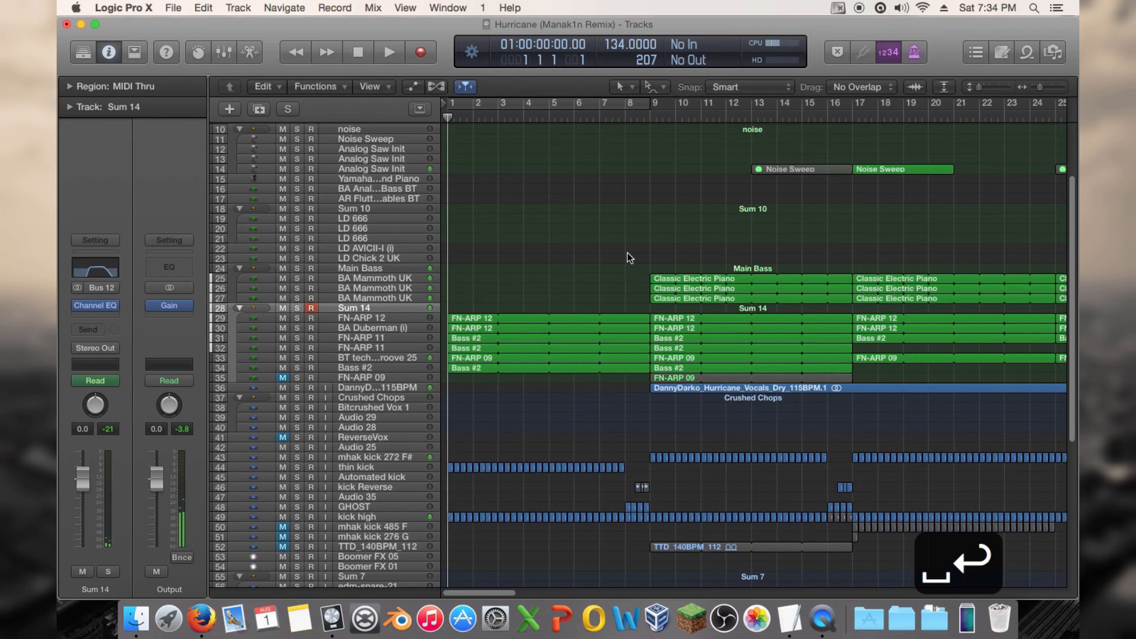
Step: Look through the channel strips of the arp and bass tracks inside Sum 14, and reselect the stack
left_click(365, 319)
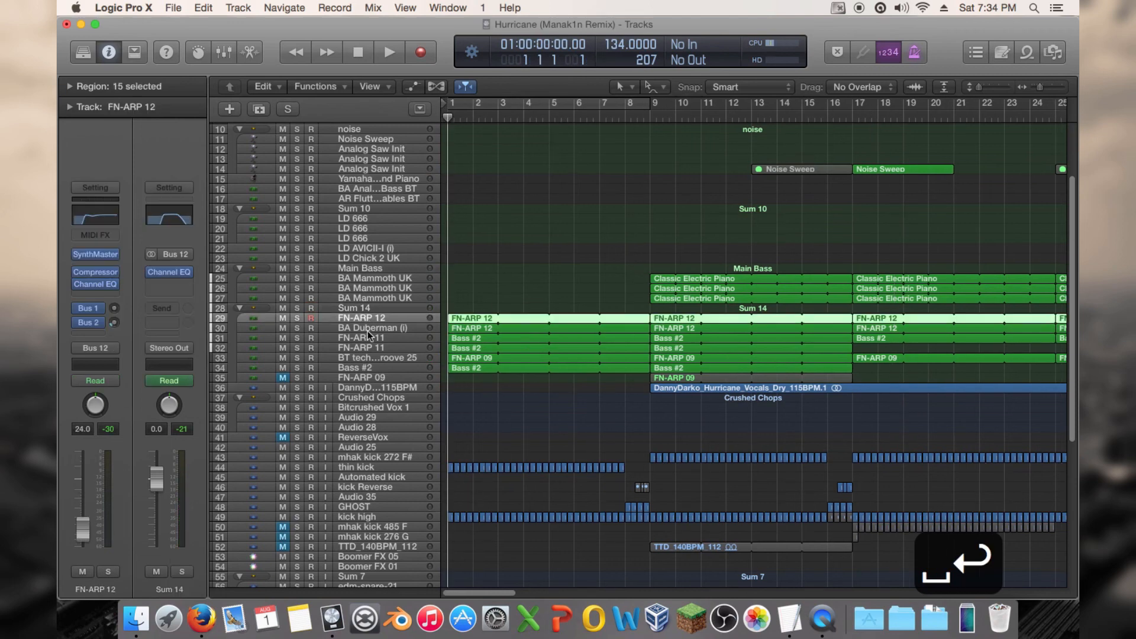
left_click(367, 330)
left_click(368, 340)
left_click(369, 357)
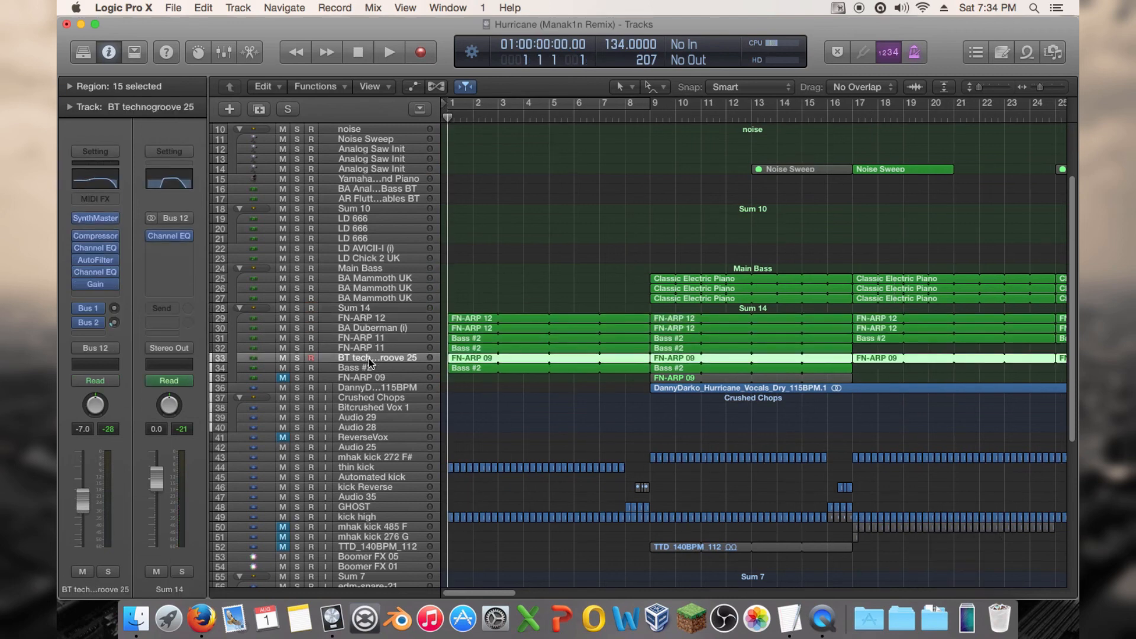
left_click(368, 363)
left_click(367, 356)
left_click(370, 307)
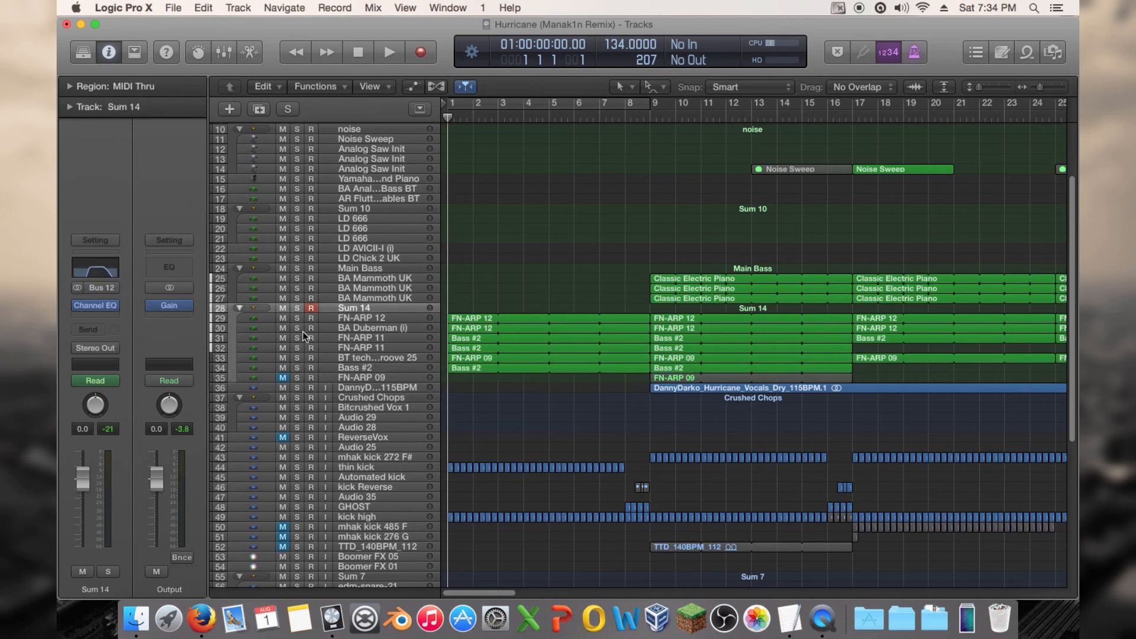
Step: Insert a stereo W1 Limiter on Sum 14 and, during playback, set its threshold to -17.6 dB and its ceiling to -15.6
left_click(112, 314)
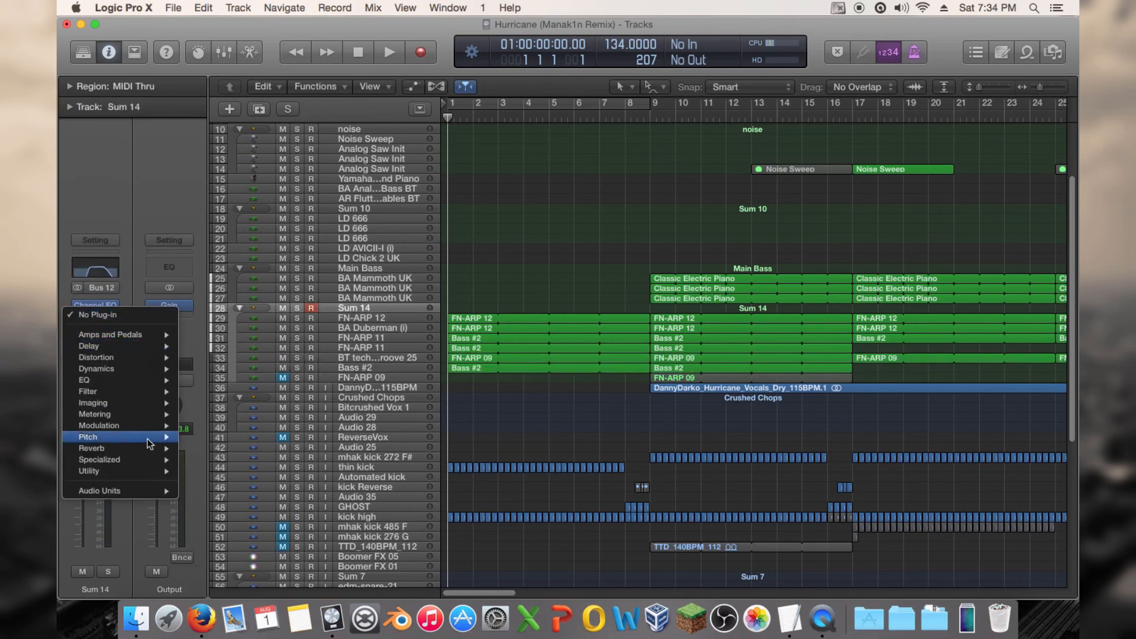
mouse_move(124, 492)
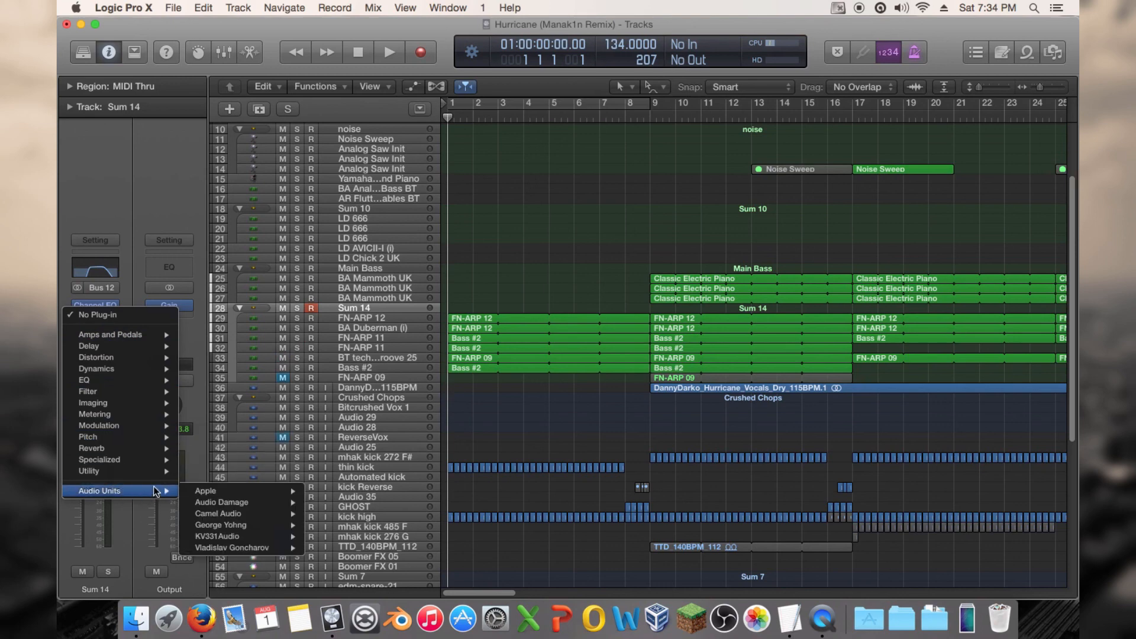
mouse_move(274, 531)
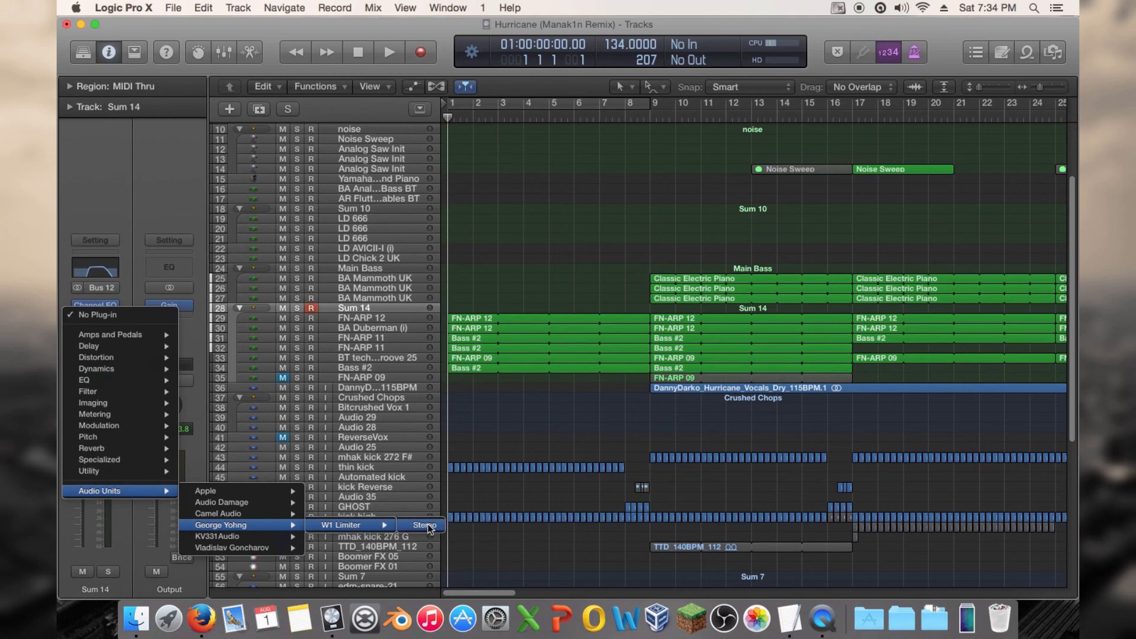
left_click(426, 525)
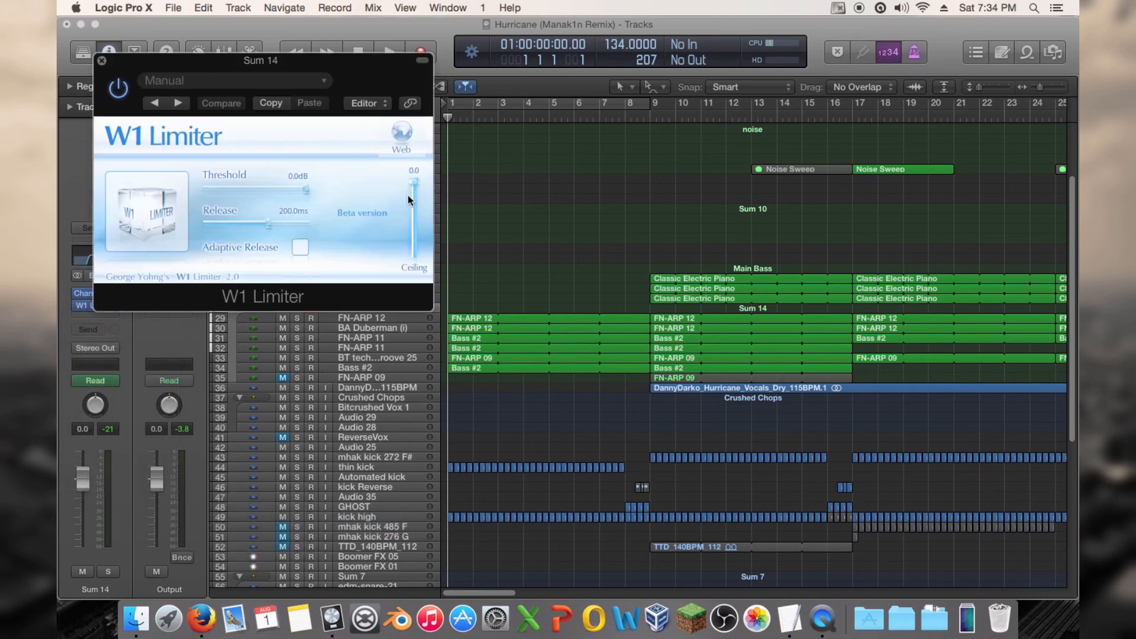
key("space")
left_click_drag(417, 253, 418, 219)
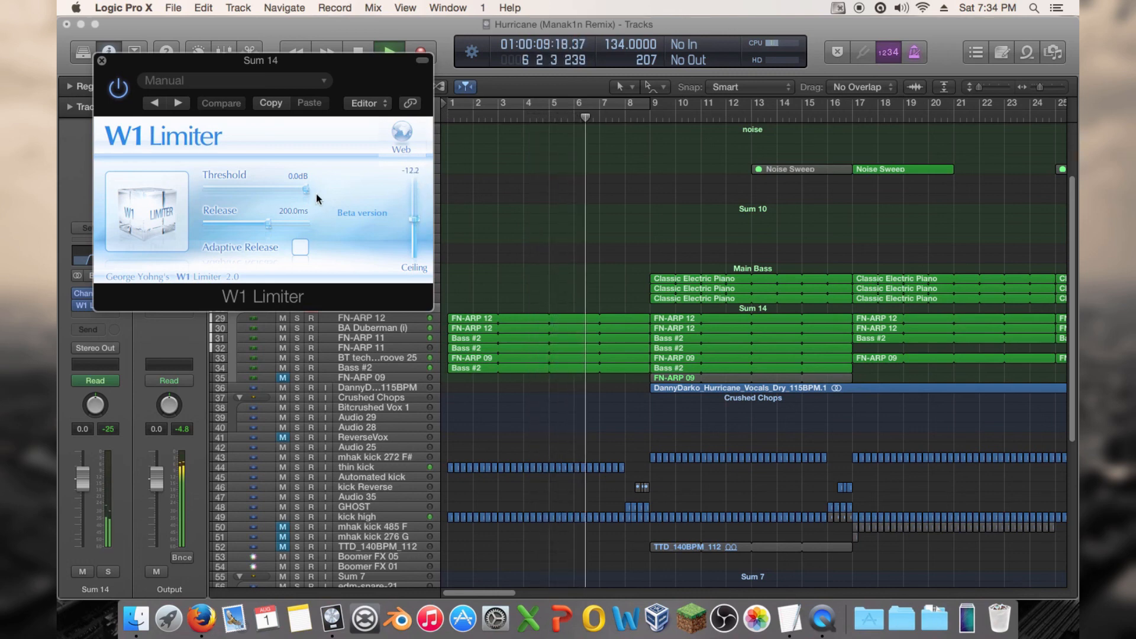
left_click_drag(316, 194, 231, 192)
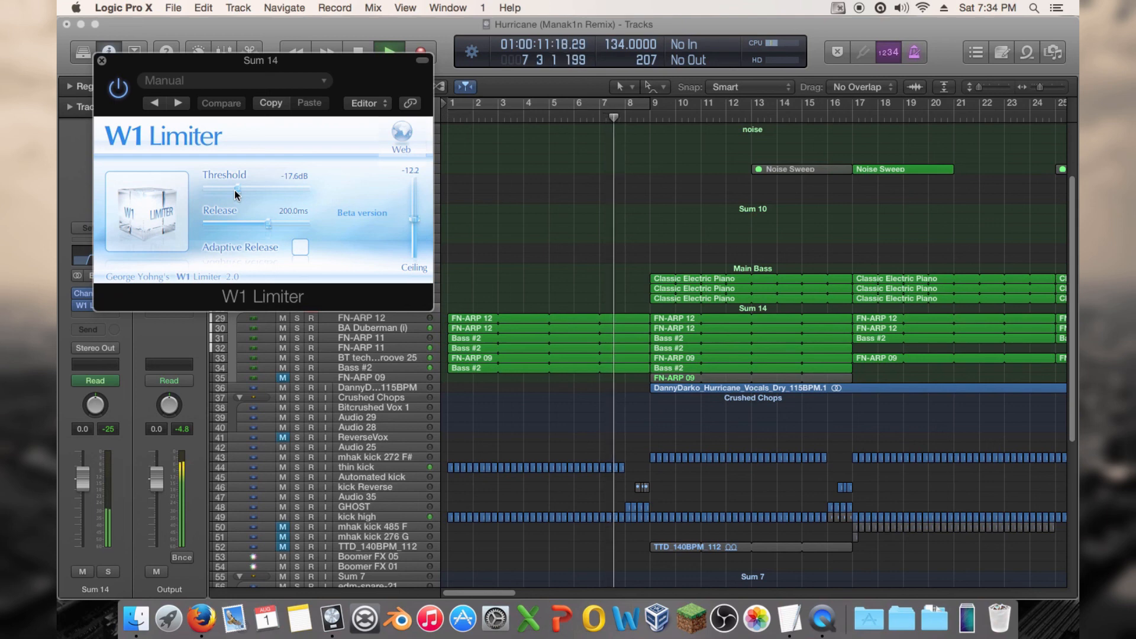
left_click_drag(415, 220, 414, 226)
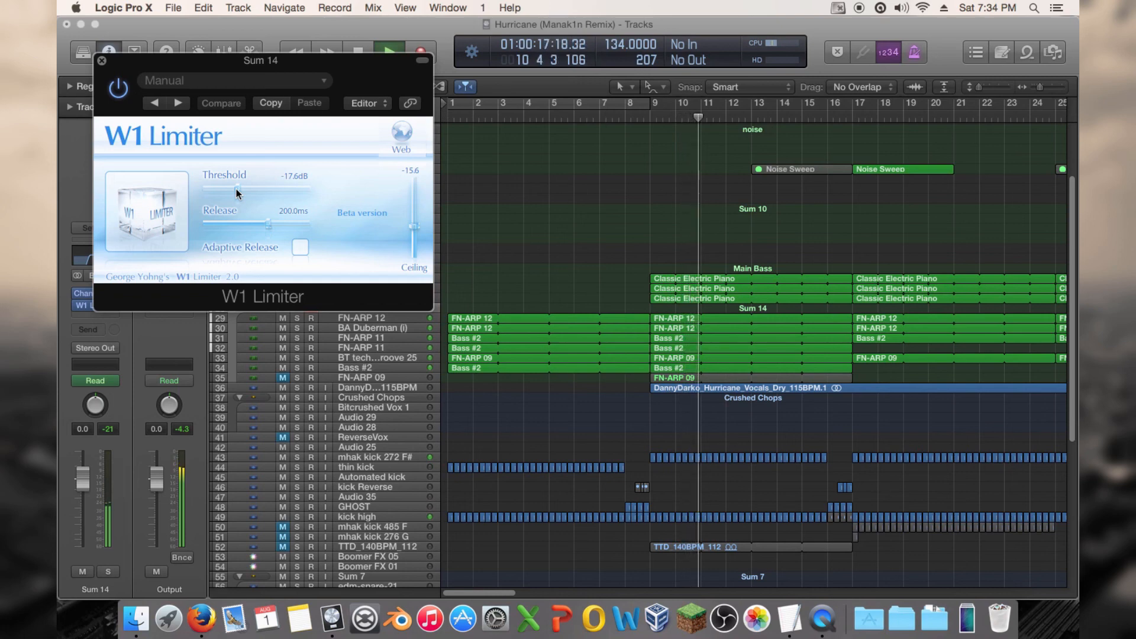
Step: Compare the sound with the W1 Limiter bypassed and active, and set its ceiling to -14.2 and threshold to -12.2 dB
left_click(119, 86)
left_click(119, 86)
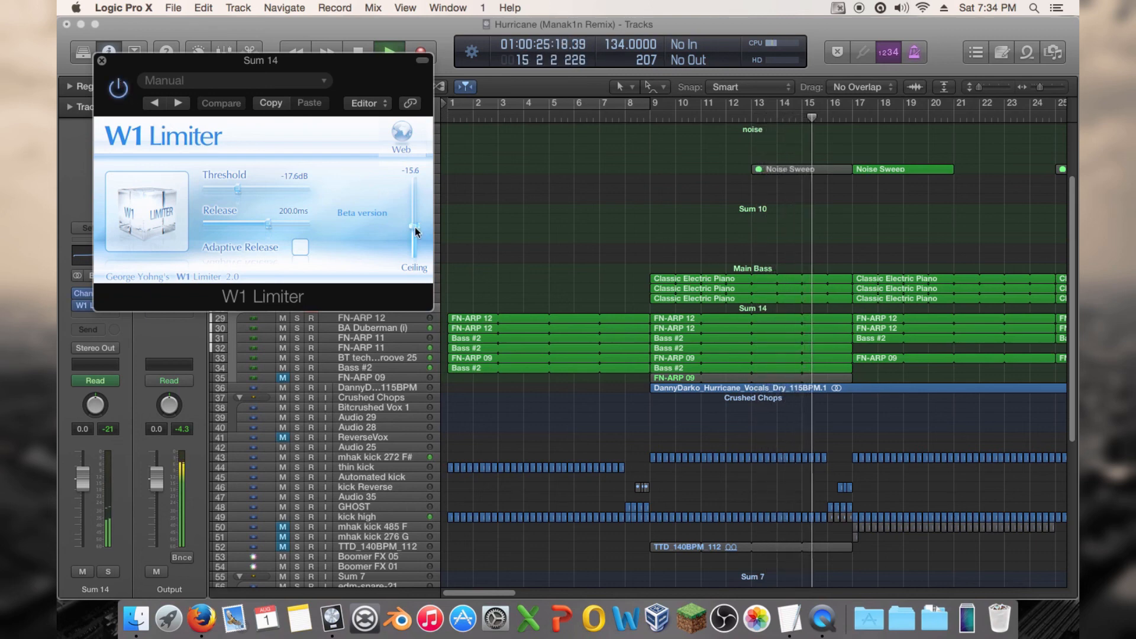
left_click_drag(416, 231, 416, 227)
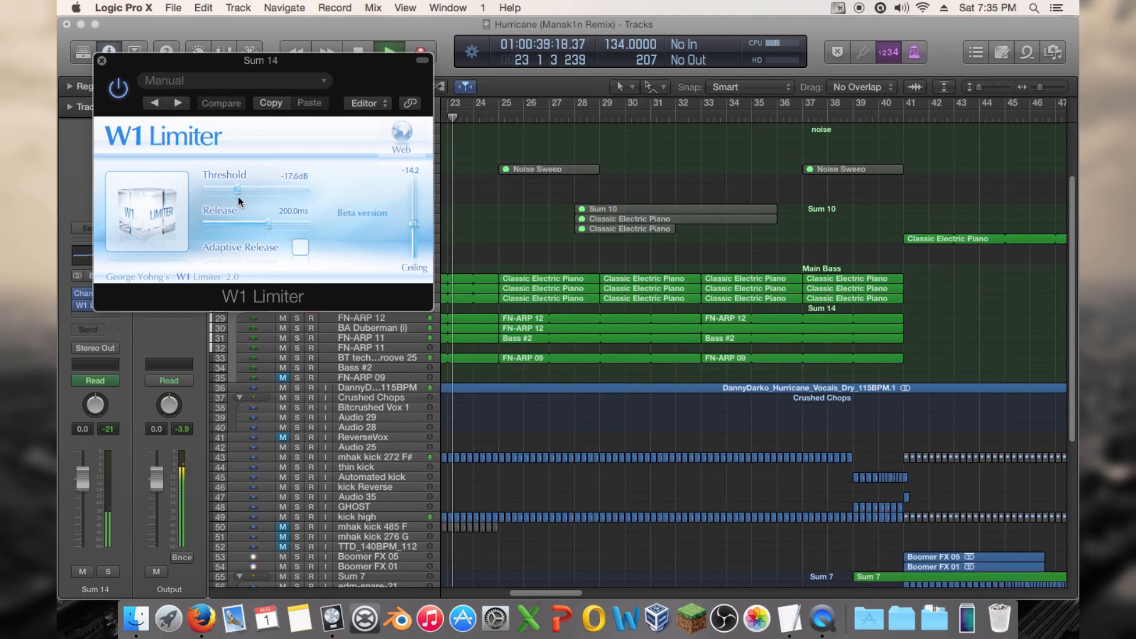
left_click_drag(237, 193, 253, 197)
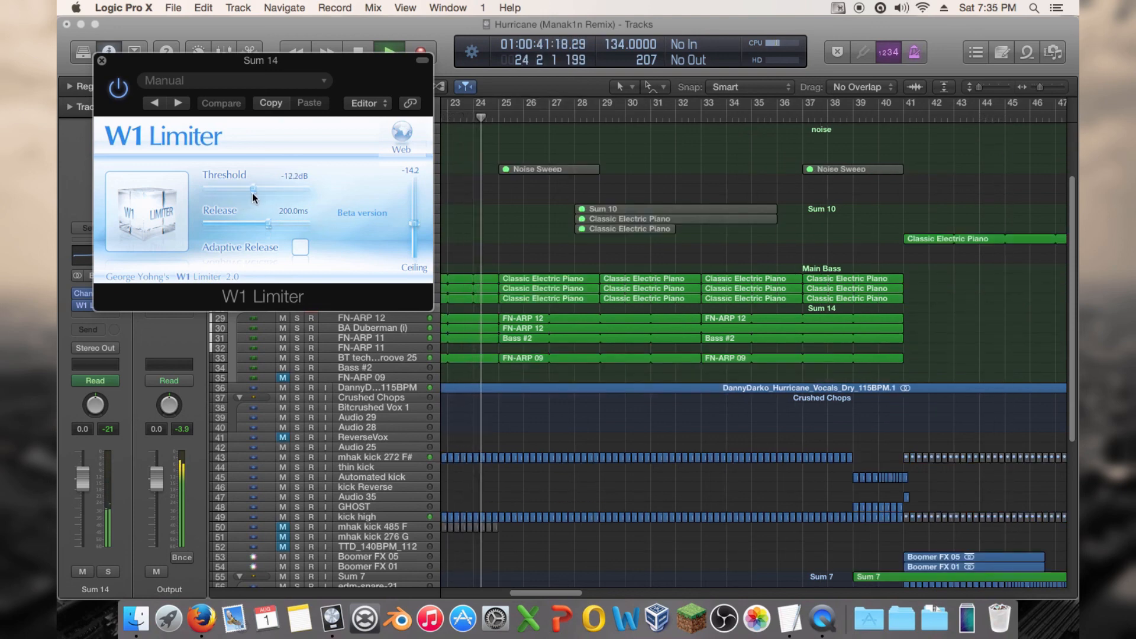
left_click(117, 88)
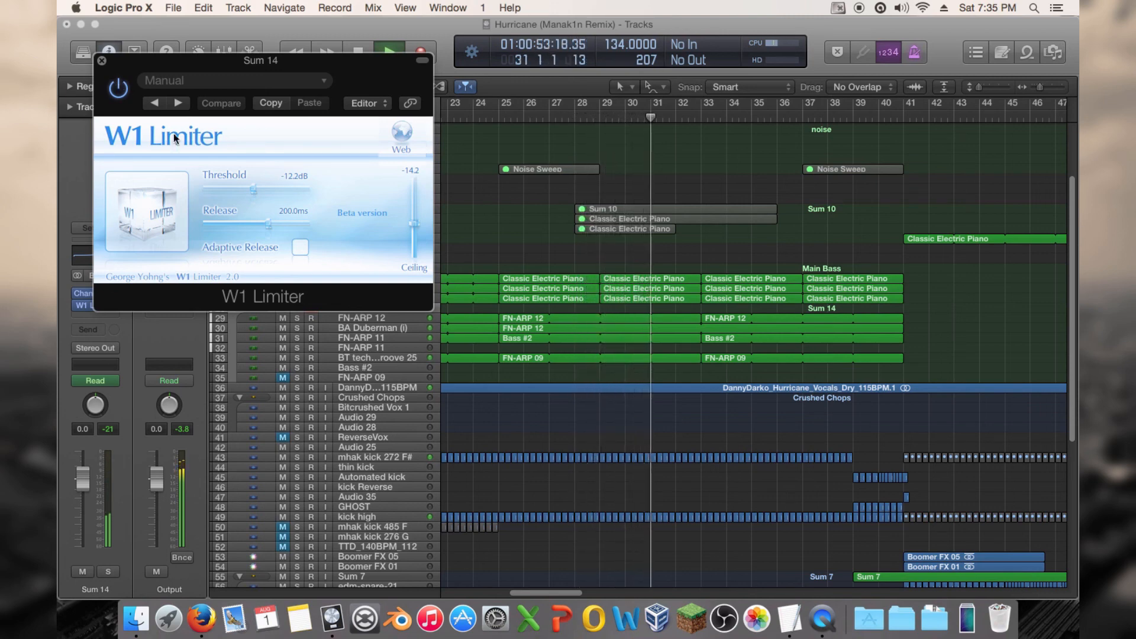
Step: Try Adaptive Release on Sum 14's W1 Limiter with playback from the start, and remove the limiter from the stack
left_click(302, 248)
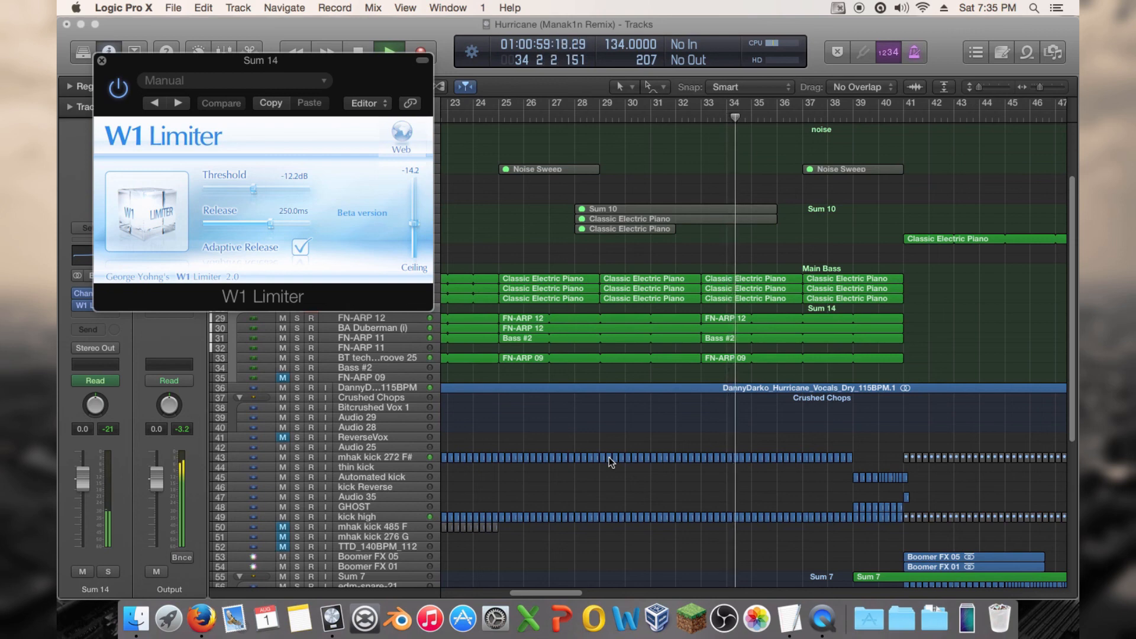
key("Return")
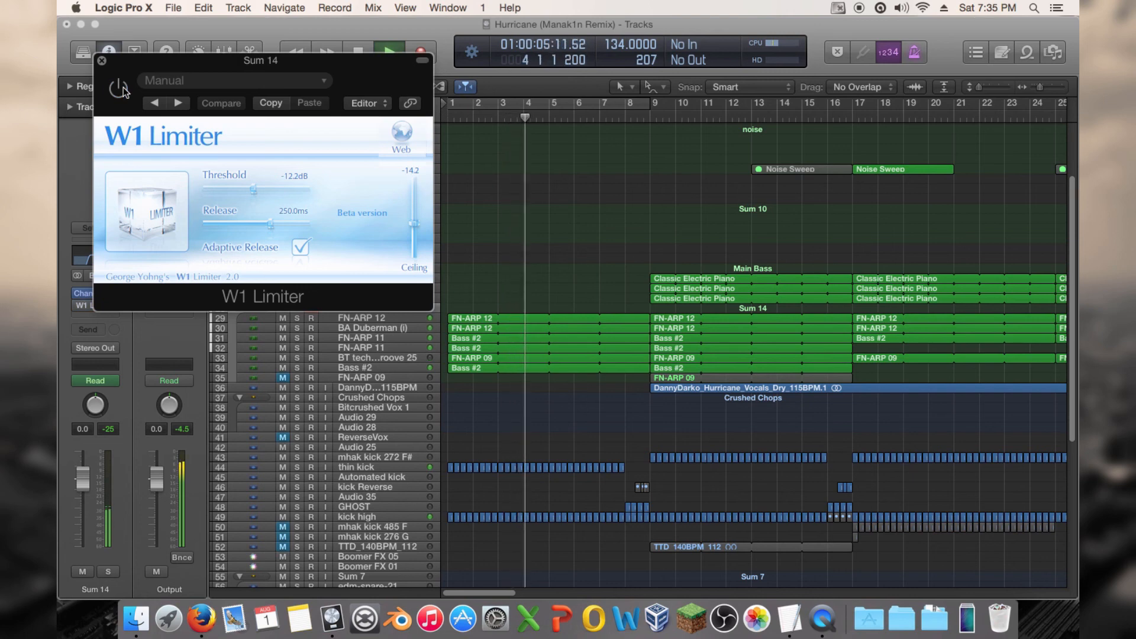
left_click(102, 61)
left_click(118, 297)
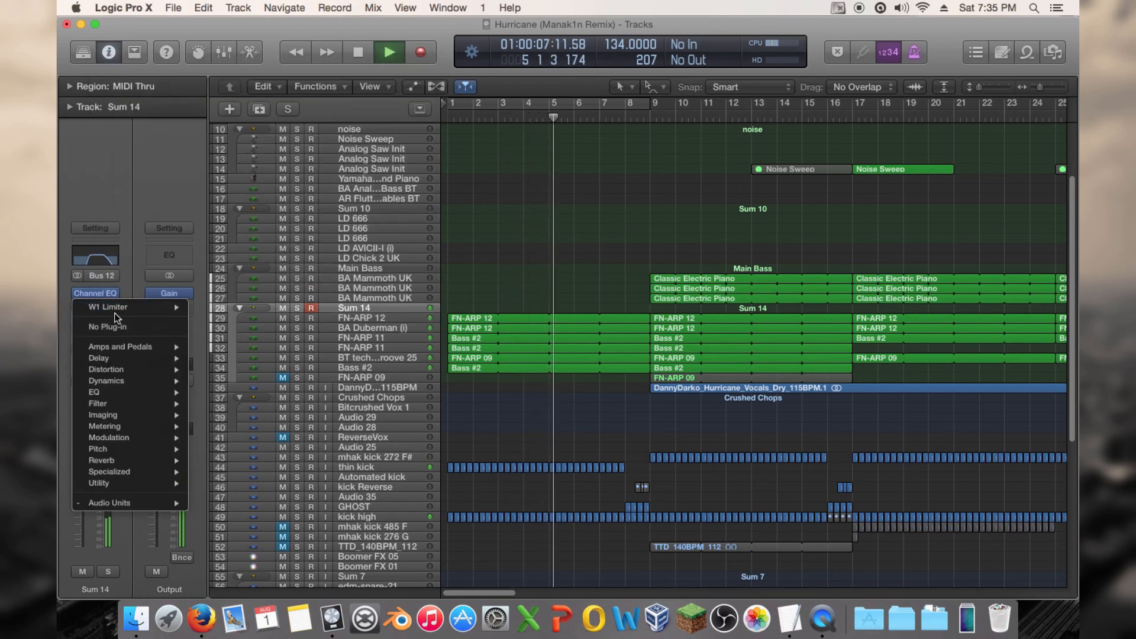
left_click(134, 326)
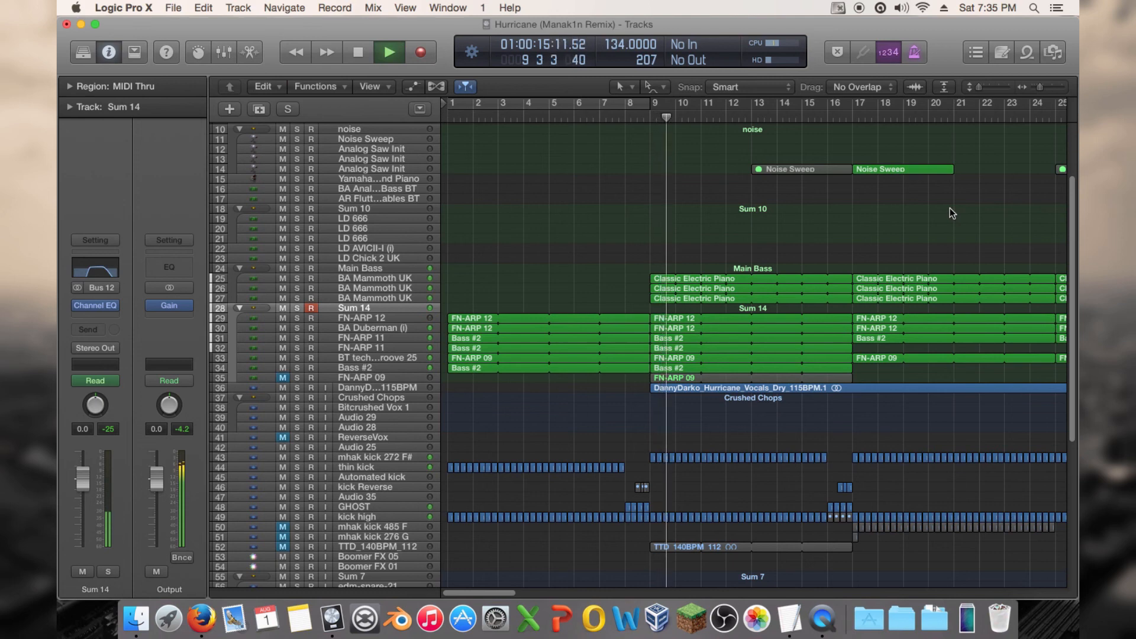
Step: Continue playback from just before bar 9, stop it around bar 15, and save the project
left_click(644, 118)
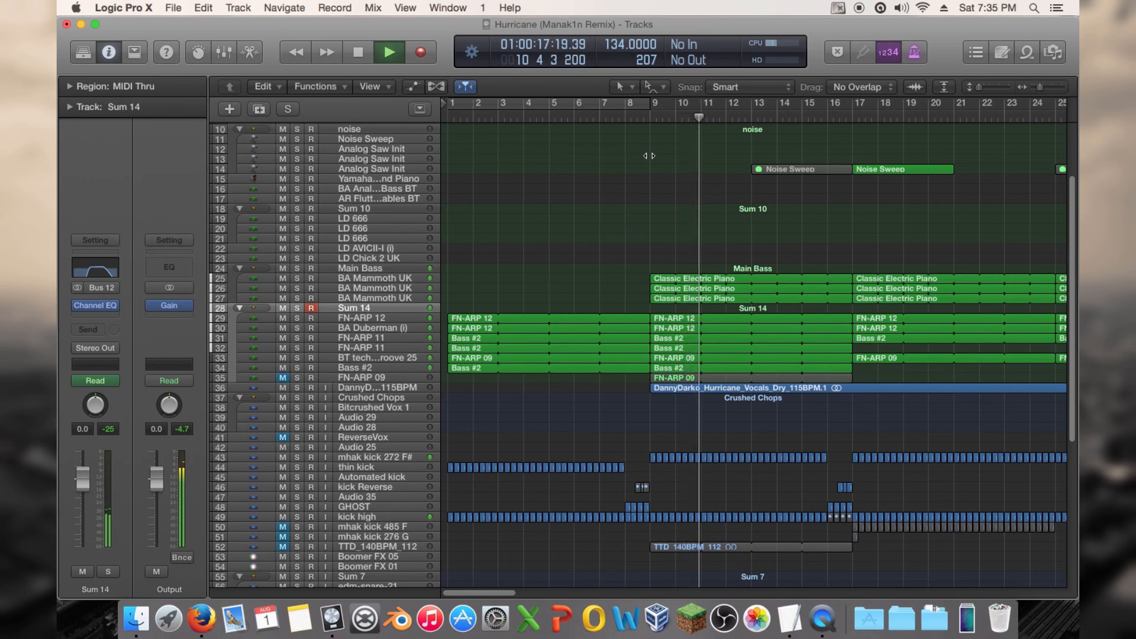
left_click_drag(1040, 87, 1032, 90)
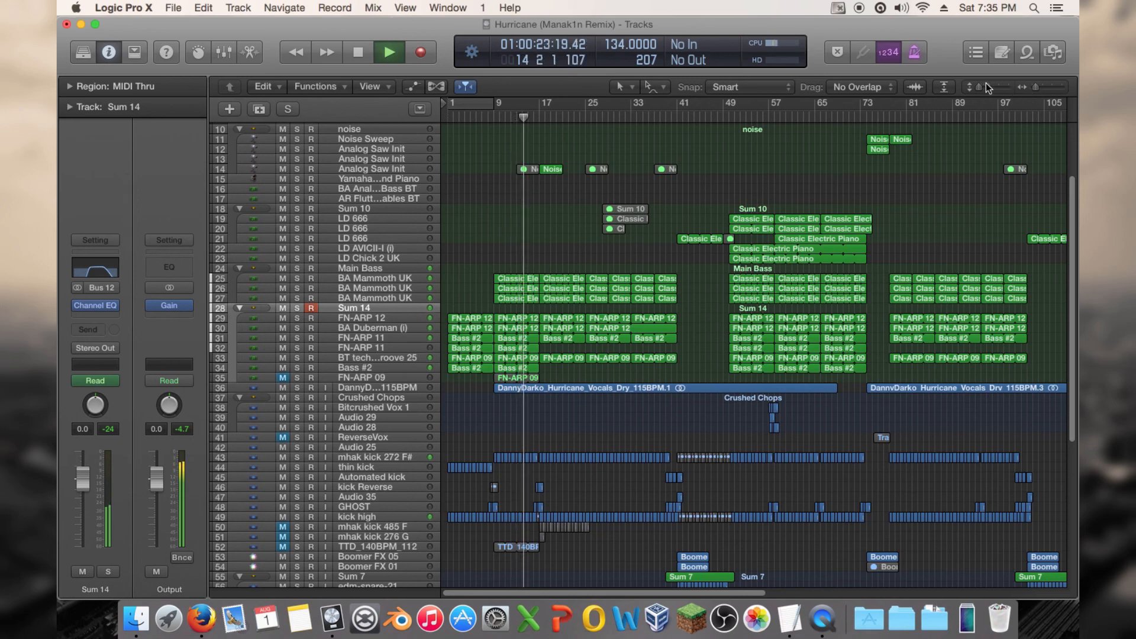
key("space")
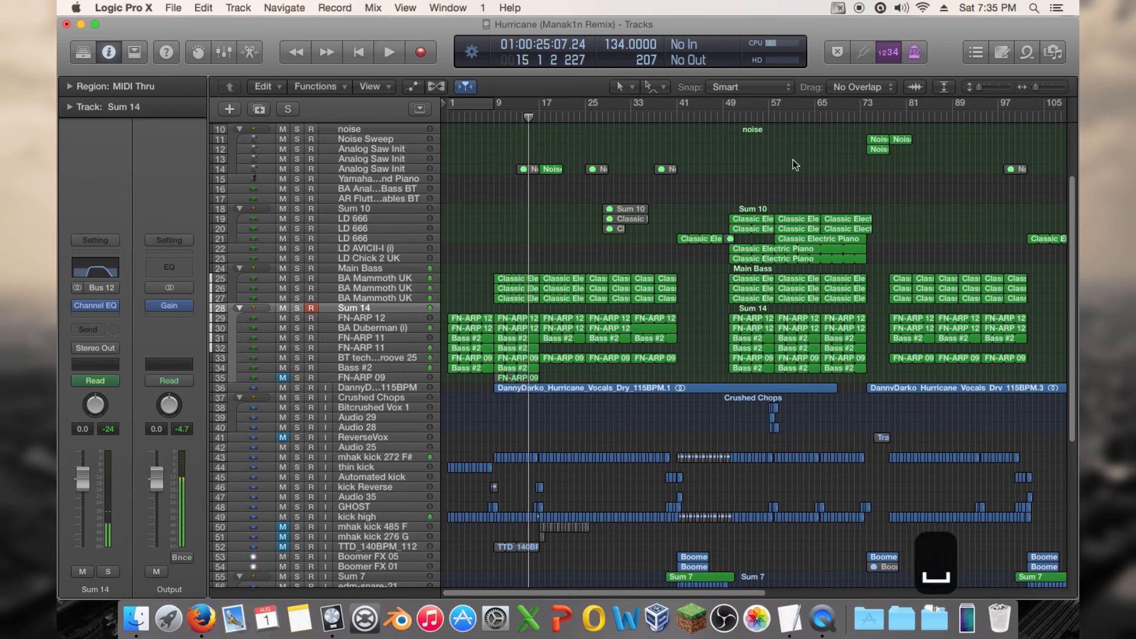
key("super+s")
Step: Check the file browser and the project's note pad for remaining to-do items, and hide the side pane
left_click(1054, 54)
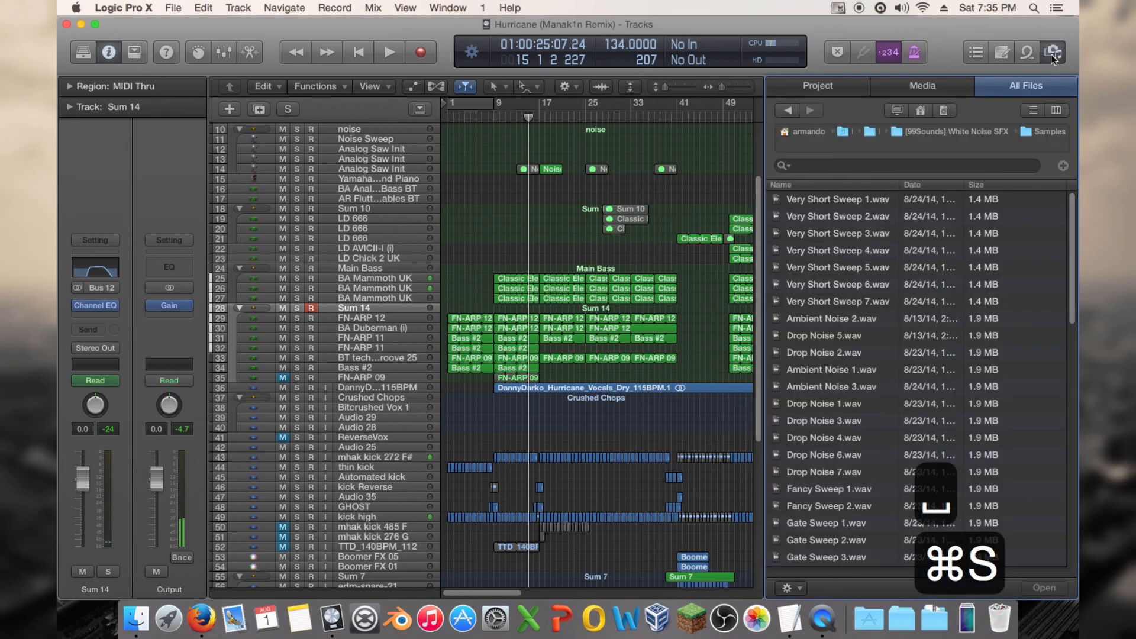
left_click(1027, 54)
left_click(1002, 52)
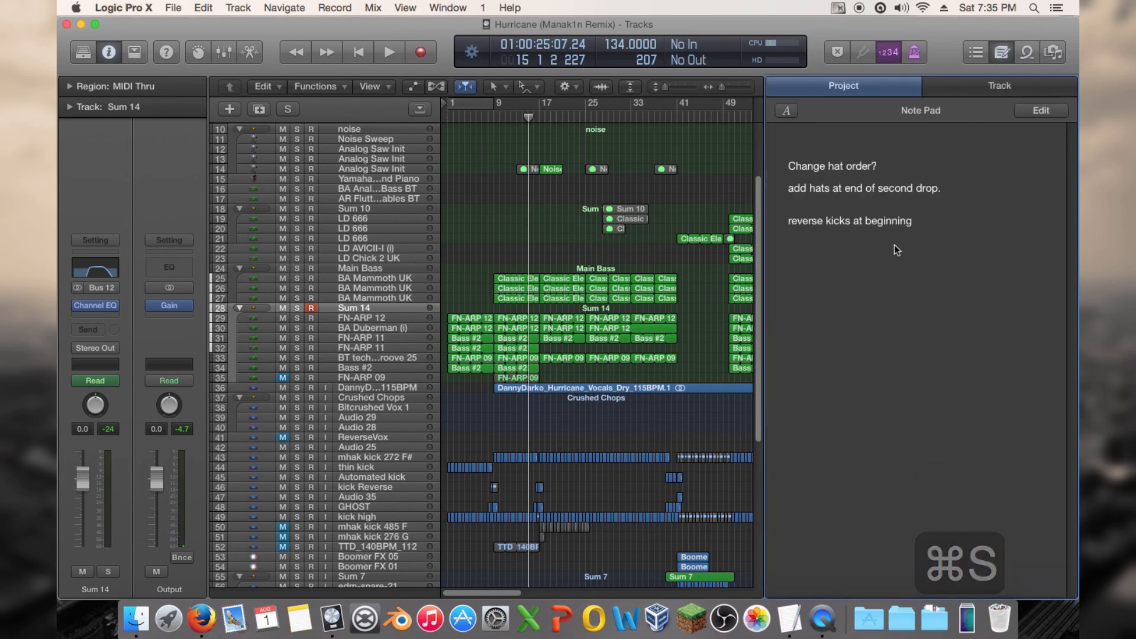
left_click(1008, 56)
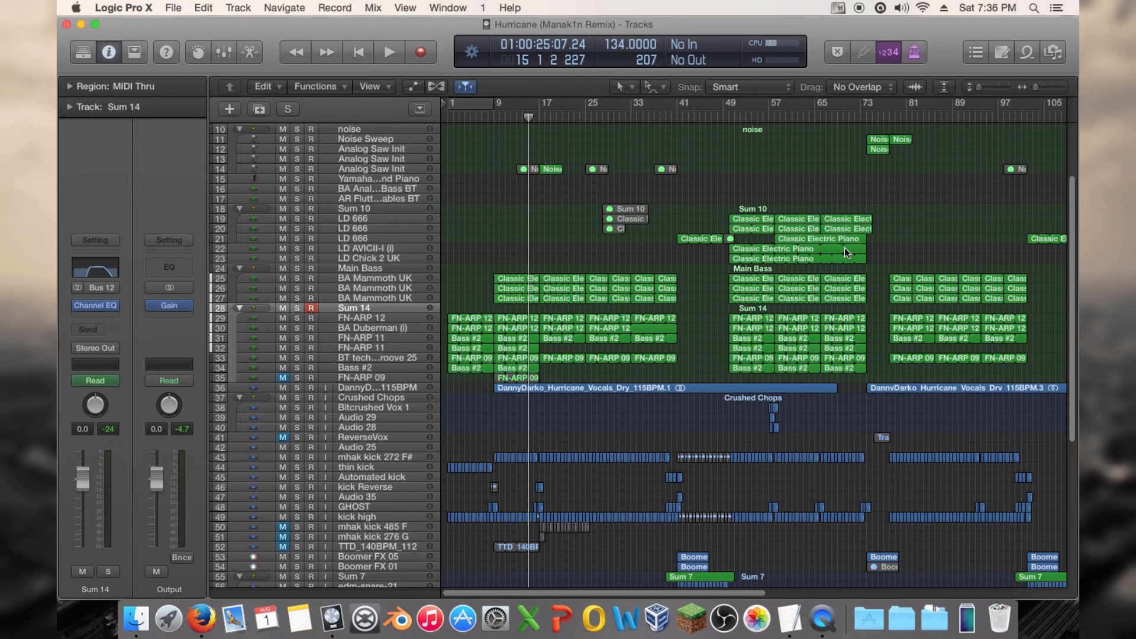
Step: Copy the edm-crash-01 region from around bar 25 to bar 1 on its track without automation data, and play it back
key("Return")
scroll(613, 135, "down", 5)
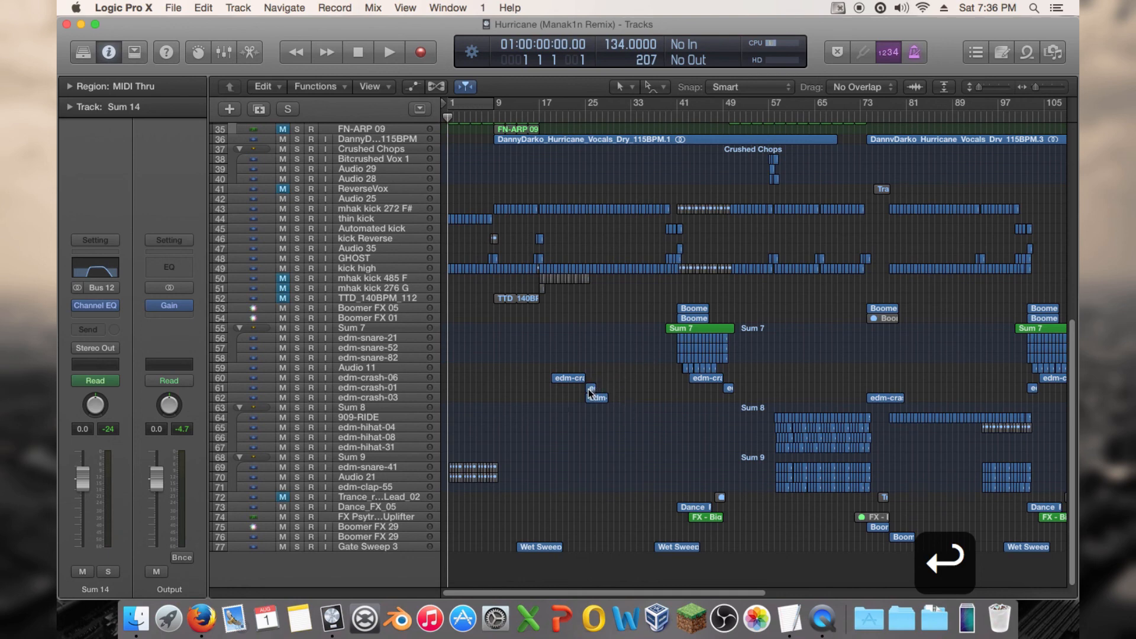
left_click_drag(588, 389, 452, 388)
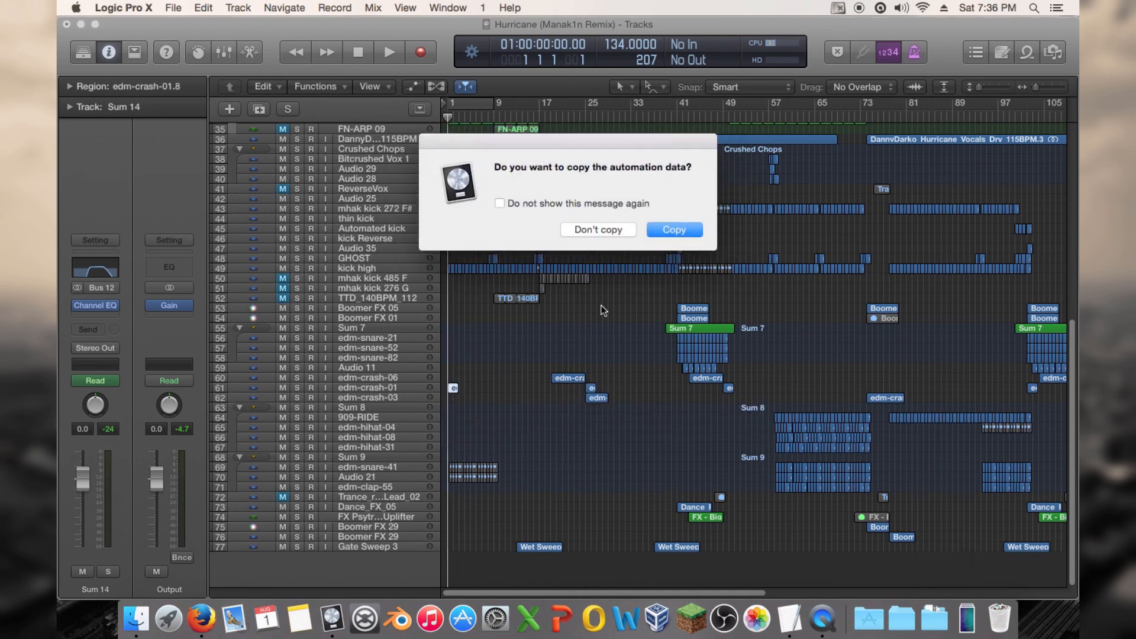
left_click(613, 230)
key("space")
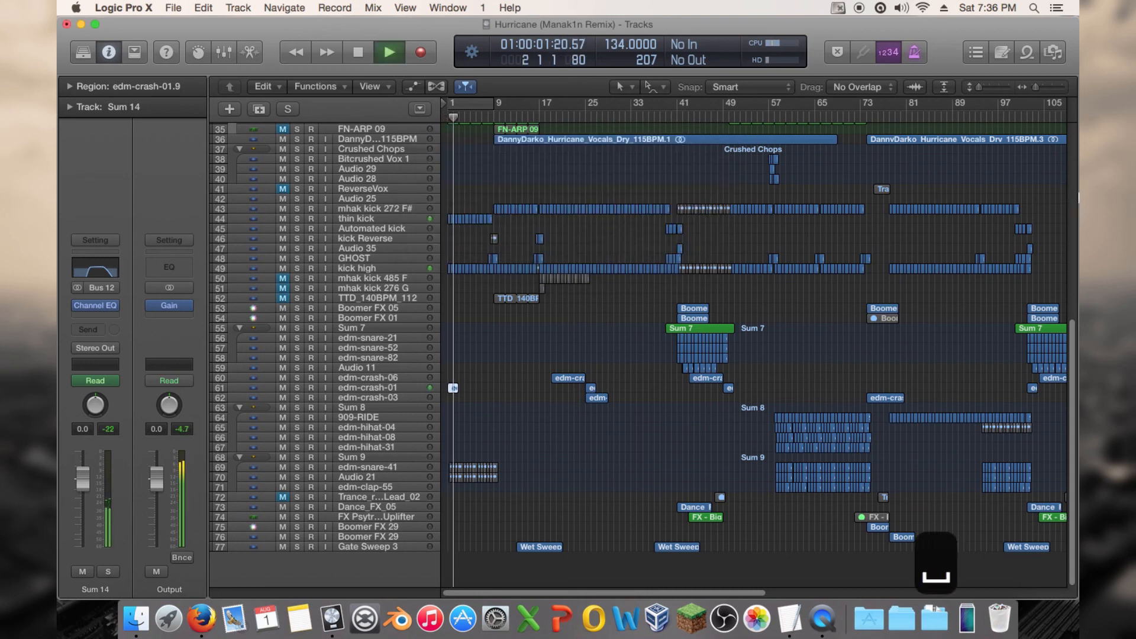
left_click_drag(1036, 87, 1040, 86)
key("space")
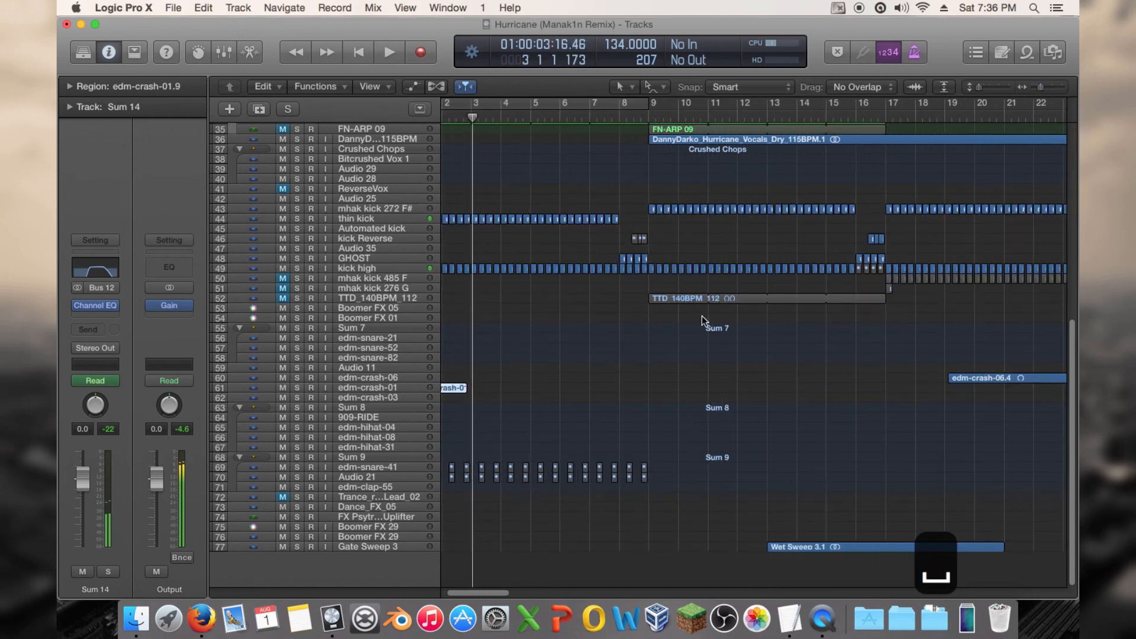
left_click_drag(483, 594, 445, 595)
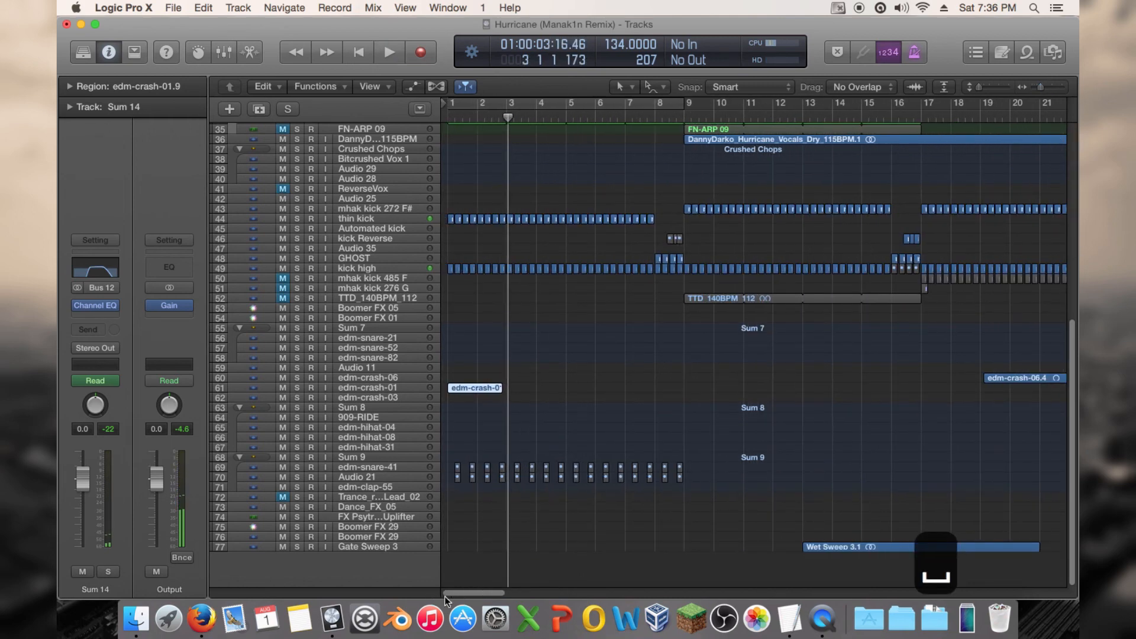
Step: Add an audio track below edm-crash-01 and move the bar 1 crash region onto it without moving the track automation
left_click(347, 384)
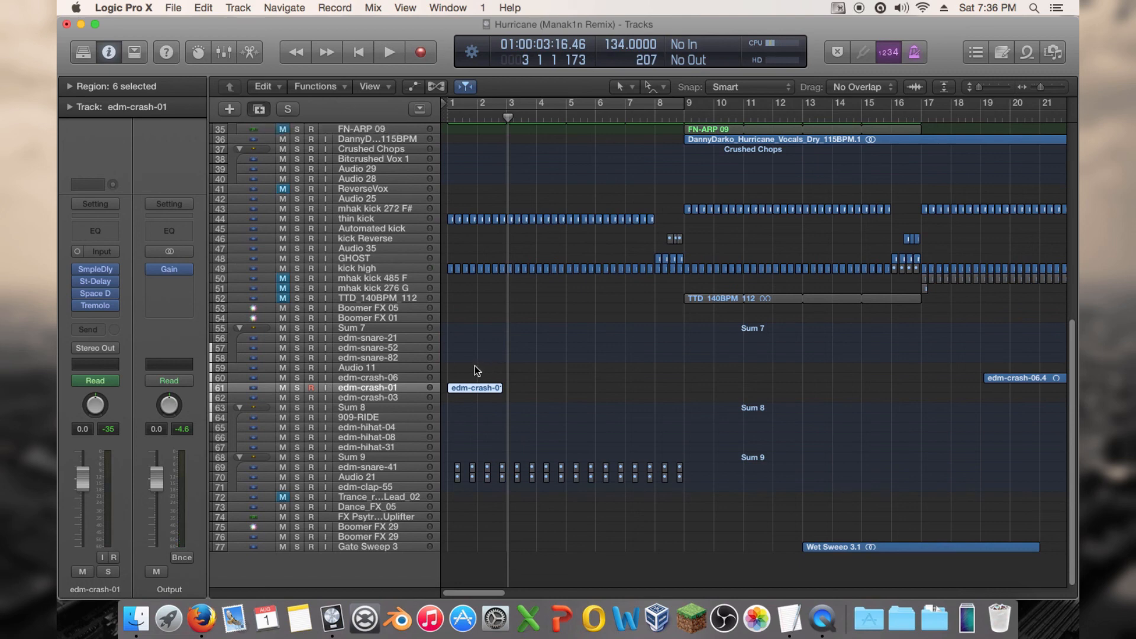
key("alt+super+a")
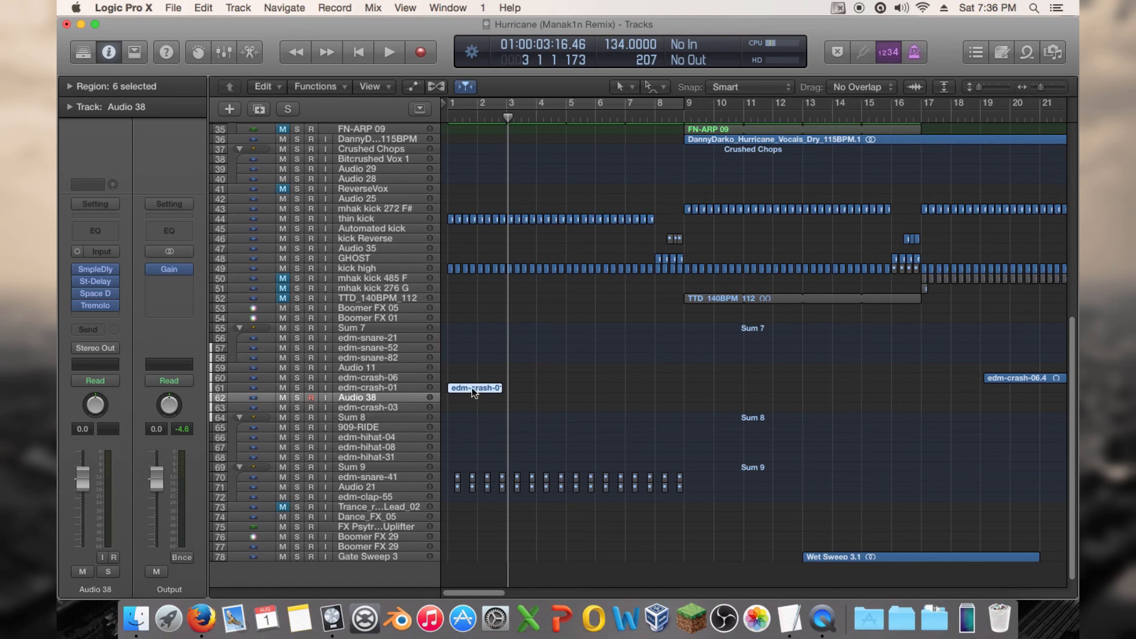
left_click_drag(473, 393, 473, 400)
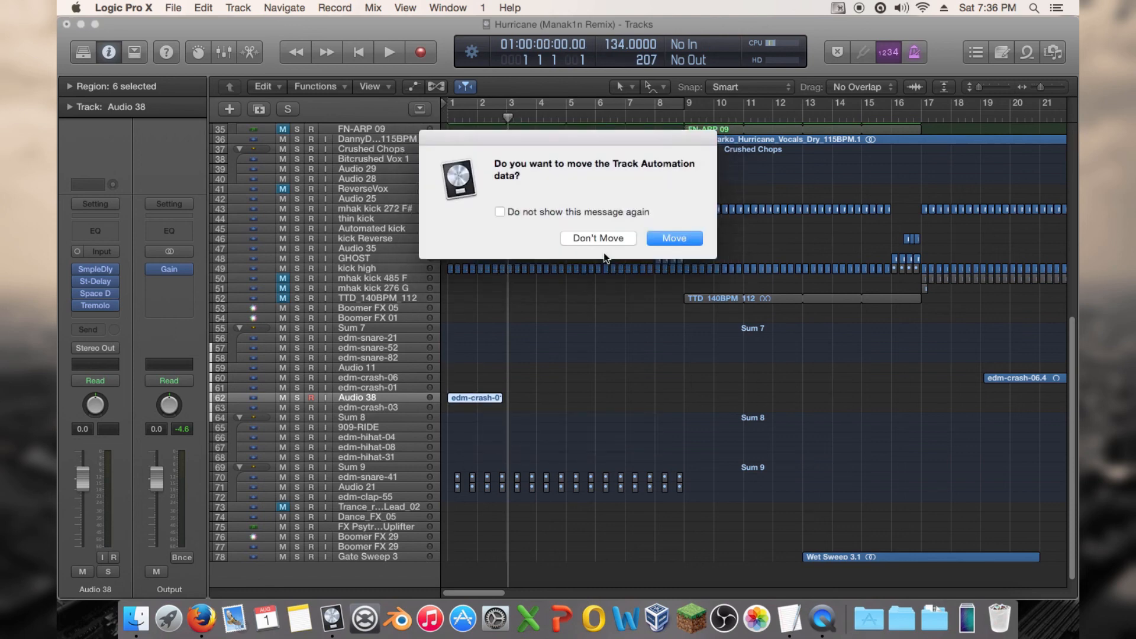
left_click(600, 237)
key("a")
key("a")
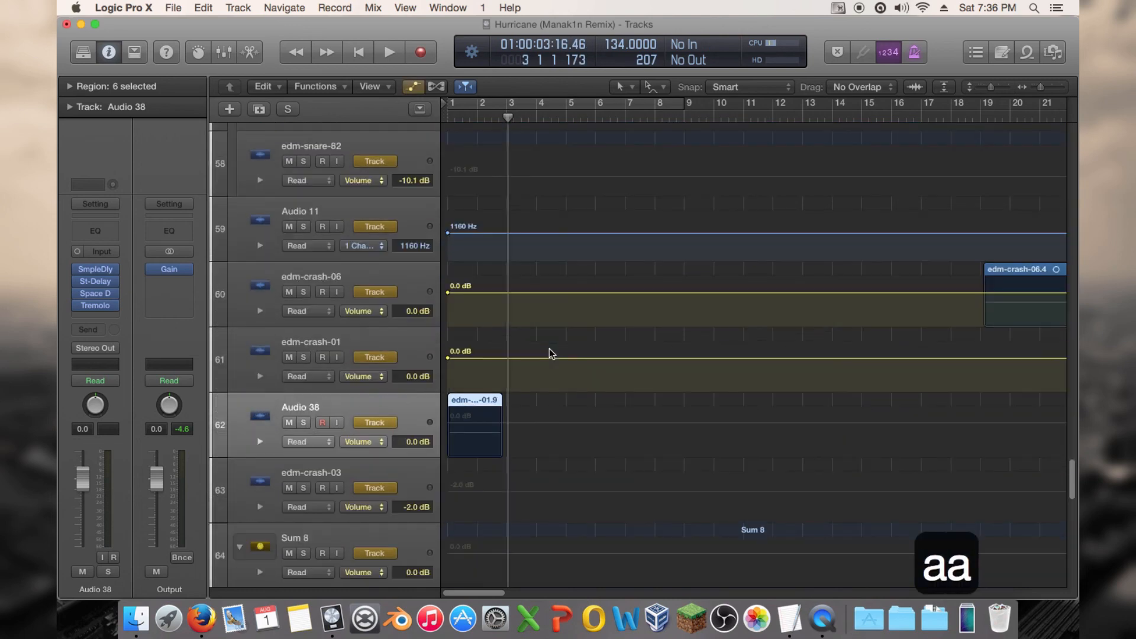
Step: Insert a Compressor before the Tremolo on the new crash track, with Auto Gain at -12 dB, lower make-up gain and threshold about -40 dB
left_click(108, 314)
mouse_move(177, 352)
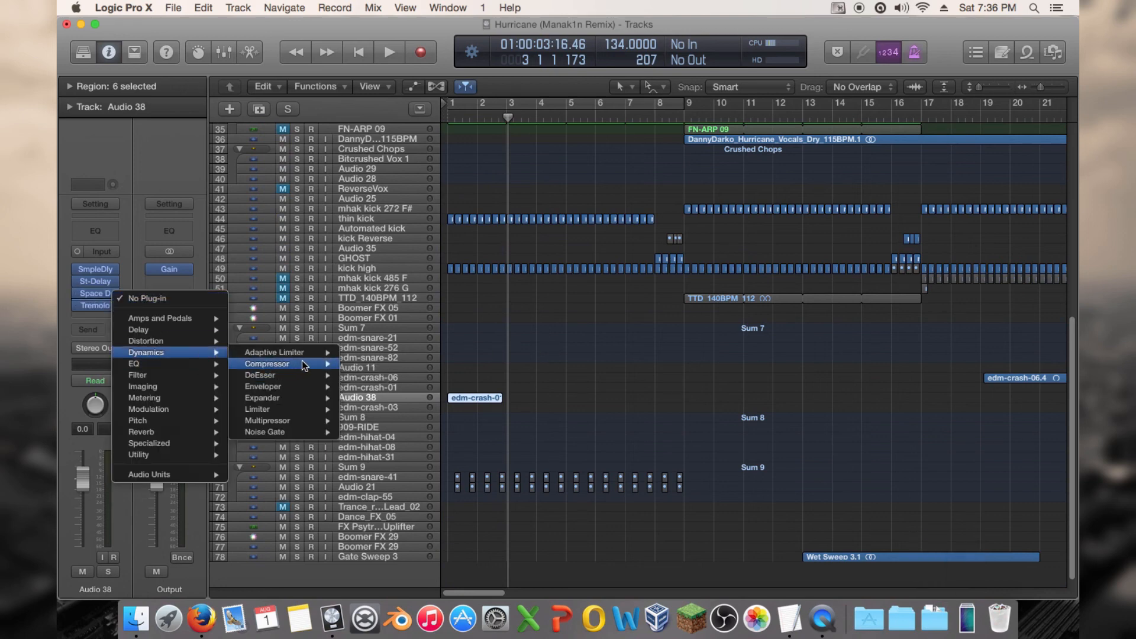
left_click(369, 364)
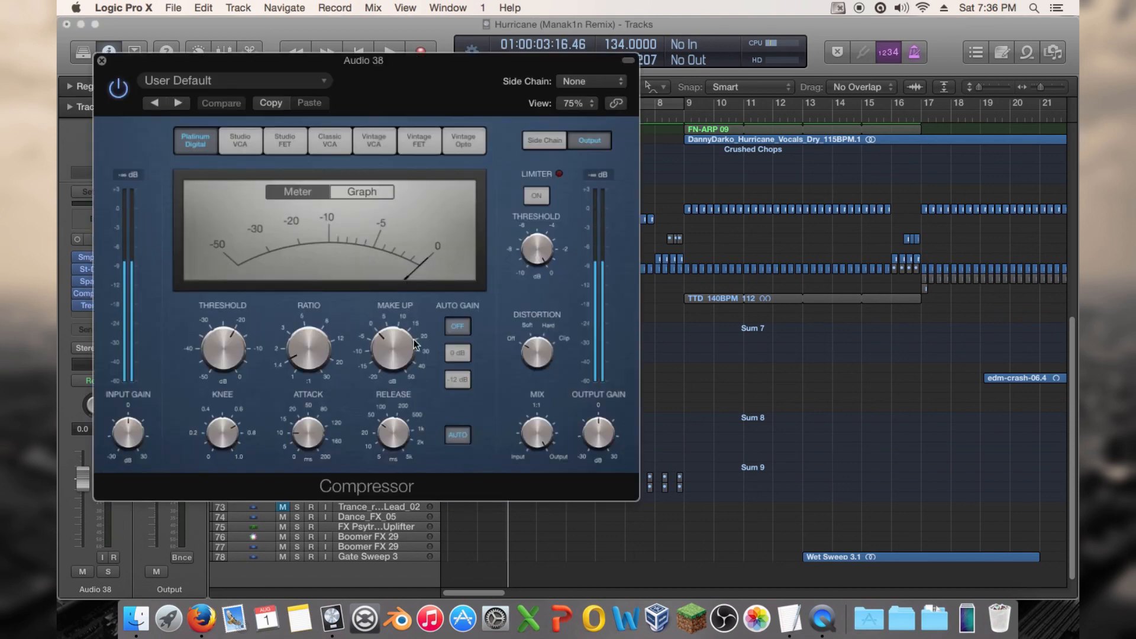
left_click(456, 379)
left_click_drag(392, 349, 382, 366)
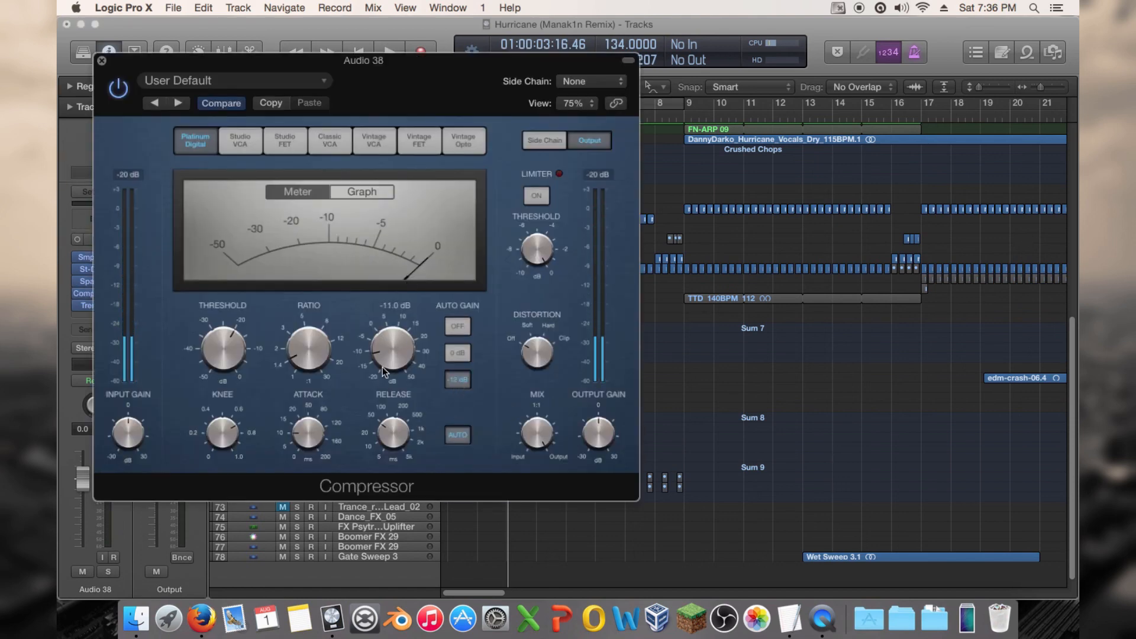
left_click(217, 353)
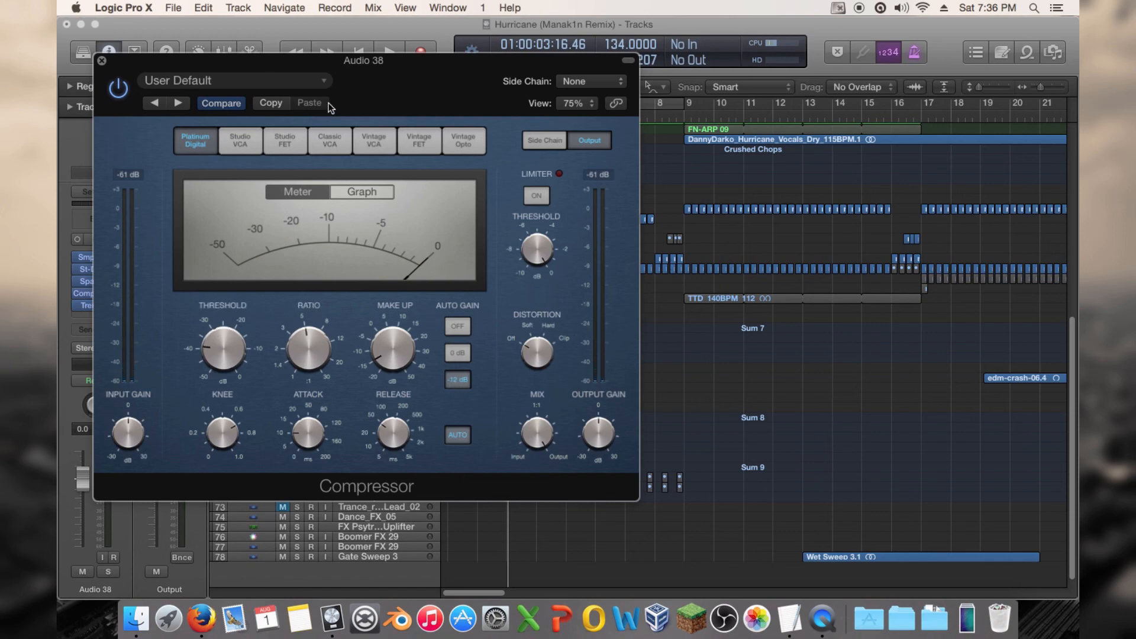
left_click_drag(367, 83, 655, 140)
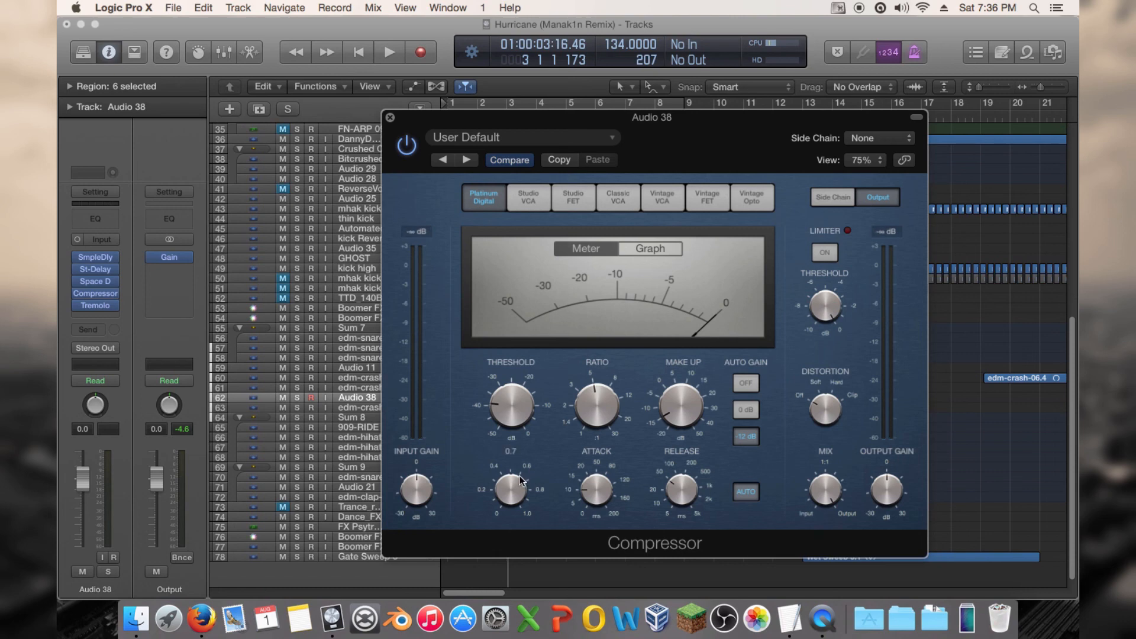
Step: Compare the bar 1 crash from the start with the new track's Compressor active and bypassed
key("Return")
key("space")
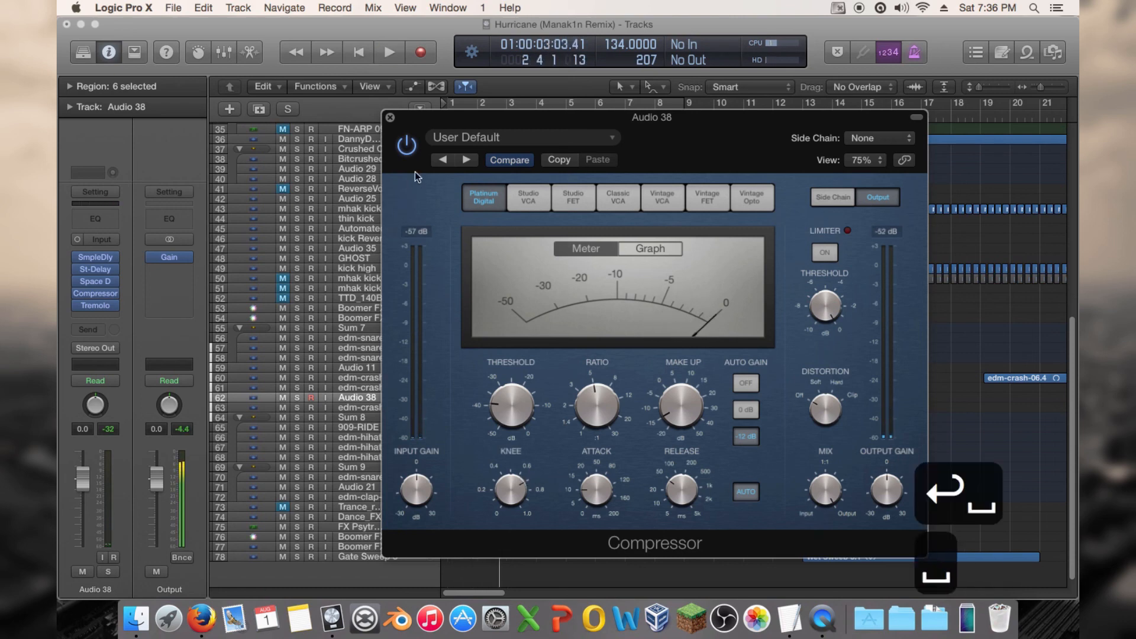
key("space")
left_click(410, 153)
key("Return")
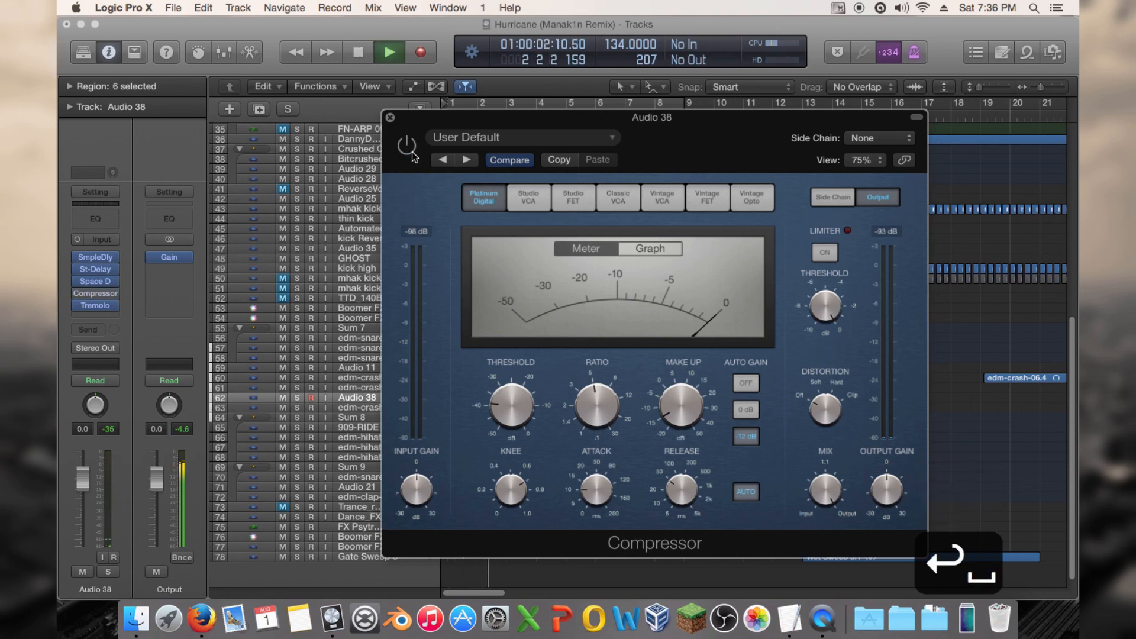
key("space")
left_click(407, 145)
Step: While playing from the start, adjust the Compressor's threshold, set its ratio to 8.0:1, and replay the crash
key("Return")
key("space")
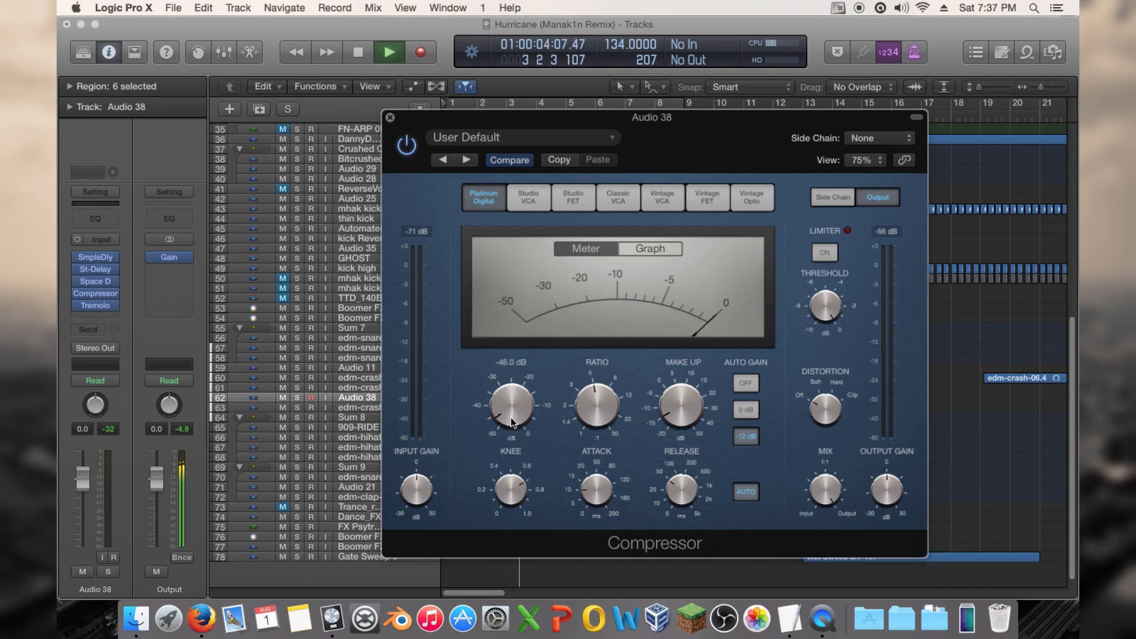
left_click_drag(510, 417, 519, 414)
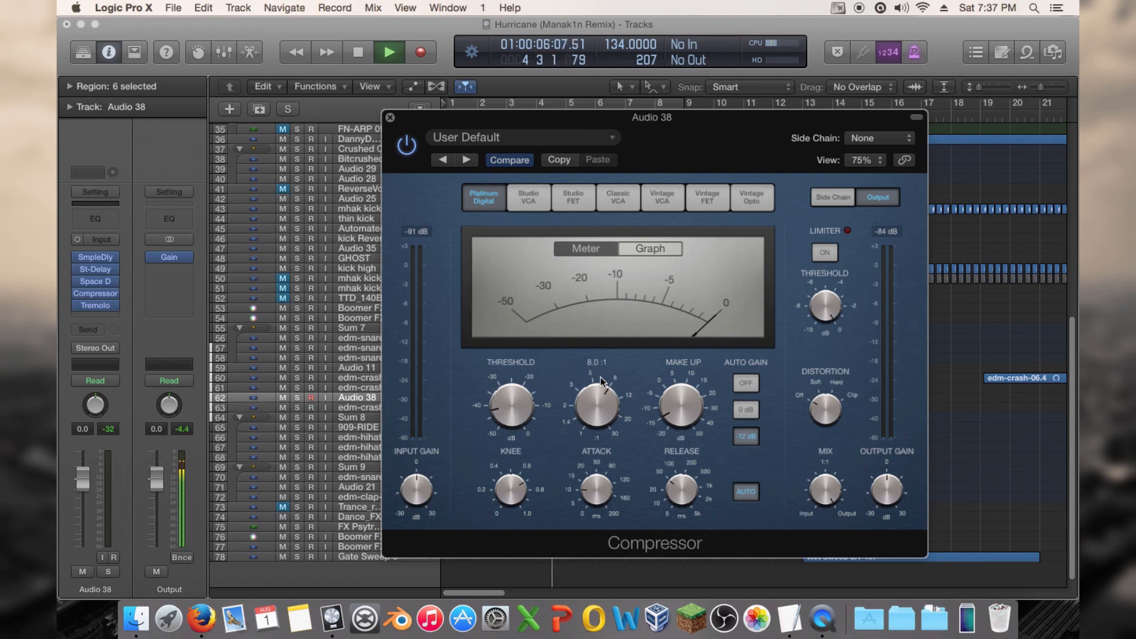
key("space")
key("Return")
key("space")
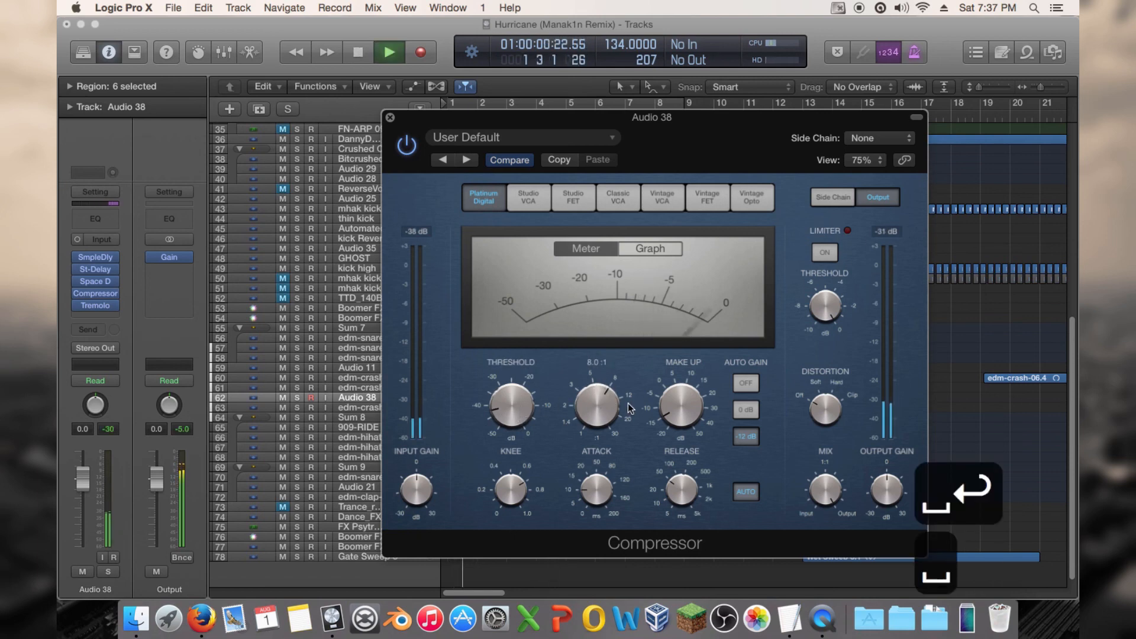
Step: Set the Tremolo's depth to 100% on the new crash track and listen to the crash from the start
left_click(111, 302)
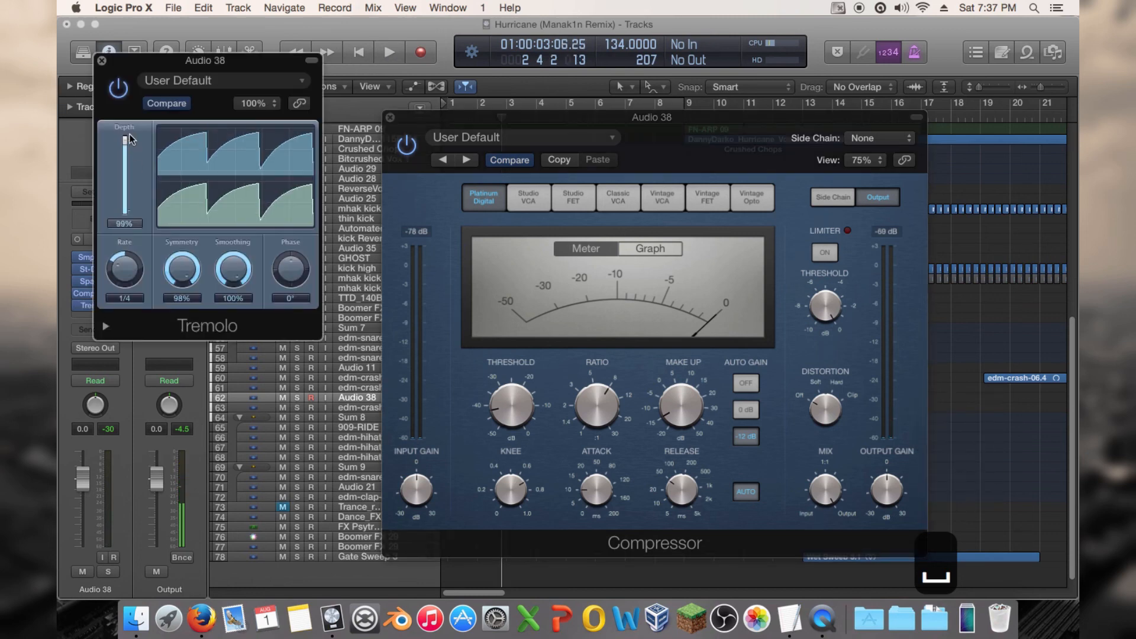
key("Return")
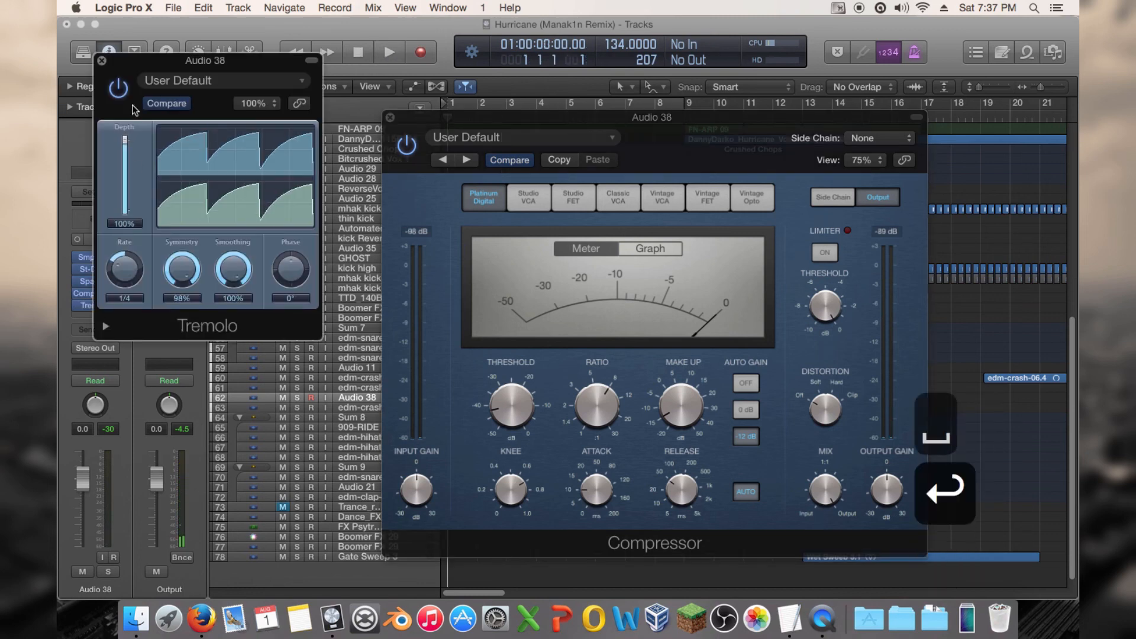
key("space")
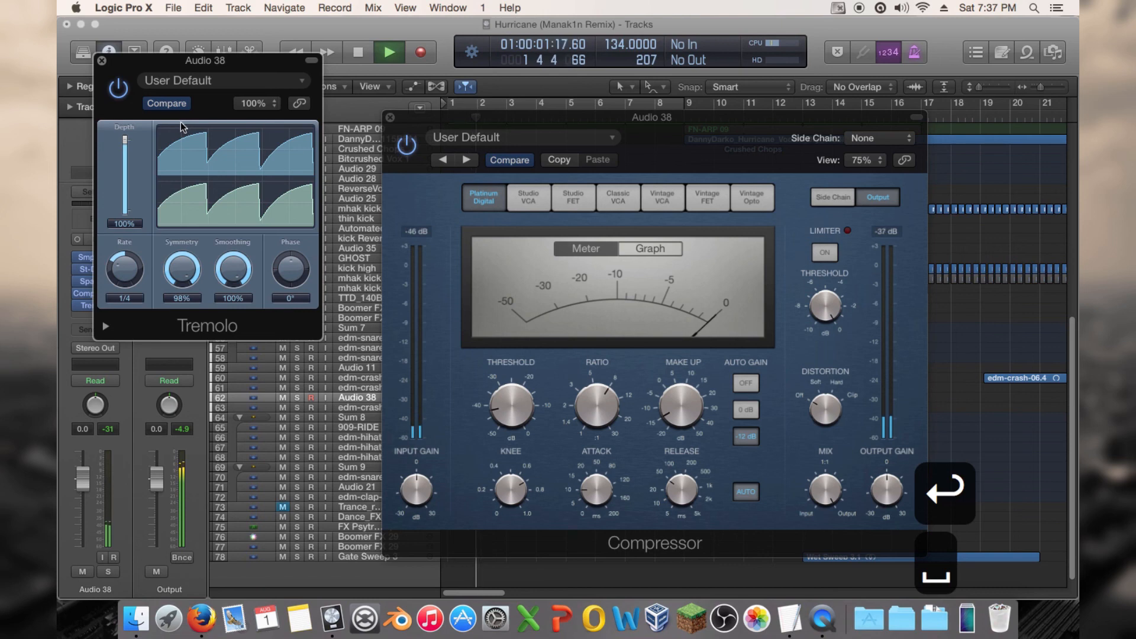
left_click(101, 61)
key("space")
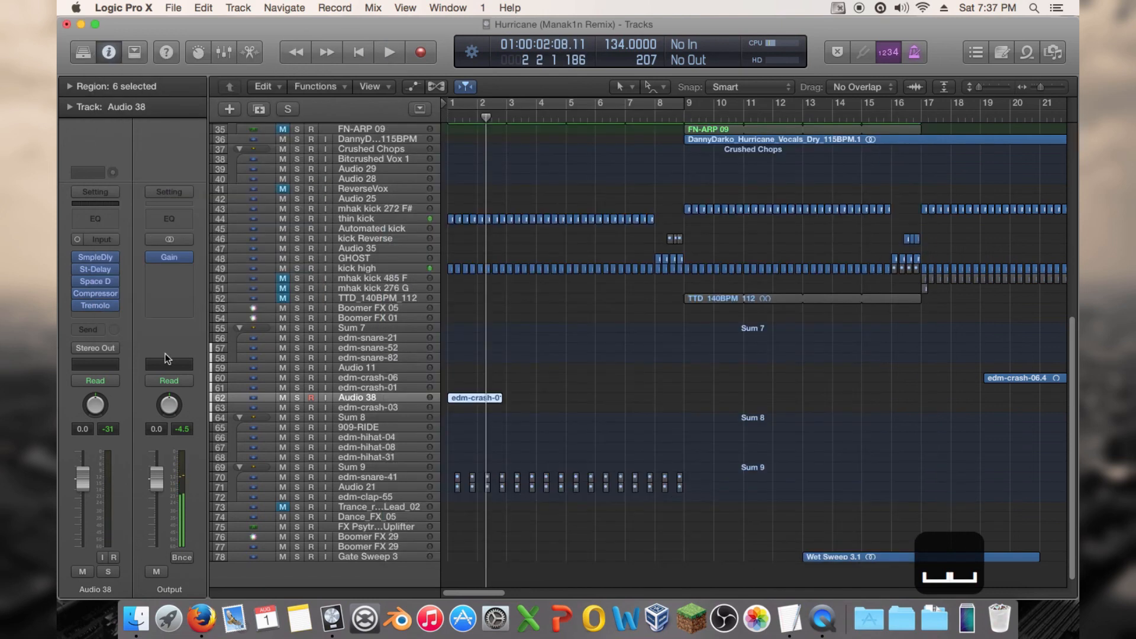
Step: Replace the Tremolo on the new crash track with a second Compressor
left_click(117, 306)
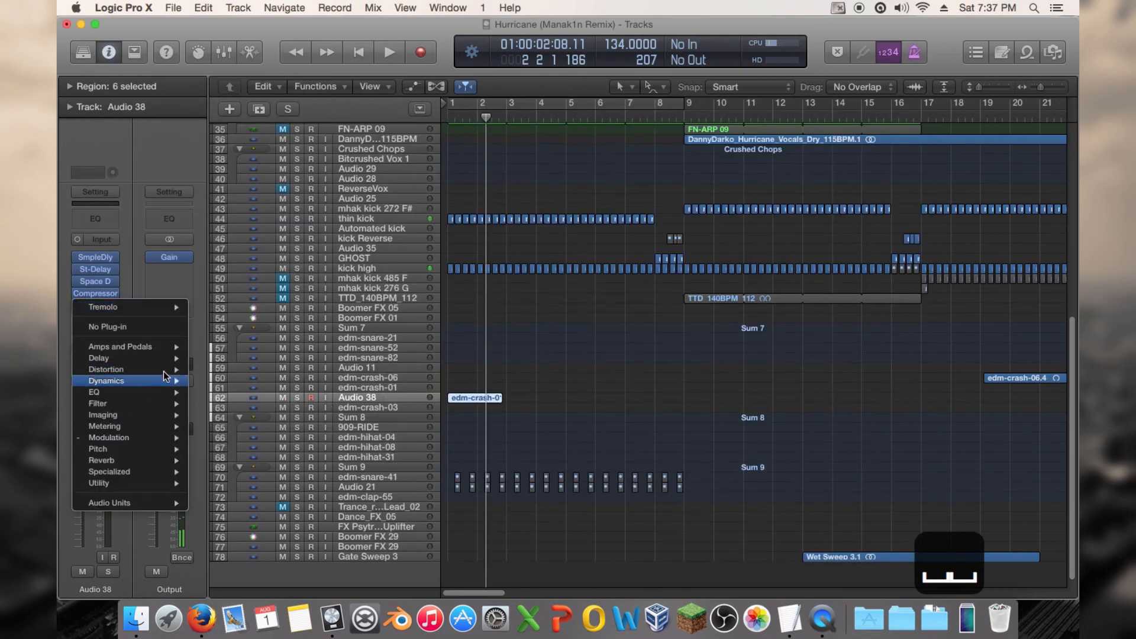
mouse_move(167, 382)
mouse_move(227, 392)
left_click(322, 393)
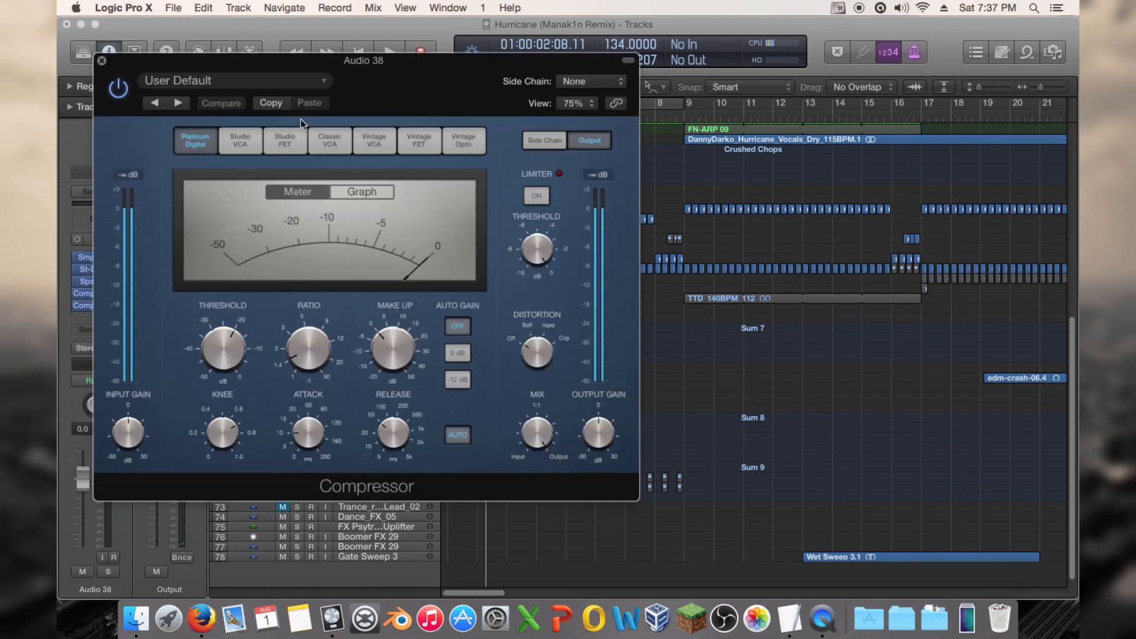
Step: Load the Kick Sidechain preset in the crash track's second Compressor and set its side chain to Bus 20
left_click(297, 83)
left_click(240, 346)
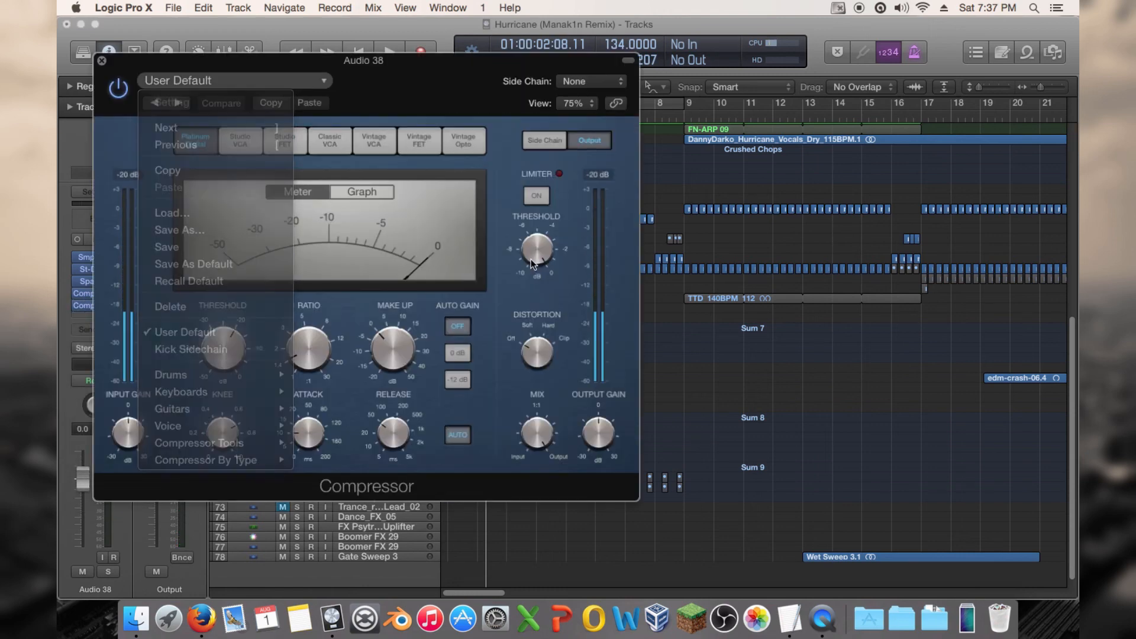
left_click(589, 82)
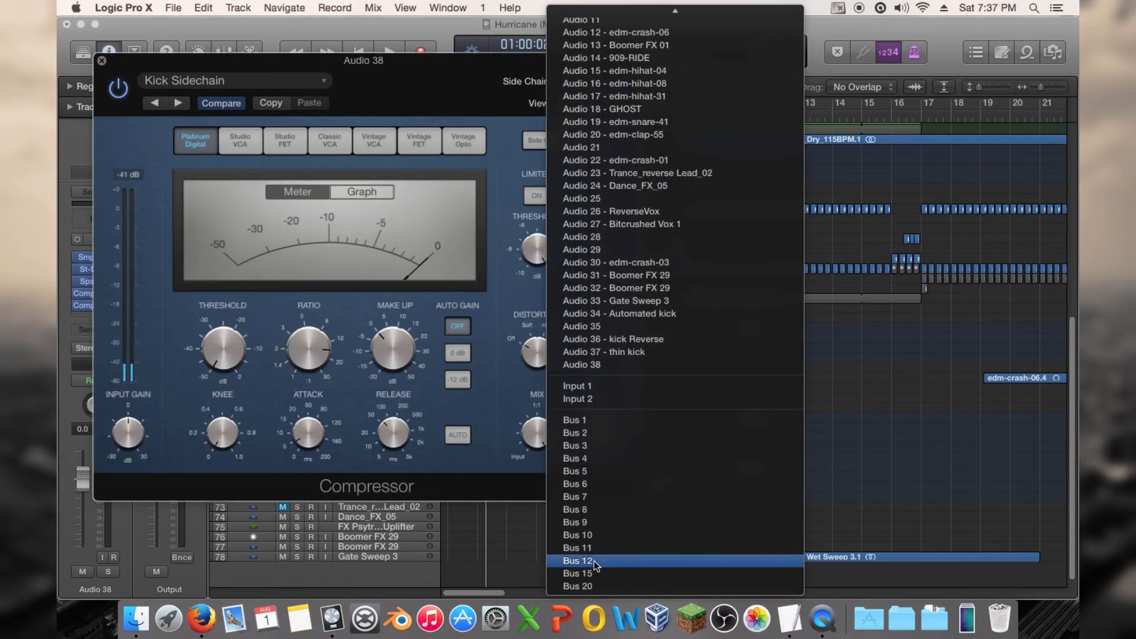
left_click(580, 587)
Step: Set the second Compressor's threshold to about -44.5 dB while playing the crash from the start, and close its window
left_click_drag(226, 324, 226, 314)
key("space")
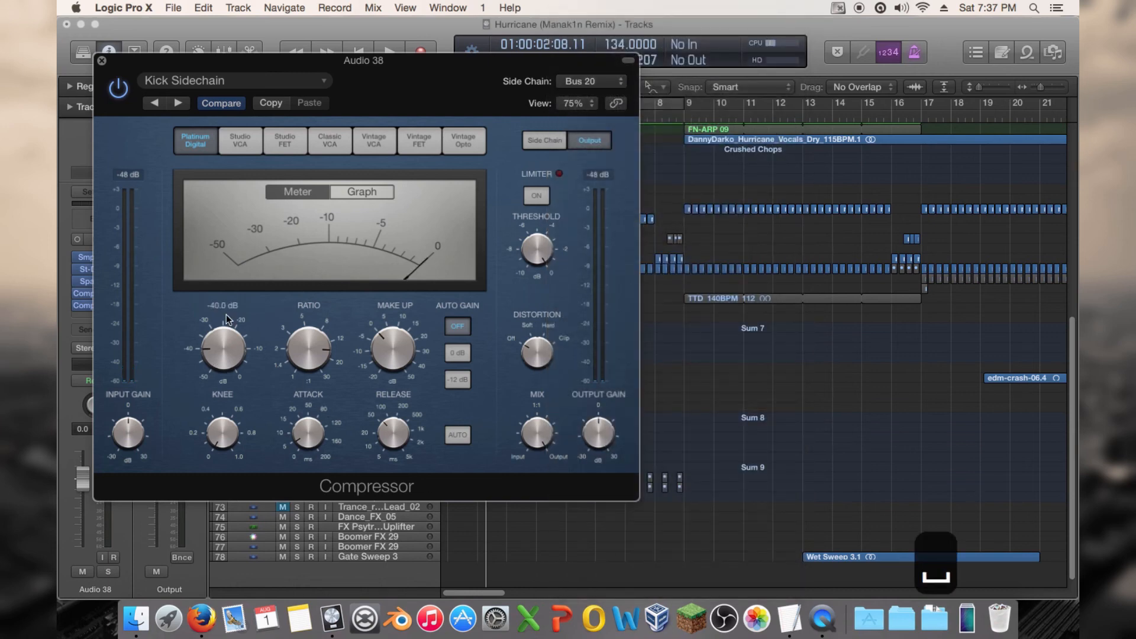
key("space")
key("Return")
key("space")
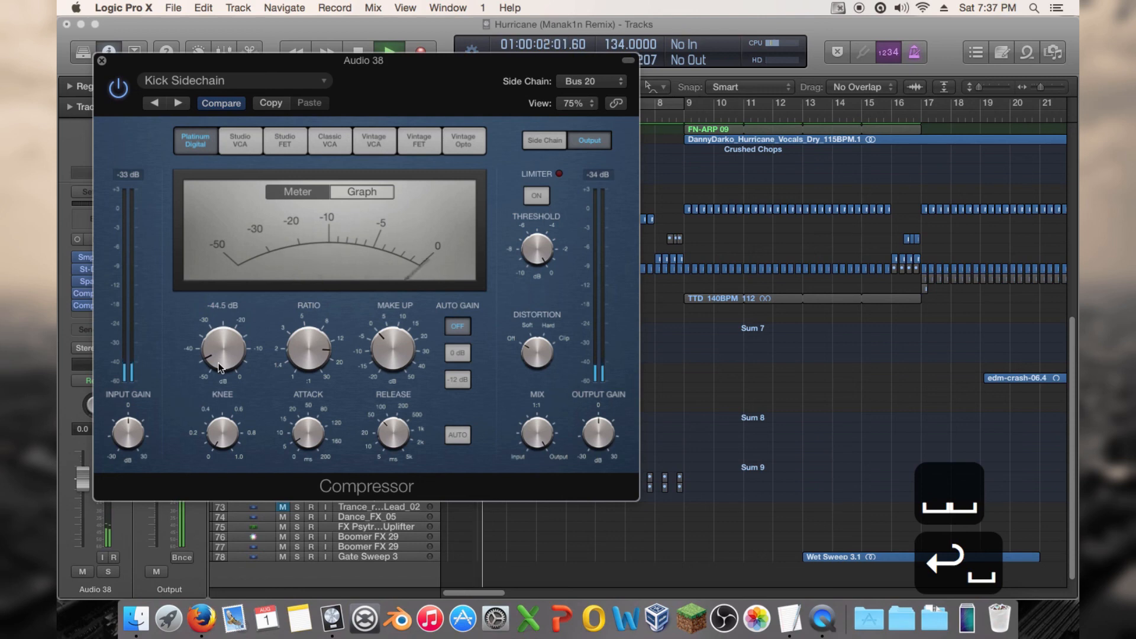
left_click(102, 61)
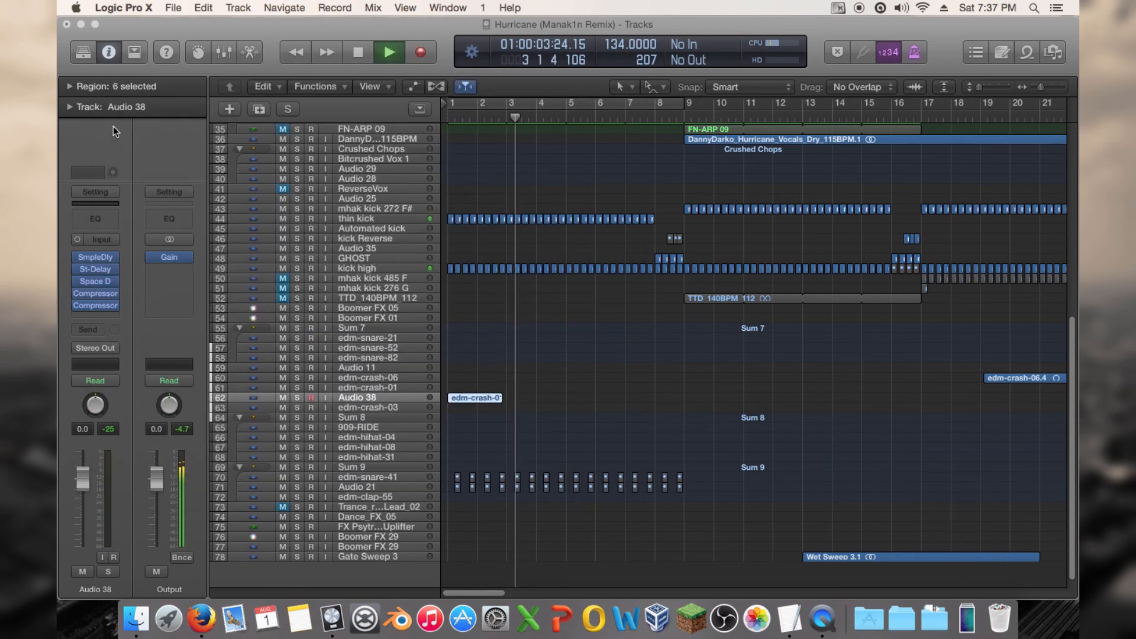
key("space")
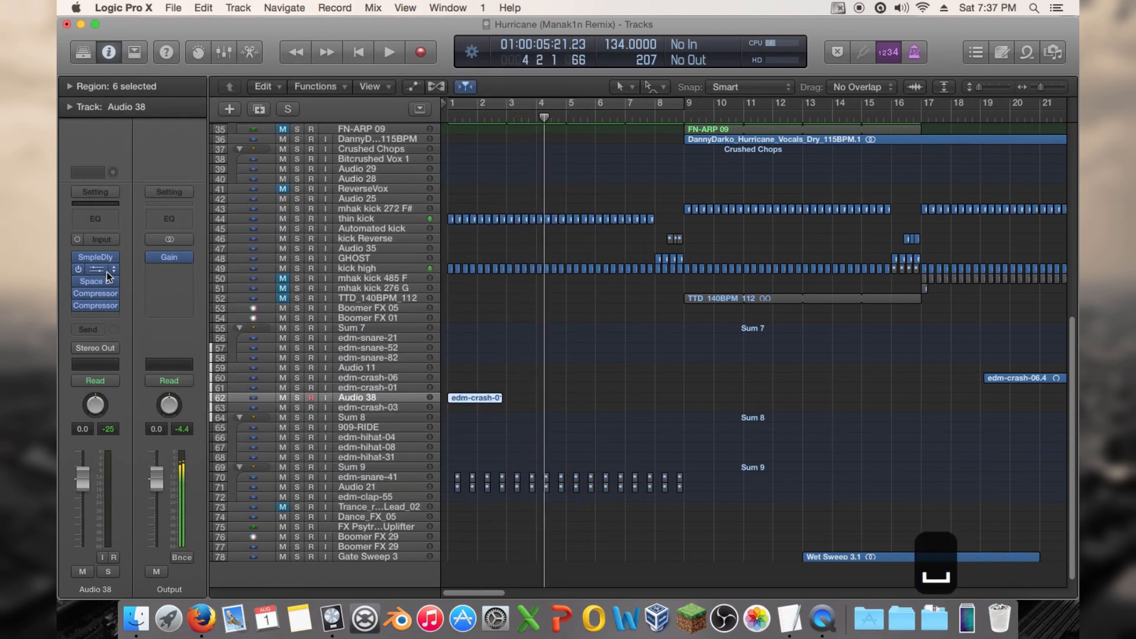
Step: Set both the left and right feedback of the crash track's Stereo Delay to 80%
left_click(107, 270)
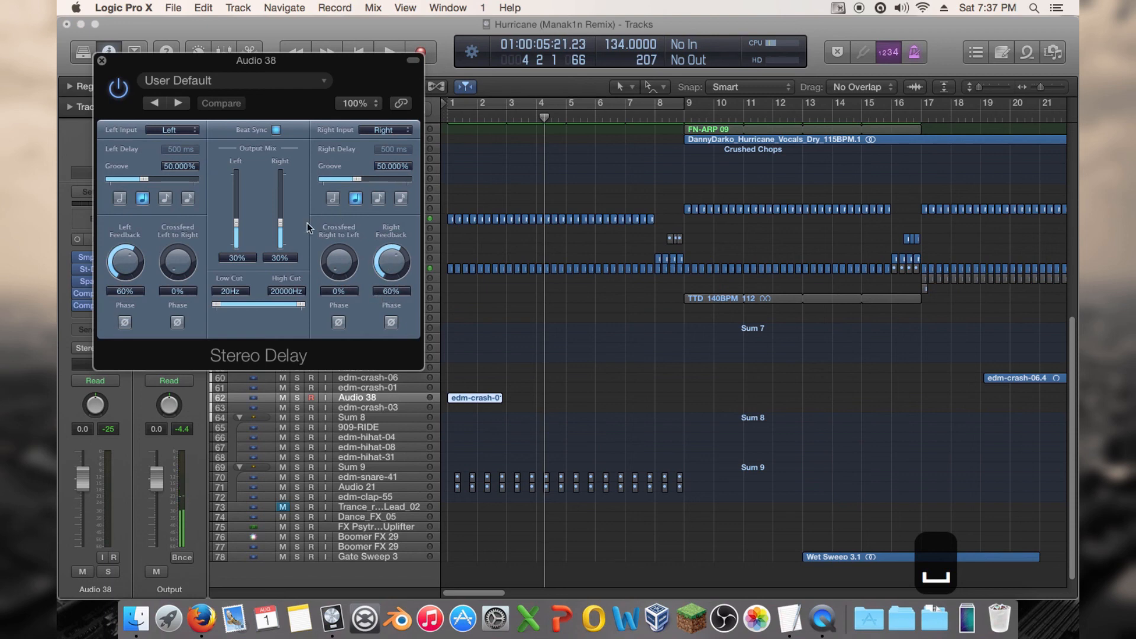
double_click(395, 292)
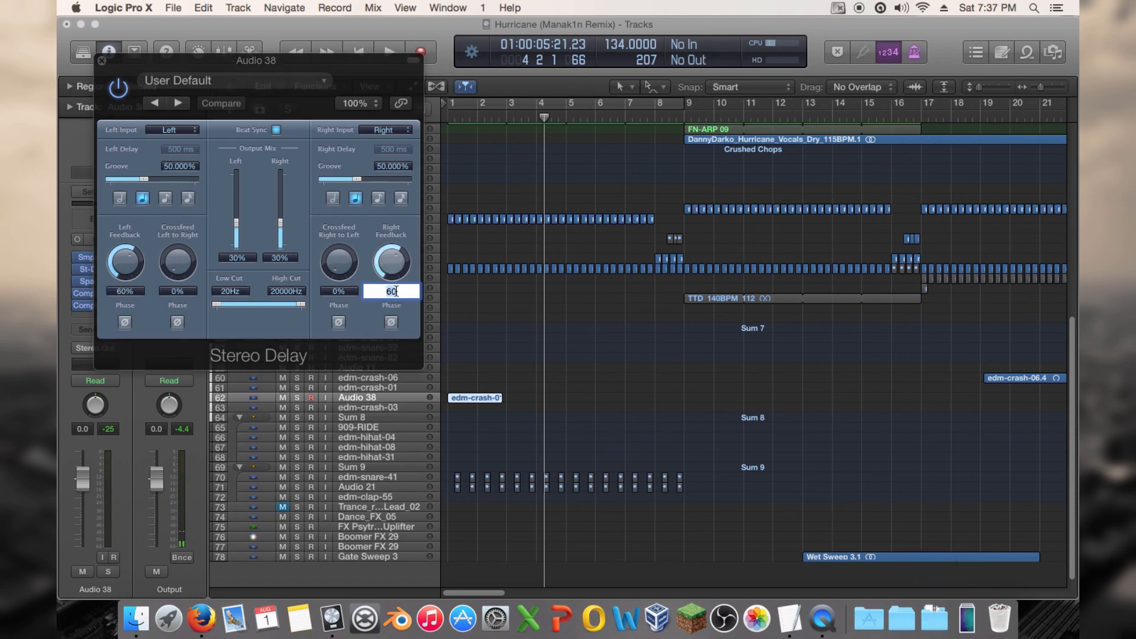
type("80")
double_click(125, 291)
type("80")
left_click(250, 279)
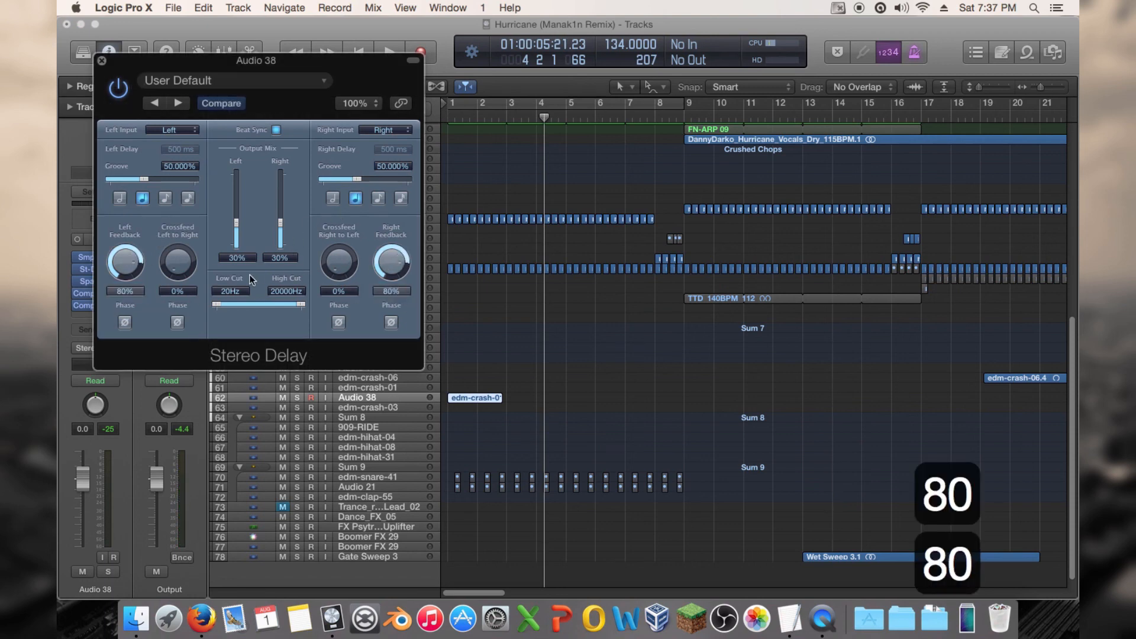
Step: Play the crash from the start, close the Stereo Delay, and lower the crash track's volume to -5.3 dB
key("Return")
key("space")
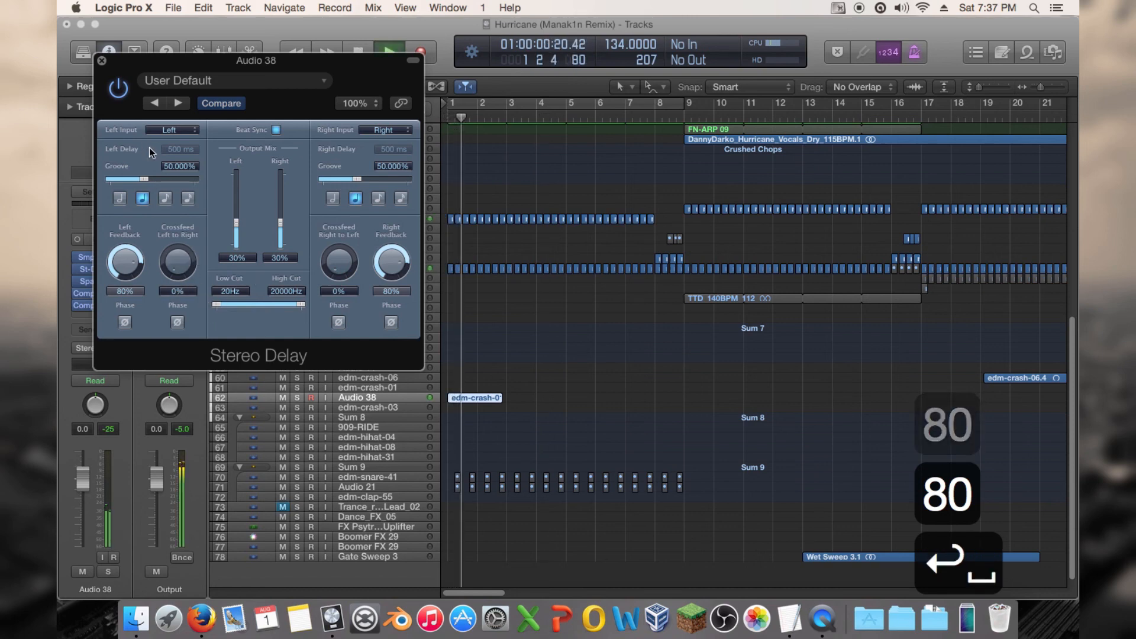
left_click(102, 60)
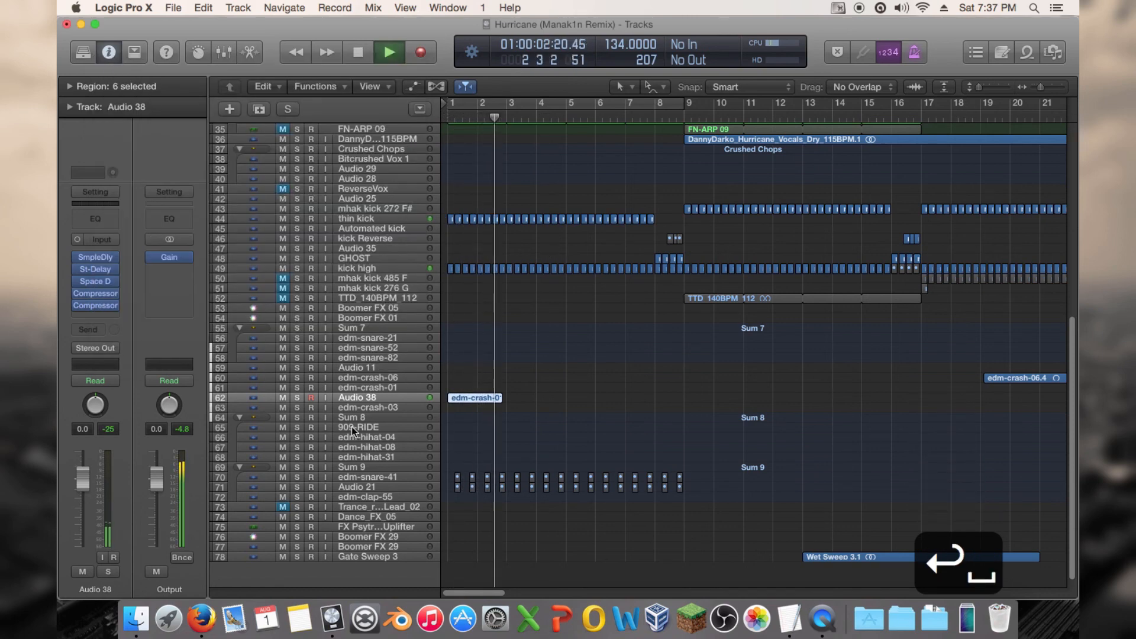
key("space")
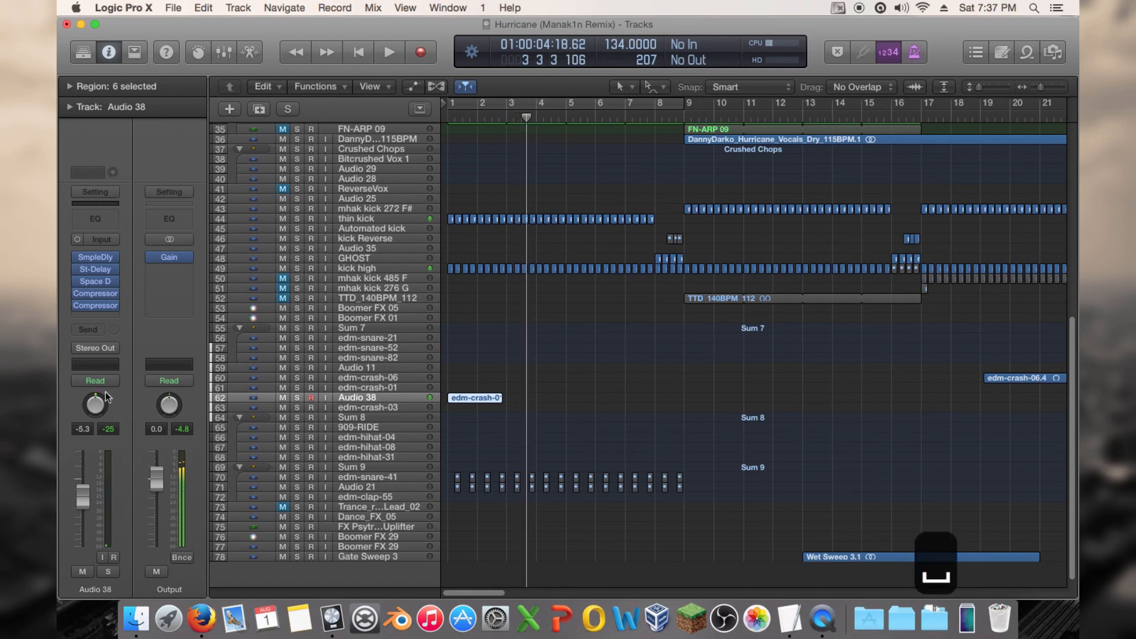
Step: Add a 0.0 dB send to Bus 3 (Roomy Verb) on the crash track and play the intro from the start into bar 11
mouse_move(150, 397)
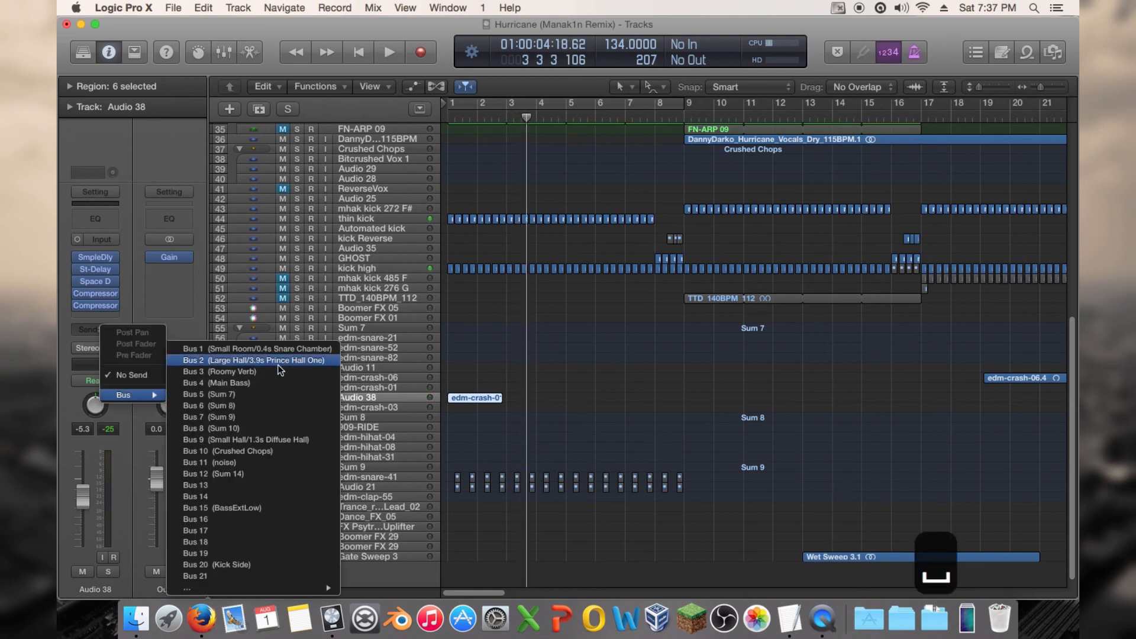
left_click(189, 375)
left_click(115, 324)
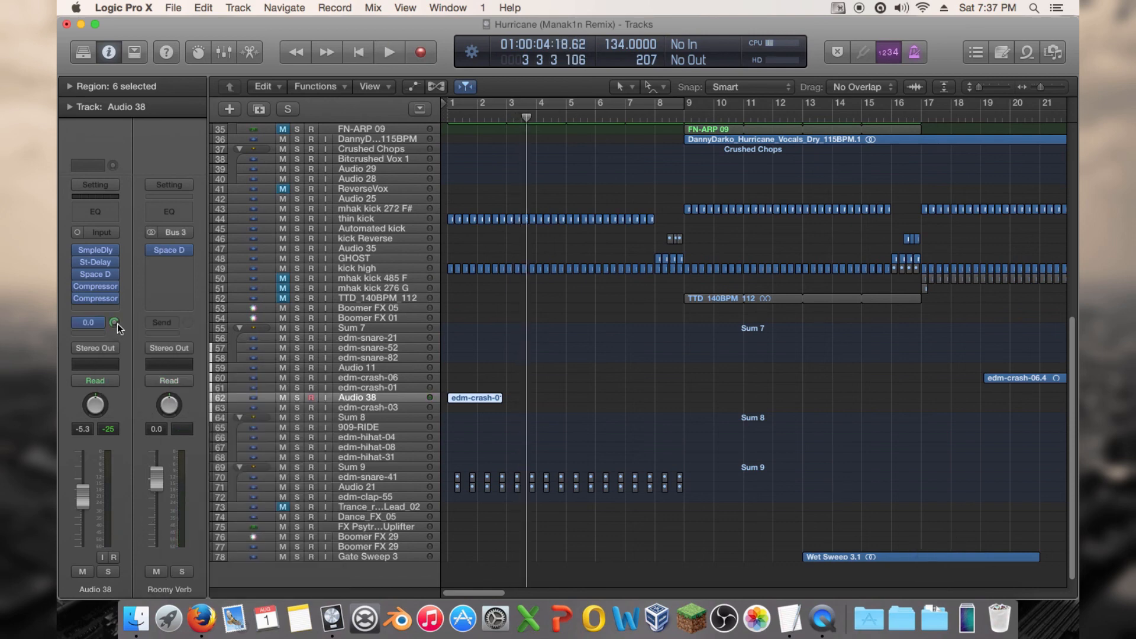
key("Return")
key("space")
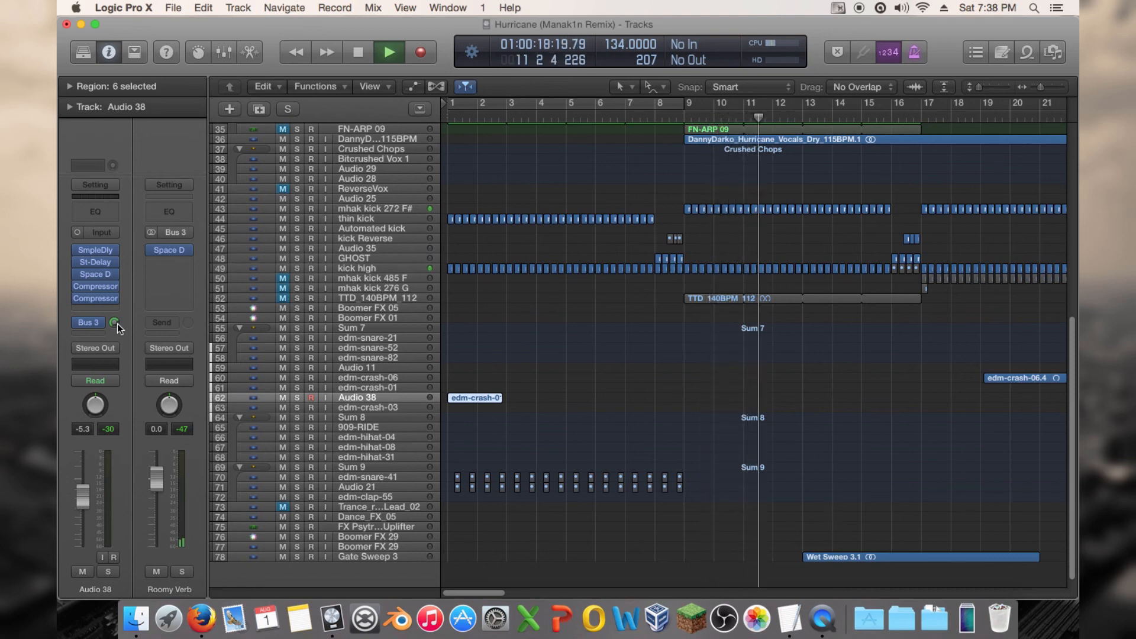
key("space")
Step: Create a new audio track below Gate Sweep 3 and copy the Wet Sweep region onto it at bar 5
scroll(616, 353, "down", 1)
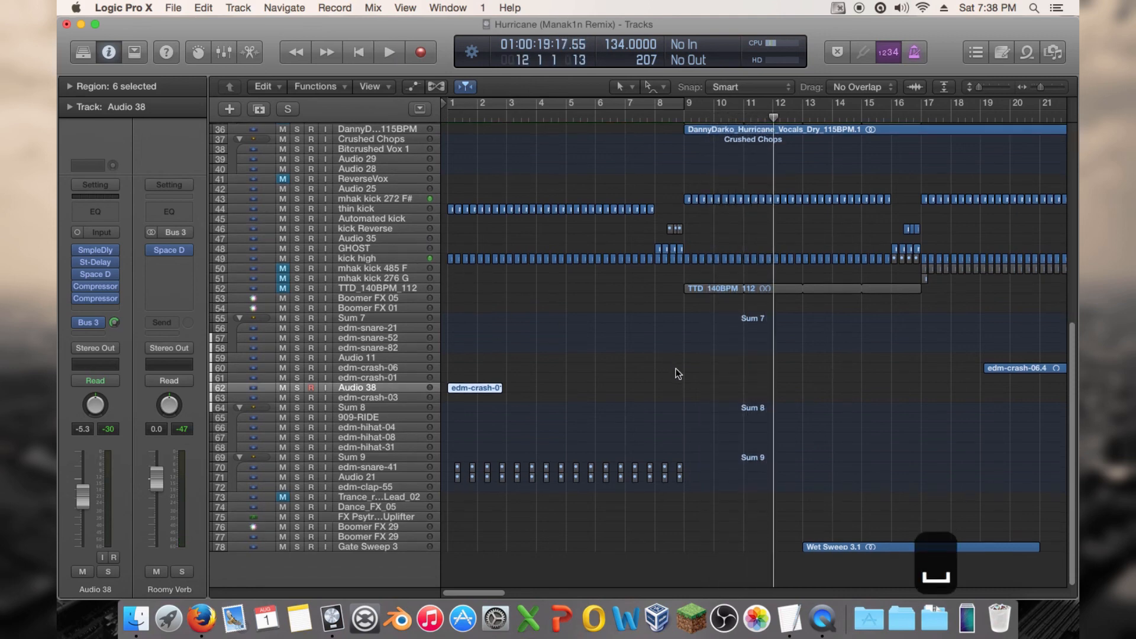
left_click(411, 546)
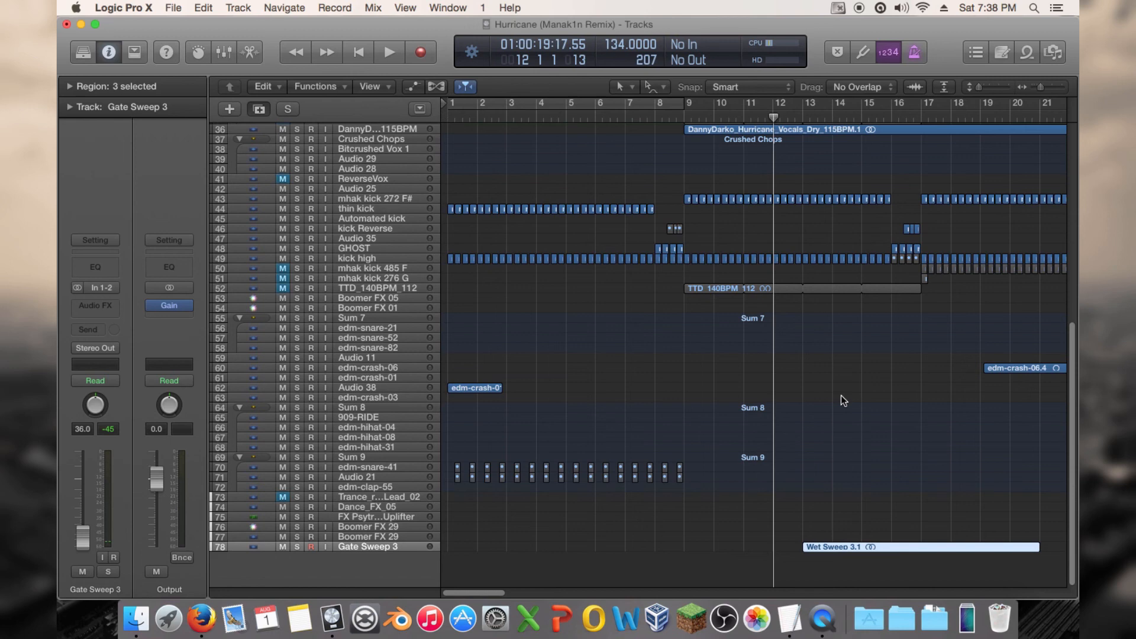
key("alt+super+a")
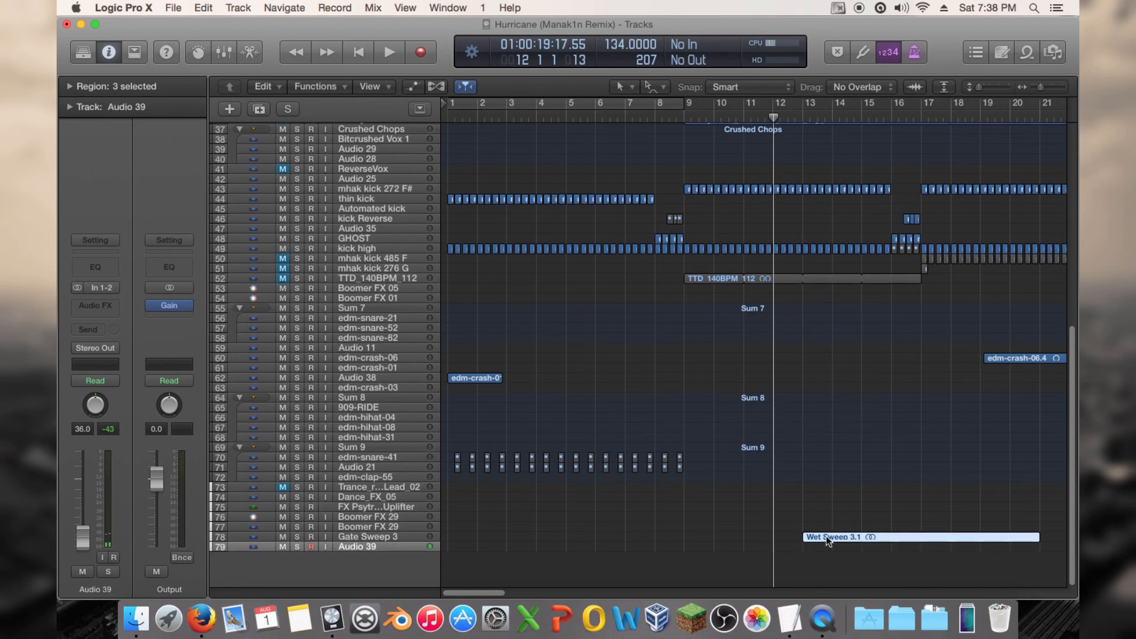
left_click_drag(826, 541, 595, 556)
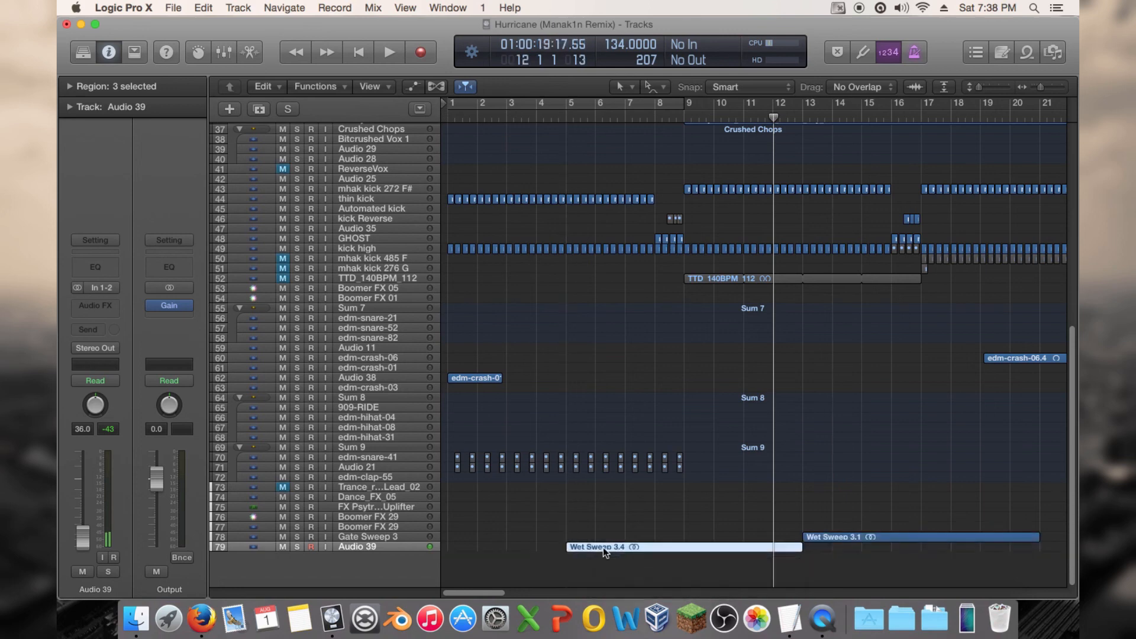
key("a")
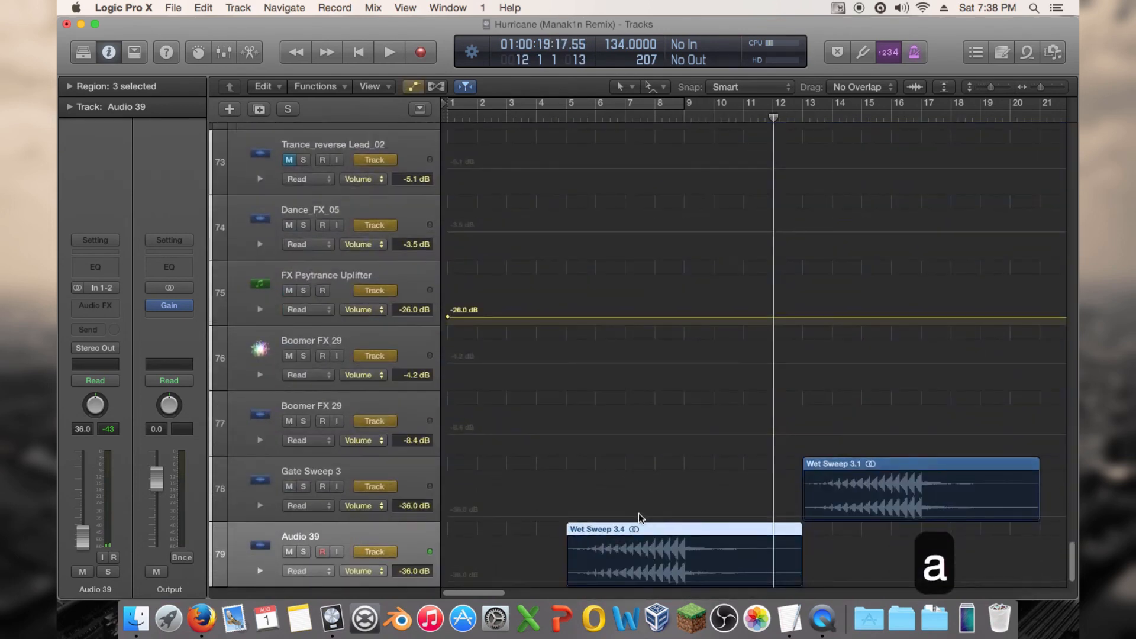
key("a")
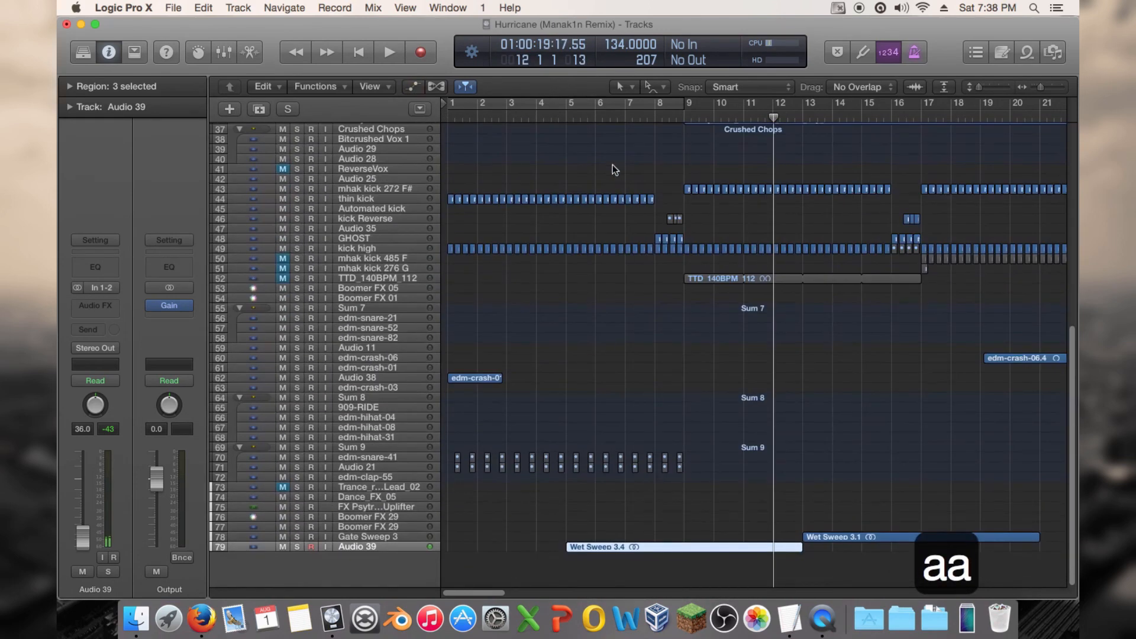
Step: Listen to the copied sweep in the full mix from around bar 5 to bar 10
key("space")
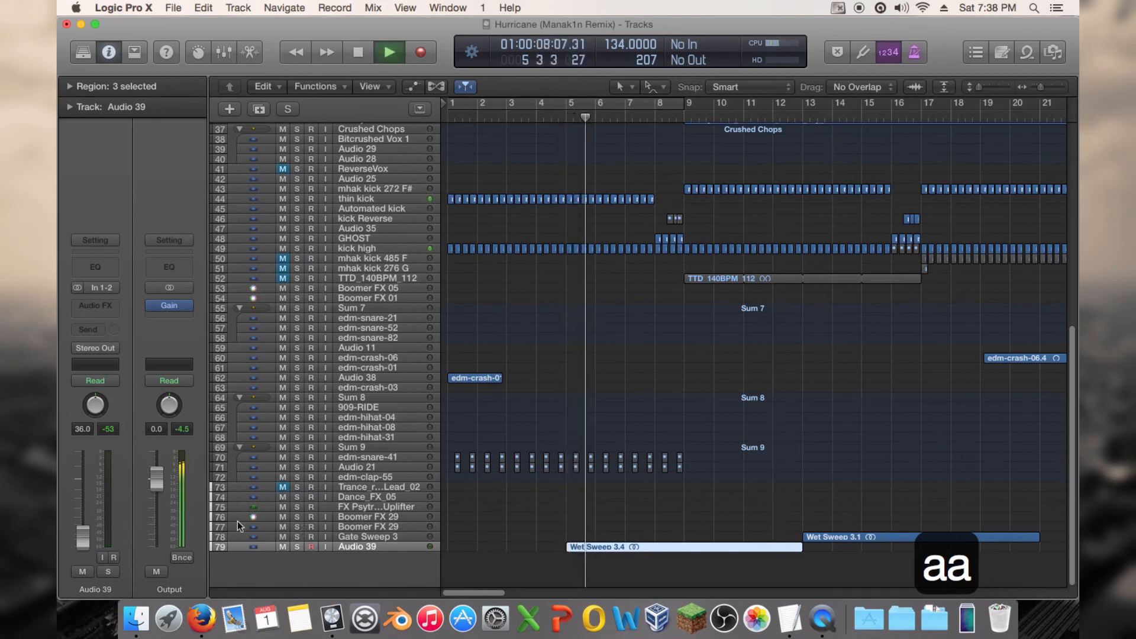
left_click(105, 304)
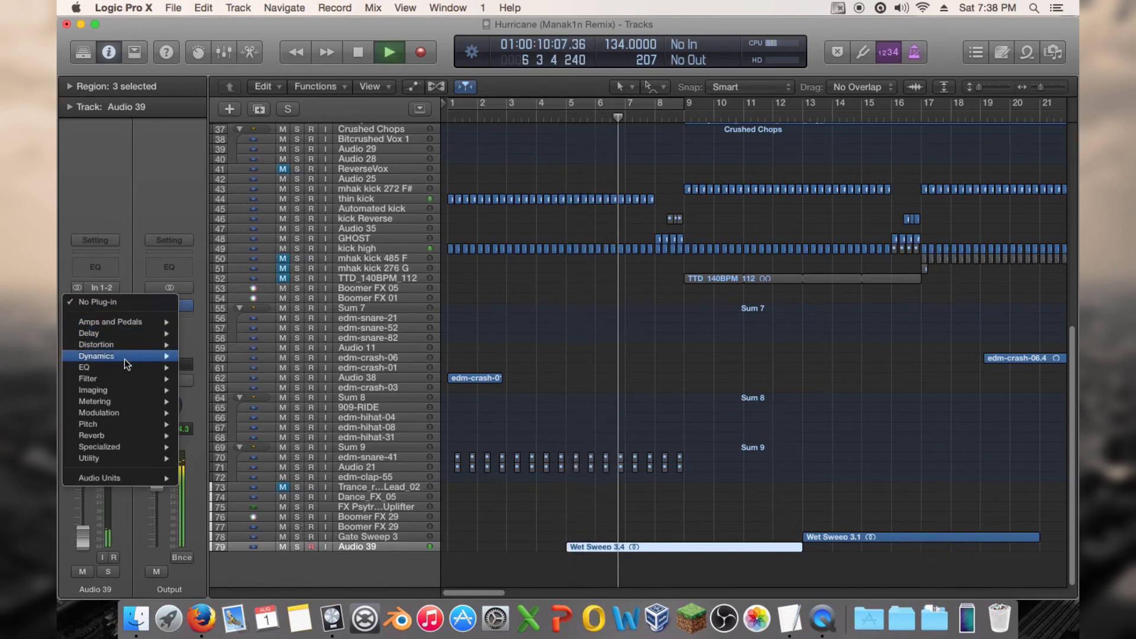
mouse_move(127, 375)
mouse_move(141, 445)
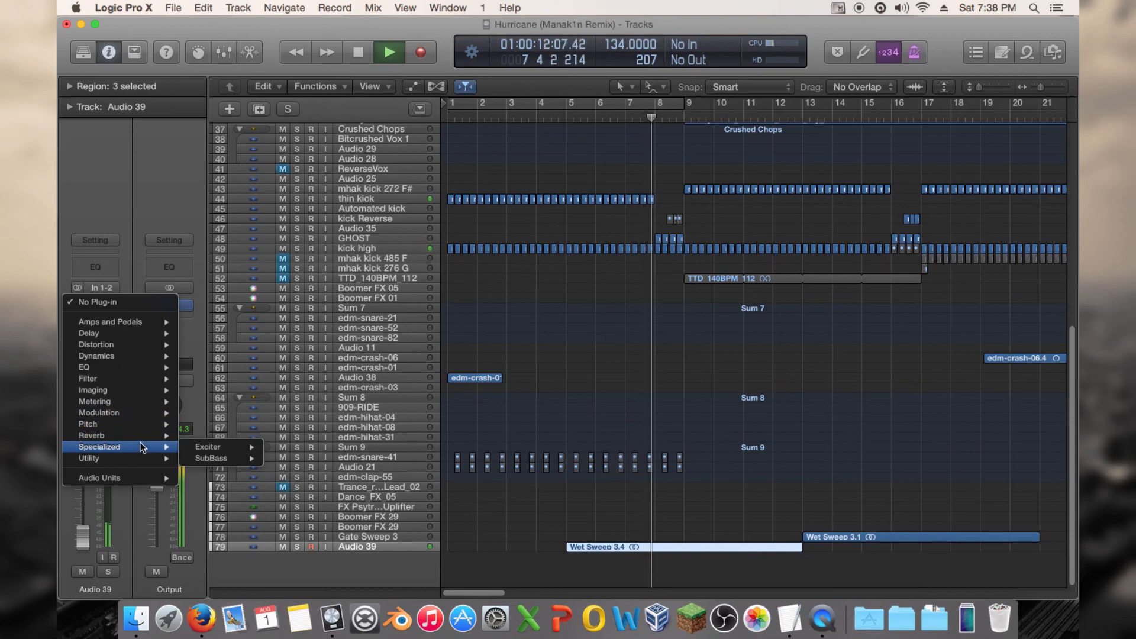
left_click(126, 179)
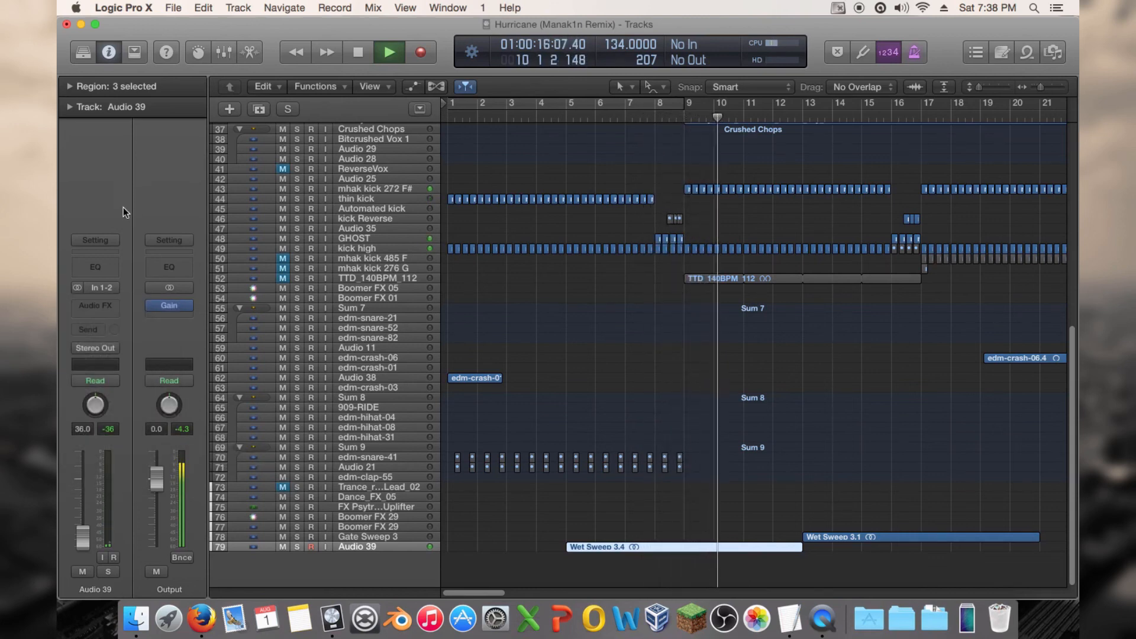
Step: Solo the new sweep track, play it around bar 8, and enlarge the track height to inspect its waveform
left_click(295, 545)
left_click(624, 114)
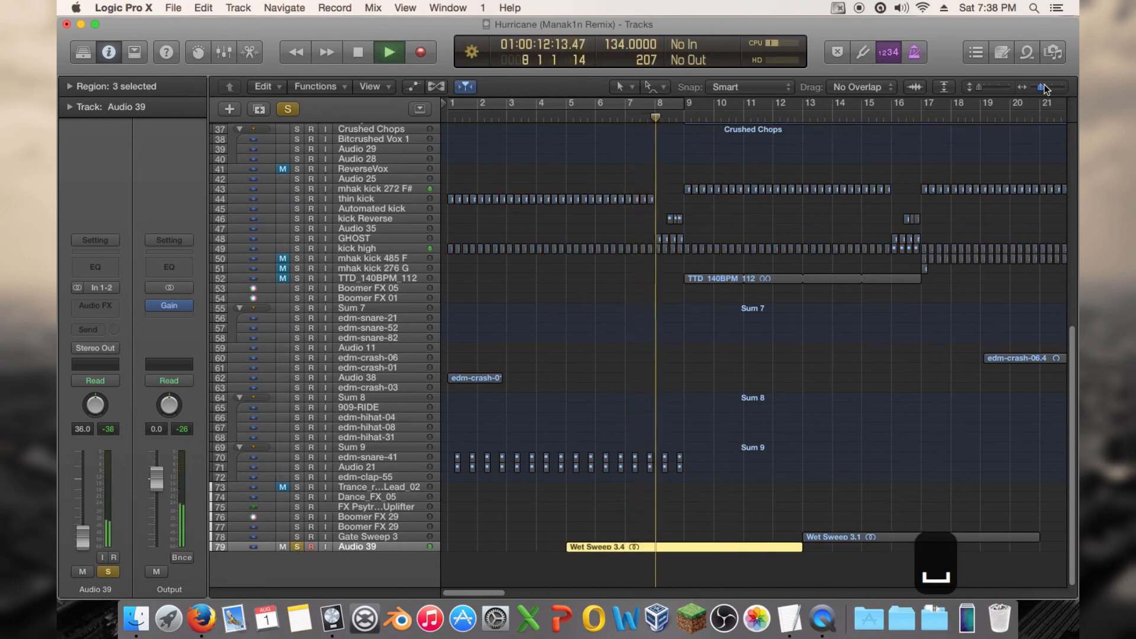
left_click_drag(979, 86, 997, 59)
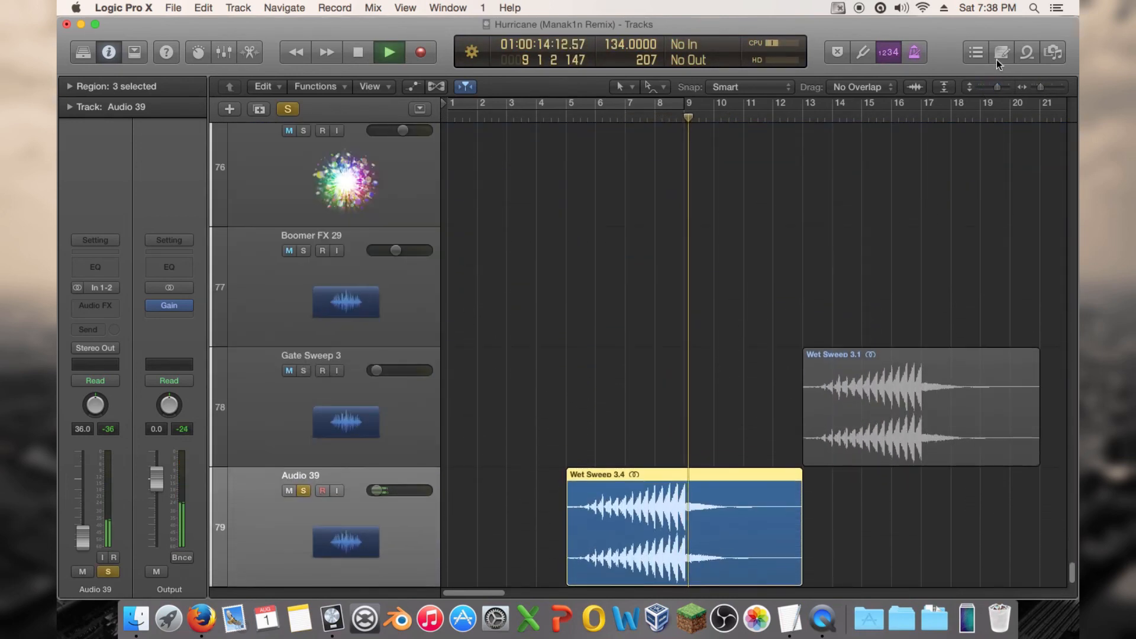
key("space")
scroll(800, 321, "down", 2)
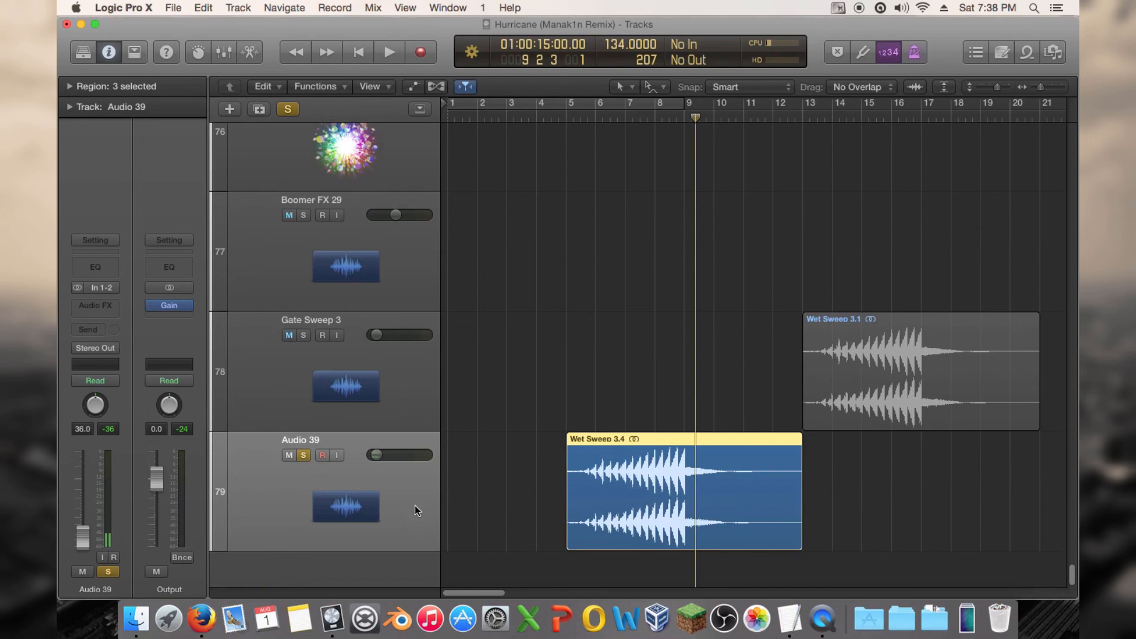
Step: Insert a Tremolo on the new sweep track with a 1/16 rate, 0° phase and 0% smoothing
left_click(99, 303)
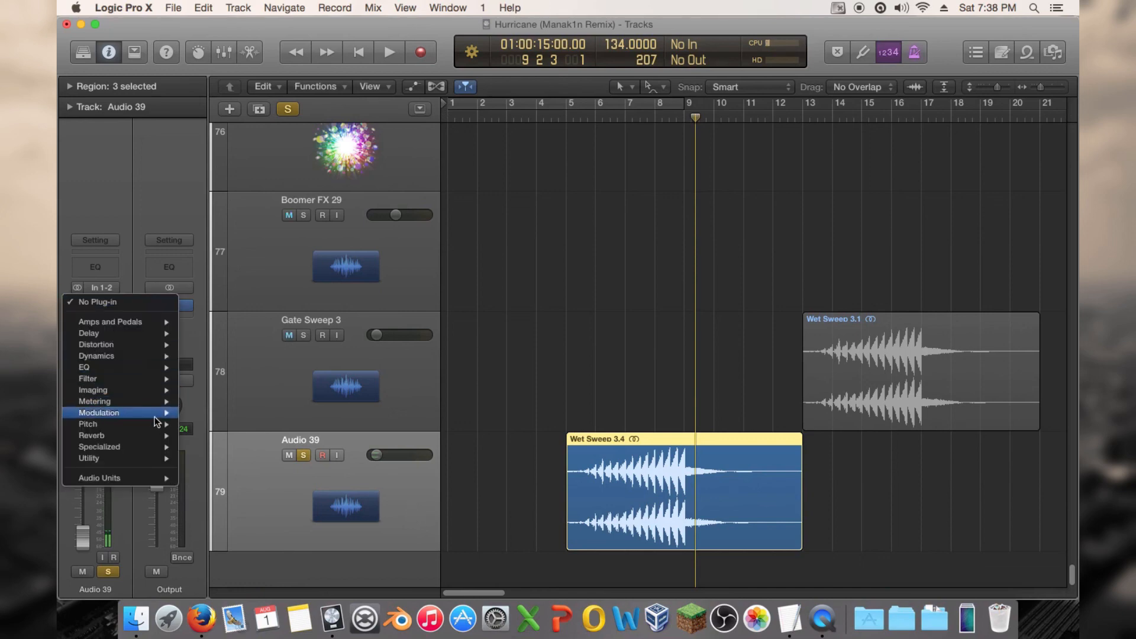
mouse_move(160, 414)
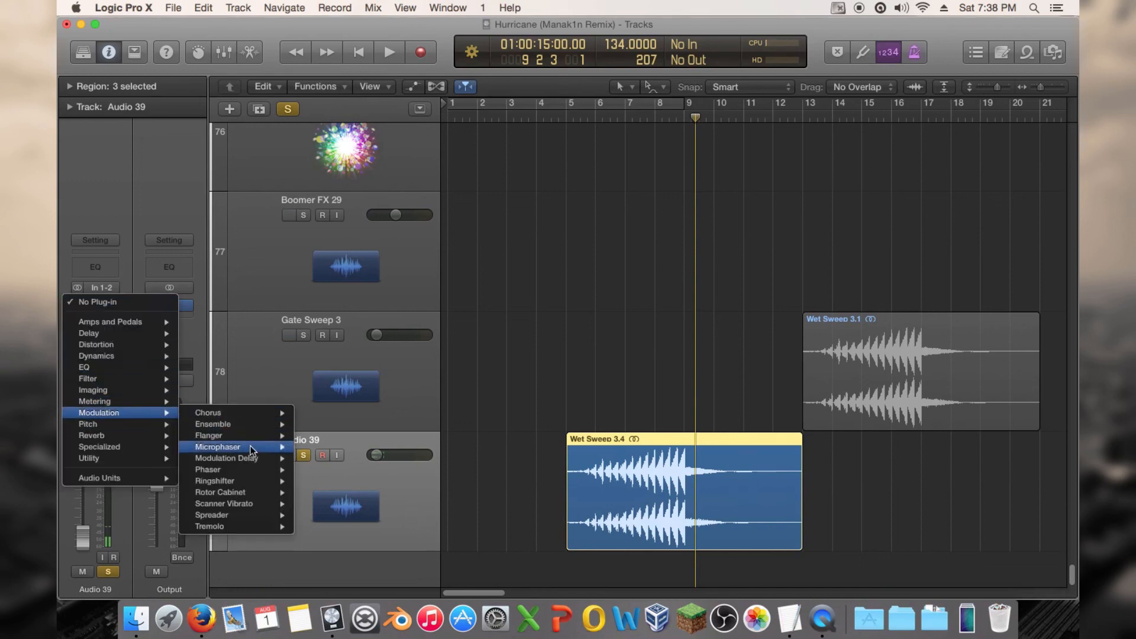
mouse_move(279, 526)
left_click(317, 529)
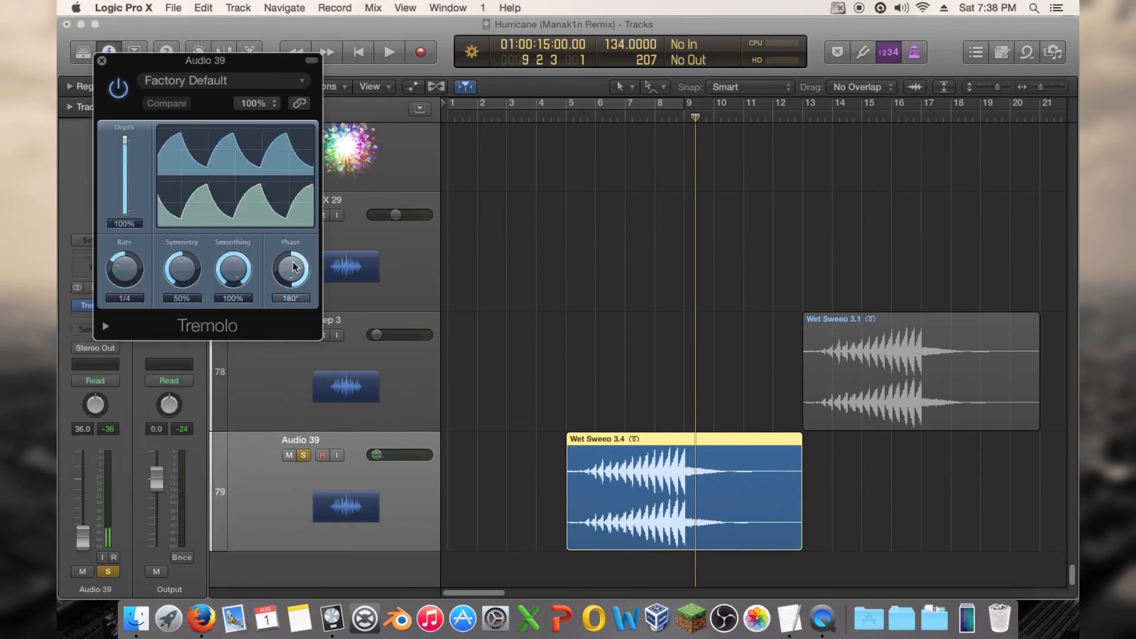
left_click_drag(293, 267, 288, 312)
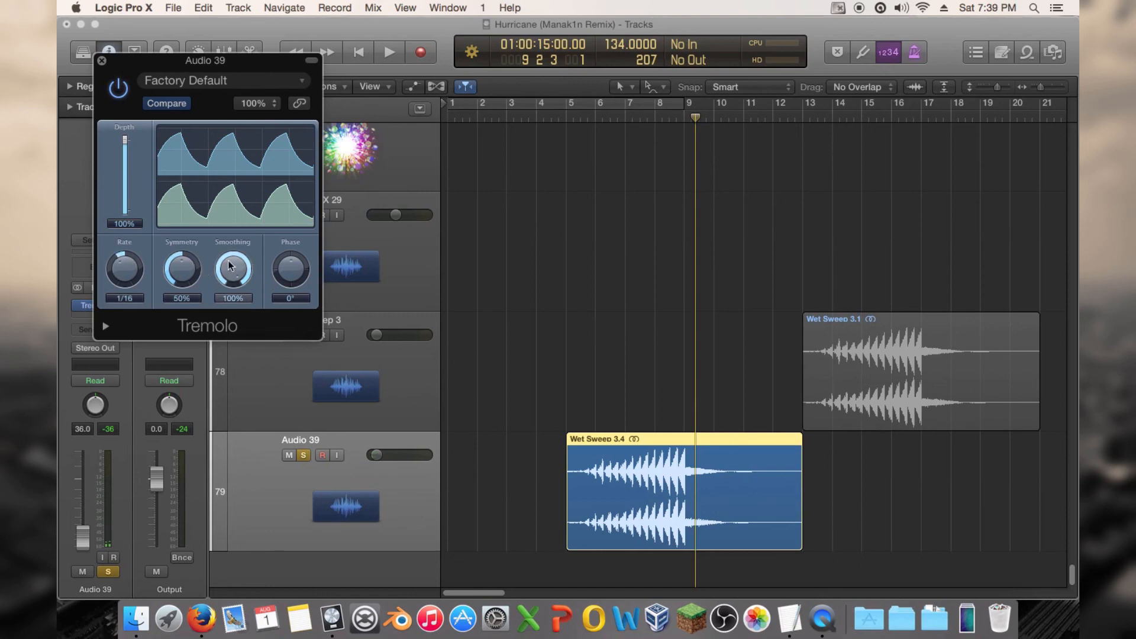
left_click_drag(233, 269, 234, 354)
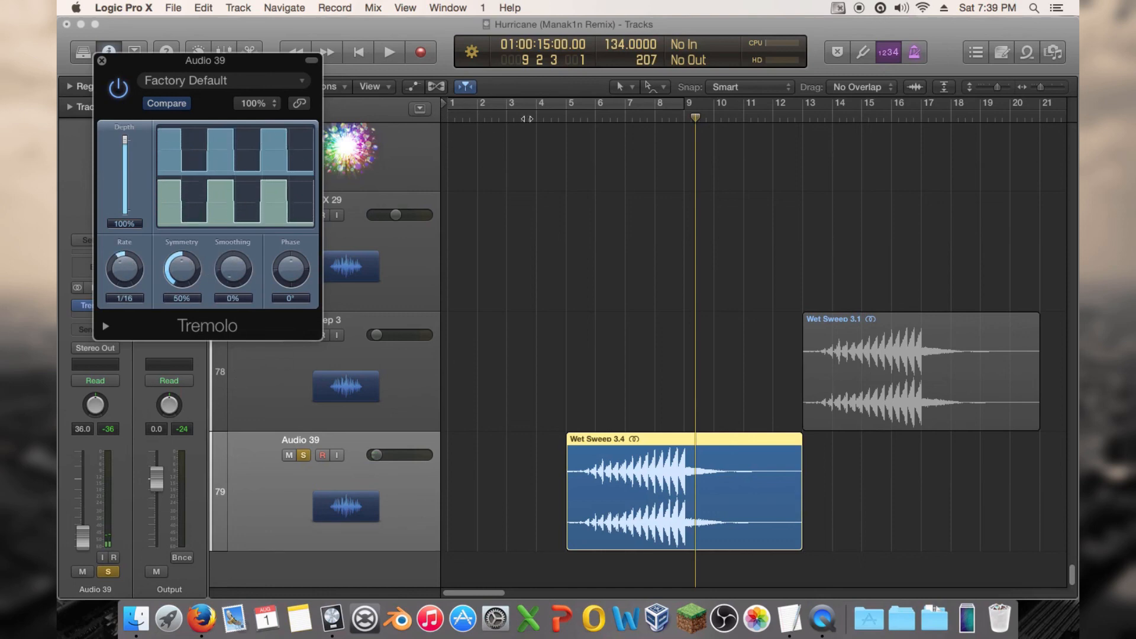
Step: Lower the sweep's Tremolo depth to 59% during playback and unsolo the track to hear it in the mix
key("space")
left_click_drag(125, 141, 128, 177)
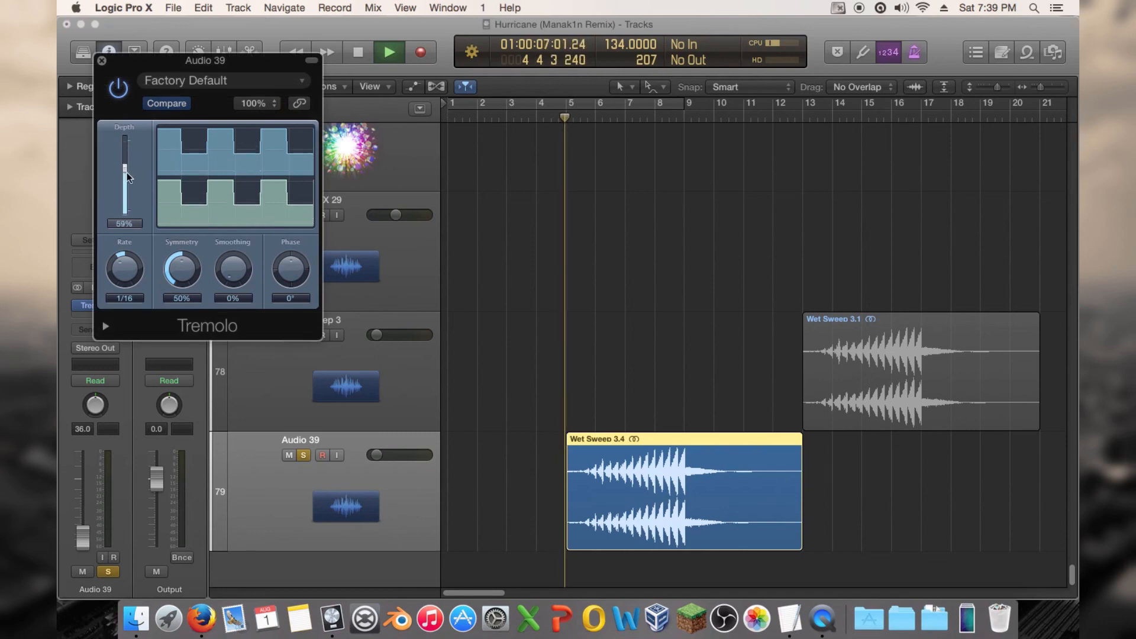
left_click(303, 455)
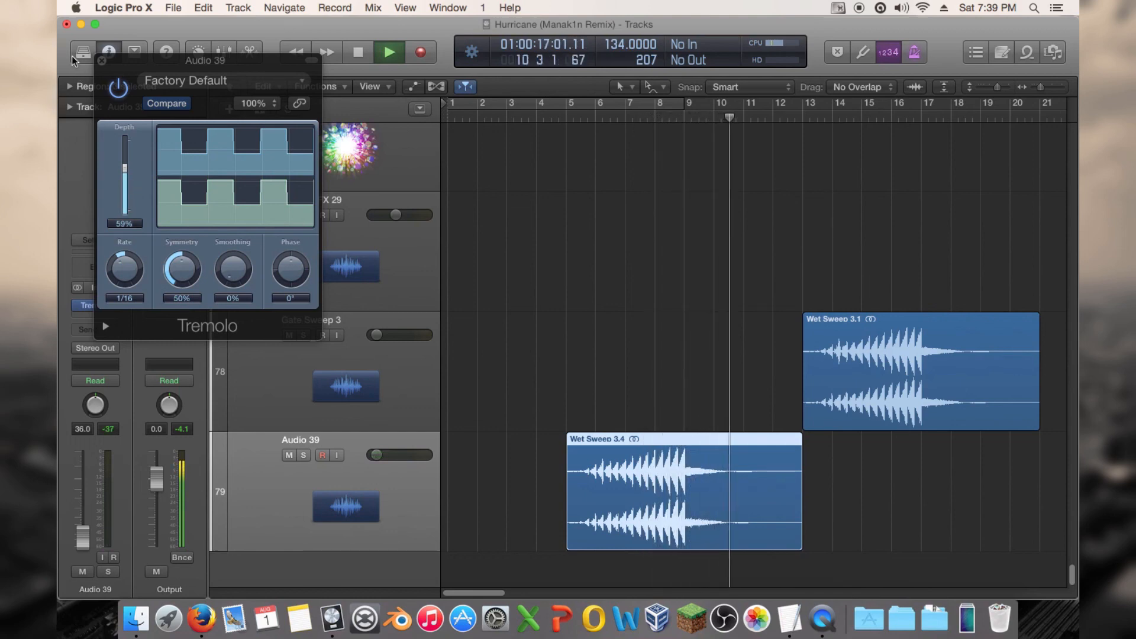
Step: Close the Tremolo settings and stop playback
left_click(101, 60)
scroll(787, 266, "up", 5)
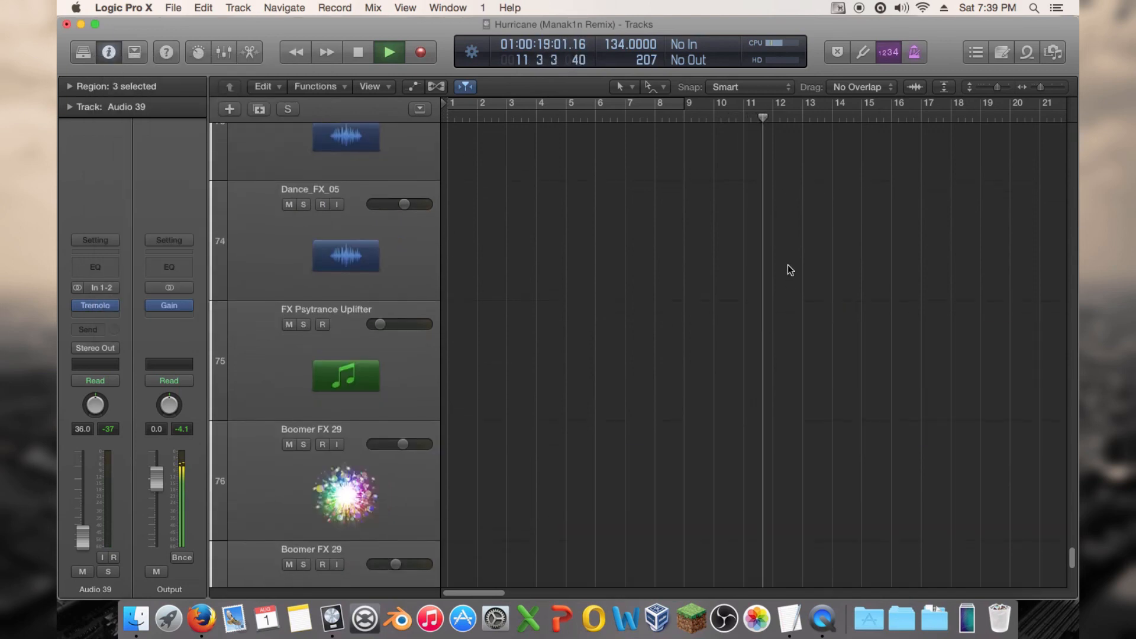
scroll(787, 266, "up", 5)
key("space")
left_click_drag(1041, 88, 1039, 89)
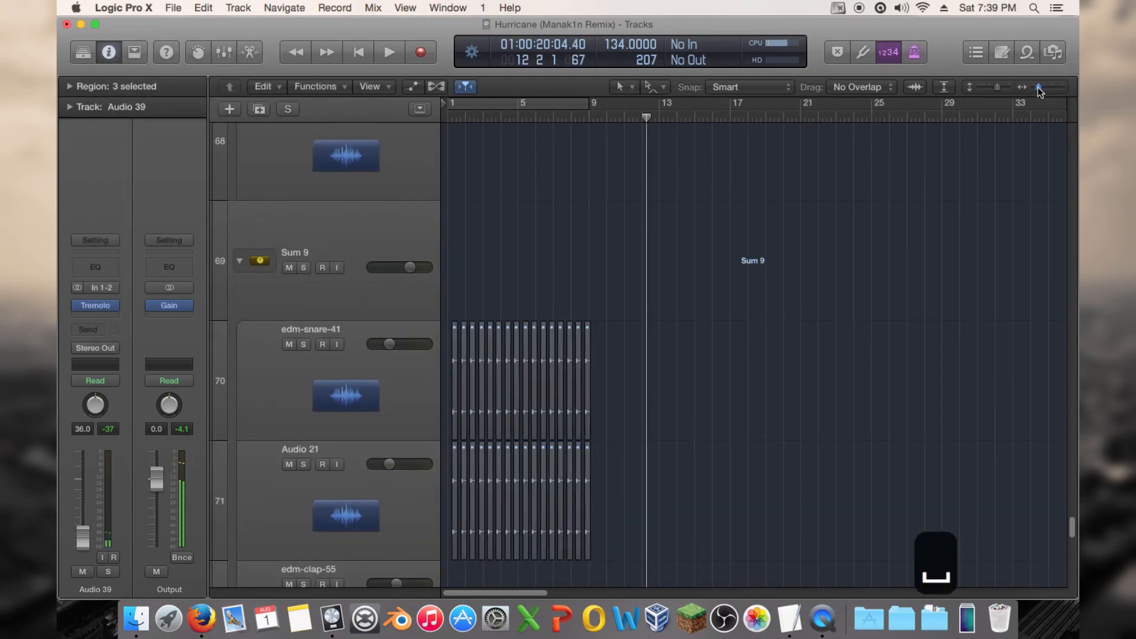
Step: Copy the bar 1 crash on the Audio 38 track to bar 9 and listen to the transition there
scroll(574, 237, "down", 10)
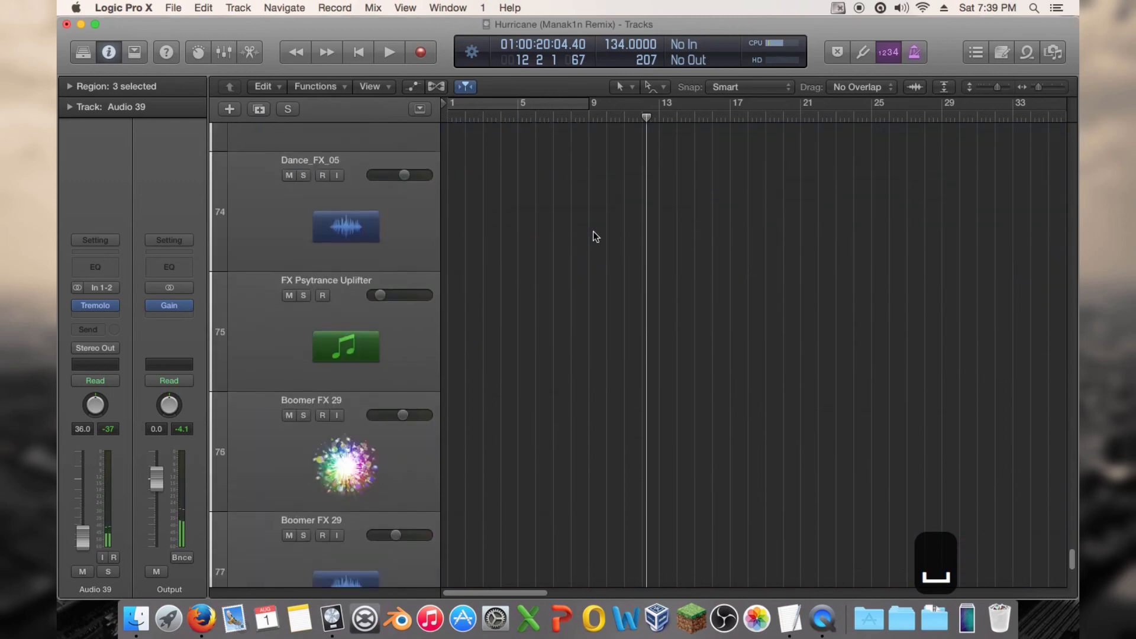
scroll(593, 232, "up", 10)
scroll(593, 228, "up", 9)
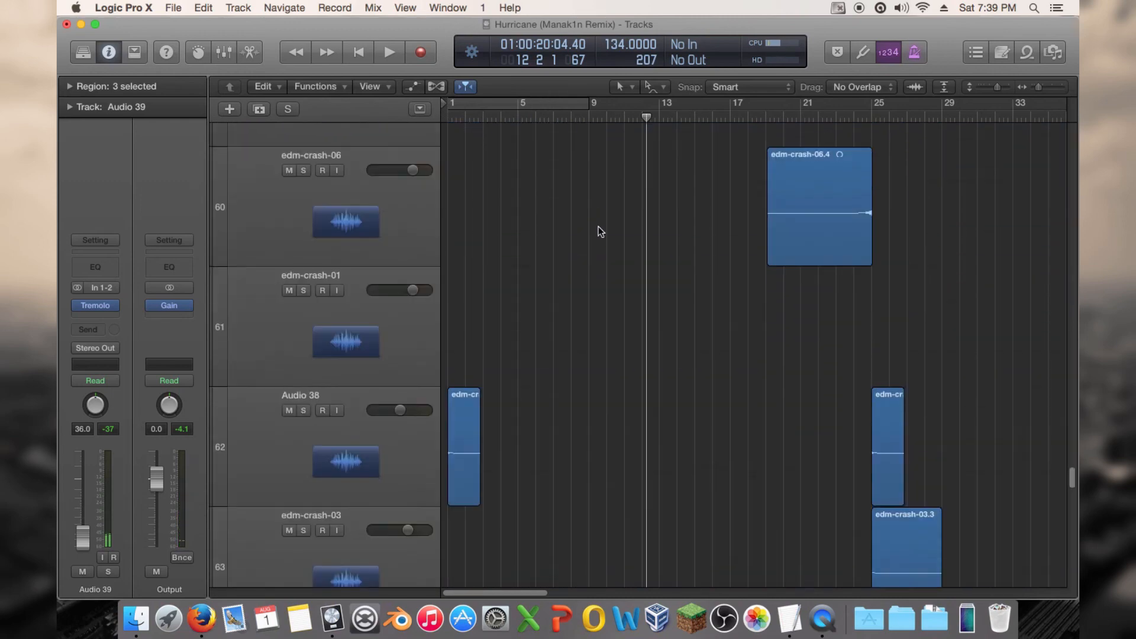
scroll(524, 371, "down", 3)
left_click_drag(581, 111, 589, 201)
scroll(488, 253, "up", 1)
left_click_drag(515, 243, 609, 239)
key("space")
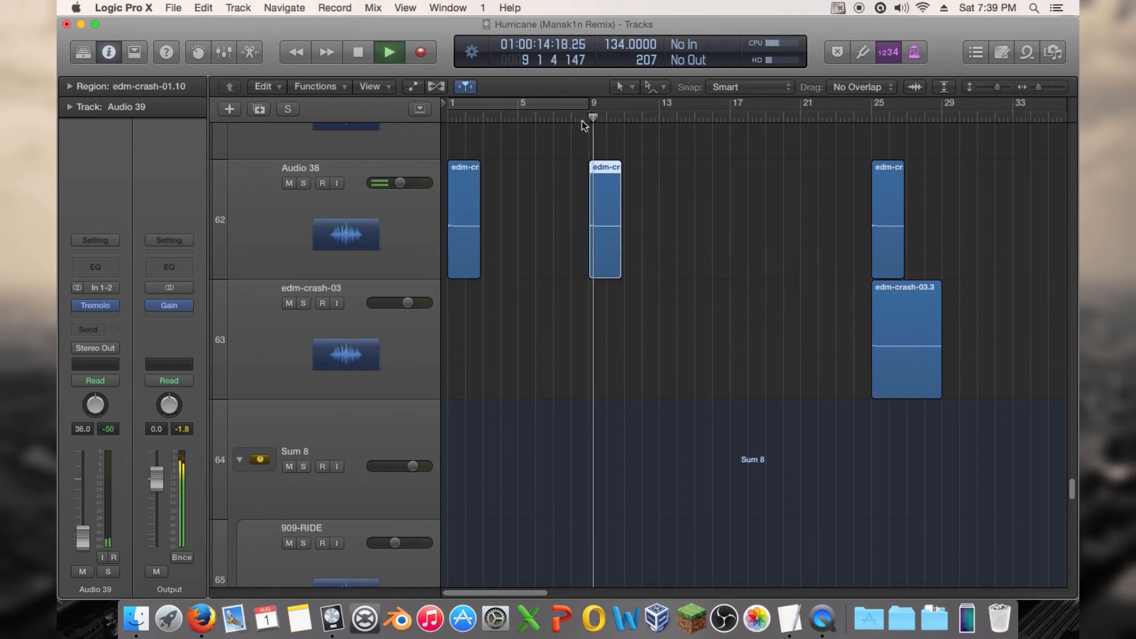
key("space")
Step: Try to stretch the bar 9 crash on Audio 38 to just past bar 11 with Flex, audition it, and undo the change
left_click_drag(1039, 87, 1042, 87)
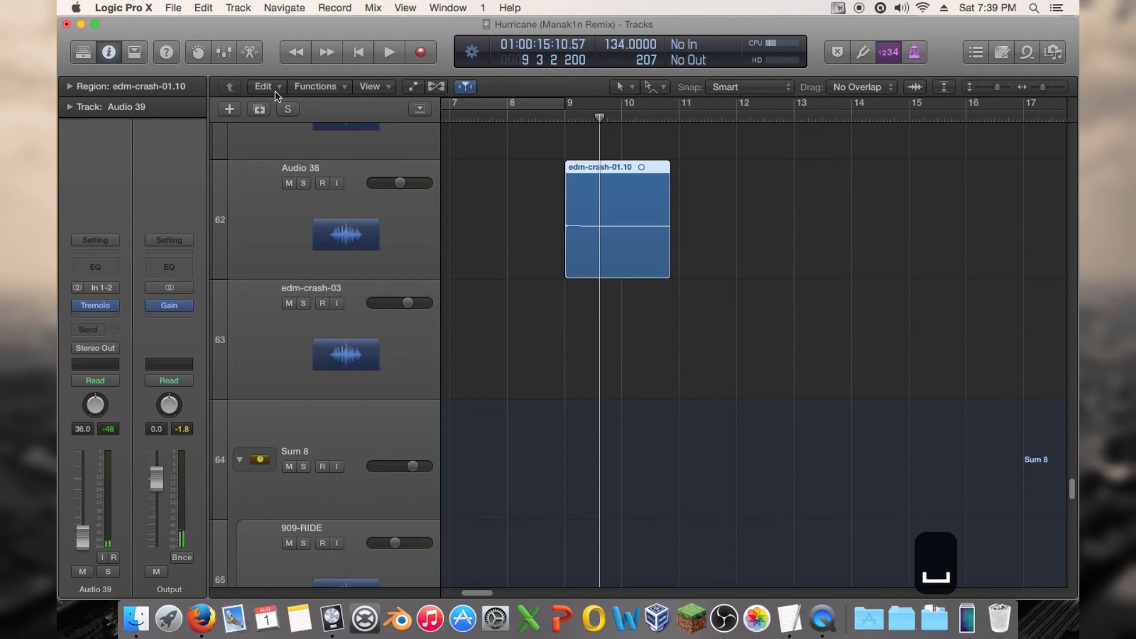
left_click(436, 87)
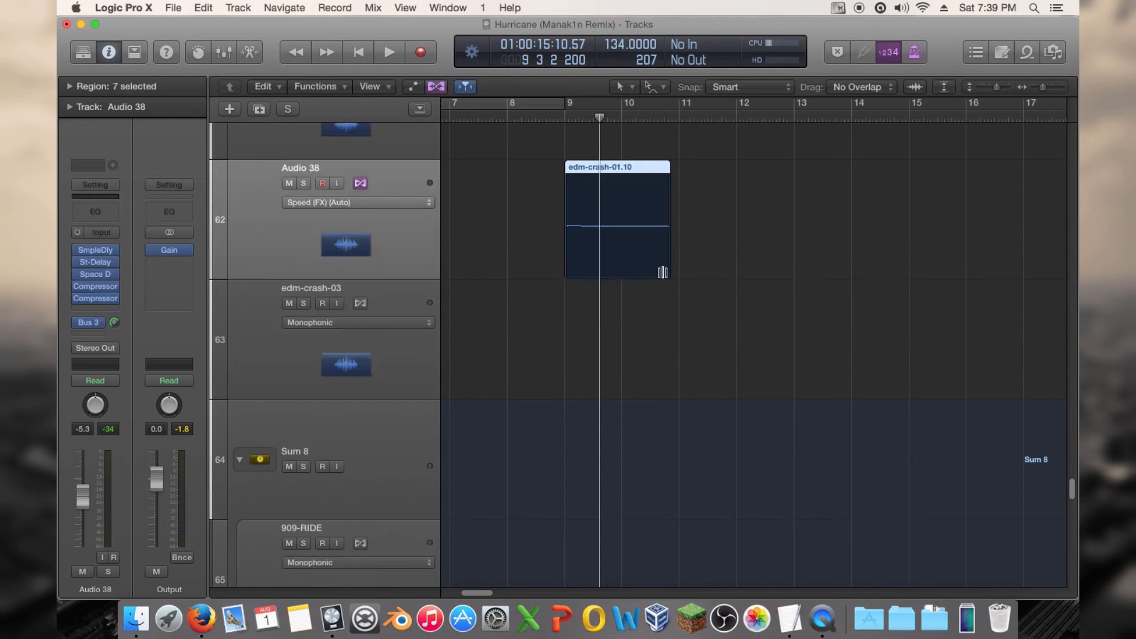
left_click_drag(681, 272, 693, 271)
left_click(551, 116)
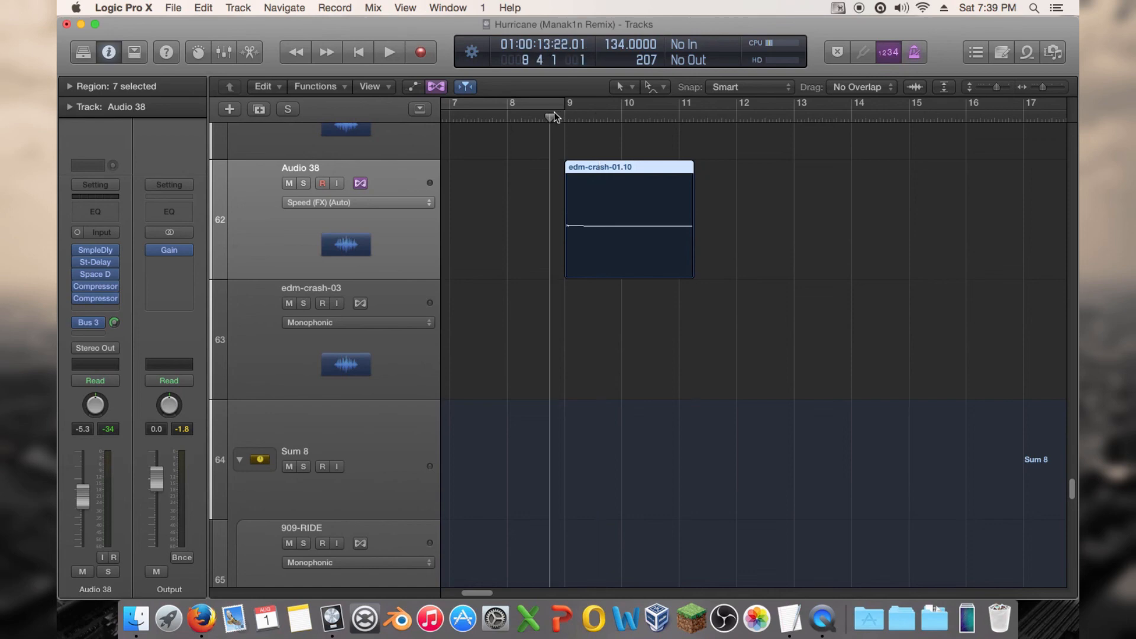
key("space")
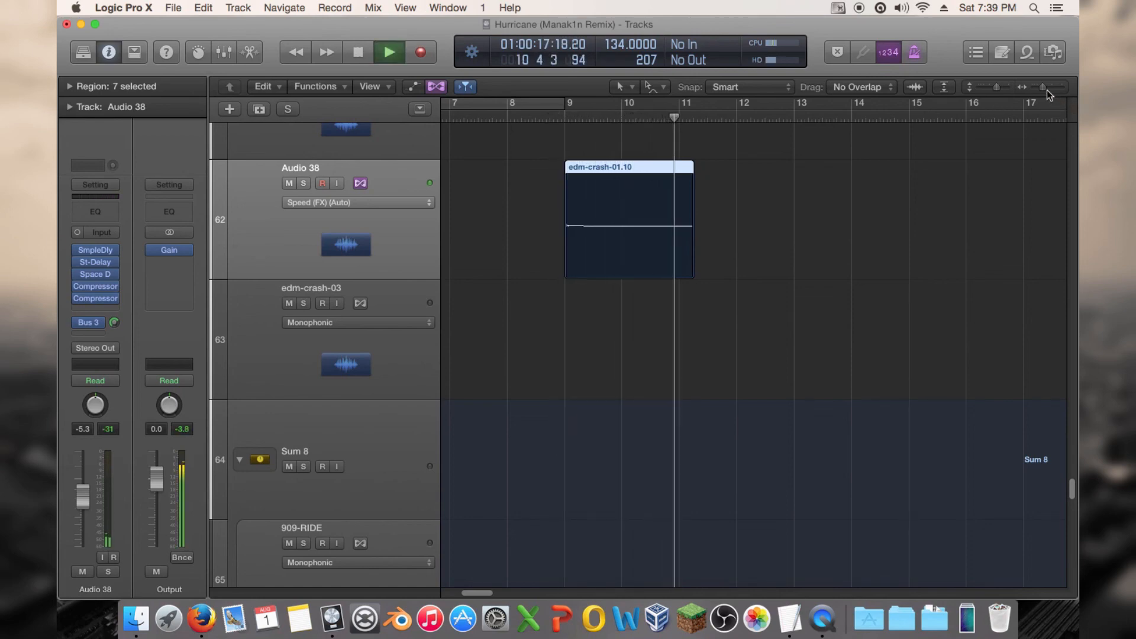
key("space")
left_click_drag(1045, 88, 1030, 96)
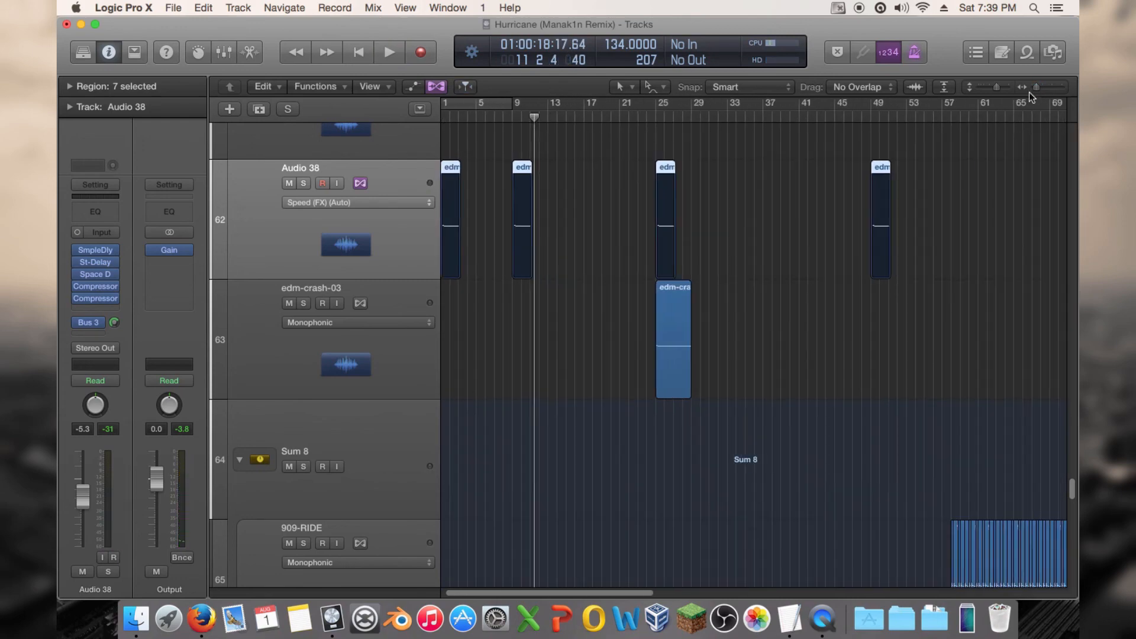
scroll(823, 247, "up", 3)
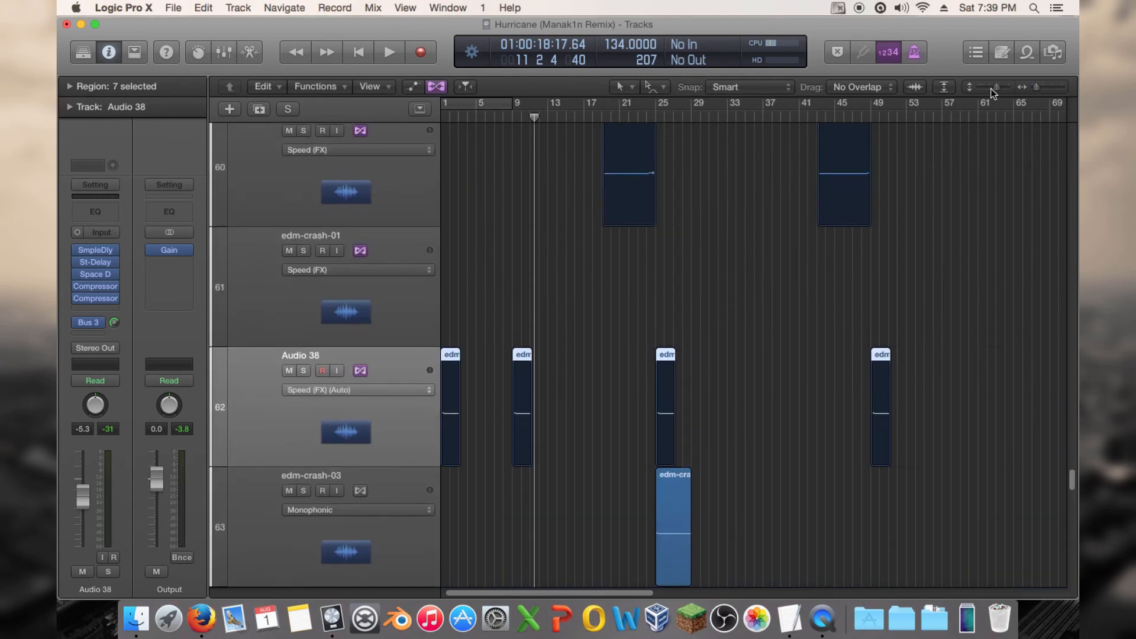
key("super+z")
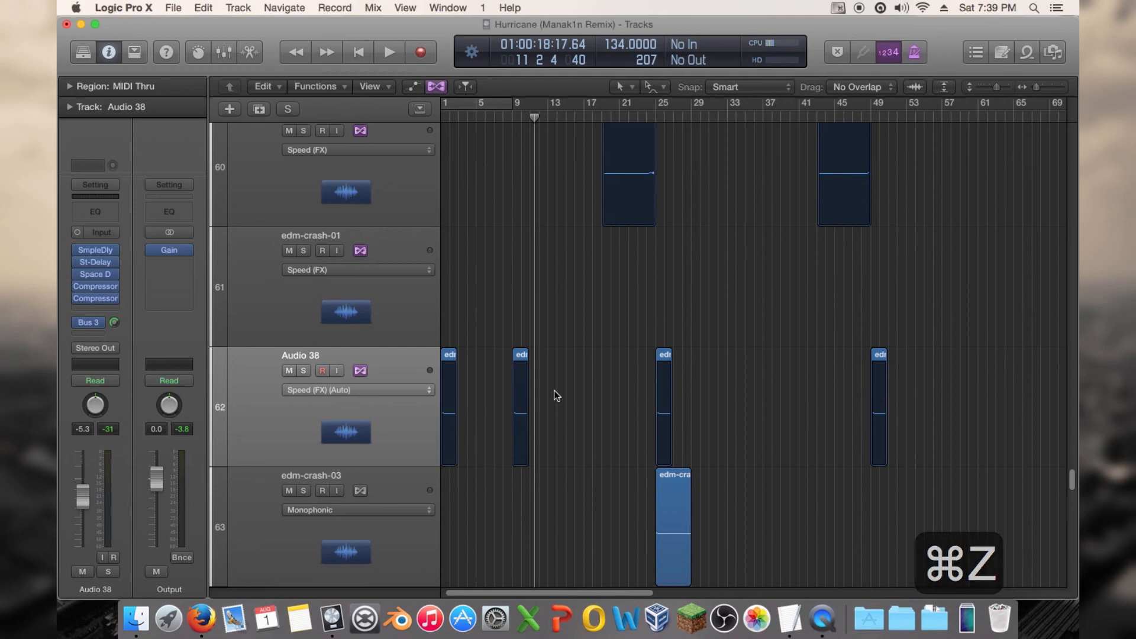
Step: Hide Flex editing and move the five Audio 38 crash regions from bar 25 onward to the edm-crash-01 track
left_click_drag(1037, 93, 1032, 95)
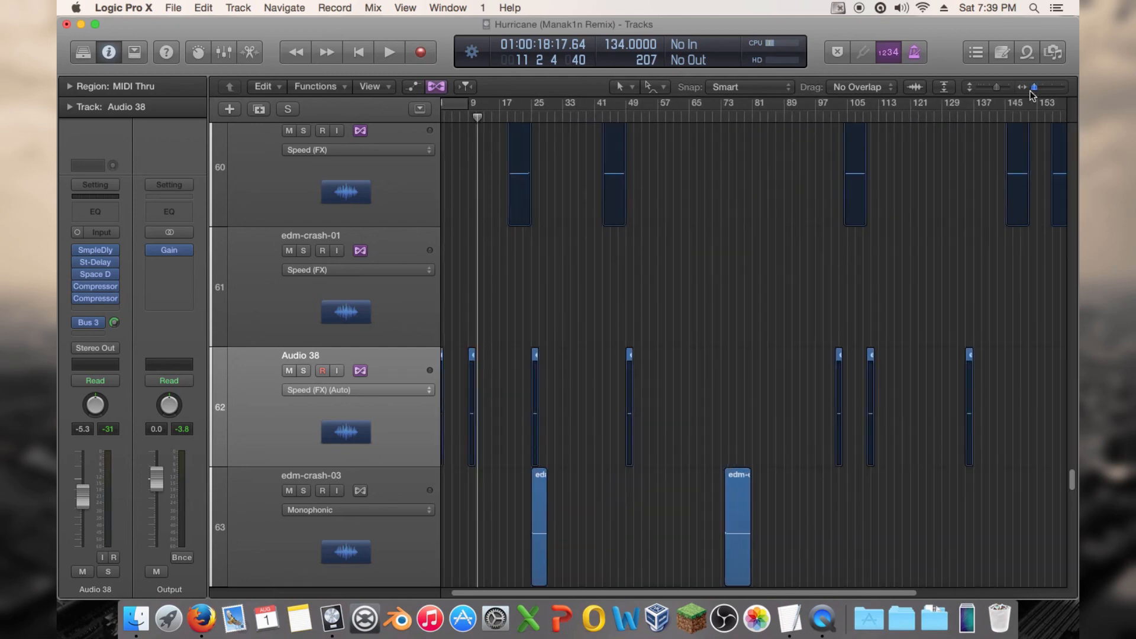
left_click(375, 302)
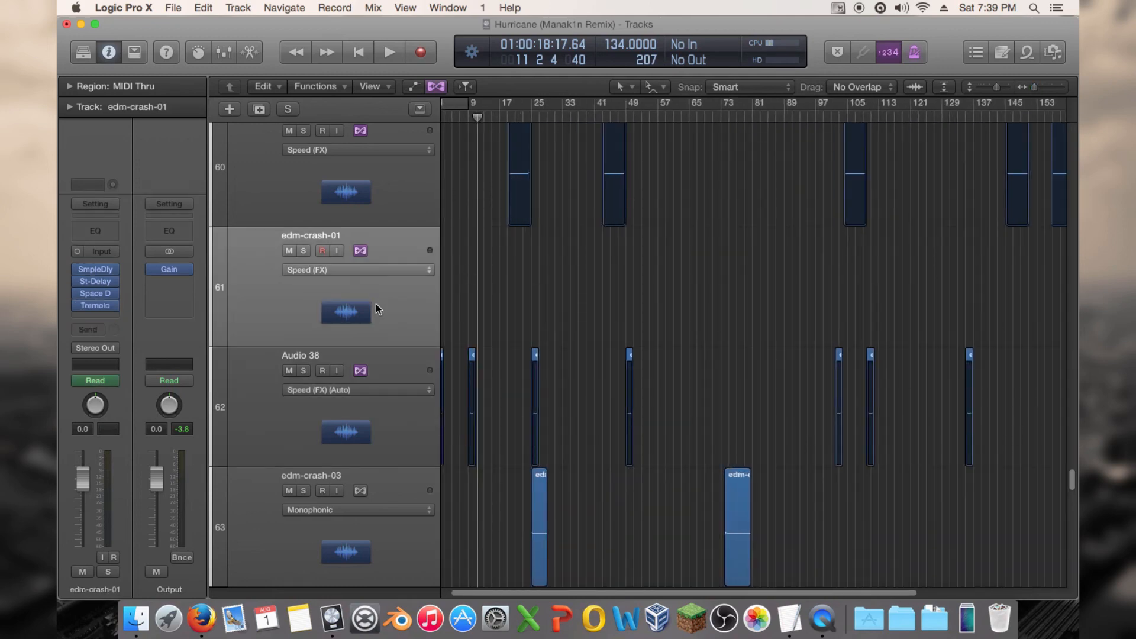
key("a")
key("a")
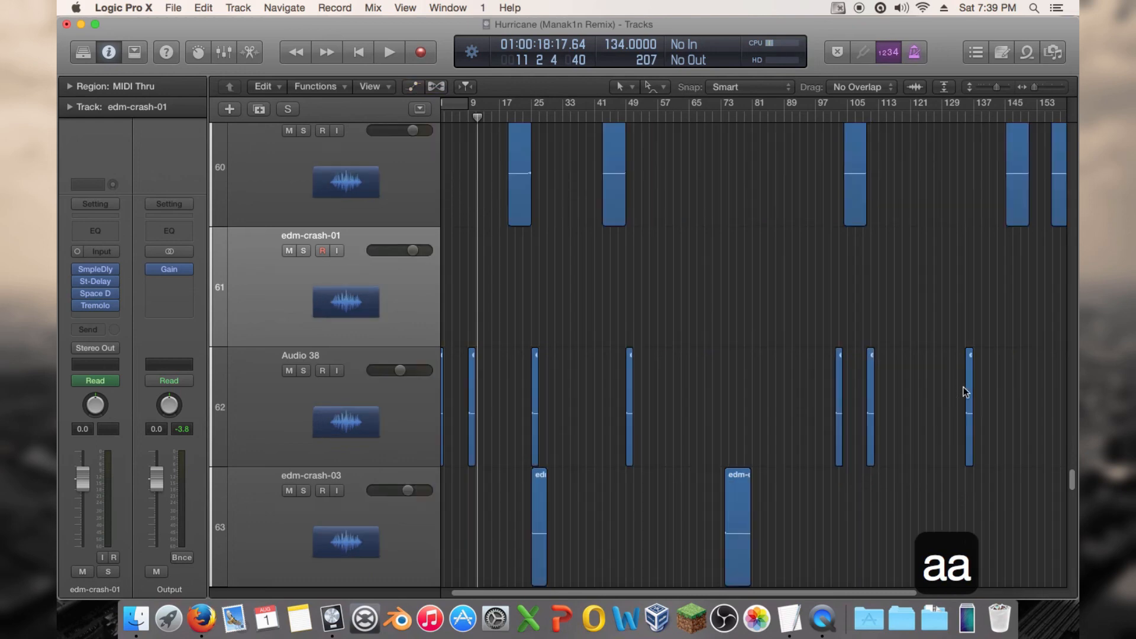
left_click_drag(1004, 387, 501, 379)
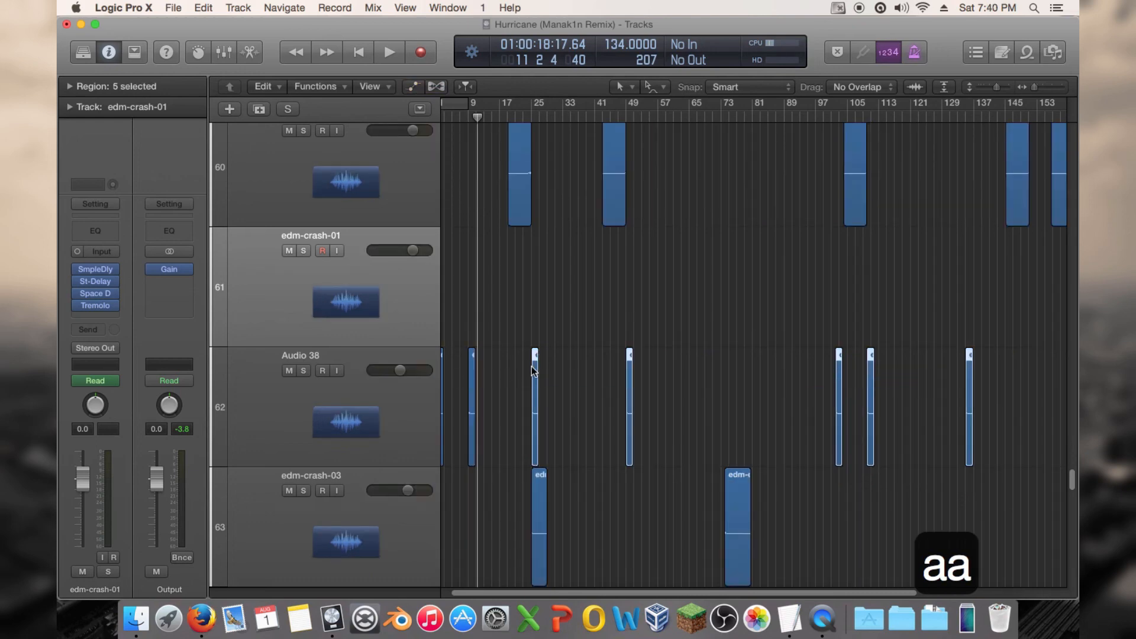
left_click_drag(1035, 88, 1033, 88)
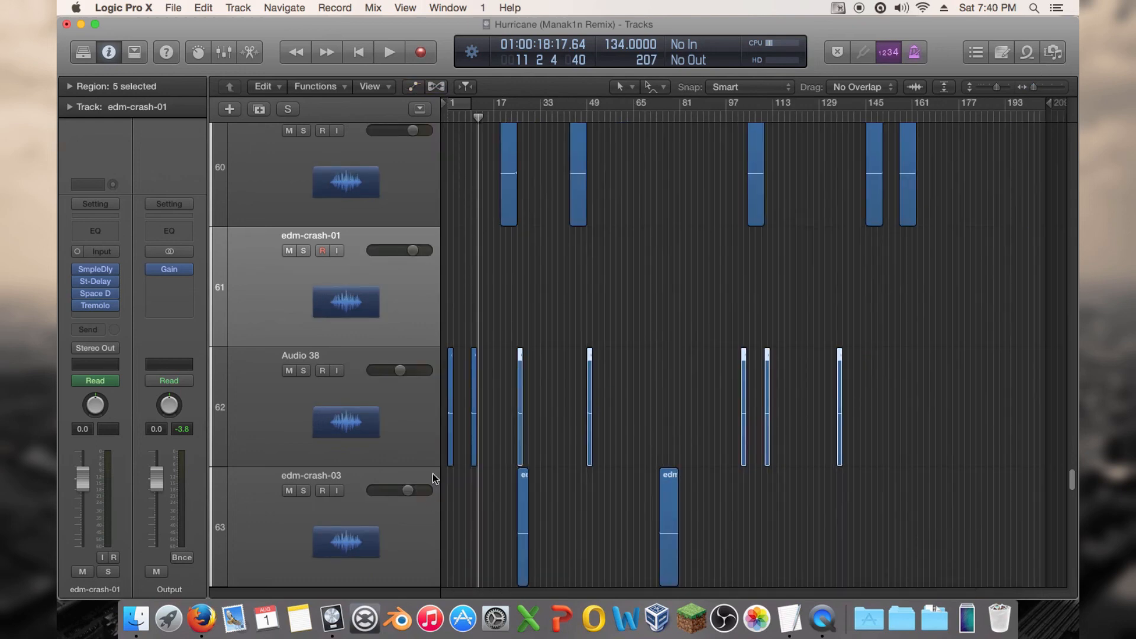
left_click_drag(520, 375, 520, 318)
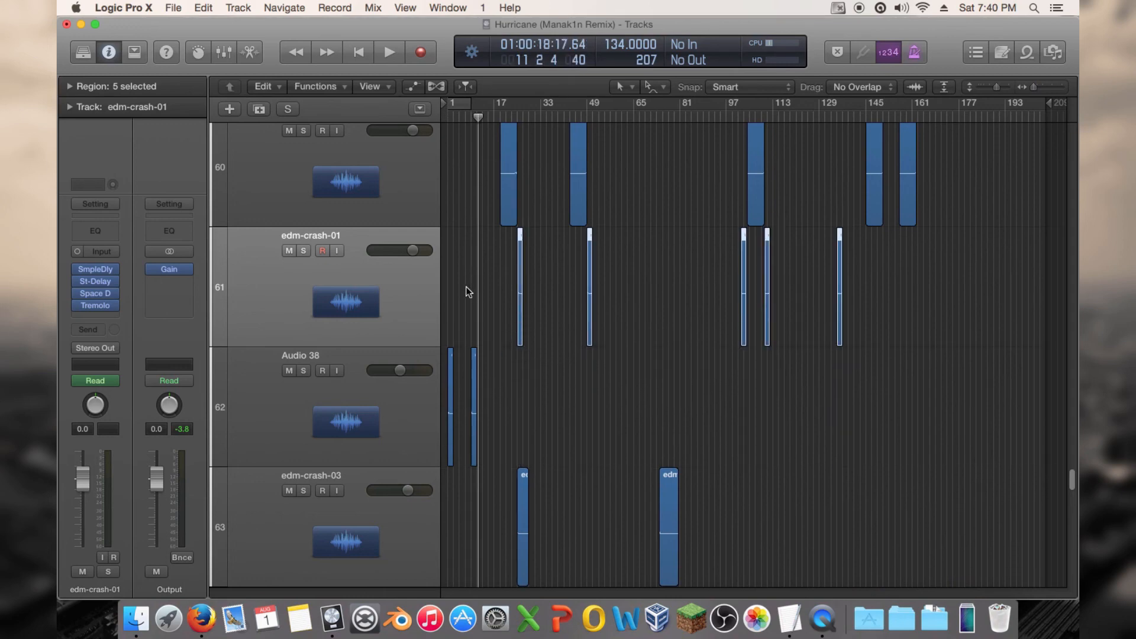
Step: Listen to the intro from the beginning to around bar 10 and deselect the moved crash regions
key("Return")
key("space")
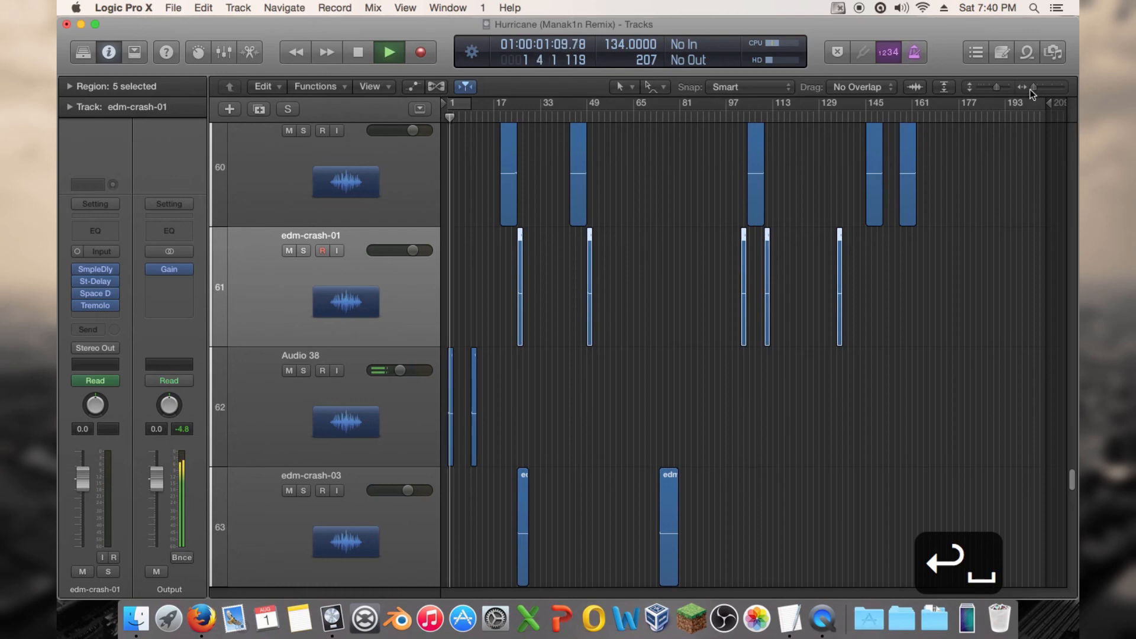
left_click_drag(1031, 89, 1044, 87)
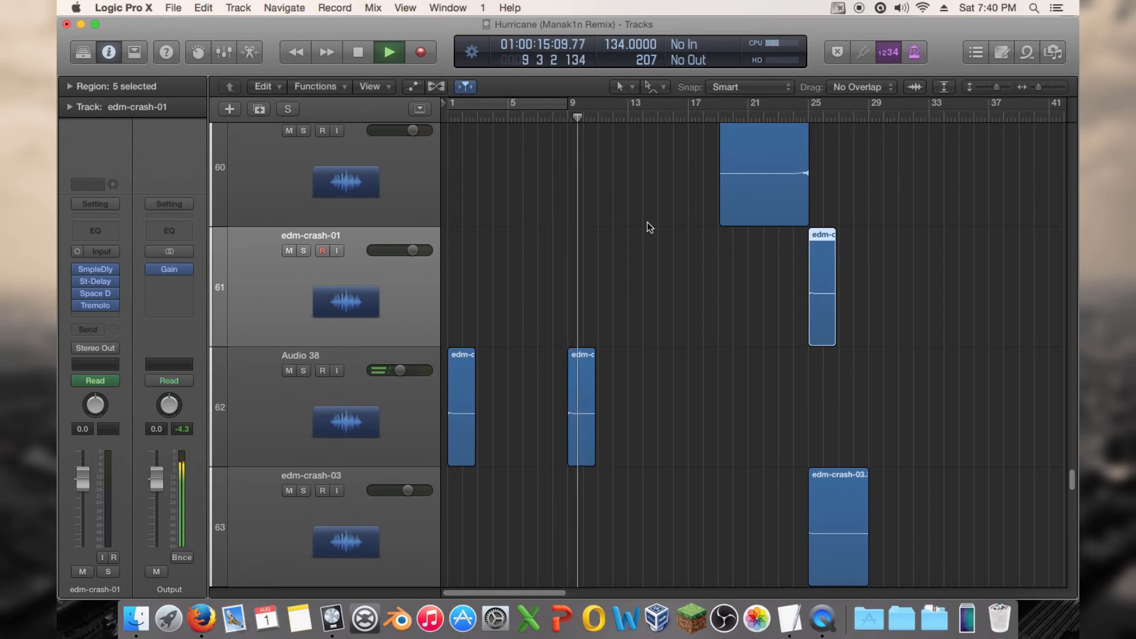
left_click(631, 370)
key("space")
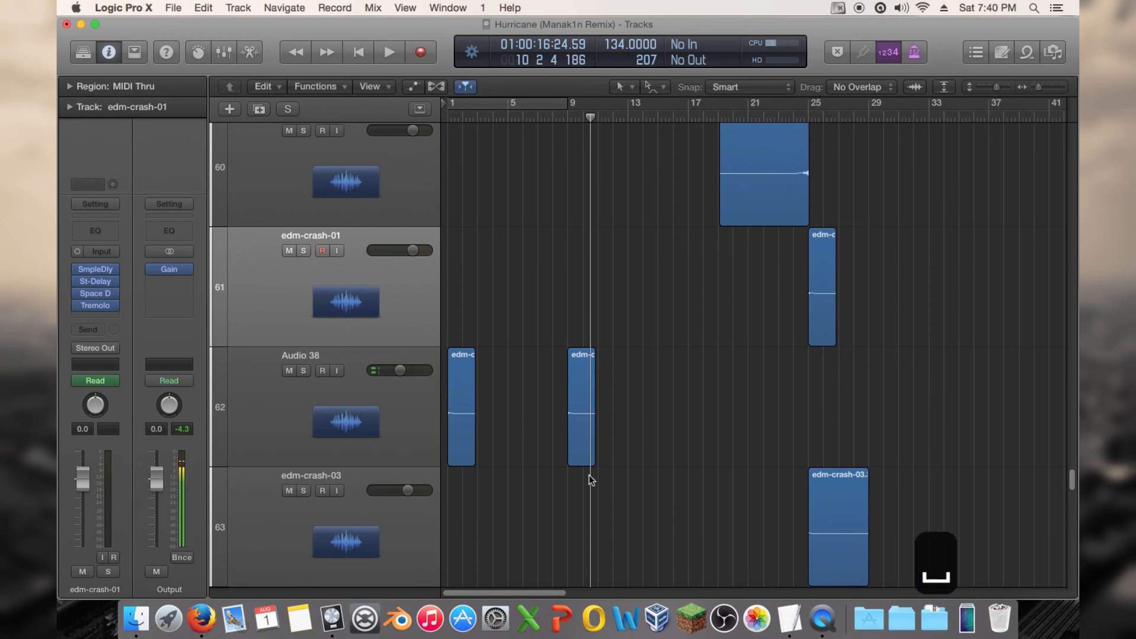
Step: Show Flex editing and stretch the bar 9 crash on Audio 38 to about bar 11
left_click_drag(590, 458, 672, 451)
left_click(307, 382)
left_click(437, 86)
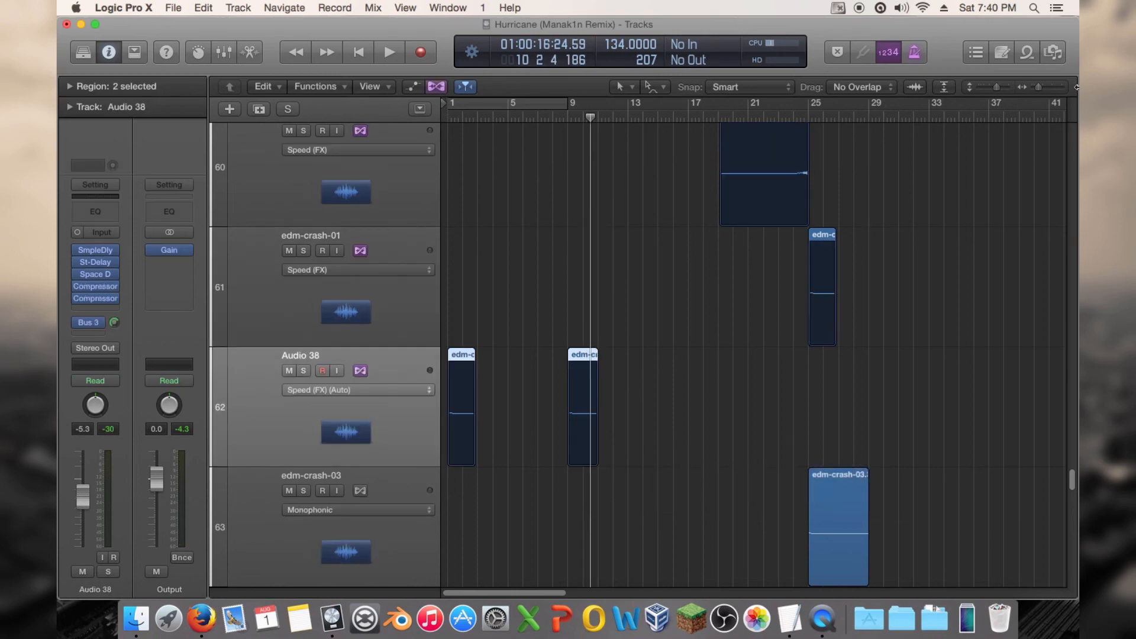
left_click_drag(1039, 87, 1043, 88)
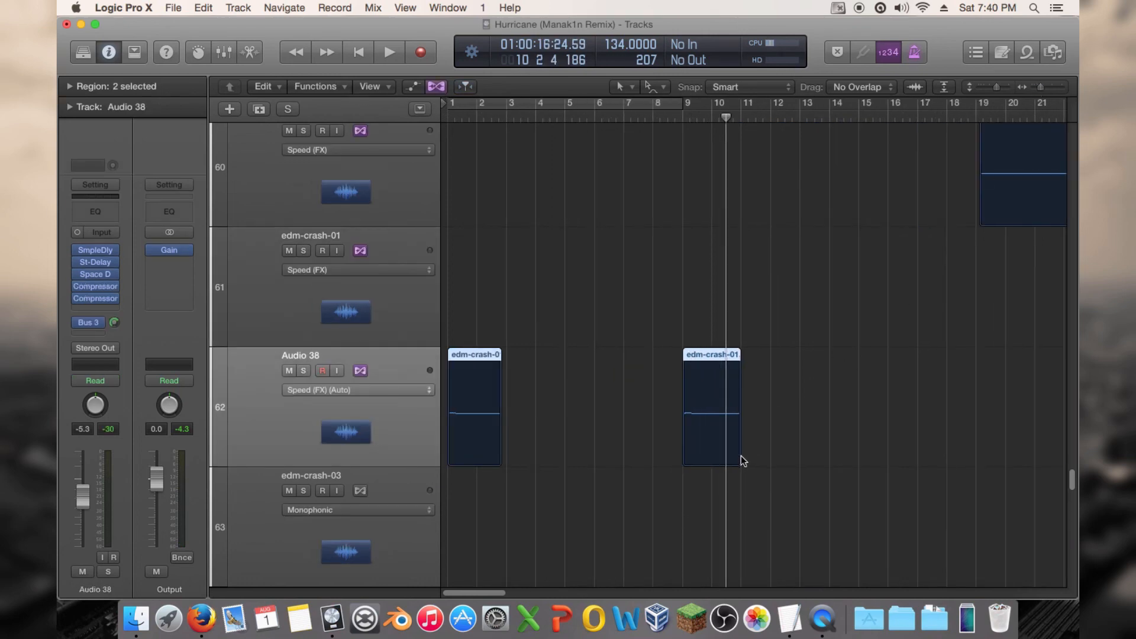
Step: Try to stretch the bar 9 crash to about bar 11.5, audition it from just before bar 9, and undo the stretch
left_click_drag(763, 455, 756, 460)
key("super+z")
key("super+z")
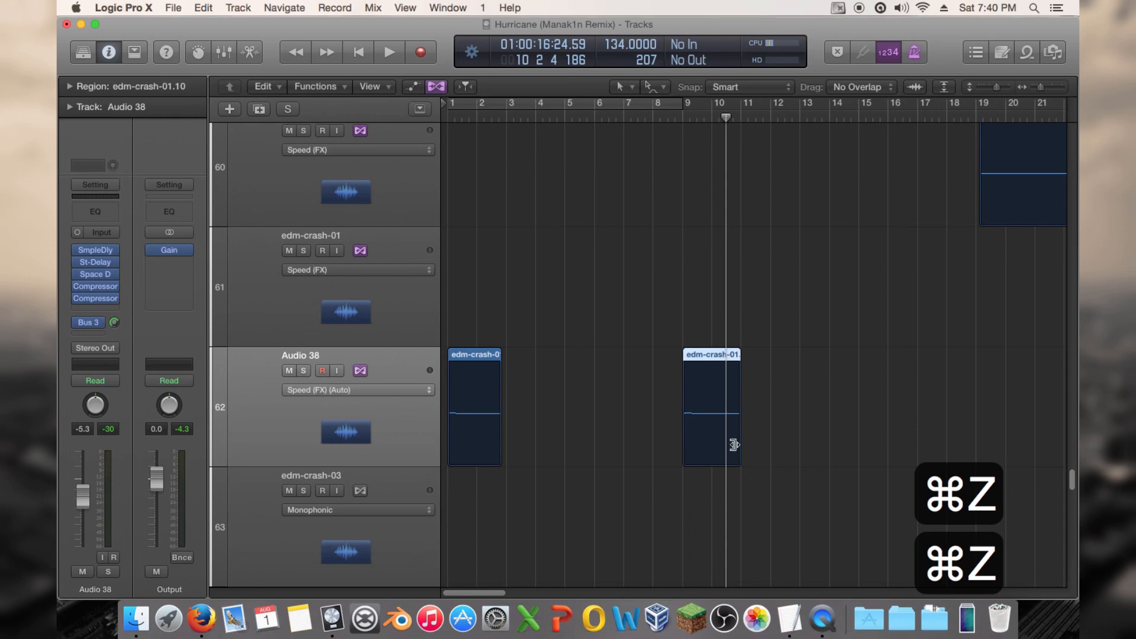
left_click_drag(736, 460, 752, 459)
left_click(677, 119)
key("space")
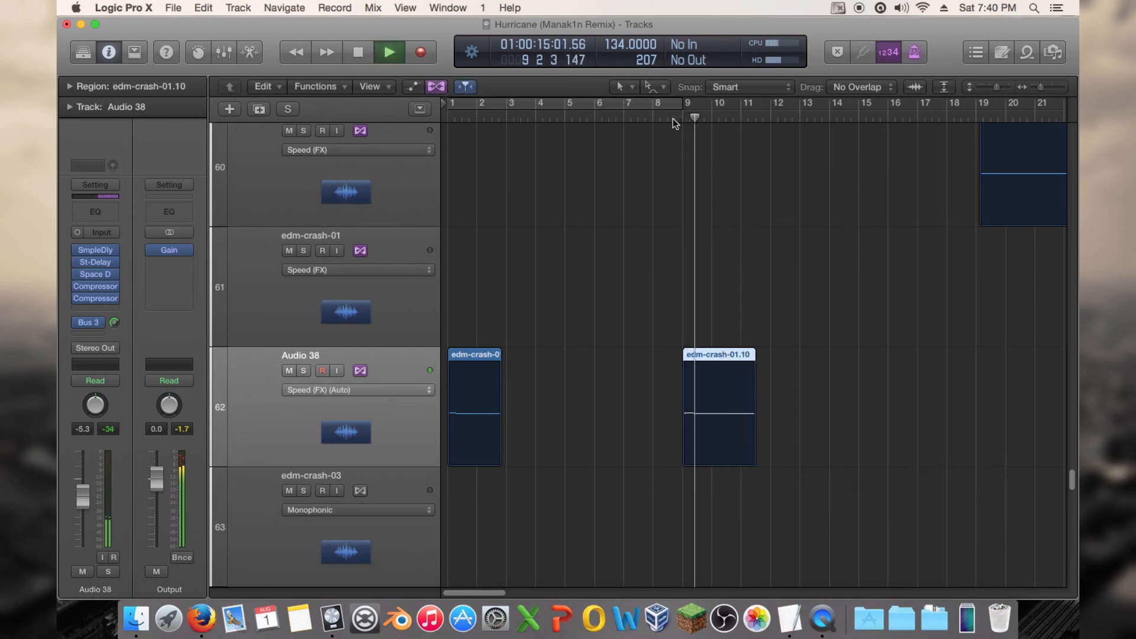
key("space")
key("super+z")
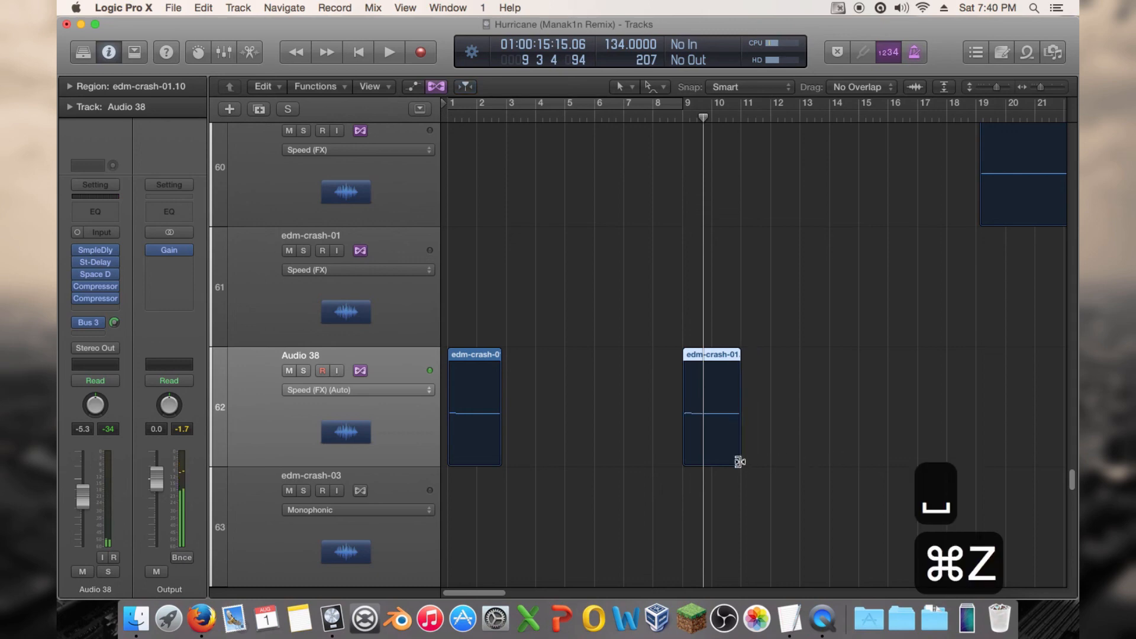
Step: Stretch the bar 9 crash slightly so it ends just past bar 11 and audition the result
left_click_drag(738, 461, 745, 462)
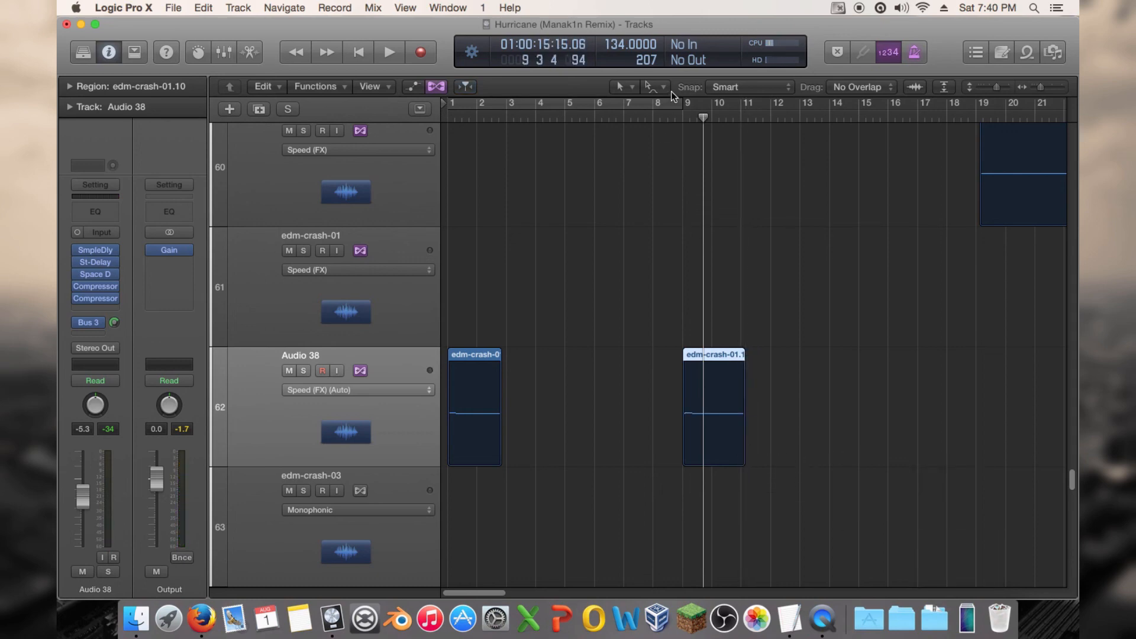
key("space")
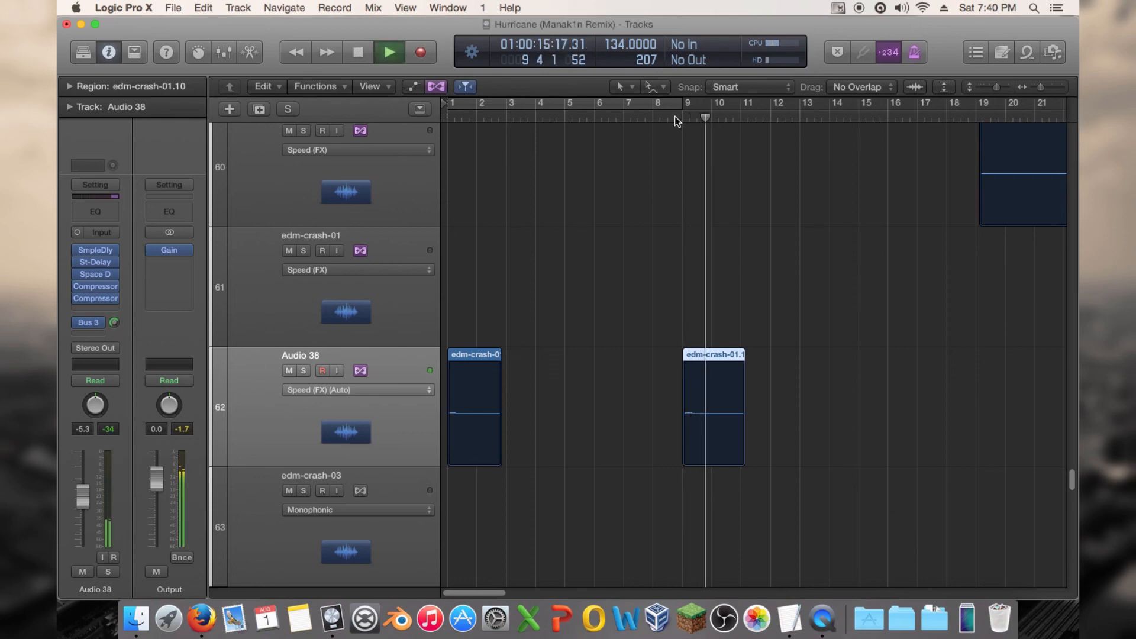
key("space")
Step: Play the intro from the beginning, hide Flex editing, and shrink the tracks to review the whole arrangement
key("Return")
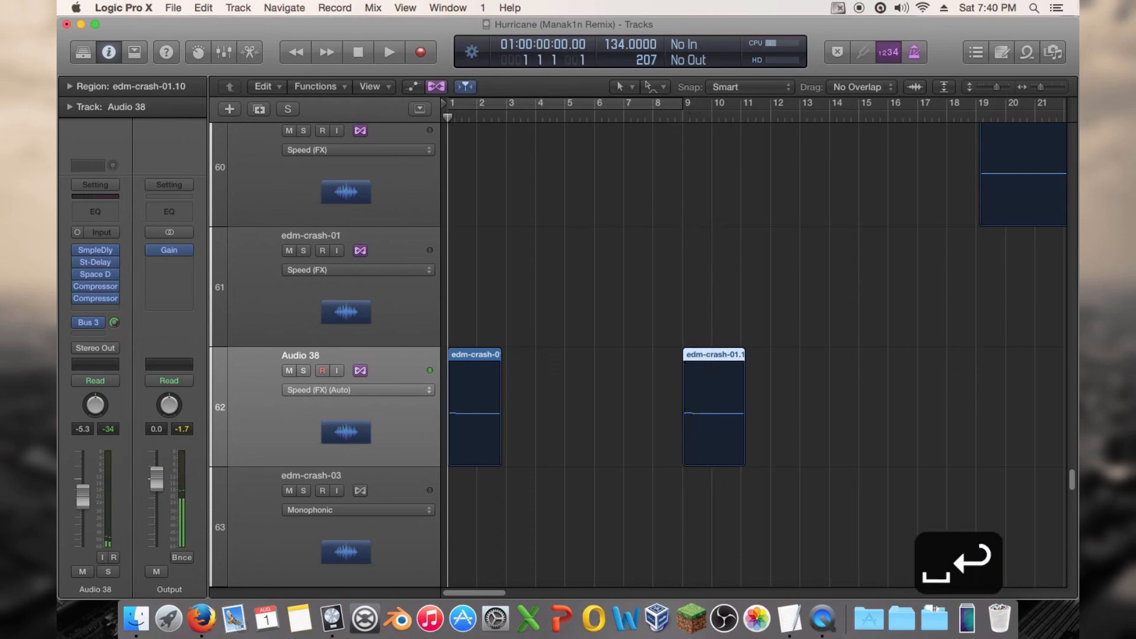
key("space")
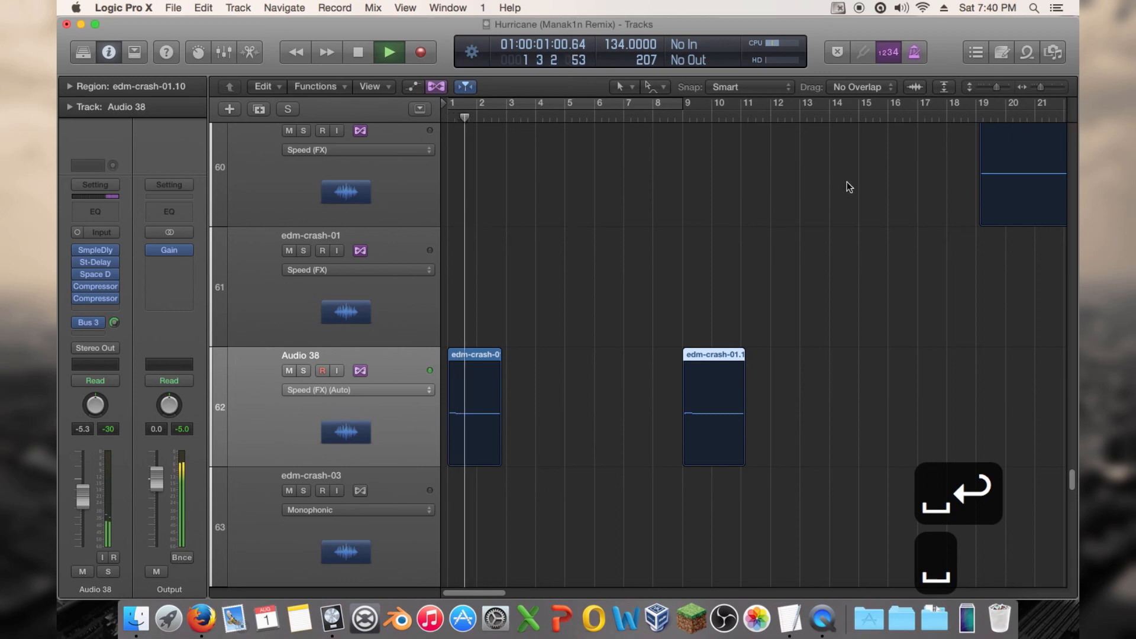
left_click(1039, 86)
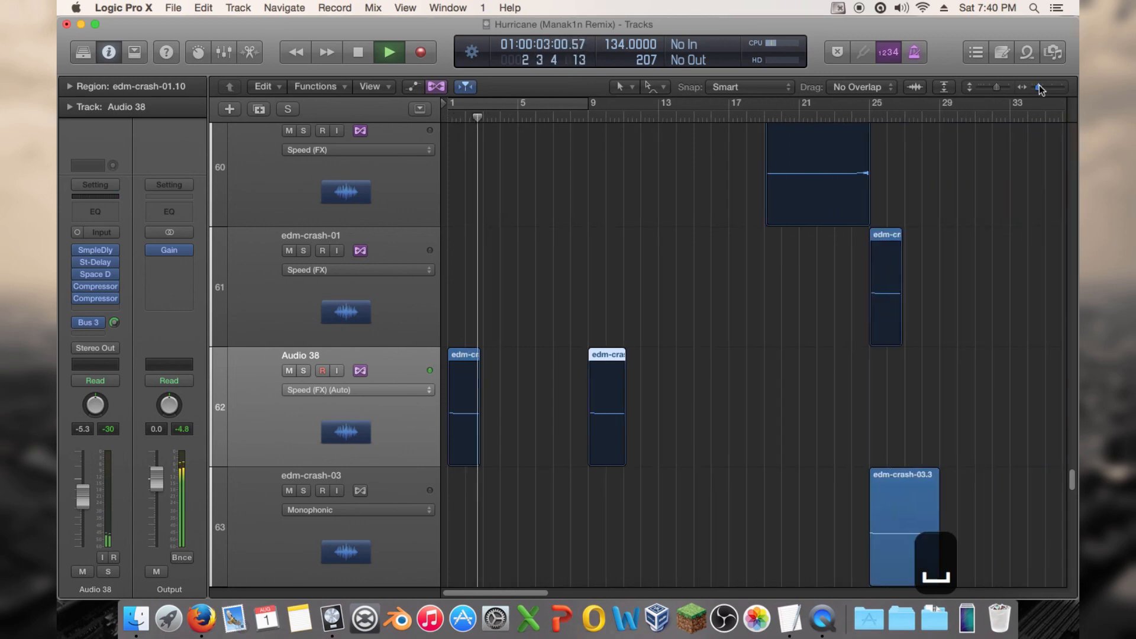
mouse_move(996, 86)
left_mouse_down()
mouse_move(987, 87)
mouse_move(996, 86)
left_mouse_up()
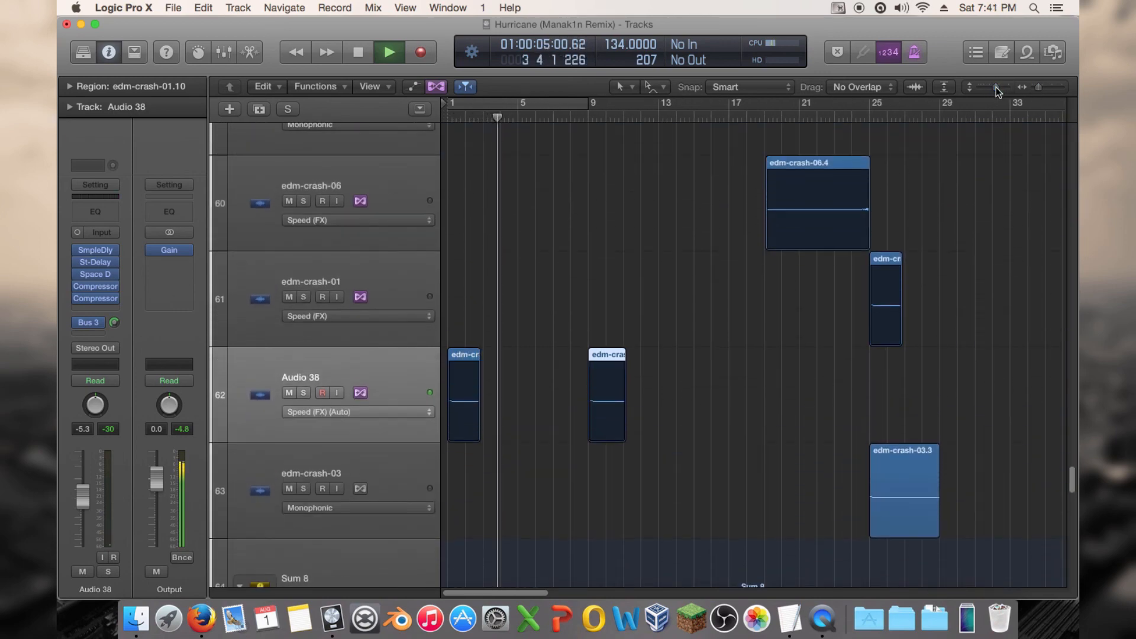
left_click(436, 87)
left_click(1039, 88)
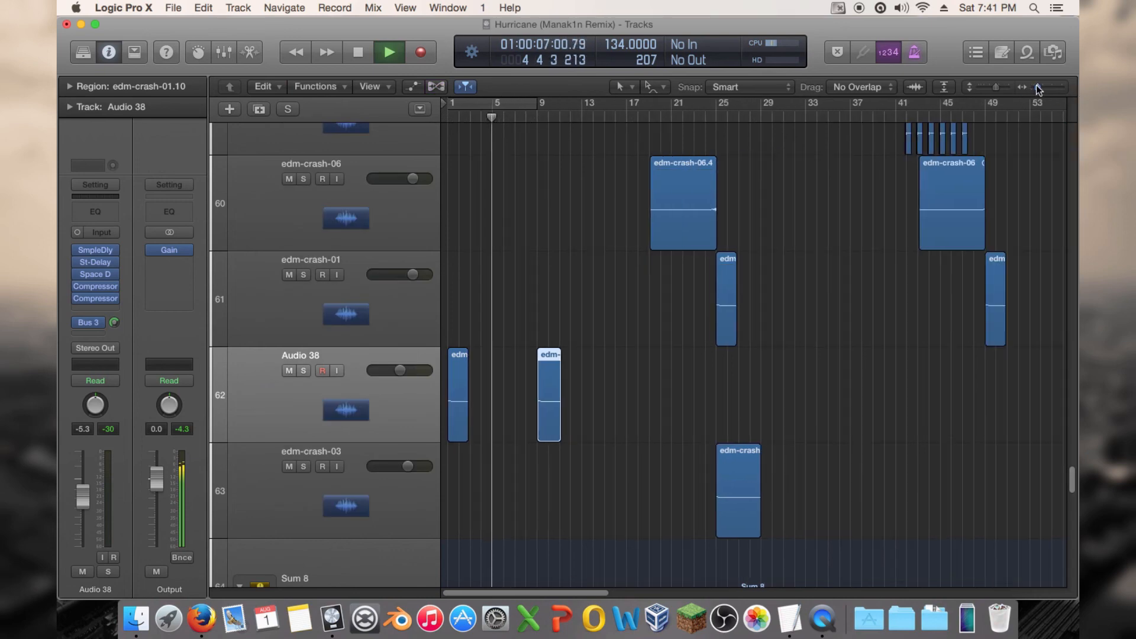
left_click_drag(1001, 85, 973, 87)
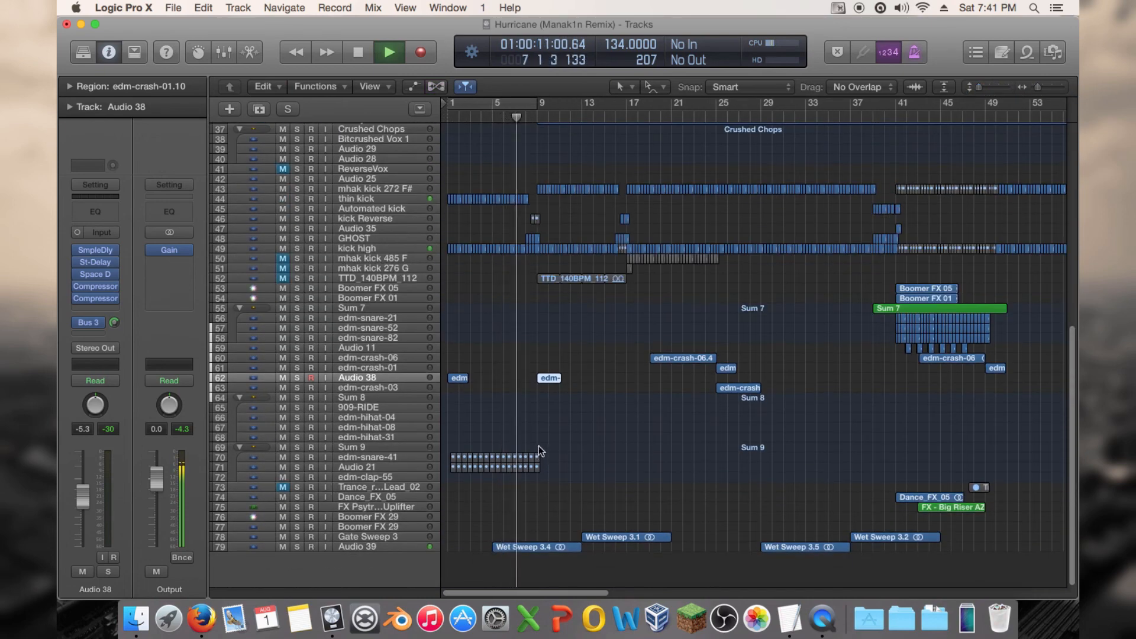
scroll(542, 441, "up", 10)
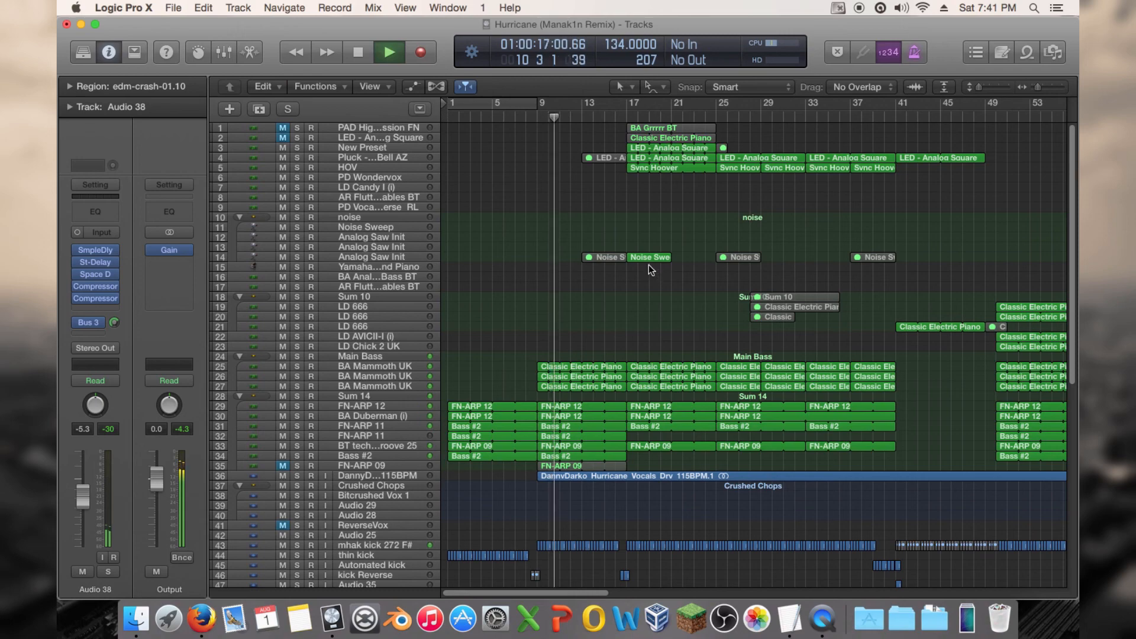
Step: Show track automation, examine the tracks' volume automation during playback, then stop and hide the automation again
key("a")
scroll(658, 271, "up", 5)
scroll(656, 265, "up", 15)
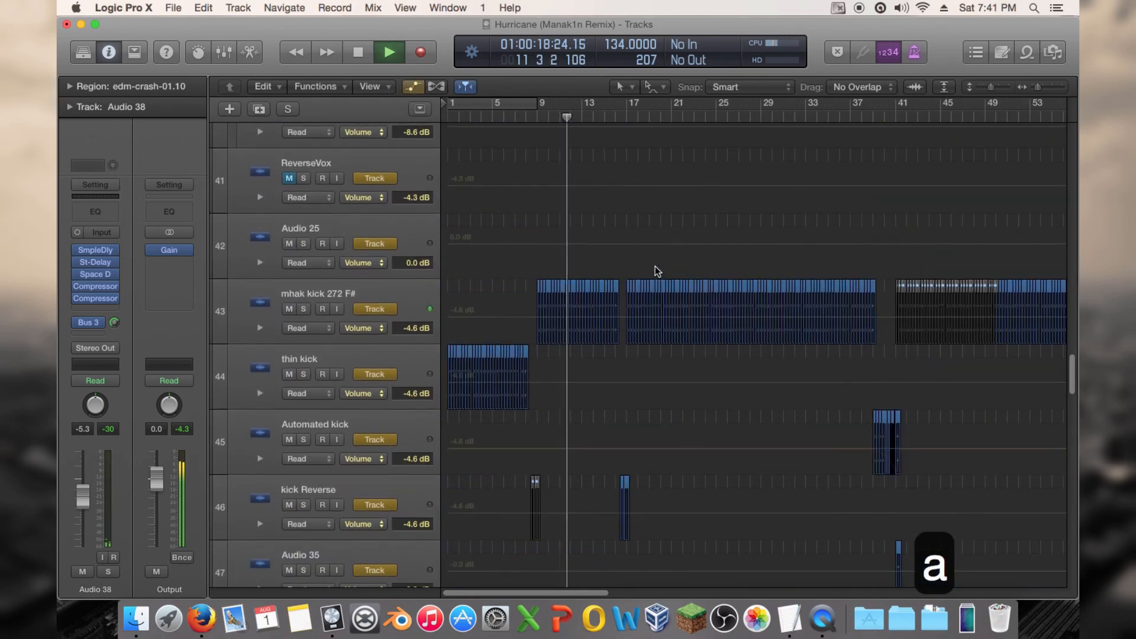
scroll(652, 262, "up", 5)
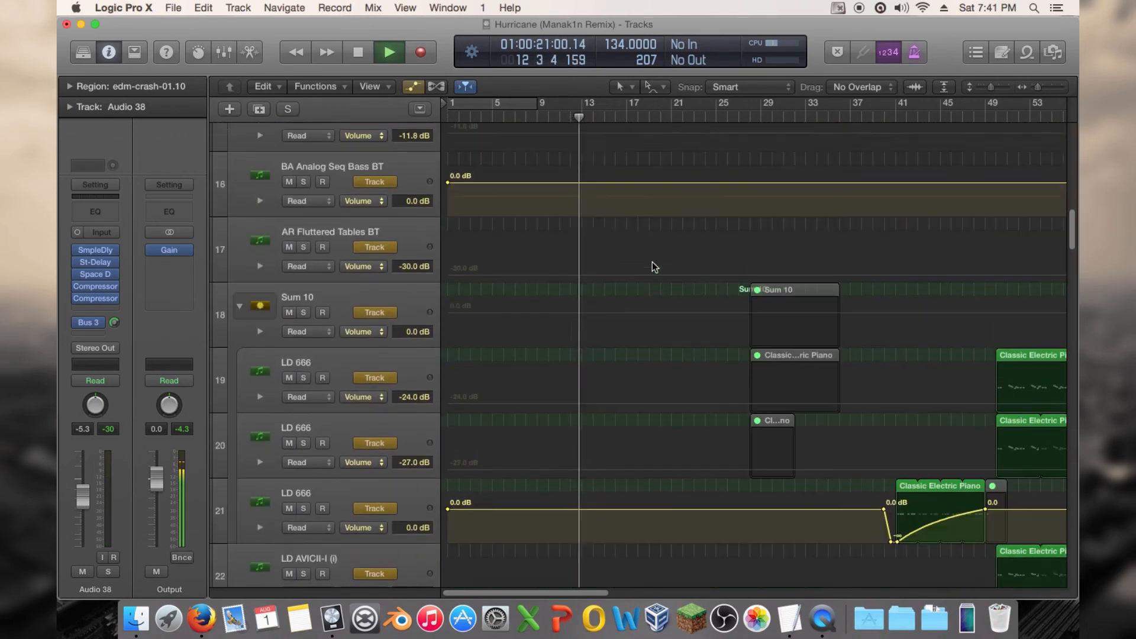
scroll(653, 262, "down", 10)
scroll(653, 261, "down", 10)
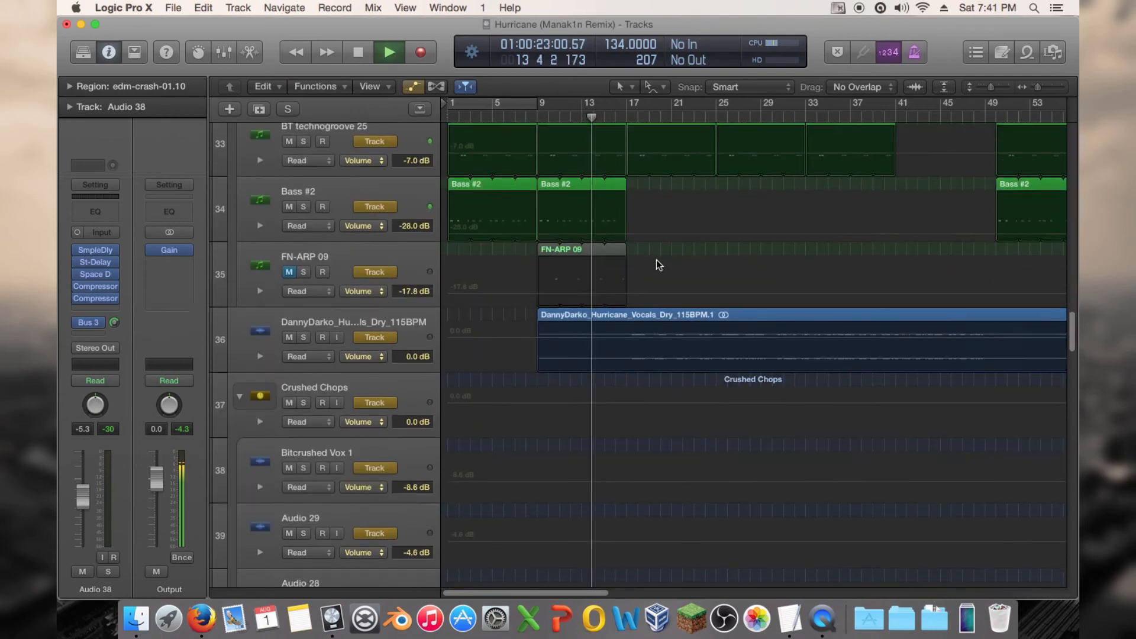
scroll(655, 259, "up", 15)
scroll(653, 259, "up", 4)
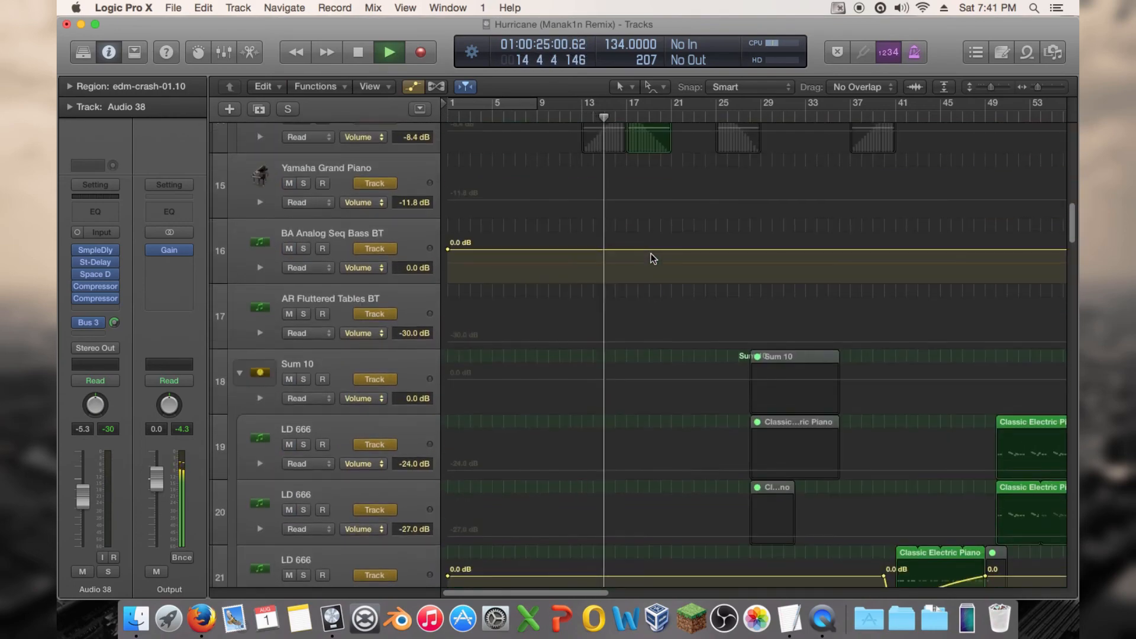
key("space")
key("a")
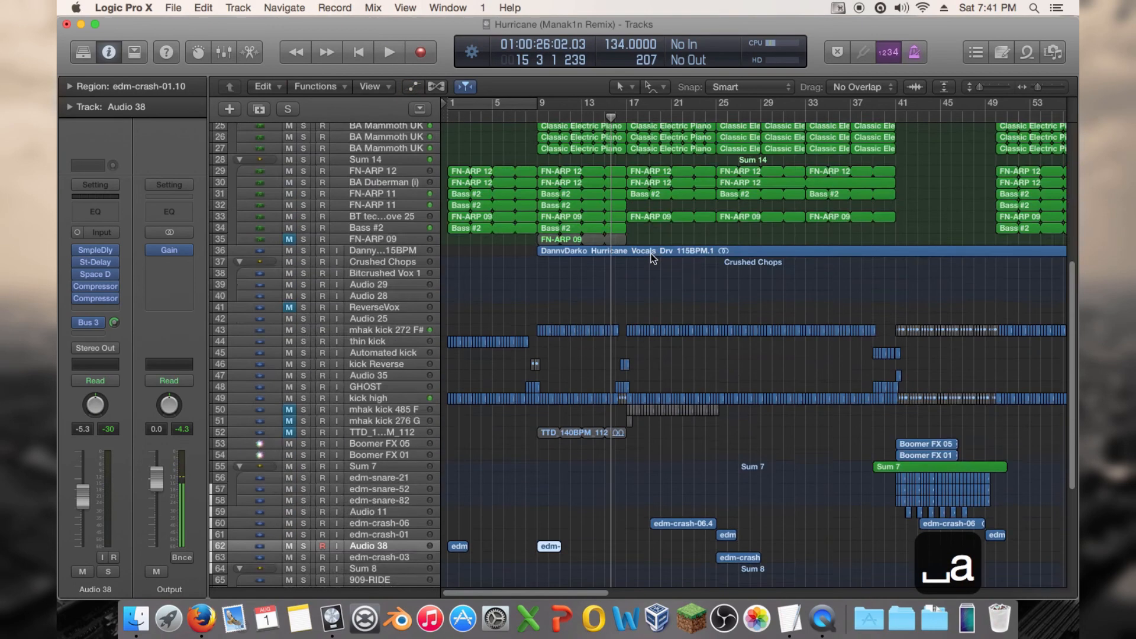
scroll(649, 275, "up", 5)
scroll(650, 286, "up", 2)
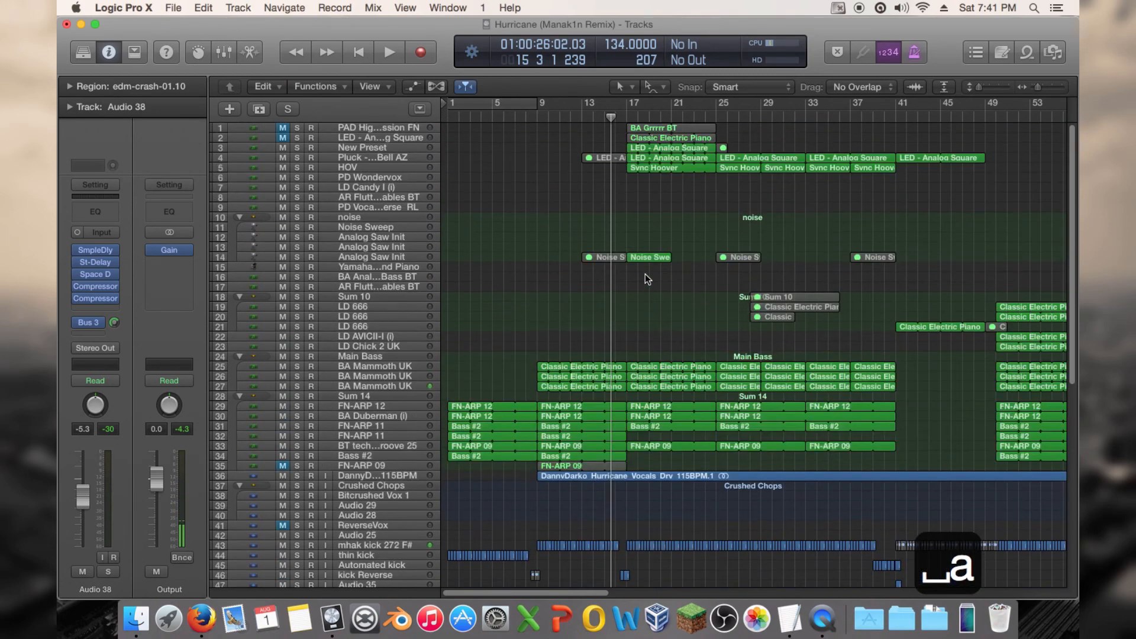
Step: Copy the bar 17 Noise Sweep region on track 14 to bar 9 and open the copy in the Piano Roll
left_click_drag(641, 257, 556, 254)
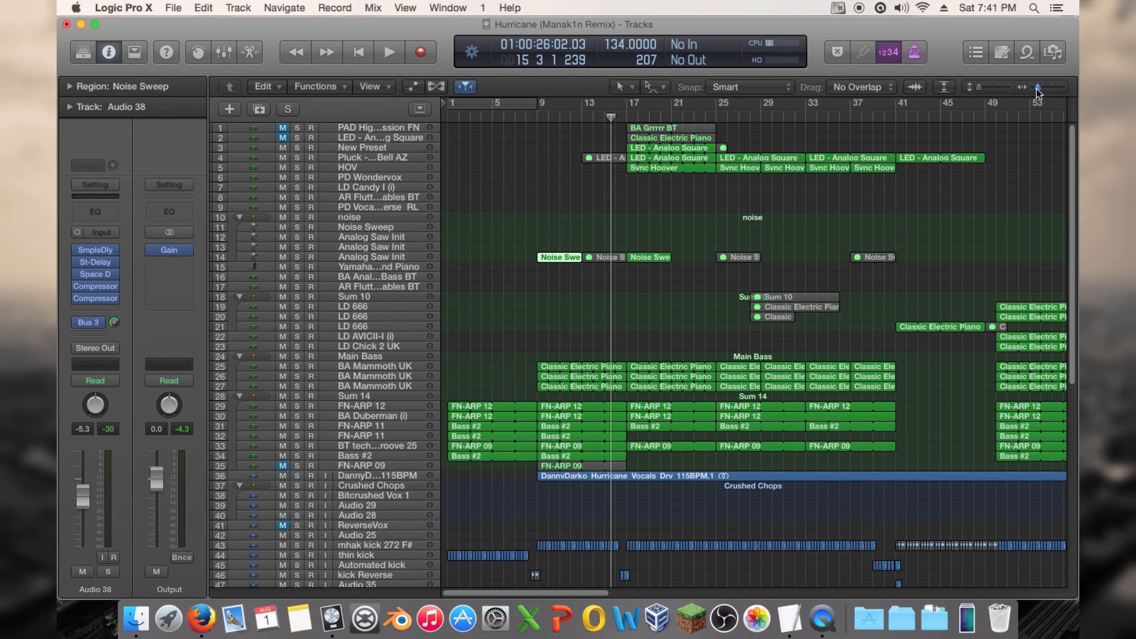
left_click_drag(1037, 90, 1045, 90)
key("a")
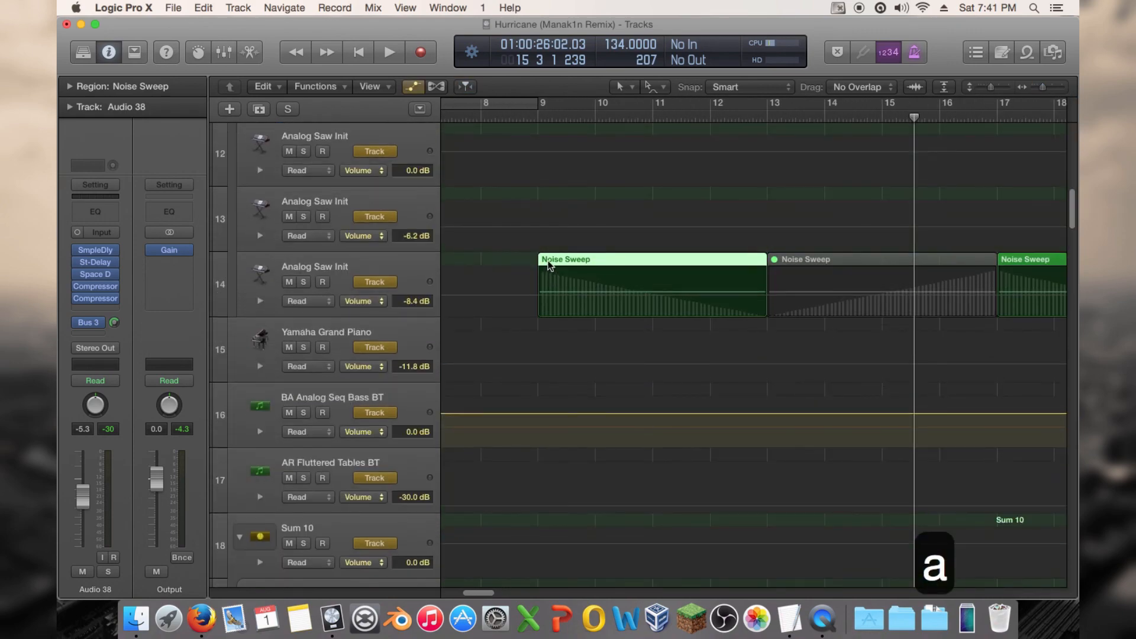
double_click(549, 265)
key("a")
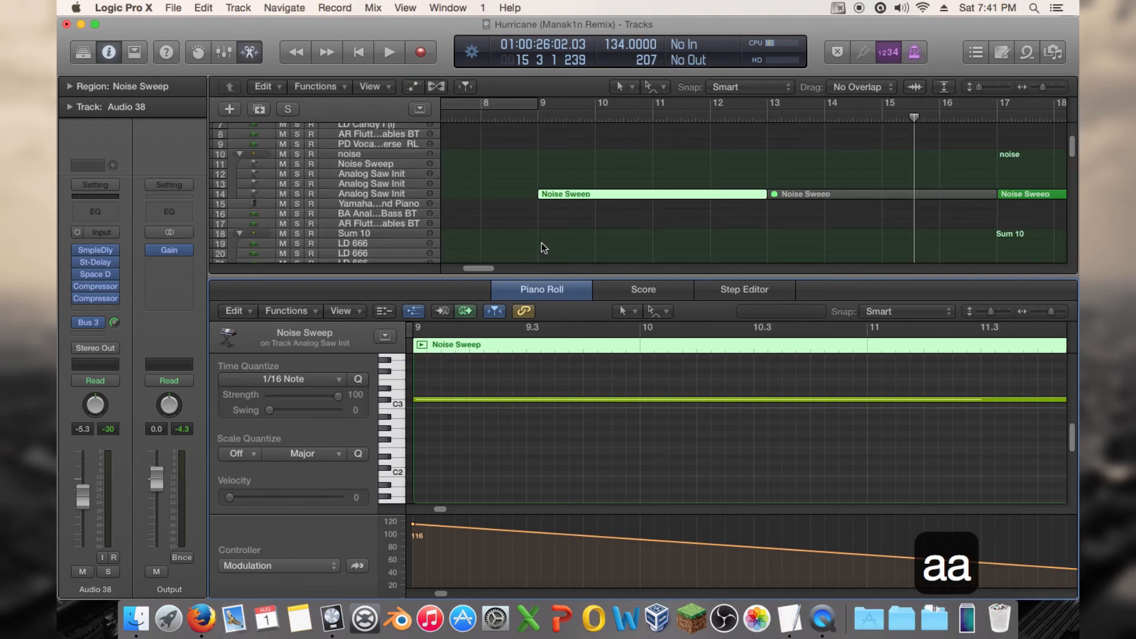
Step: Extend the bar 9 Noise Sweep's start slightly before bar 9 and add a modulation point of 116 at its new start
left_click_drag(536, 194, 530, 194)
left_click_drag(440, 593, 438, 593)
left_click_drag(525, 523, 494, 519)
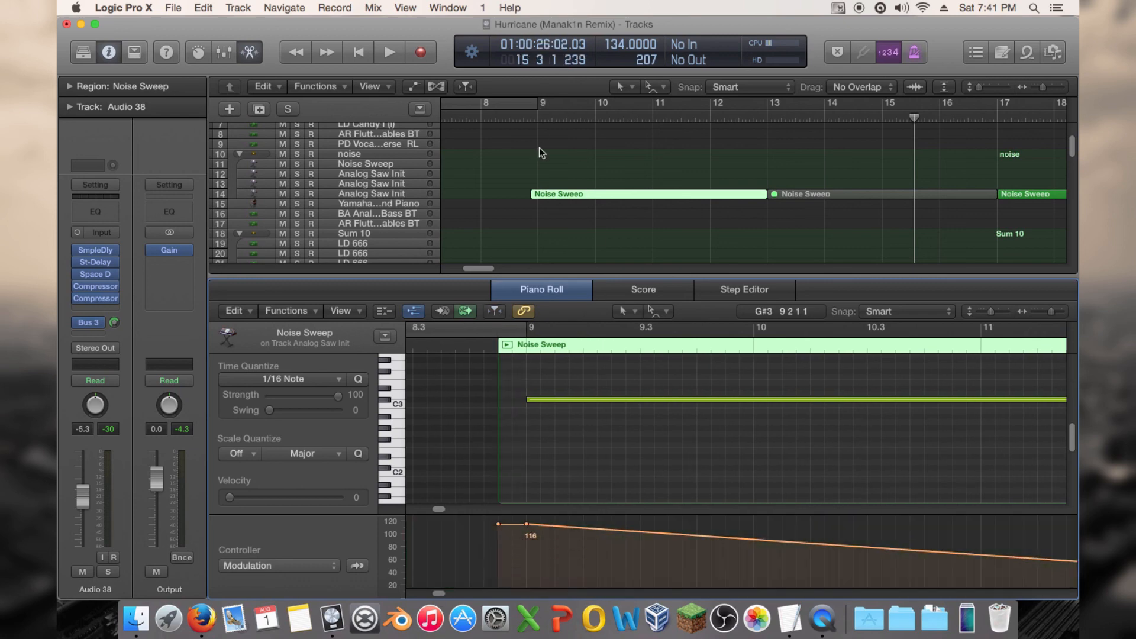
Step: Play the arrangement from the beginning and hide the Piano Roll to audition the bar 9 Noise Sweep
key("Return")
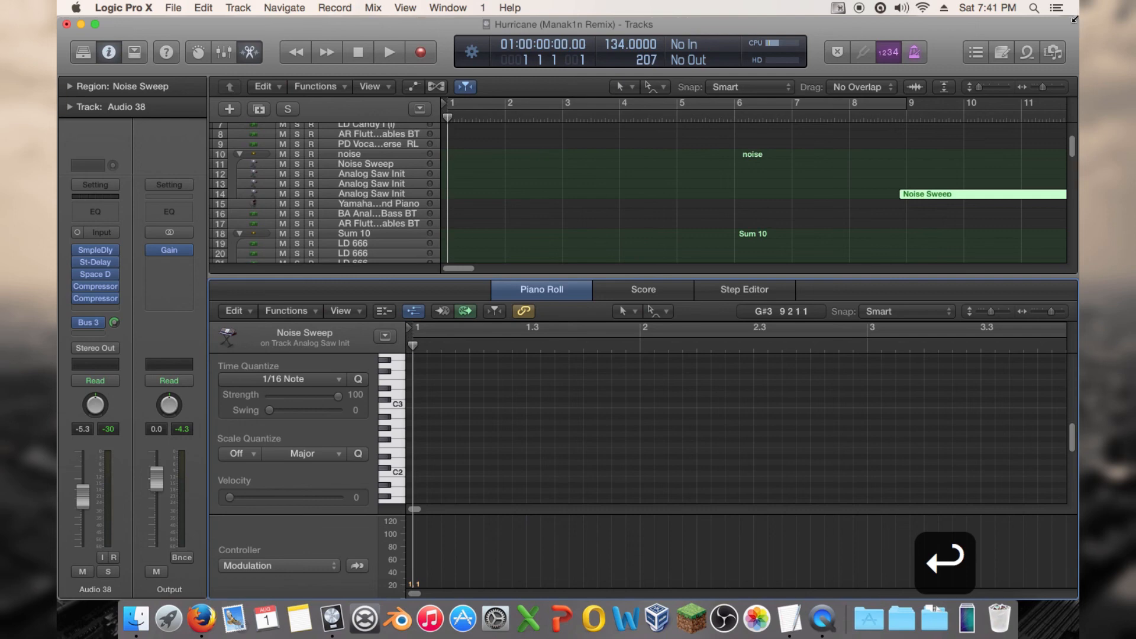
key("space")
scroll(819, 119, "down", 5)
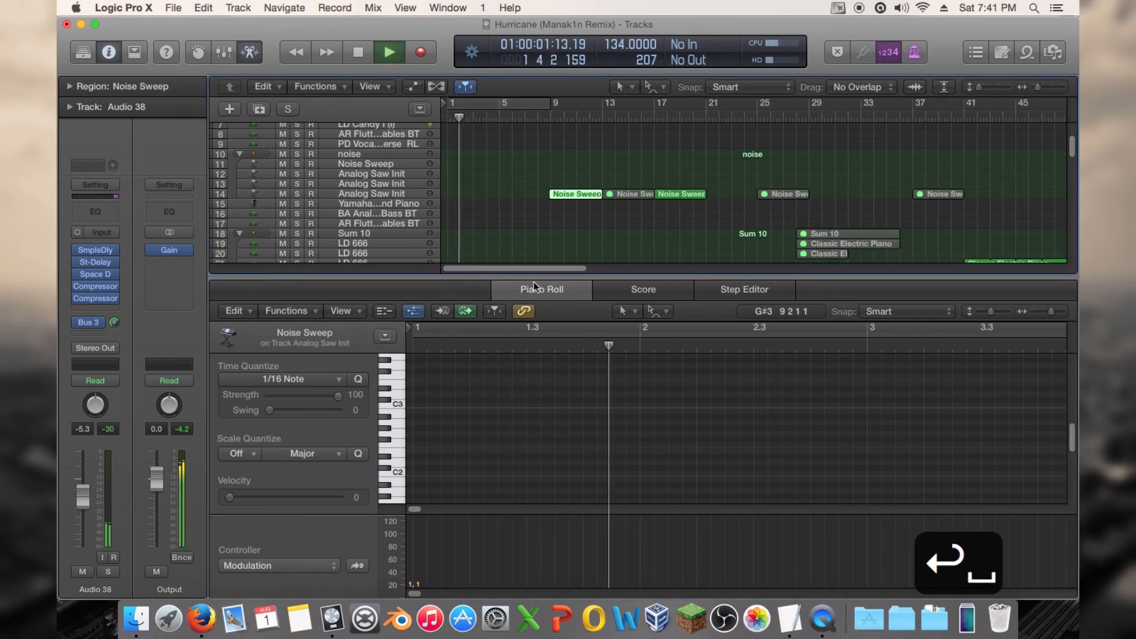
left_click_drag(535, 286, 535, 592)
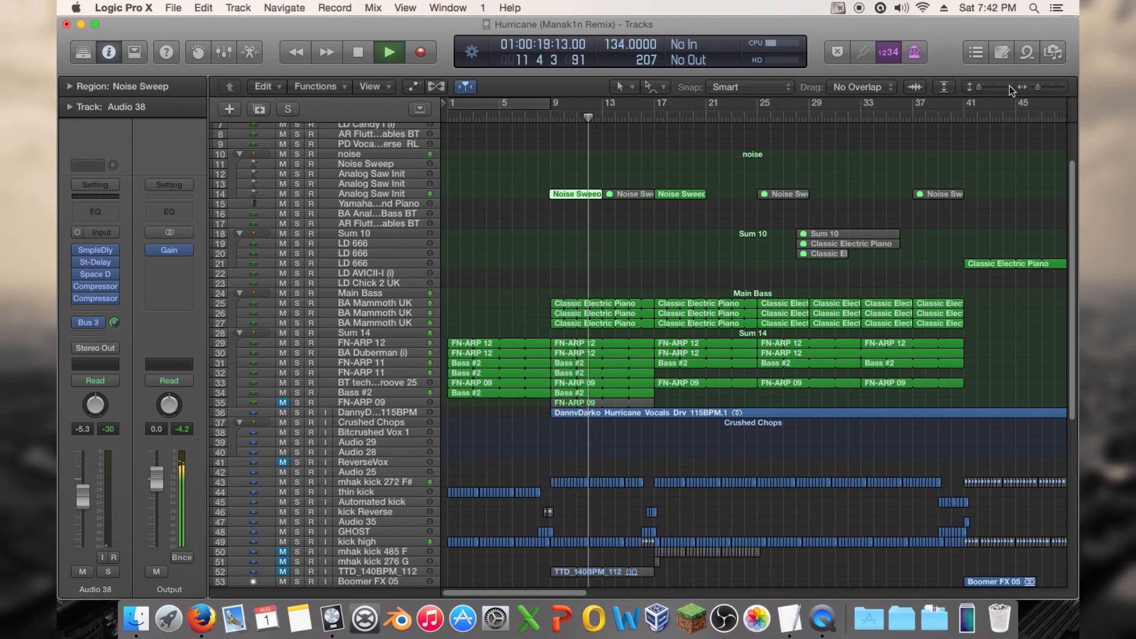
Step: Move the bar 9 Noise Sweep region to Analog Saw Init track 13 and set that track's volume to -15.2 dB while auditioning it
left_click_drag(1036, 88, 1030, 88)
left_click(368, 184)
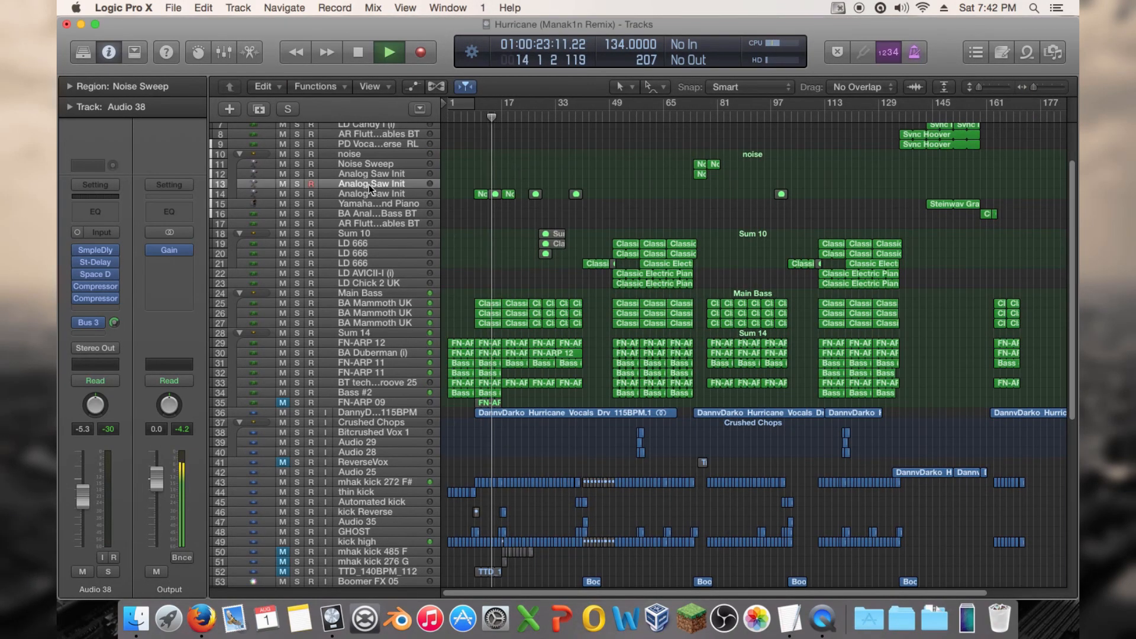
left_click_drag(481, 193, 482, 183)
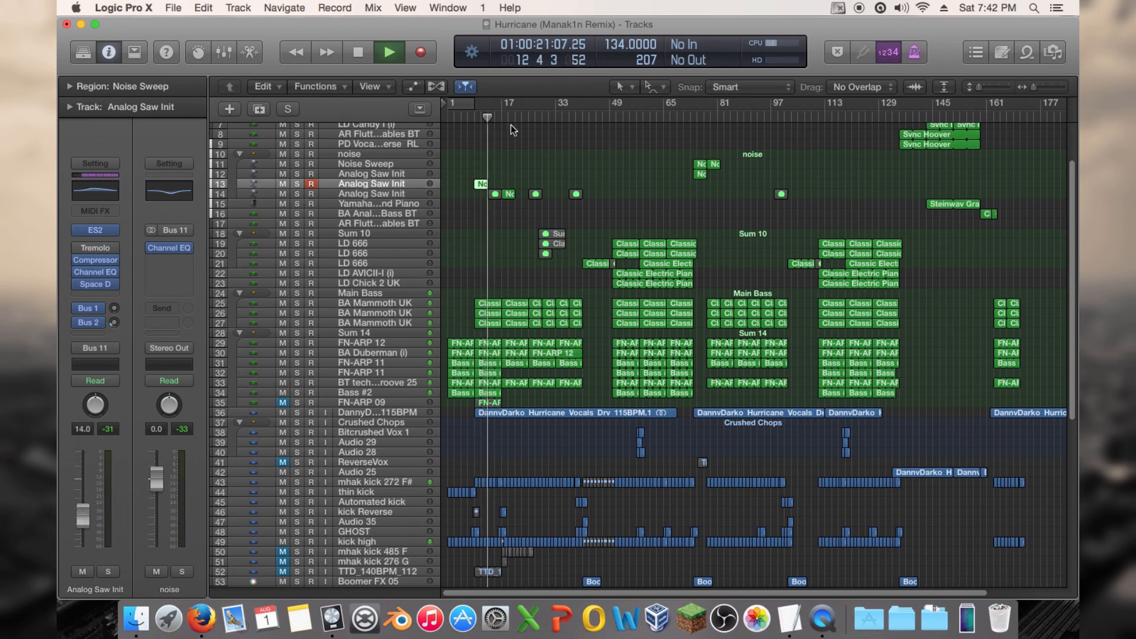
left_click(472, 117)
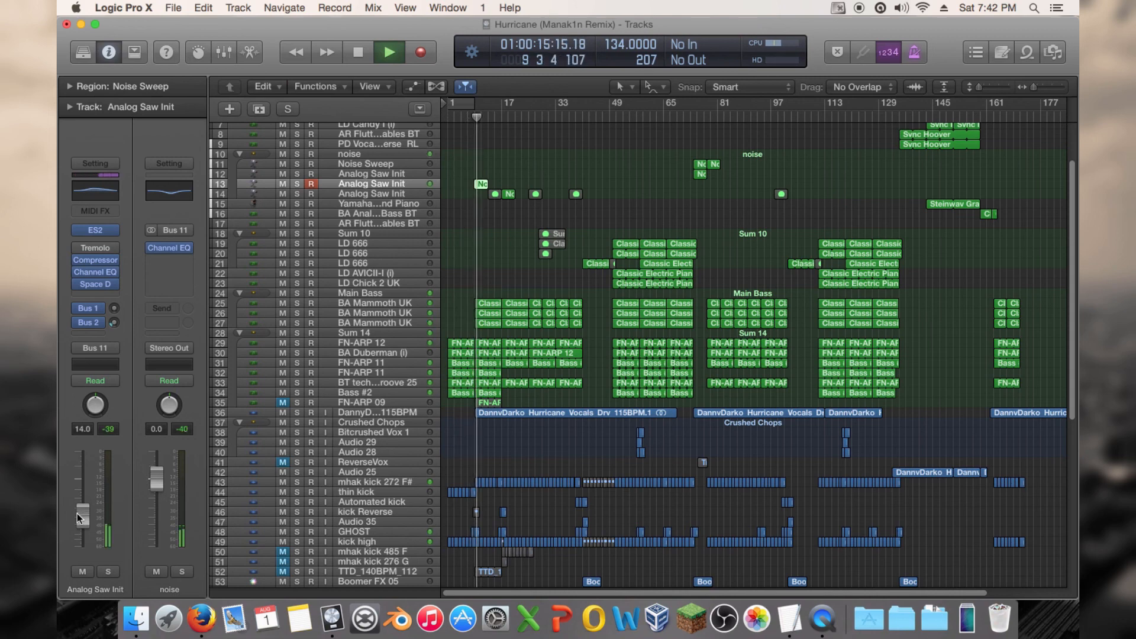
left_click_drag(77, 513, 77, 520)
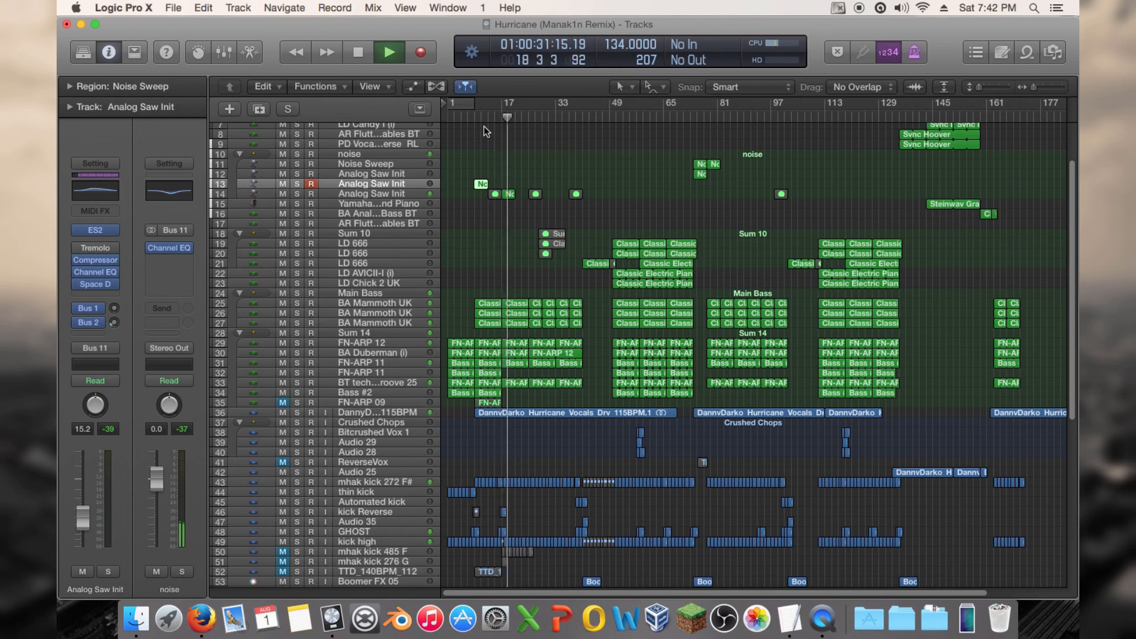
Step: Insert a Compressor on Analog Saw Init track 14 with the Kick Sidechain preset and Bus 20 as its side chain
left_click(407, 192)
key("space")
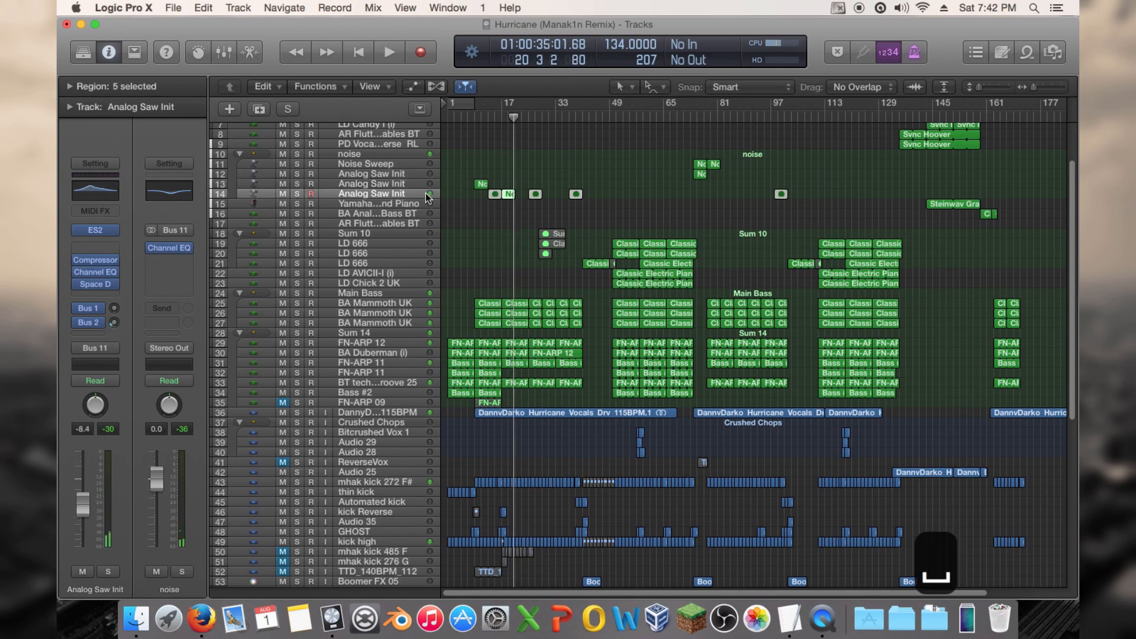
left_click(112, 293)
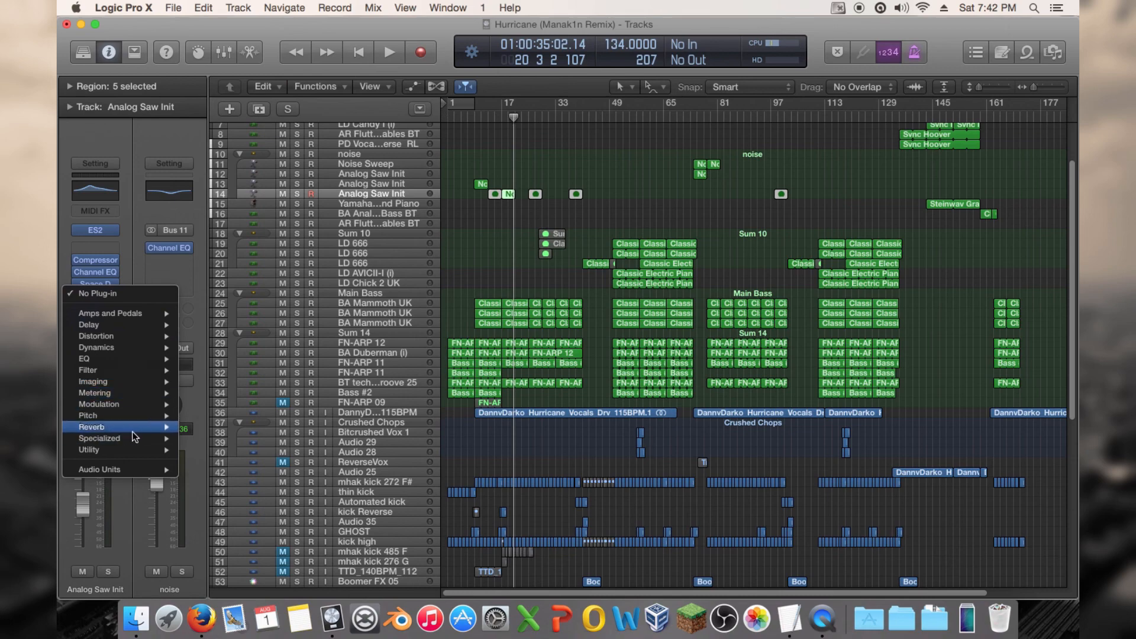
mouse_move(145, 343)
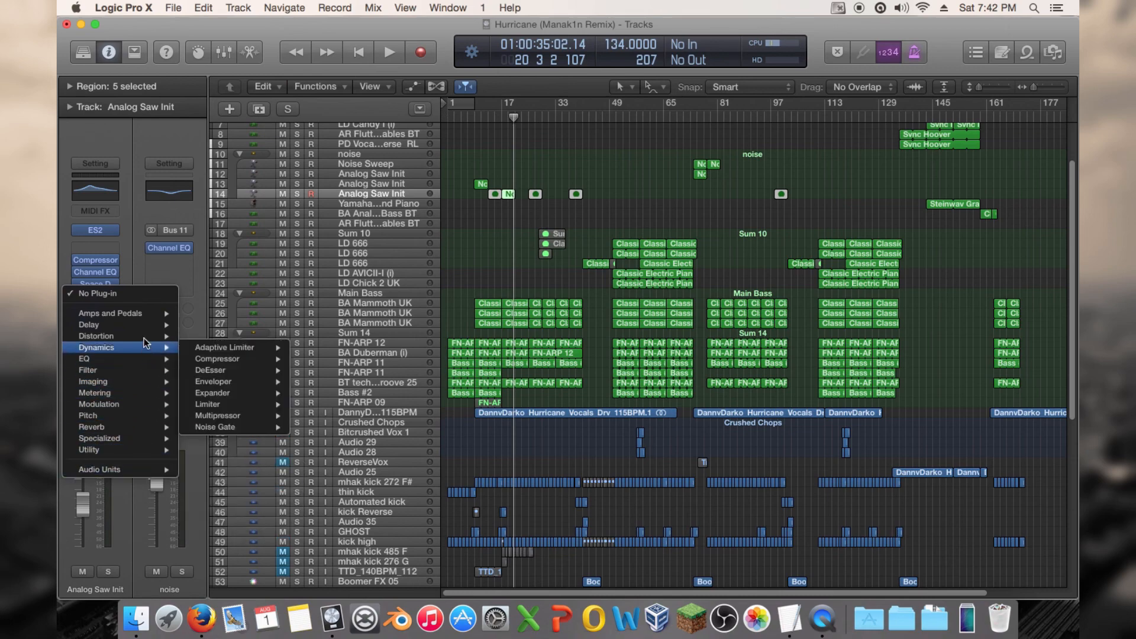
left_click(305, 359)
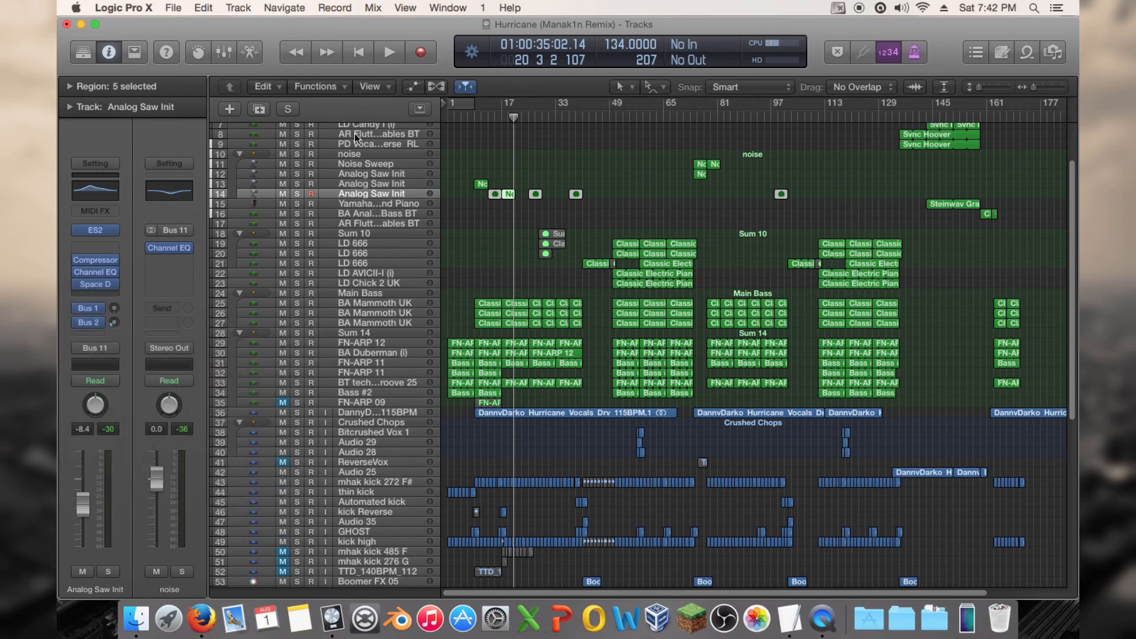
left_click(251, 79)
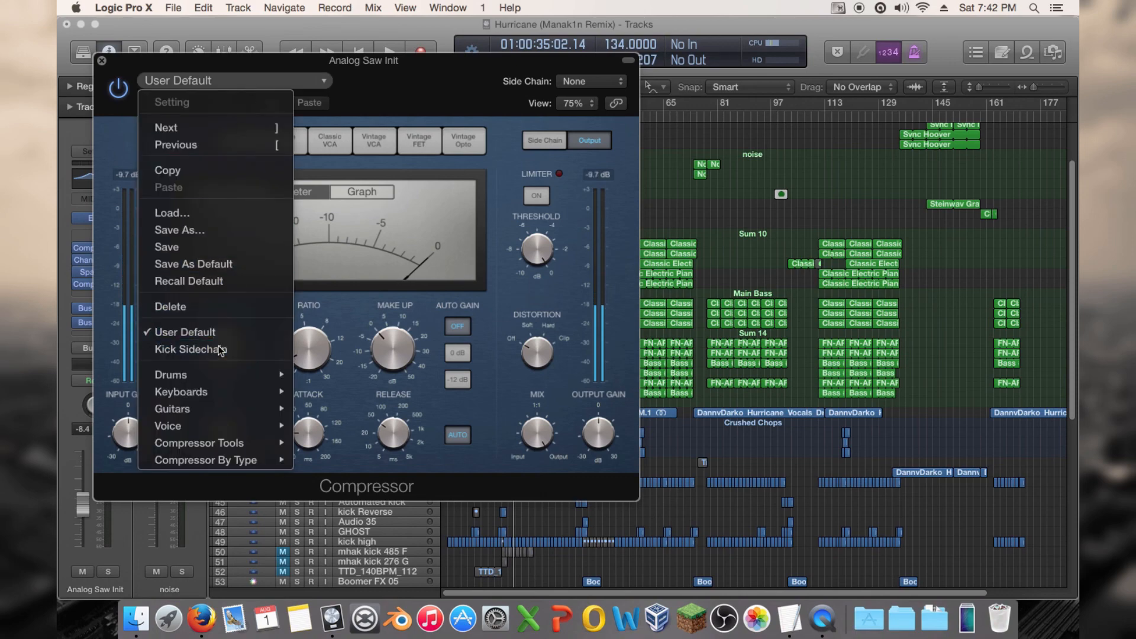
left_click(191, 349)
left_click(591, 82)
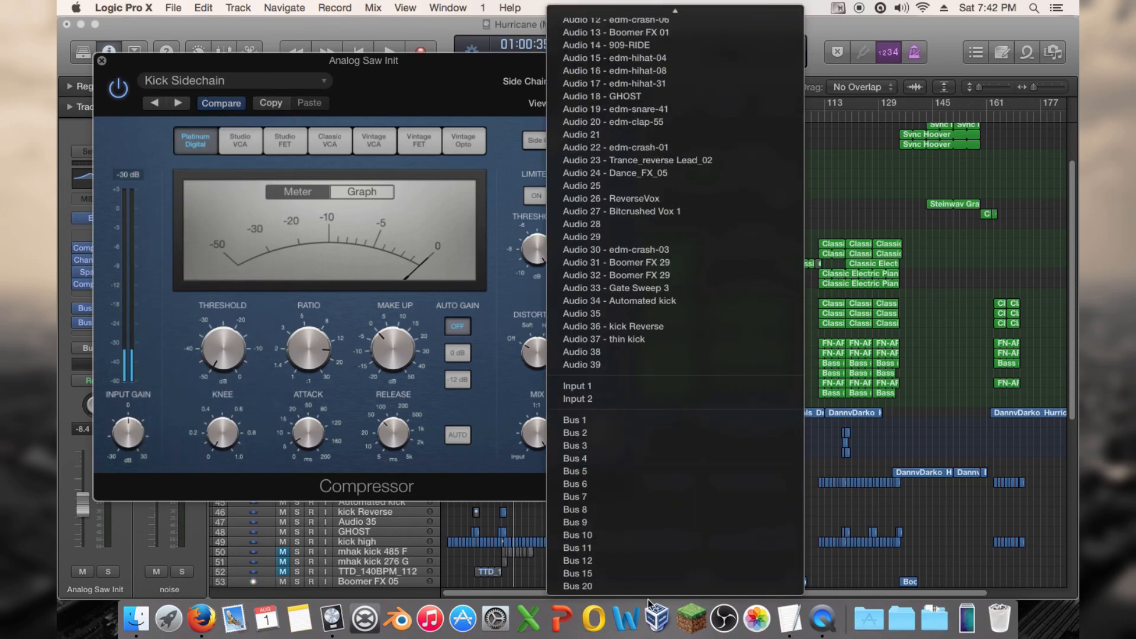
left_click(610, 585)
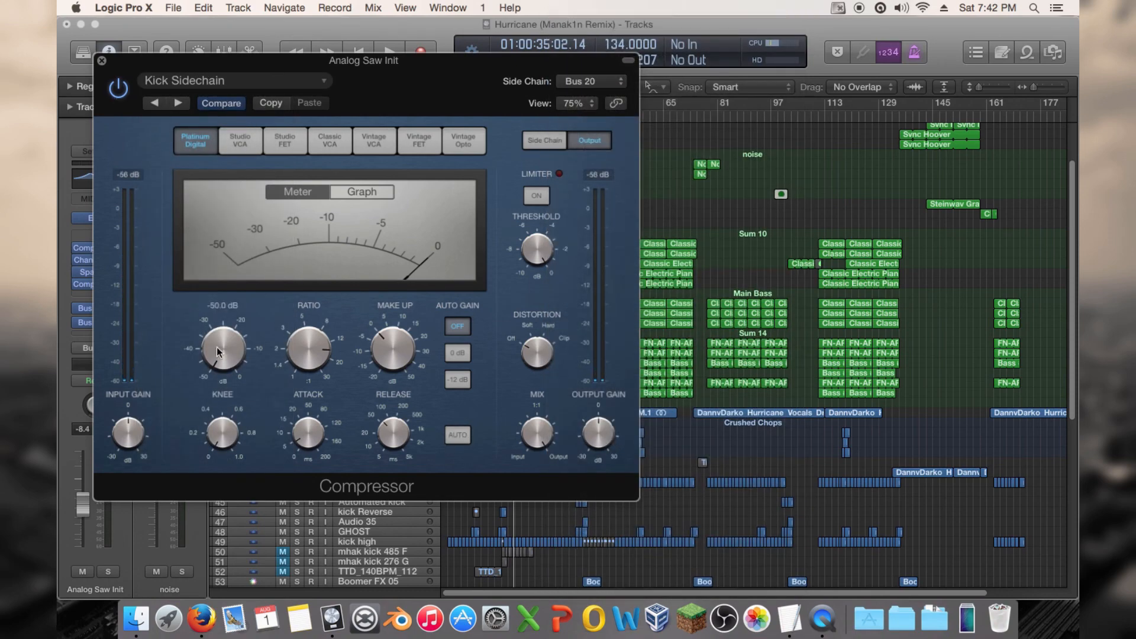
Step: Set the track 14 compressor's threshold to -35 dB while auditioning the sweep, then close it and stop playback
left_click_drag(165, 67, 612, 94)
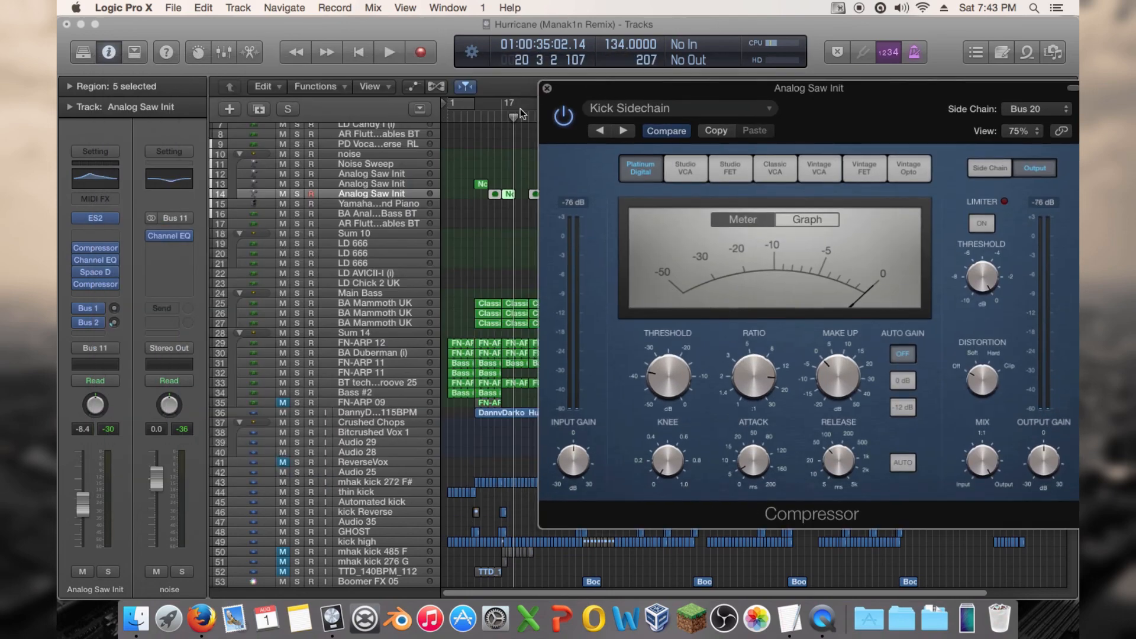
left_click(497, 116)
key("space")
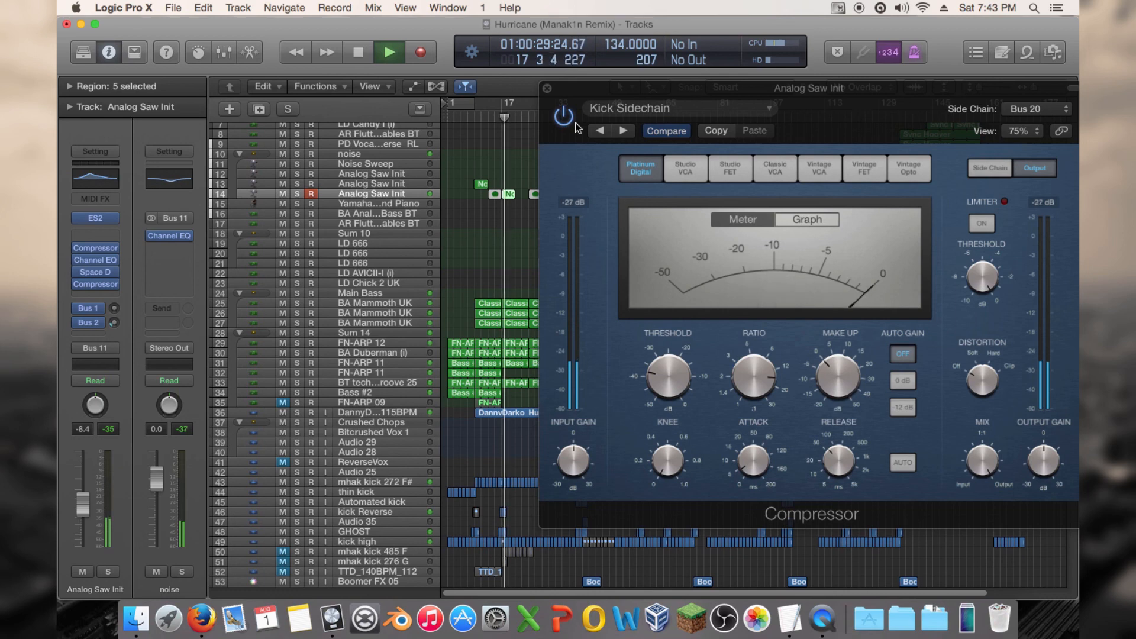
left_click(666, 359)
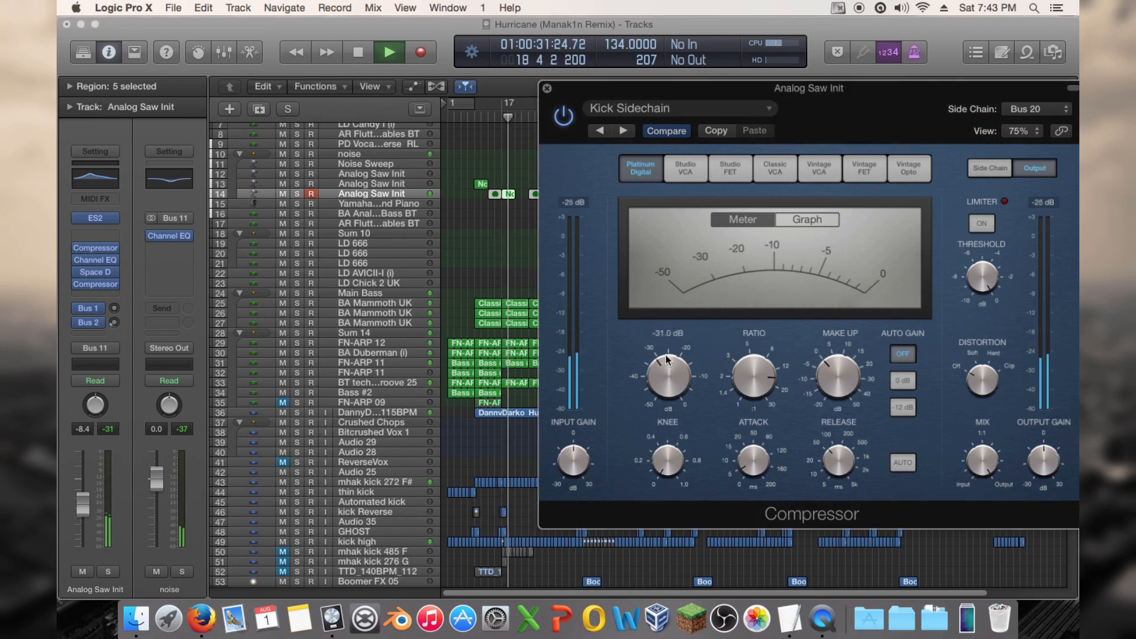
left_click_drag(667, 360, 663, 372)
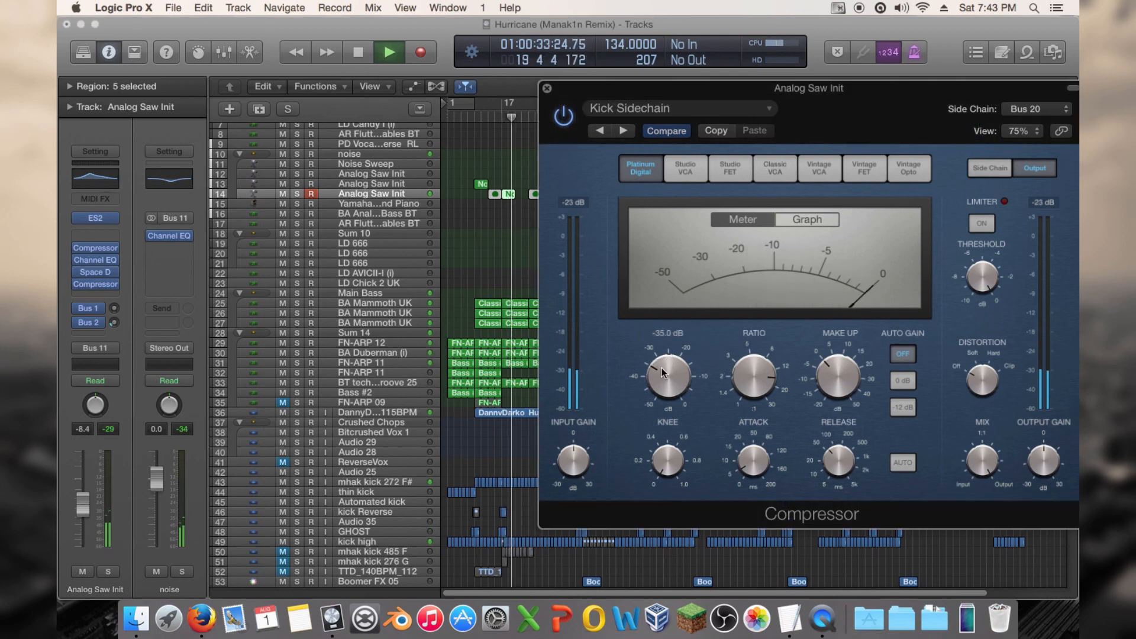
left_click(546, 88)
key("space")
Step: In track 14's ES2, set envelope 3's sustain to 0.000 and raise its decay to the maximum
key("a")
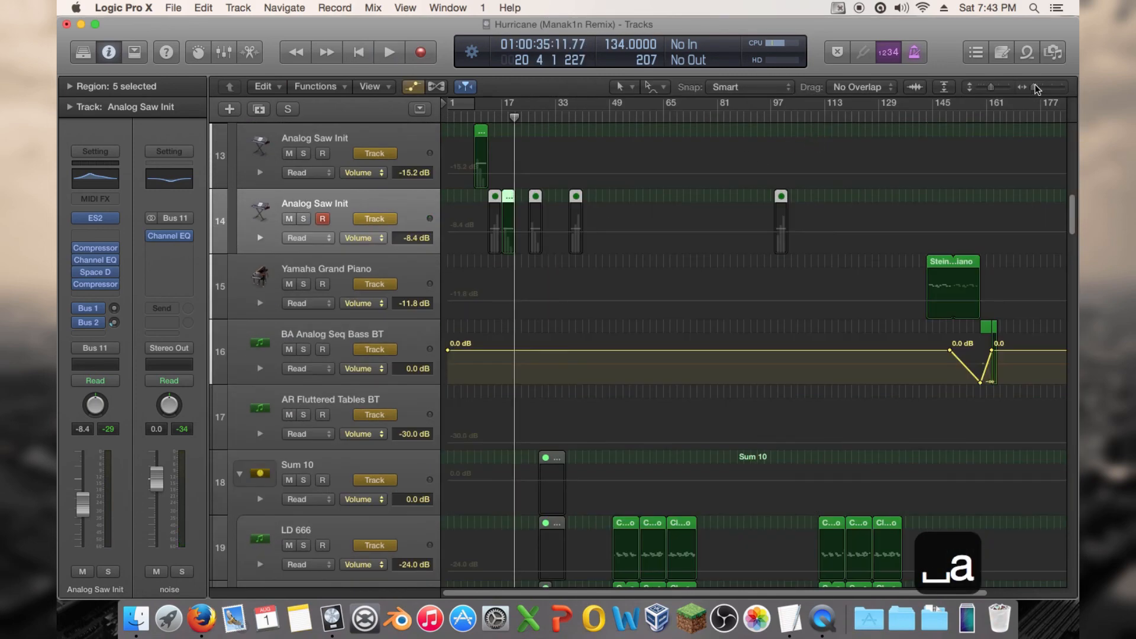
left_click_drag(1037, 88, 1045, 89)
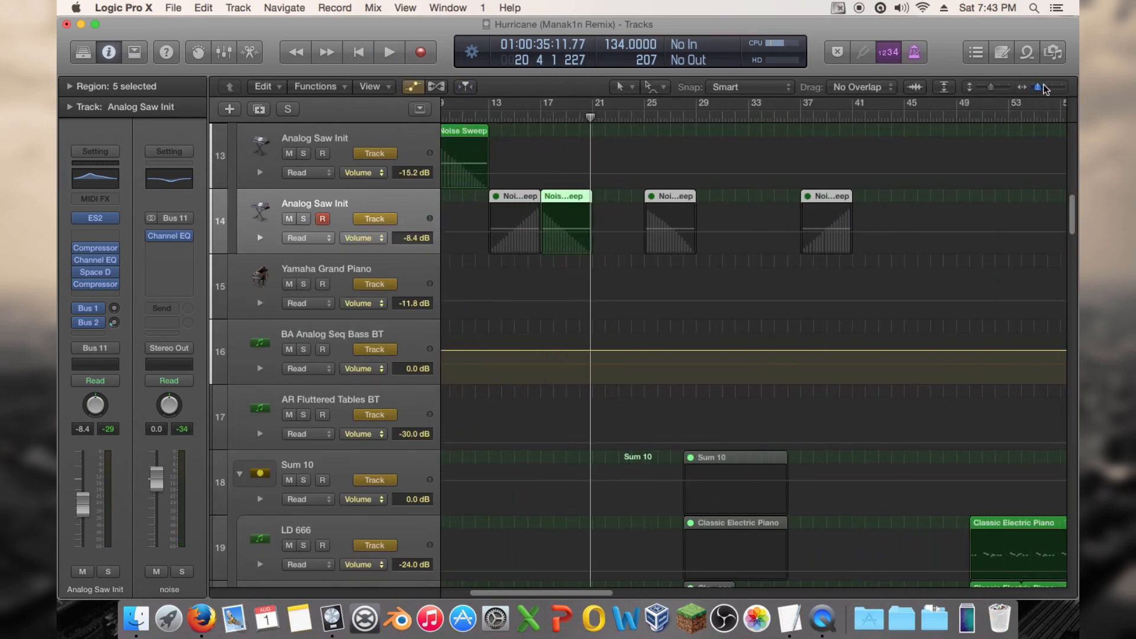
left_click(97, 220)
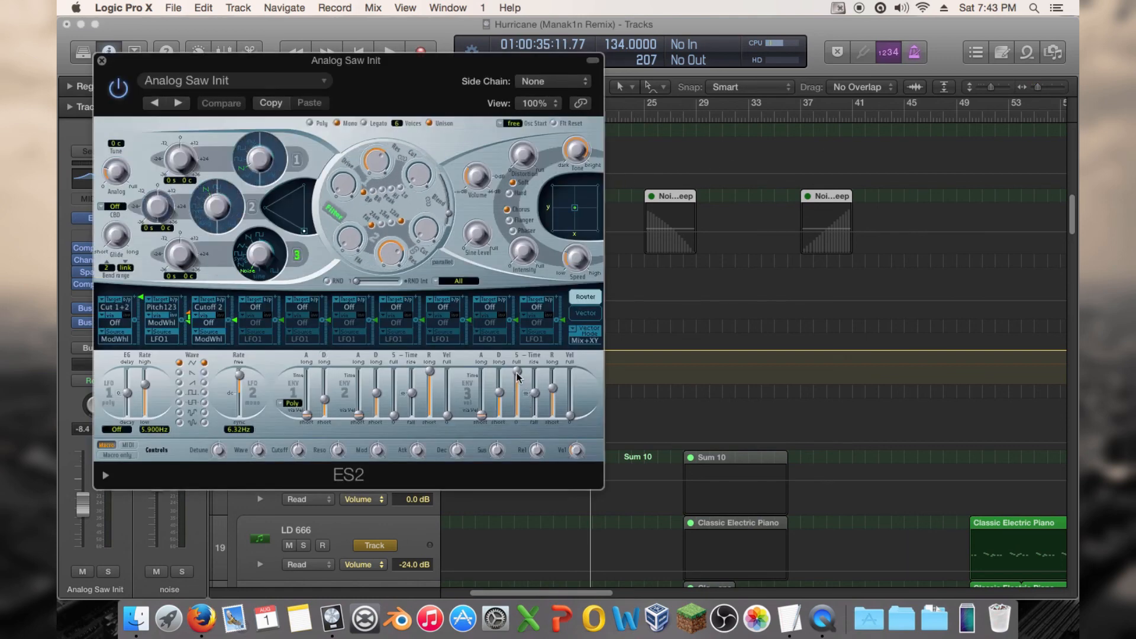
mouse_move(518, 419)
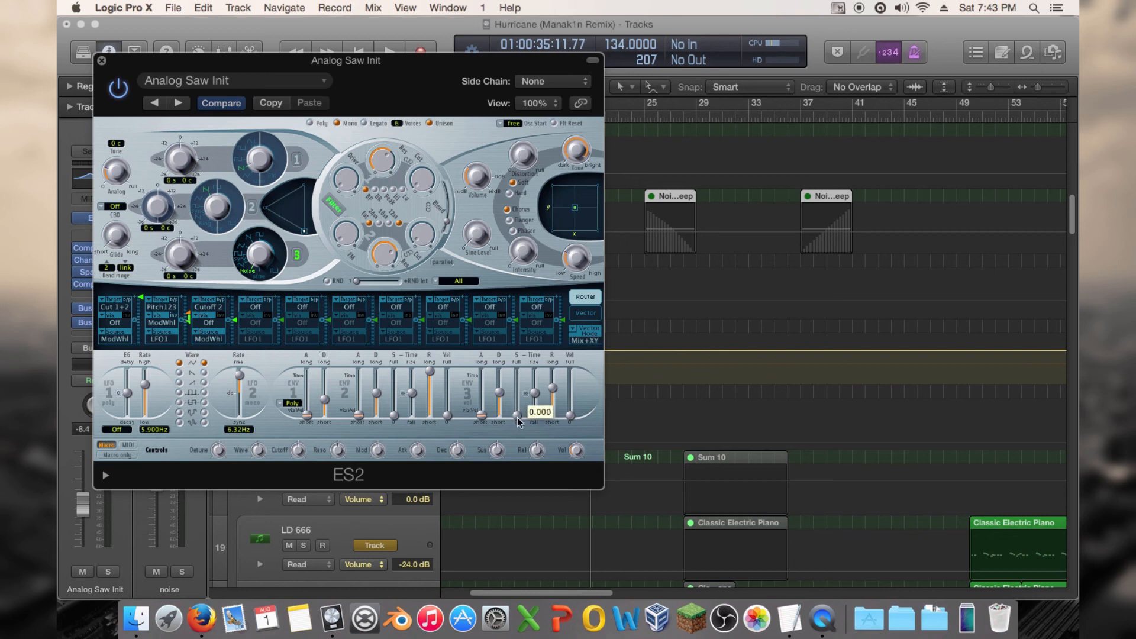
left_click_drag(506, 398, 507, 232)
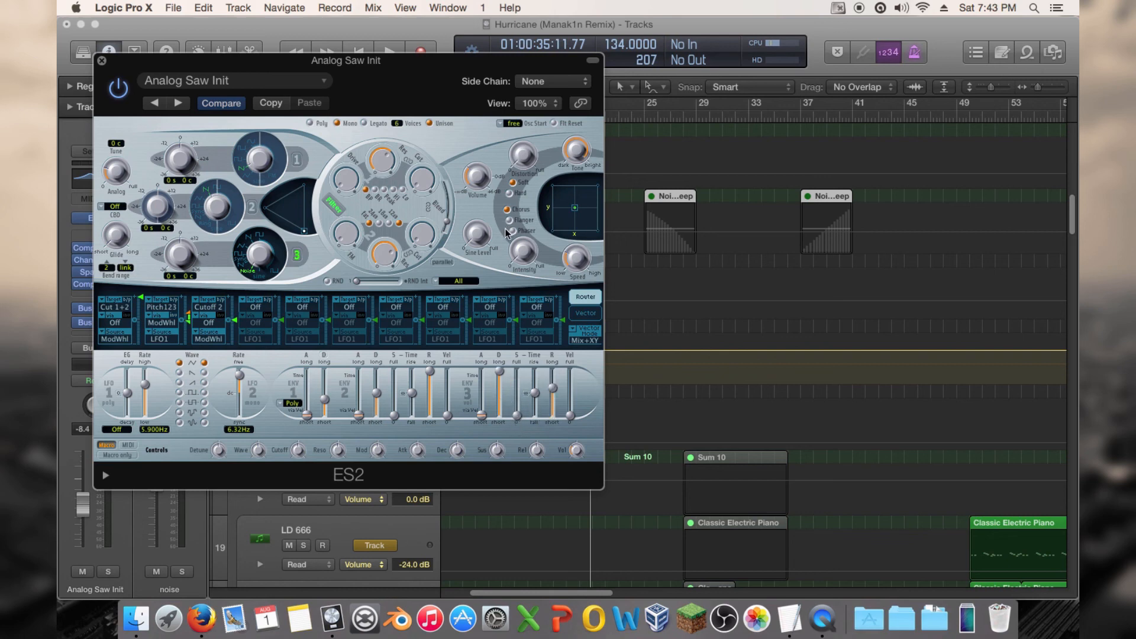
left_click(101, 61)
Step: Audition the bar 17 Noise Sweep from just before it and solo Analog Saw Init track 14
left_click(526, 116)
key("space")
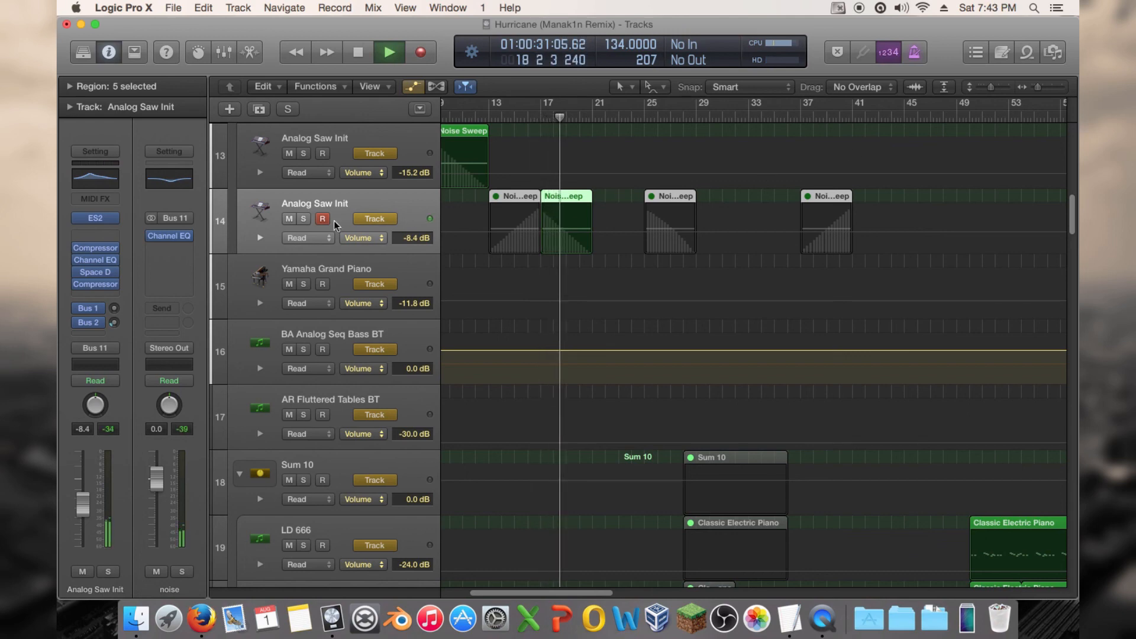
left_click(307, 218)
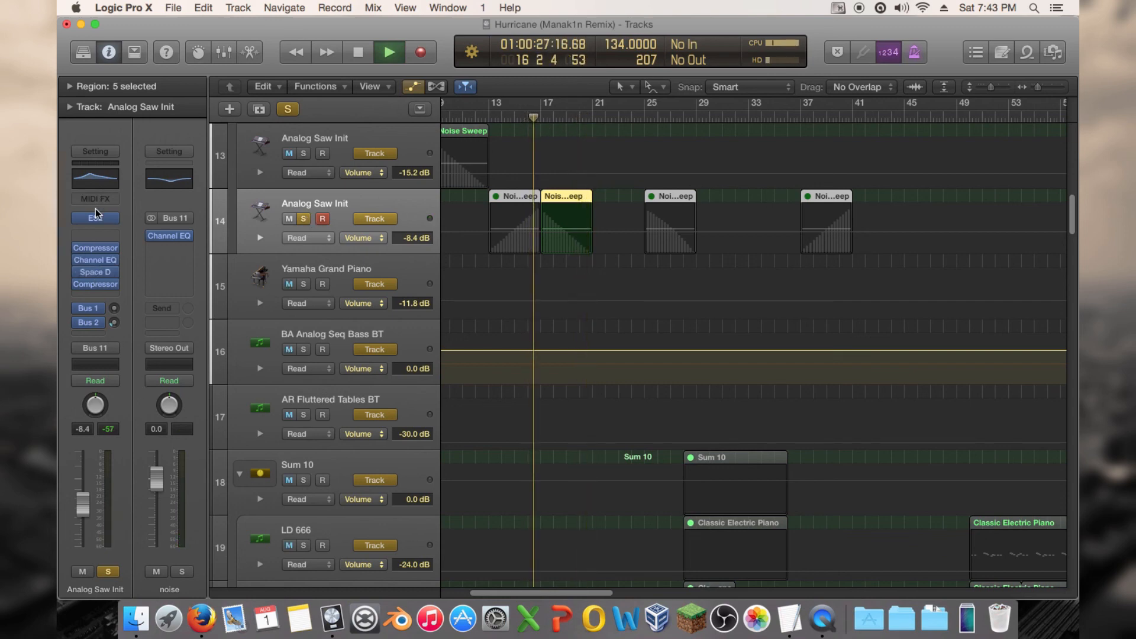
Step: In track 14's ES2, set envelope 3's decay to 2200 ms, then replay the sweeps from about bar 14
left_click(95, 217)
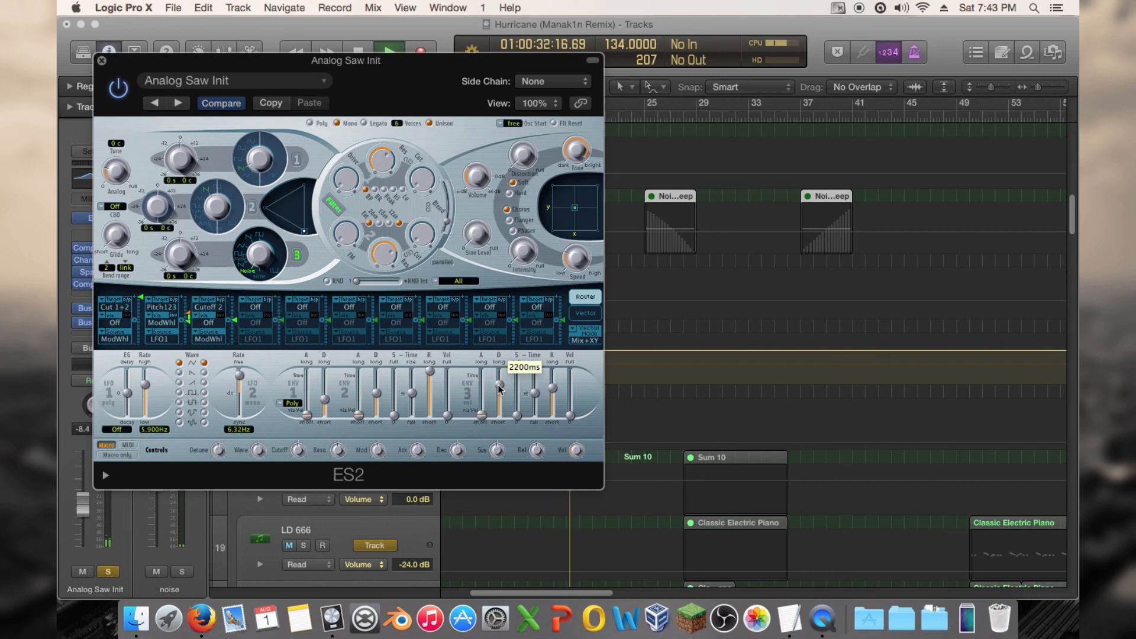
left_click(102, 60)
left_click(509, 117)
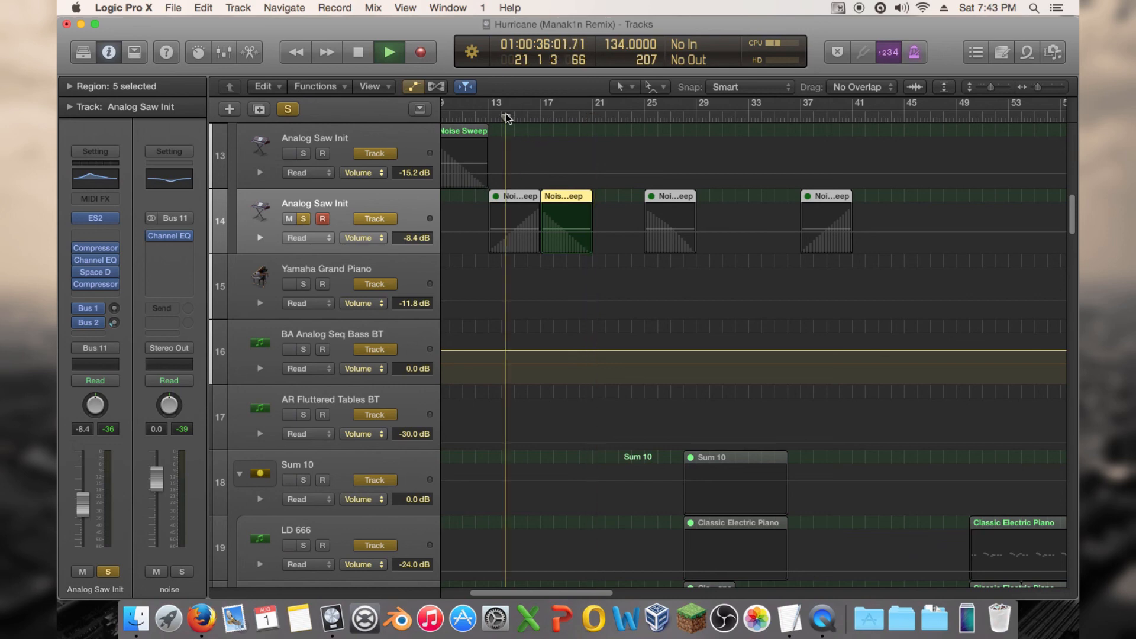
Step: Unsolo track 14, hide the track automation and deselect all regions in an overview of the whole arrangement
left_click(301, 222)
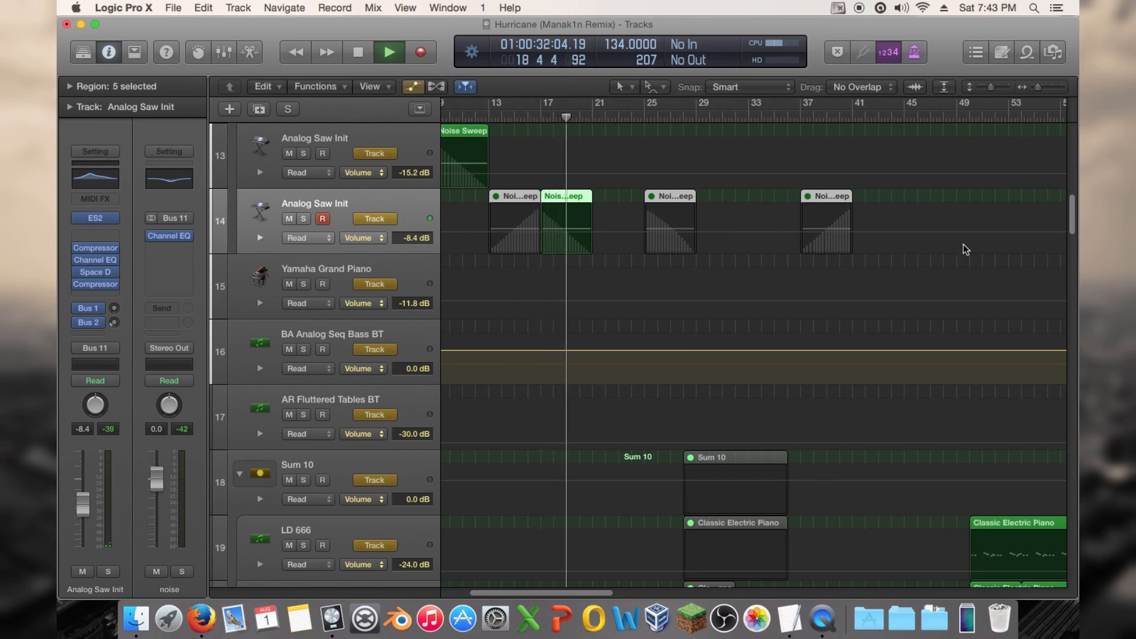
mouse_move(1038, 87)
left_mouse_down()
mouse_move(985, 88)
mouse_move(1036, 86)
left_mouse_up()
key("a")
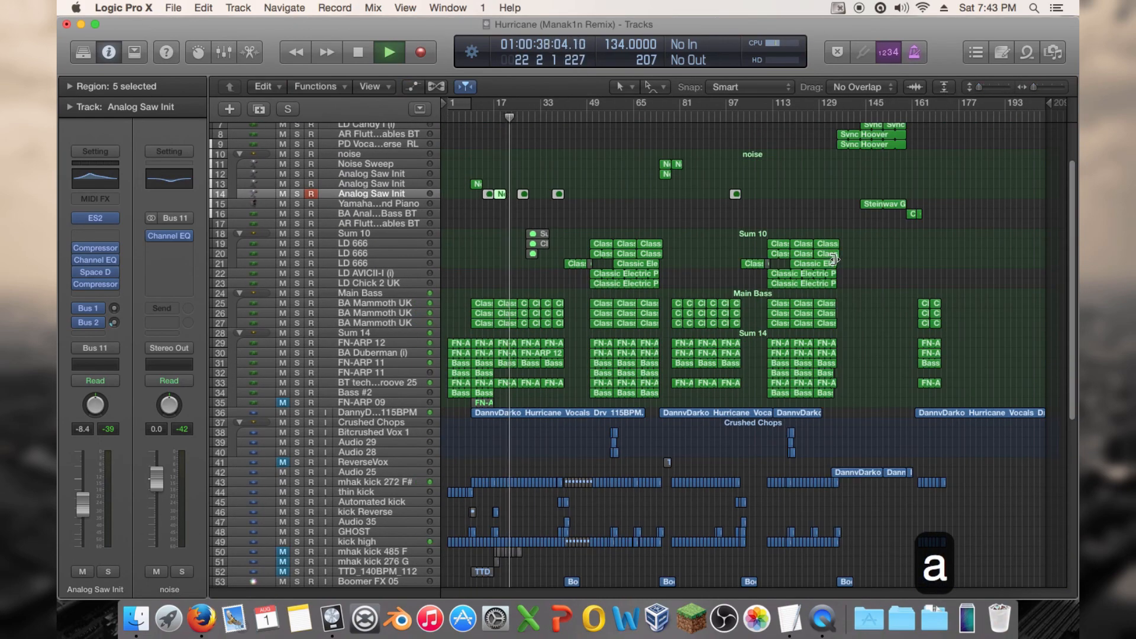
left_click(876, 258)
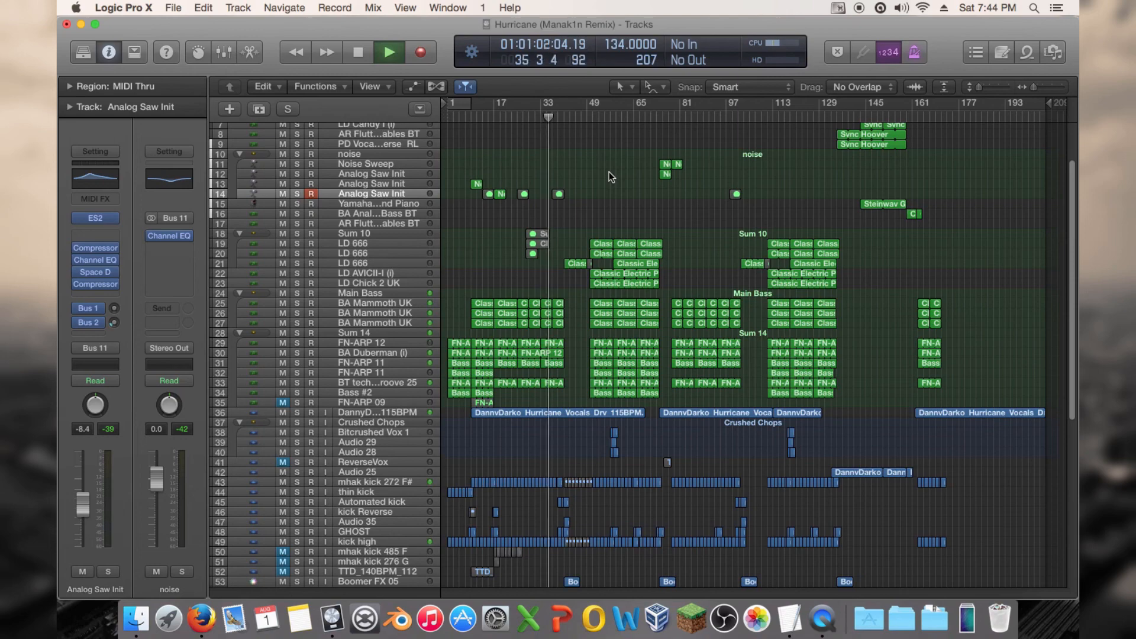
Step: Review all tracks of the arrangement during playback, from the synths down to the drums and effects
scroll(609, 171, "down", 1)
scroll(607, 173, "down", 10)
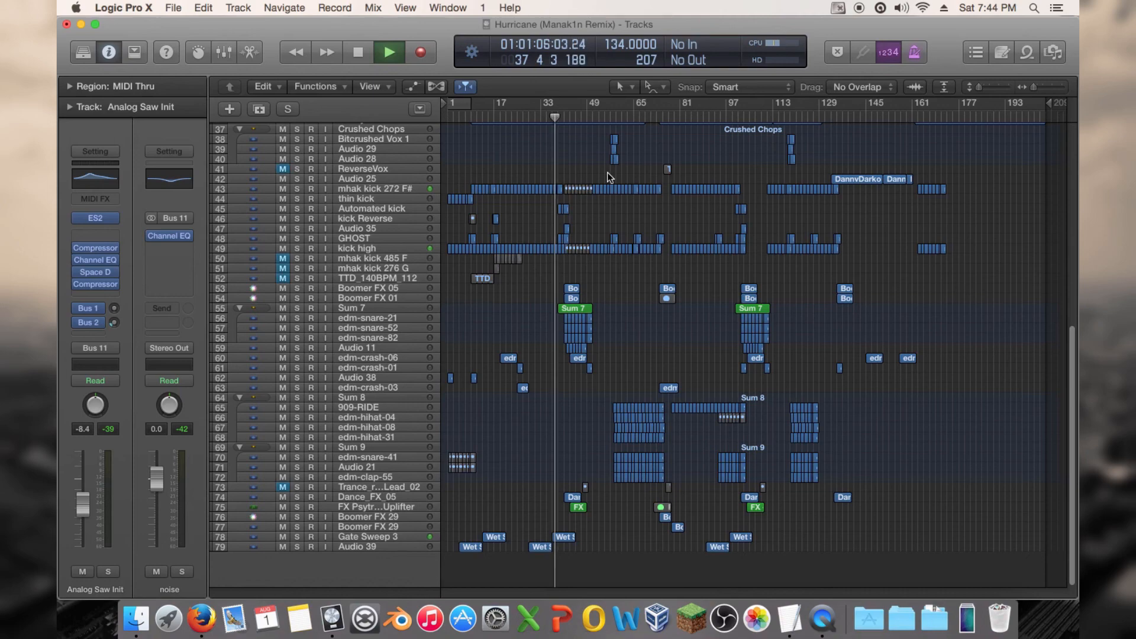
scroll(607, 172, "up", 6)
scroll(607, 173, "up", 6)
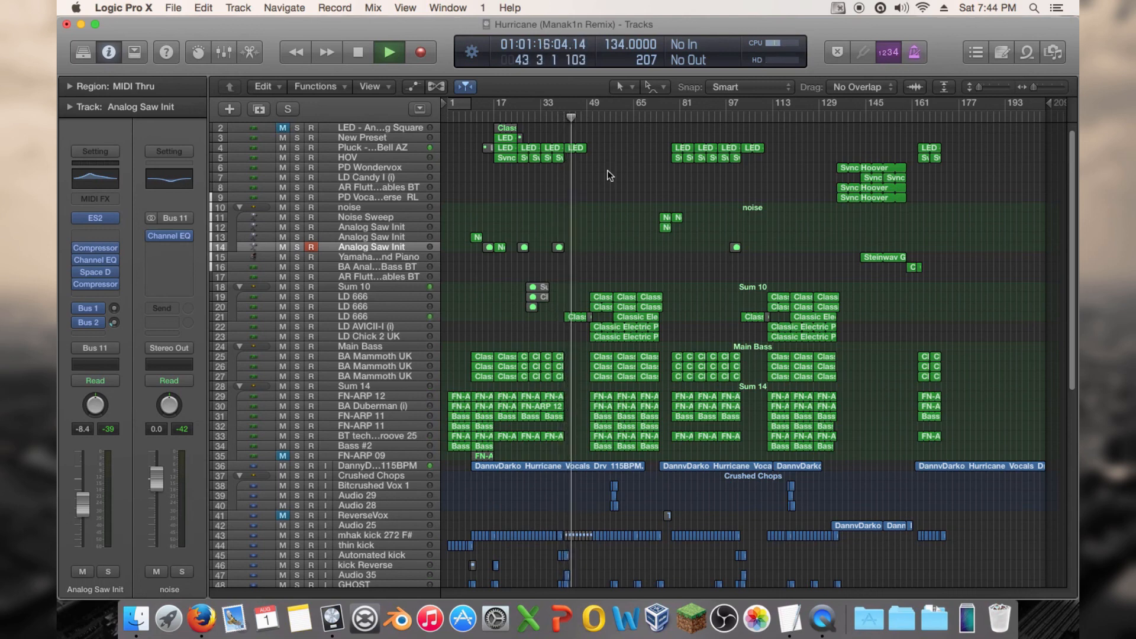
scroll(608, 171, "down", 5)
scroll(610, 170, "down", 10)
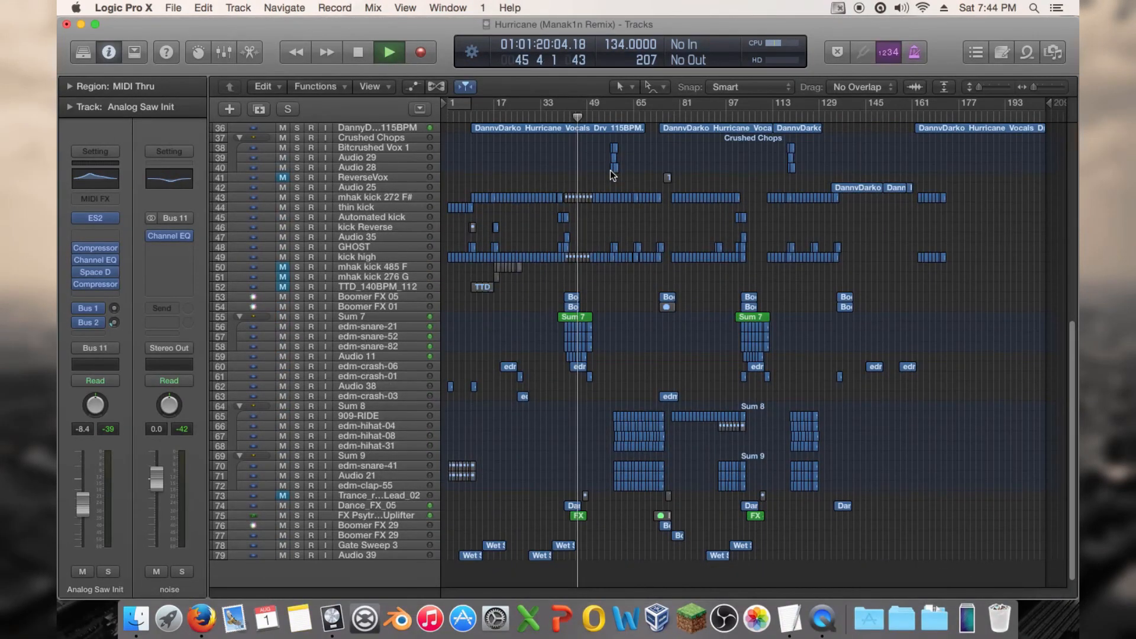
scroll(610, 170, "up", 15)
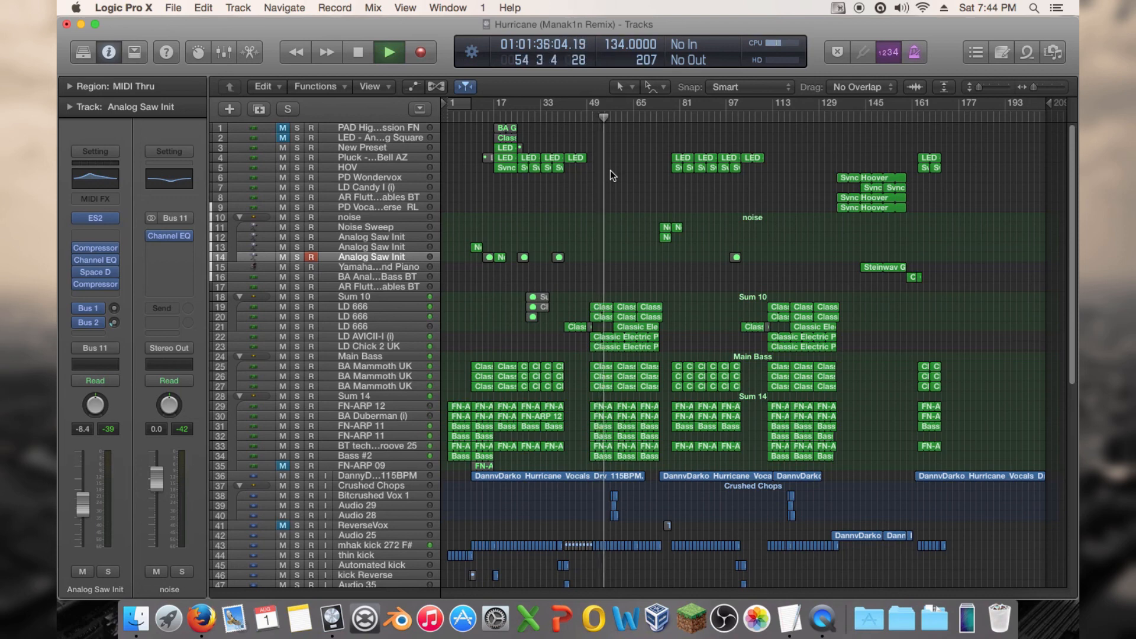
Step: Change the project note about adding hats to read "add hats at end of second drop?" and save the project
left_click(1000, 52)
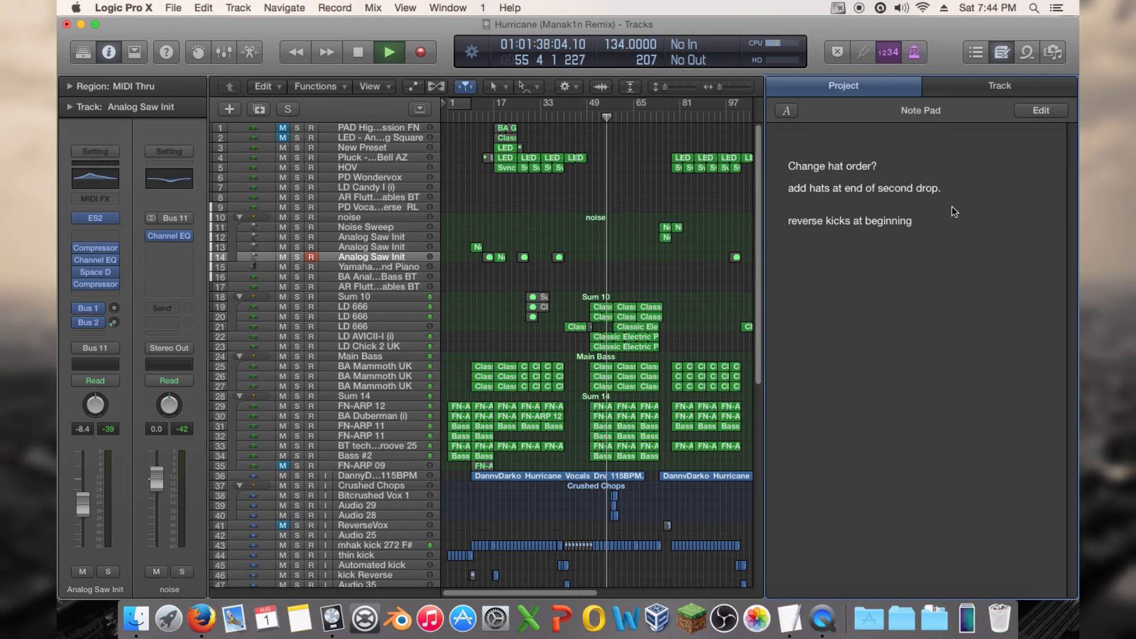
left_click(961, 190)
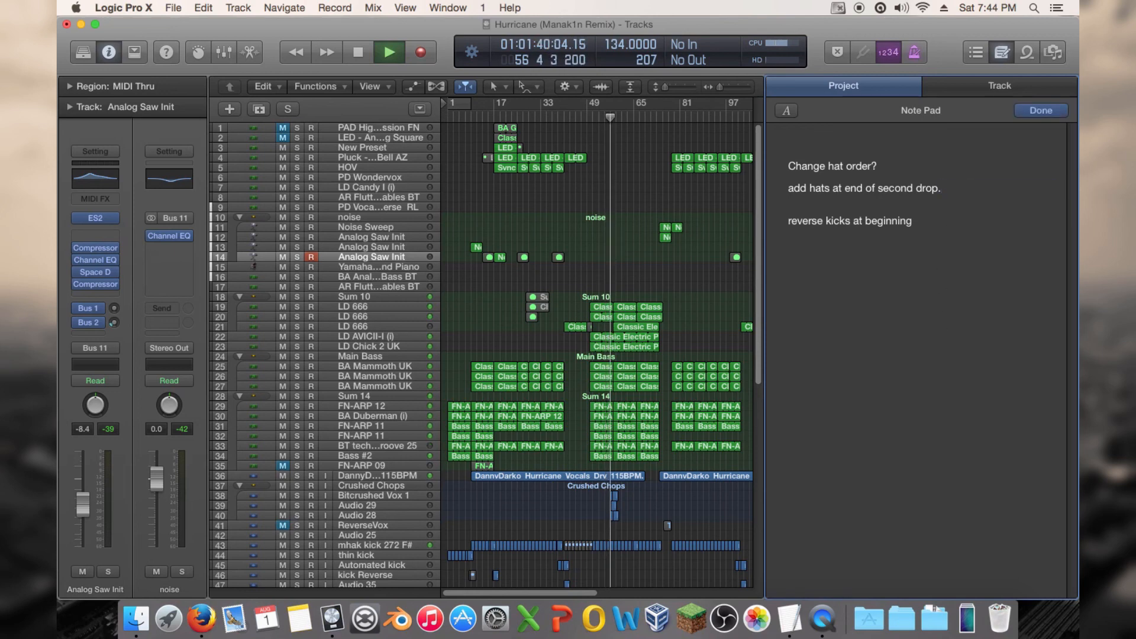
key("BackSpace")
type("?")
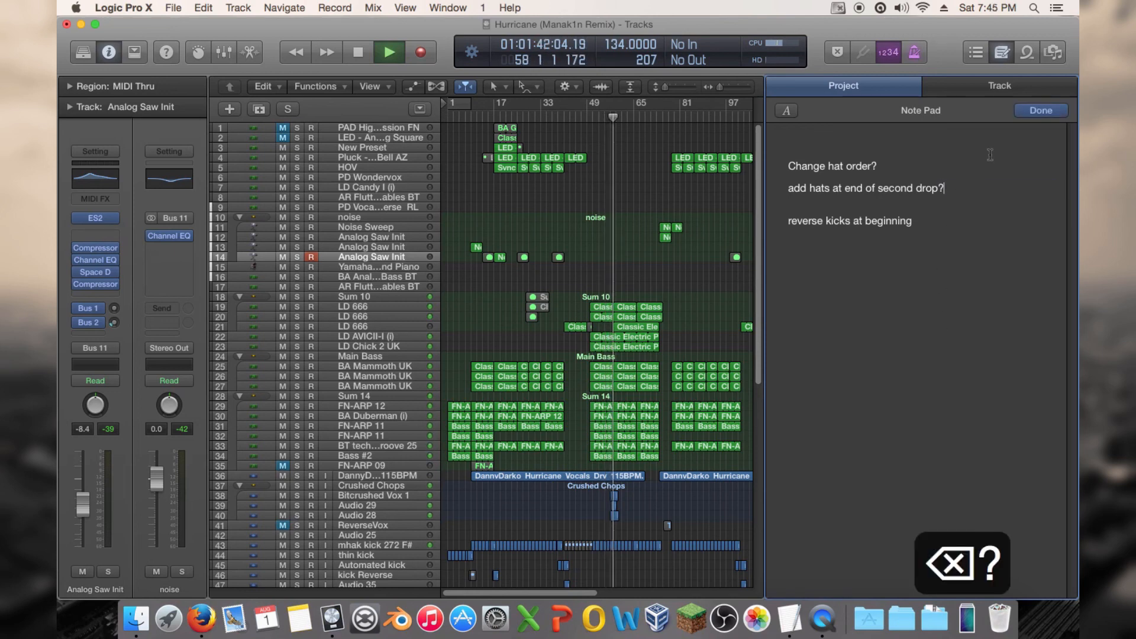
left_click(1004, 55)
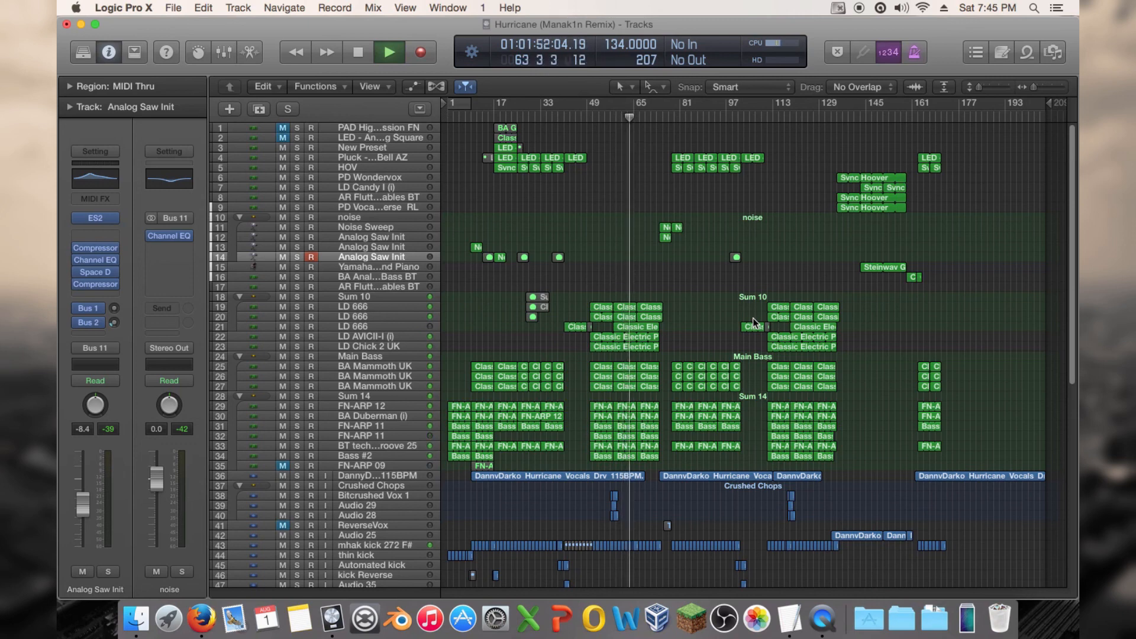
key("super+s")
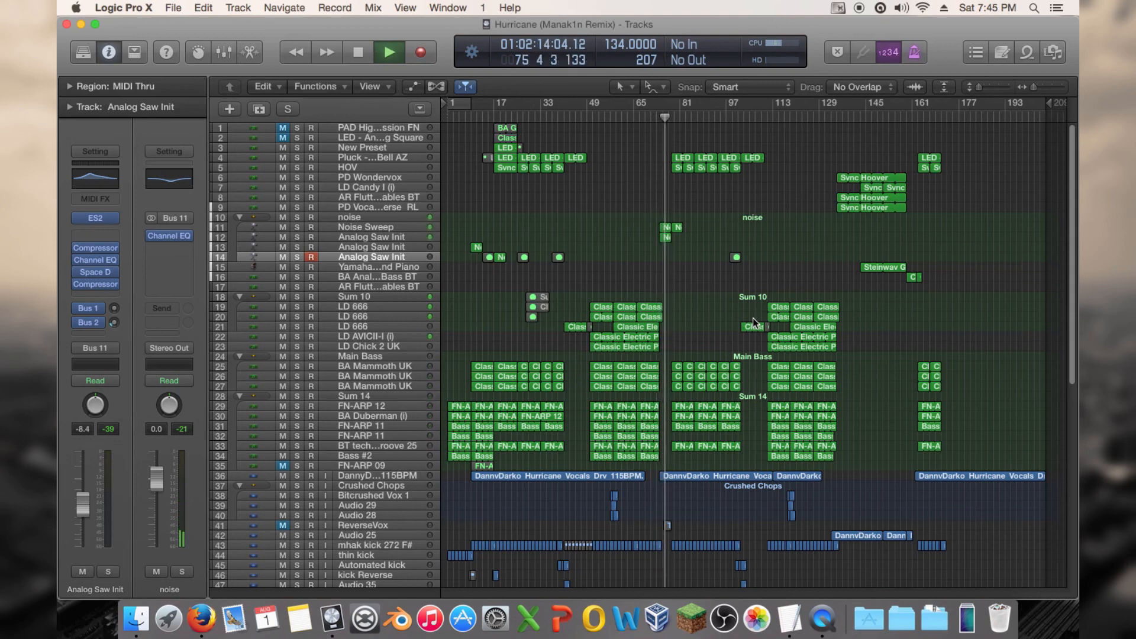
Step: Set the gain of the Boomer FX 05 region near bar 73 to -25.1 dB
scroll(755, 317, "down", 1)
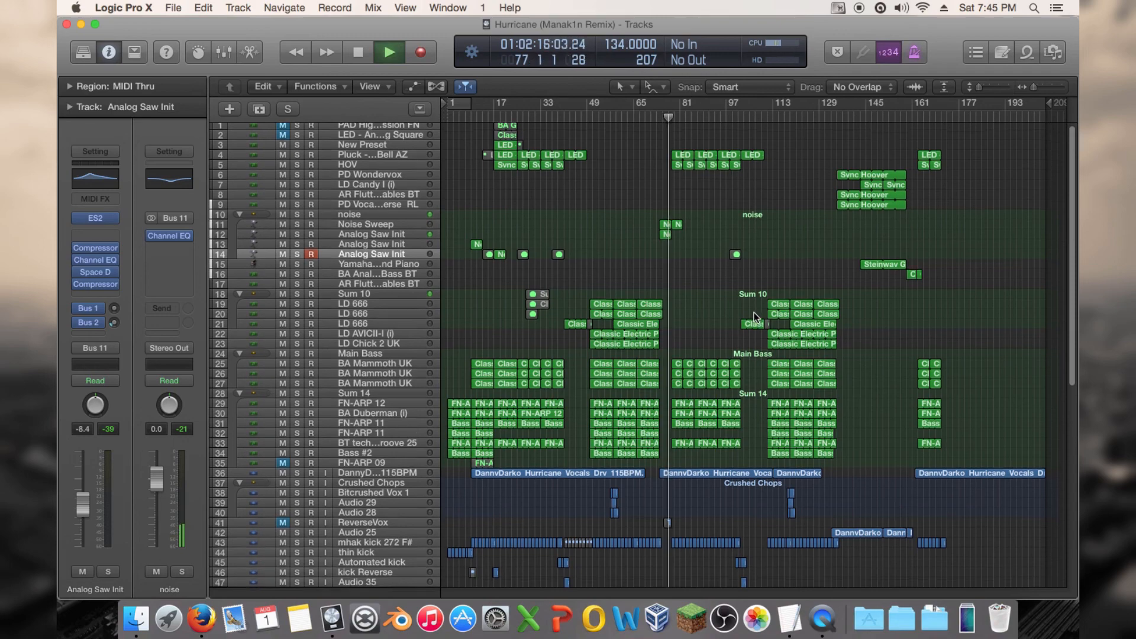
scroll(755, 317, "down", 10)
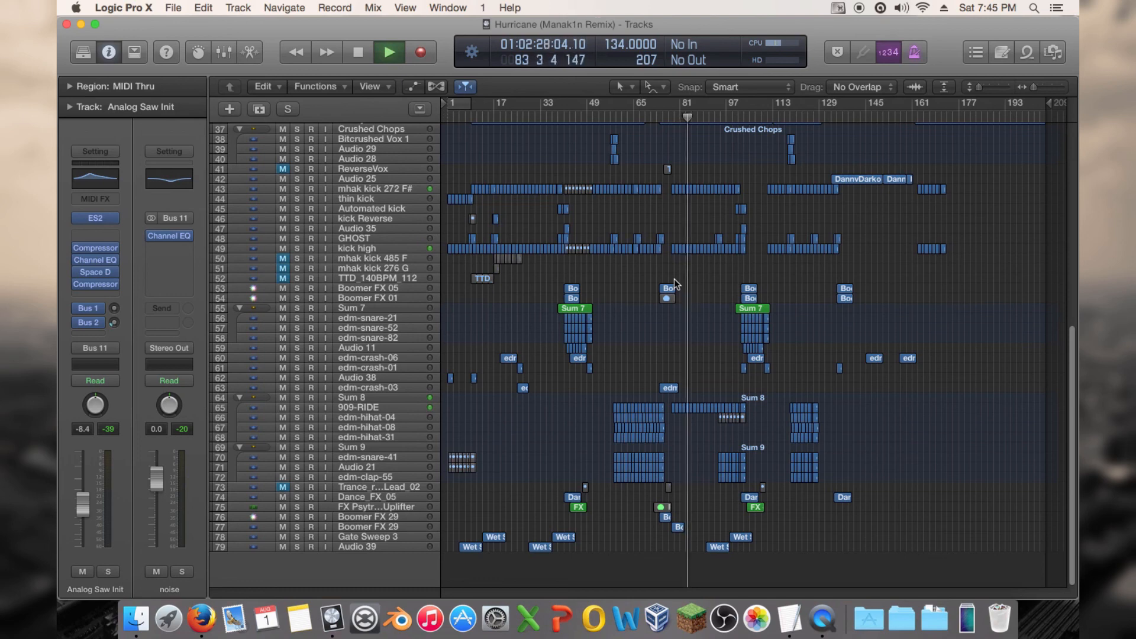
left_click(660, 289)
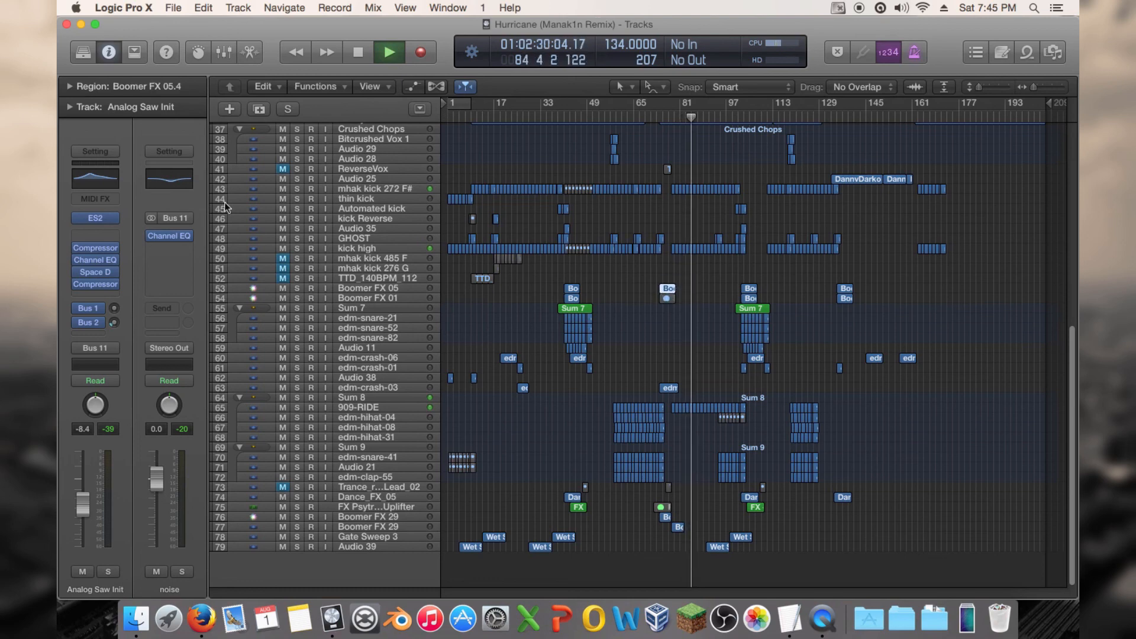
left_click(70, 86)
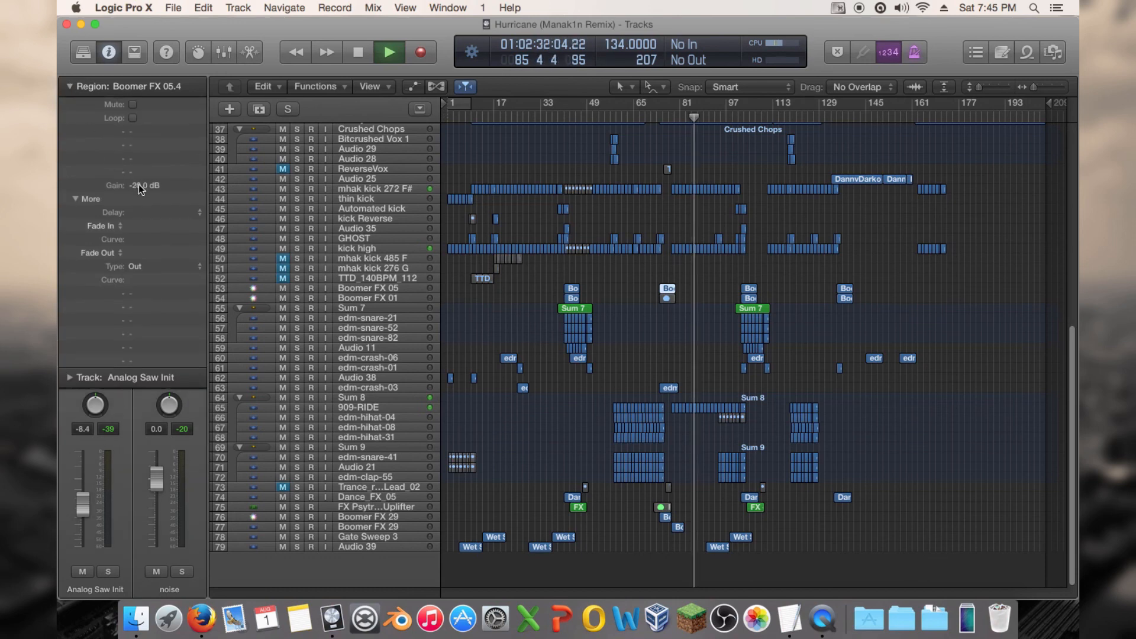
left_click_drag(138, 185, 140, 264)
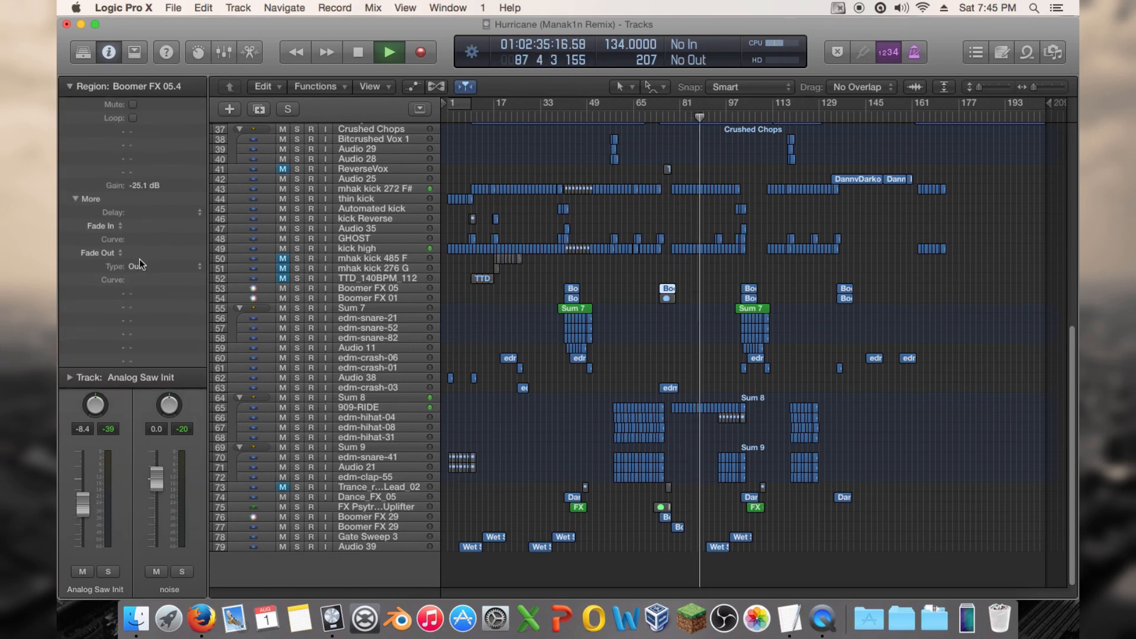
left_click(70, 87)
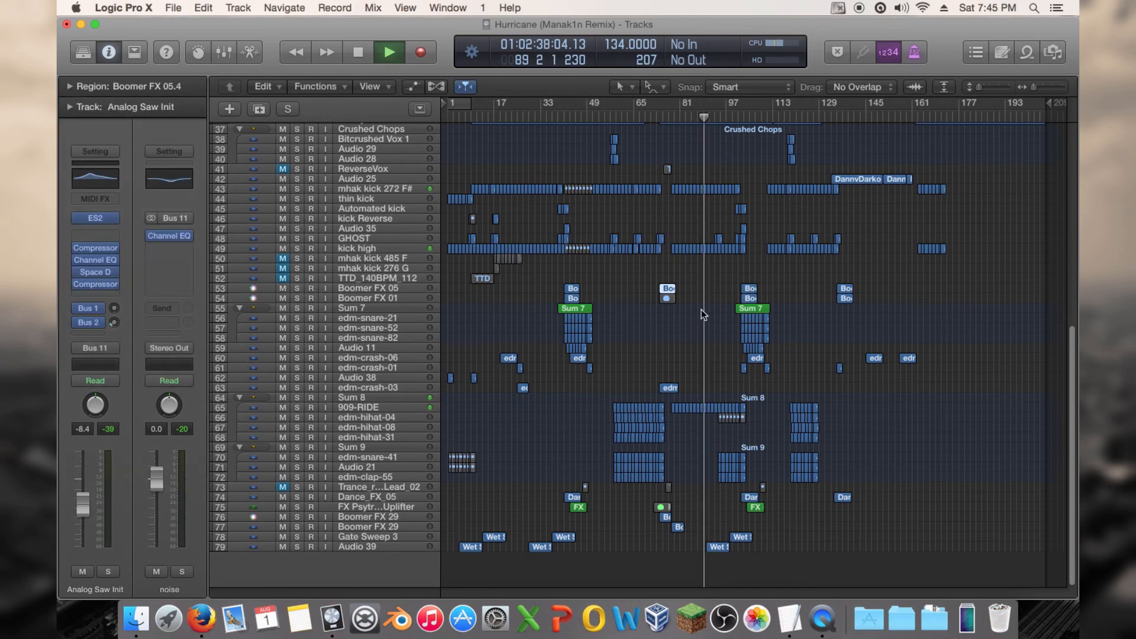
Step: Check the region settings of the Boomer FX 05 region near bar 101, then deselect it
left_click(750, 289)
left_click(70, 86)
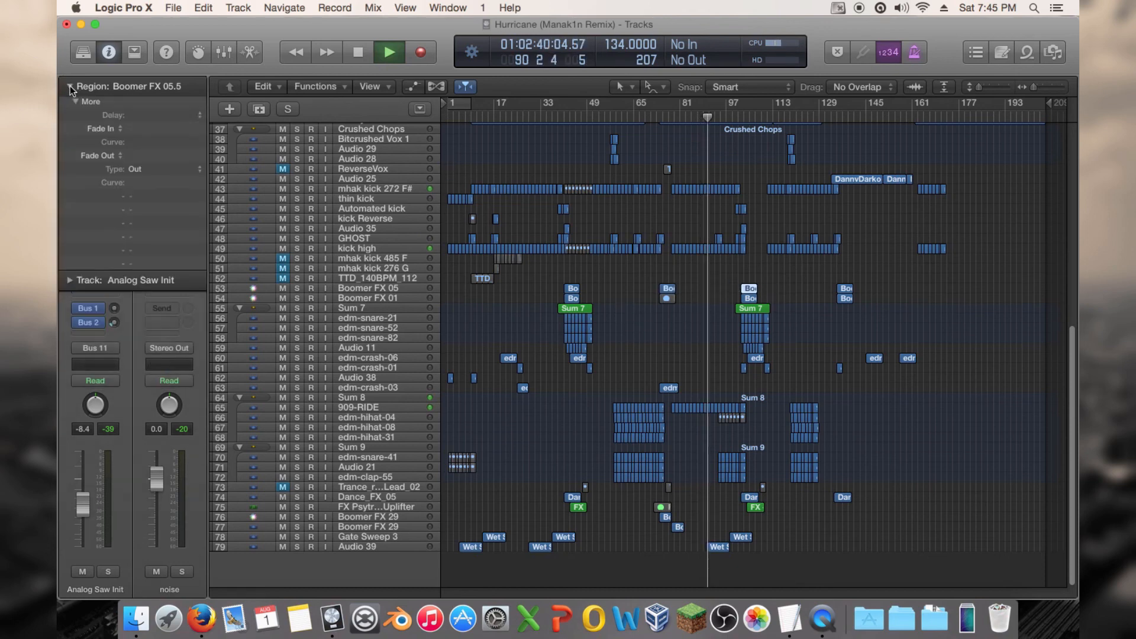
left_click(69, 86)
left_click(773, 300)
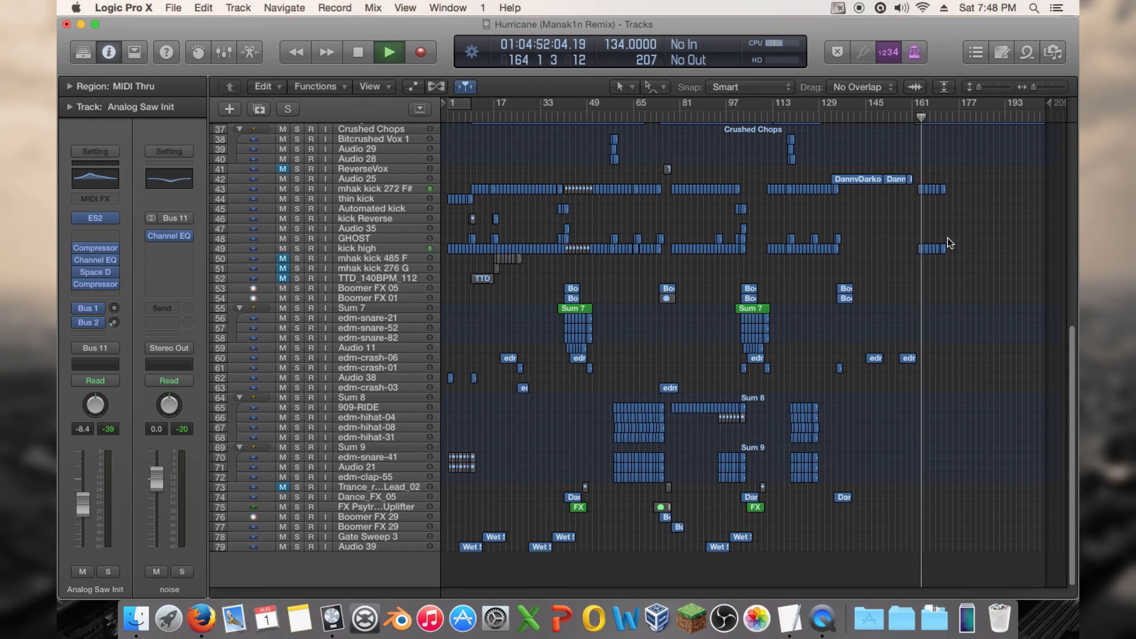
Step: Audition the arrangement's ending up to bar 172, then replay from about bar 67 and stop around bar 81
scroll(947, 243, "up", 8)
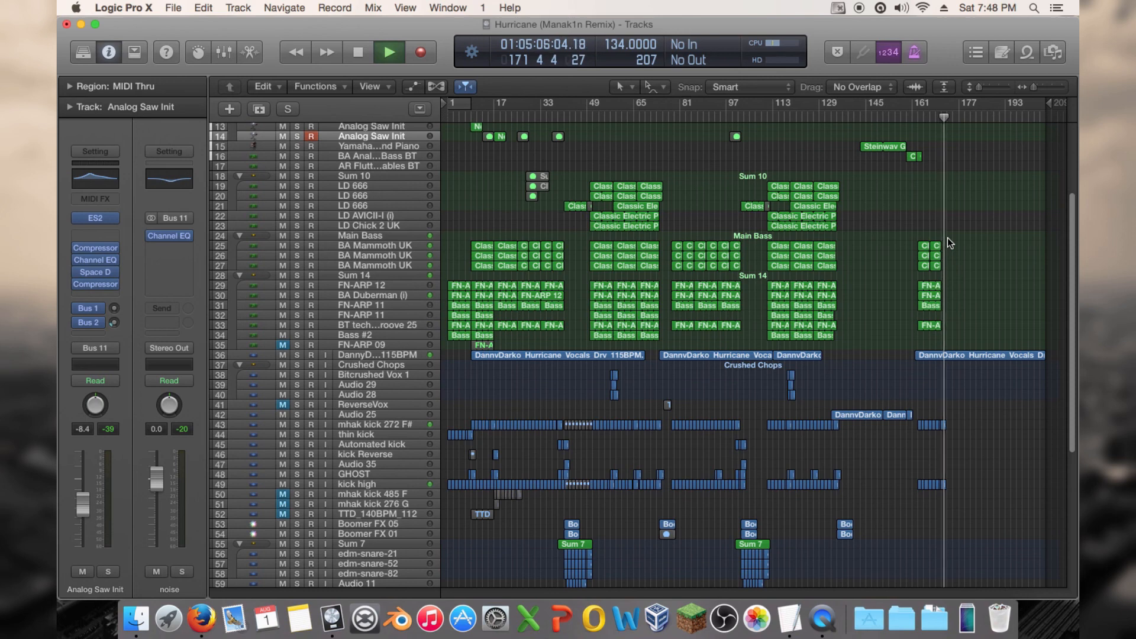
key("space")
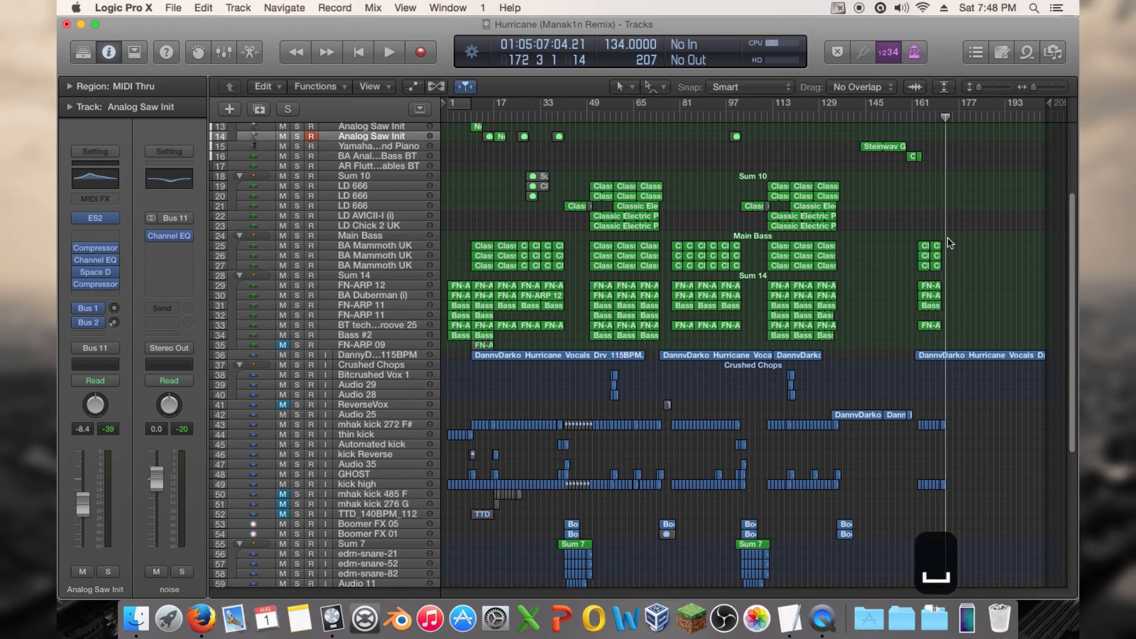
scroll(879, 366, "down", 10)
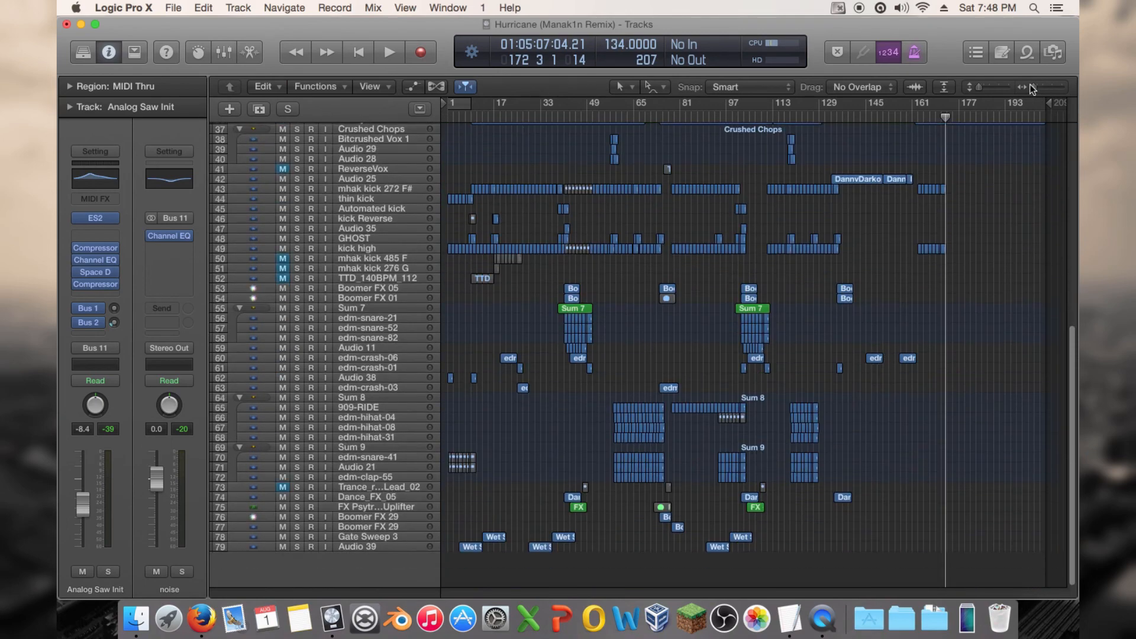
scroll(1033, 87, "up", 5)
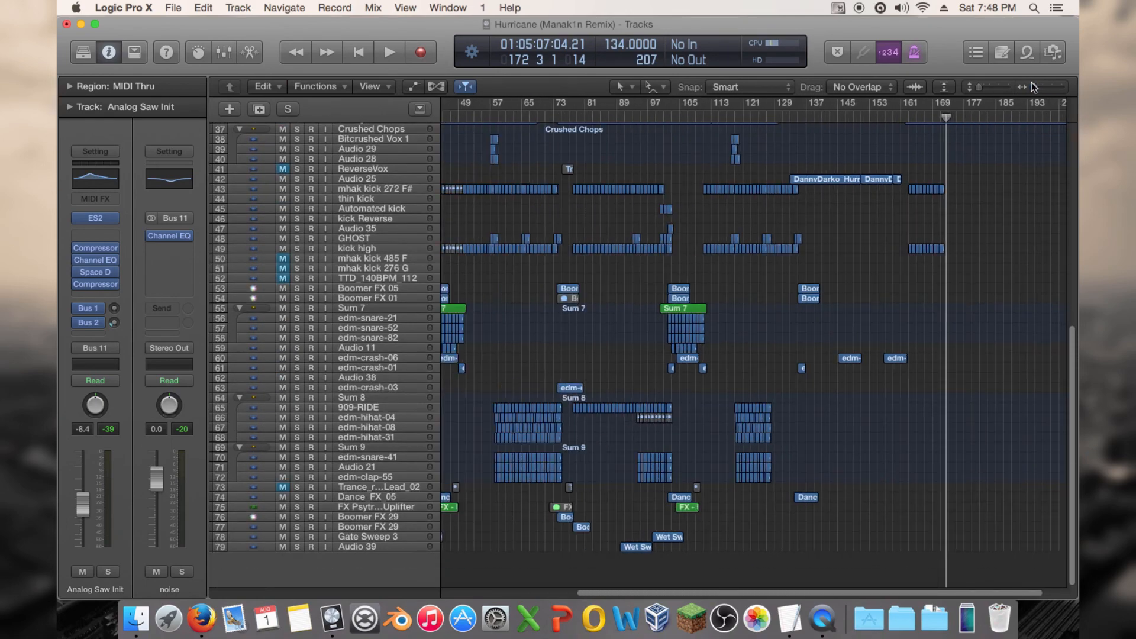
left_click(535, 116)
key("space")
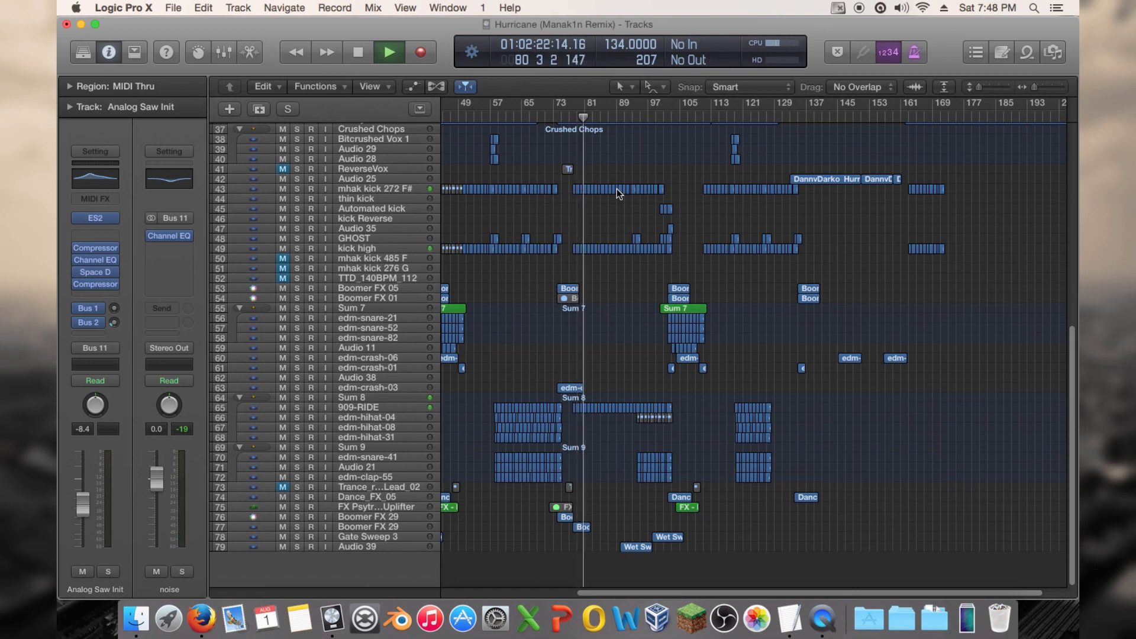
key("space")
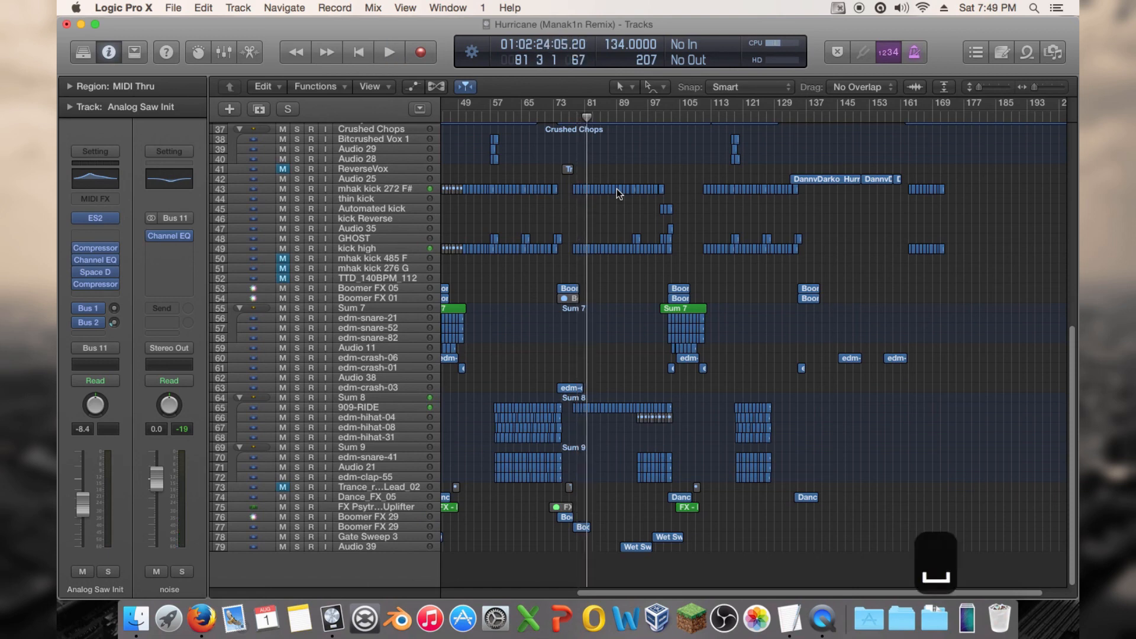
Step: Return the playhead to the project start and delete the line "add hats at end of second drop?" from the project notes
key("Return")
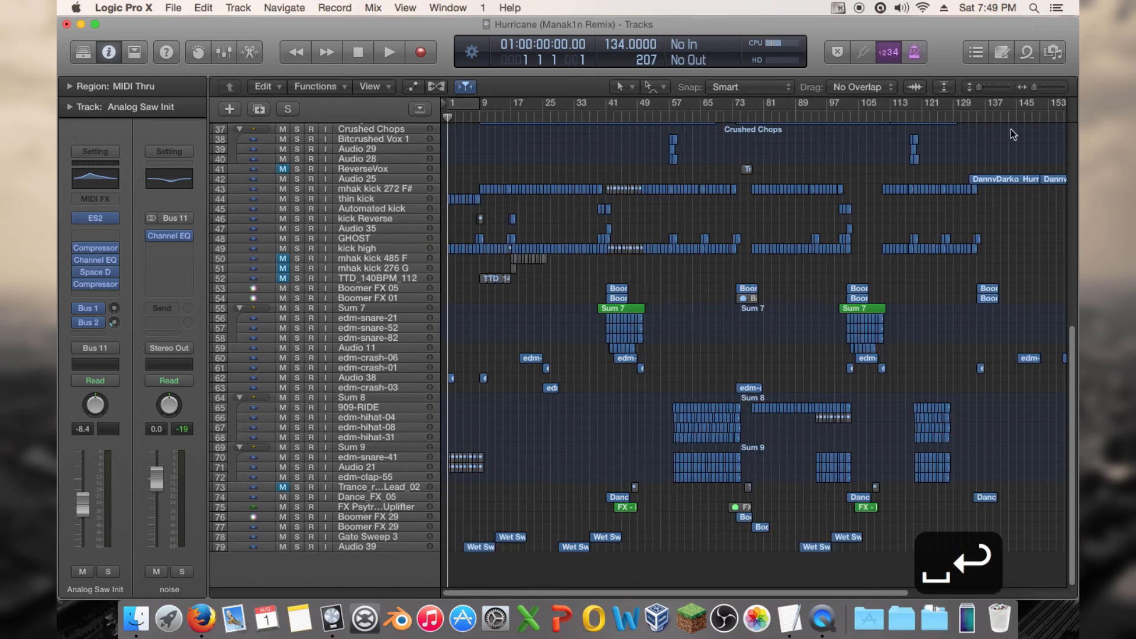
left_click_drag(1034, 87, 1032, 87)
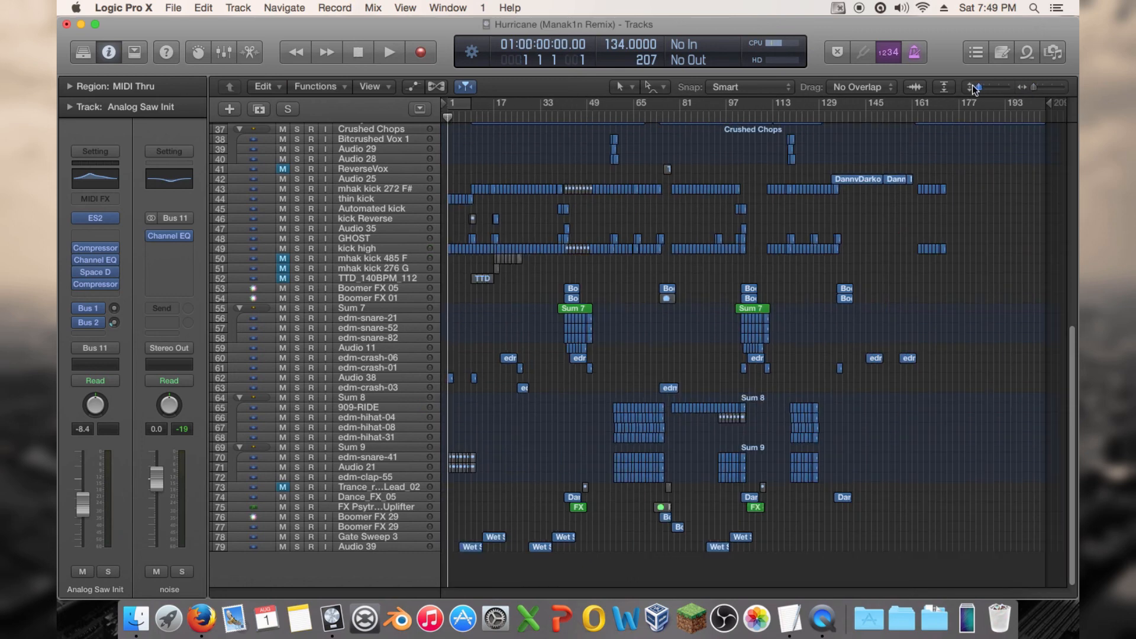
scroll(982, 243, "up", 12)
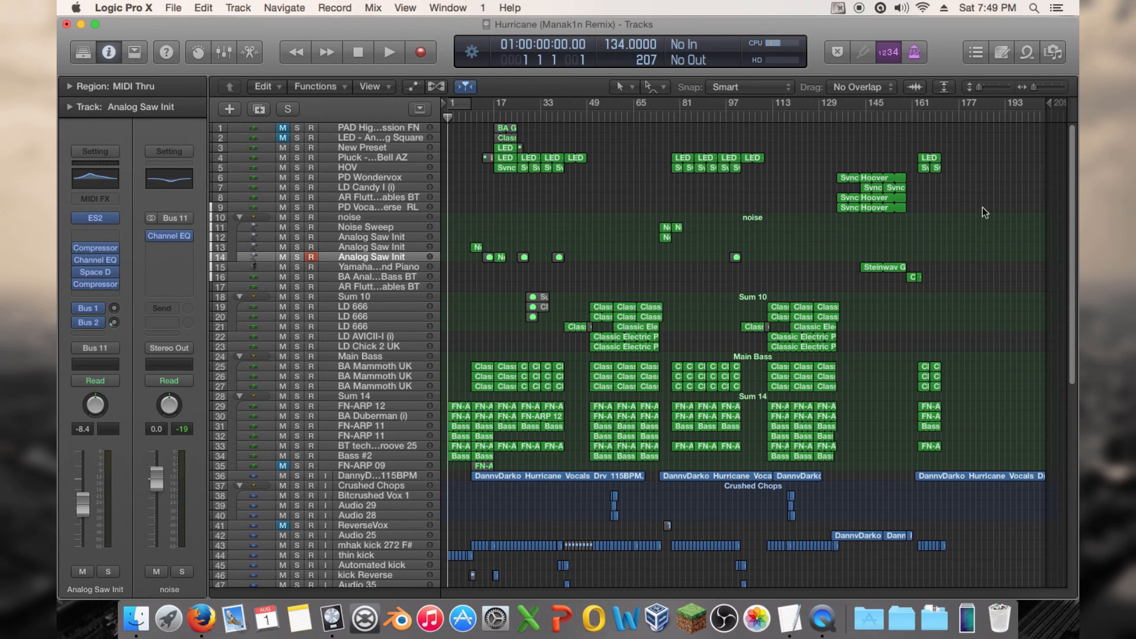
left_click(1004, 52)
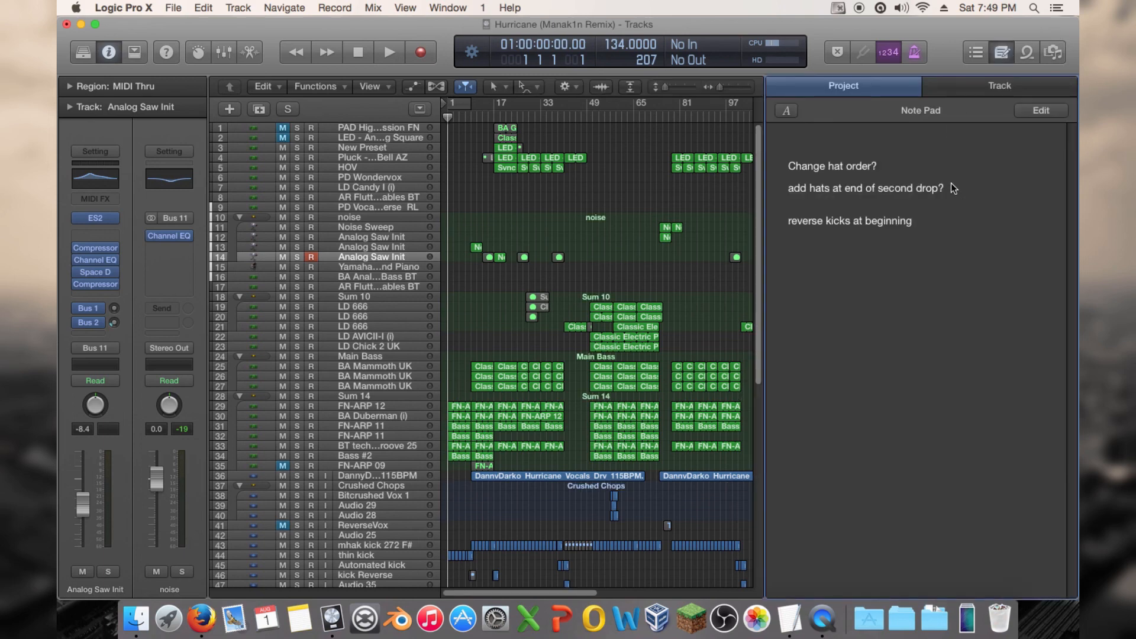
left_click_drag(951, 186, 761, 186)
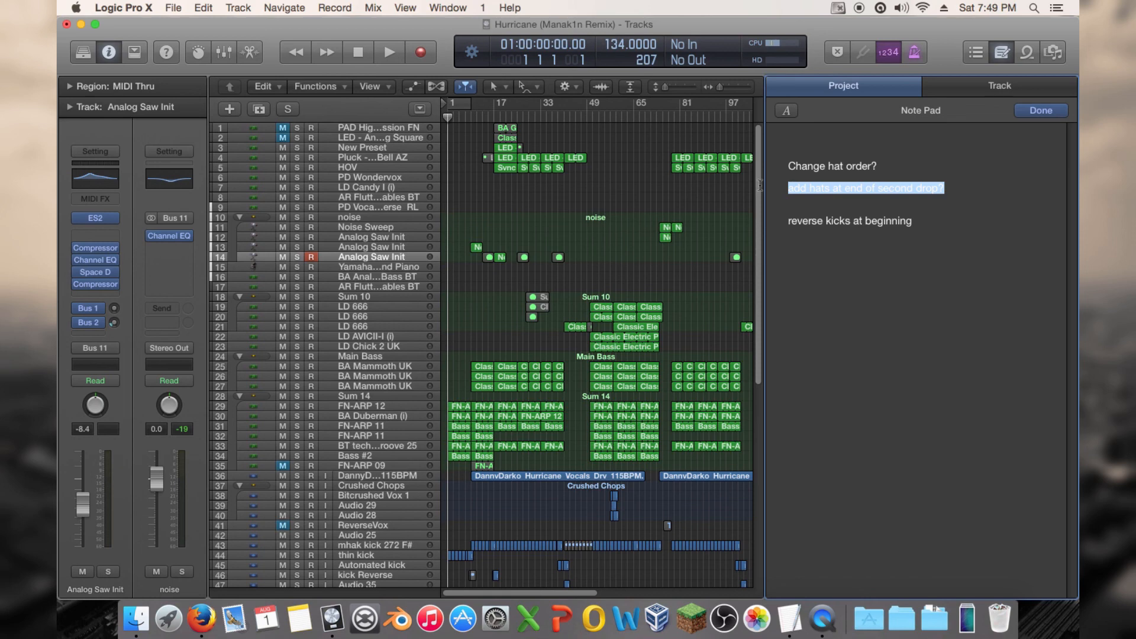
key("BackSpace")
key("BackSpace")
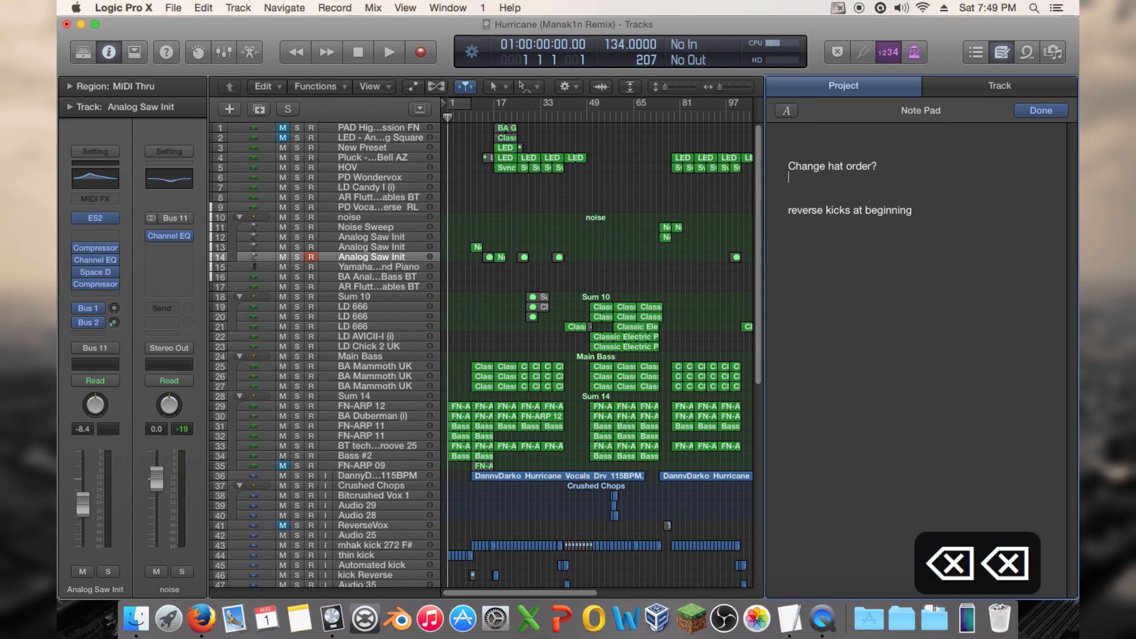
key("BackSpace")
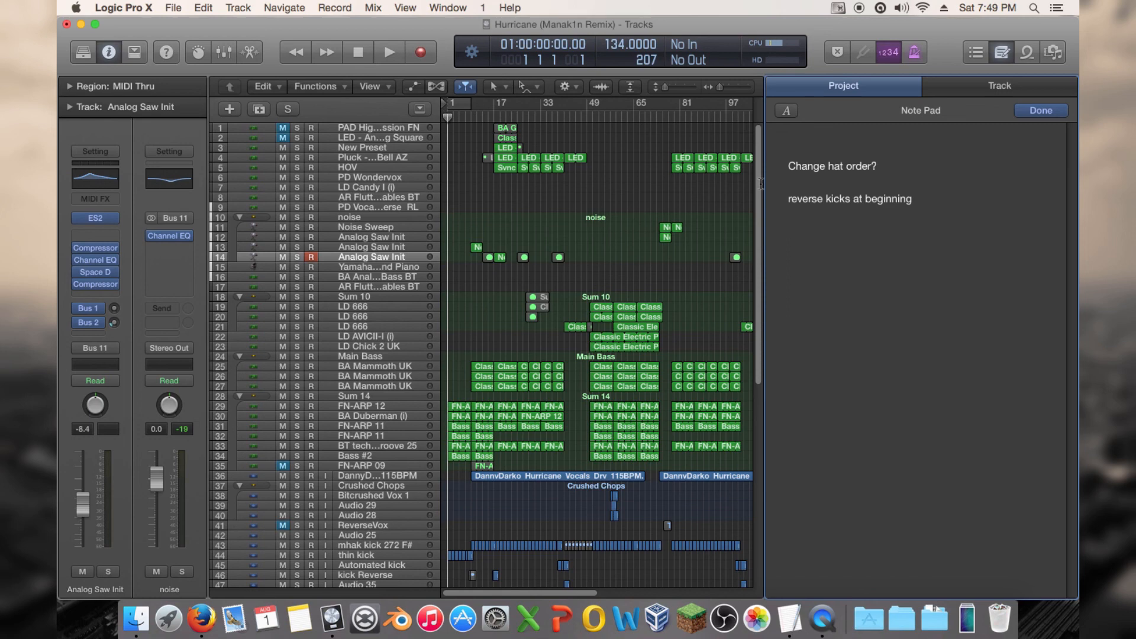
Step: Place the playhead at bar 144 and look over the drum and effects tracks in the later part of the arrangement
left_click(610, 118)
left_click_drag(610, 126, 652, 150)
scroll(659, 187, "down", 6)
scroll(651, 181, "down", 5)
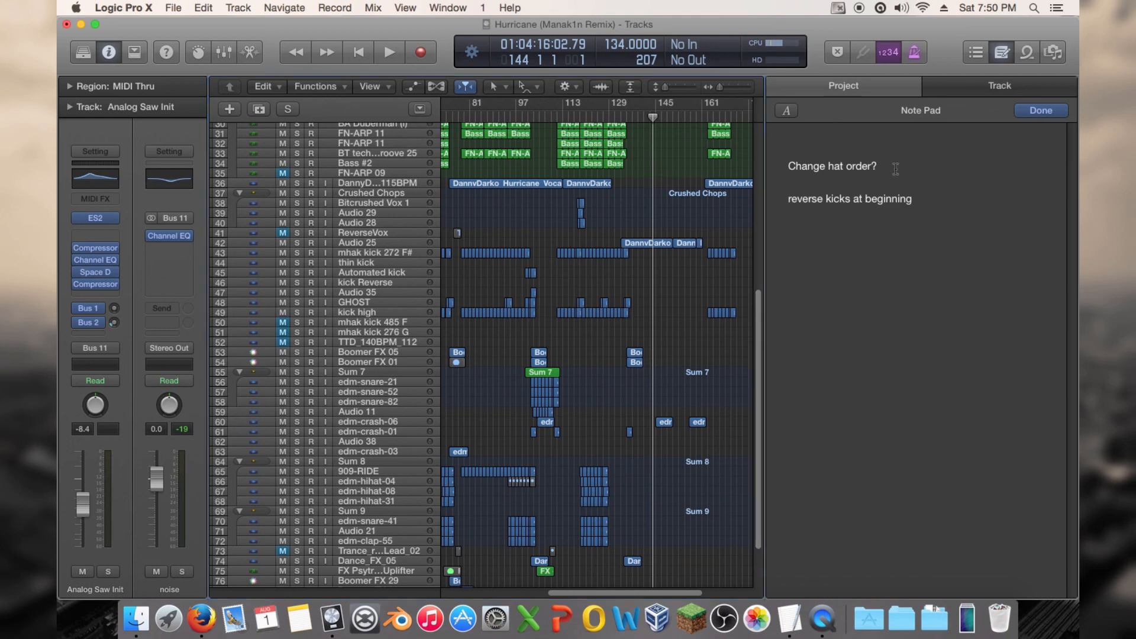
Step: Delete the line "Change hat order?" and the blank lines above the remaining to-do entry in the project notes
left_click_drag(897, 161, 721, 140)
key("BackSpace")
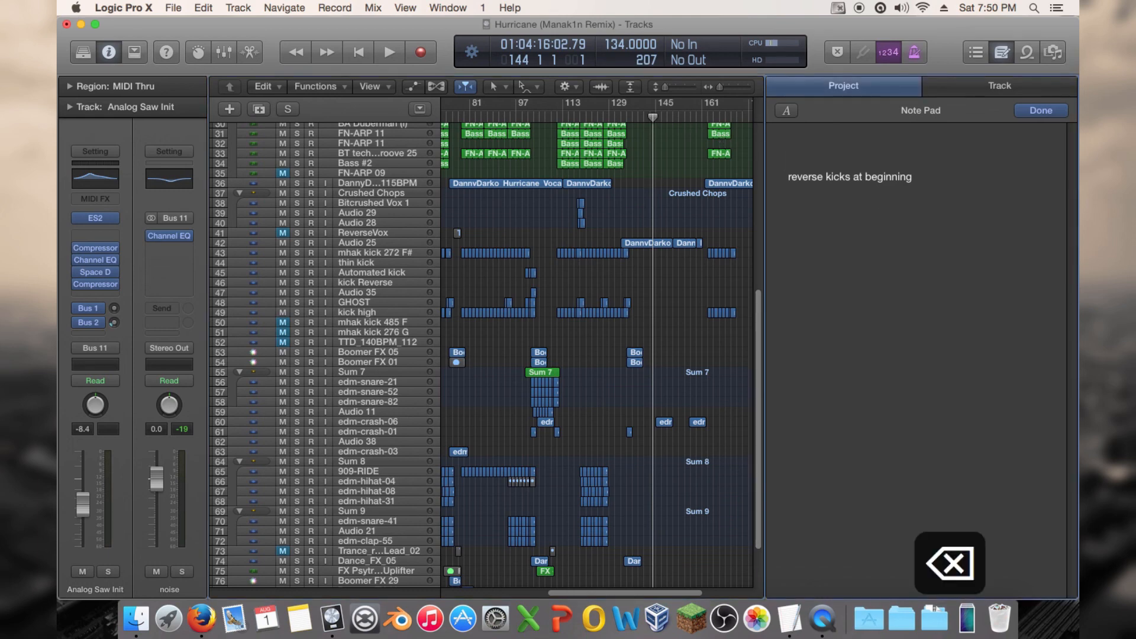
key("Delete")
key("Delete")
key("Delete")
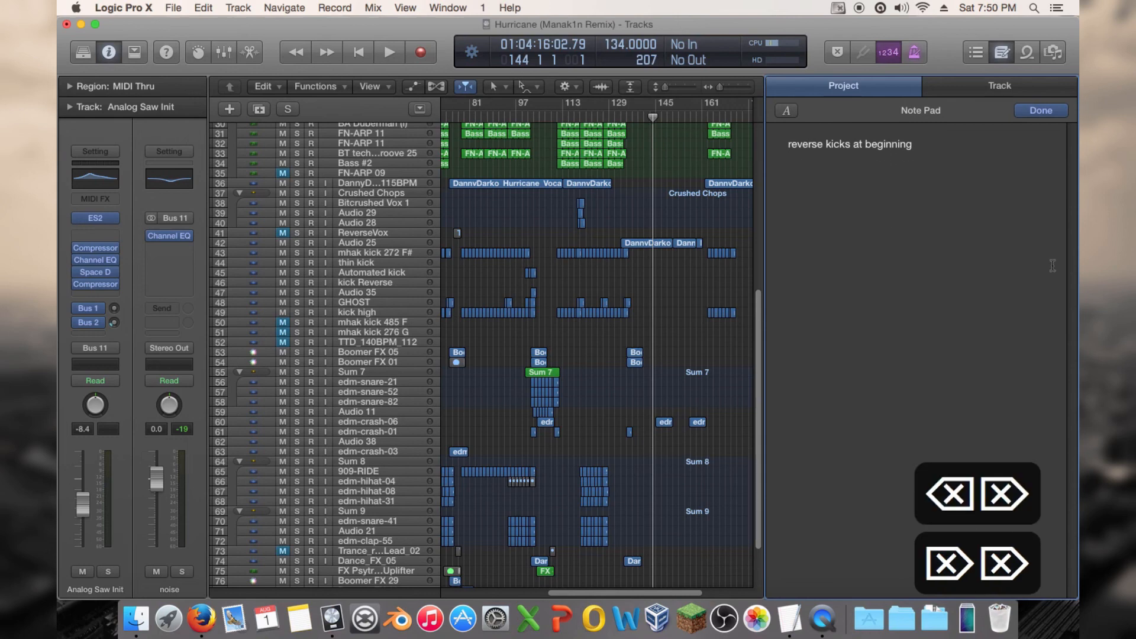
Step: Delete the last line "reverse kicks at beginning" from the project notes and close the note pad
left_click_drag(1014, 241, 655, 86)
key("Delete")
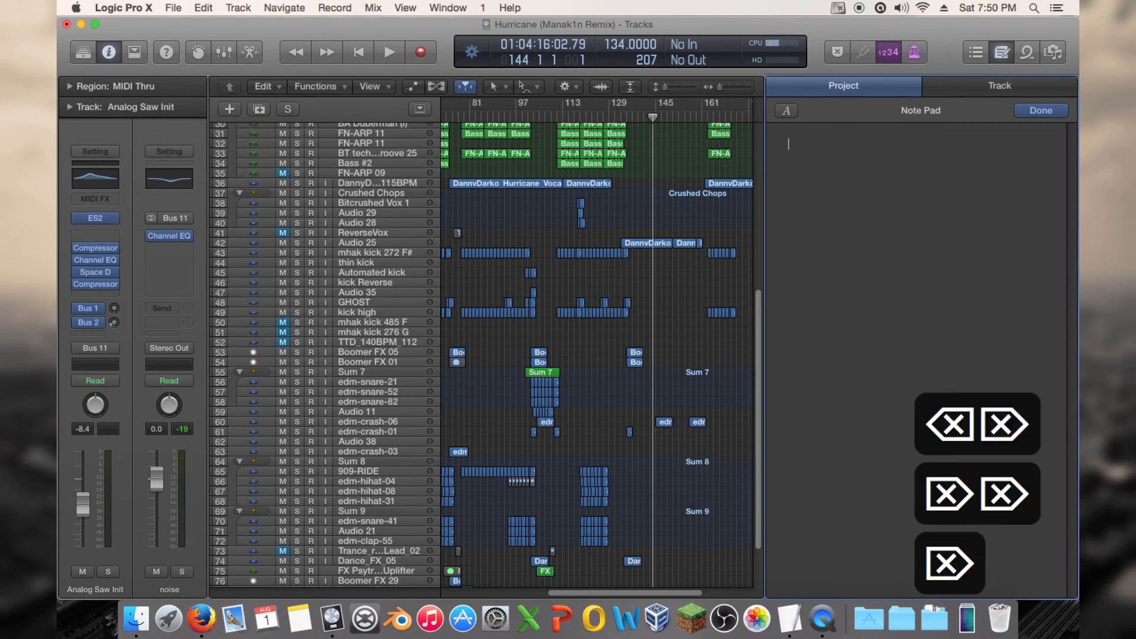
left_click_drag(580, 592, 460, 589)
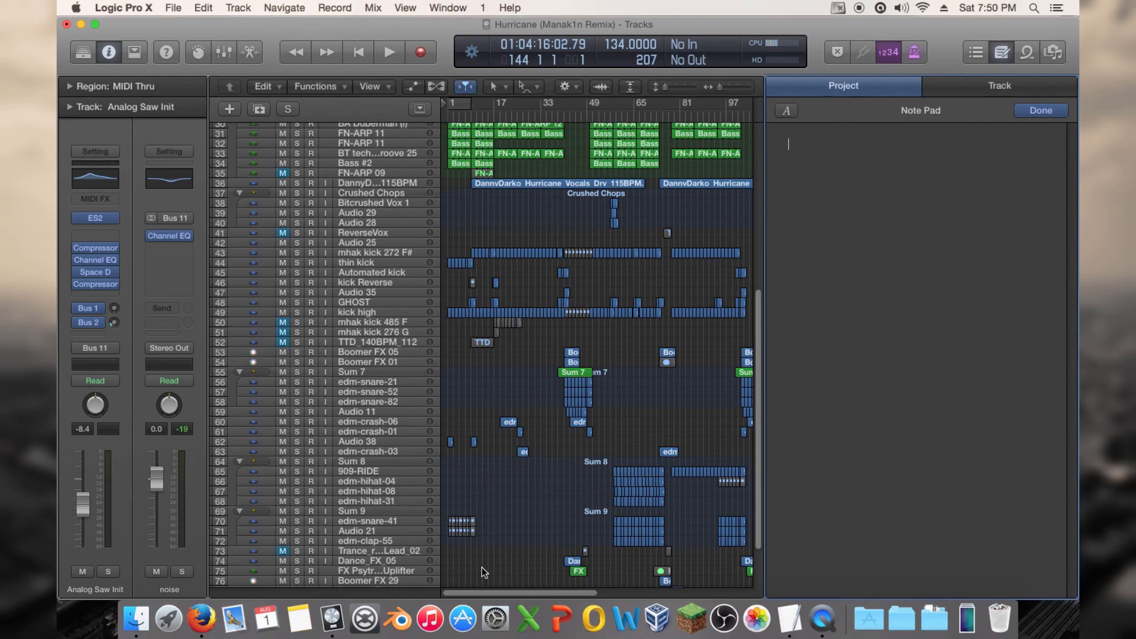
scroll(522, 544, "up", 10)
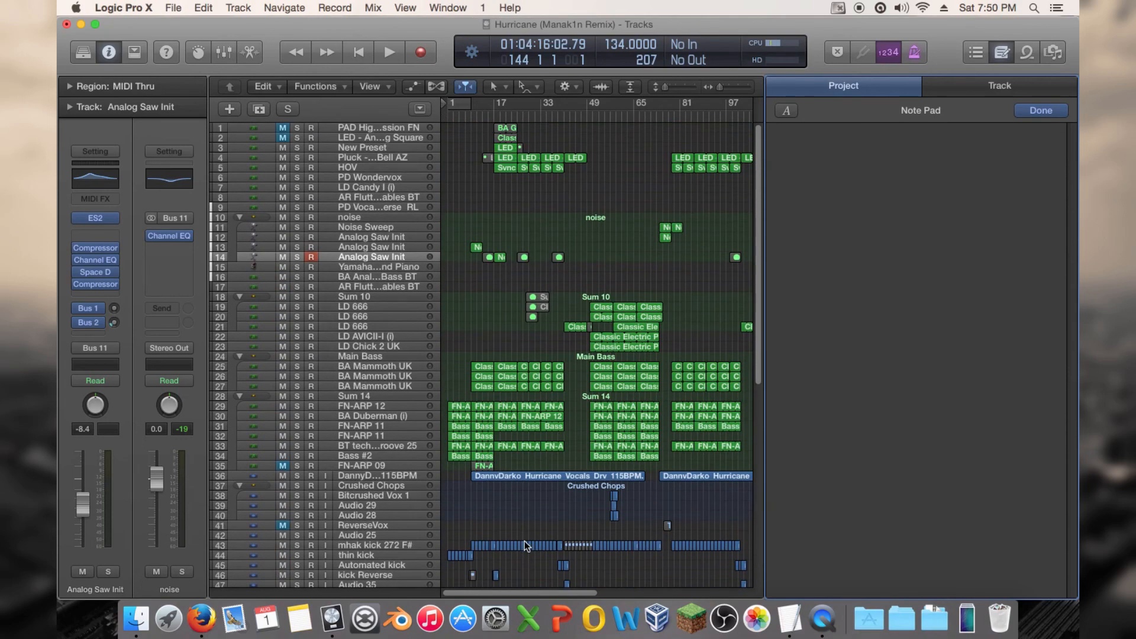
left_click(1002, 52)
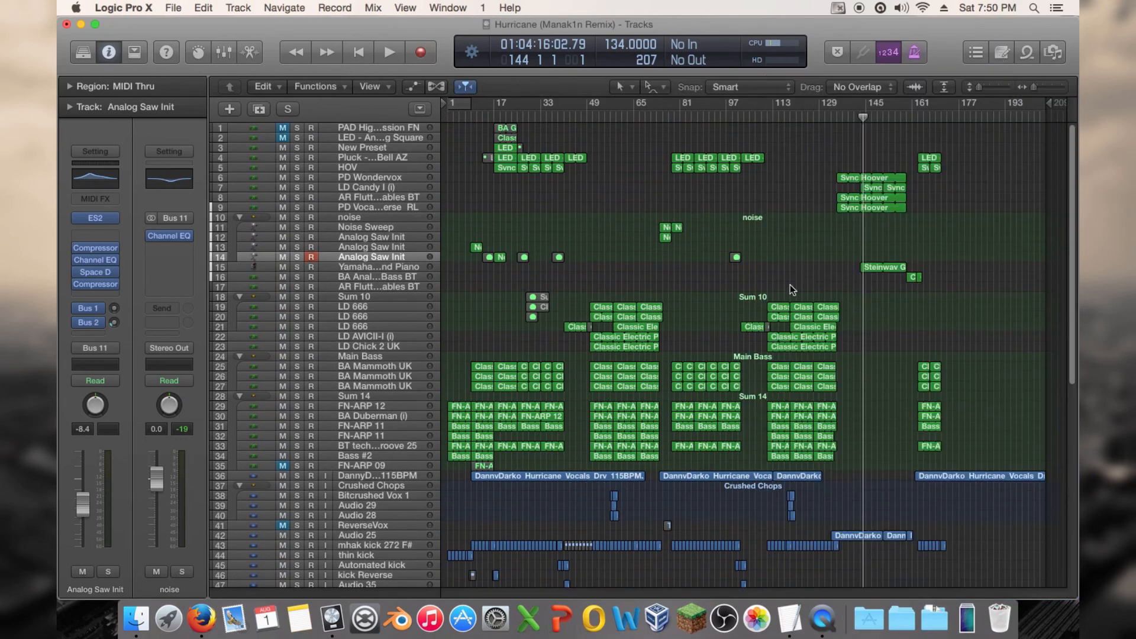